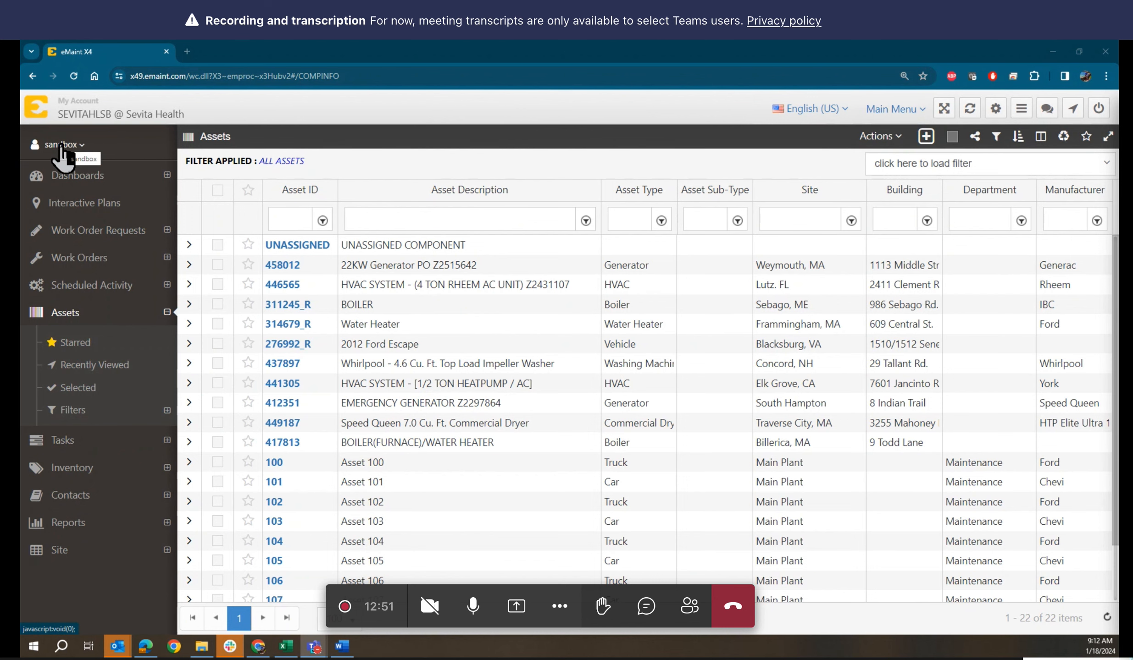
# Open the main menu of modules from the sandbox account dropdown over the Assets list
pyautogui.click(60, 146)
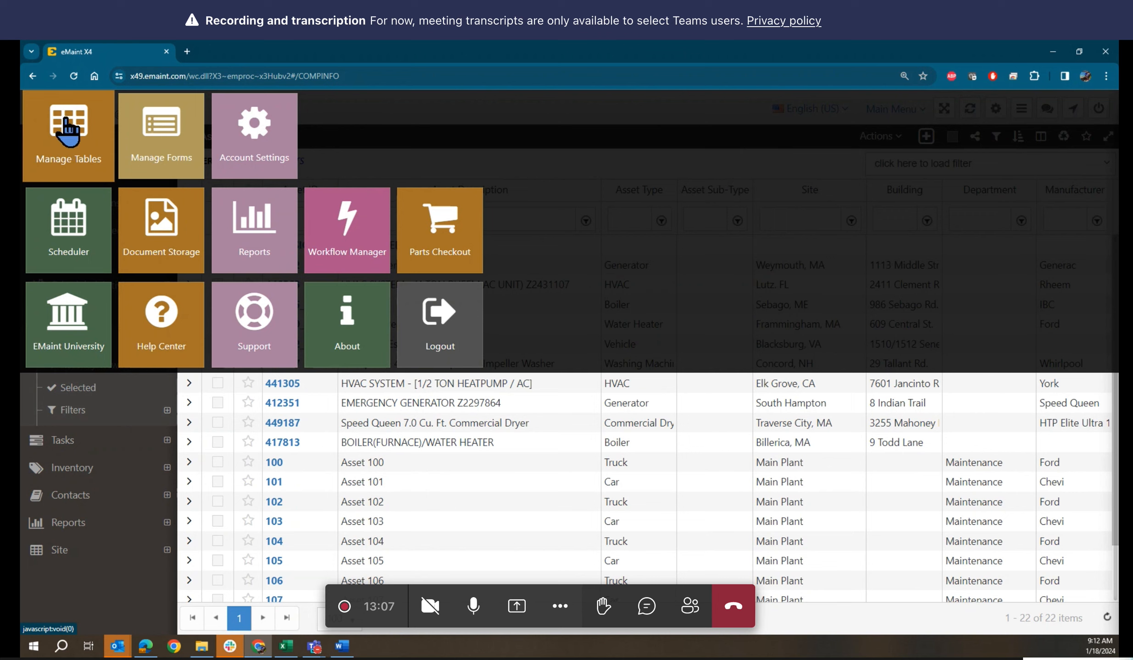
# Open Reports and look through the 47 reports from ASSET down to WORK
pyautogui.click(257, 226)
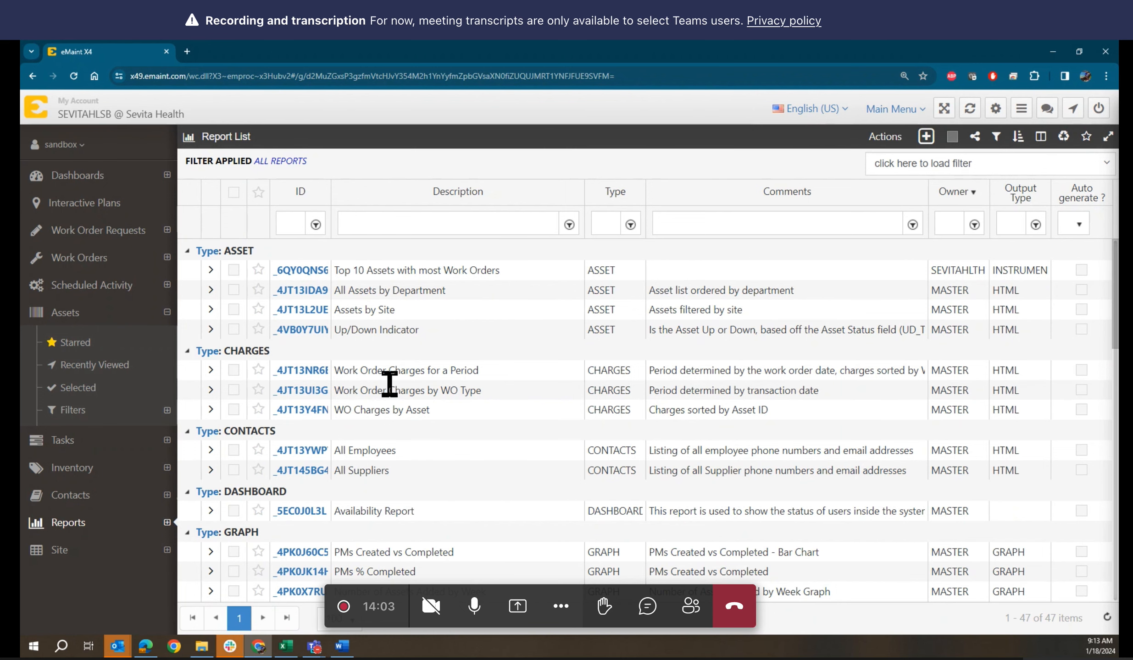
pyautogui.scroll(-4, 387, 384)
pyautogui.scroll(-14, 389, 385)
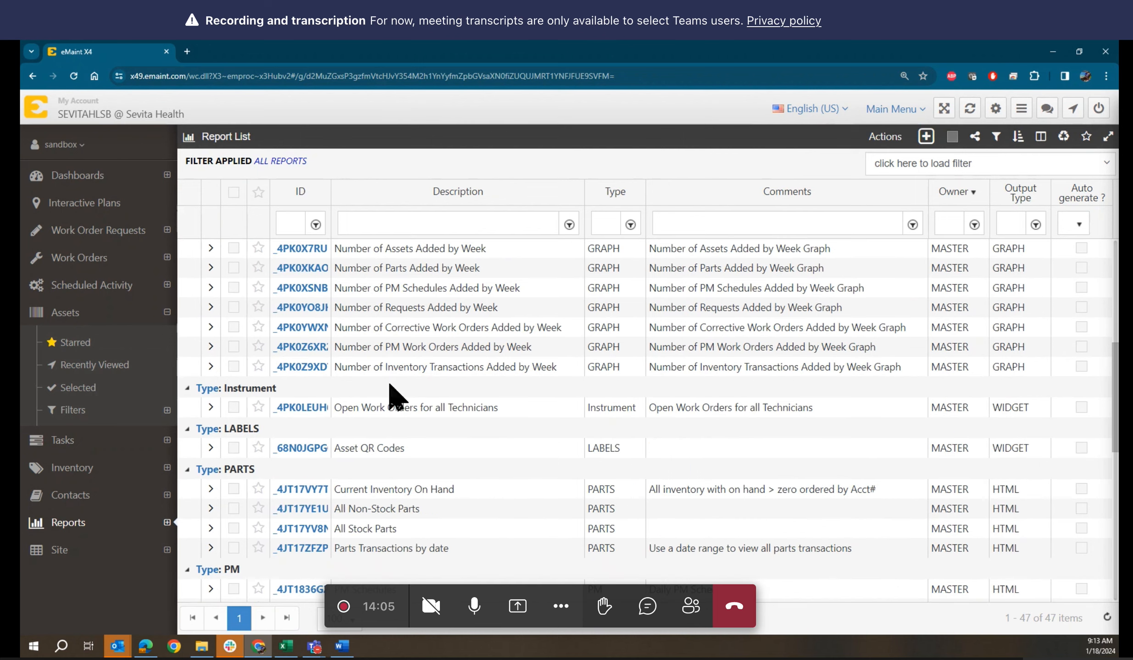
pyautogui.scroll(18, 388, 385)
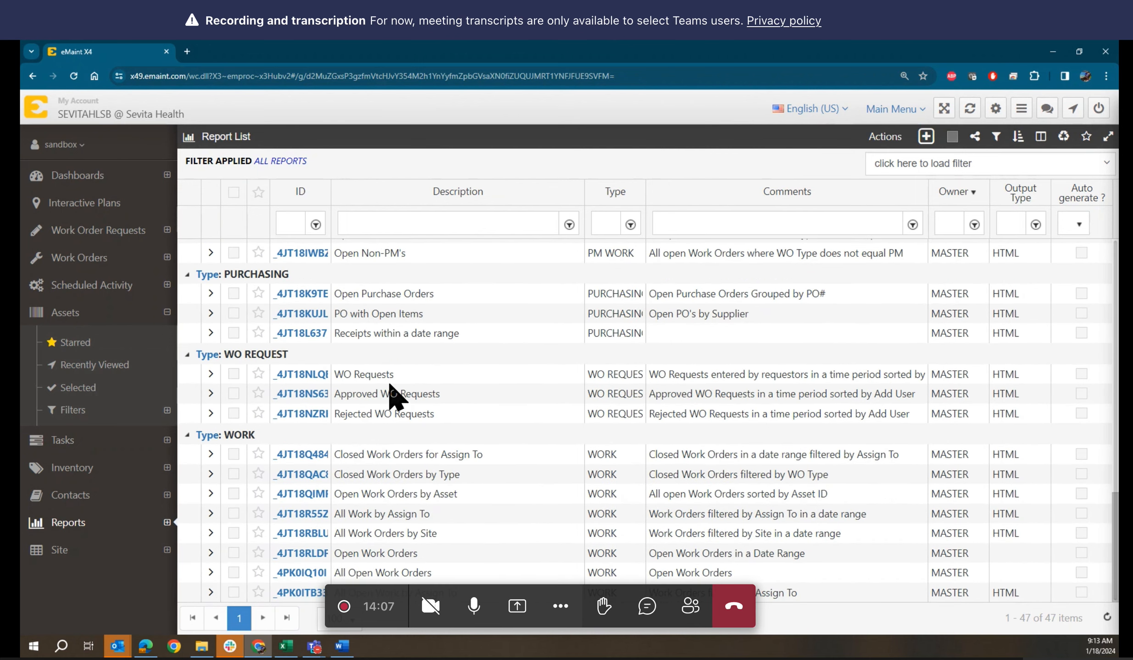
pyautogui.scroll(1, 396, 398)
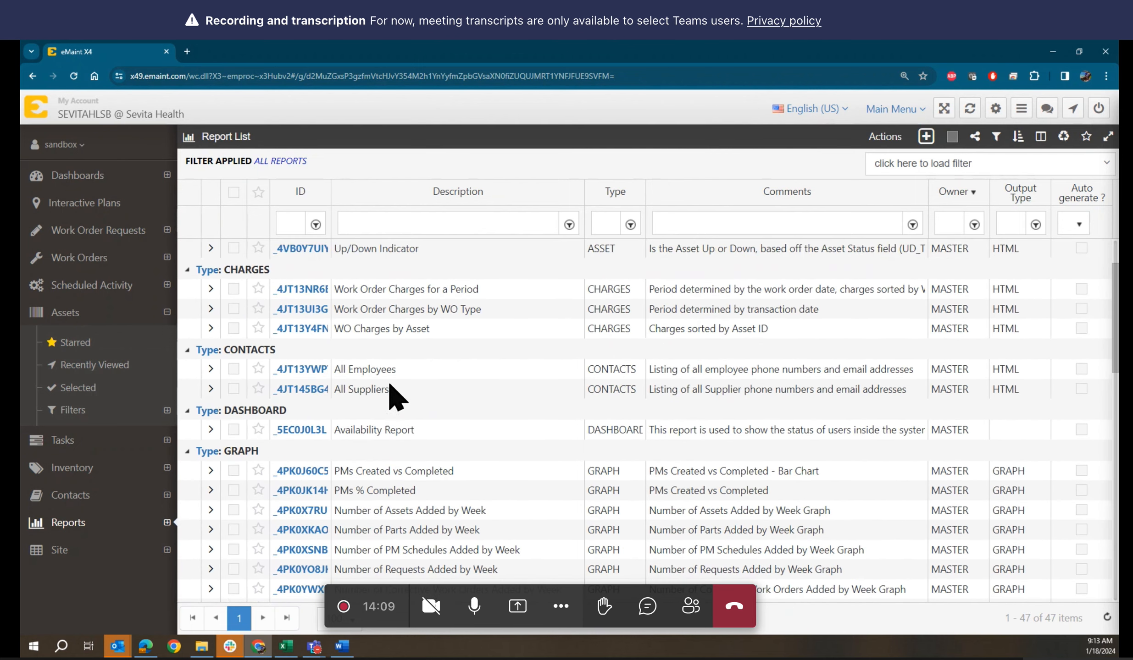
pyautogui.scroll(3, 404, 385)
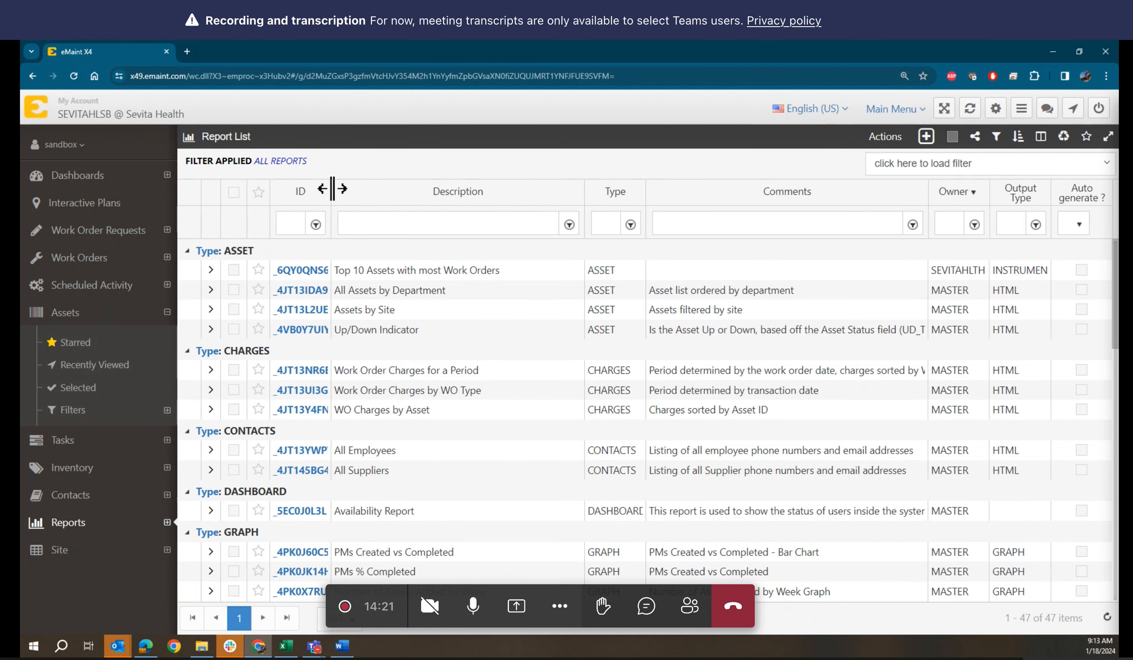
# Widen the ID column and check the site-account owner of 'Top 10 Assets with most Work Orders'
pyautogui.moveTo(333, 188)
pyautogui.mouseDown()
pyautogui.moveTo(349, 191)
pyautogui.moveTo(338, 189)
pyautogui.mouseUp()
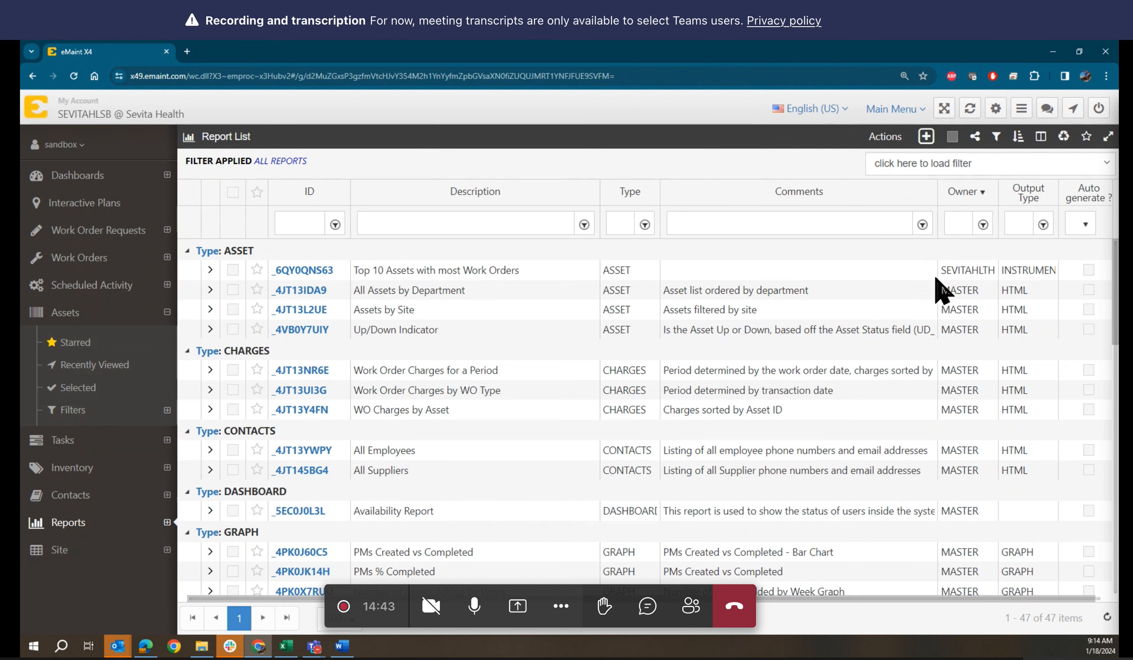
pyautogui.moveTo(942, 271); pyautogui.dragTo(994, 272)
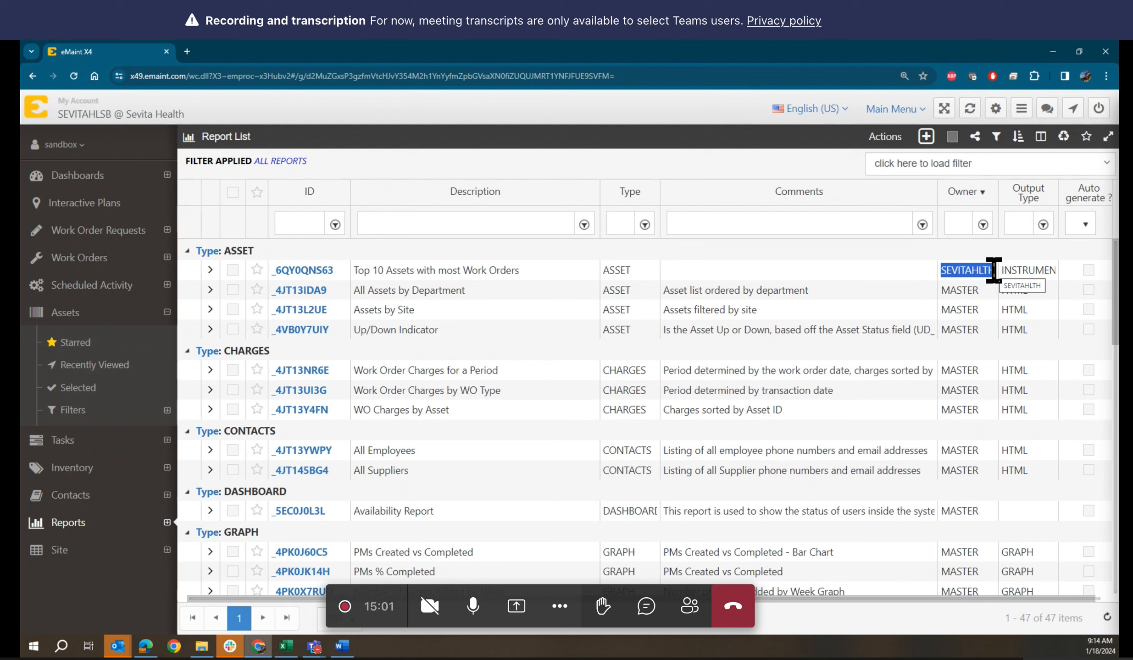
pyautogui.click(965, 279)
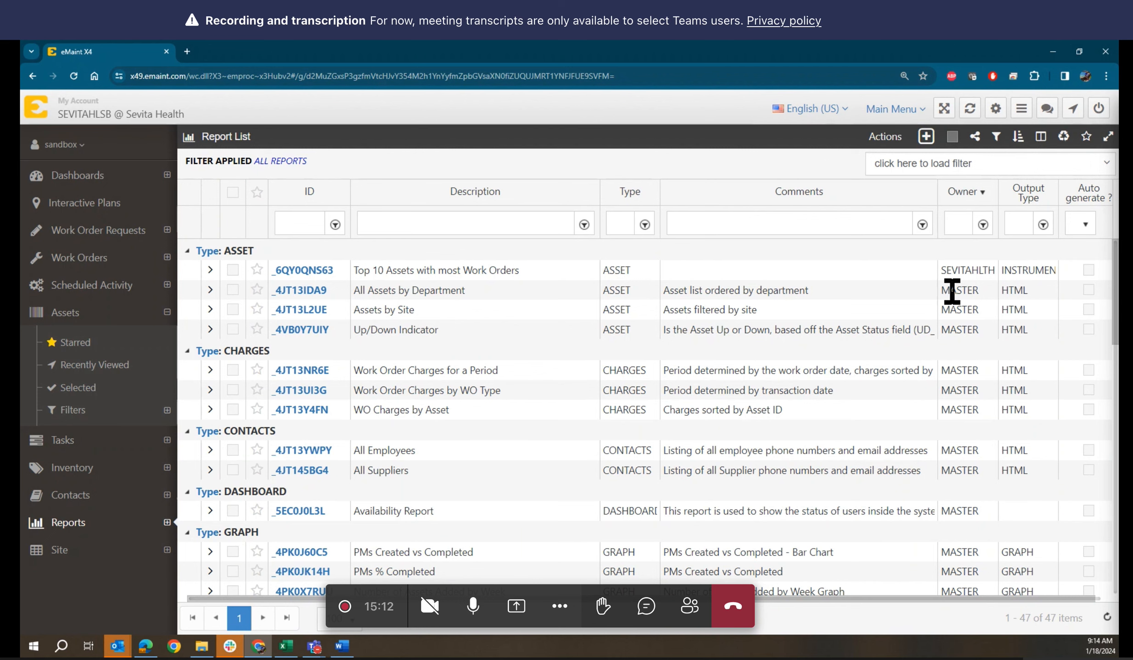
pyautogui.moveTo(941, 290); pyautogui.dragTo(979, 291)
pyautogui.scroll(-5, 940, 357)
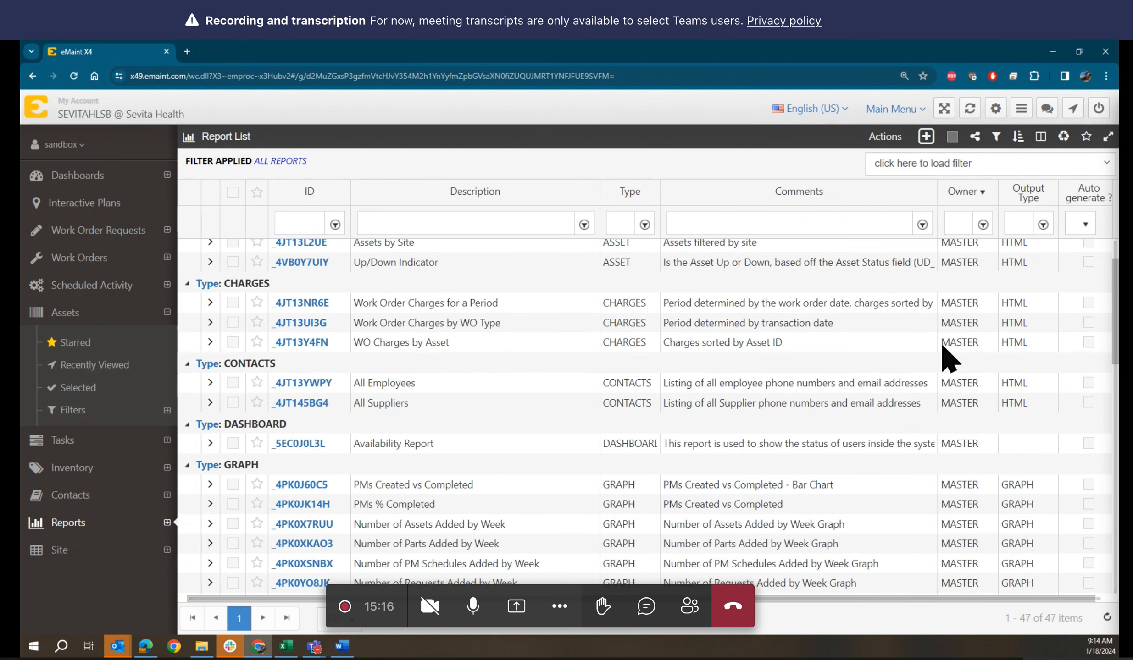
pyautogui.scroll(5, 941, 346)
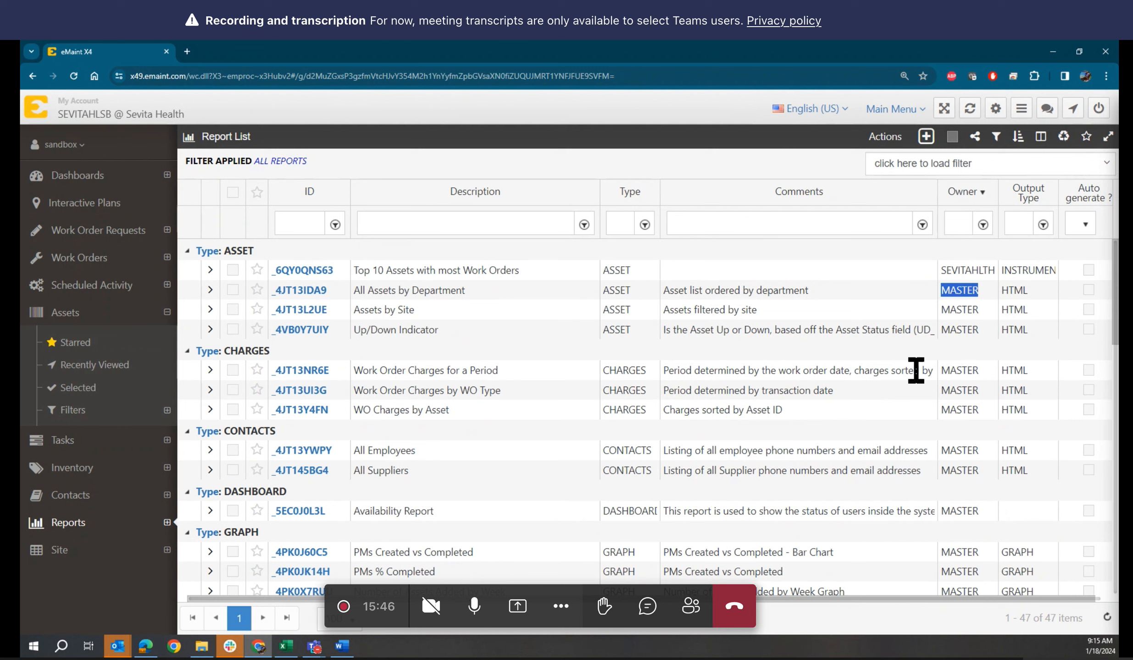
pyautogui.click(941, 291)
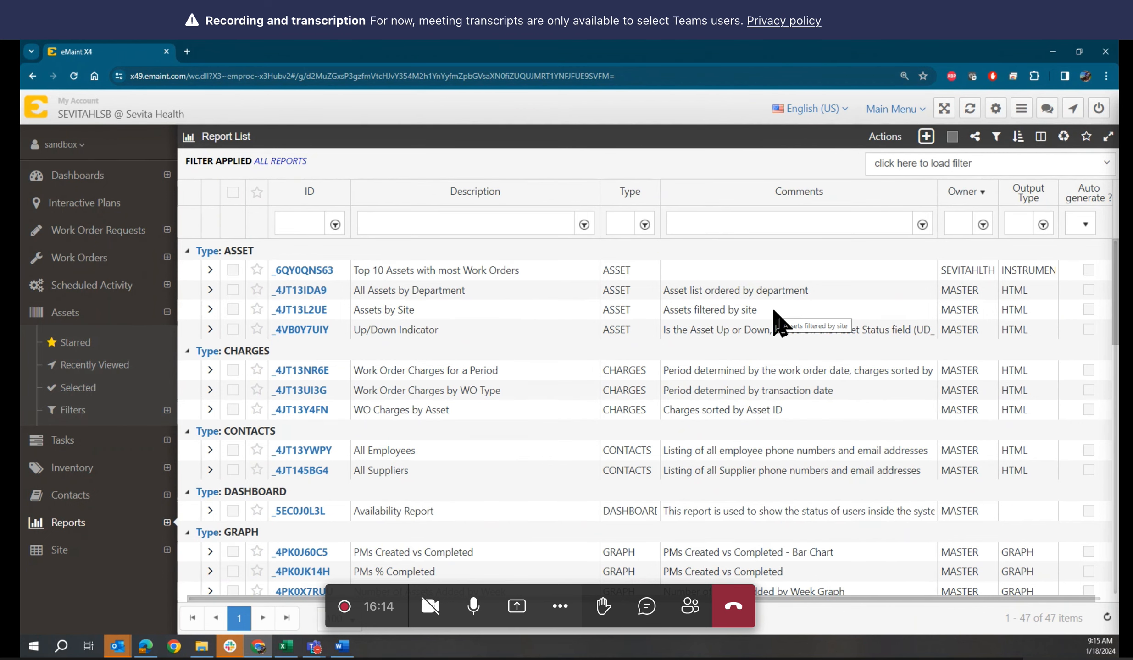
pyautogui.click(64, 145)
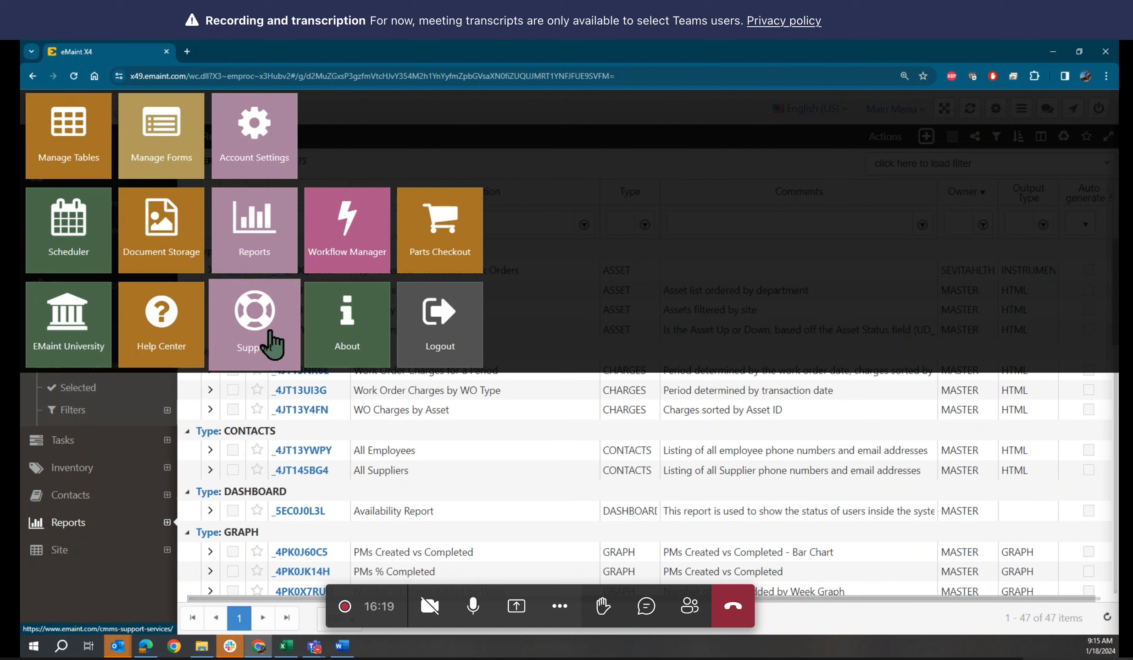
pyautogui.click(542, 398)
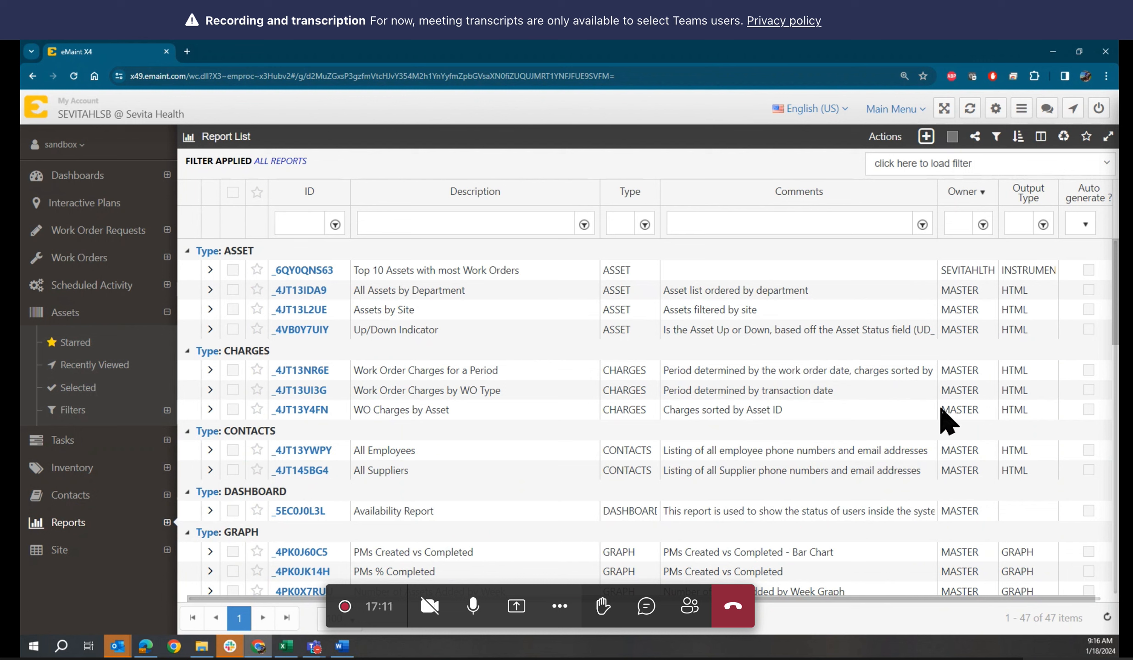
# Check that the Up/Down Indicator report is owned by MASTER with HTML output
pyautogui.doubleClick(944, 328)
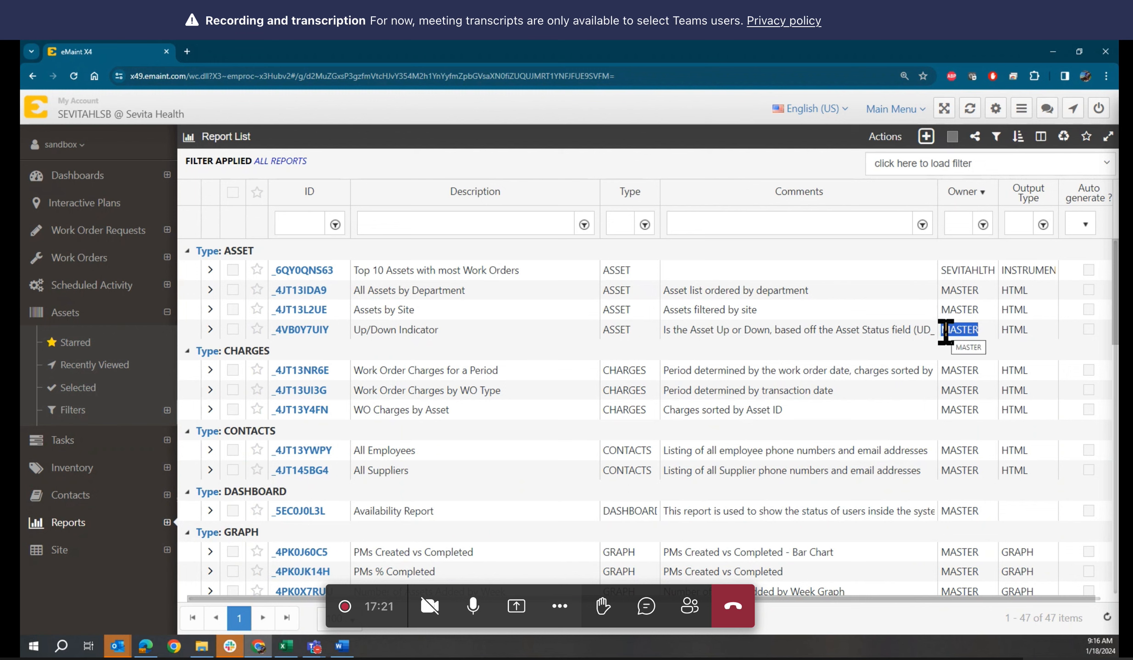
pyautogui.scroll(-7, 983, 338)
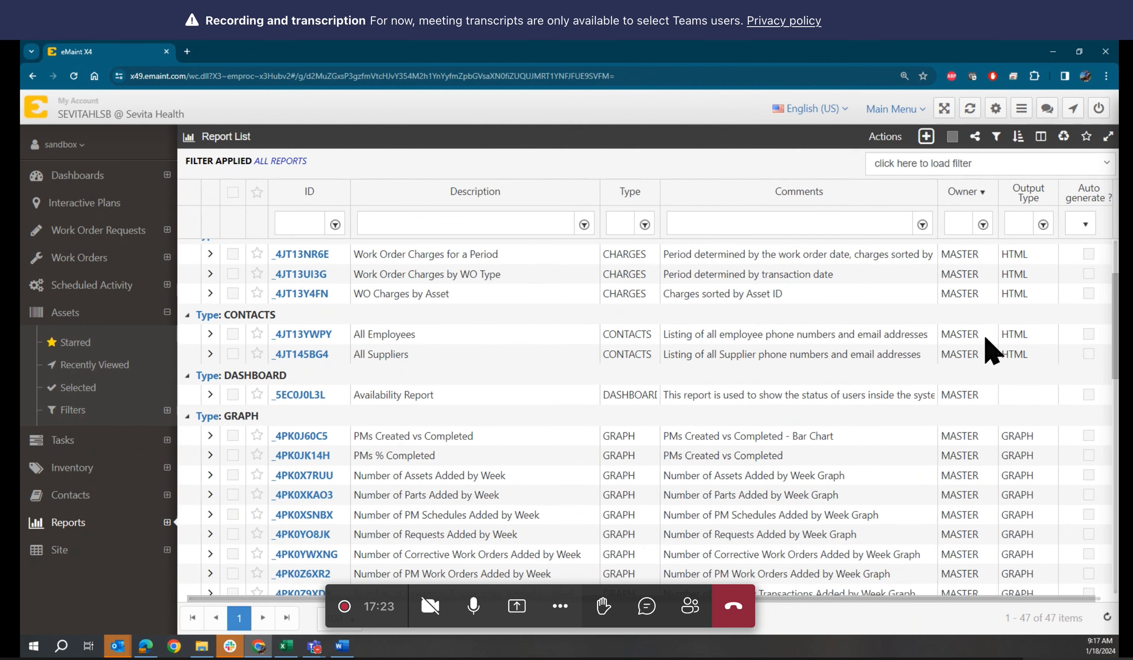
pyautogui.scroll(5, 988, 347)
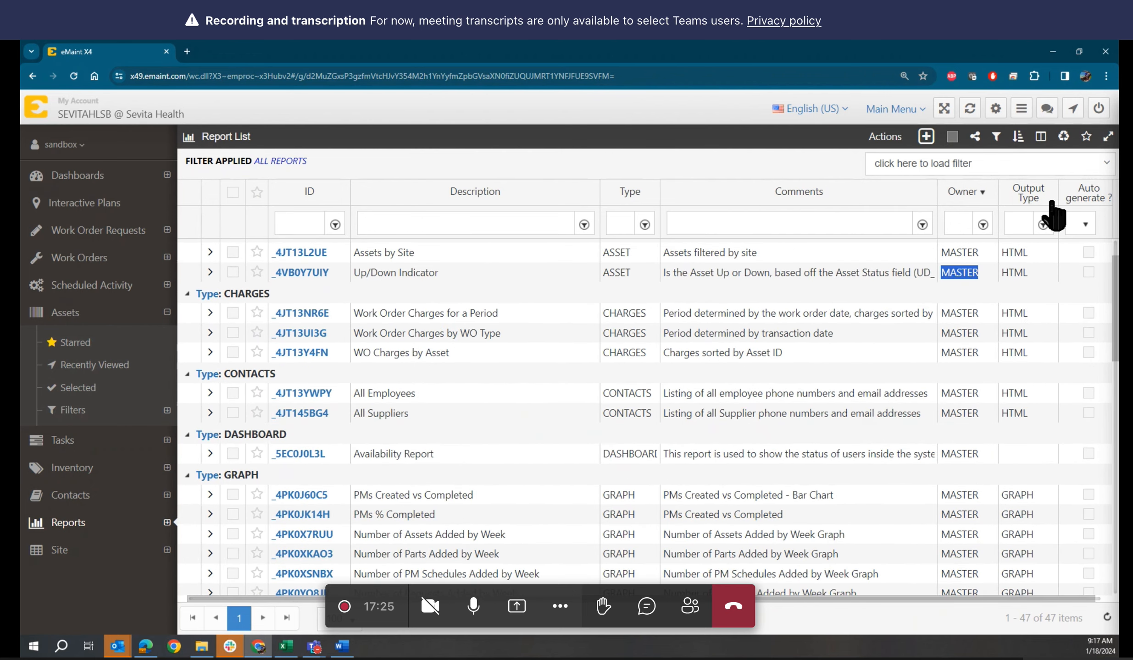
pyautogui.scroll(-6, 1013, 392)
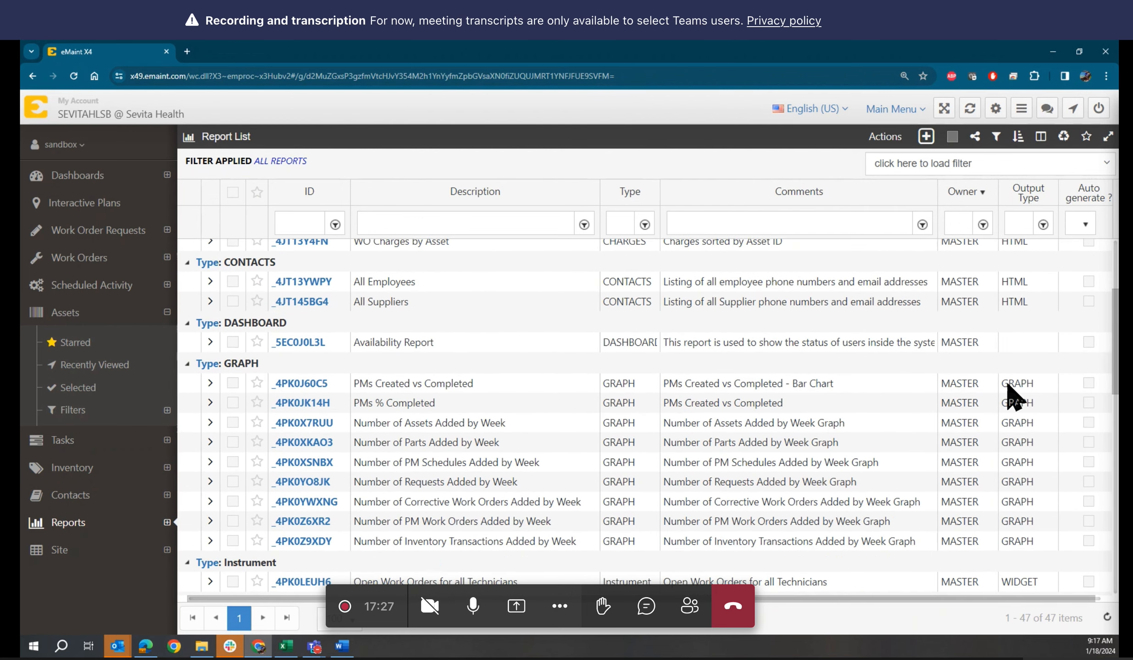
pyautogui.scroll(-7, 1013, 390)
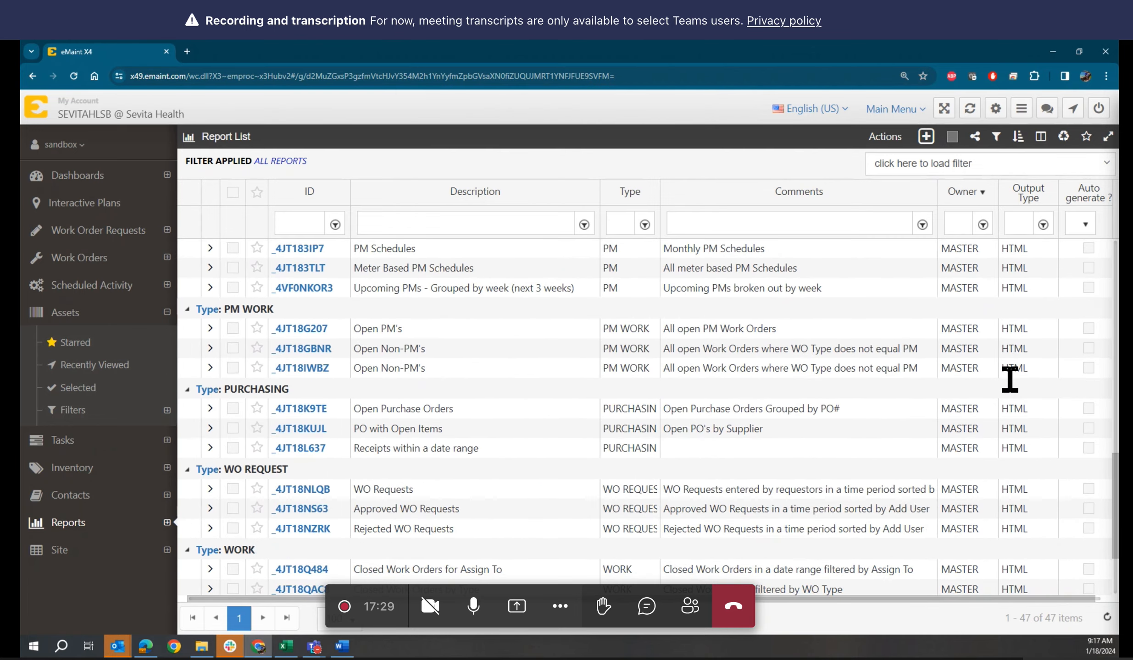
pyautogui.scroll(7, 1009, 379)
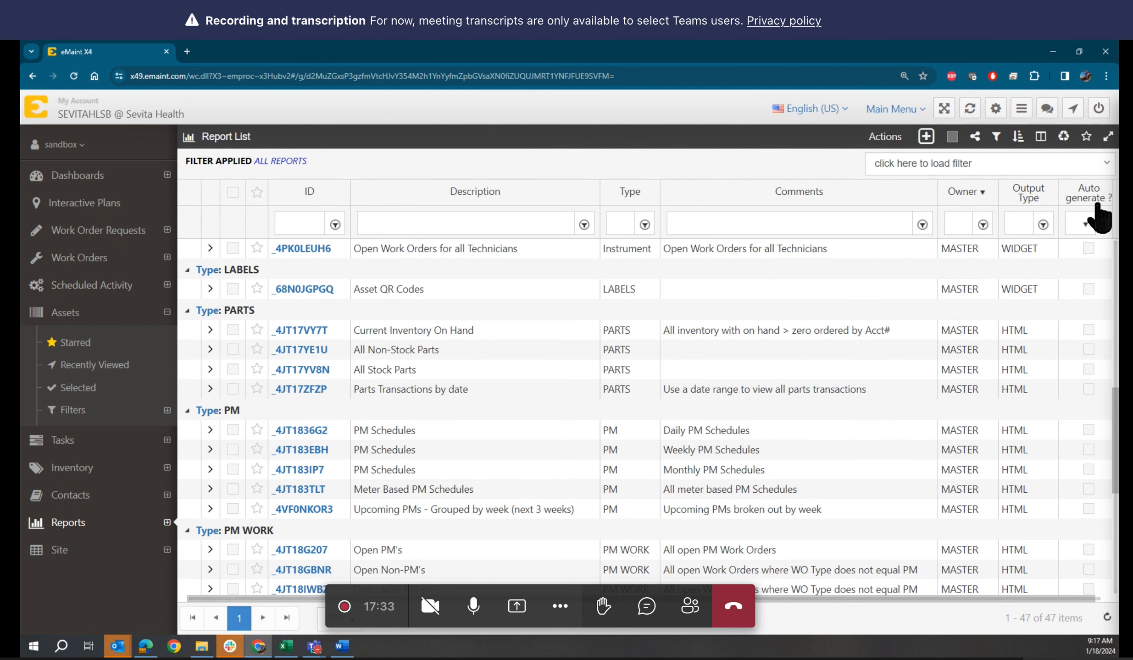
pyautogui.scroll(8, 1037, 329)
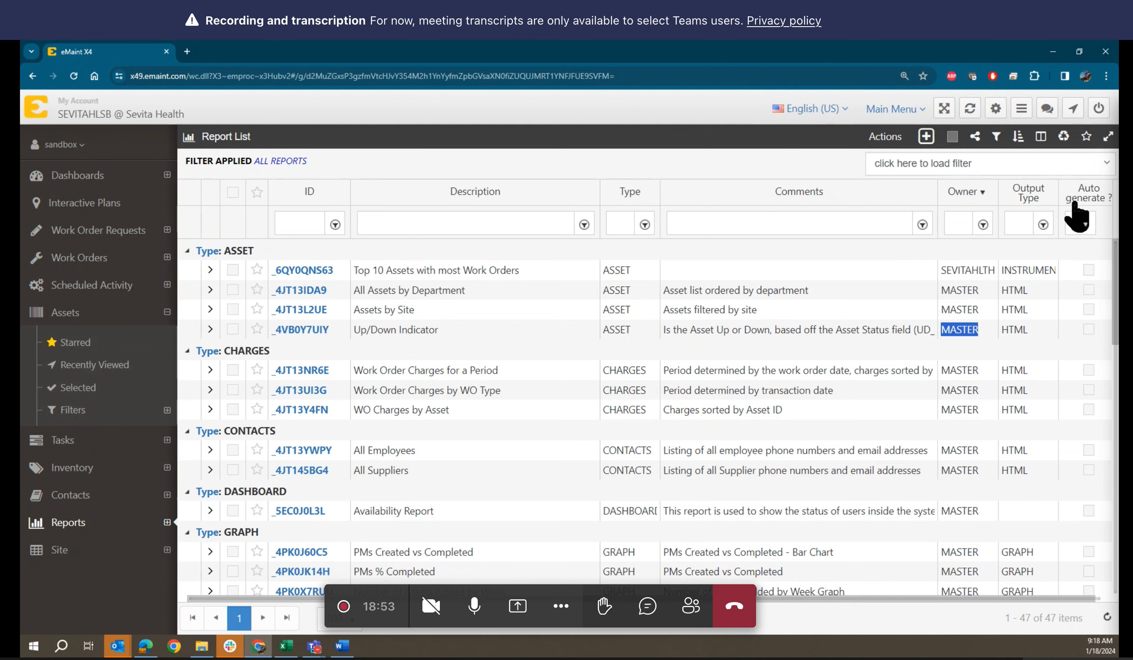
pyautogui.scroll(-1, 945, 403)
pyautogui.scroll(-10, 945, 404)
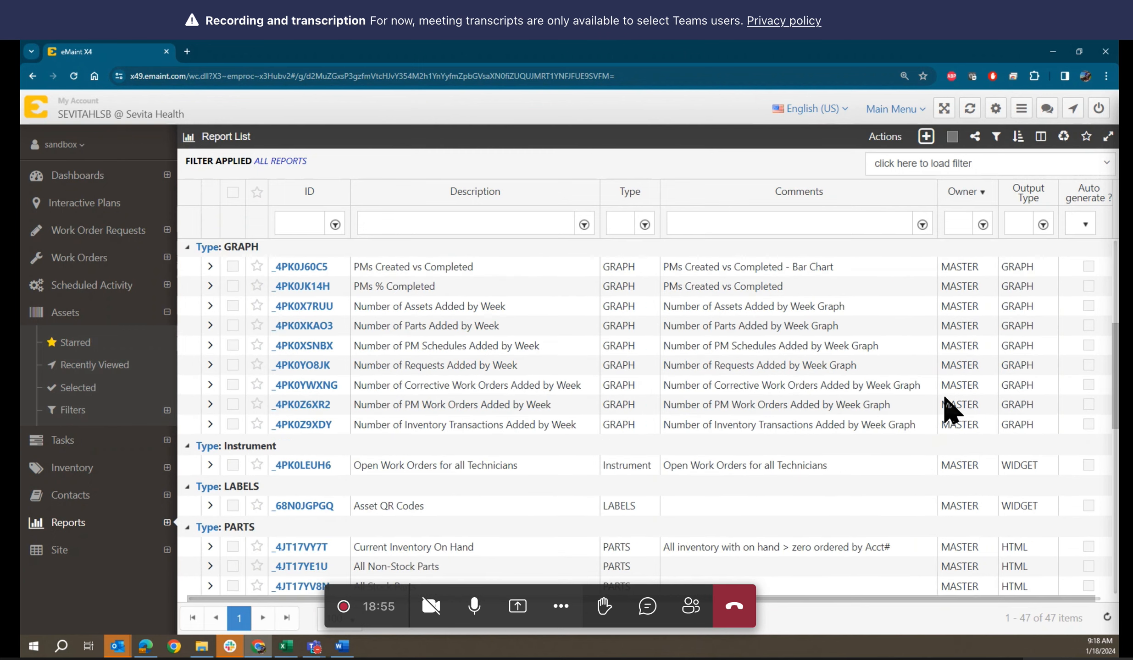
pyautogui.scroll(-5, 949, 411)
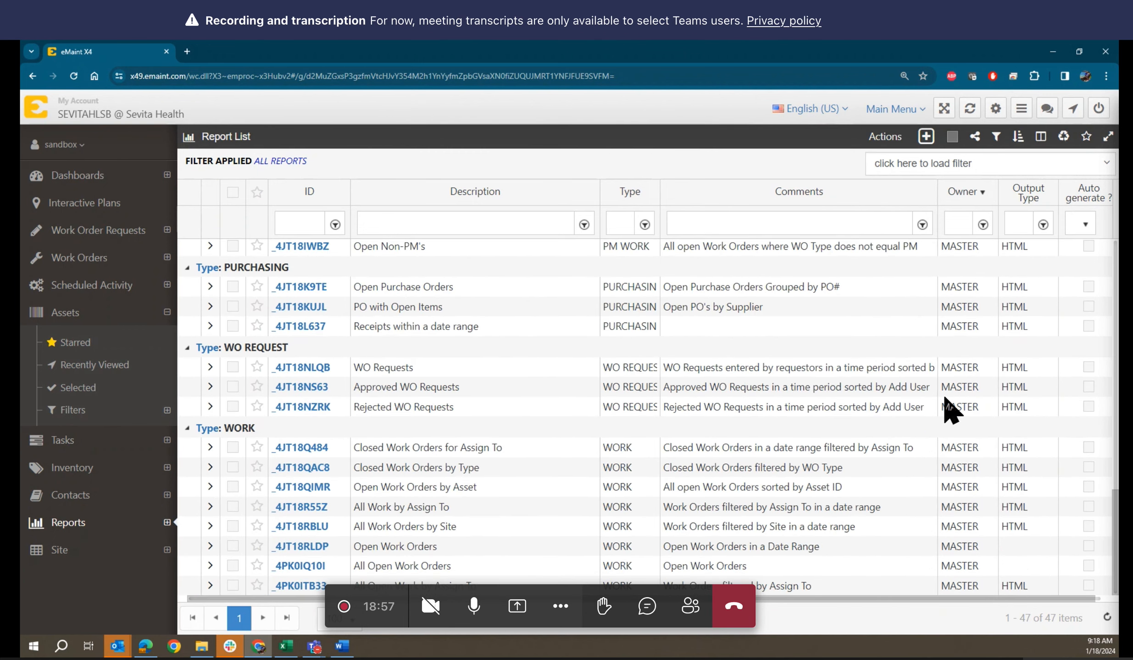
pyautogui.scroll(10, 950, 411)
pyautogui.scroll(5, 947, 404)
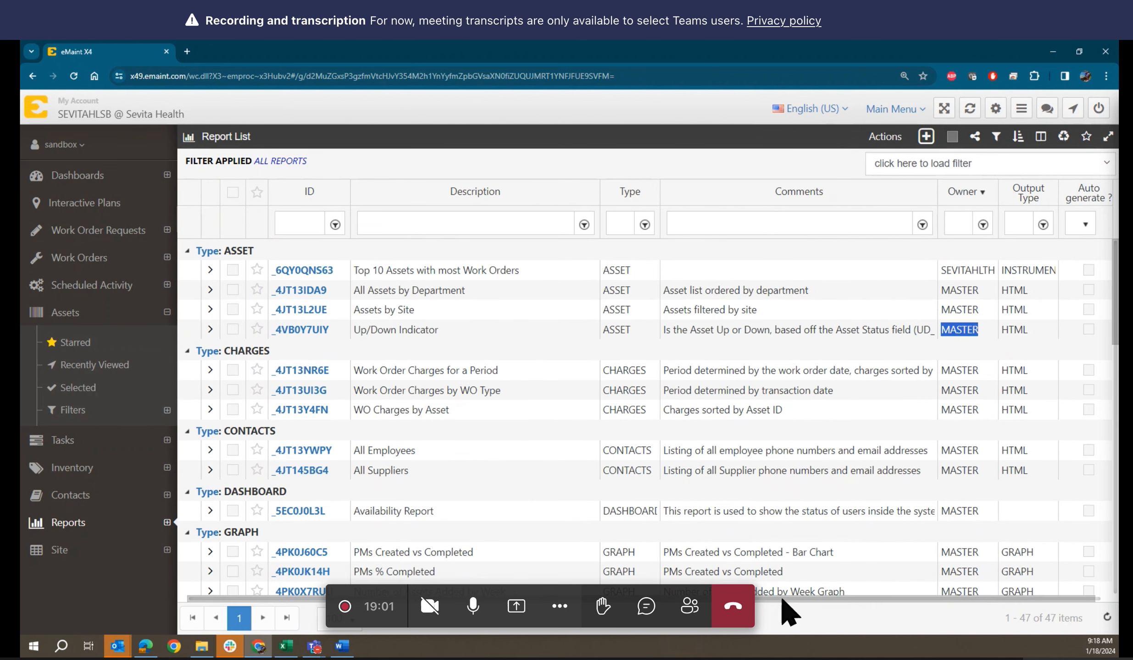
pyautogui.scroll(-1, 516, 399)
pyautogui.scroll(-6, 516, 401)
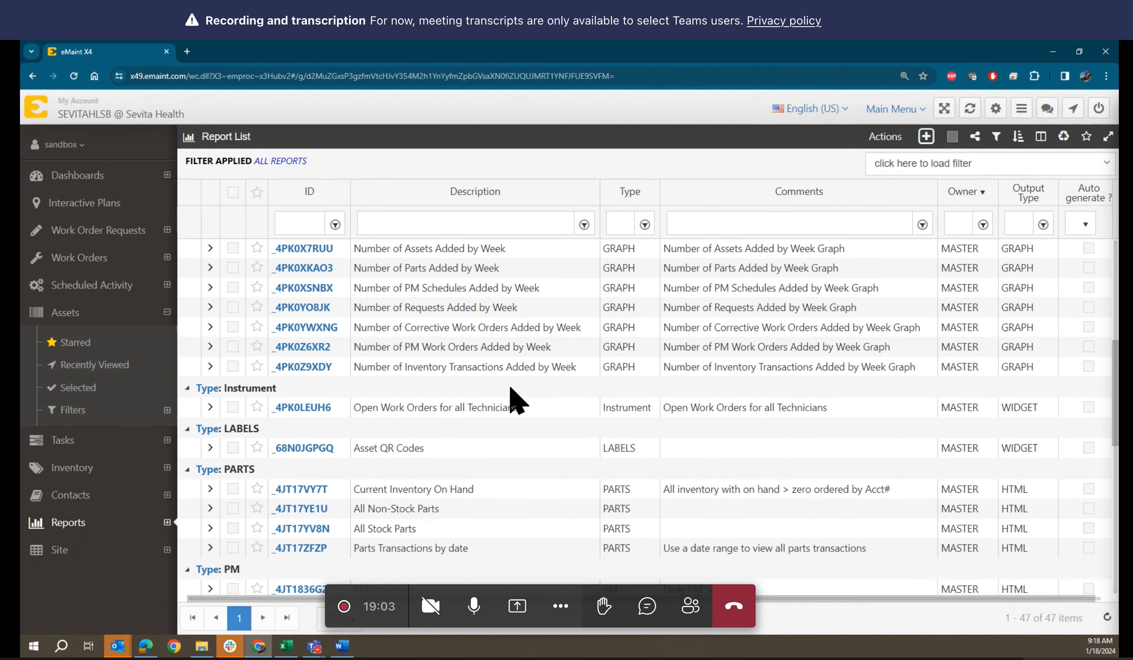
pyautogui.scroll(-7, 516, 401)
pyautogui.scroll(2, 516, 401)
pyautogui.scroll(10, 516, 399)
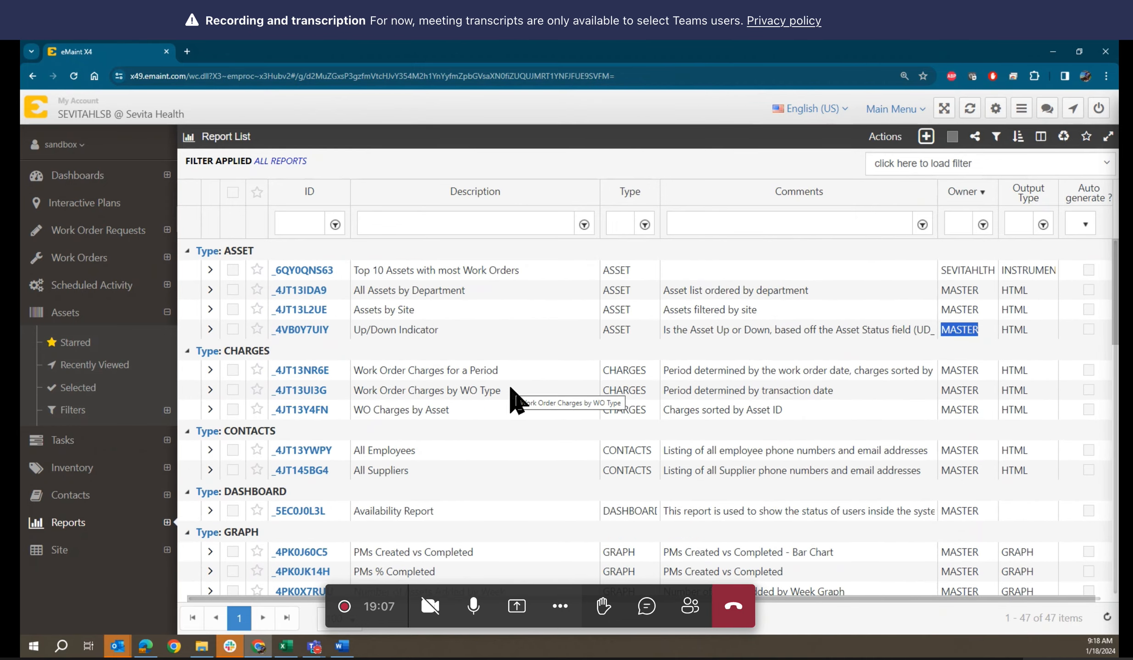
pyautogui.scroll(-12, 516, 399)
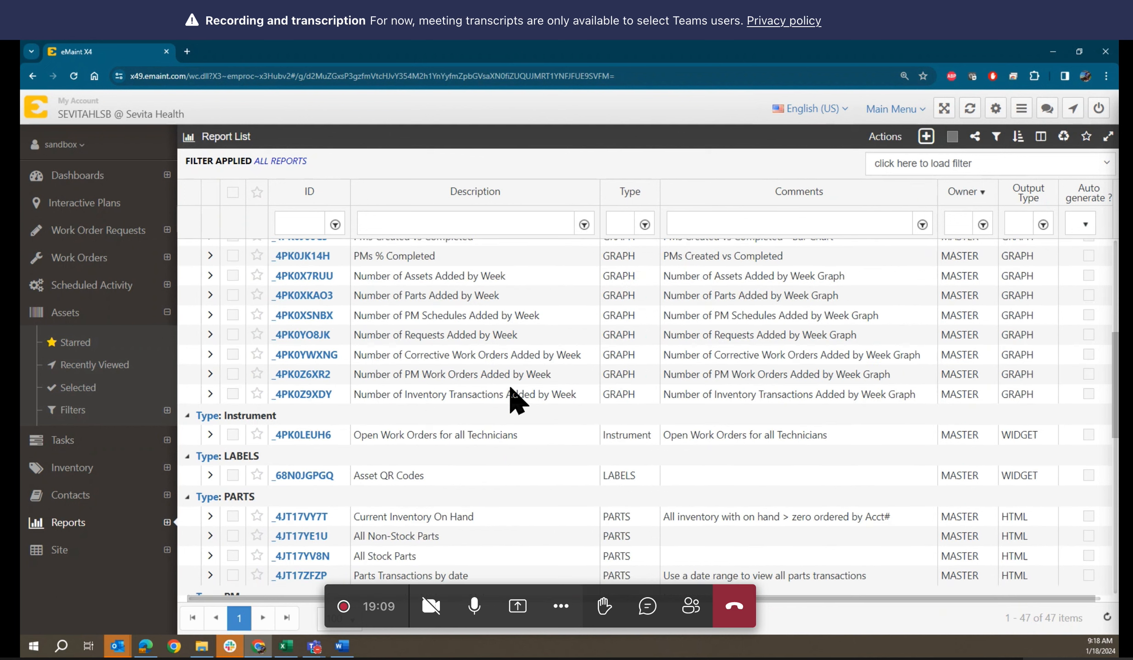
pyautogui.scroll(-5, 516, 399)
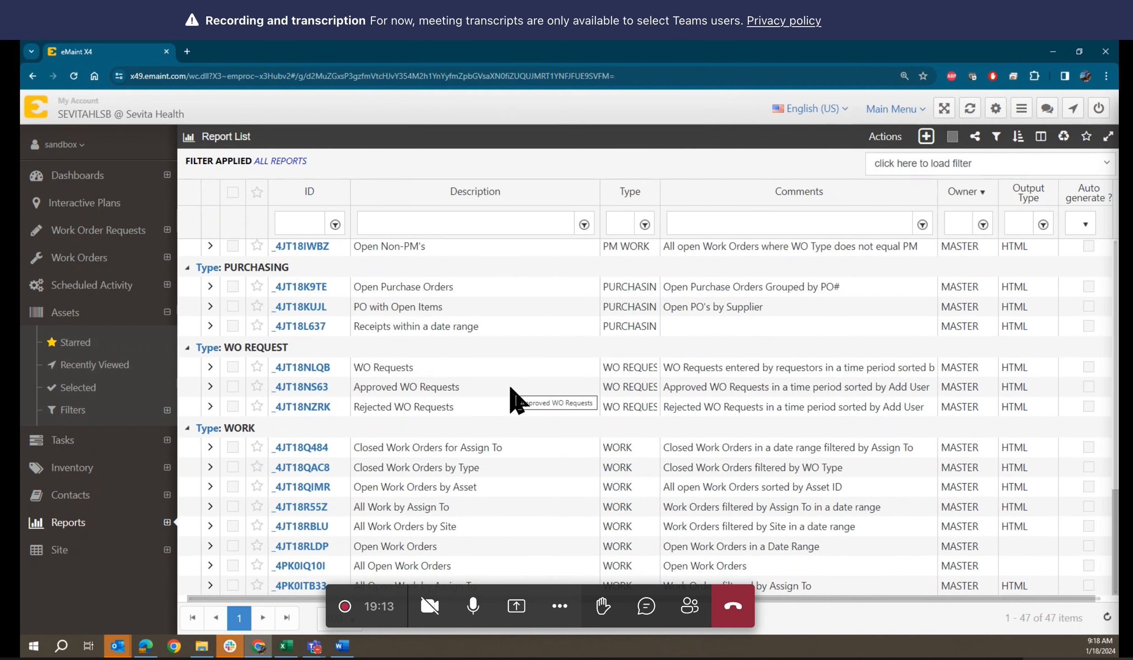
pyautogui.scroll(15, 516, 399)
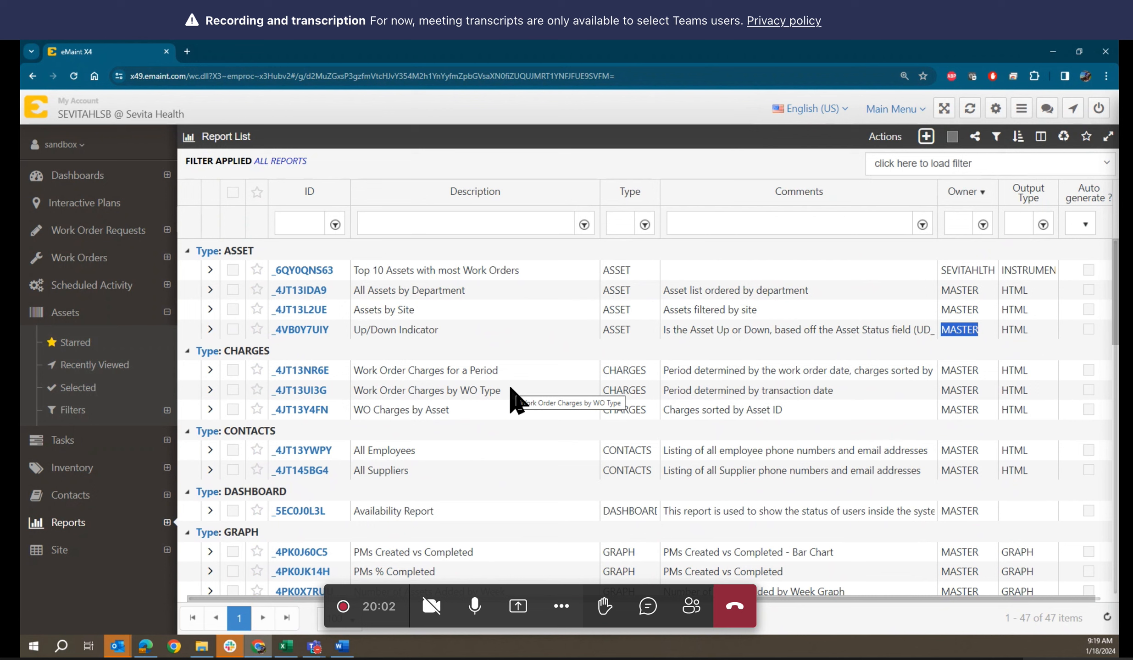
pyautogui.click(770, 328)
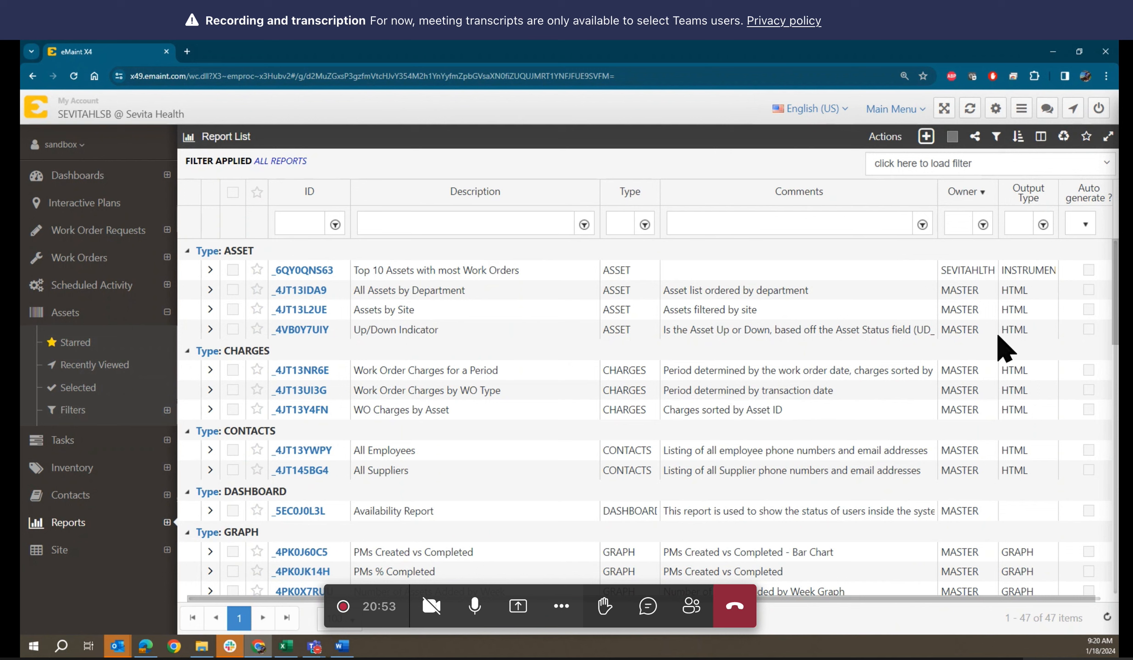
# Add a new record to get a blank Reports > NEW form
pyautogui.click(926, 137)
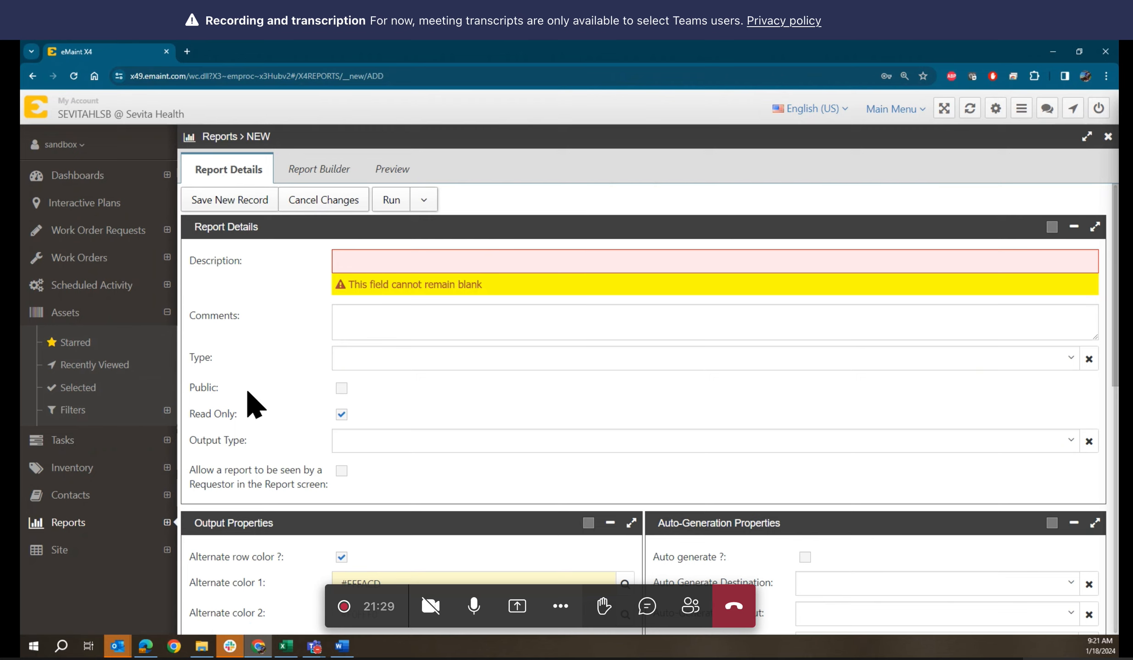
pyautogui.scroll(-1, 255, 406)
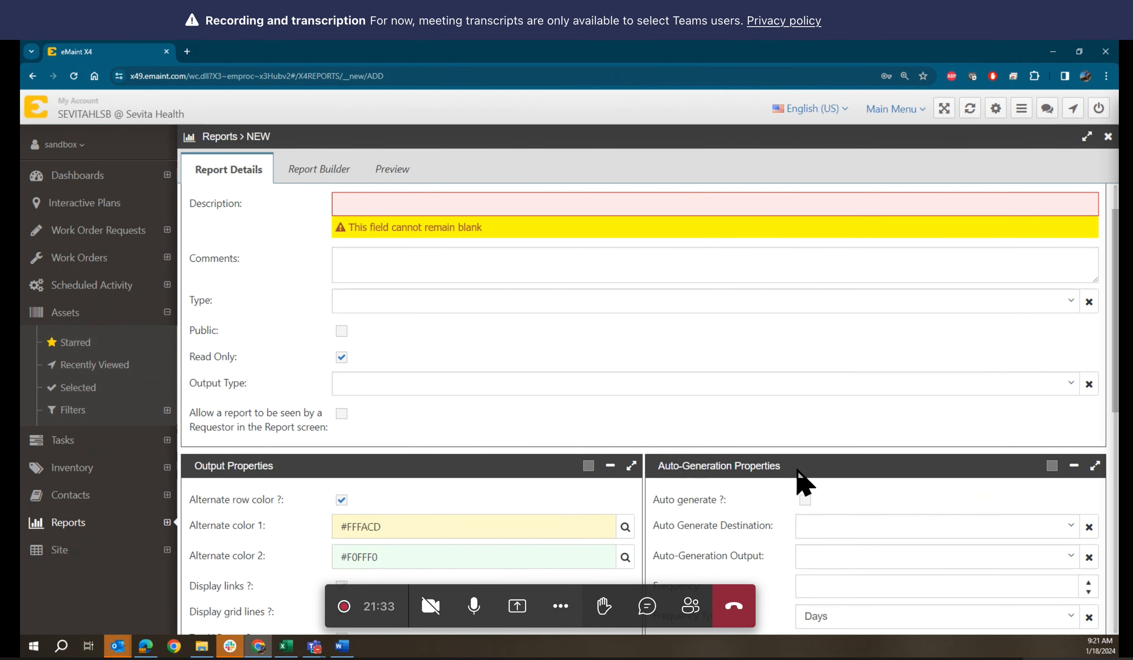
pyautogui.scroll(1, 793, 477)
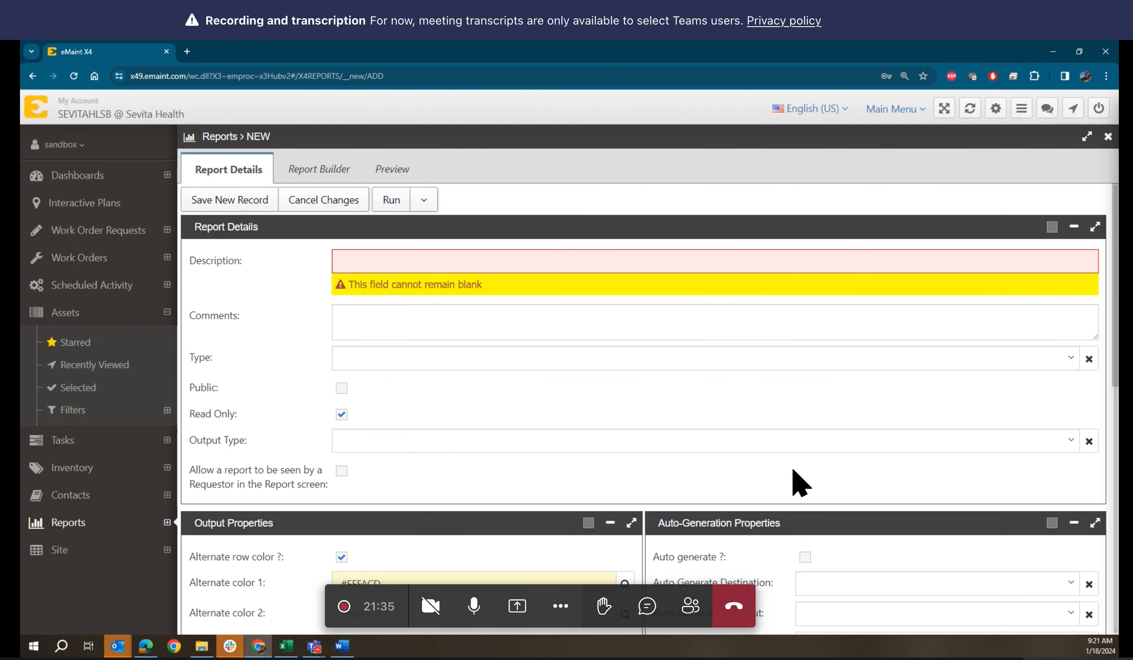
# Set the description to 'open work order by asset' and comment 'This report contains the open WO group by asset'
pyautogui.click(454, 261)
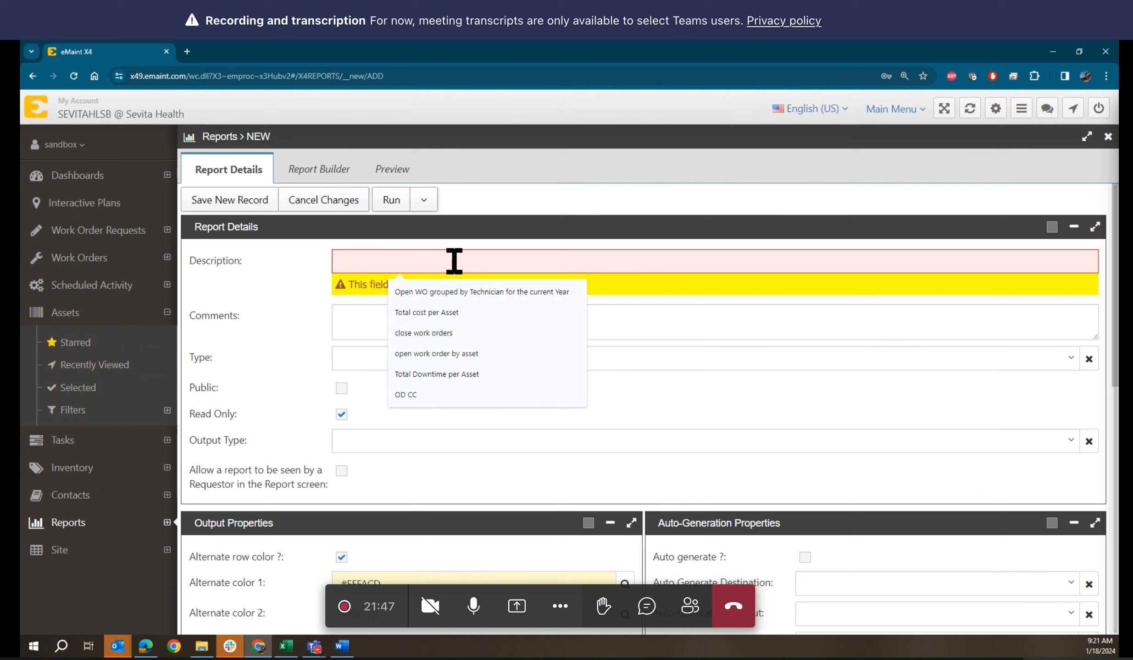
pyautogui.click(468, 354)
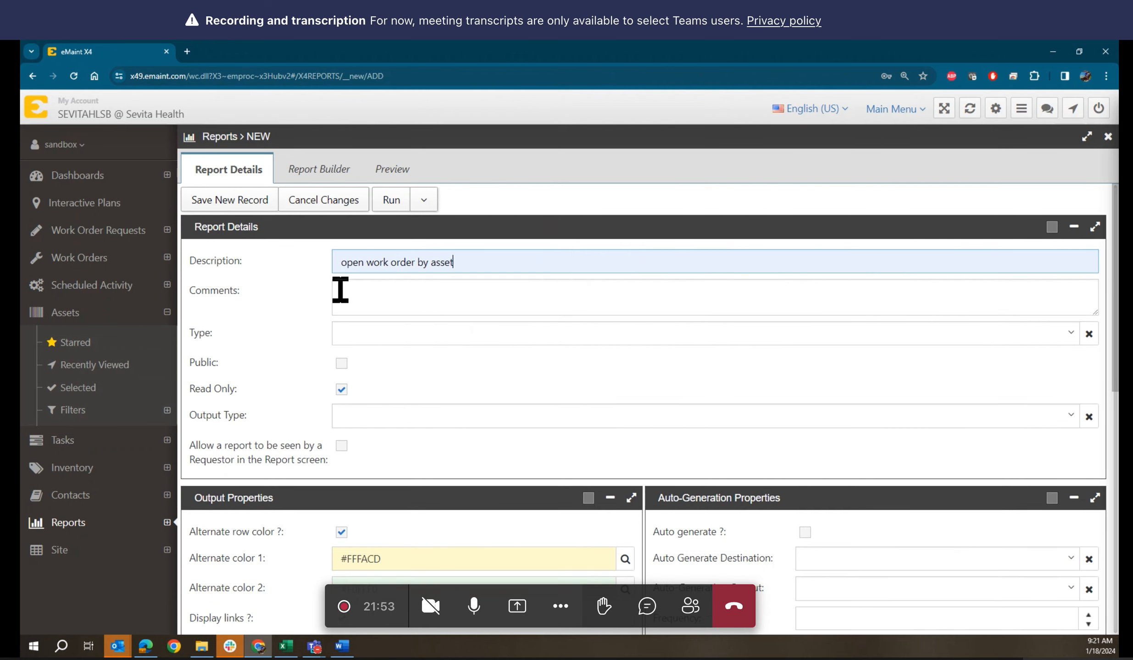
pyautogui.click(363, 292)
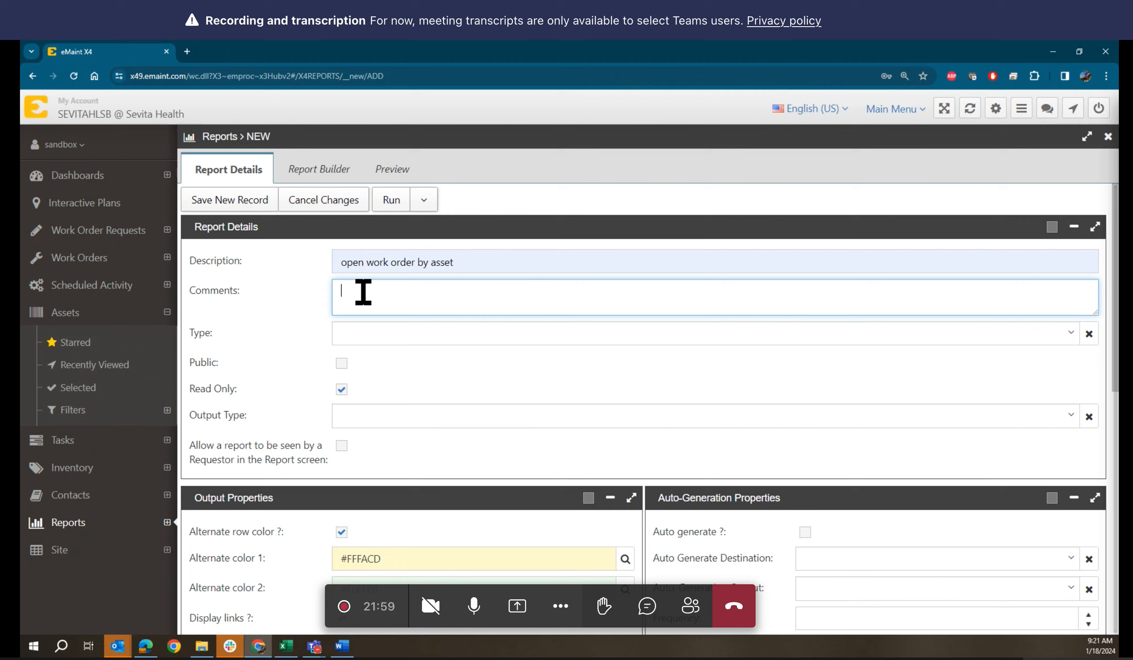
pyautogui.write('This report is')
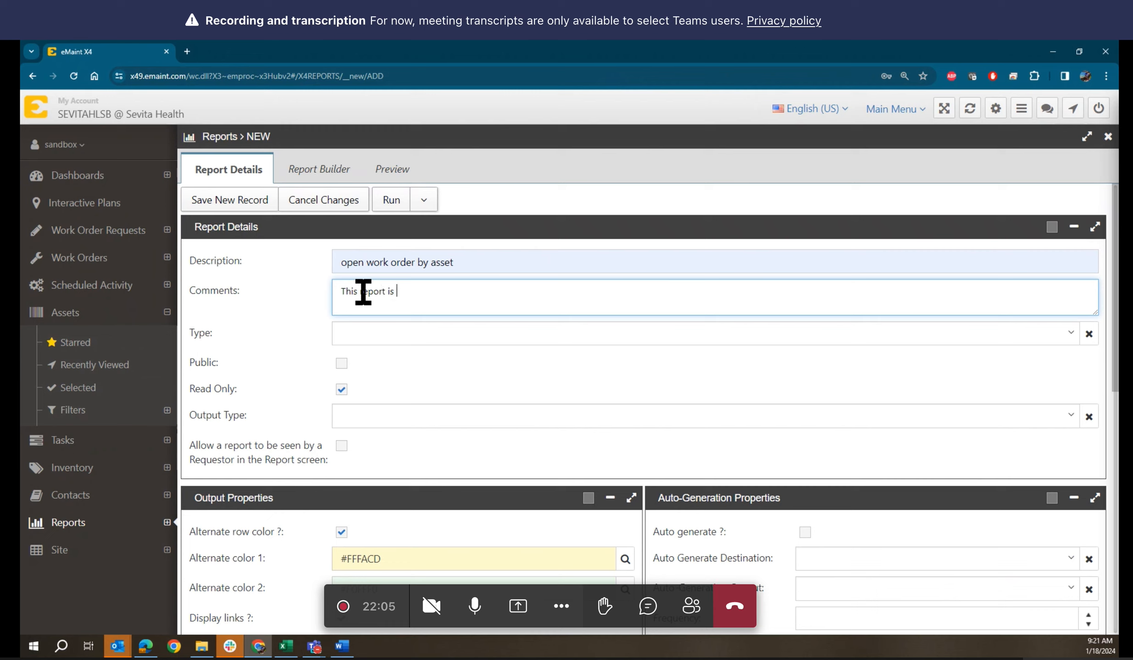
pyautogui.press('BackSpace')
pyautogui.write('contai')
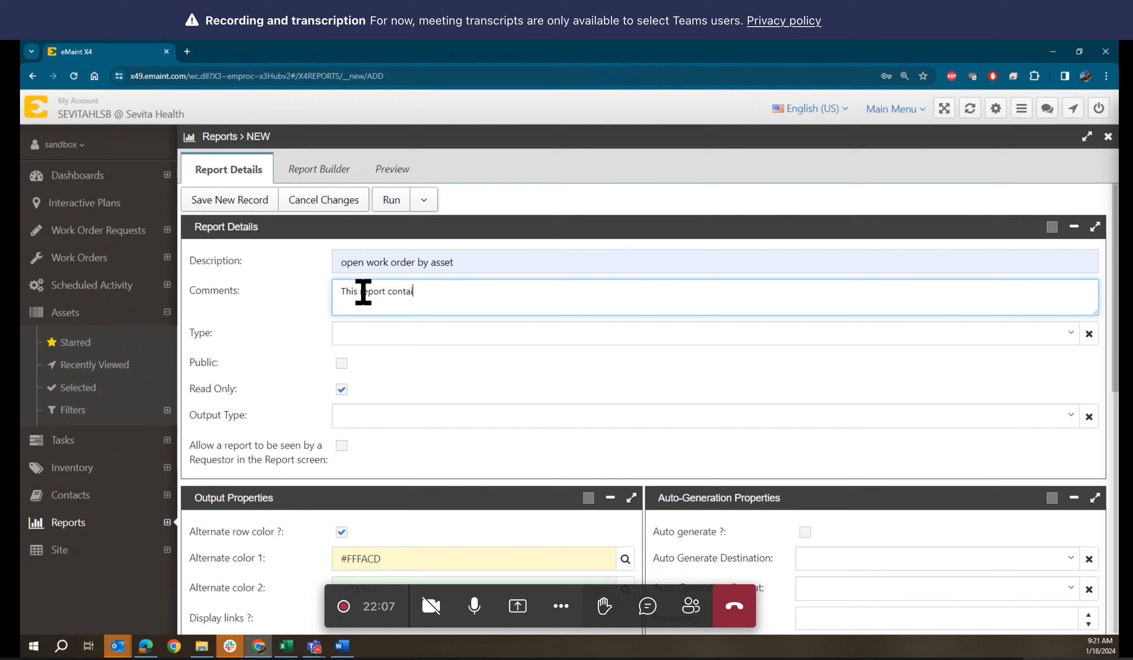
pyautogui.write('n the')
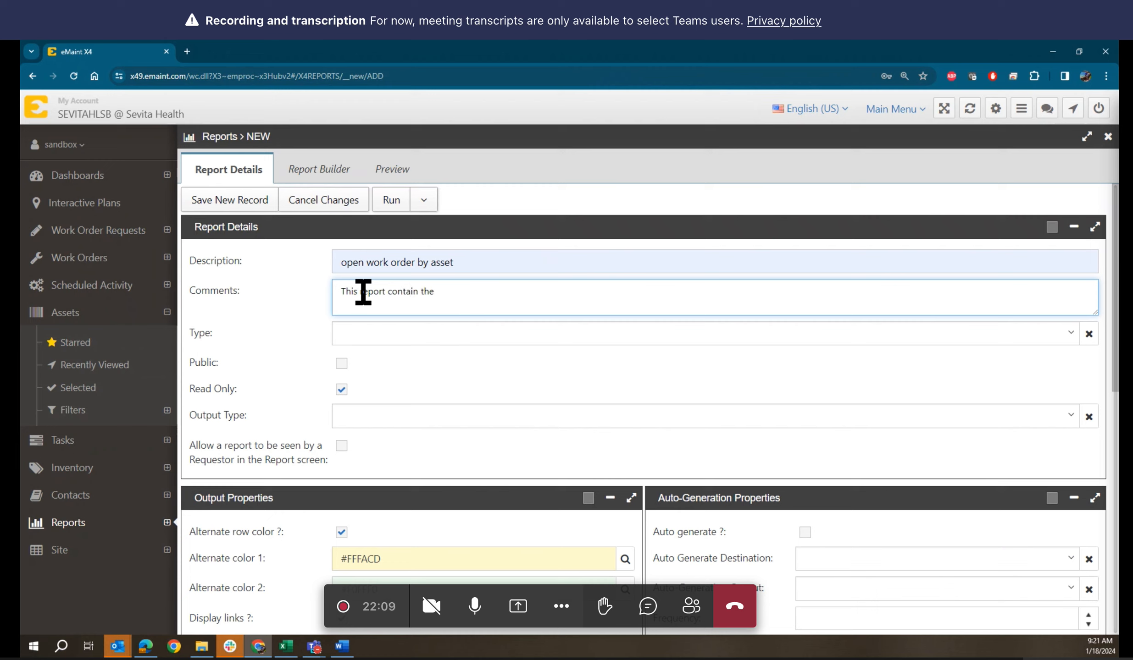
pyautogui.press('Left')
pyautogui.press('Left')
pyautogui.press('Left')
pyautogui.press('Left')
pyautogui.write('as')
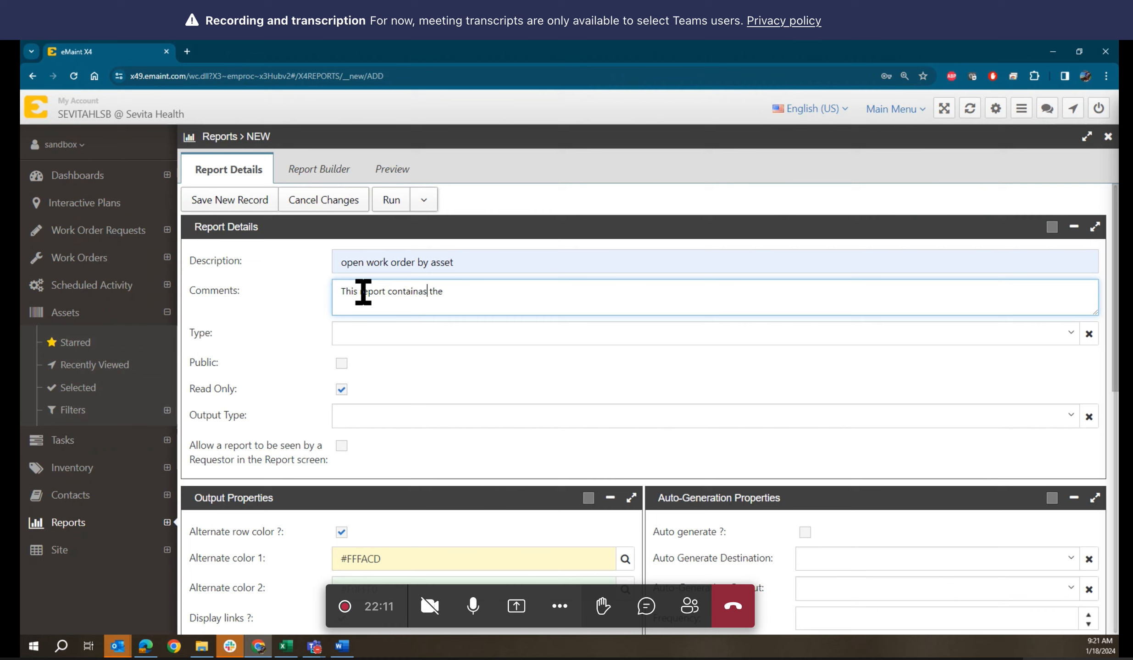
pyautogui.press('BackSpace')
pyautogui.press('BackSpace')
pyautogui.write('s')
pyautogui.press('Right')
pyautogui.press('Right')
pyautogui.press('Right')
pyautogui.press('Right')
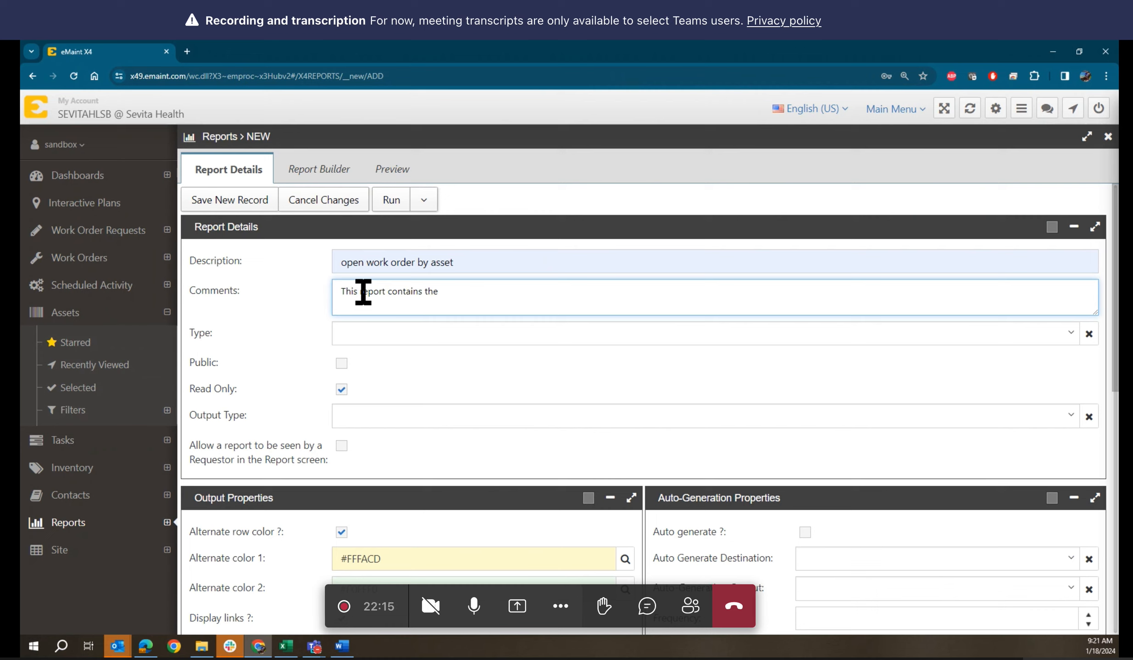
pyautogui.write('open W')
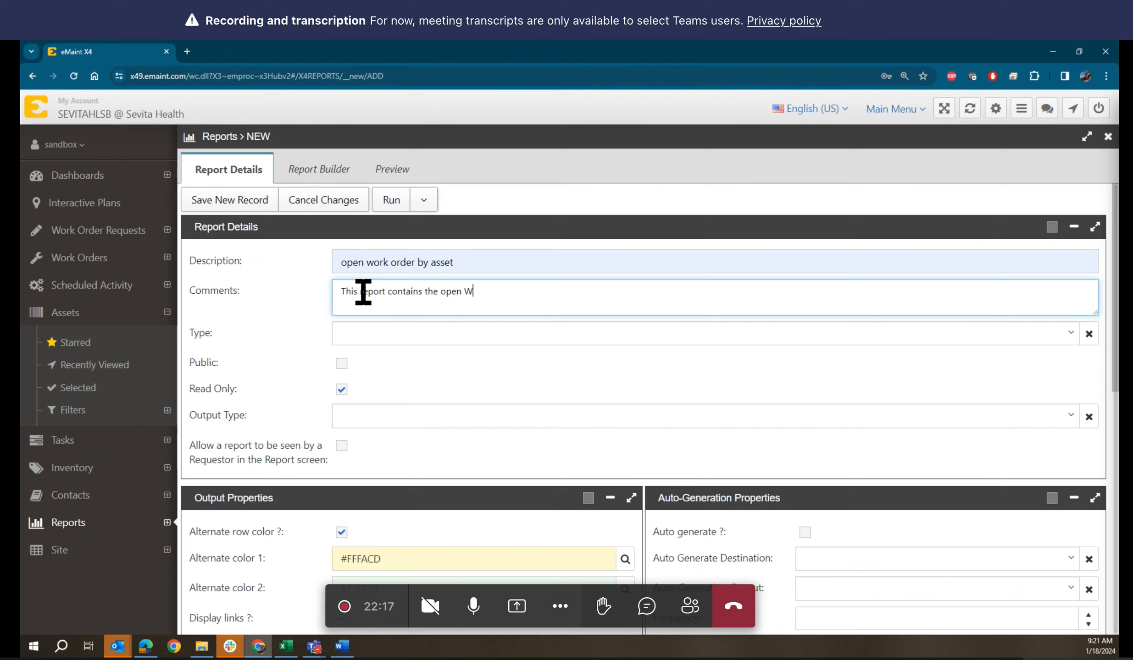
pyautogui.write('O grou')
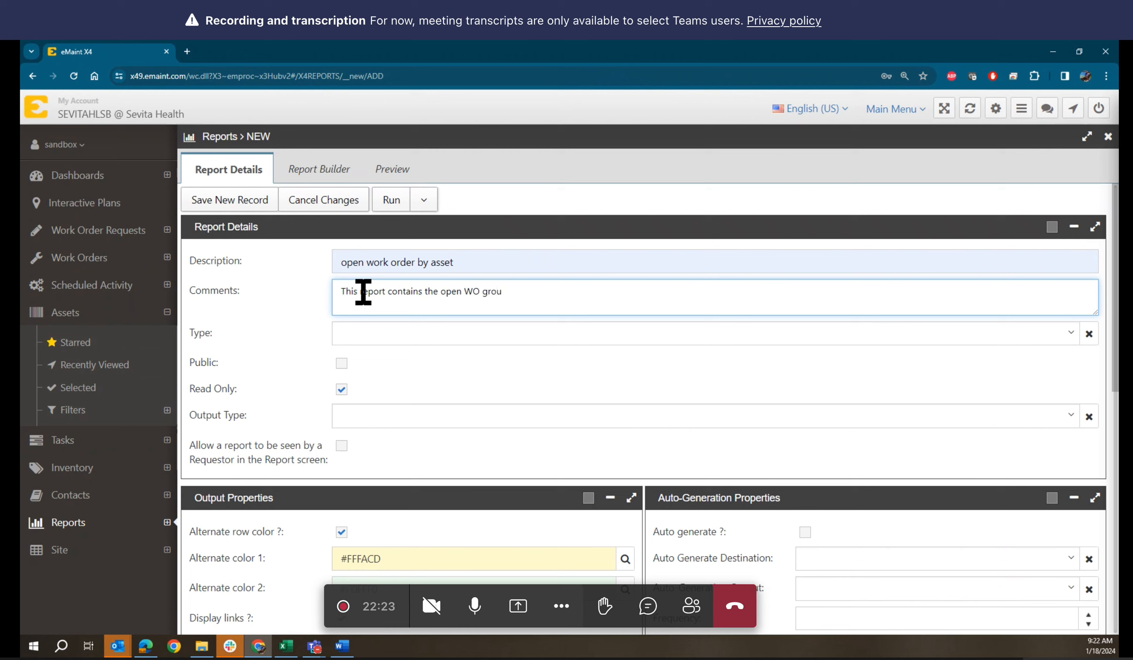
pyautogui.write('p by ')
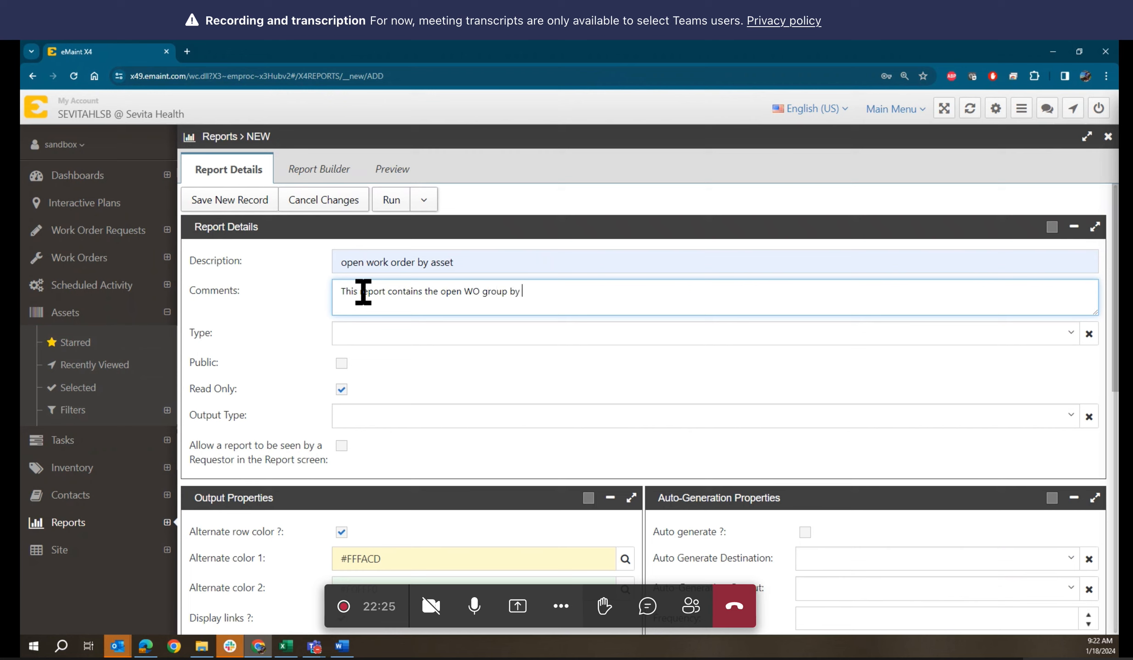
pyautogui.write('asset')
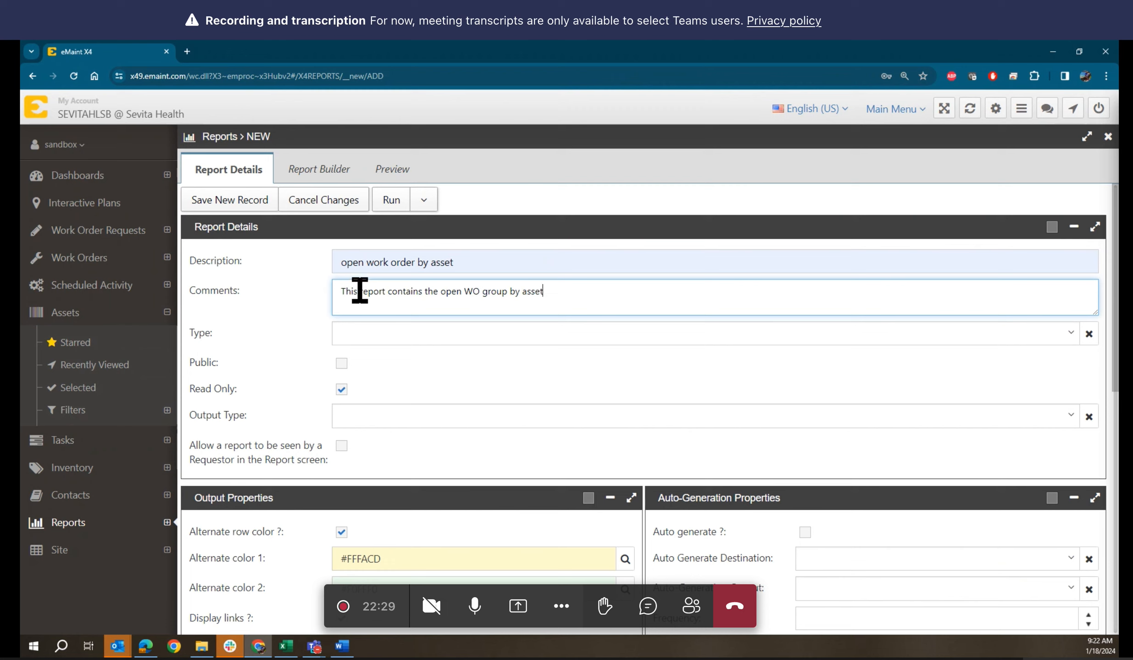
# Set the report Type to OPEN WORK and dismiss the browser's save-password prompt
pyautogui.click(396, 345)
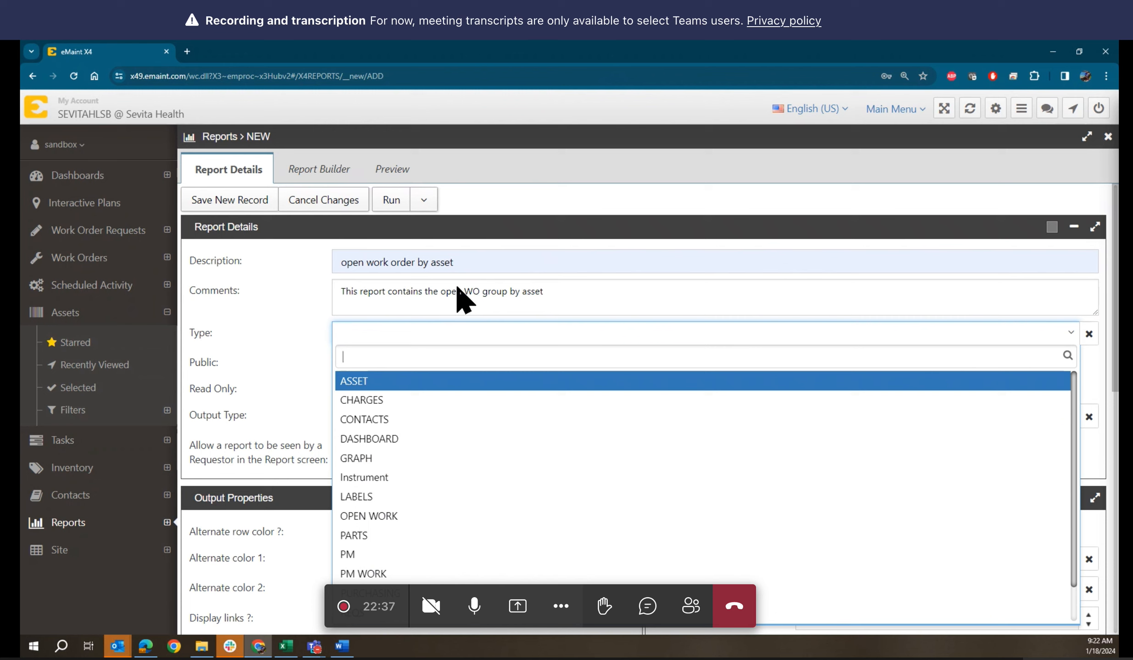
pyautogui.write('wor')
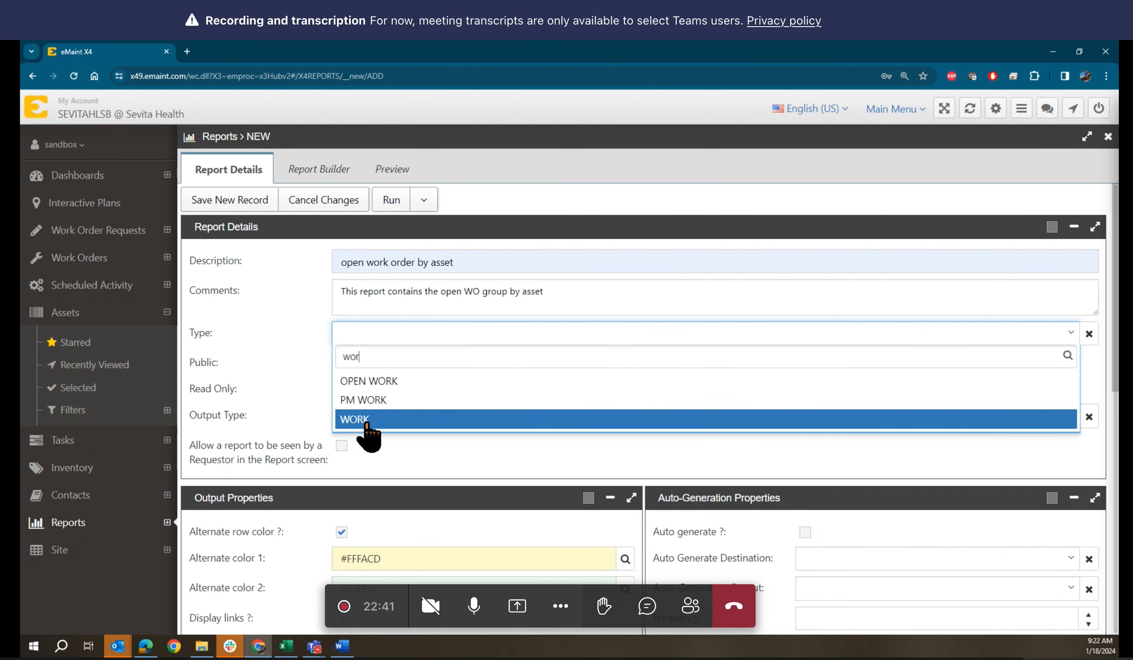
pyautogui.click(380, 387)
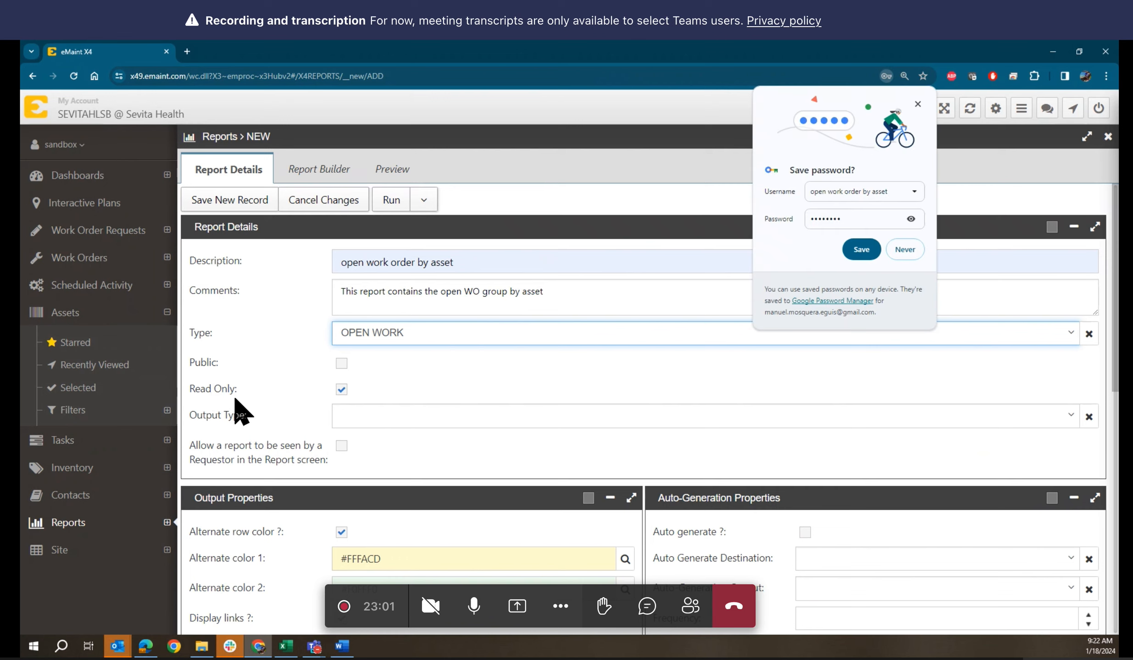
pyautogui.click(918, 104)
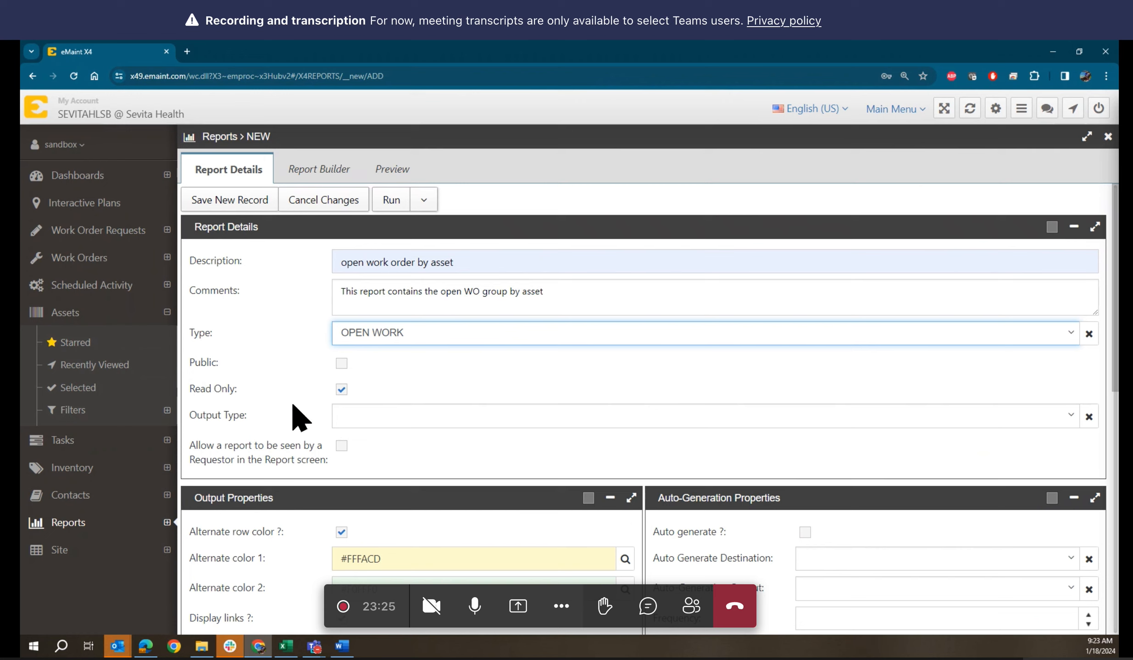
# Choose HTML as the report's Output Type
pyautogui.click(389, 426)
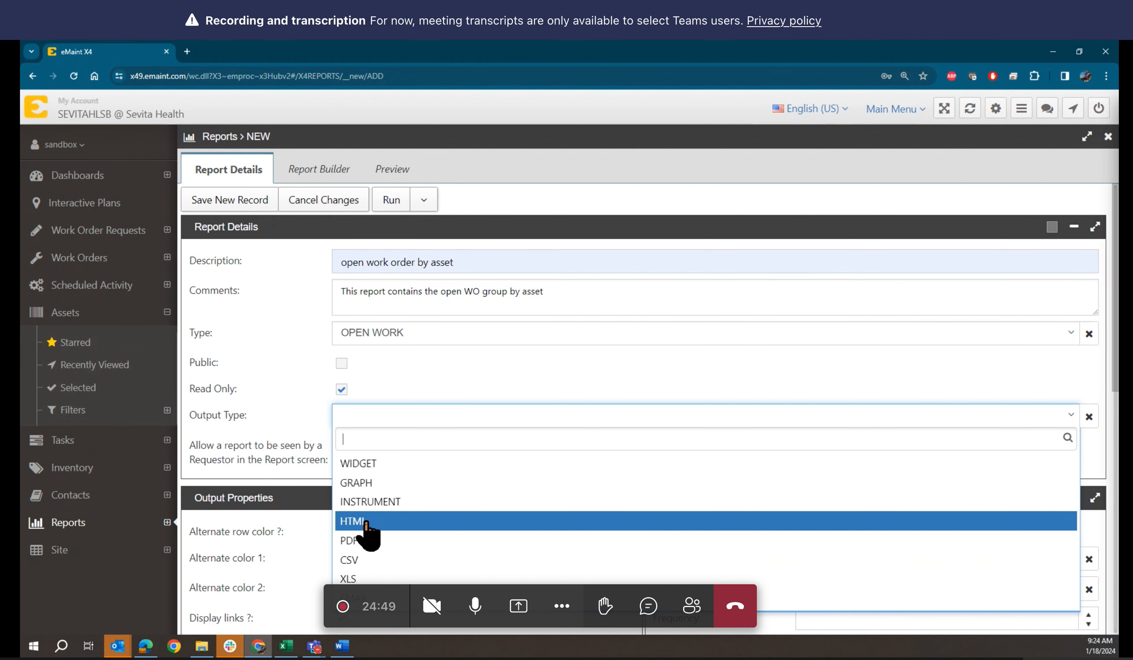
pyautogui.click(365, 523)
pyautogui.scroll(-1, 396, 447)
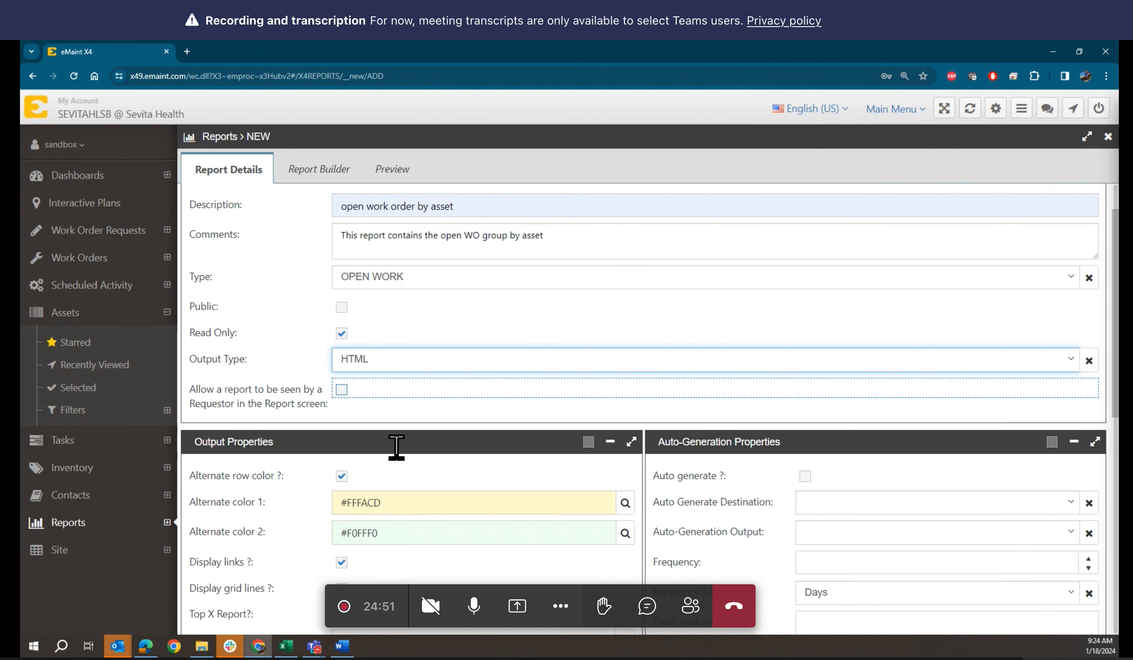
pyautogui.scroll(-1, 396, 447)
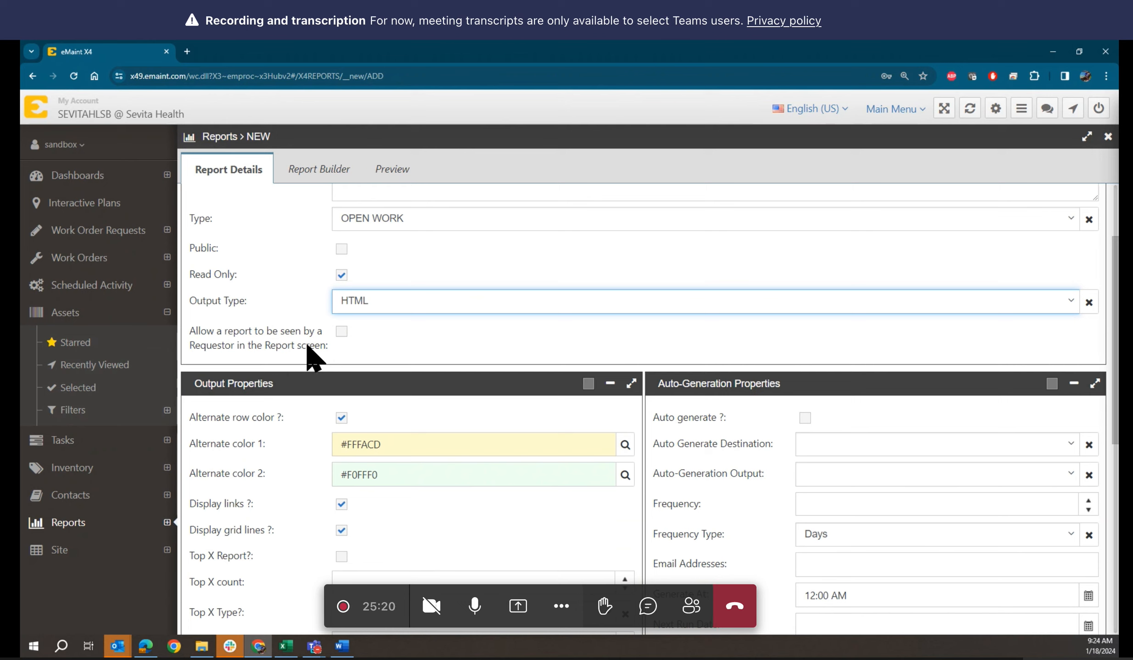
pyautogui.click(340, 336)
pyautogui.scroll(-1, 252, 342)
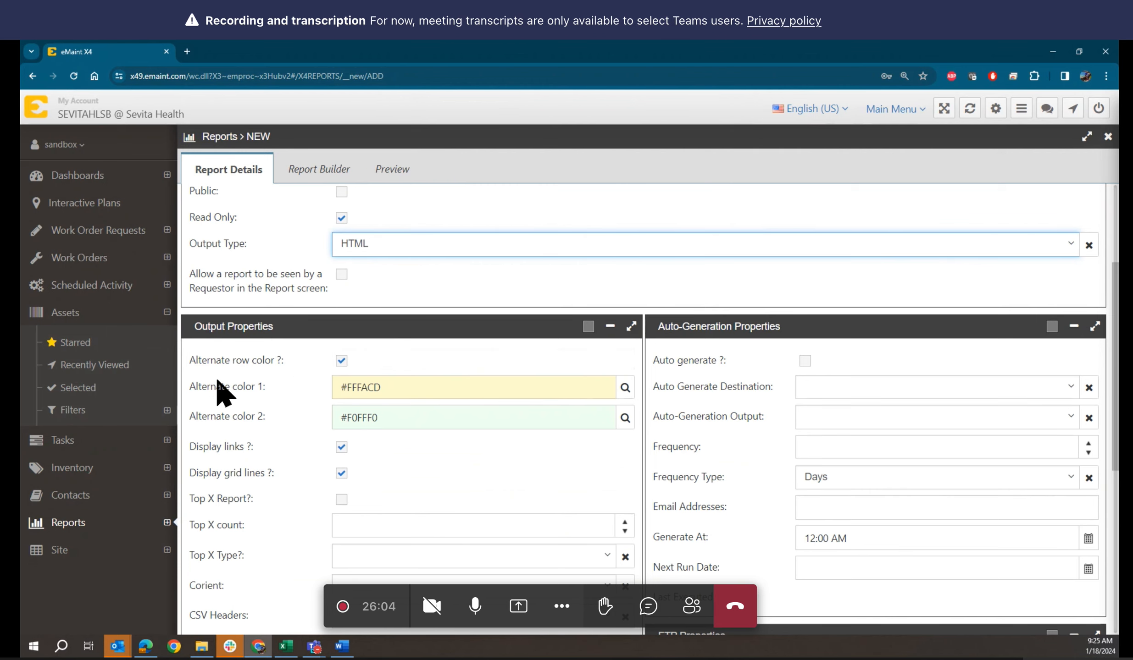
pyautogui.scroll(-1, 270, 398)
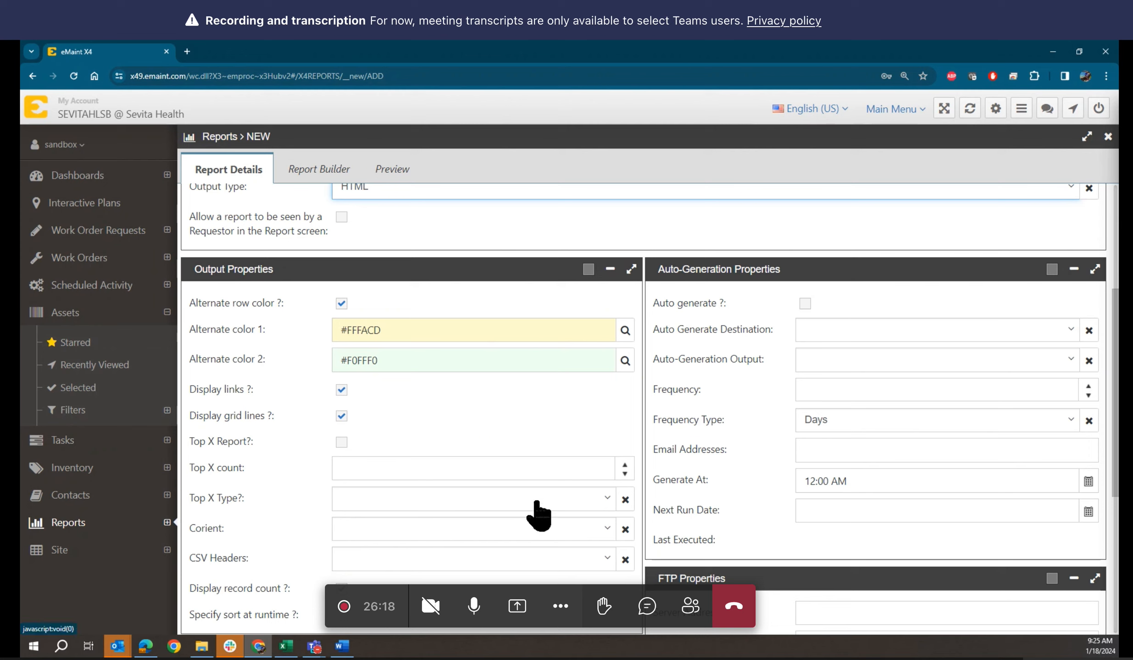
# Set Alternate color 1 to light grey #e5e5e5 and keep Alternate color 2 at #f0fff0
pyautogui.click(625, 330)
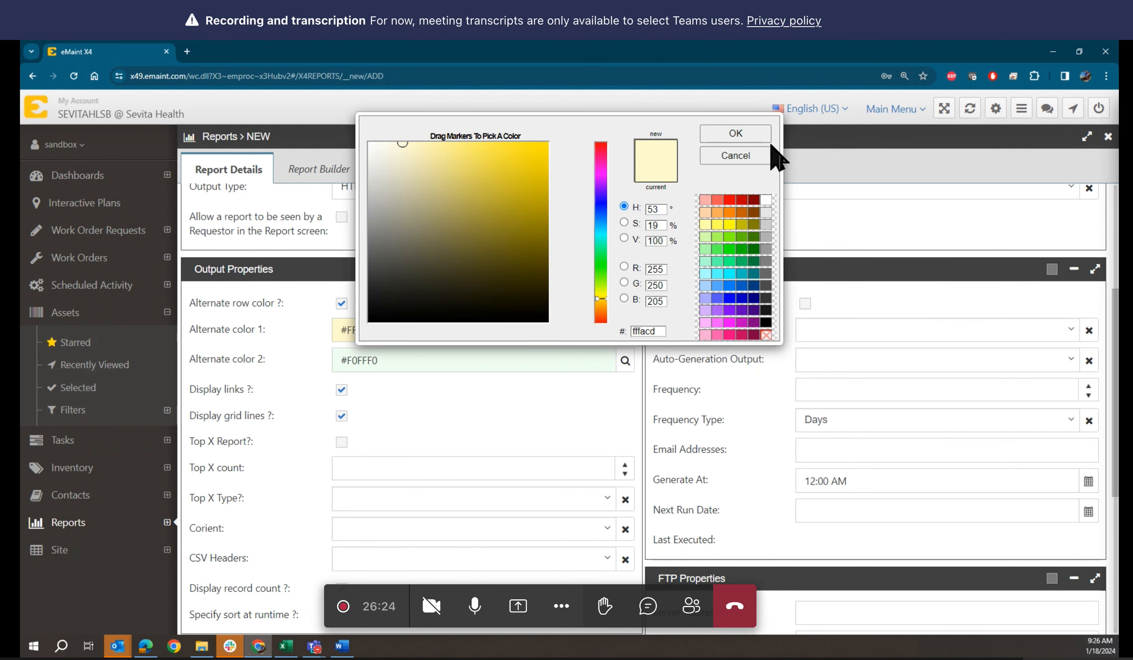
pyautogui.click(766, 212)
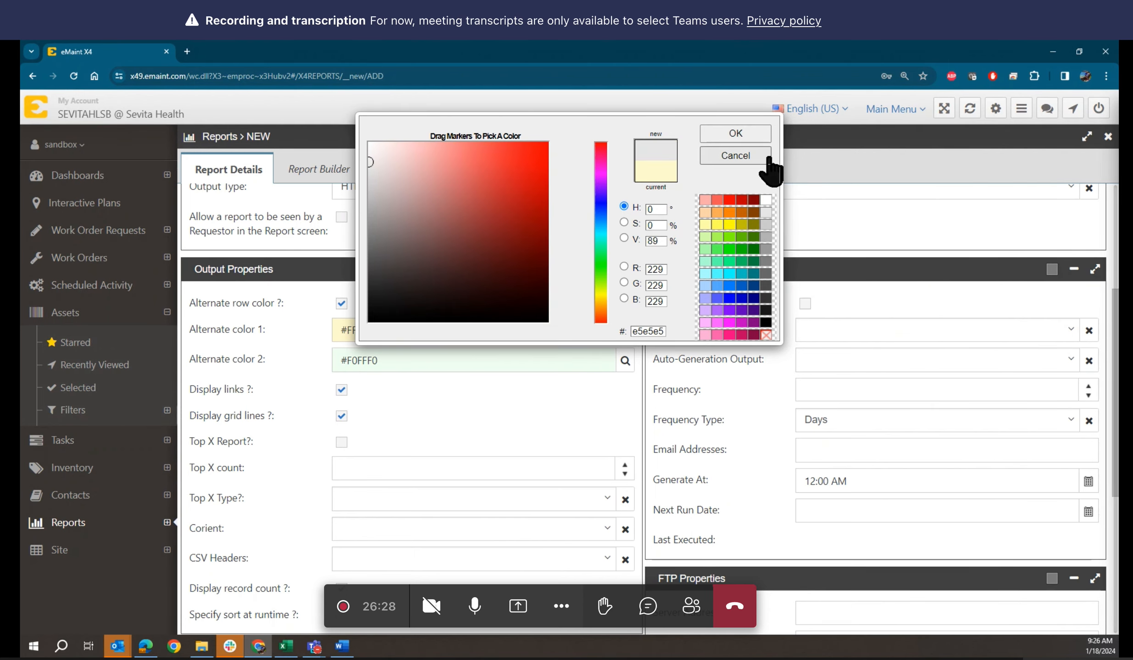
pyautogui.click(739, 136)
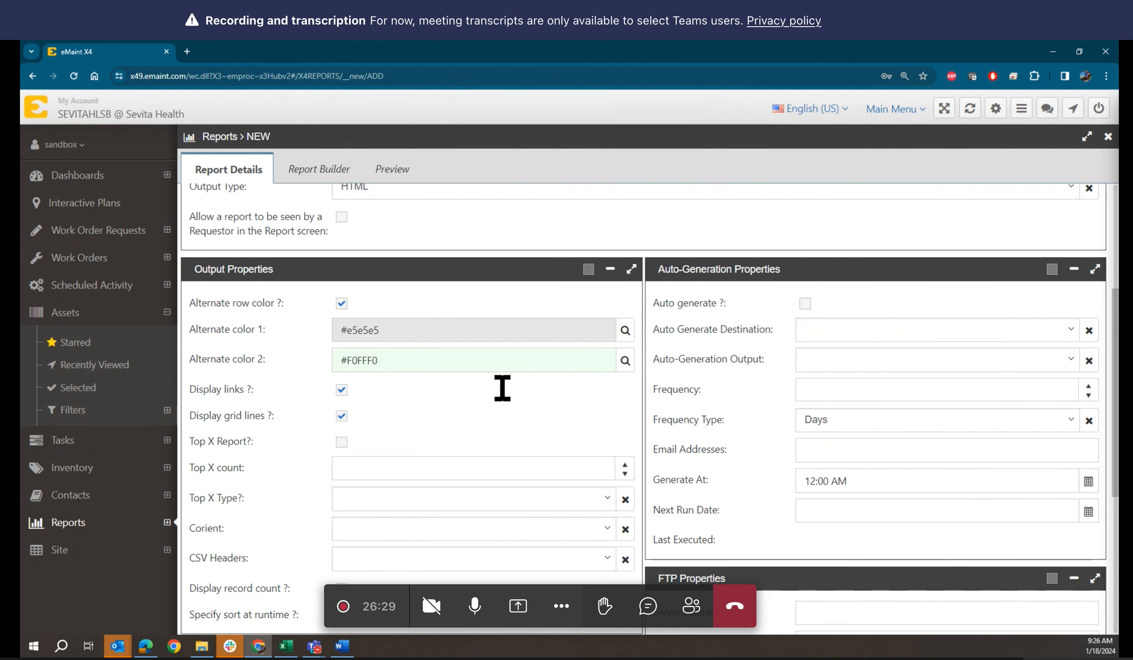
pyautogui.click(625, 361)
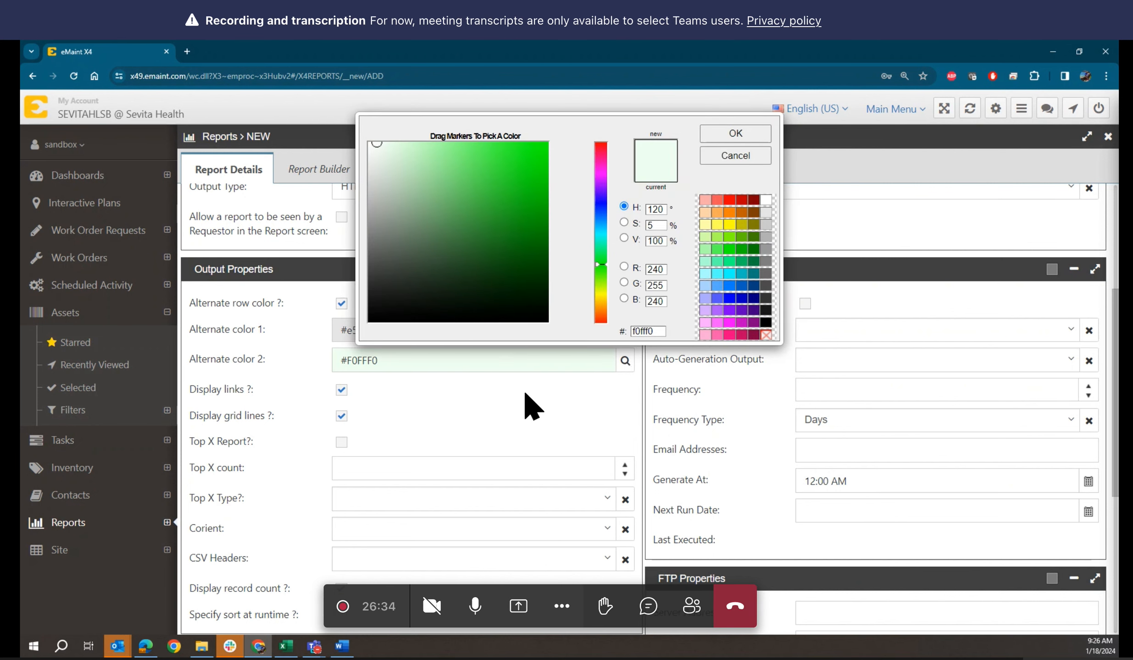
pyautogui.click(724, 134)
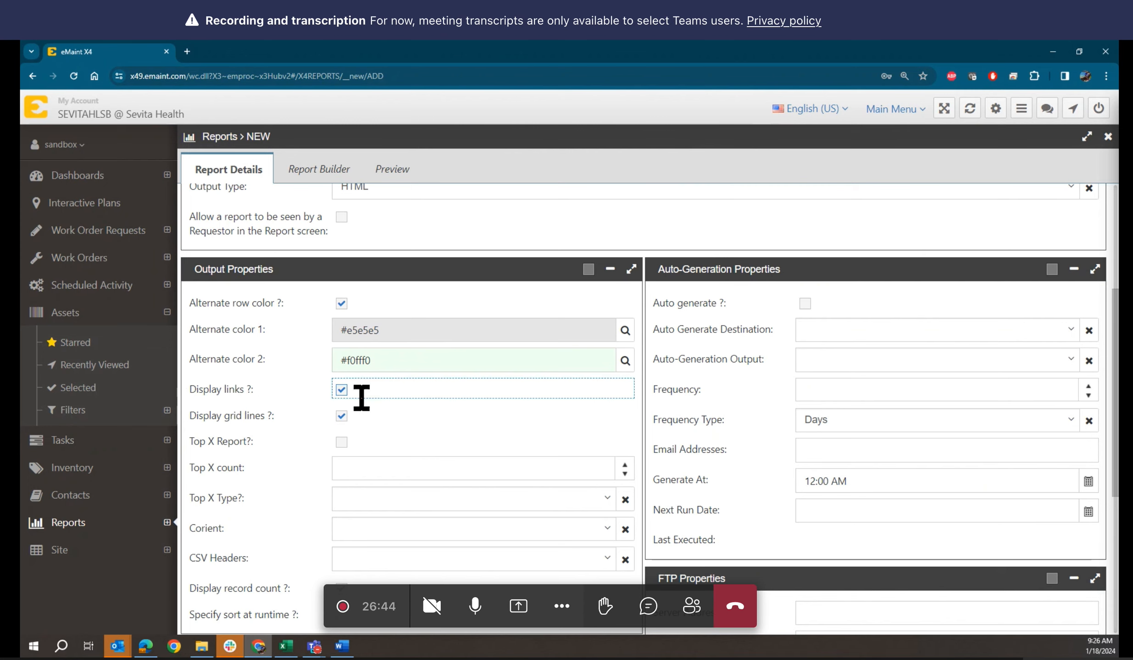
pyautogui.scroll(3, 383, 415)
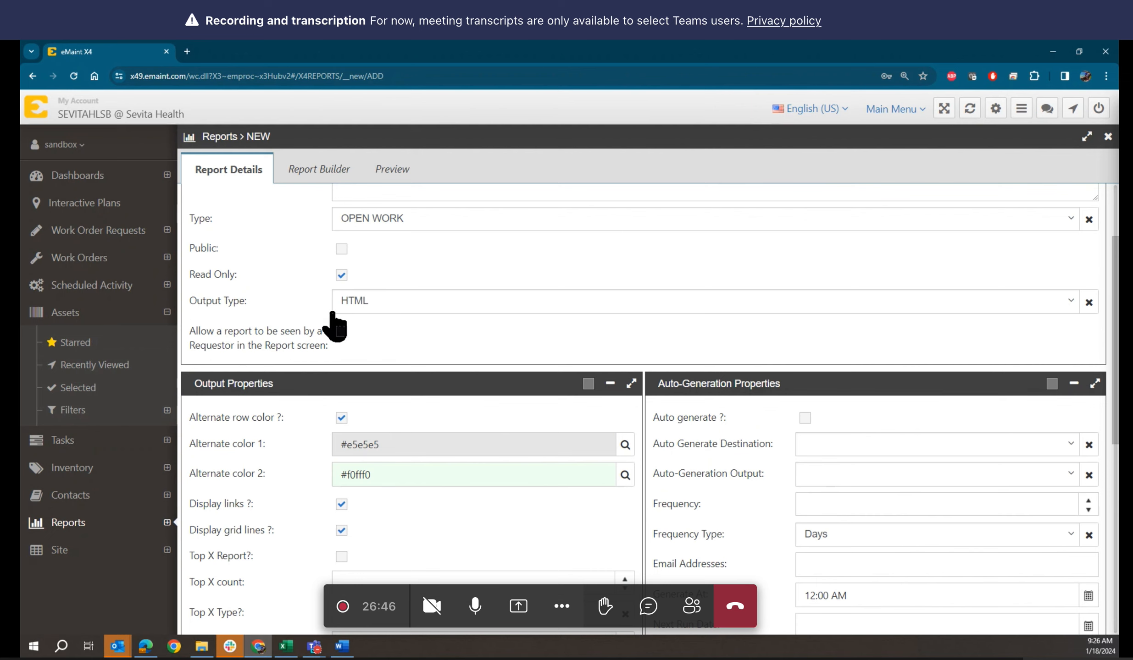
pyautogui.scroll(-3, 386, 315)
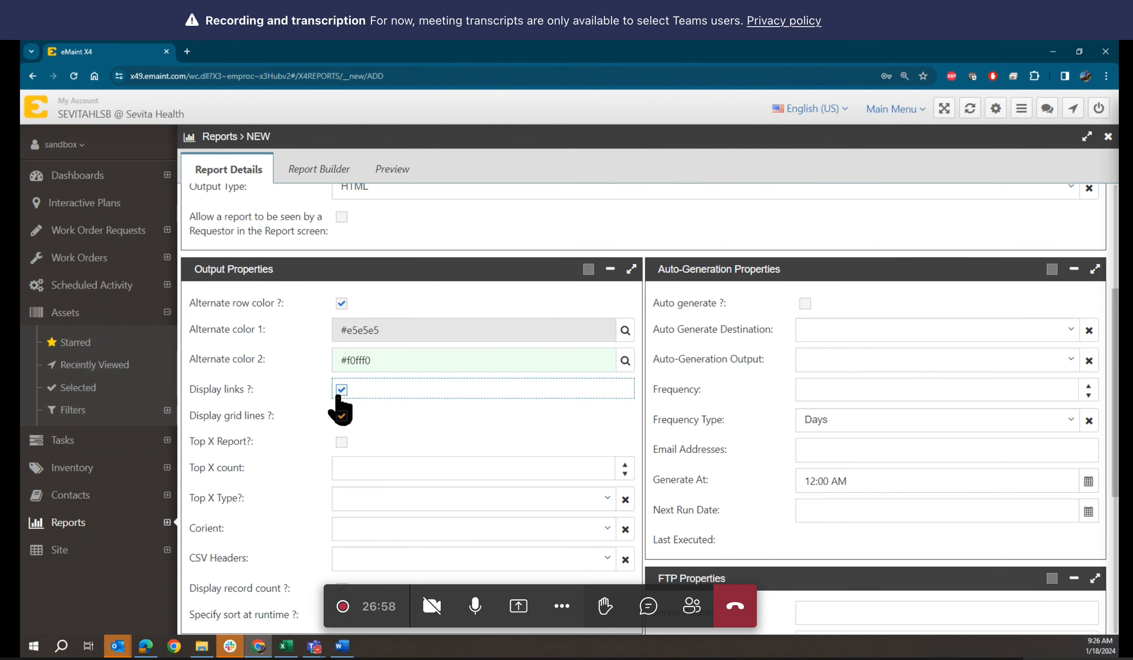
pyautogui.scroll(-1, 289, 415)
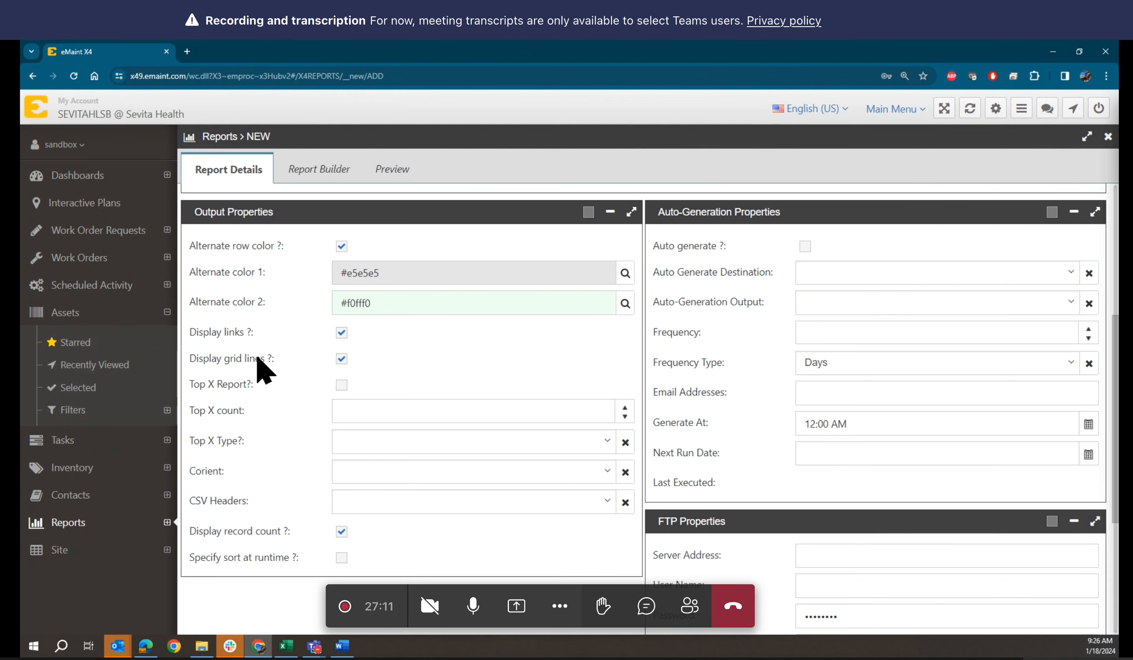
pyautogui.scroll(-1, 298, 394)
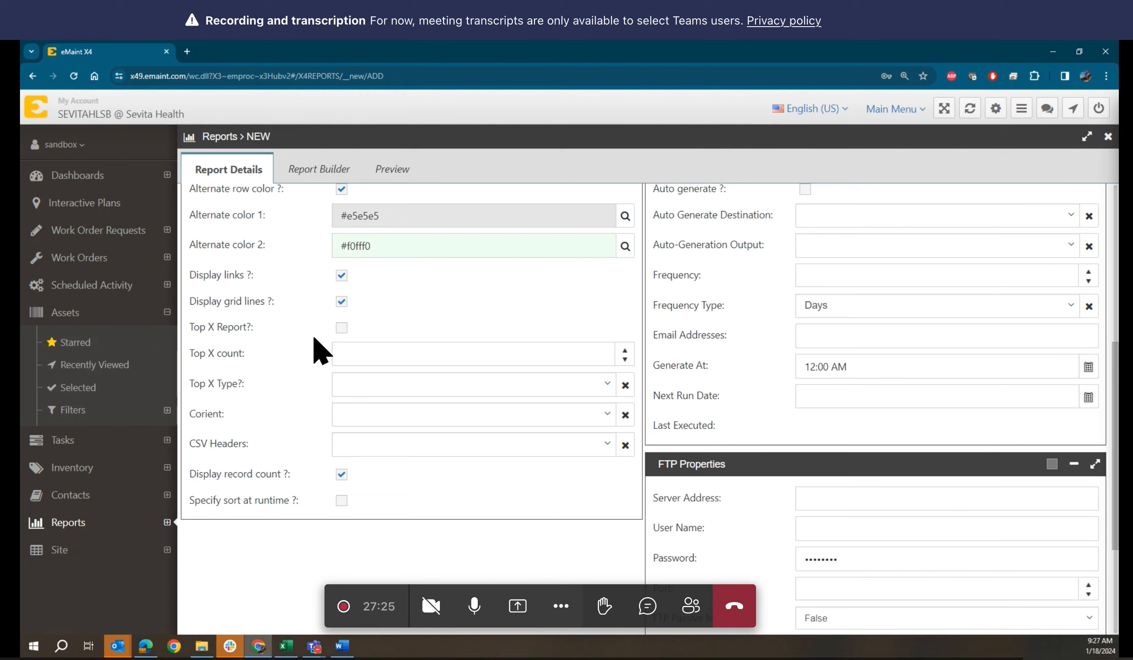
pyautogui.click(464, 301)
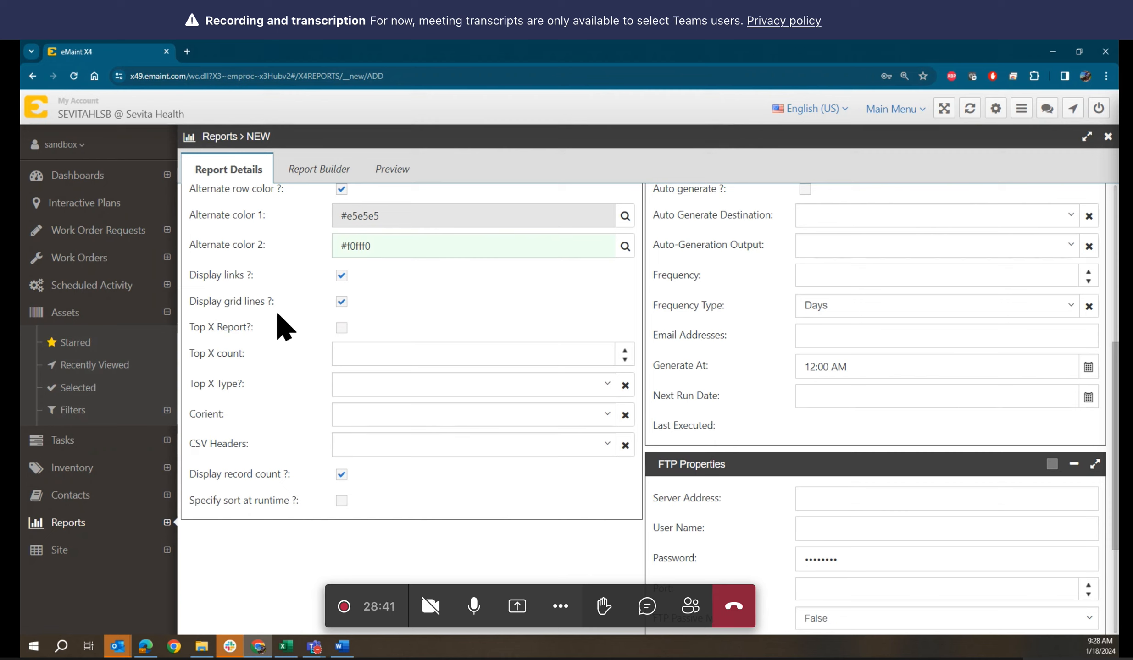
pyautogui.click(342, 329)
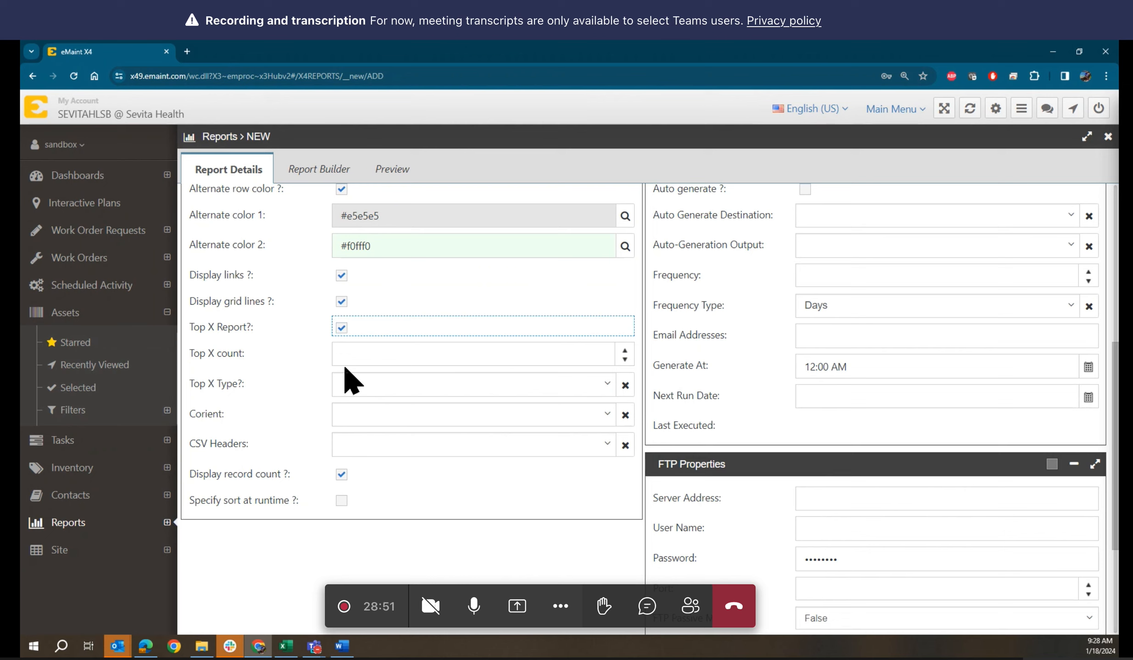
pyautogui.click(364, 358)
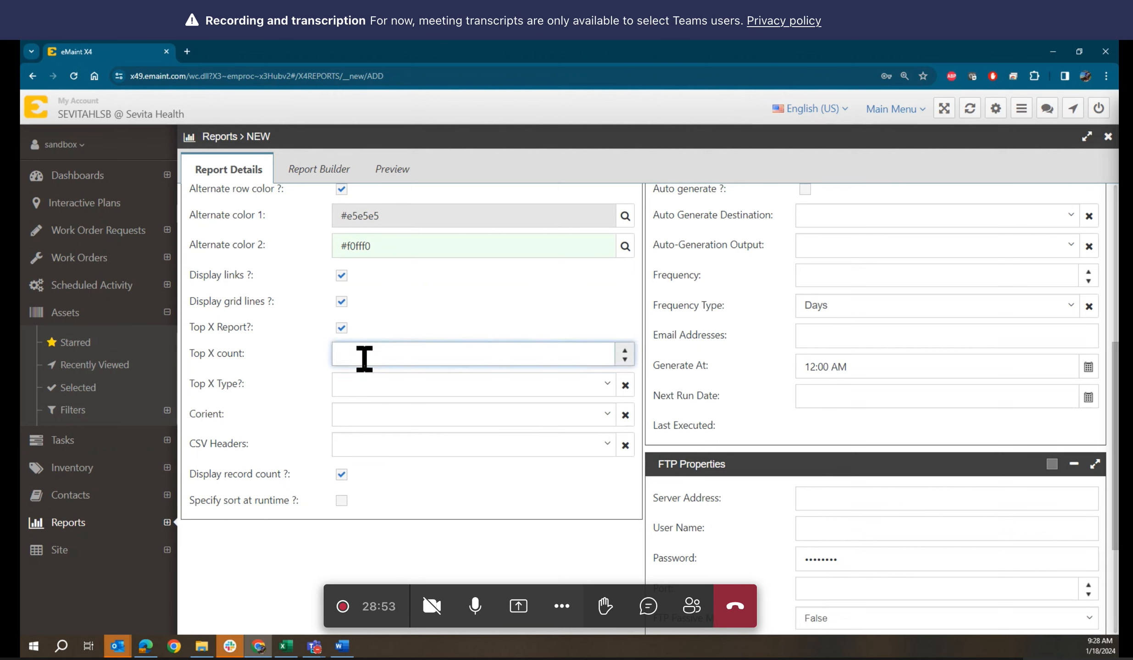
pyautogui.write('15')
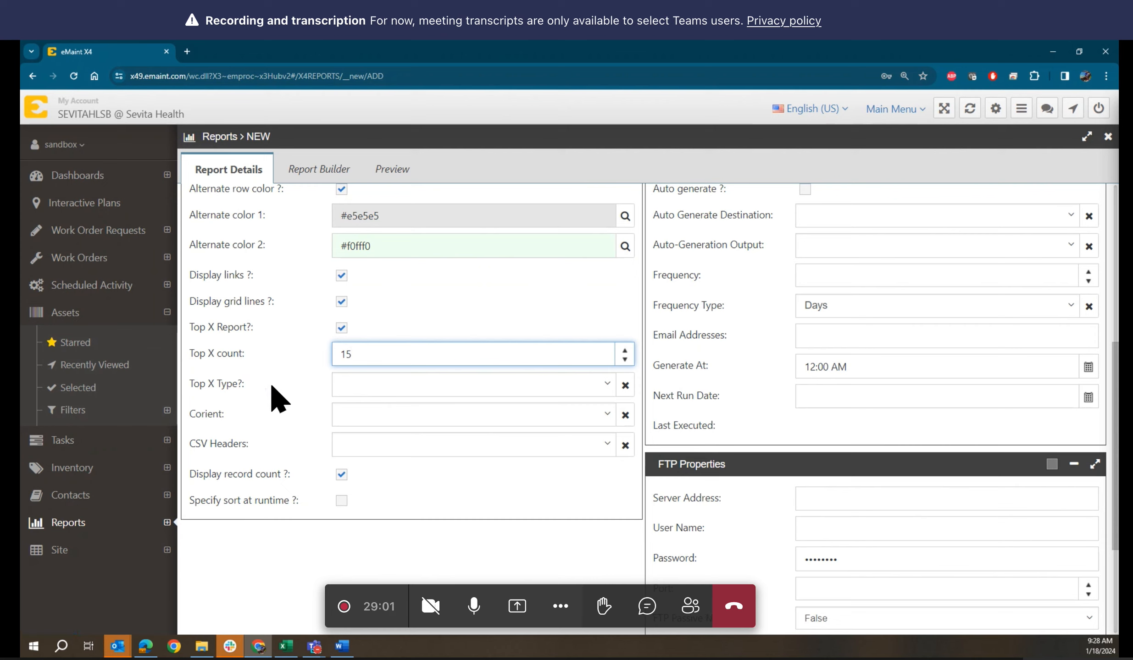
pyautogui.click(375, 387)
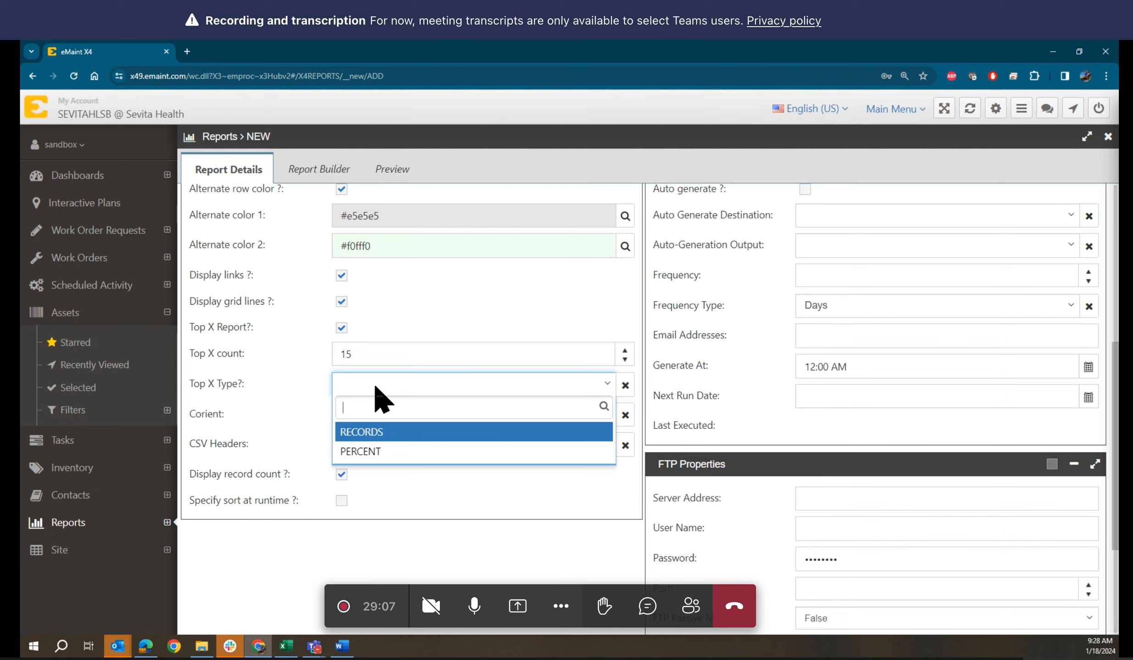
pyautogui.click(376, 433)
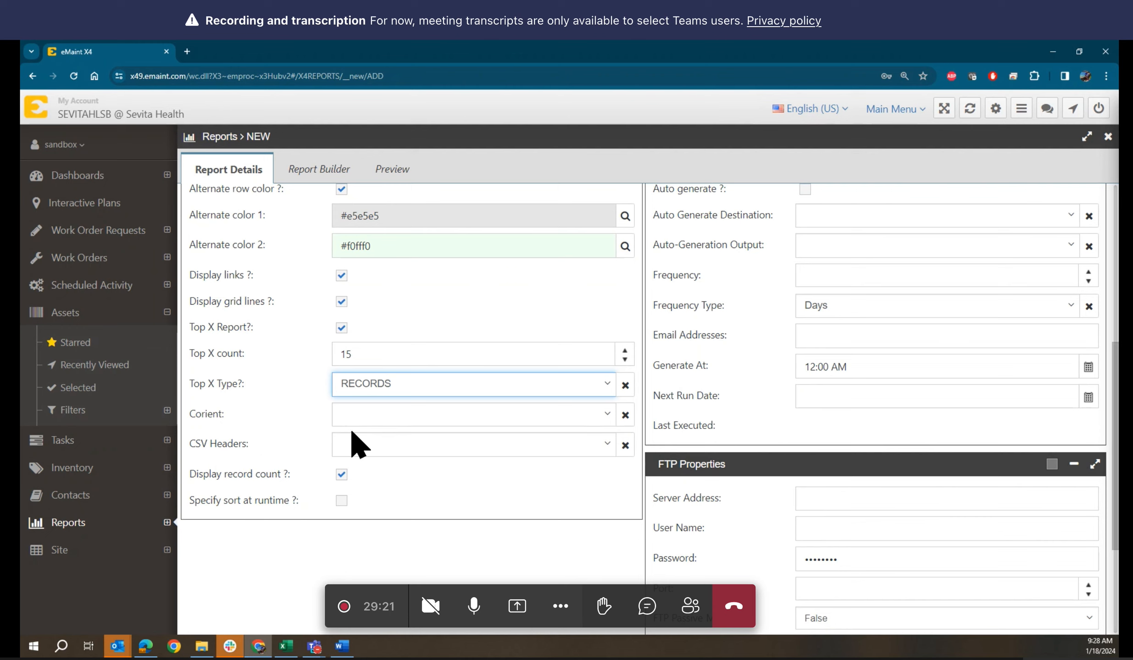
# Set the report orientation to Landscape and bring up the CSV Headers choices
pyautogui.click(371, 413)
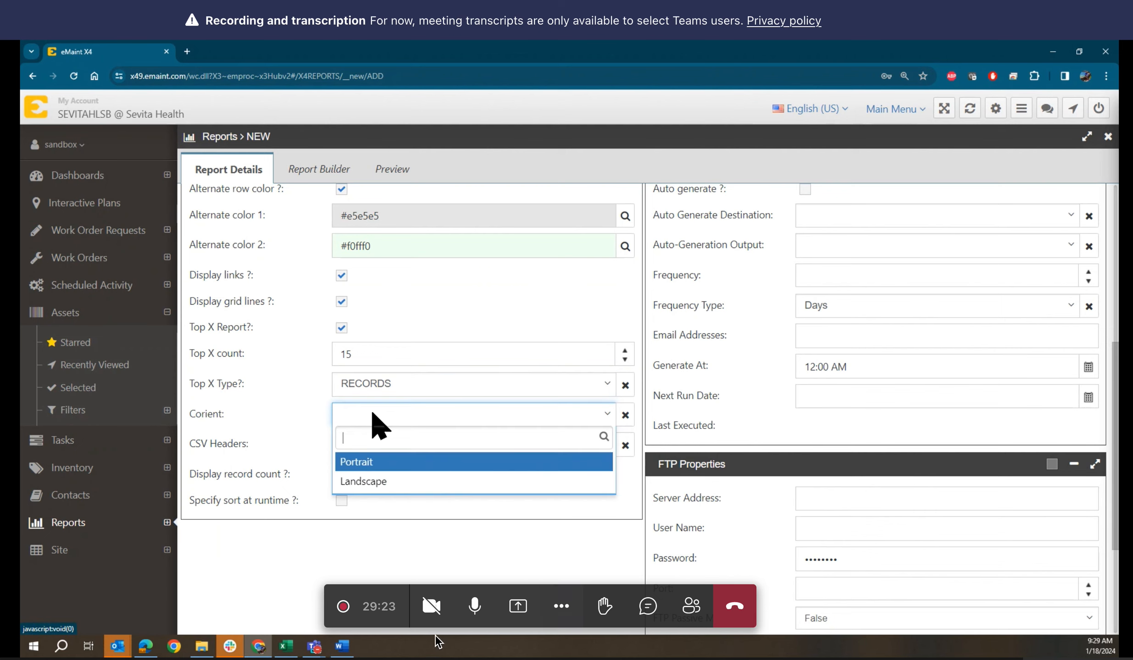
pyautogui.click(474, 608)
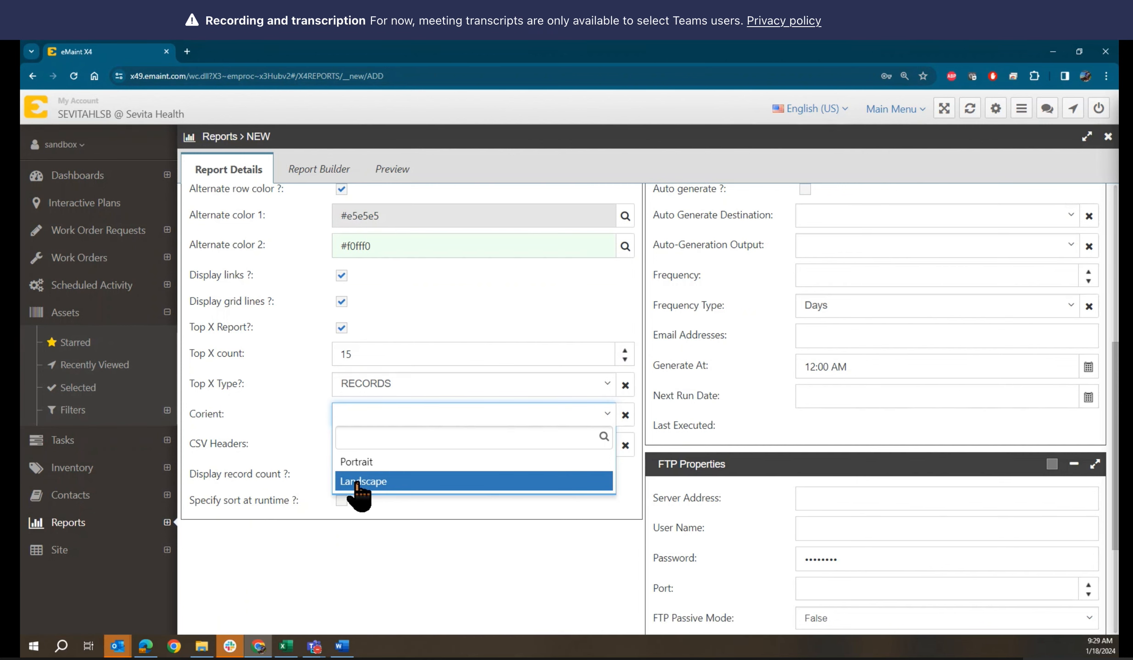
pyautogui.click(362, 482)
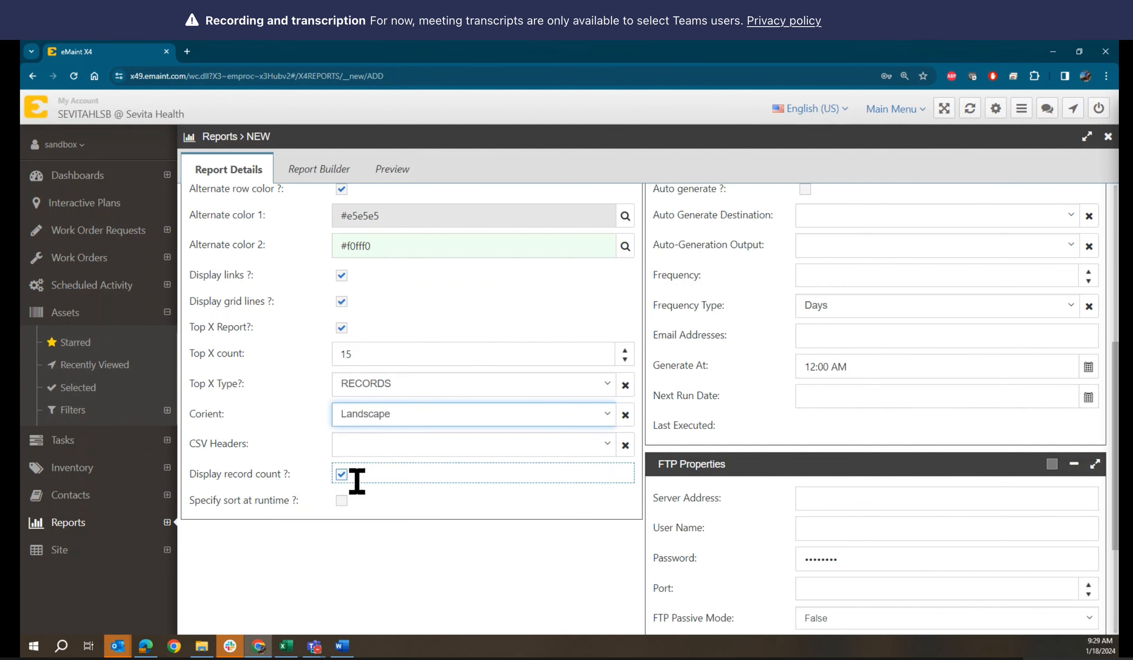
pyautogui.click(385, 447)
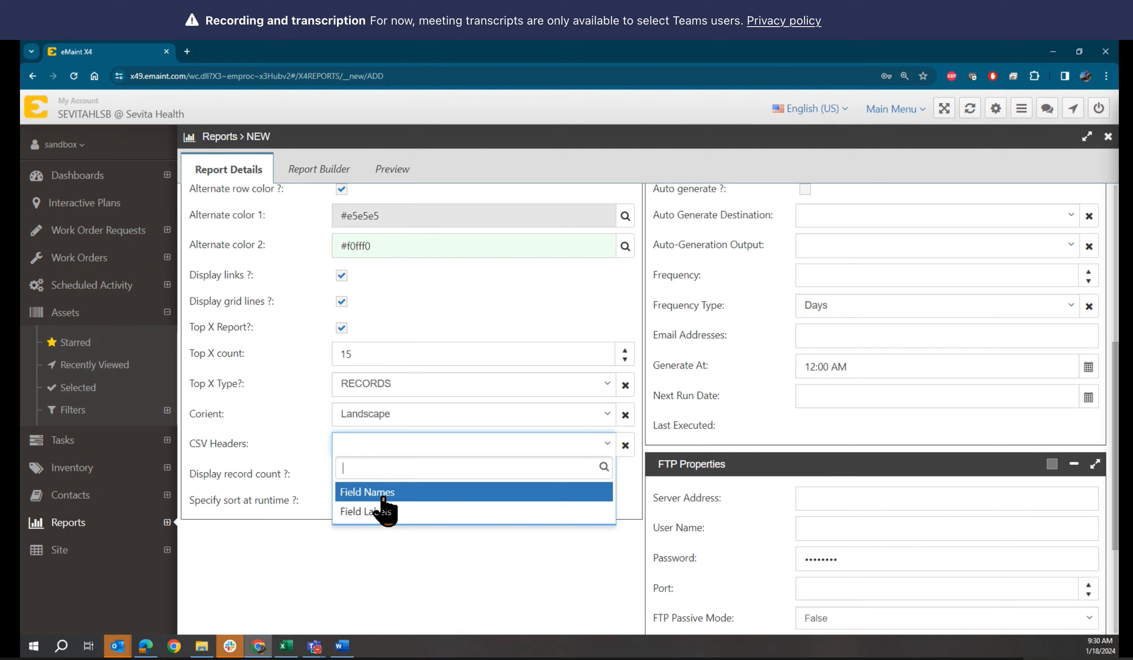
# Choose Field Labels as the CSV Headers option for the report's CSV export
pyautogui.click(377, 513)
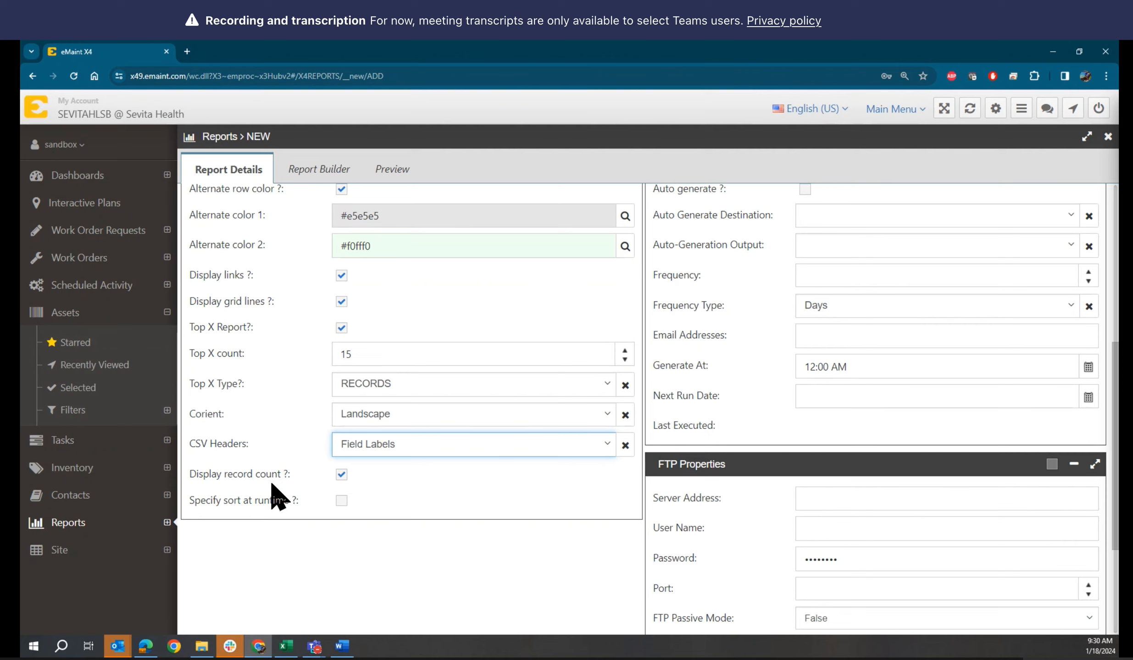
pyautogui.click(454, 491)
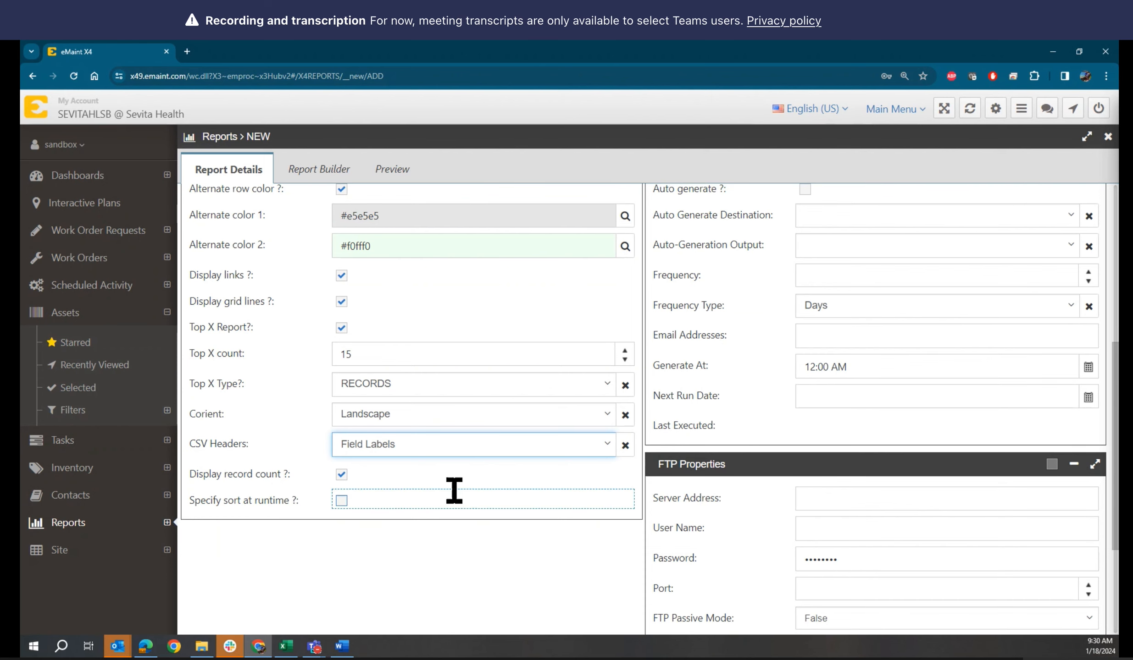
pyautogui.scroll(-1, 454, 490)
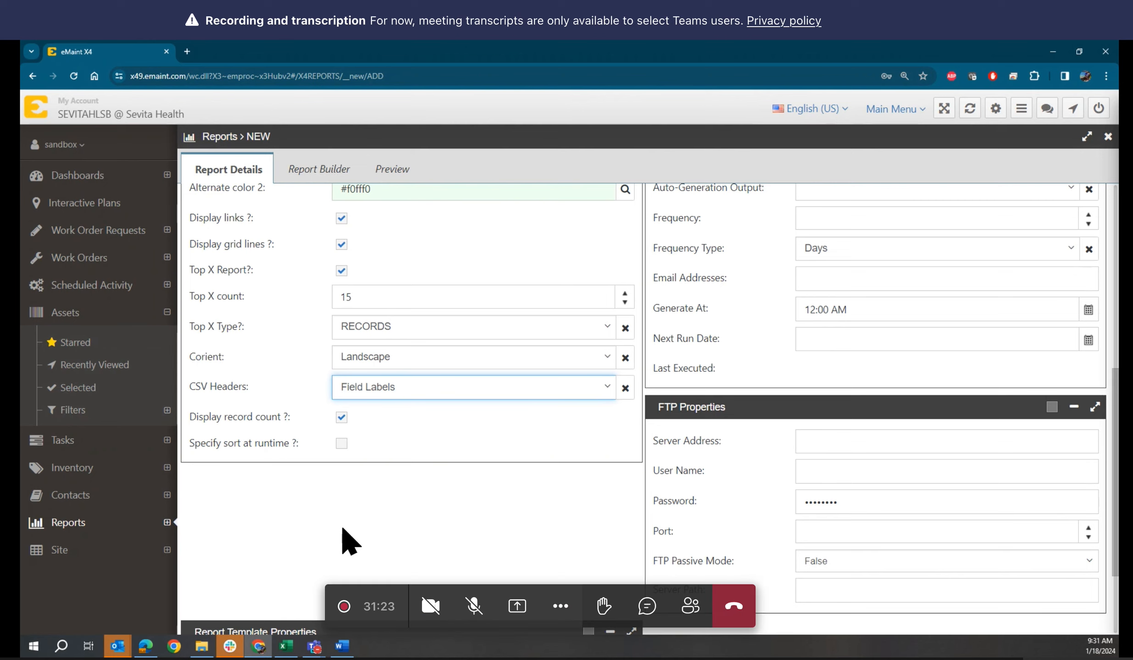
pyautogui.click(475, 606)
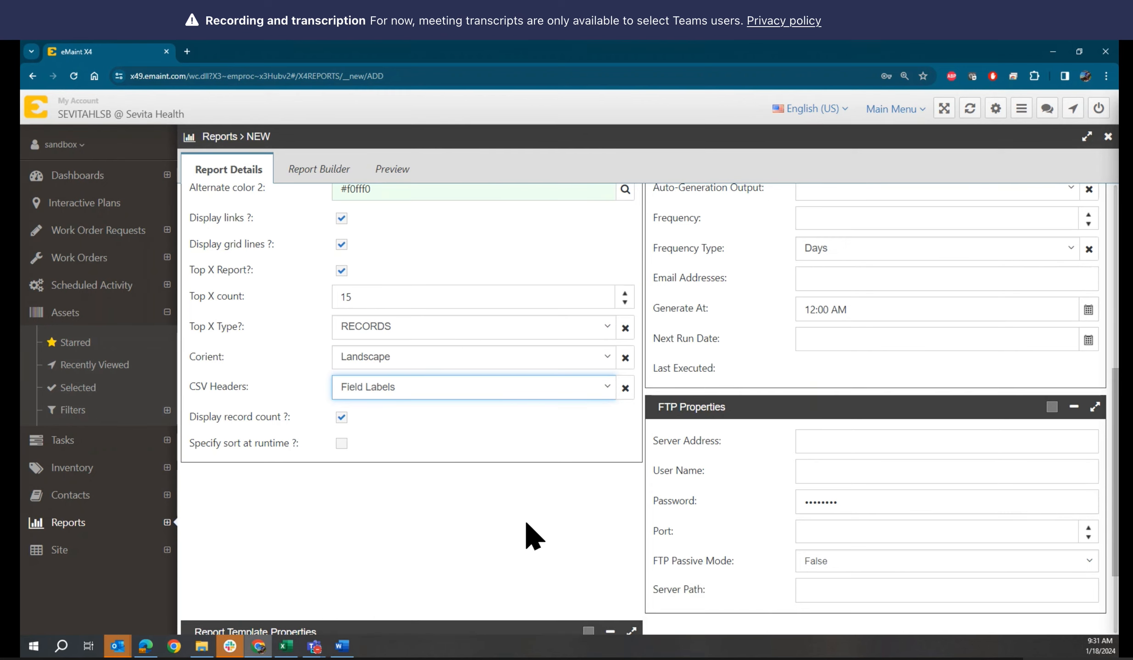
pyautogui.scroll(2, 553, 525)
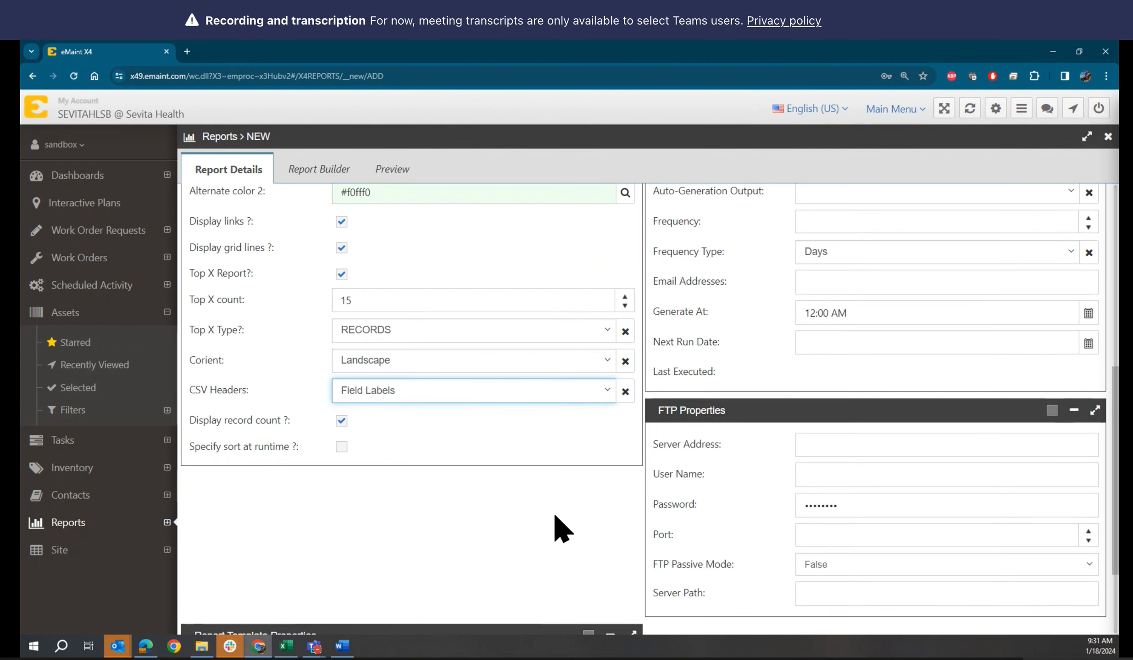
pyautogui.scroll(4, 557, 527)
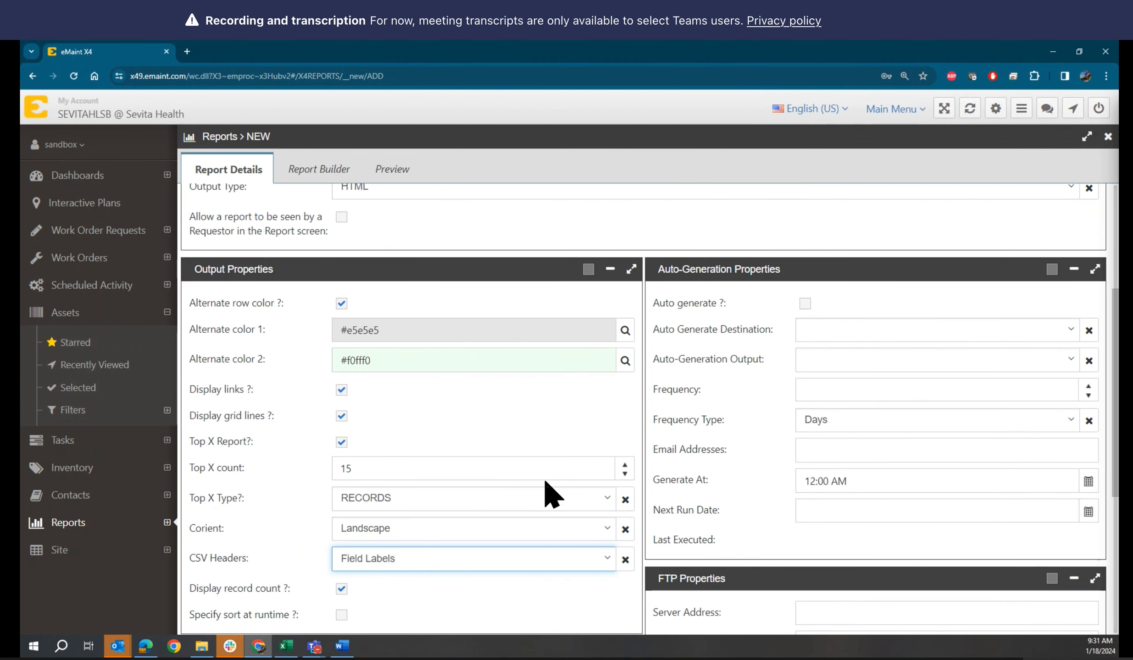
pyautogui.scroll(-10, 507, 448)
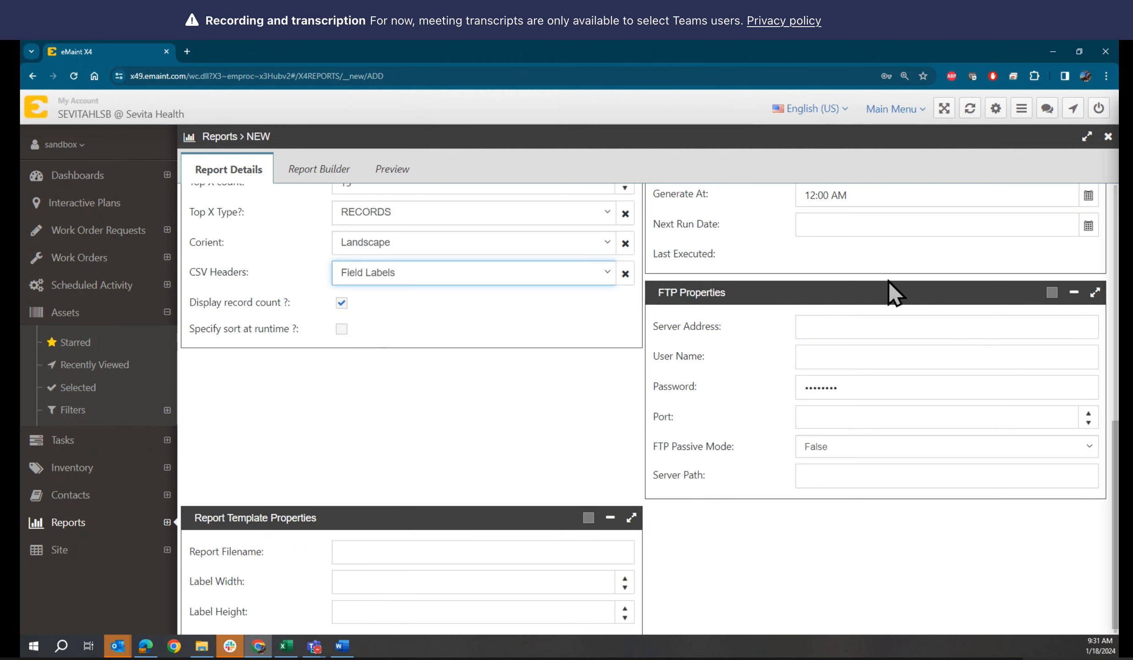
pyautogui.scroll(5, 720, 379)
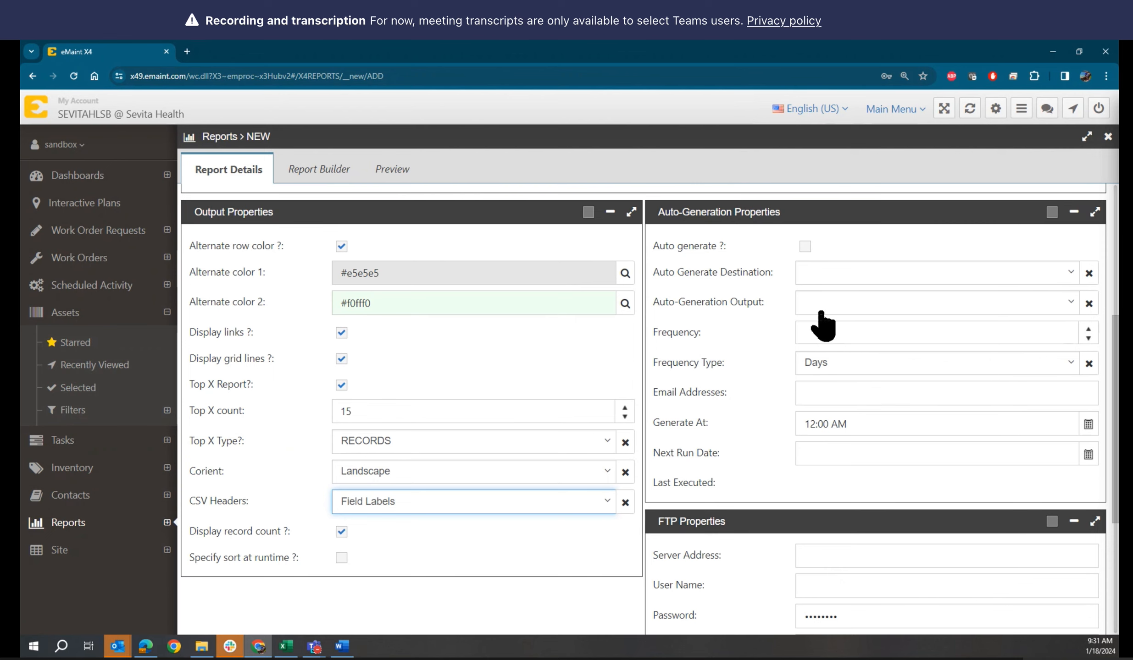
pyautogui.scroll(-1, 532, 569)
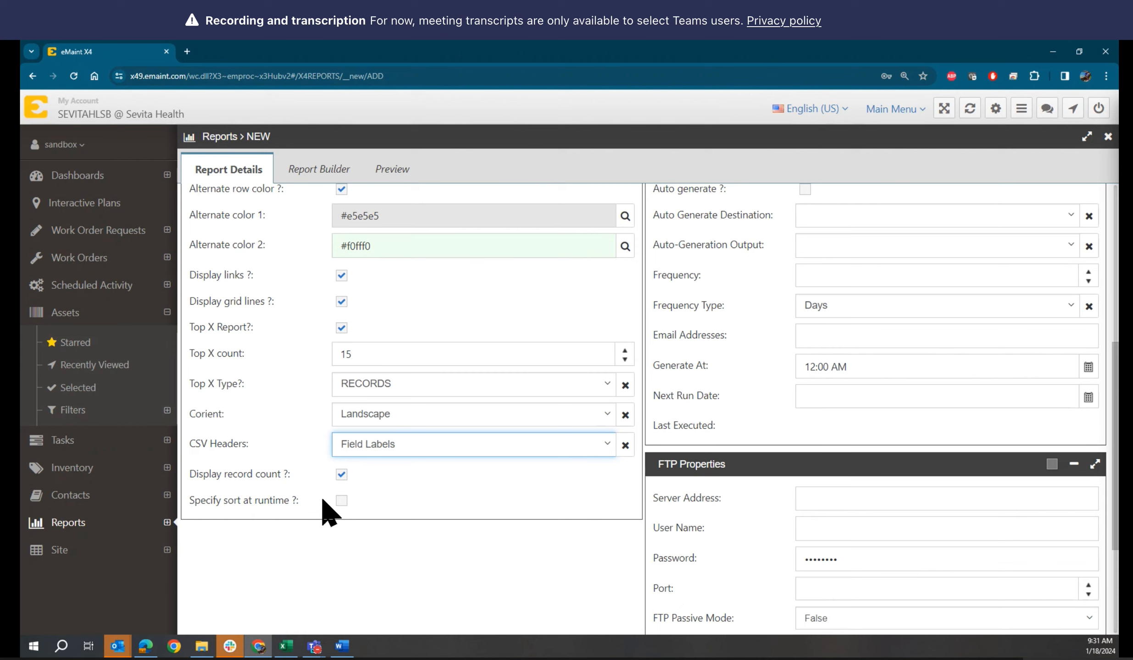
pyautogui.scroll(1, 768, 292)
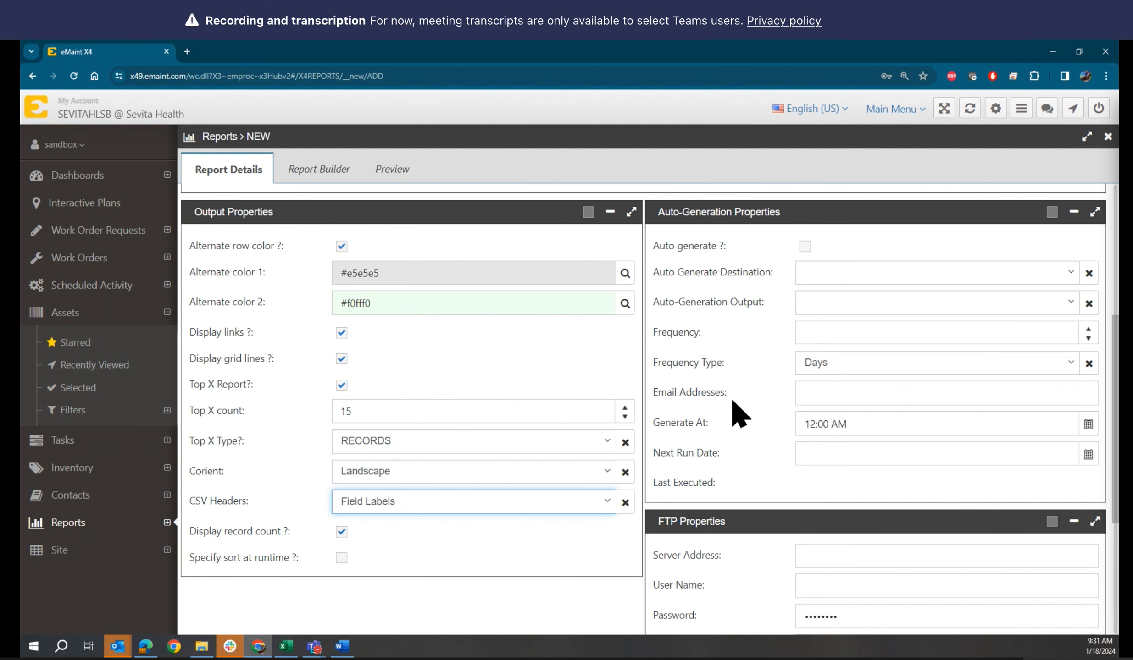
pyautogui.scroll(-1, 733, 402)
pyautogui.scroll(-2, 733, 399)
pyautogui.scroll(4, 738, 404)
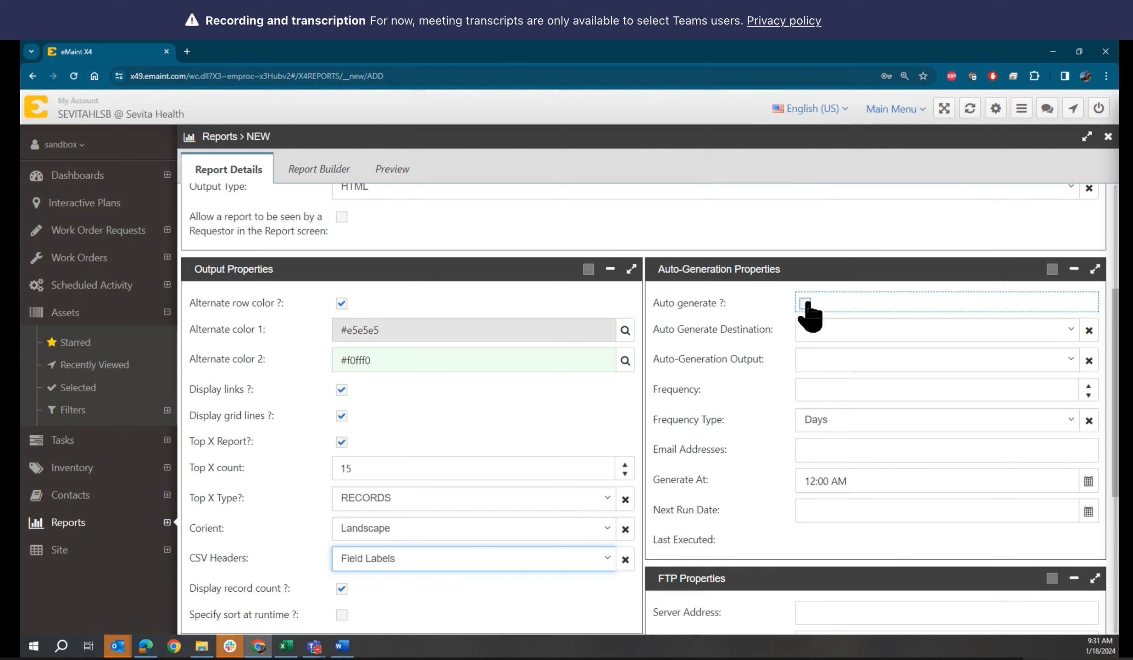
# Tick Auto generate and expand the Auto Generate Destination list
pyautogui.click(806, 304)
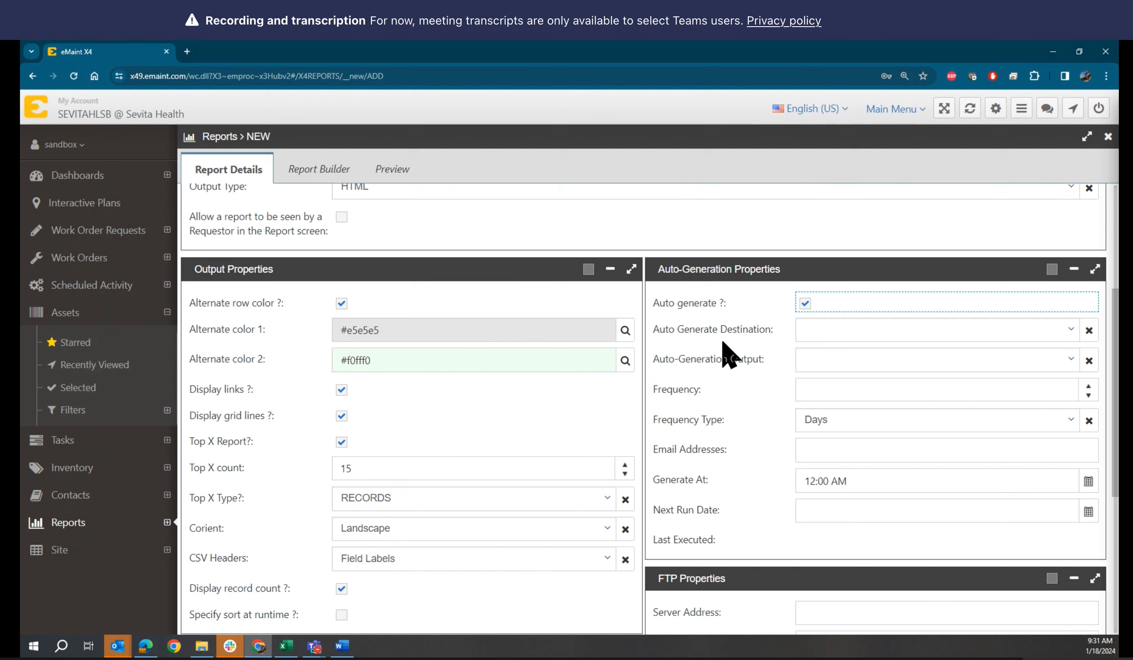
pyautogui.scroll(-1, 729, 354)
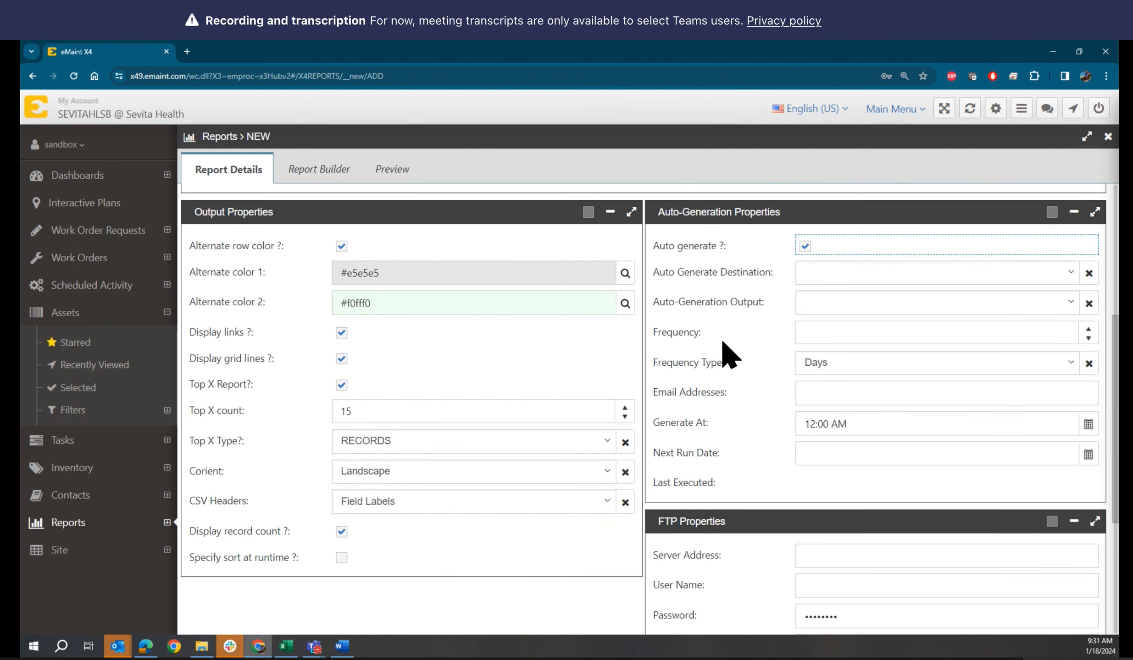
pyautogui.click(896, 285)
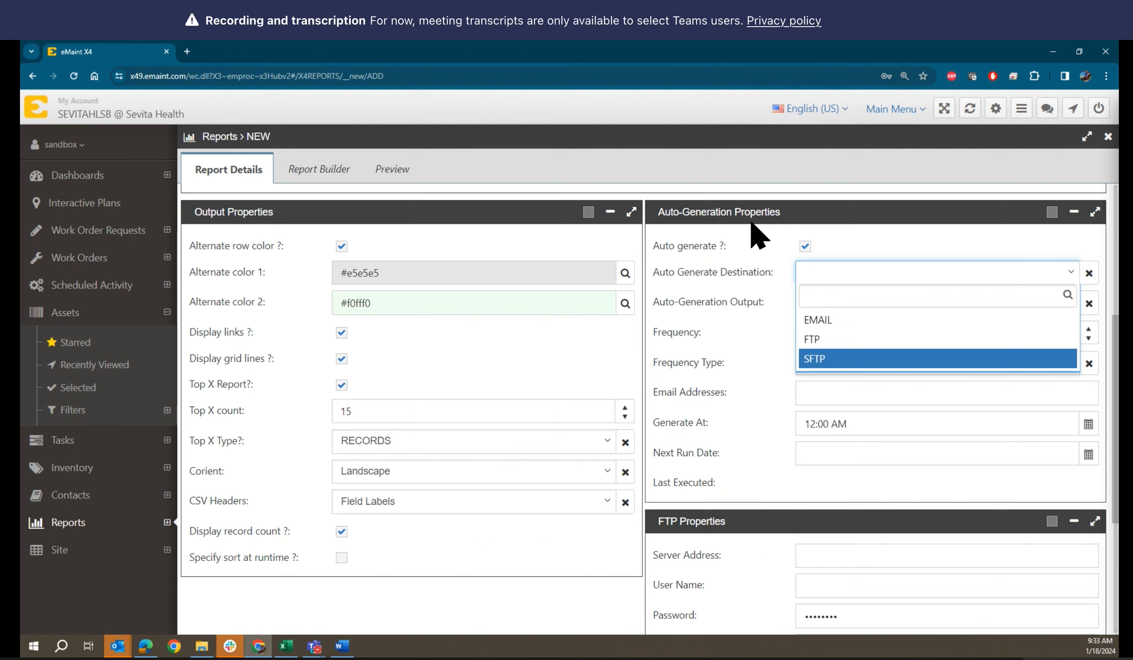
# Set Auto Generate Destination to EMAIL and Auto-Generation Output to PDF
pyautogui.click(821, 321)
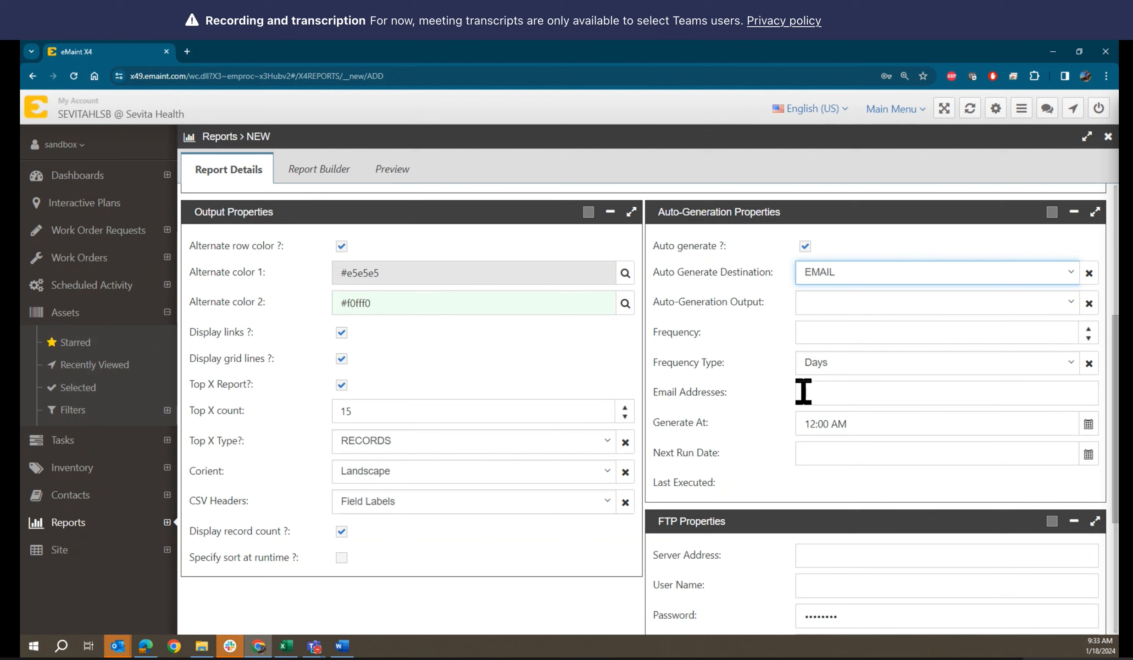
pyautogui.click(834, 303)
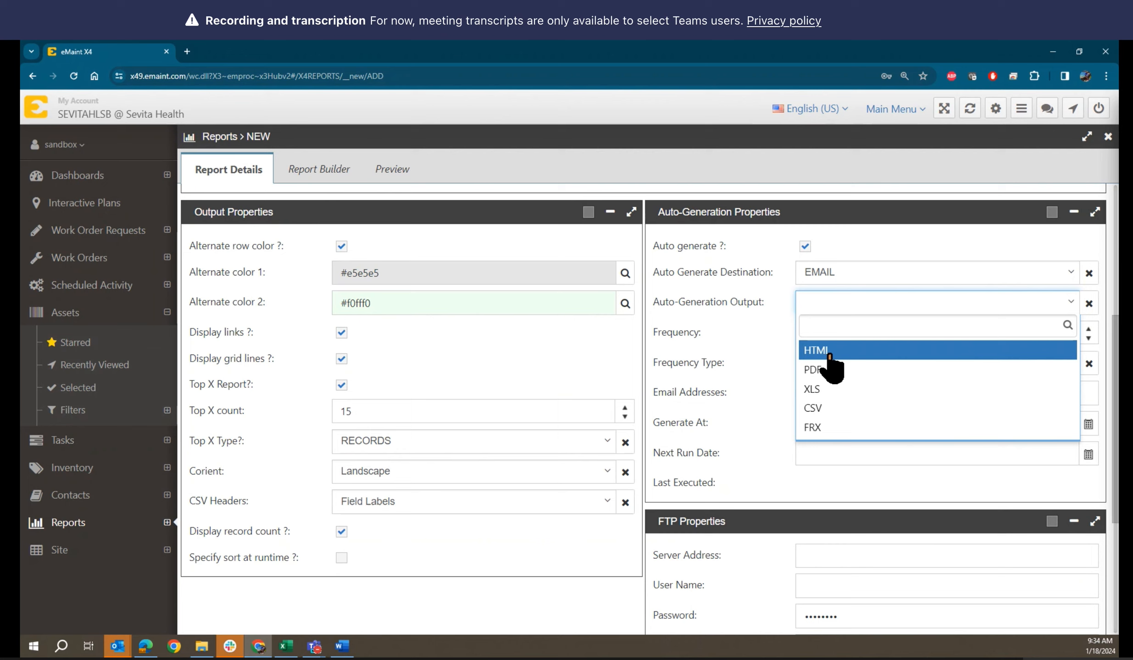
pyautogui.click(808, 372)
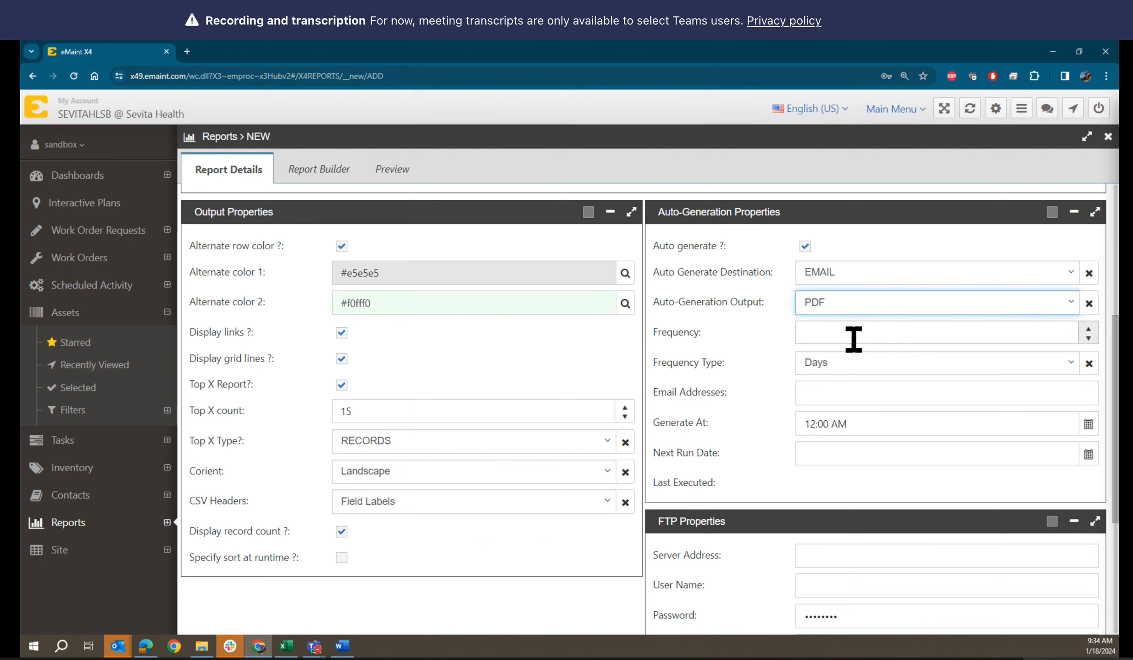
# Set the auto-generation Frequency to 7 with Frequency Type kept at Days
pyautogui.click(955, 332)
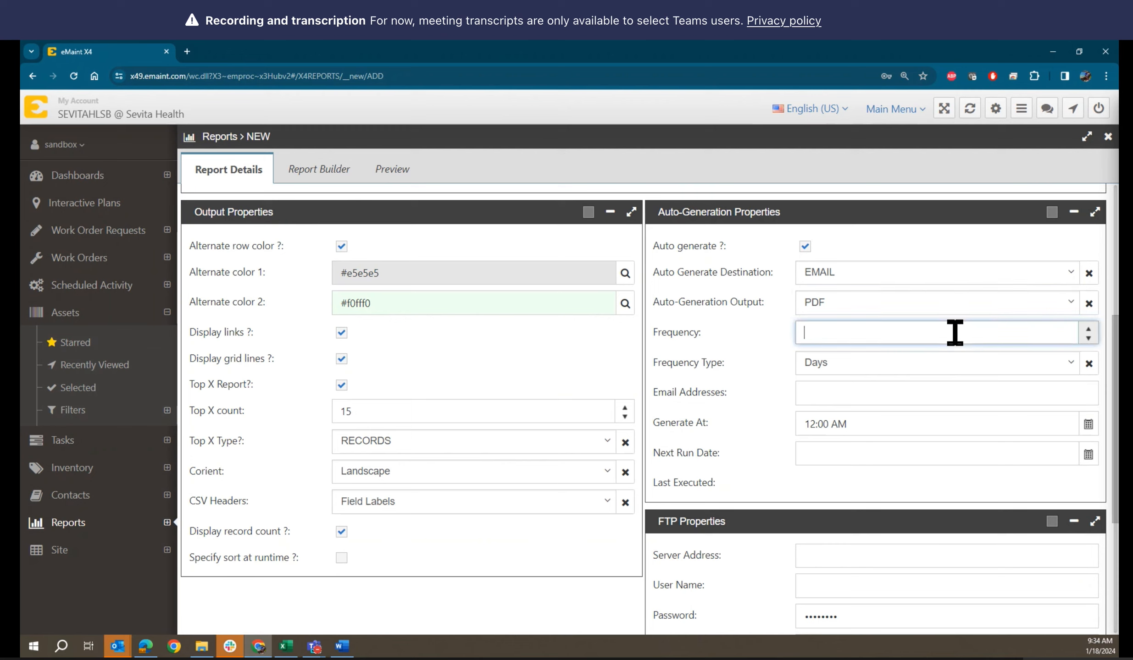
pyautogui.write('7')
pyautogui.click(868, 379)
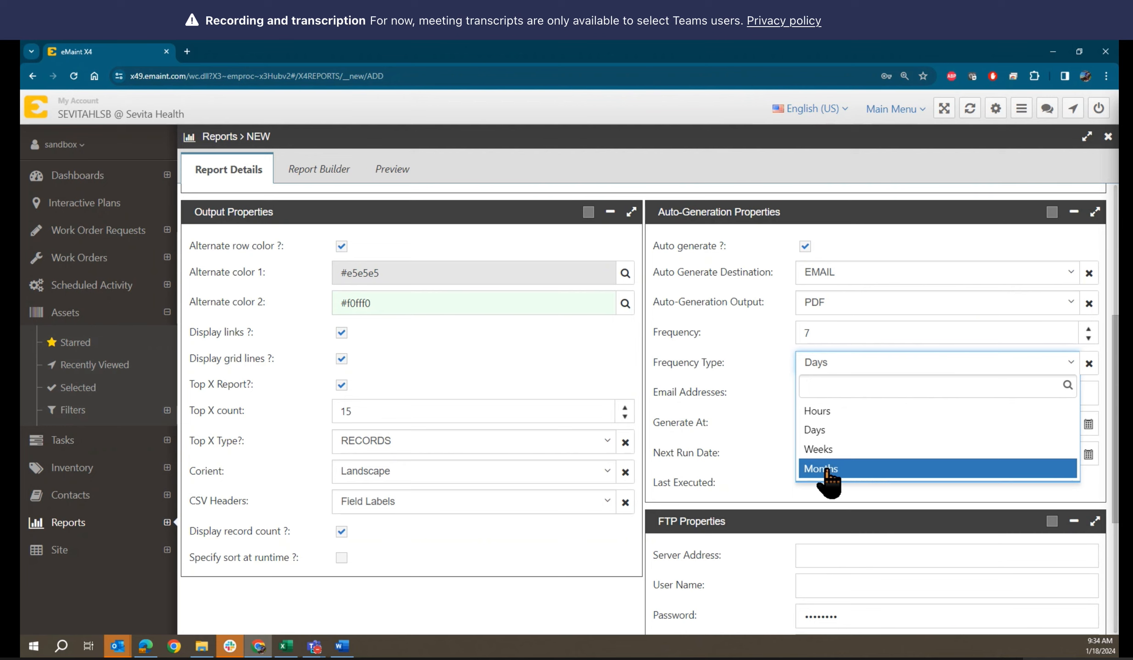
pyautogui.click(762, 365)
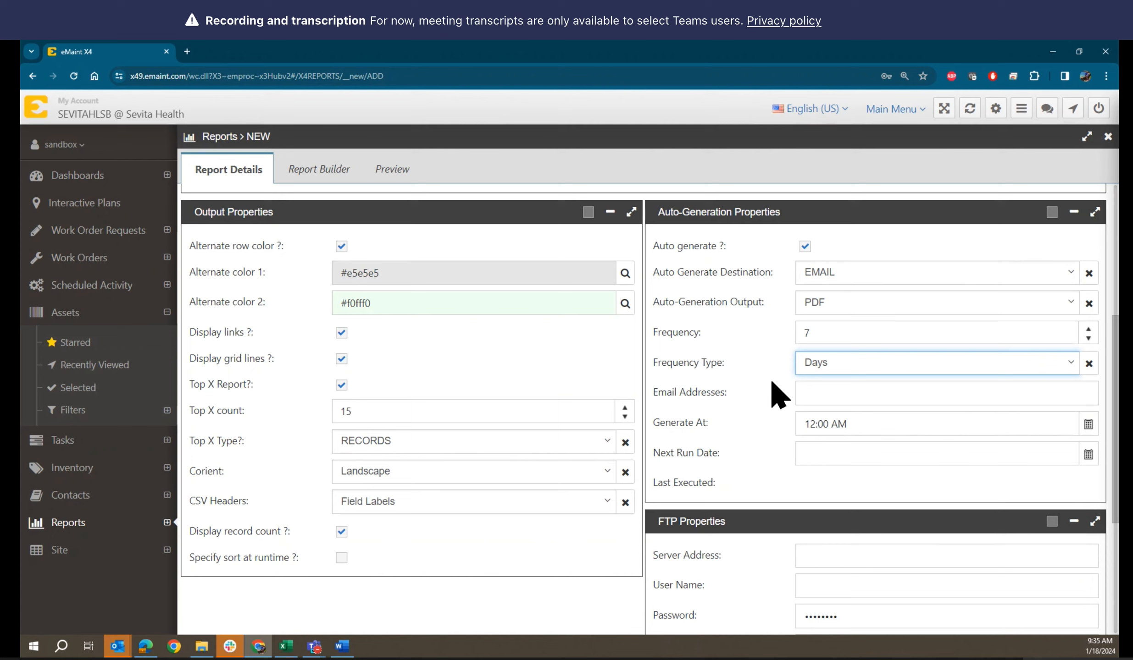
pyautogui.click(811, 394)
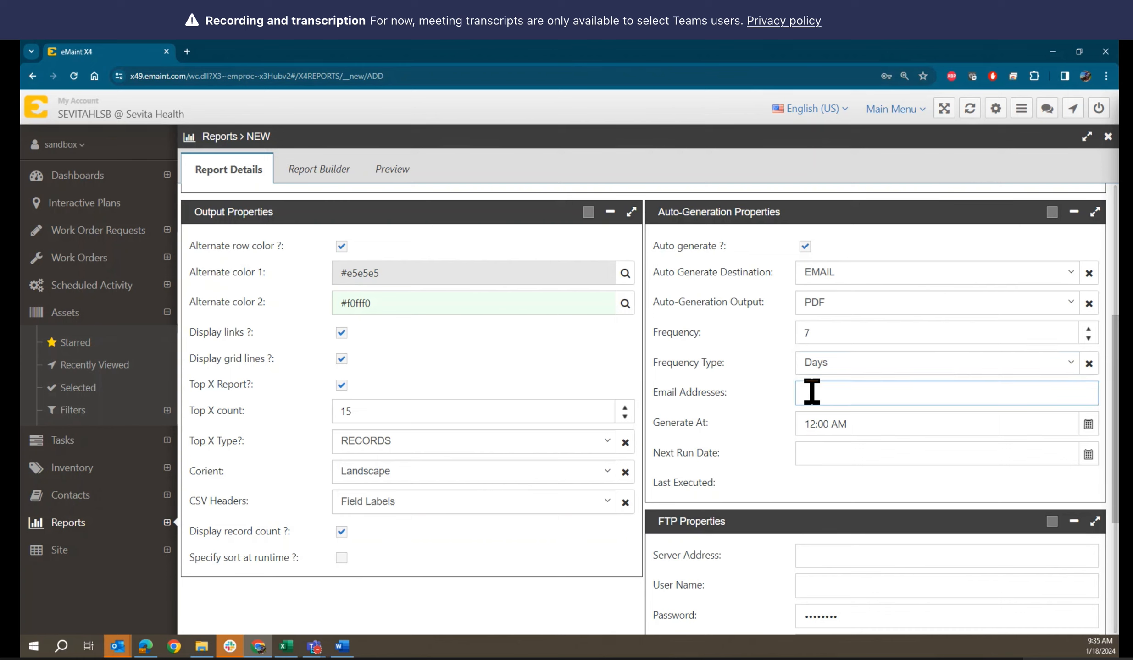
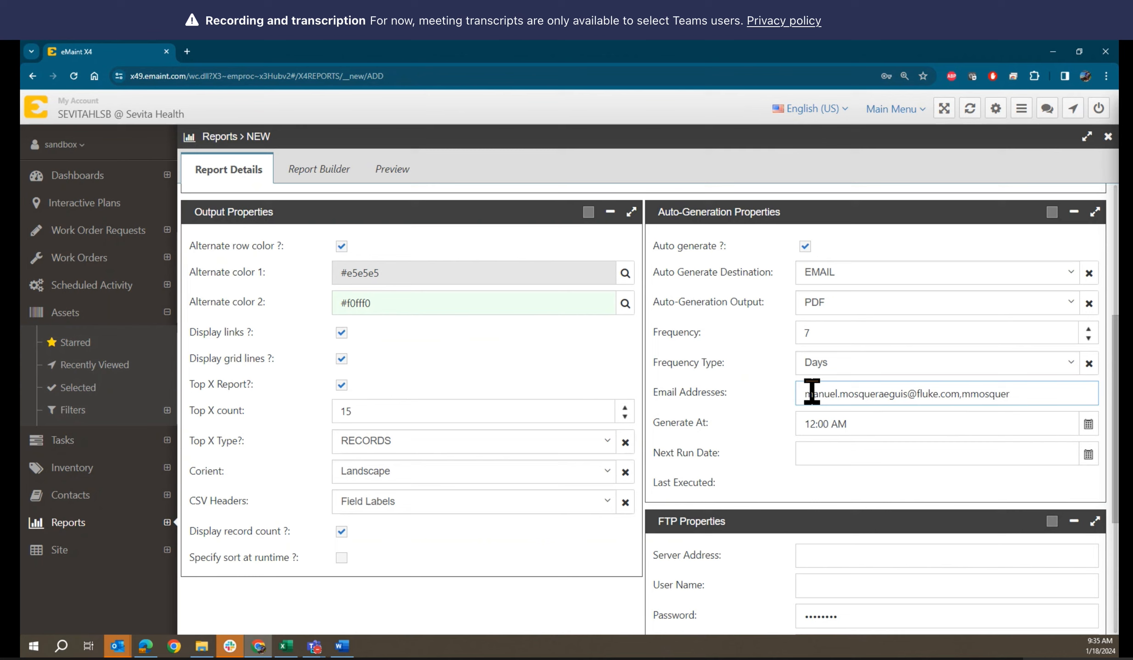
# Set Generate At to 07:00 AM and Next Run Date to 01/22/2024
pyautogui.click(1088, 425)
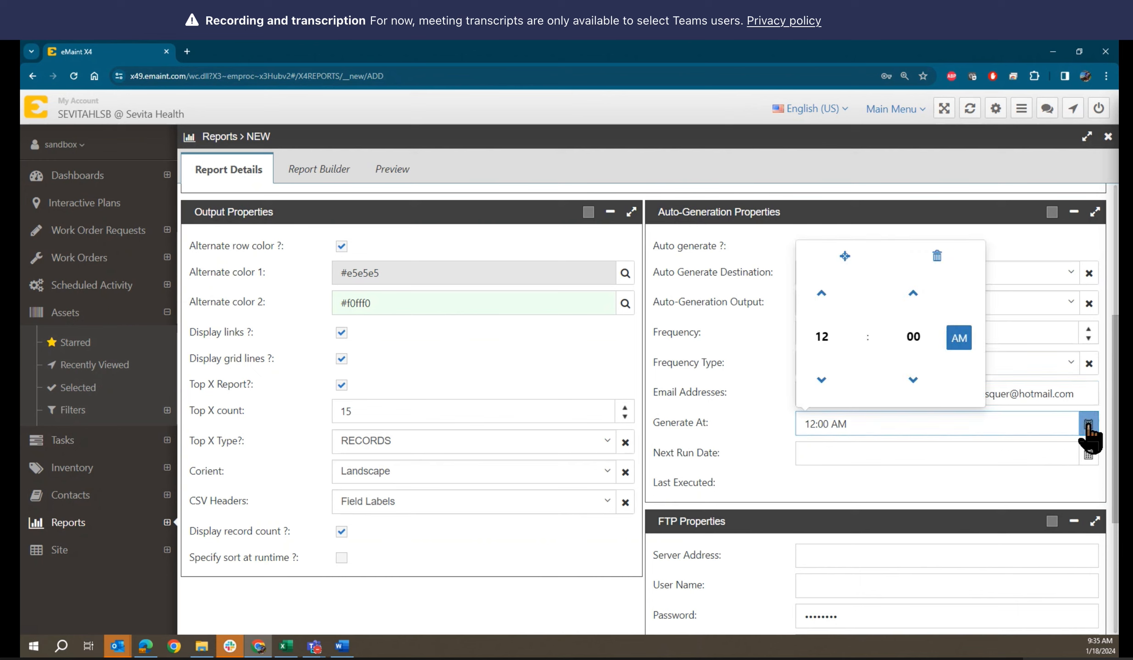
pyautogui.click(821, 379)
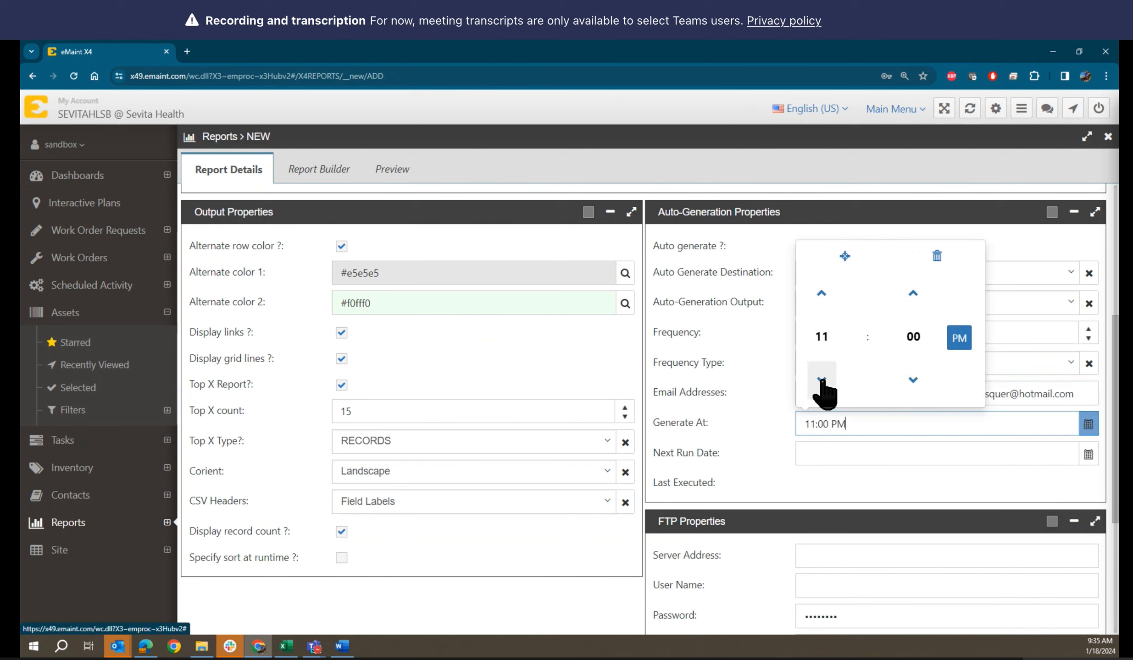
pyautogui.click(822, 380)
pyautogui.click(821, 380)
pyautogui.click(821, 294)
pyautogui.click(822, 294)
pyautogui.click(821, 293)
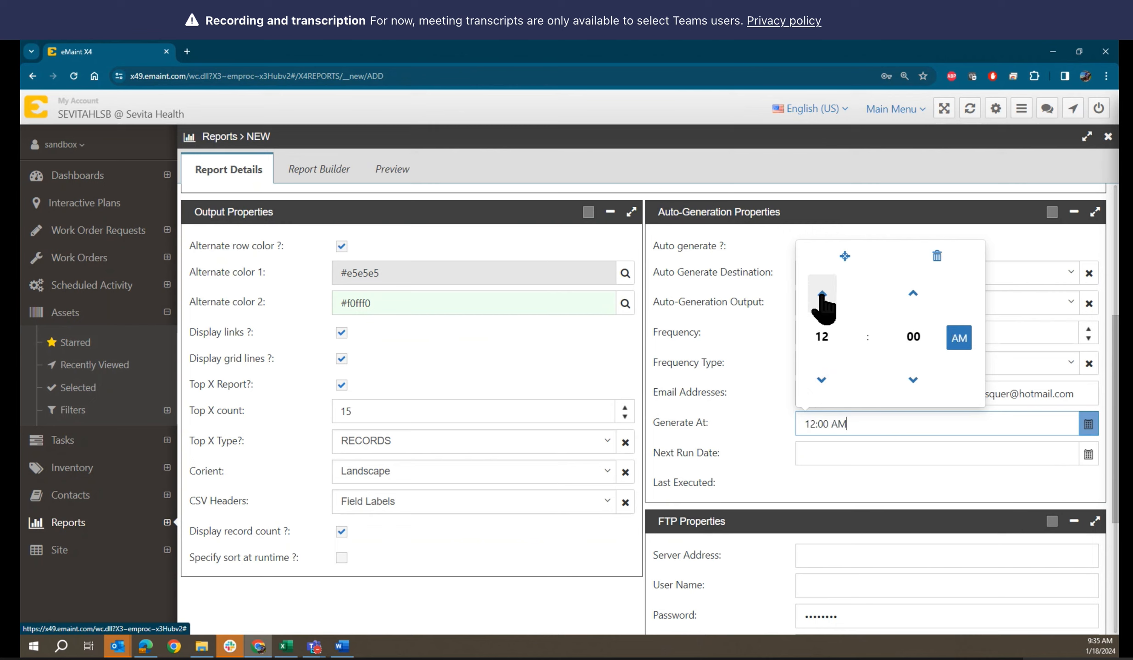
pyautogui.click(822, 293)
pyautogui.click(821, 293)
pyautogui.click(822, 294)
pyautogui.click(821, 293)
pyautogui.click(822, 293)
pyautogui.click(821, 293)
pyautogui.click(822, 293)
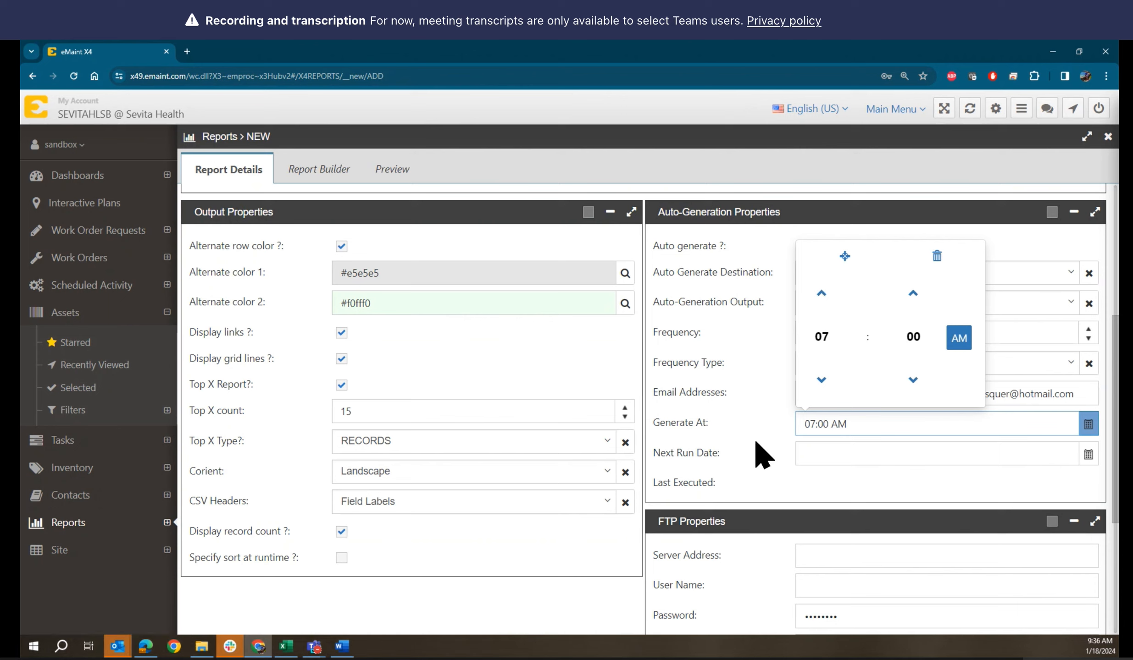
pyautogui.click(754, 452)
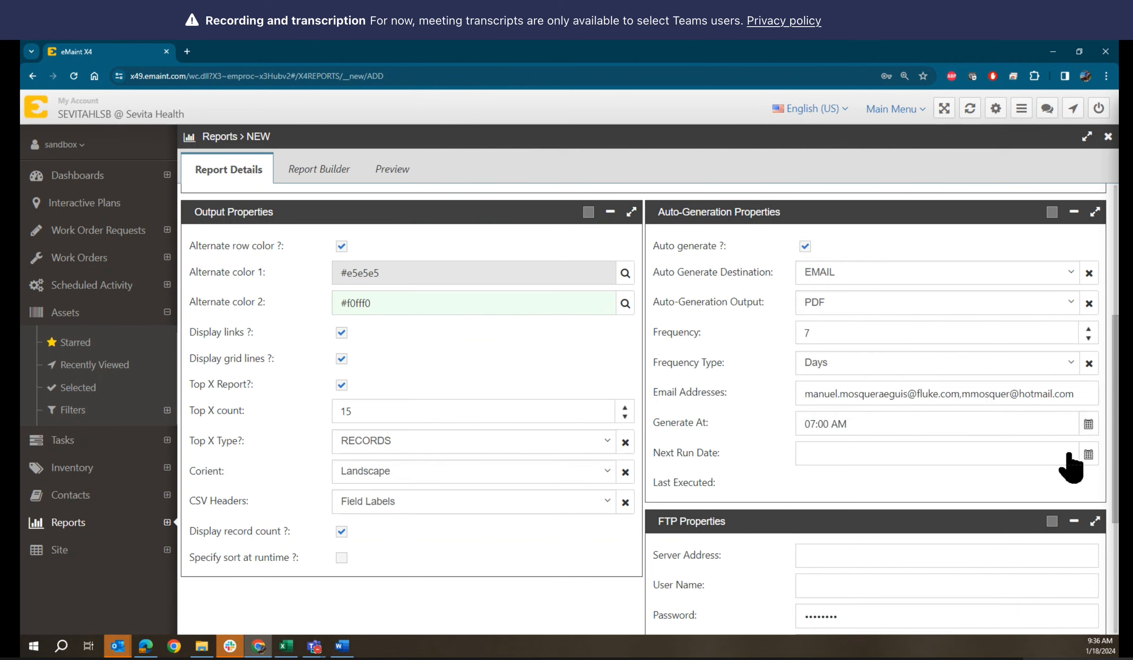
pyautogui.click(1088, 455)
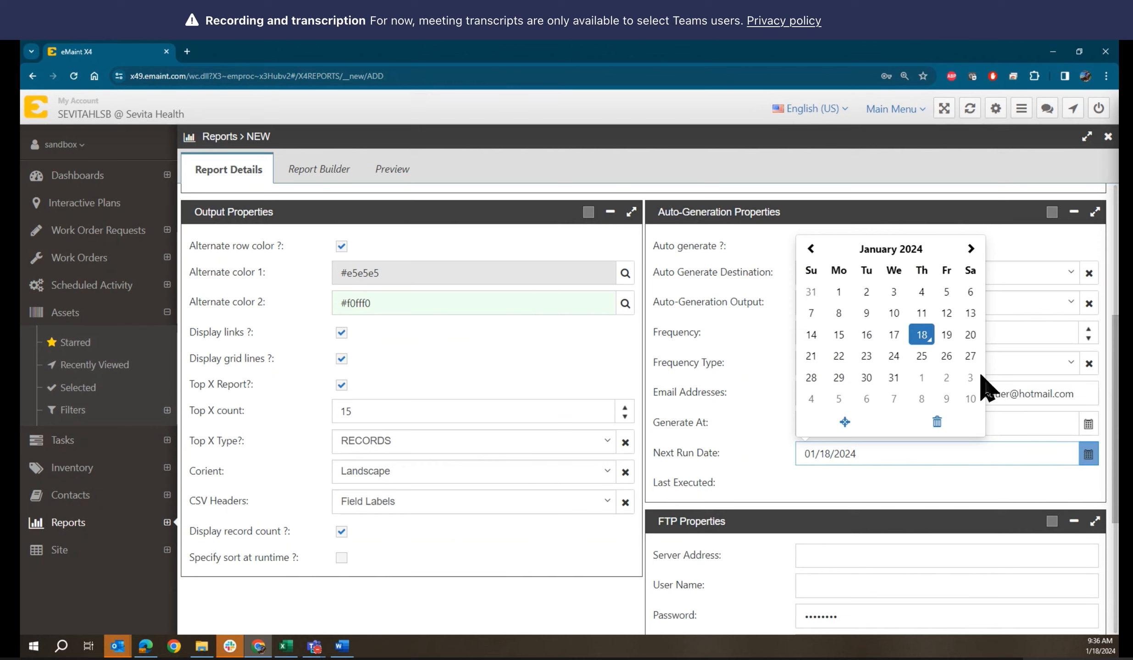
pyautogui.click(837, 357)
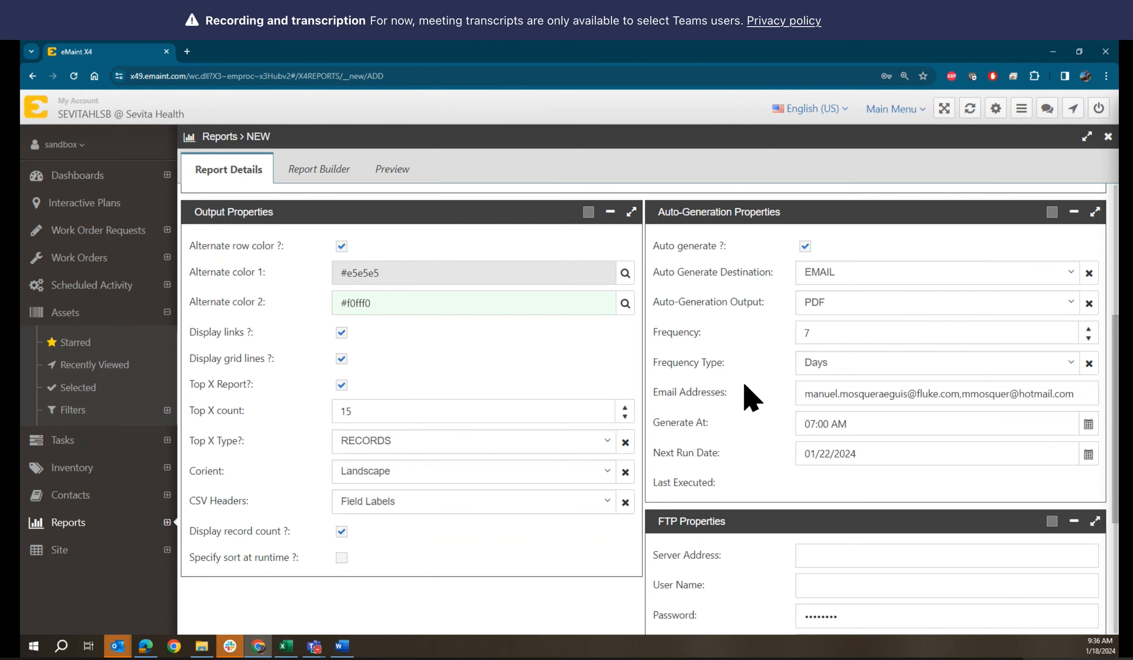
pyautogui.scroll(-5, 744, 385)
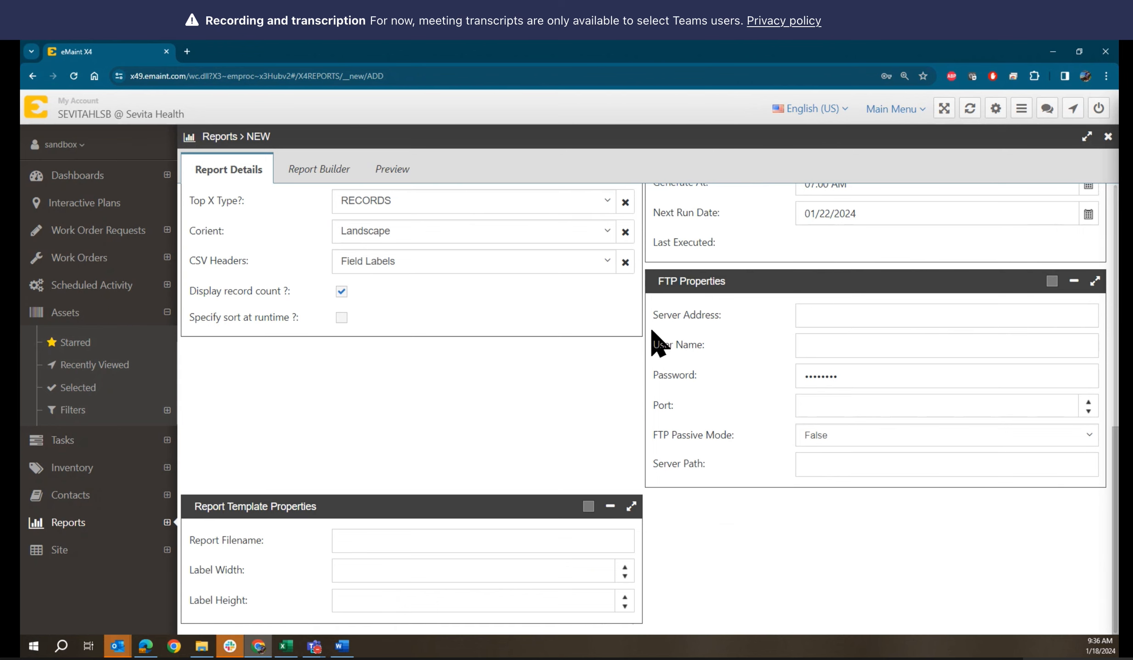
pyautogui.scroll(7, 726, 341)
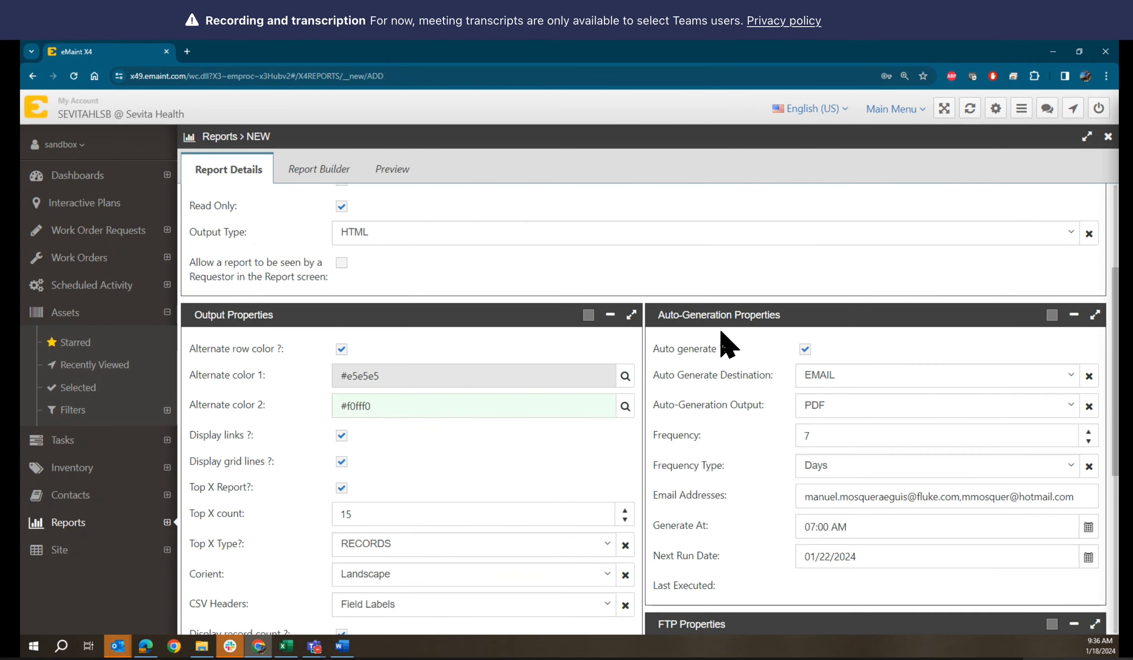
pyautogui.scroll(-1, 727, 344)
pyautogui.scroll(-4, 727, 345)
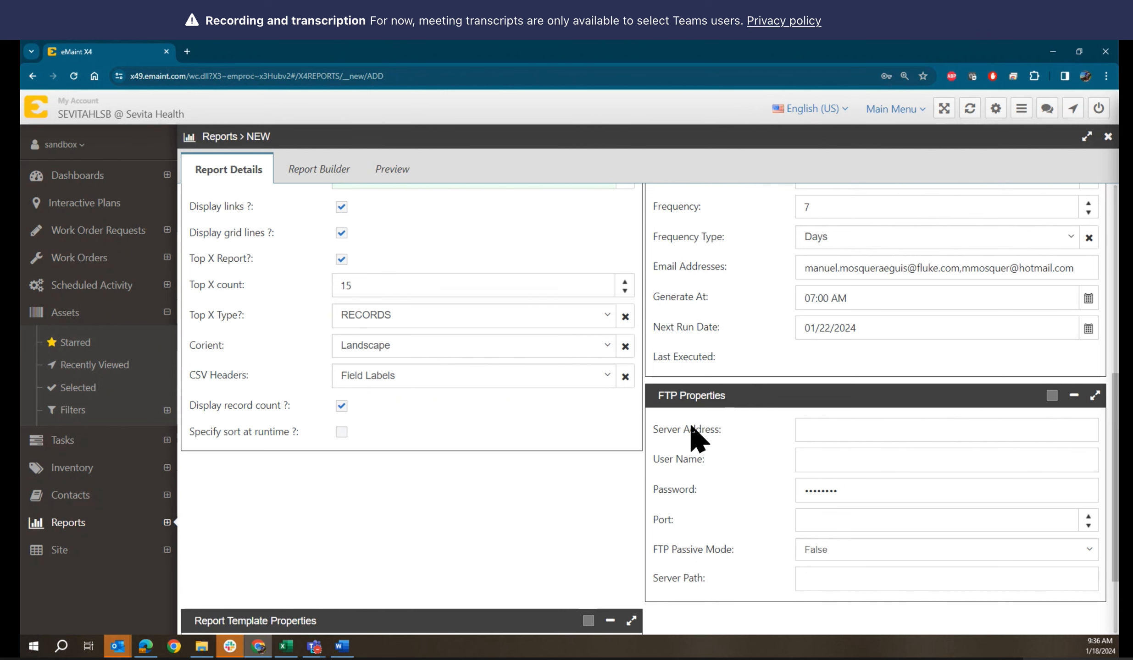
pyautogui.scroll(5, 786, 307)
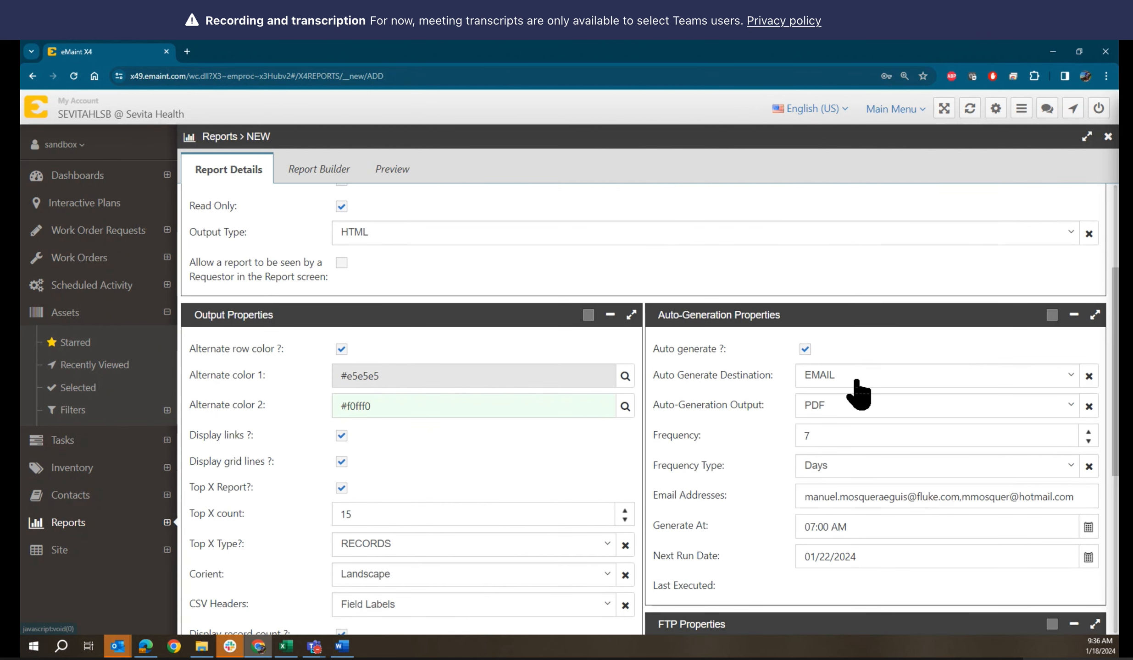
pyautogui.click(857, 379)
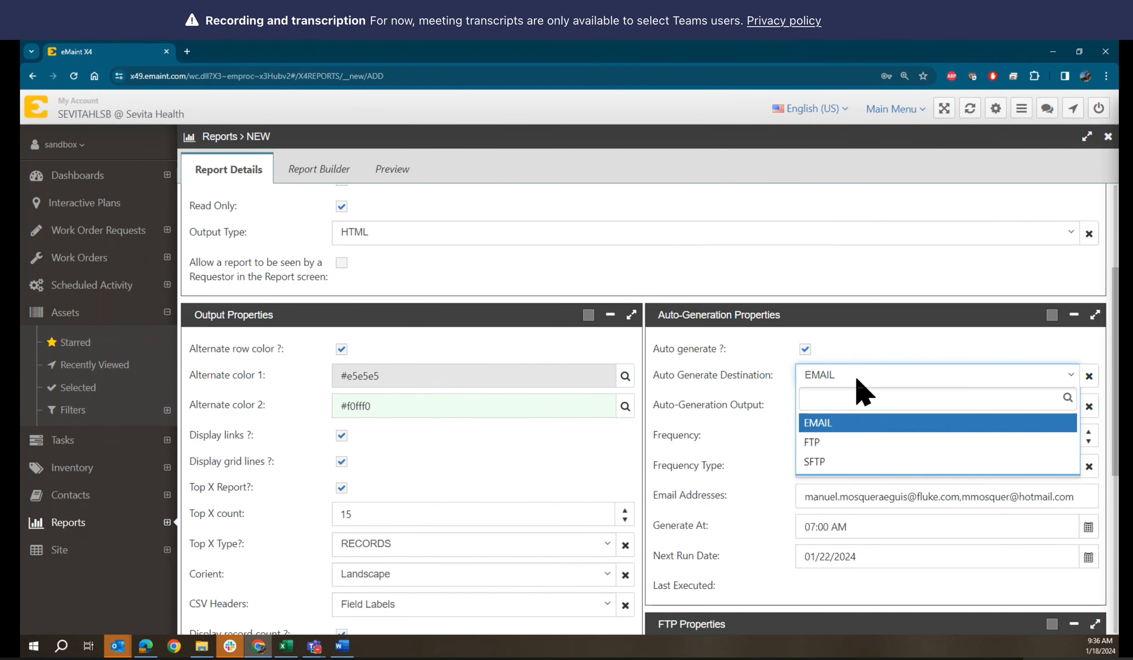
pyautogui.click(856, 338)
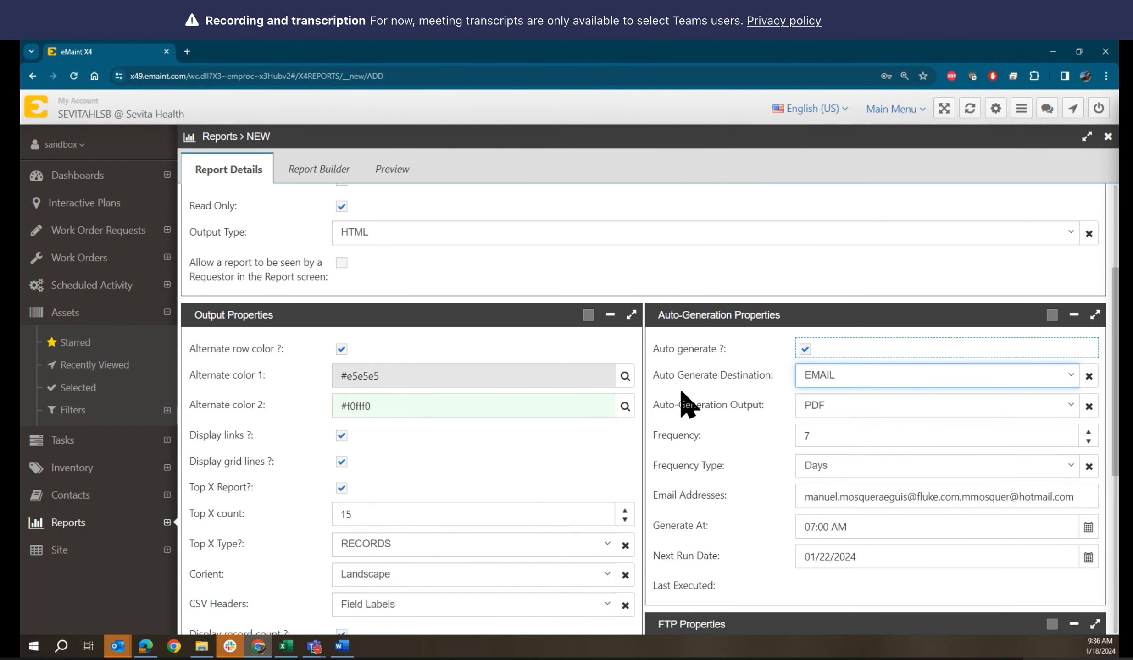
pyautogui.scroll(-5, 716, 455)
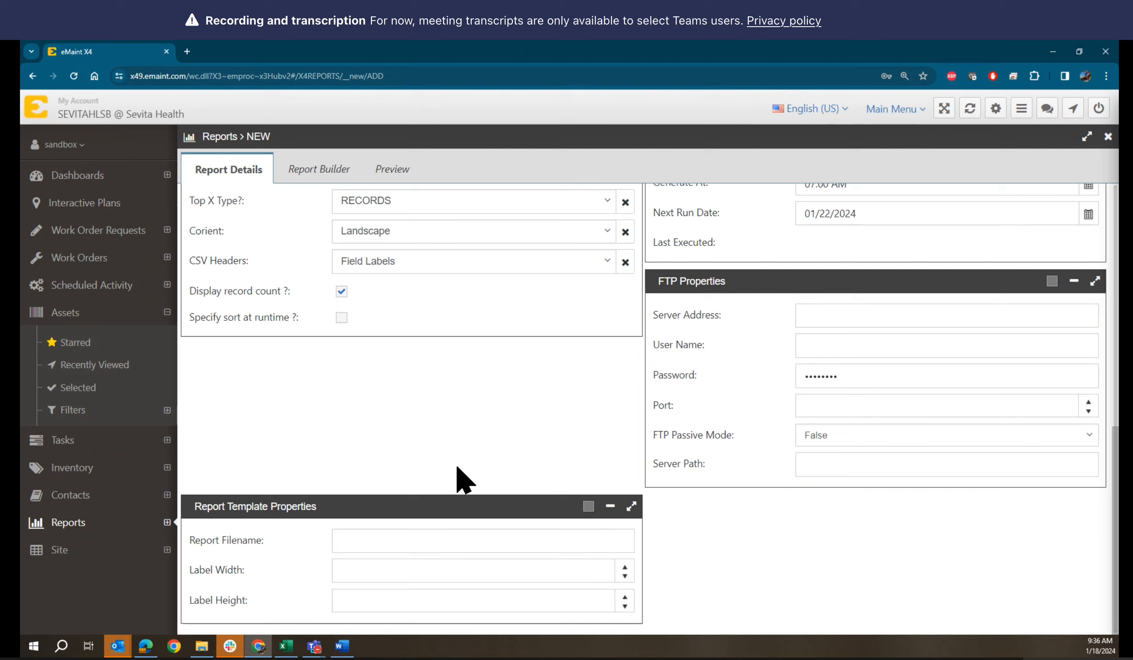
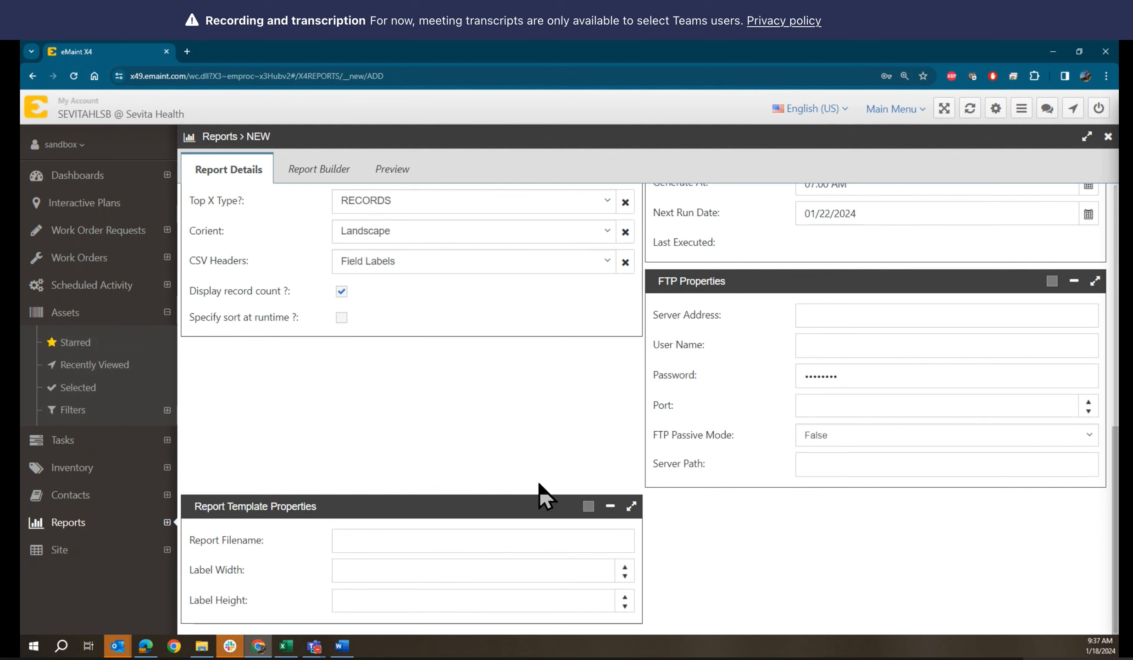
# Switch the new report to its Report Builder tab and decline Chrome's save-password offer
pyautogui.scroll(1, 544, 495)
pyautogui.scroll(1, 545, 496)
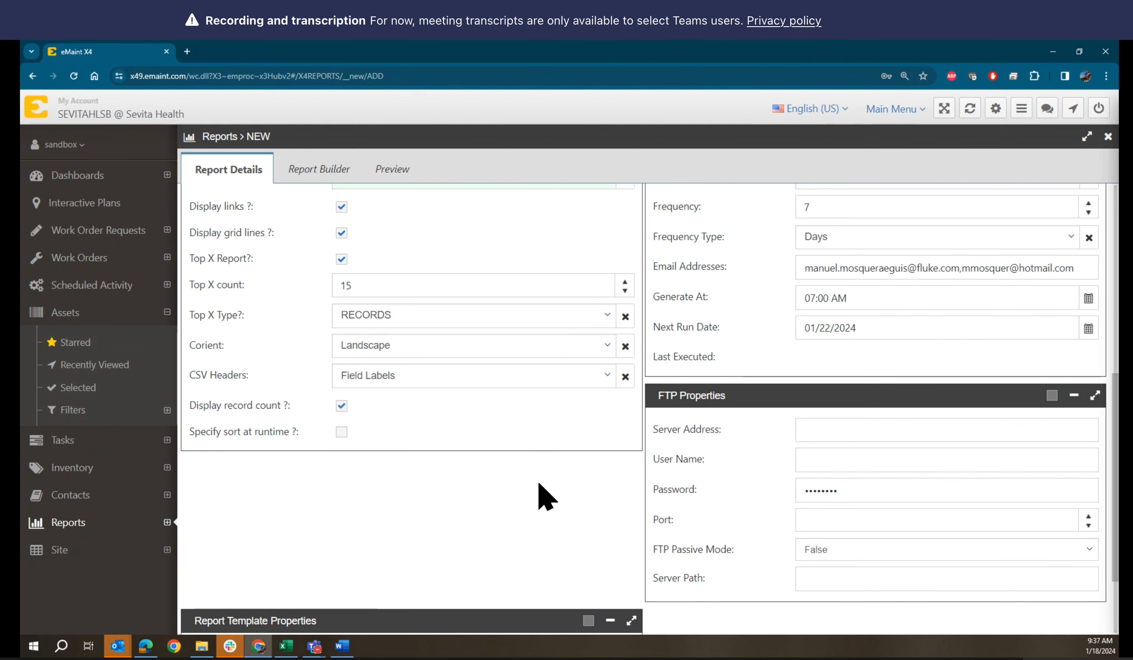
pyautogui.scroll(-1, 546, 497)
pyautogui.scroll(-1, 543, 495)
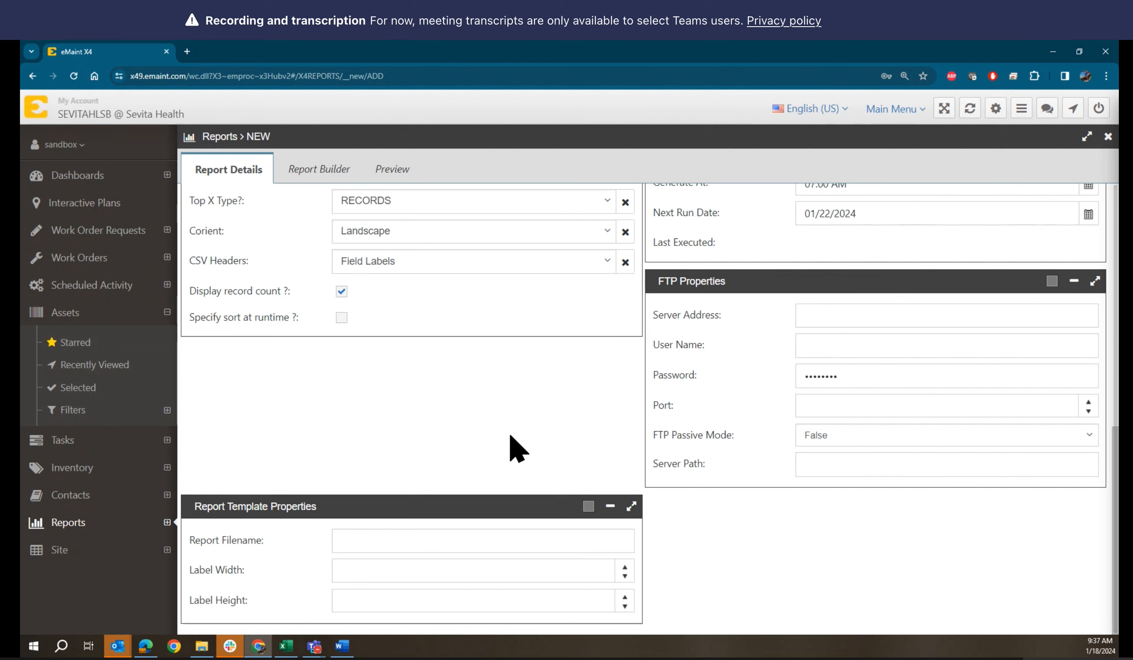
pyautogui.scroll(5, 512, 443)
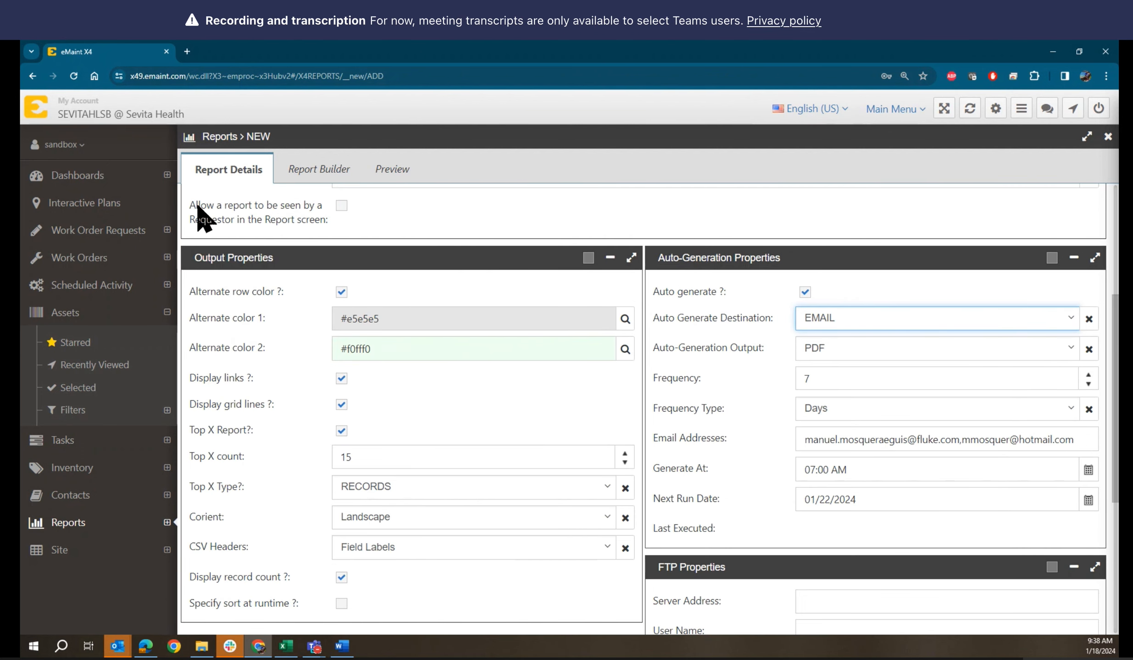
pyautogui.click(570, 408)
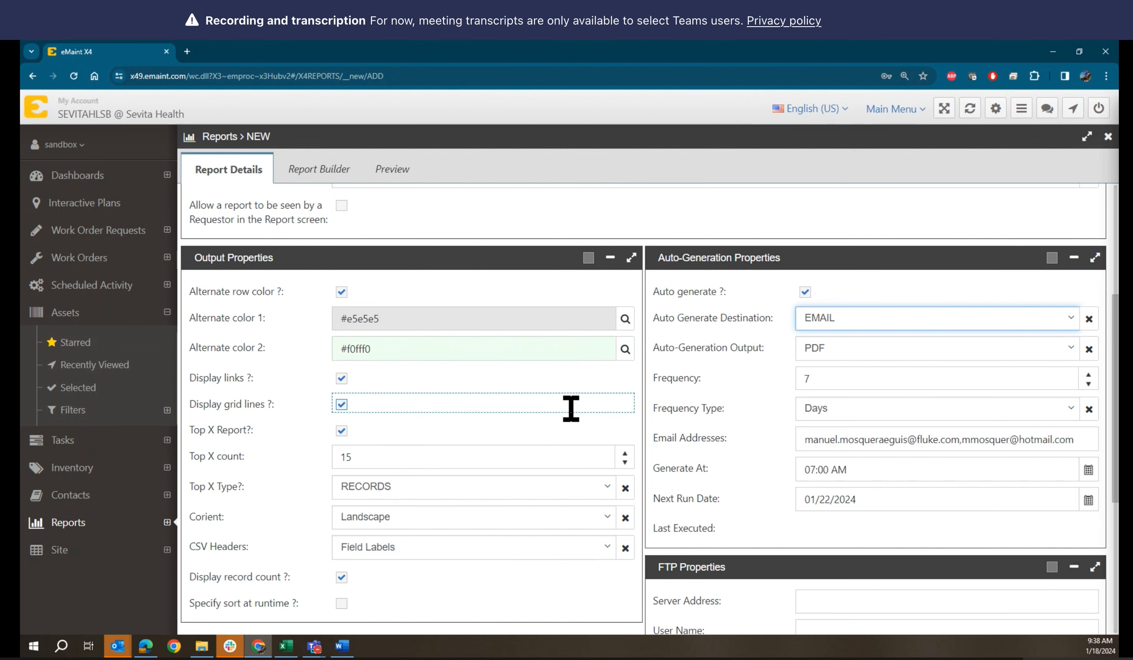
pyautogui.scroll(4, 570, 408)
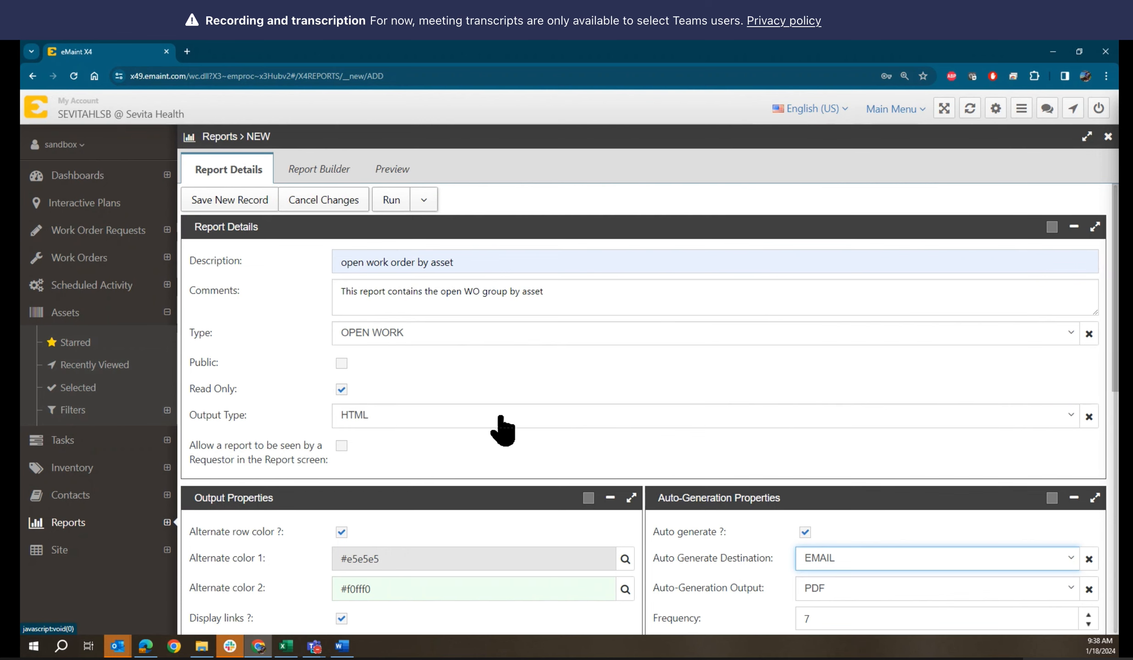
pyautogui.scroll(-1, 513, 428)
pyautogui.scroll(-4, 512, 427)
pyautogui.scroll(-6, 513, 428)
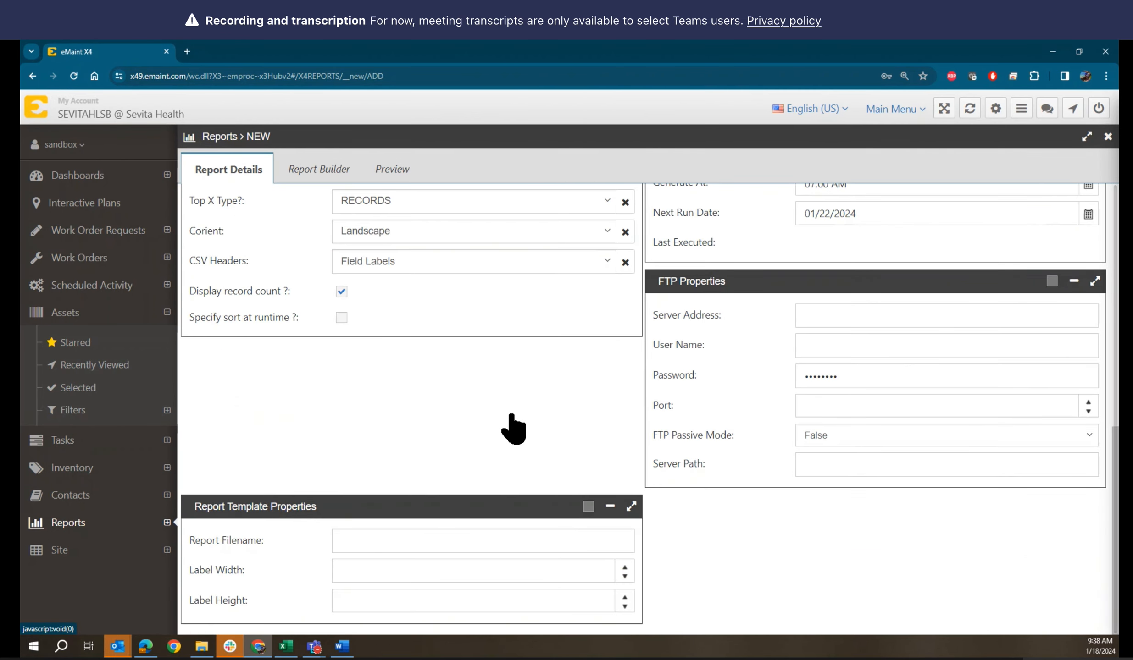
pyautogui.scroll(7, 513, 425)
pyautogui.scroll(5, 518, 427)
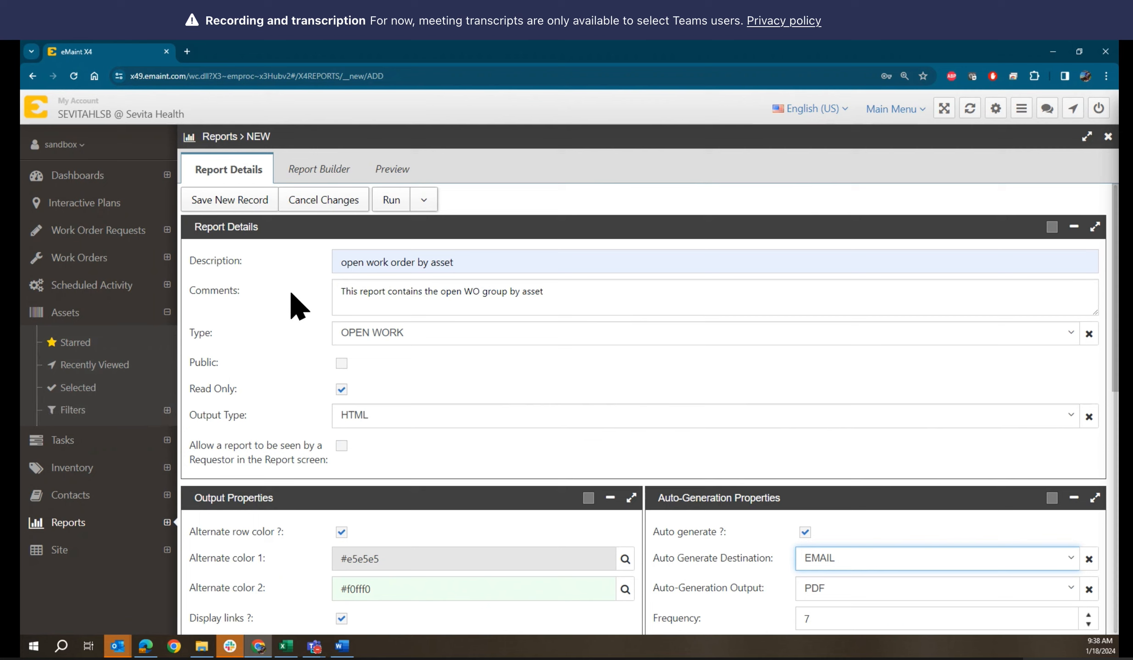
pyautogui.click(310, 172)
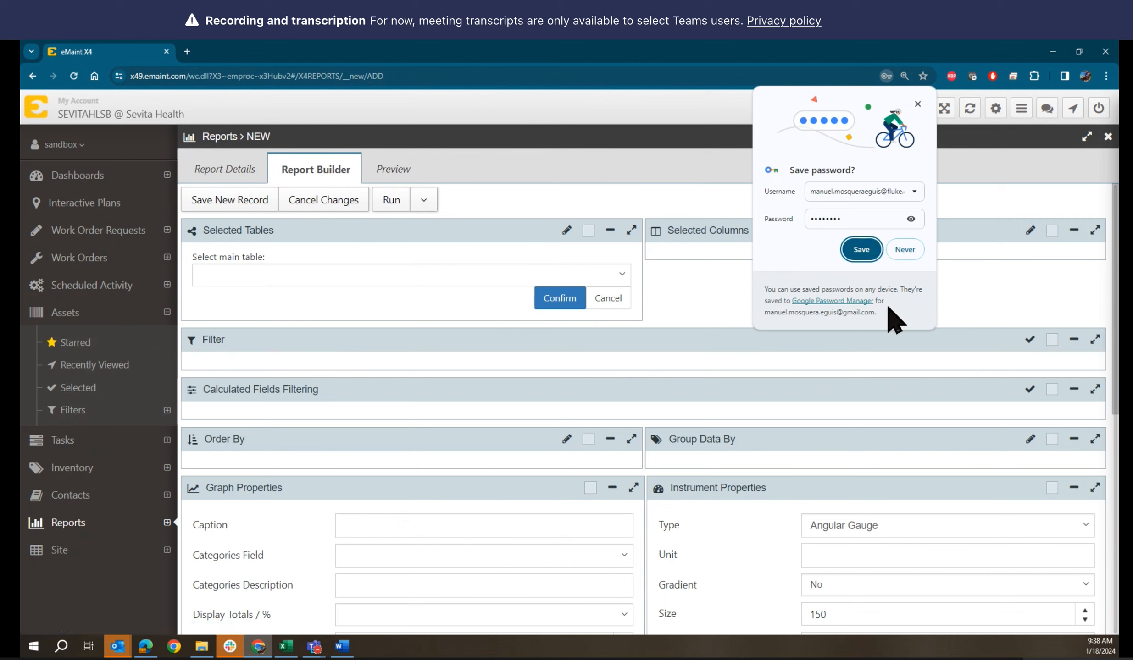
pyautogui.click(911, 249)
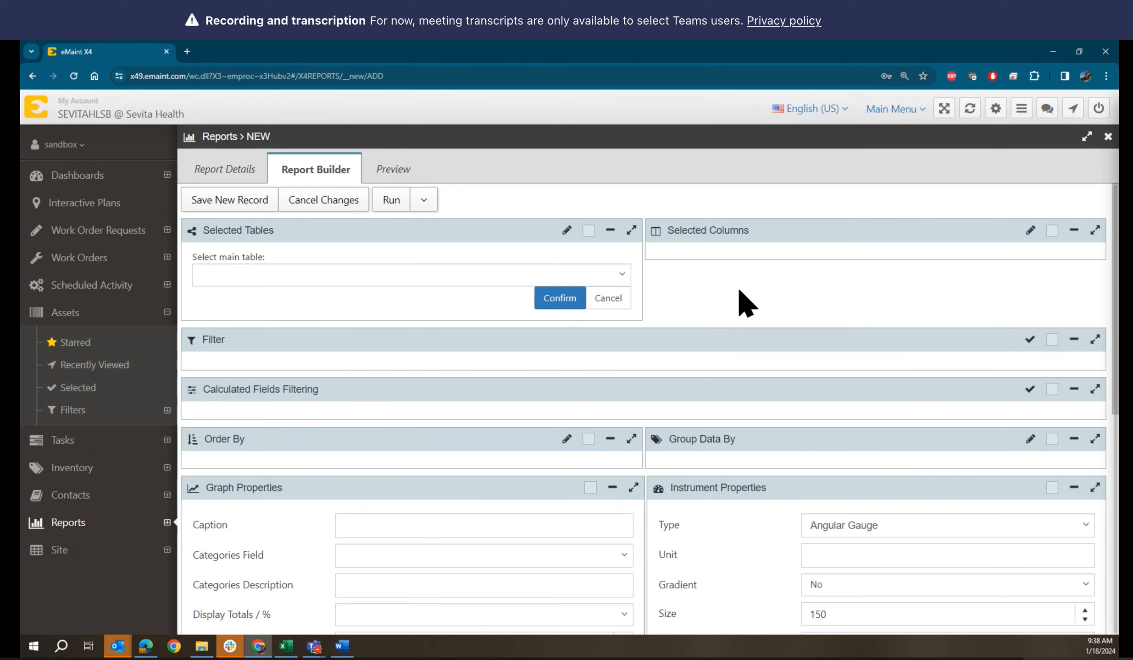
# Search tables for 'work' and pick WORK – Work Orders as the main table
pyautogui.click(623, 278)
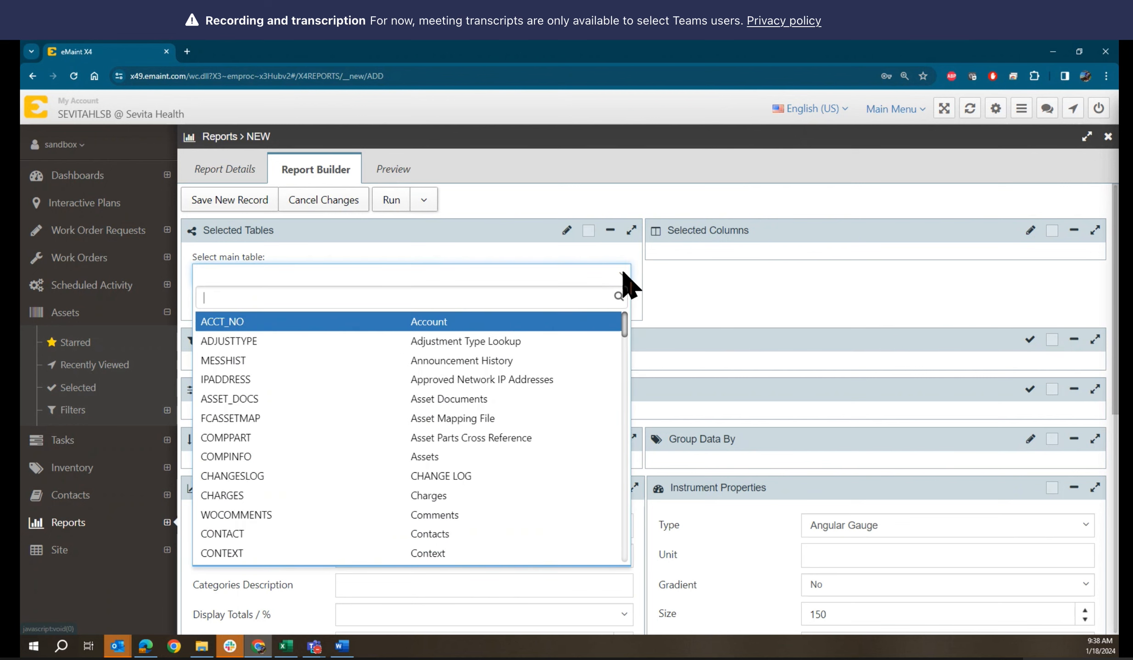
pyautogui.write('wor')
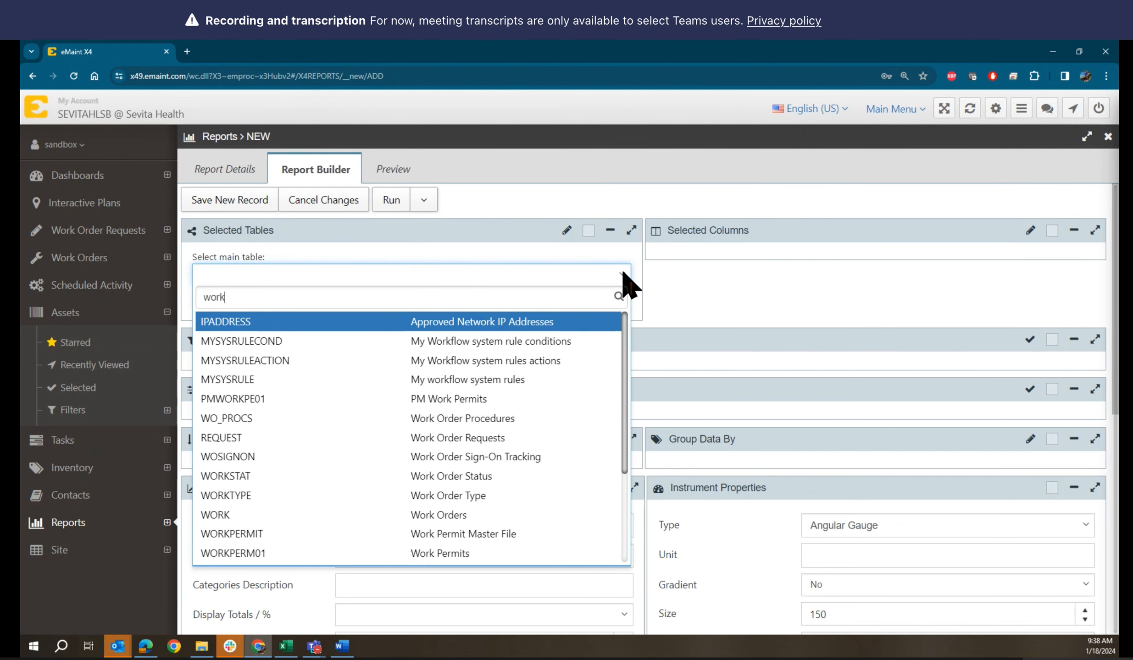
pyautogui.write('k')
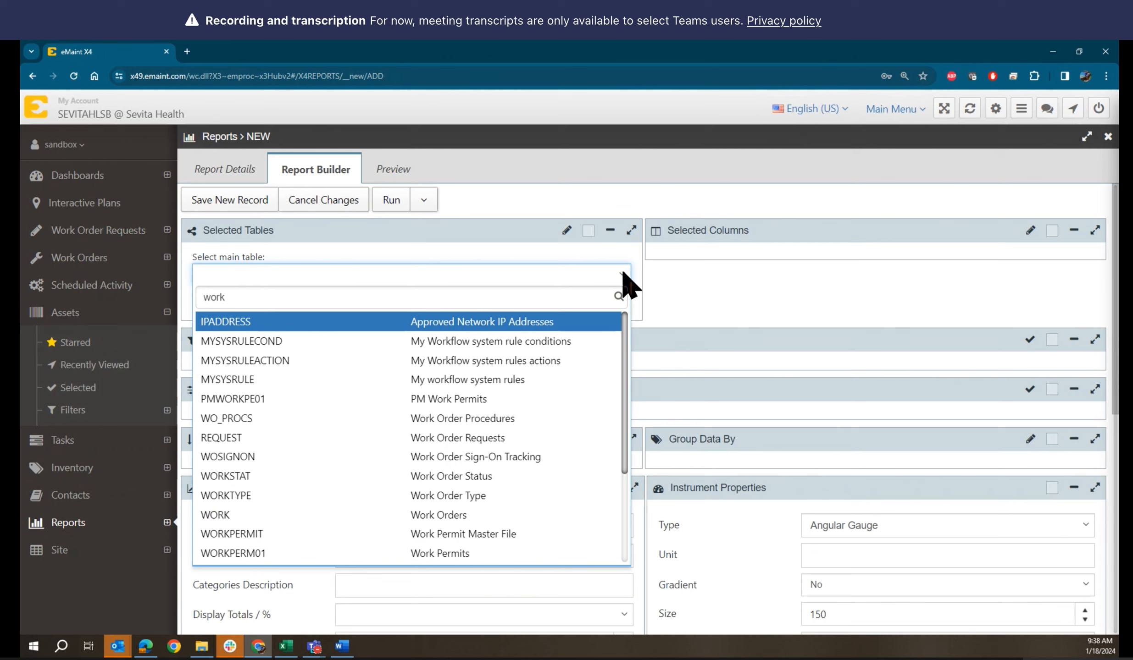
pyautogui.click(275, 519)
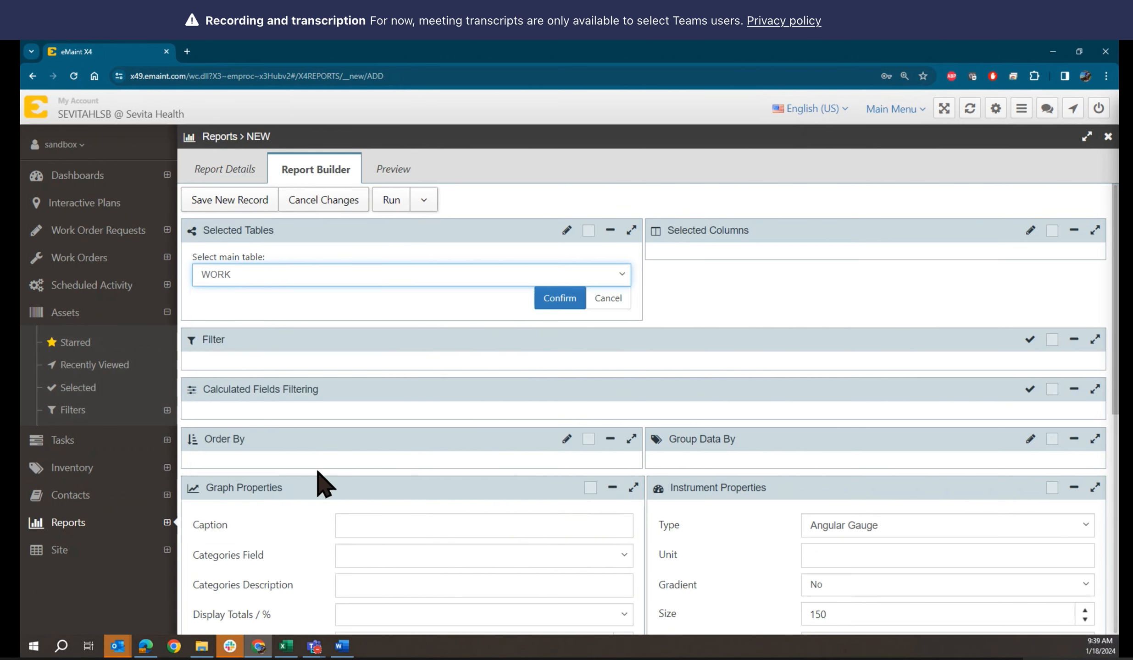
pyautogui.click(624, 275)
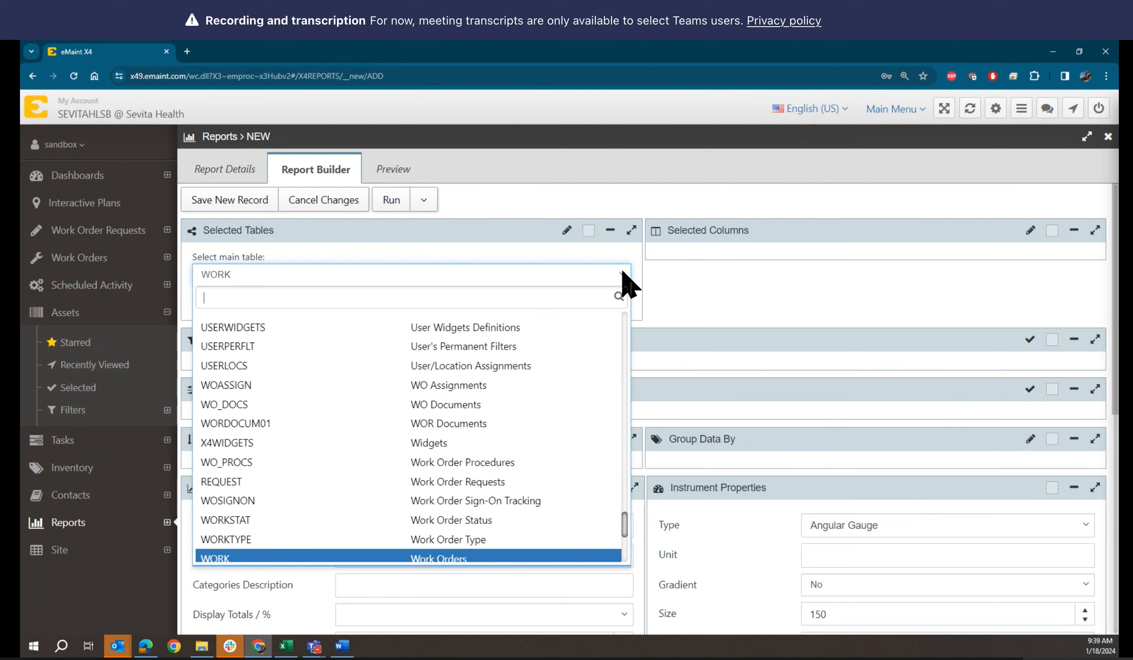
pyautogui.scroll(-5, 543, 521)
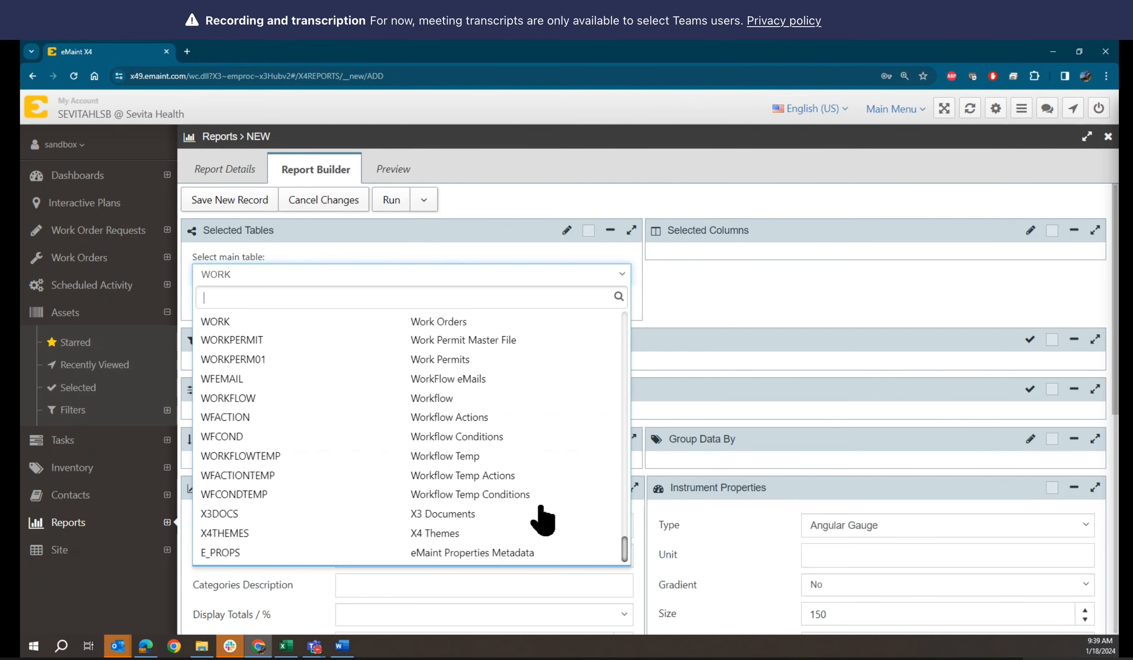
pyautogui.scroll(5, 543, 520)
pyautogui.scroll(15, 542, 520)
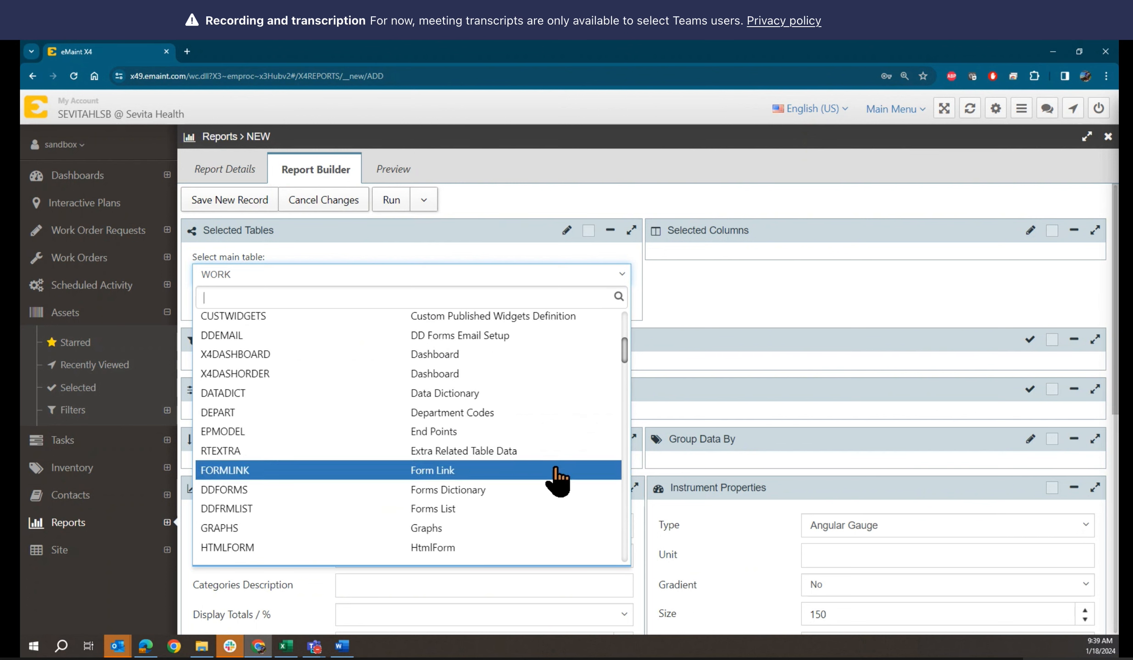
pyautogui.click(718, 305)
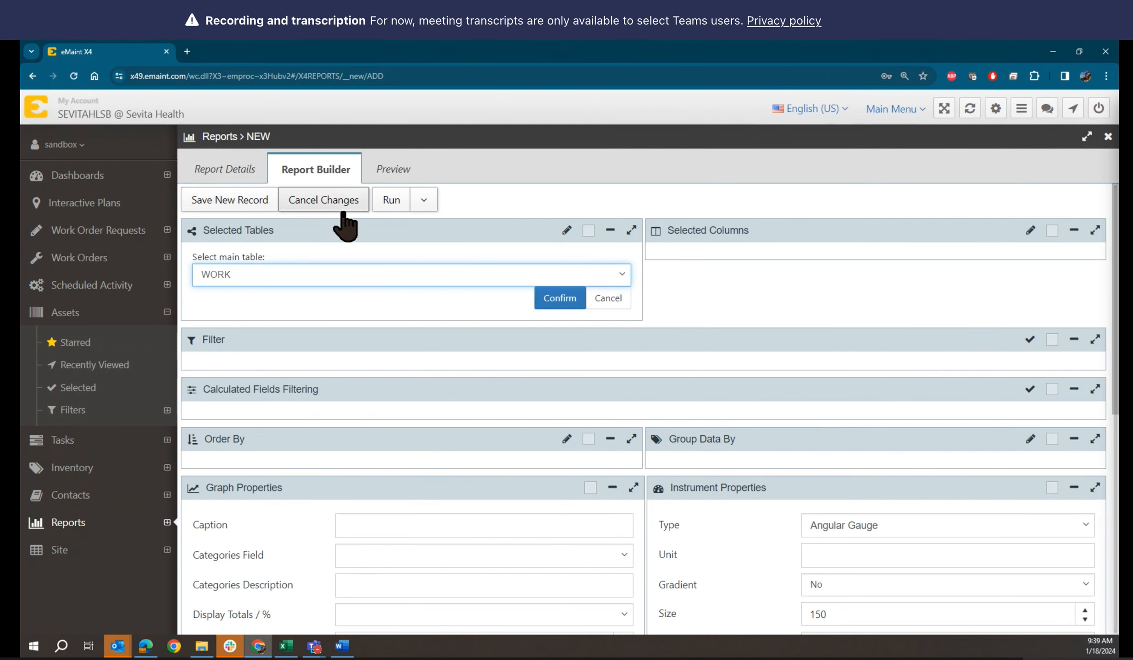
pyautogui.click(424, 201)
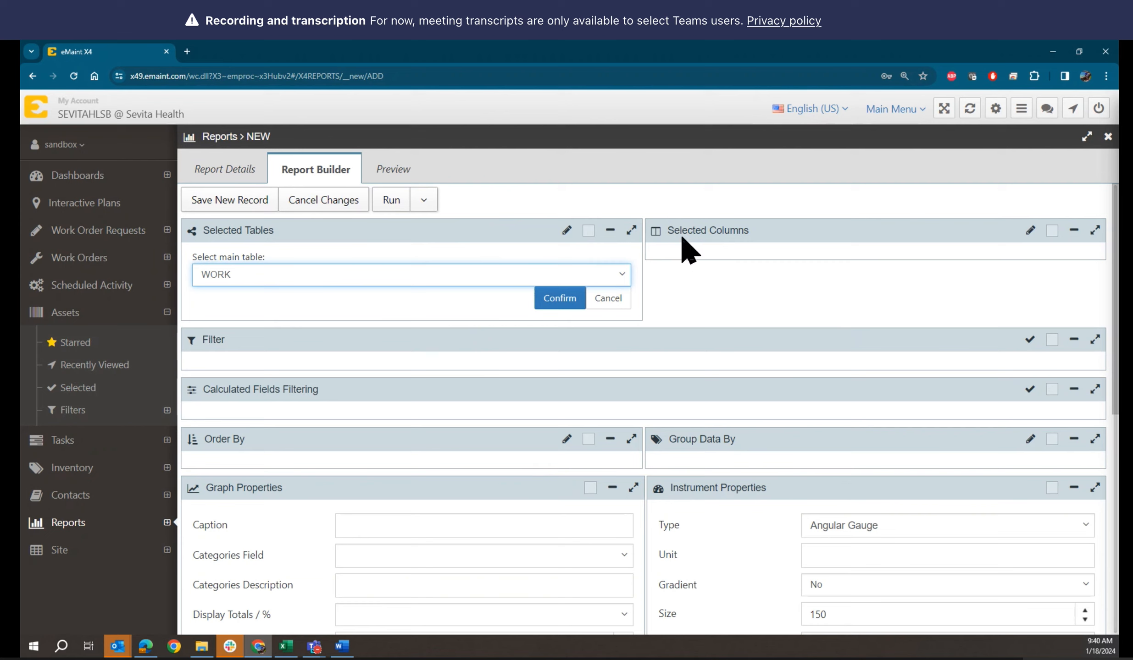
pyautogui.click(1031, 231)
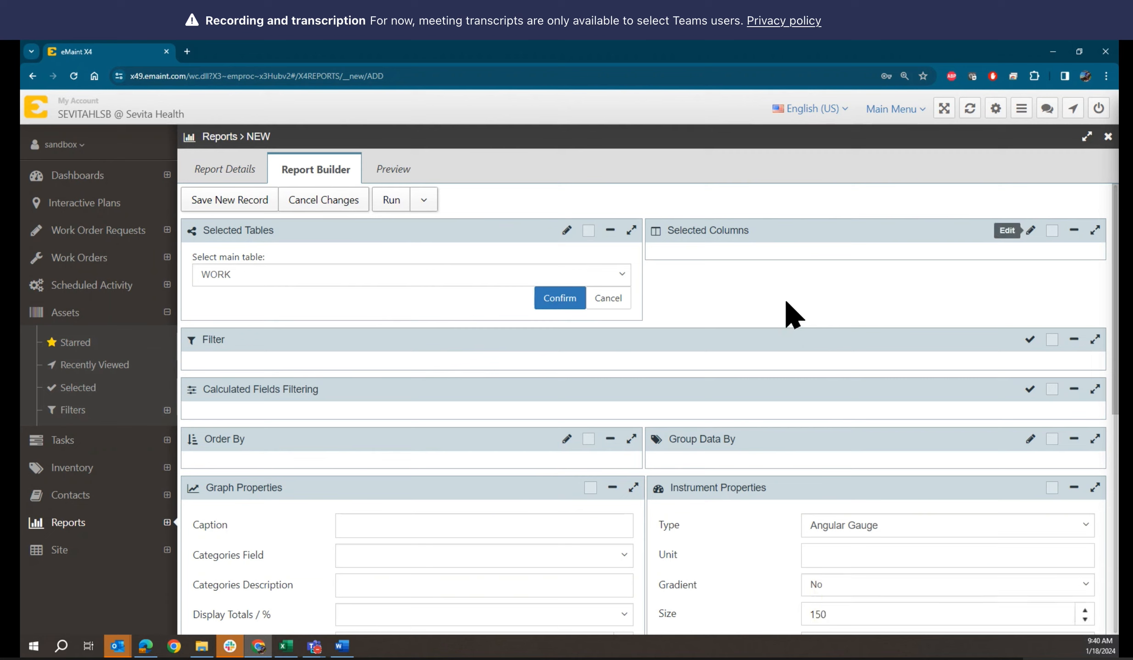
# Confirm WORK under the Select main table field
pyautogui.click(560, 302)
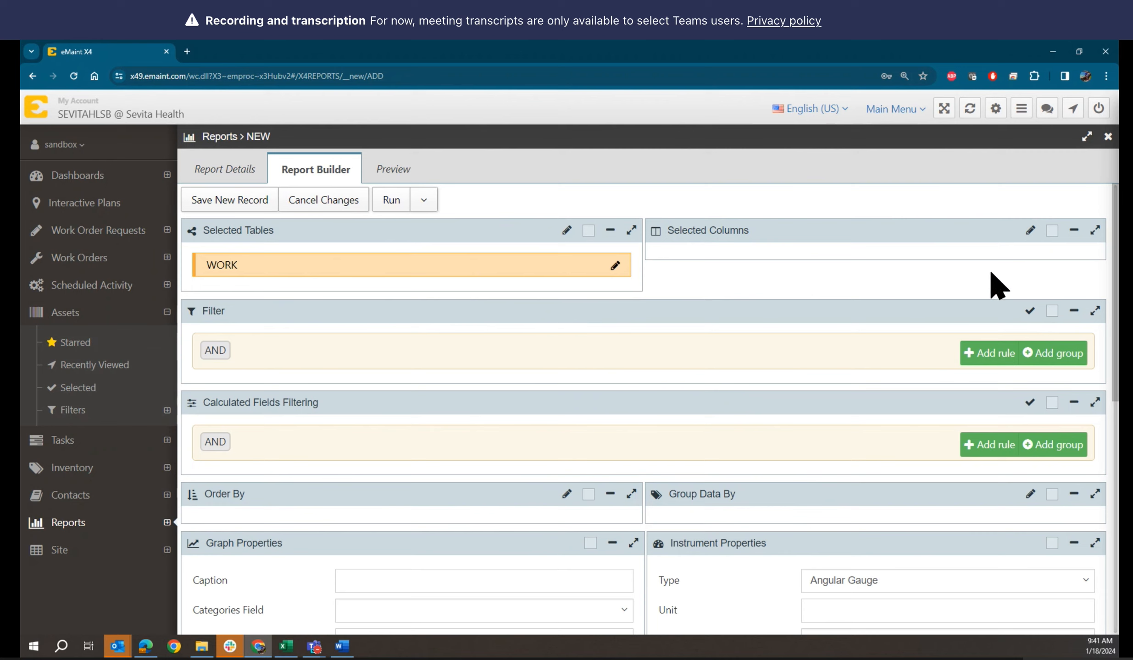
# Open the column picker, search 'no' and add the WO No. column
pyautogui.click(1030, 231)
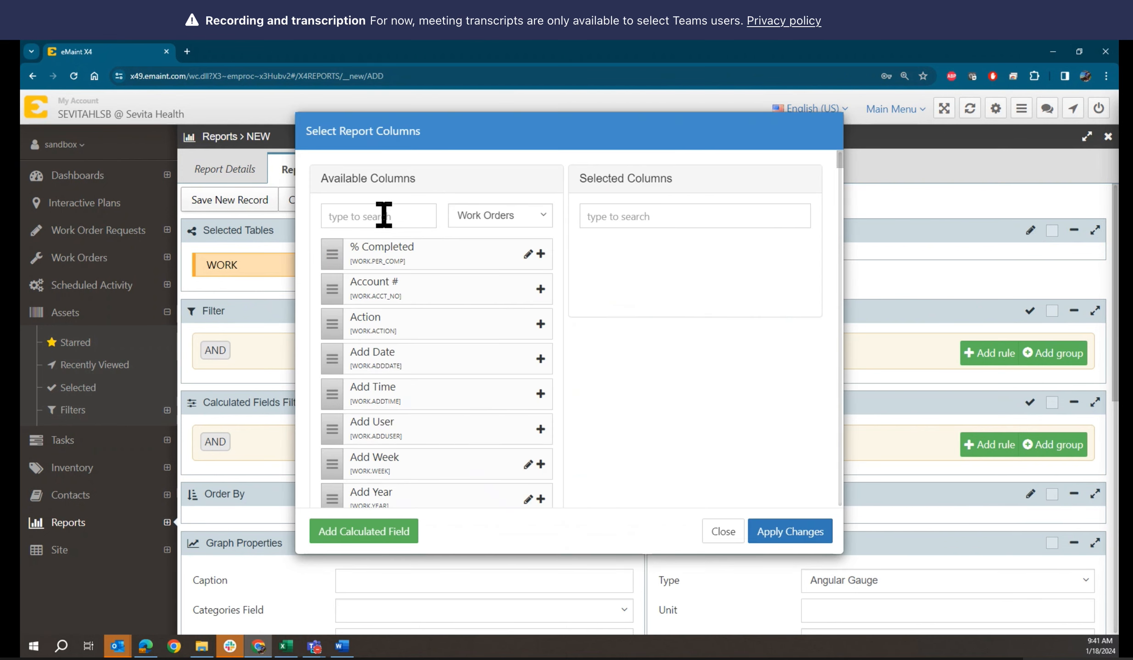
pyautogui.click(381, 212)
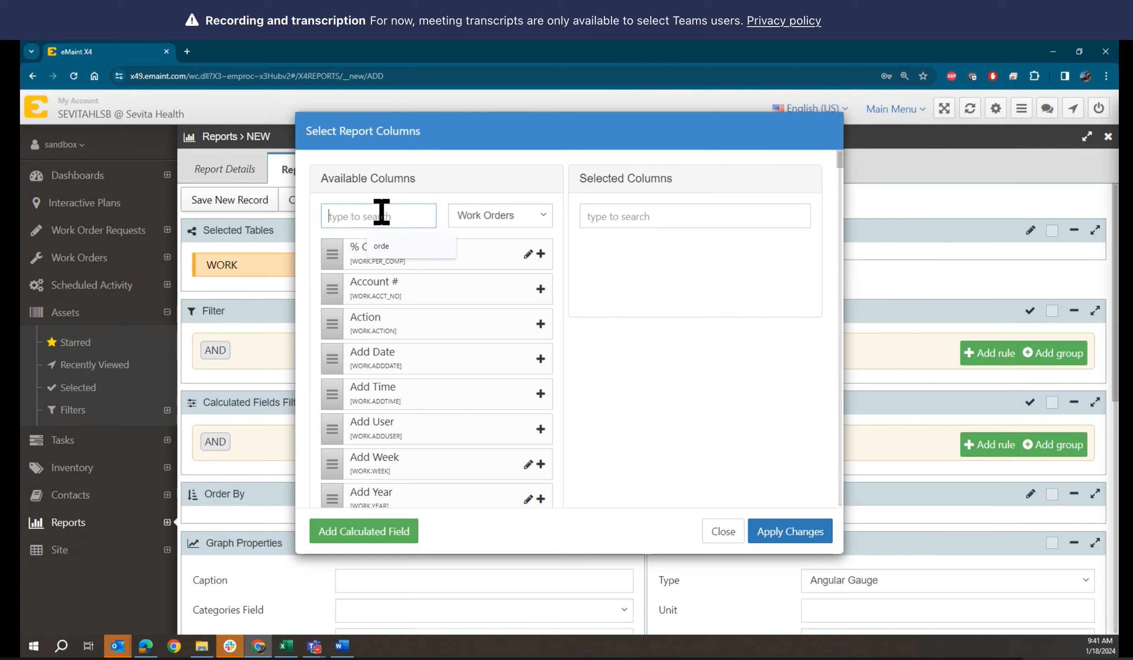
pyautogui.write('wor')
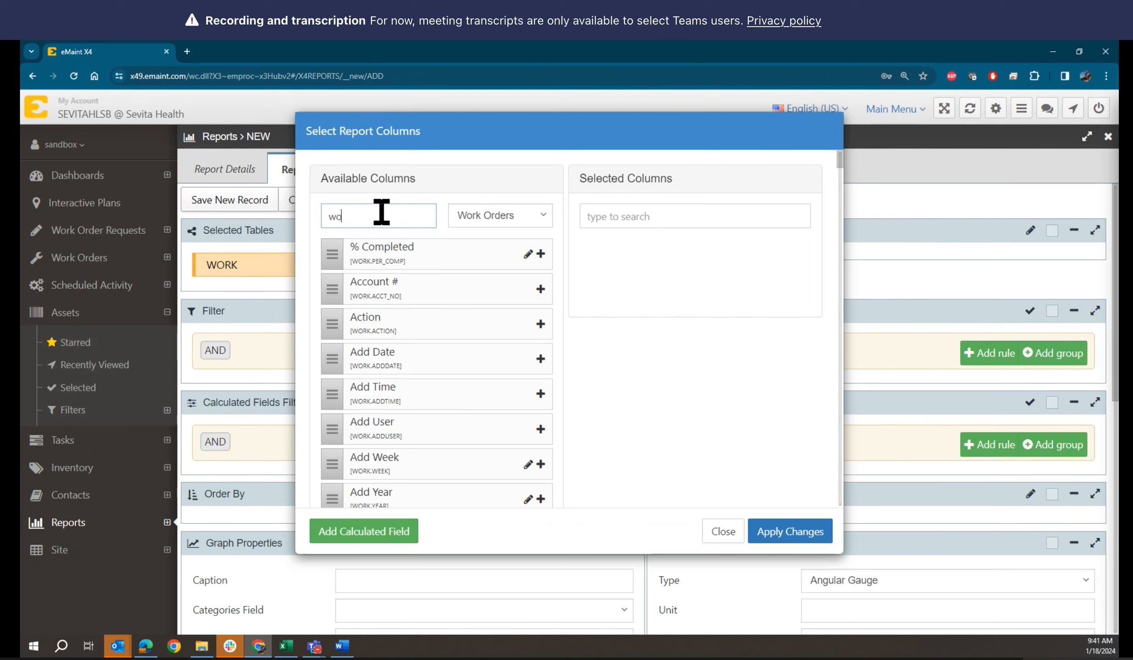
pyautogui.press('BackSpace')
pyautogui.press('BackSpace')
pyautogui.press('BackSpace')
pyautogui.write('no')
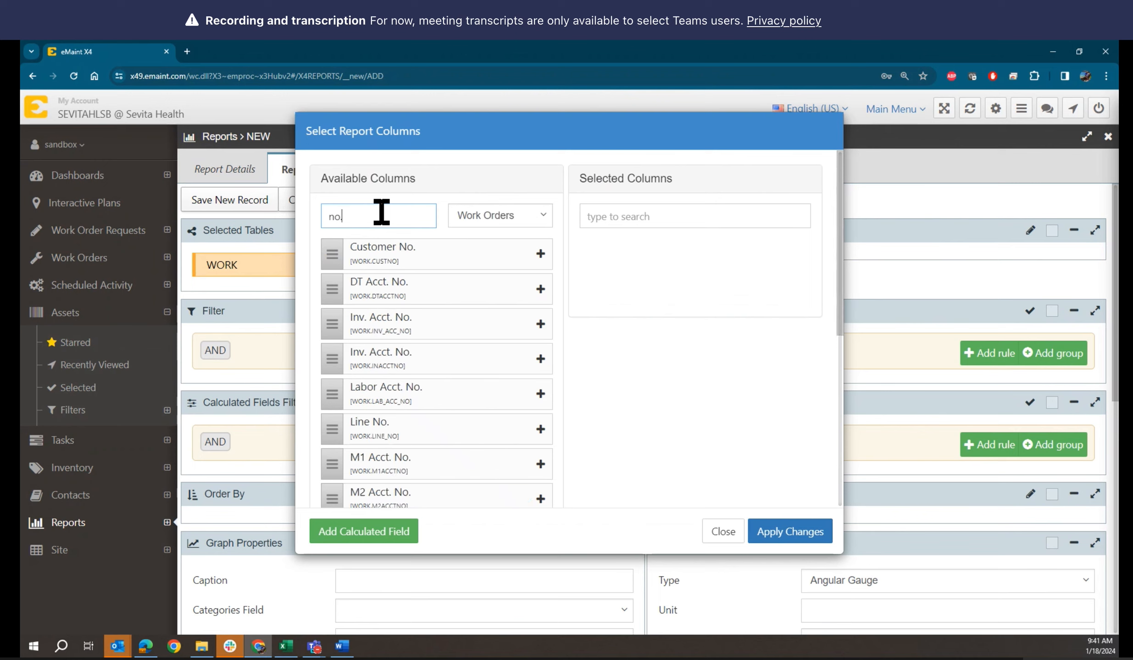
pyautogui.scroll(-6, 459, 459)
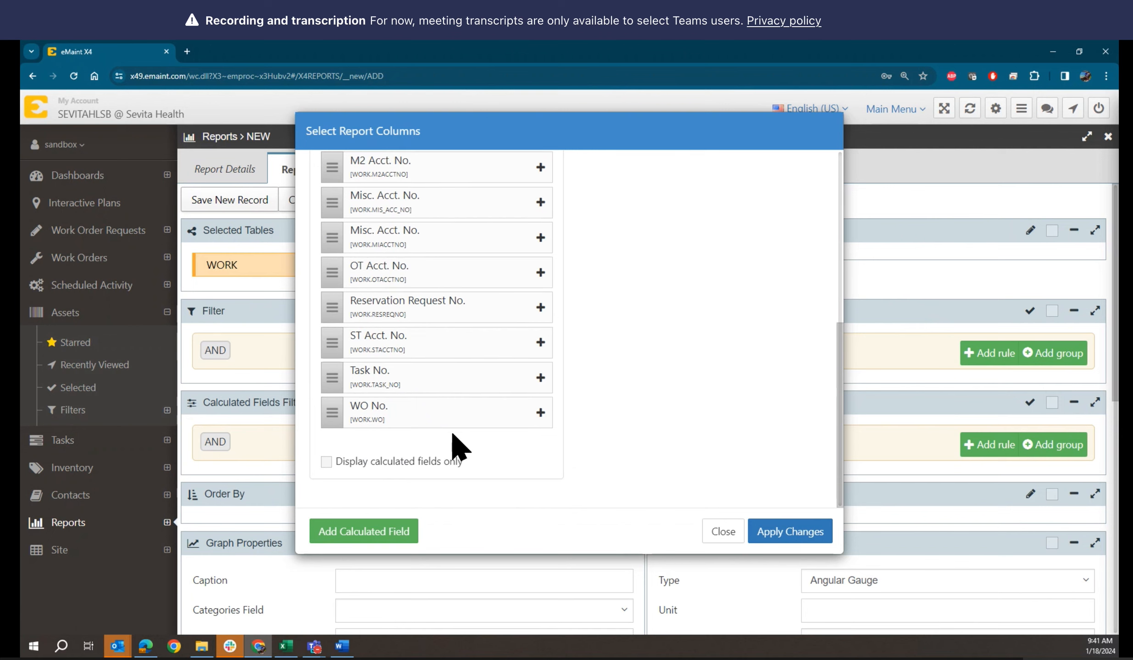
pyautogui.click(541, 413)
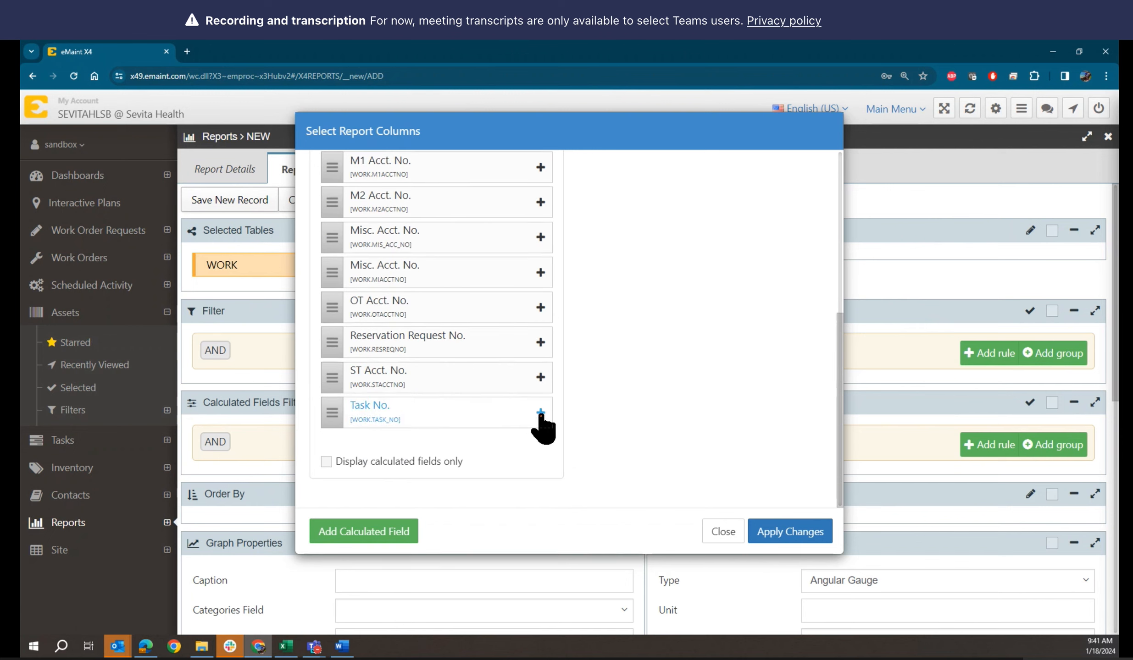
# Search 'descr' and add Brief Description and Asset Description
pyautogui.scroll(6, 630, 417)
pyautogui.moveTo(367, 217); pyautogui.dragTo(316, 223)
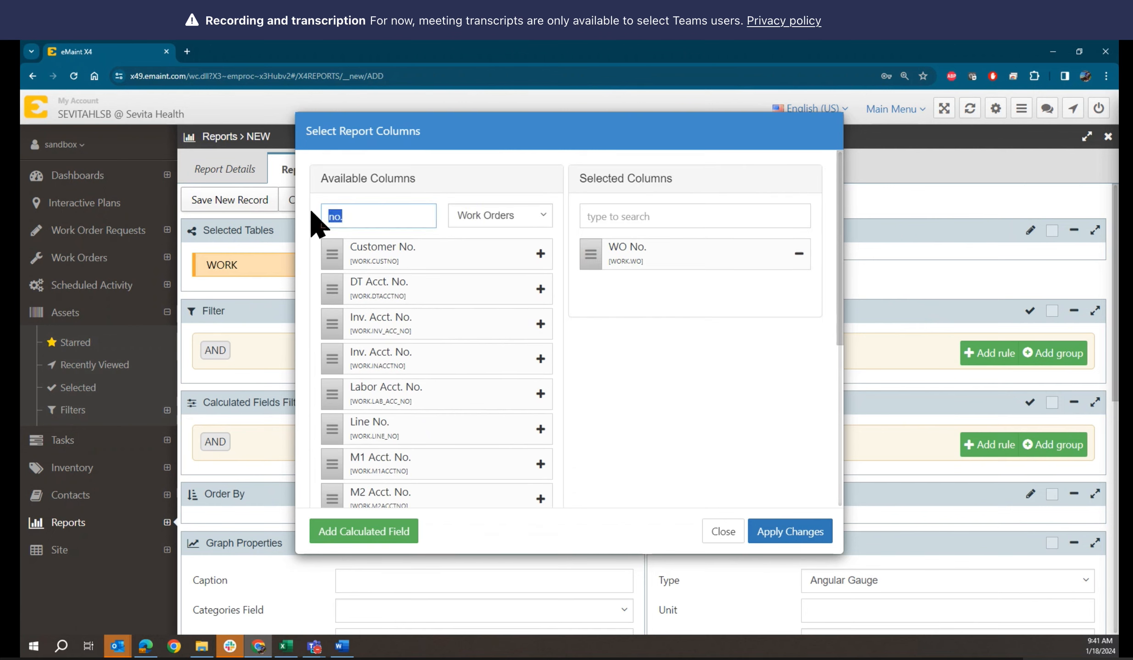
pyautogui.write('descr')
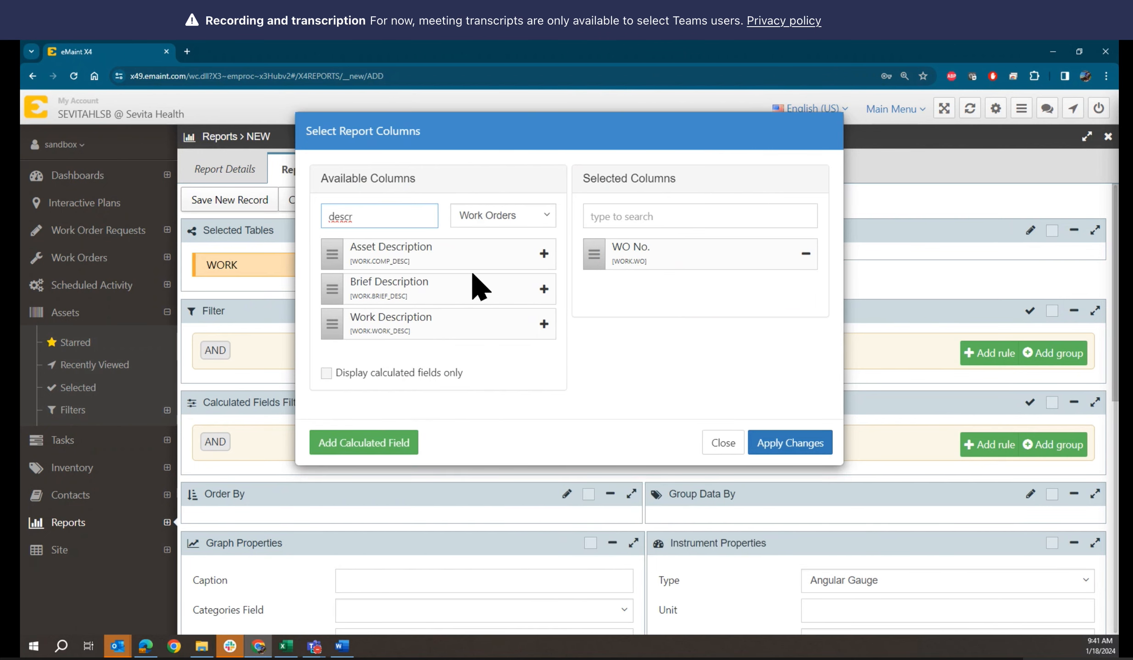
pyautogui.click(544, 288)
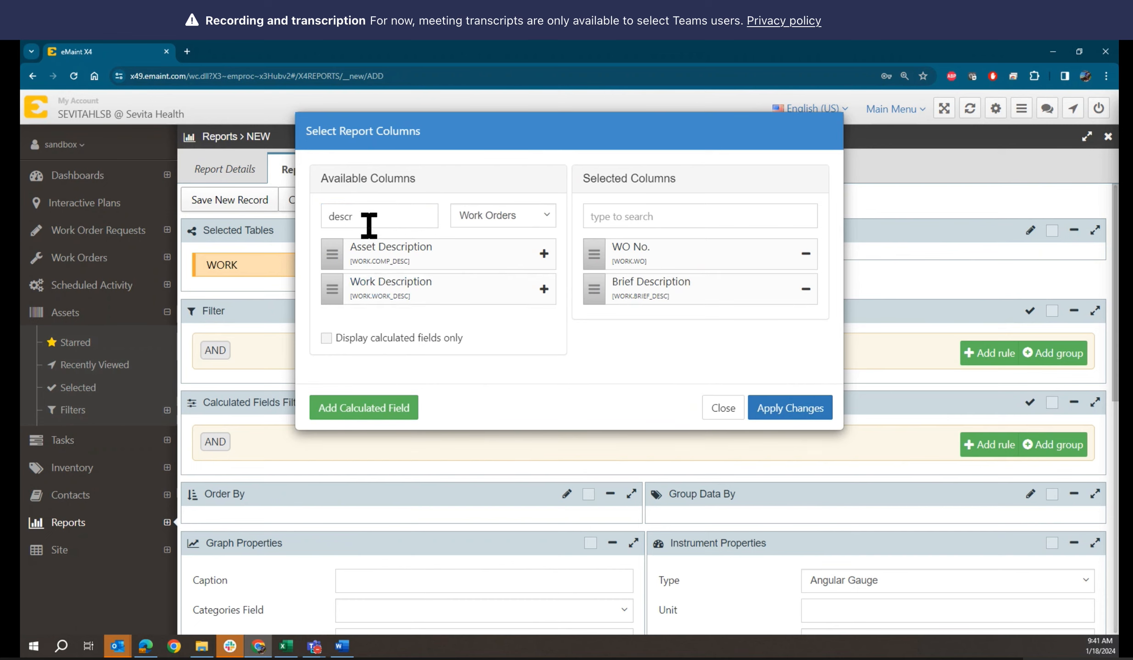
pyautogui.click(544, 253)
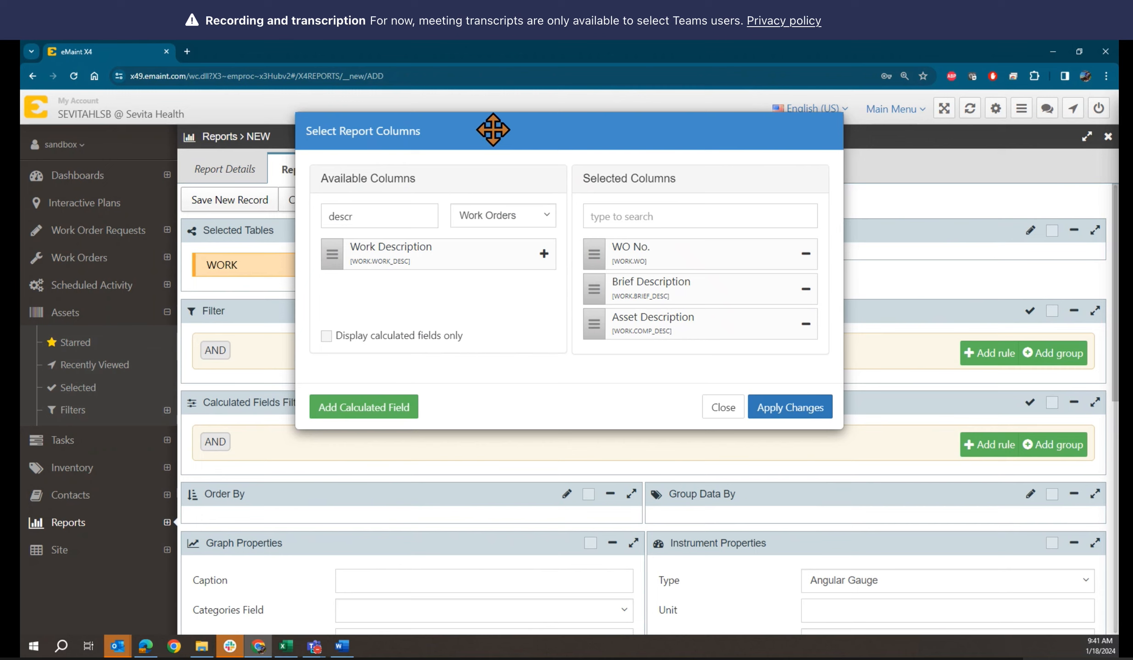
# Search 'ass' and add Asset ID and Assigned To
pyautogui.click(361, 217)
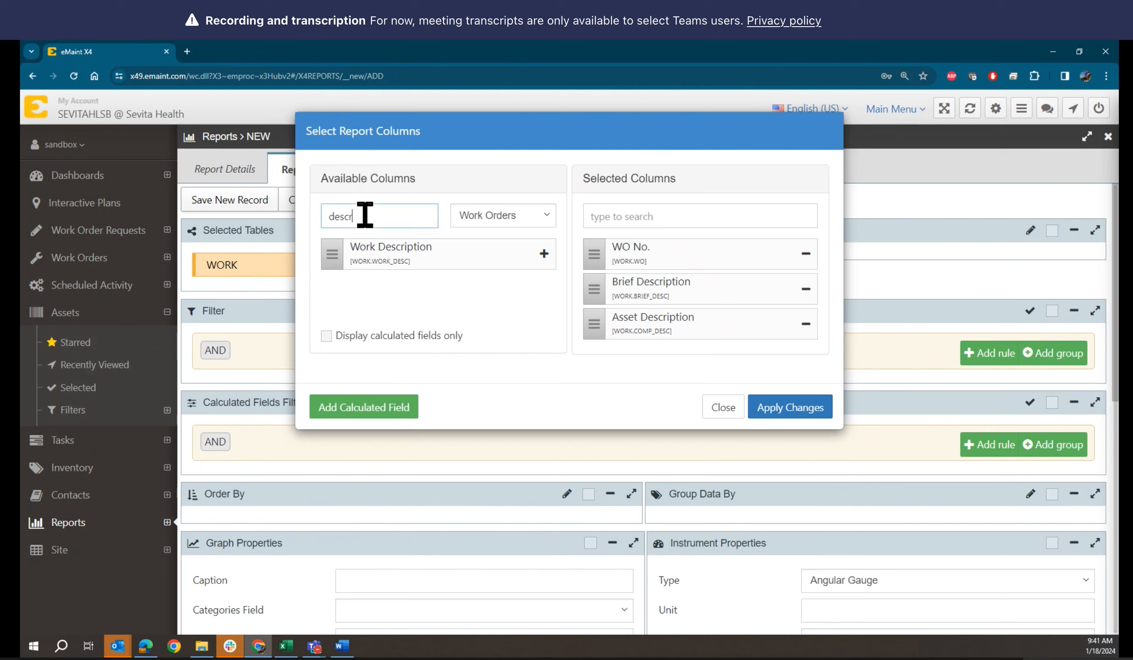
pyautogui.doubleClick(337, 215)
pyautogui.write('ass')
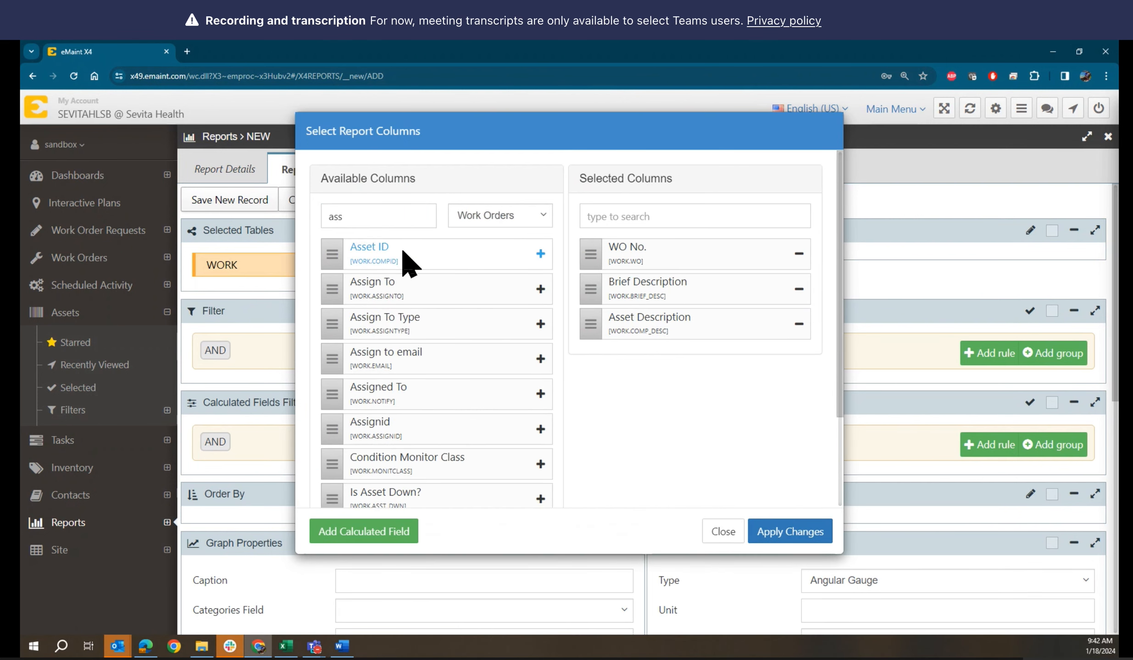
pyautogui.click(541, 253)
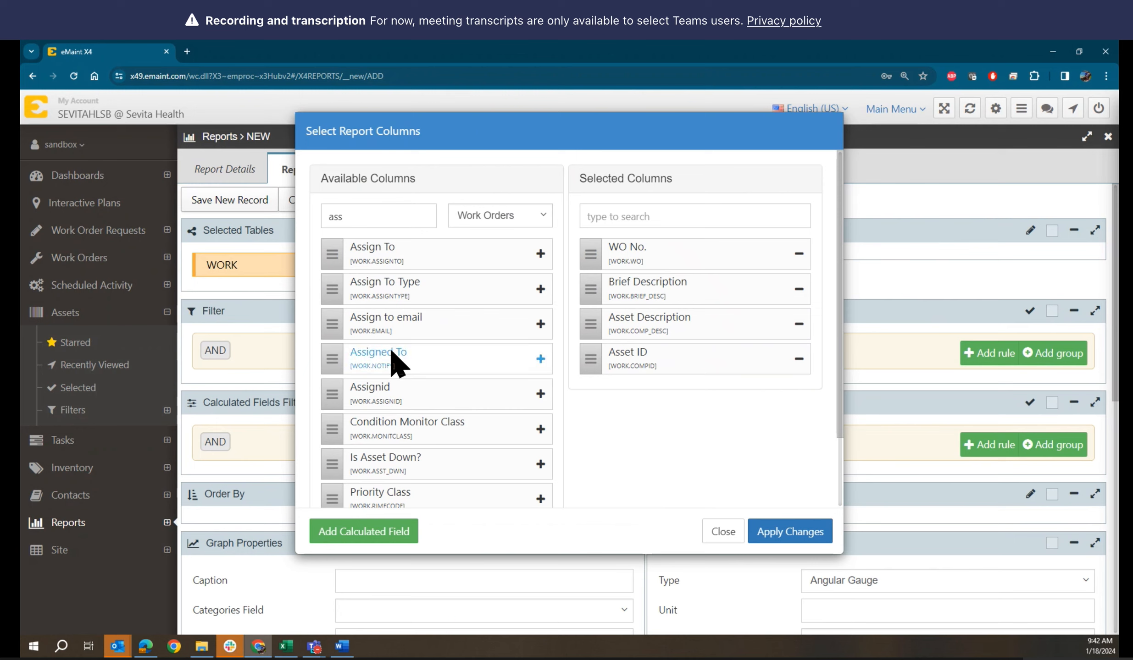
pyautogui.click(540, 359)
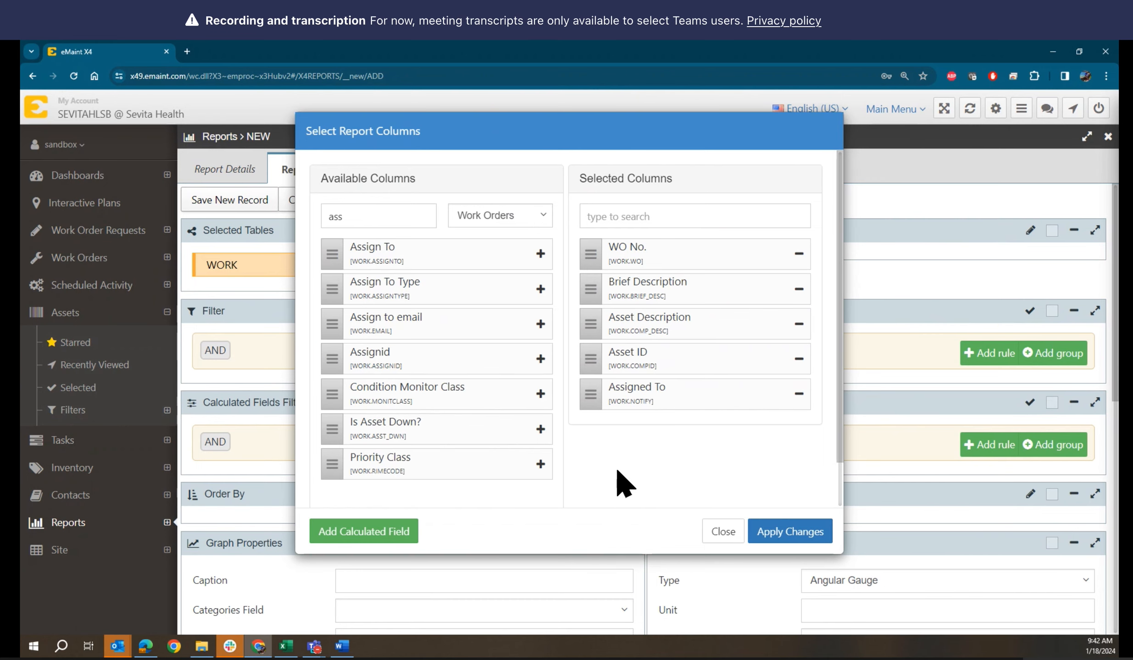
# Clear the column search and look through the full list of available columns
pyautogui.scroll(-1, 626, 479)
pyautogui.scroll(1, 626, 479)
pyautogui.moveTo(397, 216); pyautogui.dragTo(315, 214)
pyautogui.press('BackSpace')
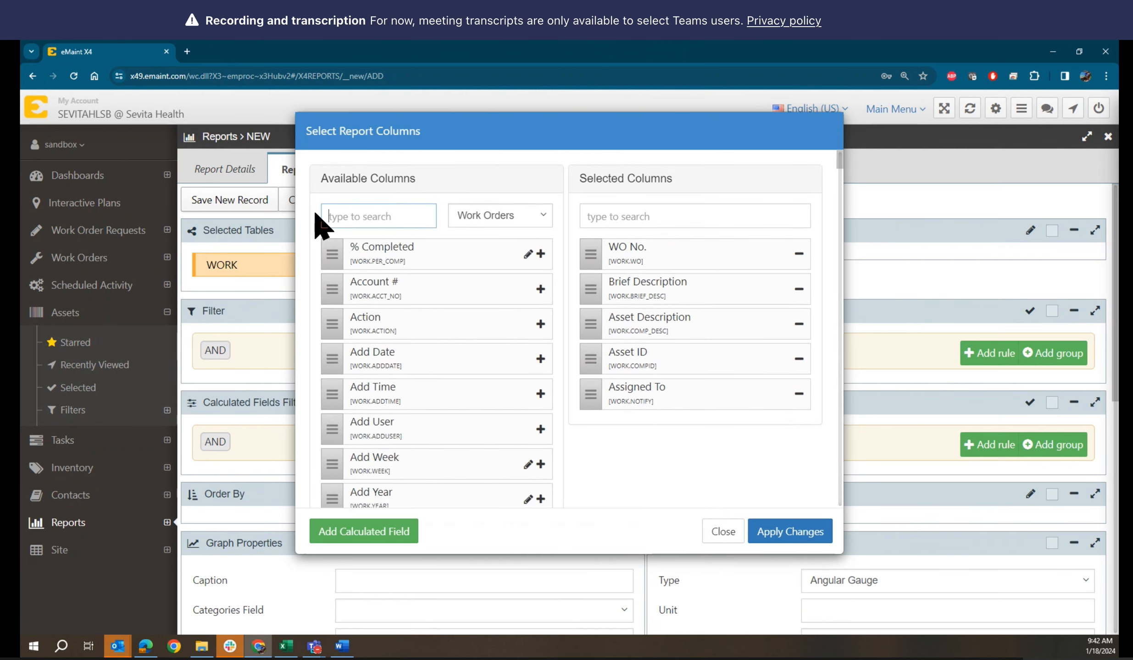
pyautogui.scroll(-20, 539, 395)
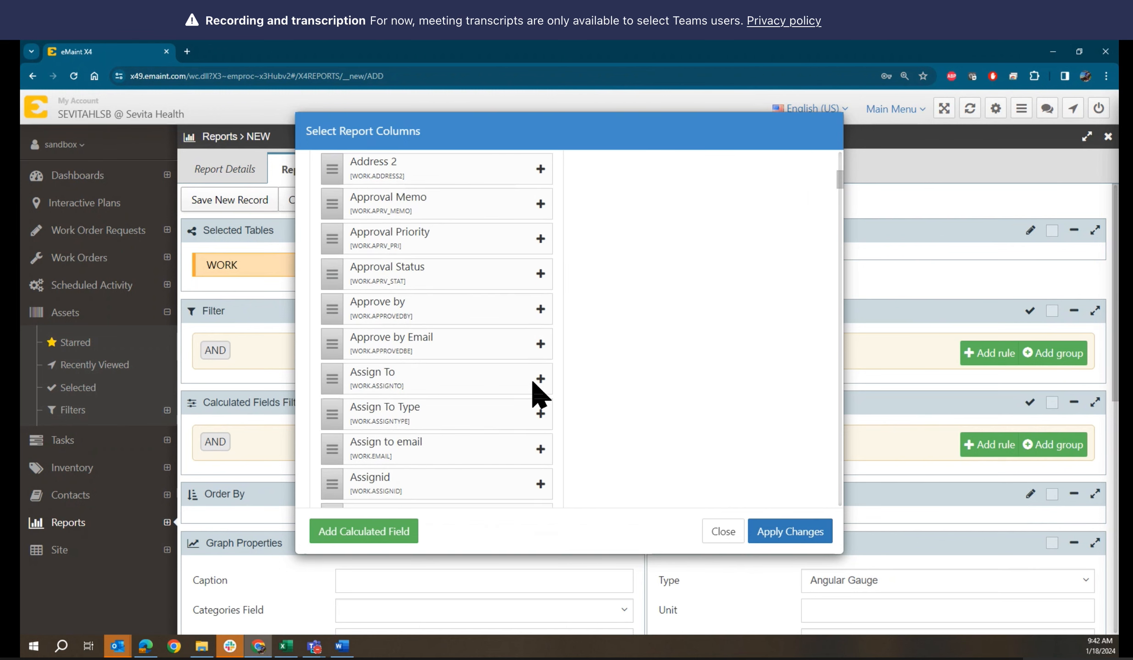
pyautogui.scroll(-20, 539, 395)
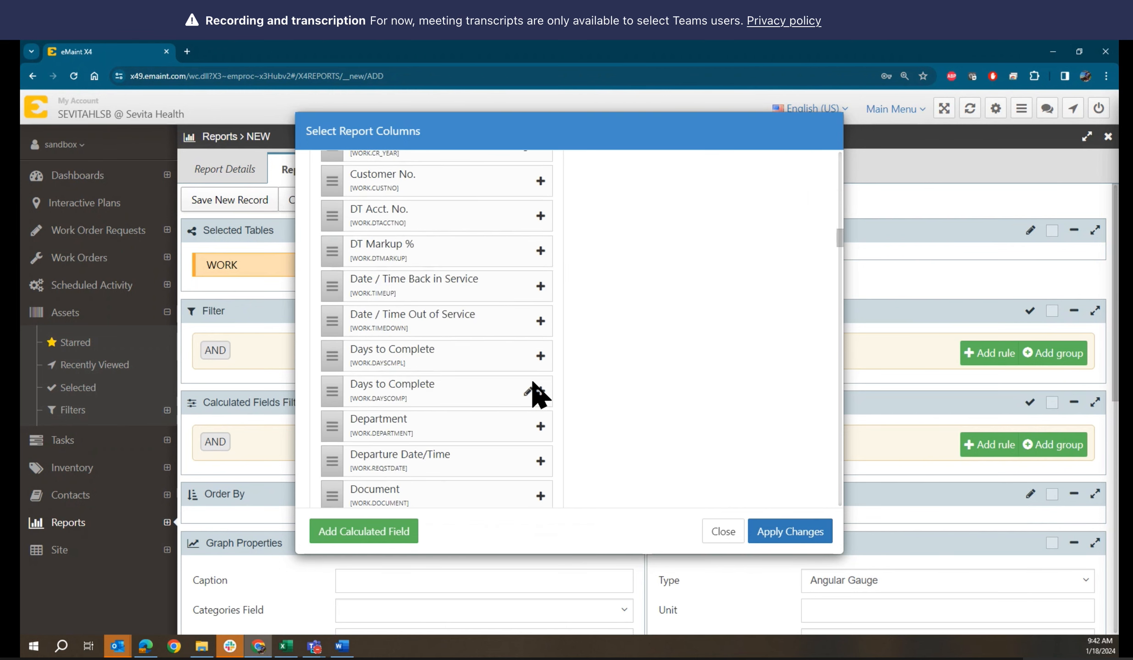
pyautogui.scroll(-2, 539, 395)
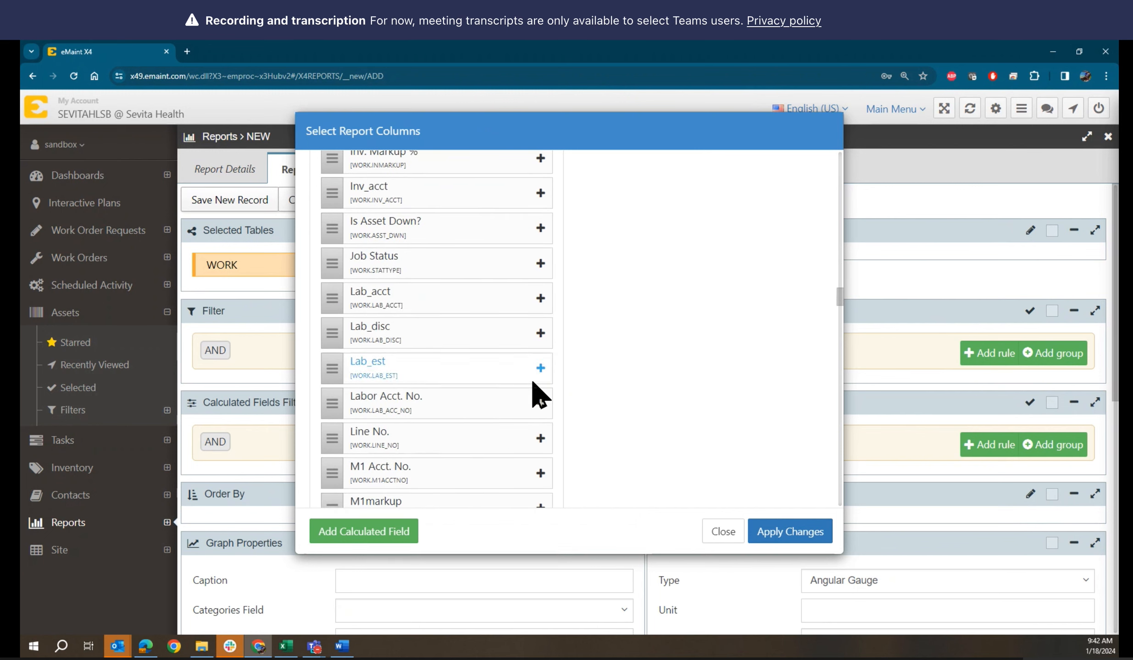
pyautogui.scroll(-12, 539, 395)
pyautogui.scroll(20, 539, 395)
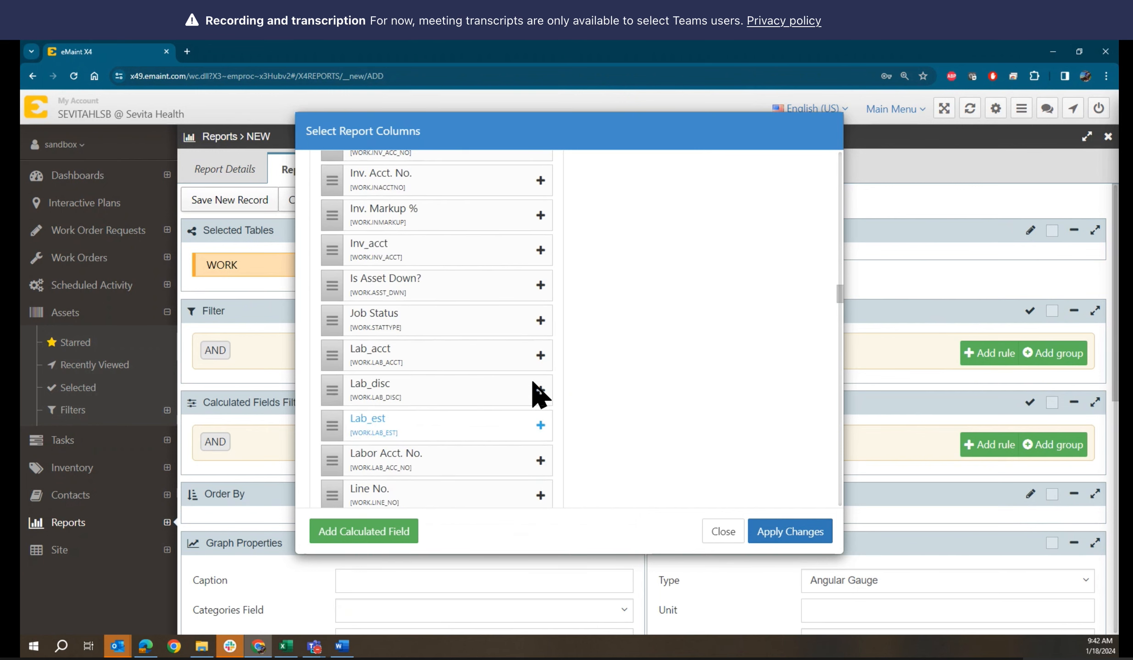
pyautogui.scroll(20, 539, 396)
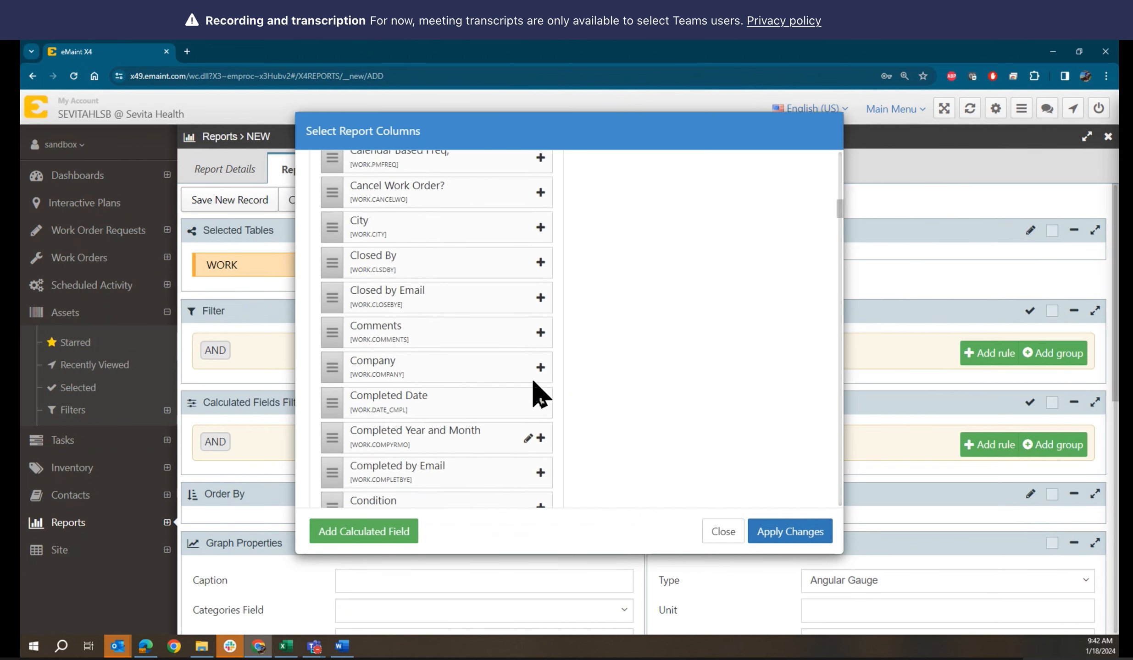
pyautogui.scroll(10, 539, 395)
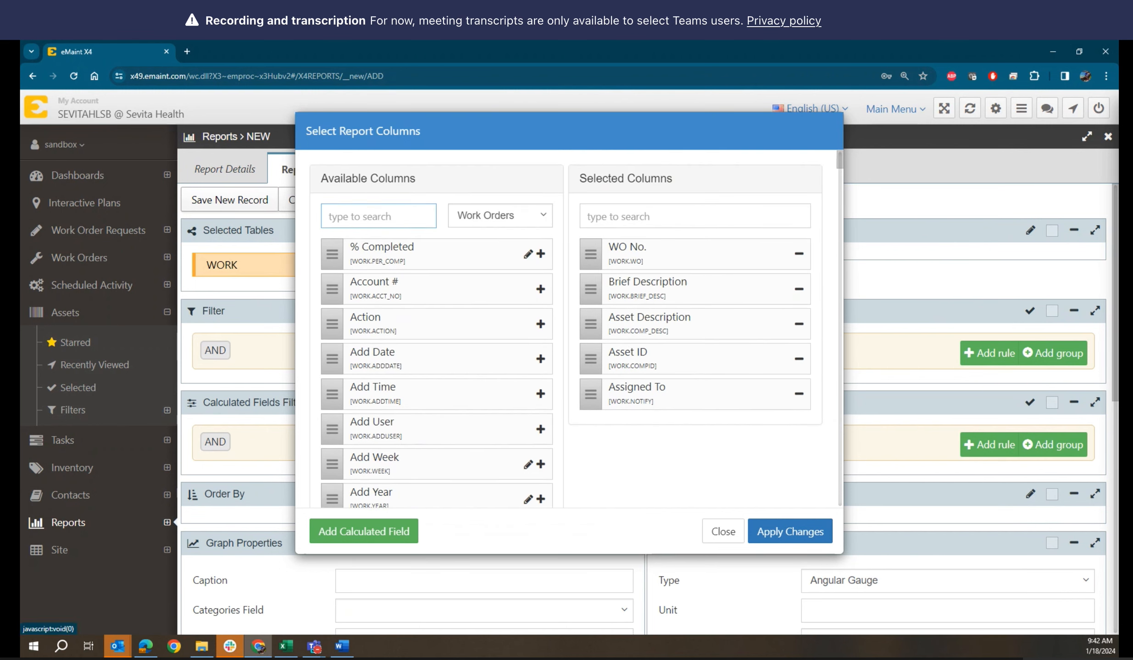
pyautogui.hotkey('alt', 'Tab')
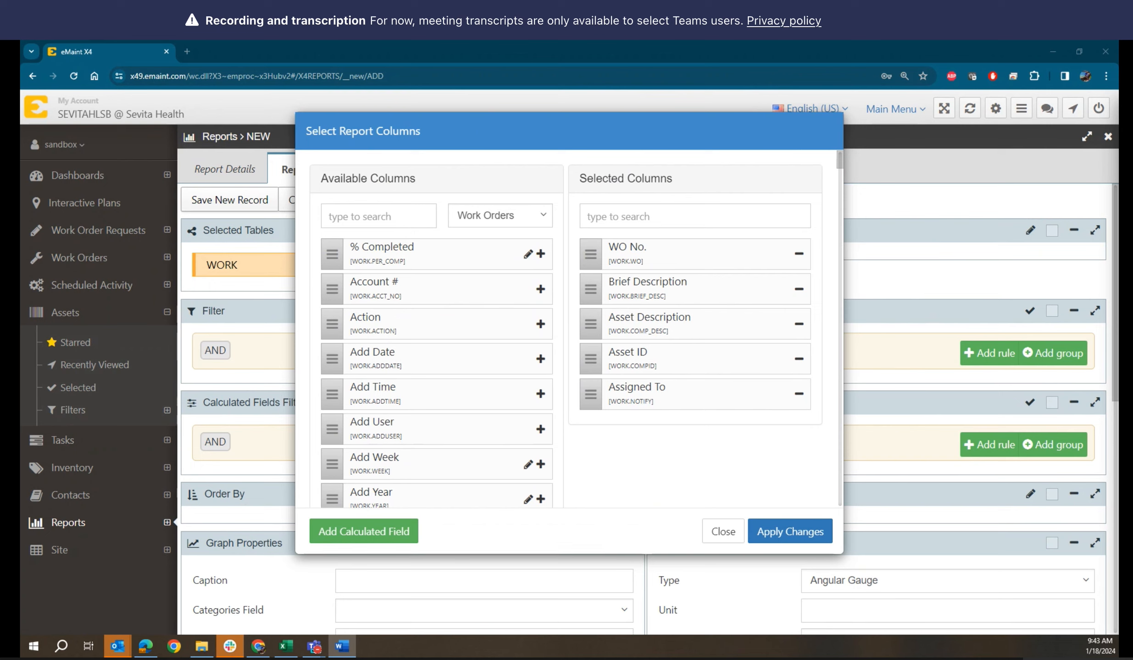
# Add WO Type via a 'typ' search, drag it right after WO No., and move Asset ID above Asset Description
pyautogui.click(418, 216)
pyautogui.write('typ')
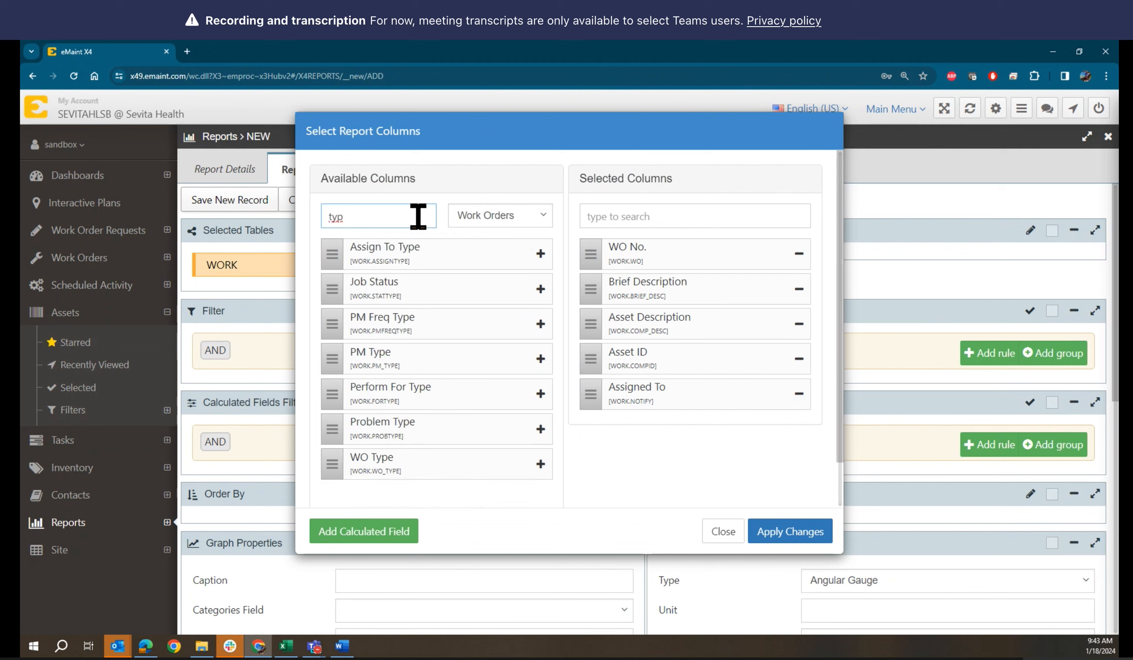
pyautogui.click(540, 464)
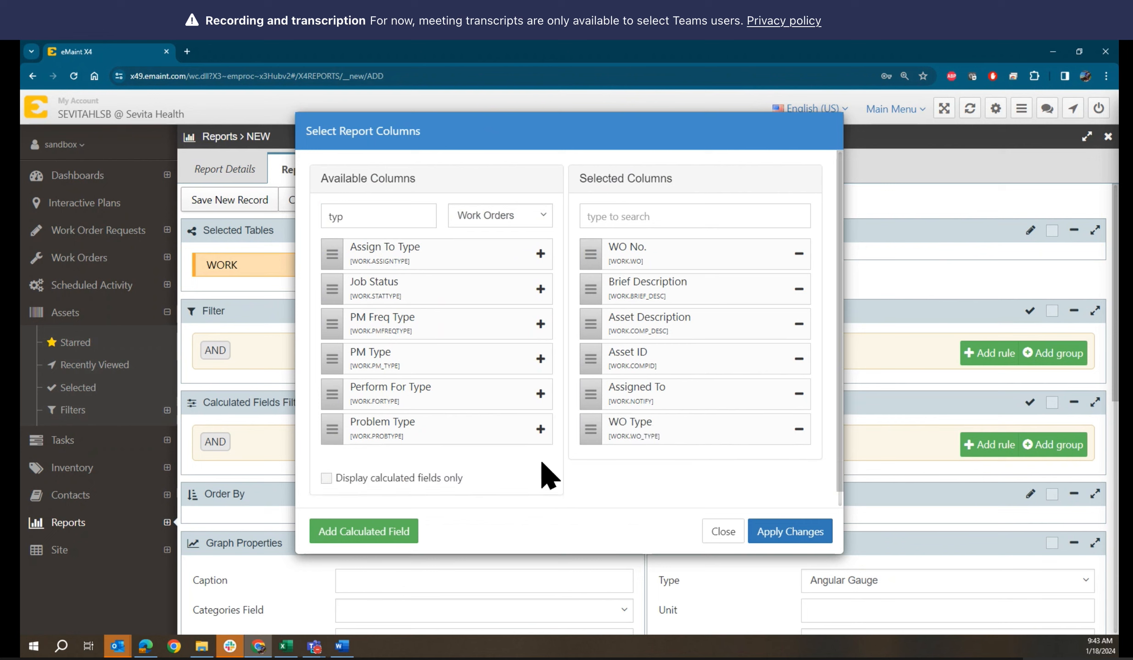
pyautogui.moveTo(593, 433)
pyautogui.mouseDown()
pyautogui.moveTo(589, 323)
pyautogui.moveTo(590, 429)
pyautogui.mouseUp()
pyautogui.moveTo(591, 428); pyautogui.dragTo(591, 425)
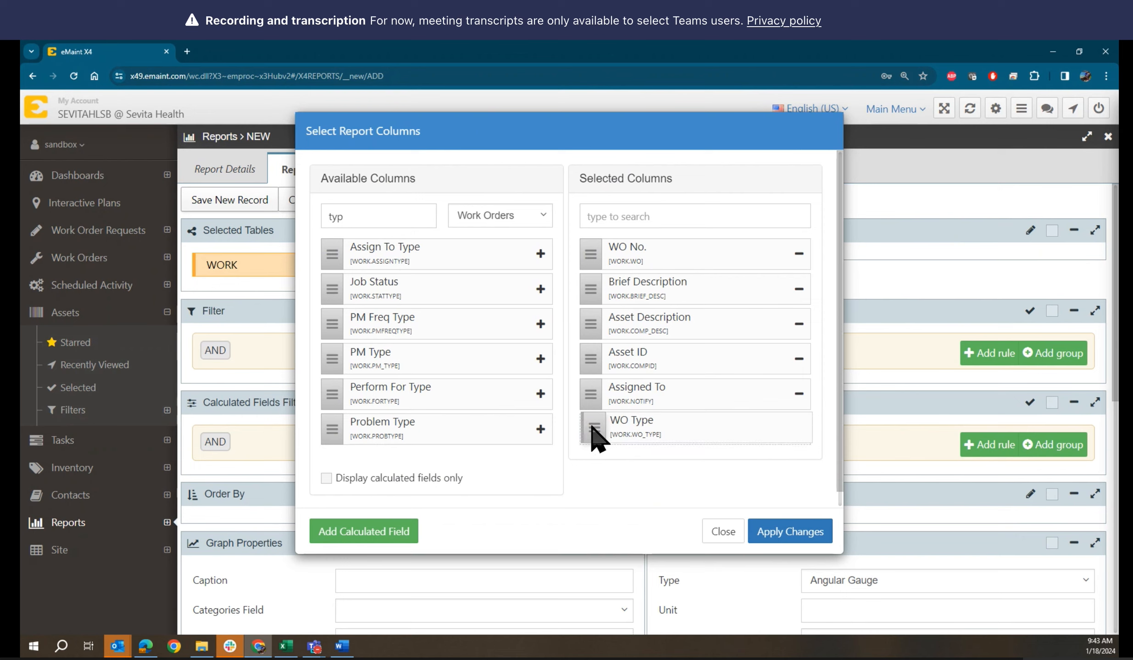
pyautogui.moveTo(595, 441); pyautogui.dragTo(592, 293)
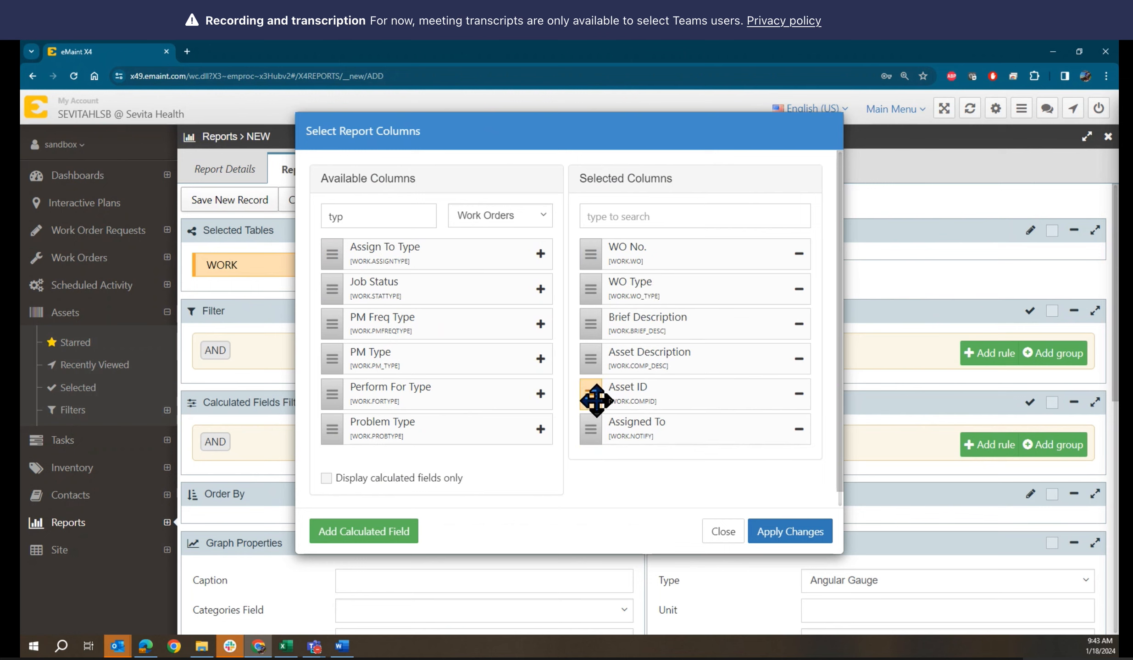
pyautogui.moveTo(596, 401); pyautogui.dragTo(592, 354)
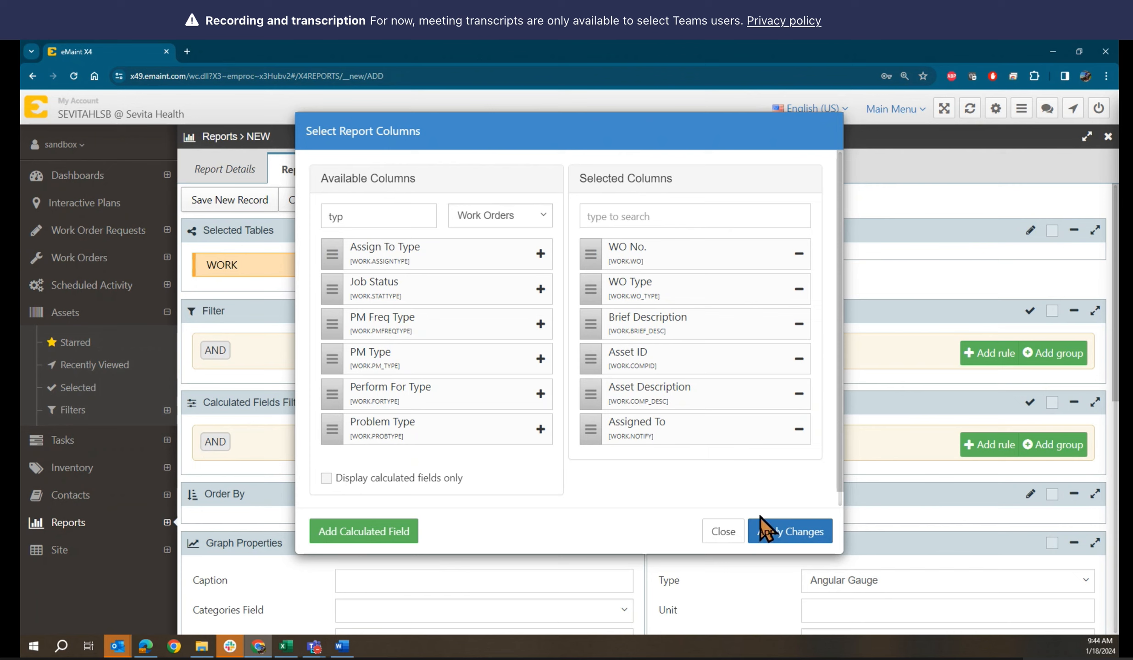
# Apply the six selected columns and review them in Report Builder's Selected Columns panel
pyautogui.click(794, 537)
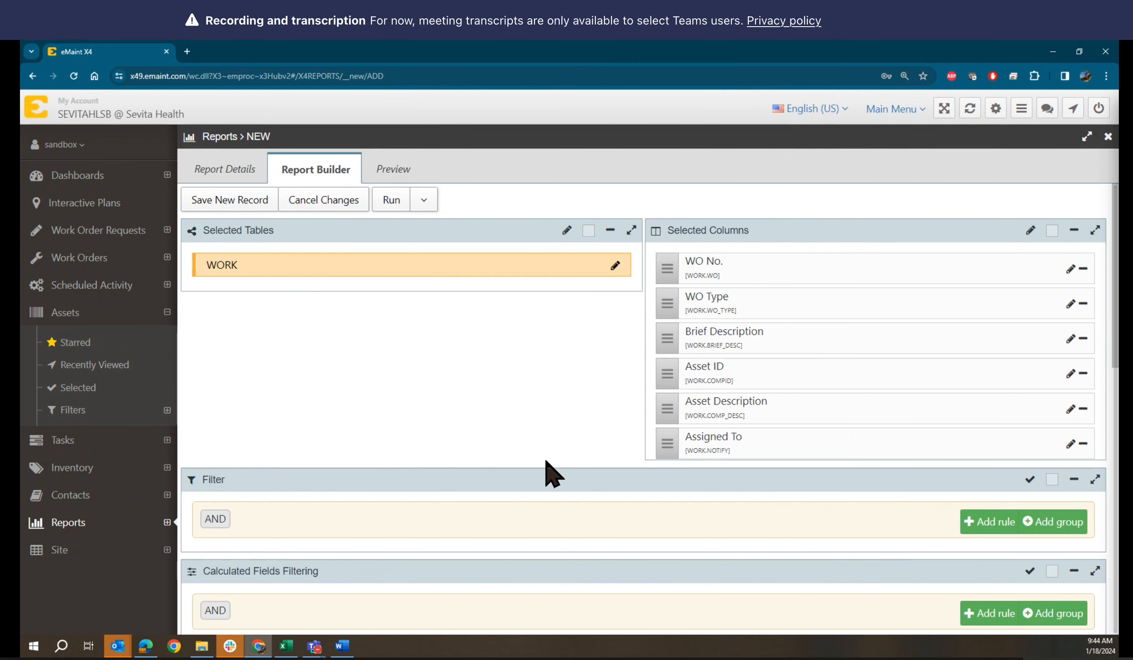
pyautogui.scroll(-2, 553, 474)
pyautogui.scroll(2, 552, 475)
pyautogui.scroll(-1, 553, 475)
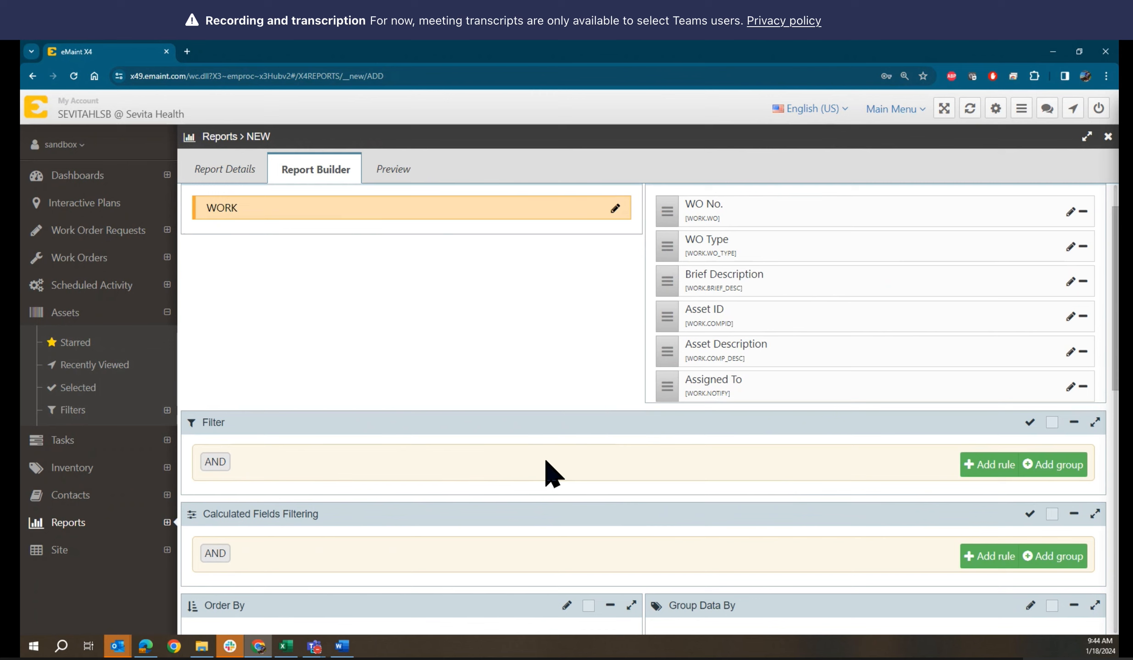
pyautogui.scroll(1, 552, 474)
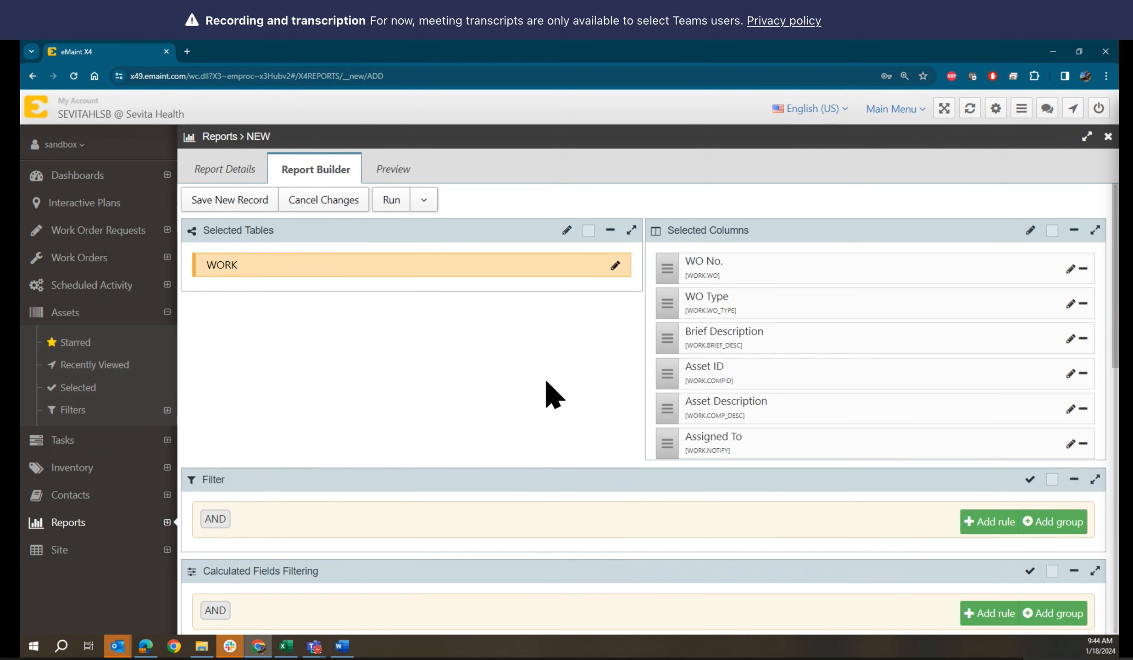
pyautogui.click(394, 170)
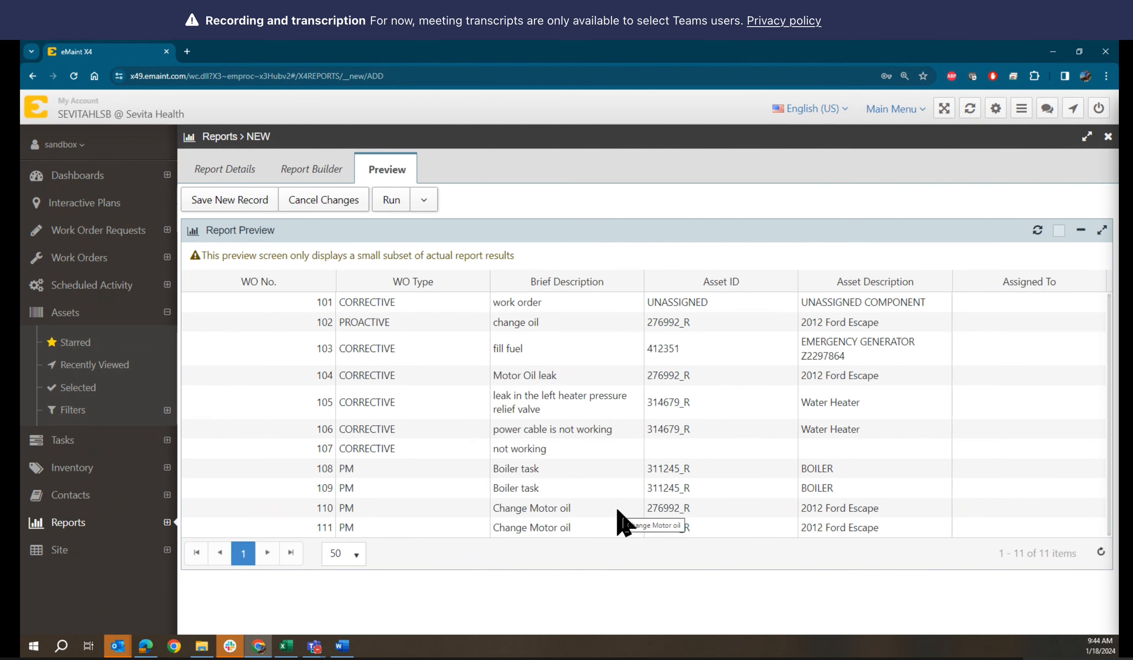
pyautogui.click(297, 168)
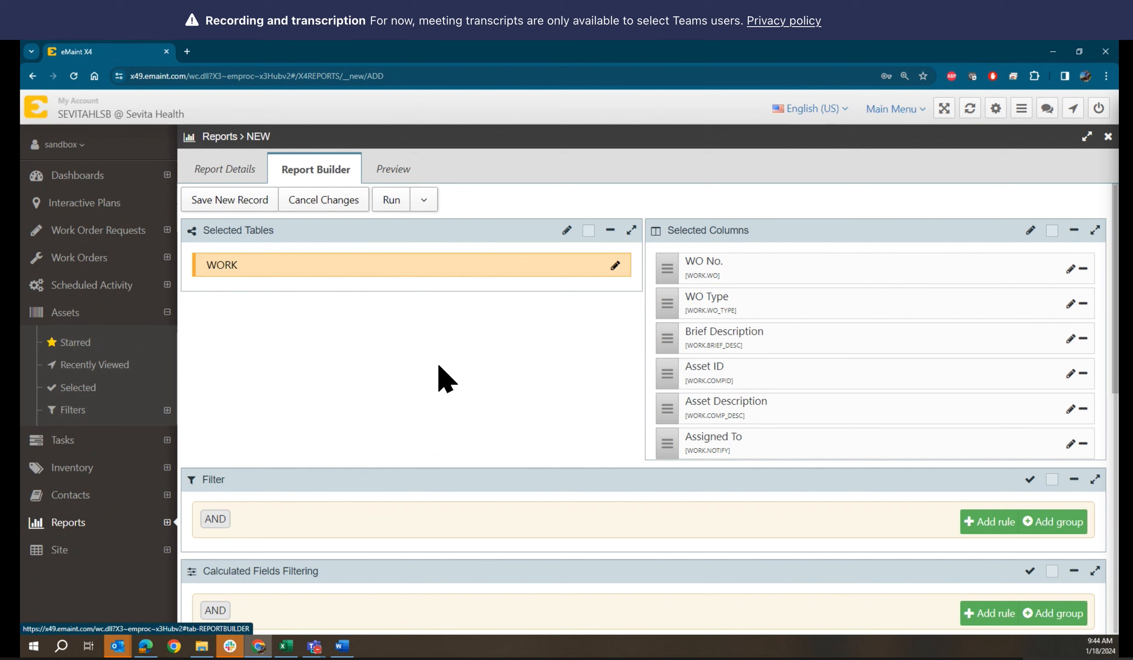
pyautogui.scroll(-2, 449, 381)
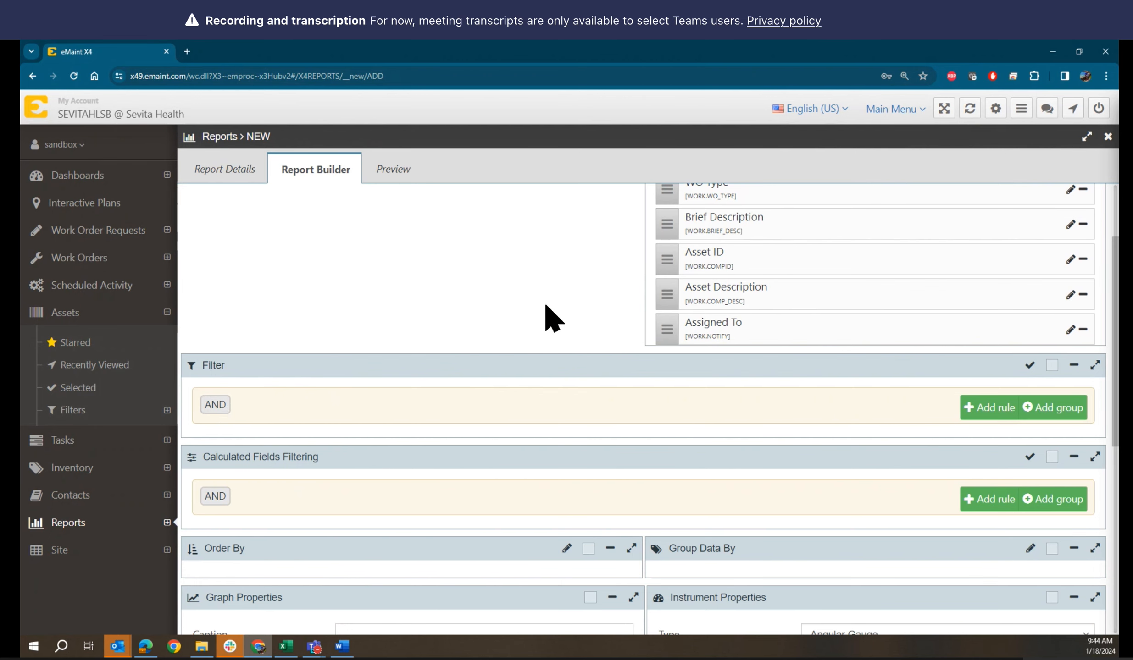
pyautogui.scroll(2, 550, 318)
pyautogui.scroll(-1, 552, 318)
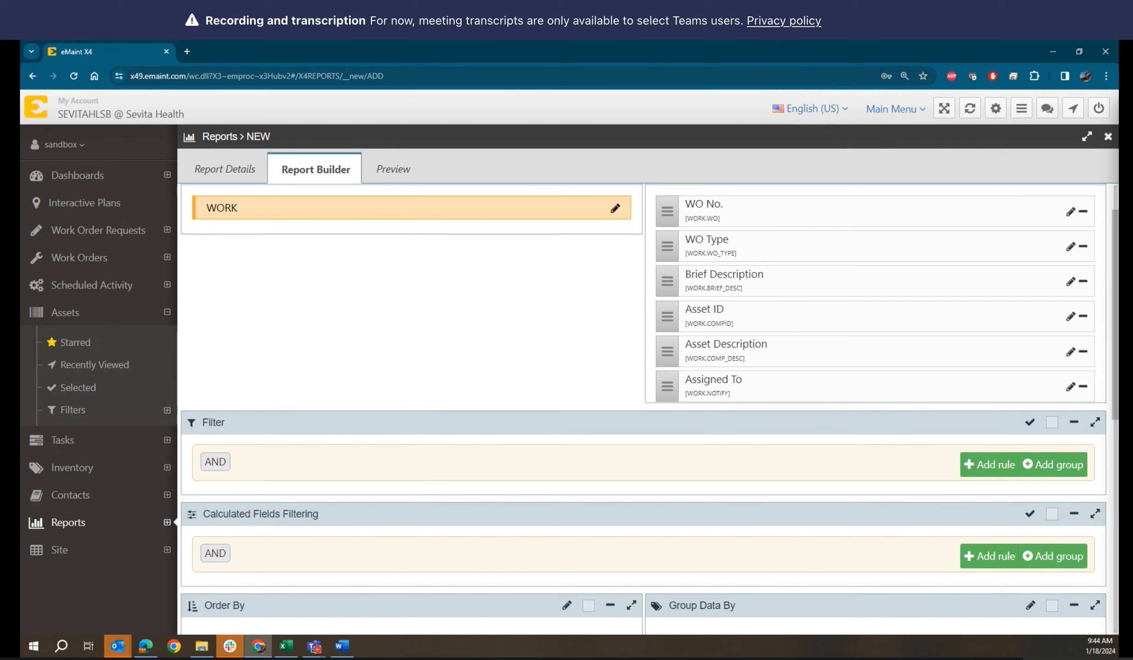
pyautogui.hotkey('alt', 'Tab')
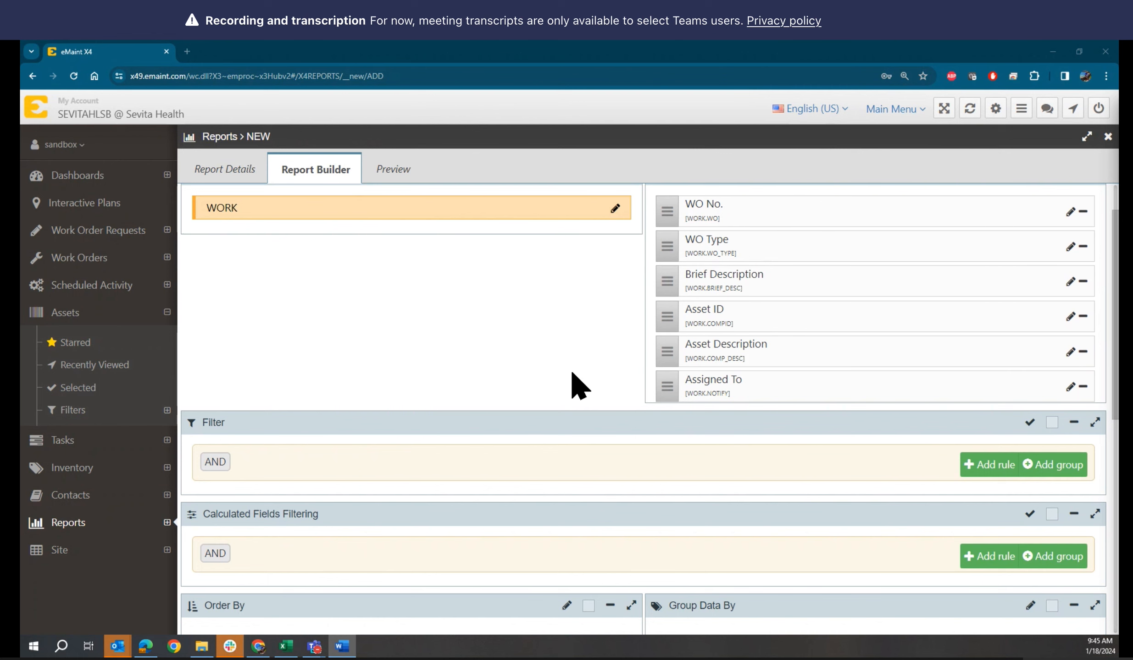
pyautogui.click(215, 178)
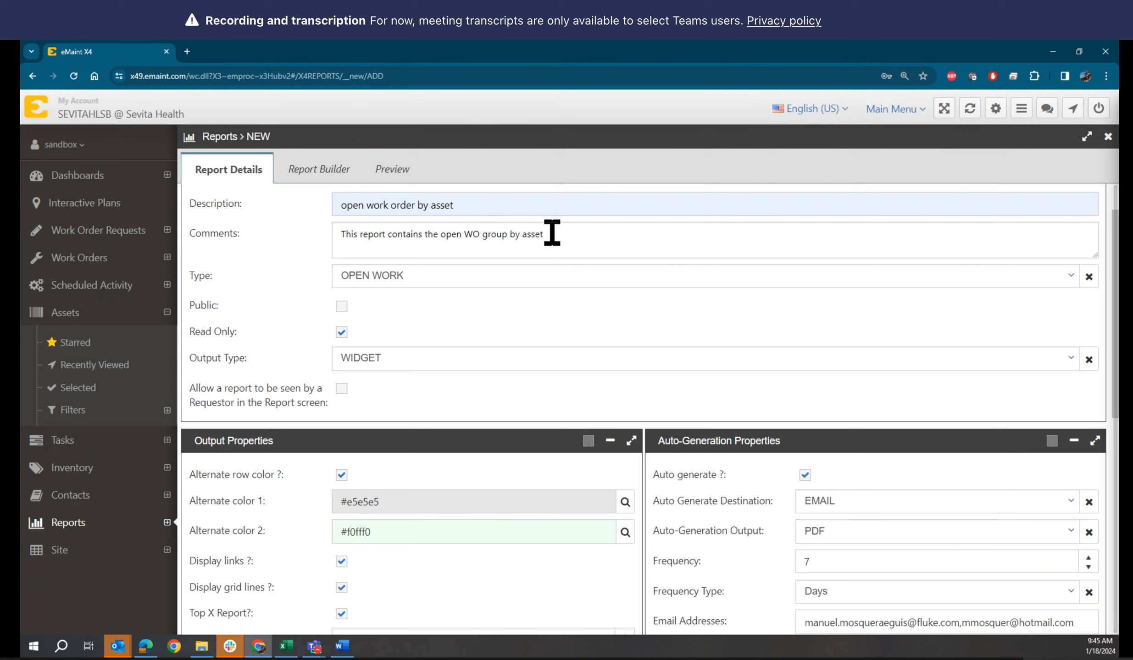
pyautogui.click(395, 184)
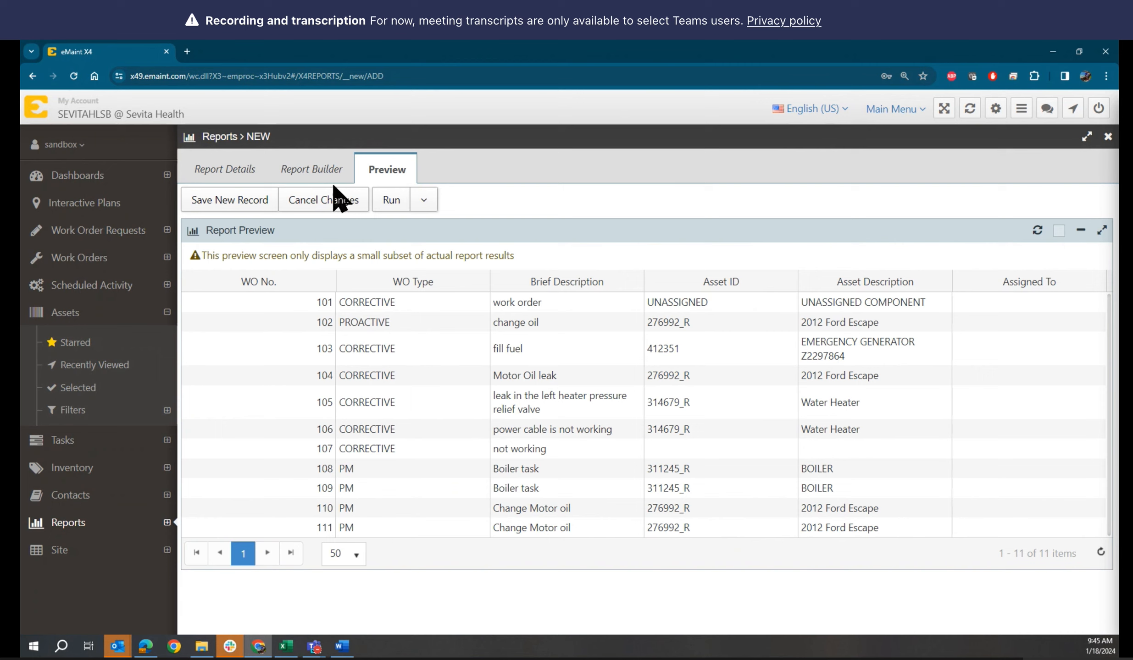
pyautogui.click(302, 169)
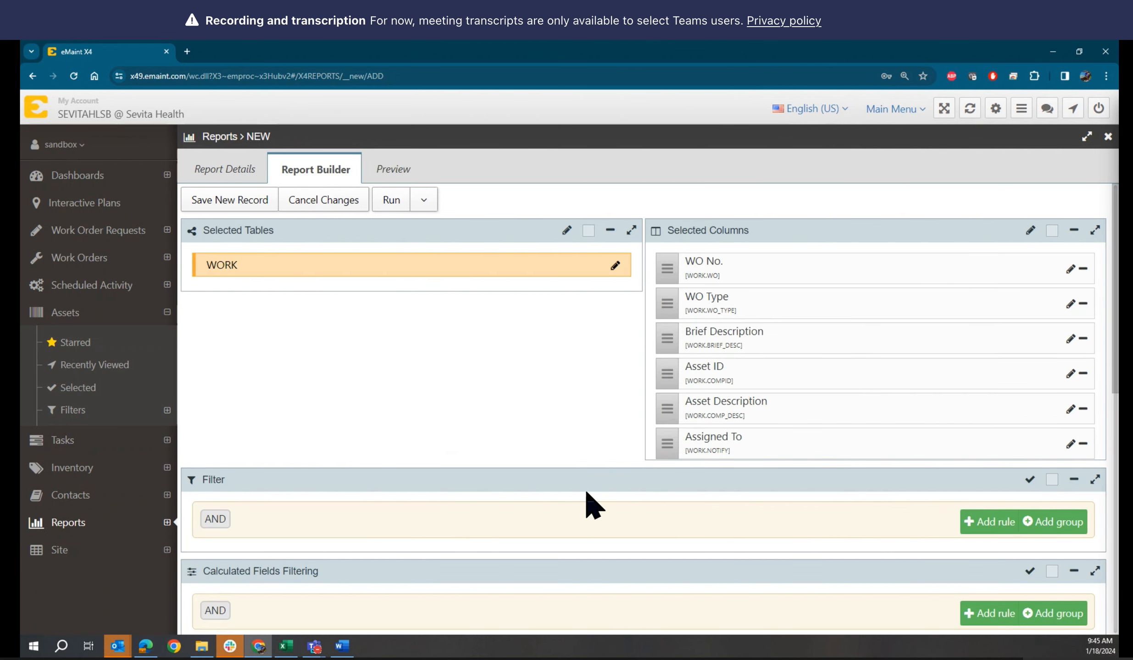
pyautogui.scroll(-4, 821, 498)
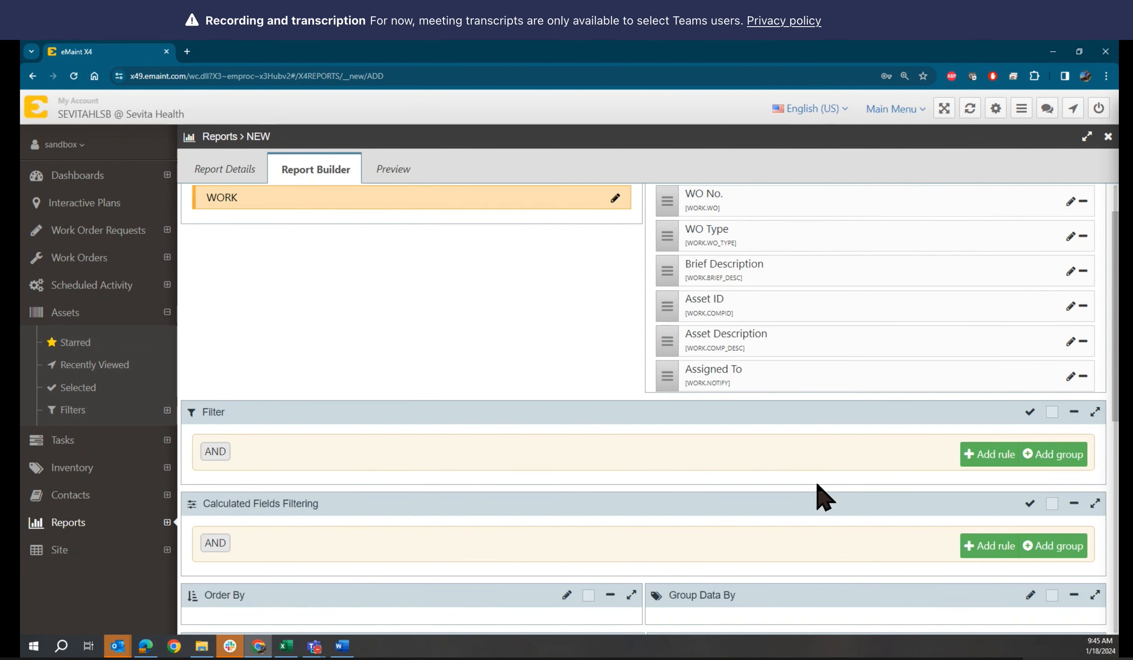
pyautogui.scroll(5, 821, 497)
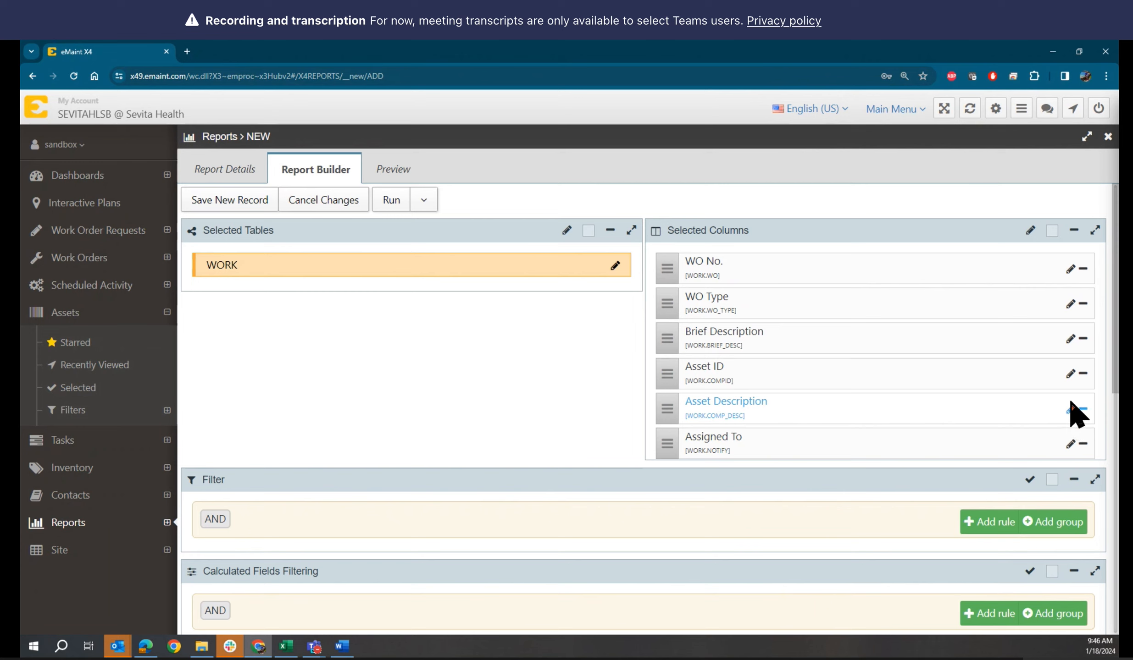
# Change the Asset ID column's Field Description to 'Machine ID'
pyautogui.click(1070, 373)
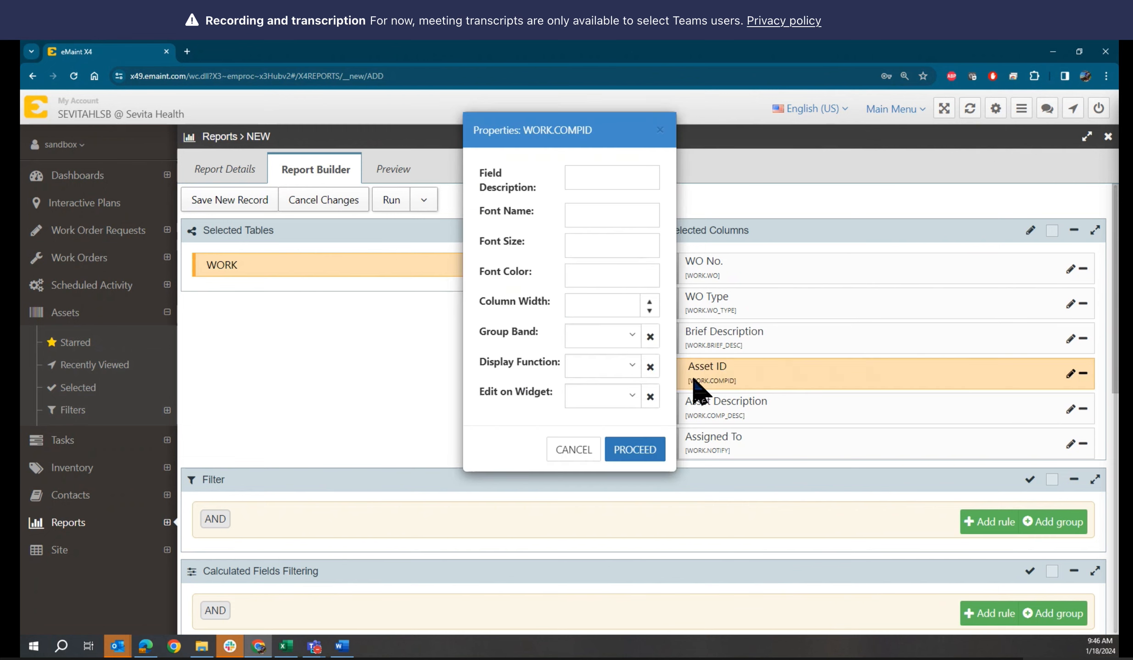
pyautogui.click(595, 179)
pyautogui.write('Machine ID')
pyautogui.click(575, 214)
# Set the column's Group Band to Yes, leaving other properties unchanged, and proceed
pyautogui.click(635, 344)
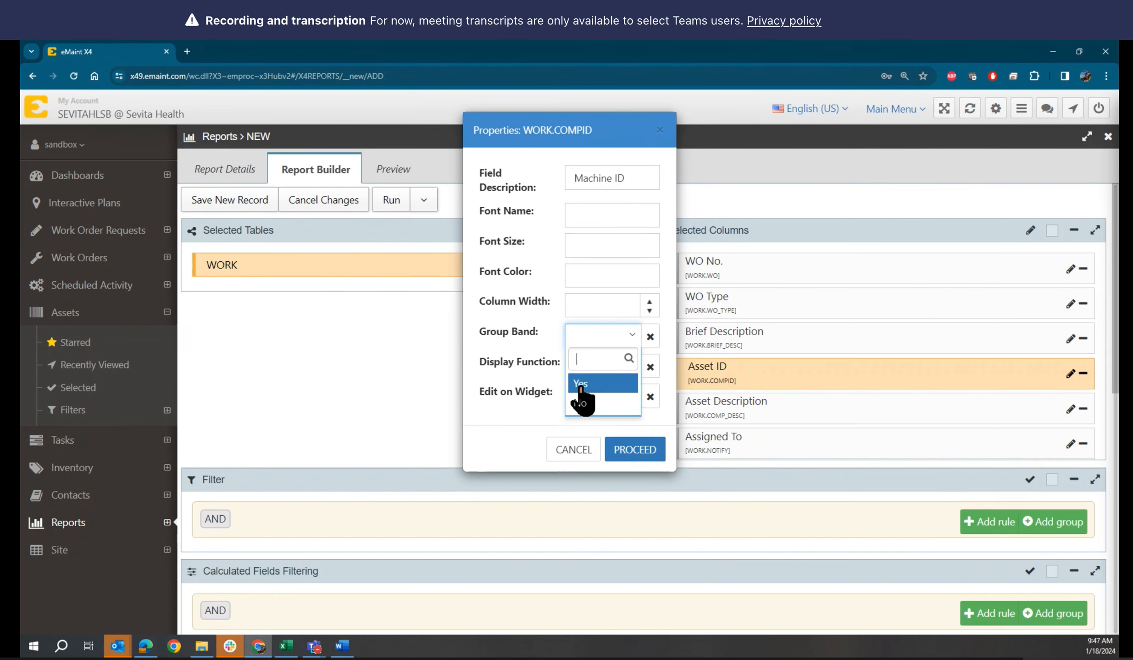
pyautogui.click(580, 386)
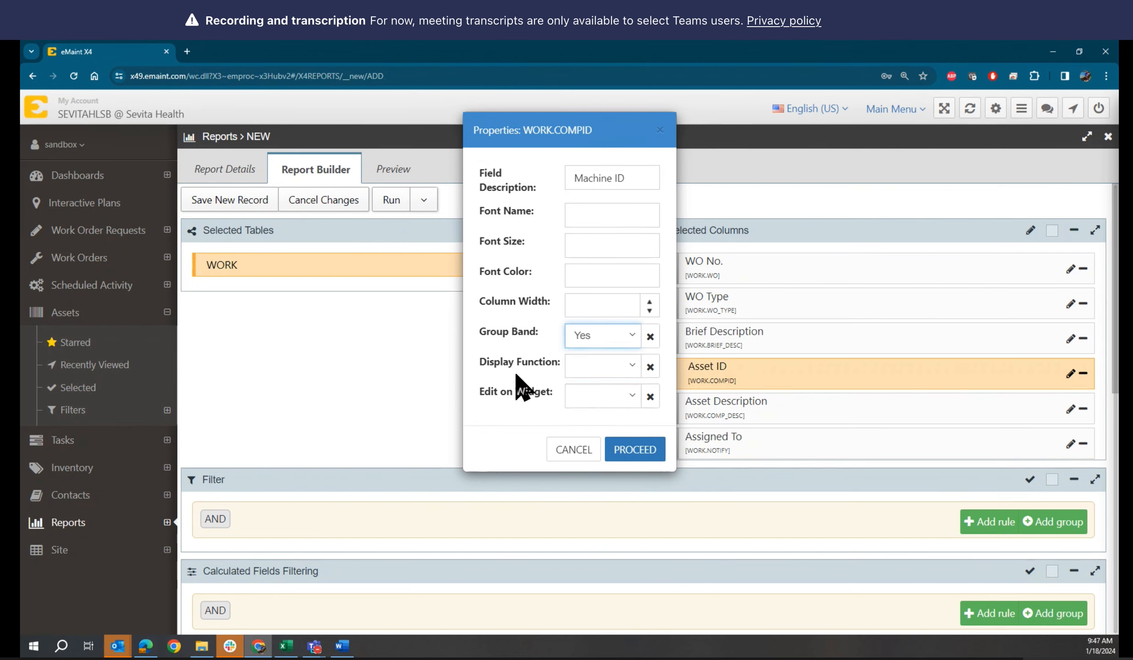
pyautogui.click(632, 366)
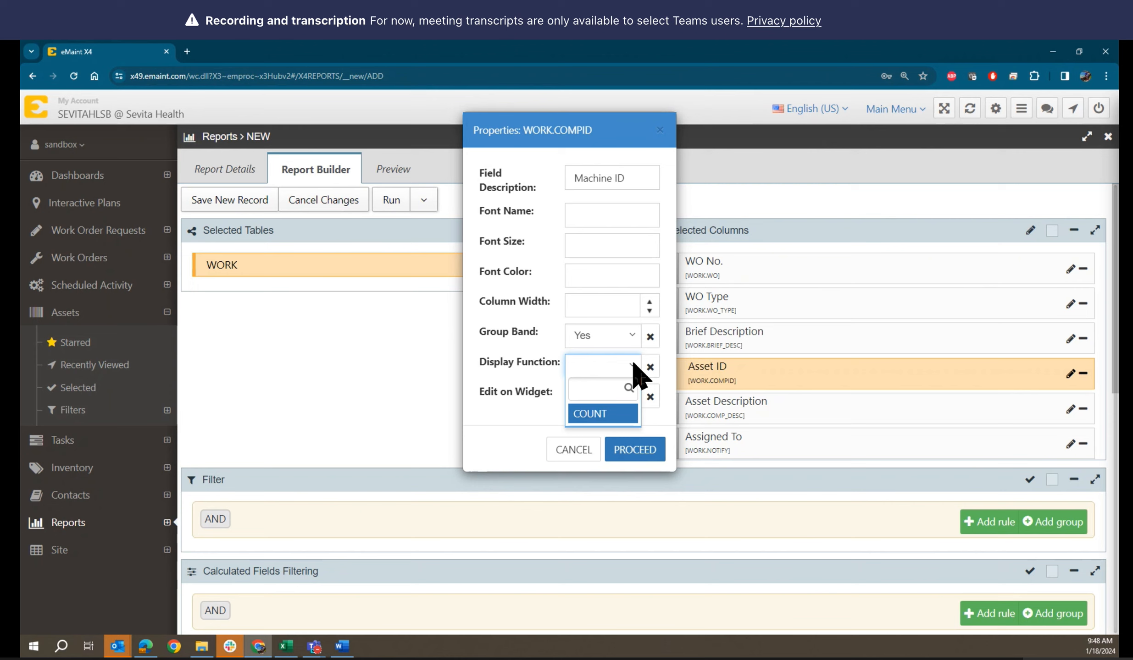
pyautogui.click(633, 363)
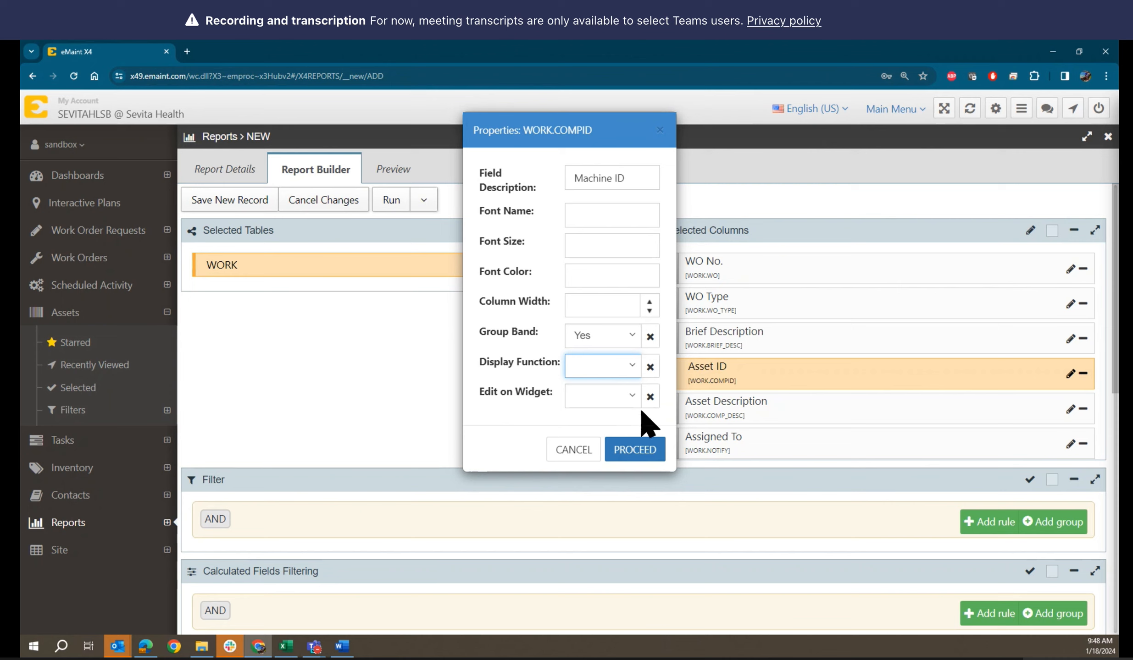
pyautogui.click(632, 396)
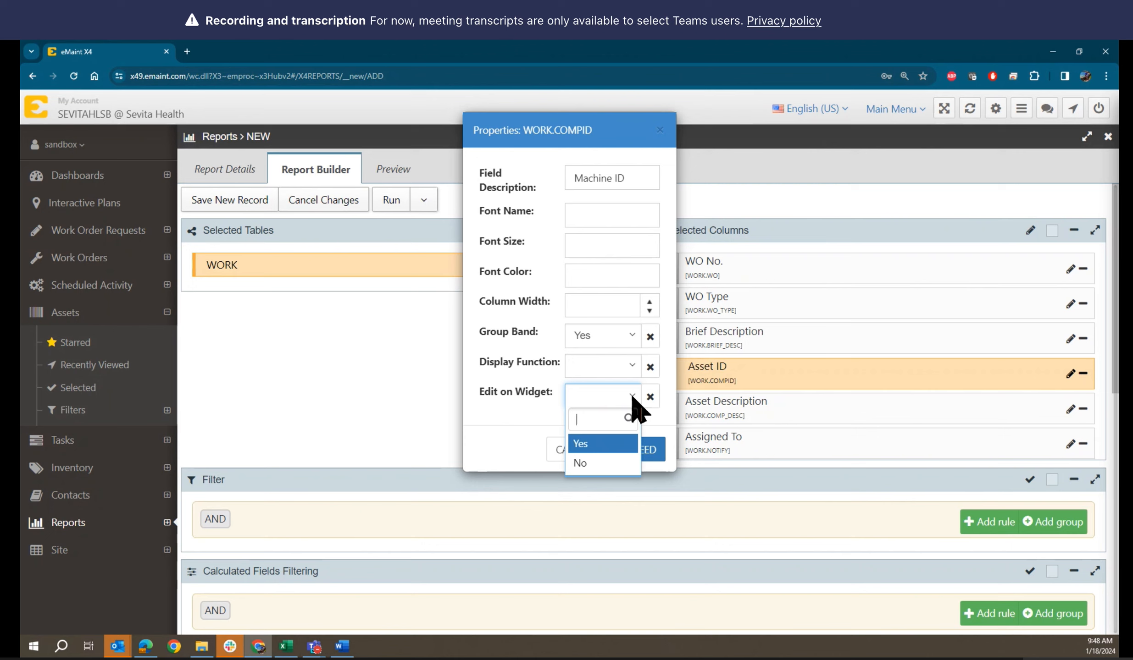
pyautogui.click(632, 397)
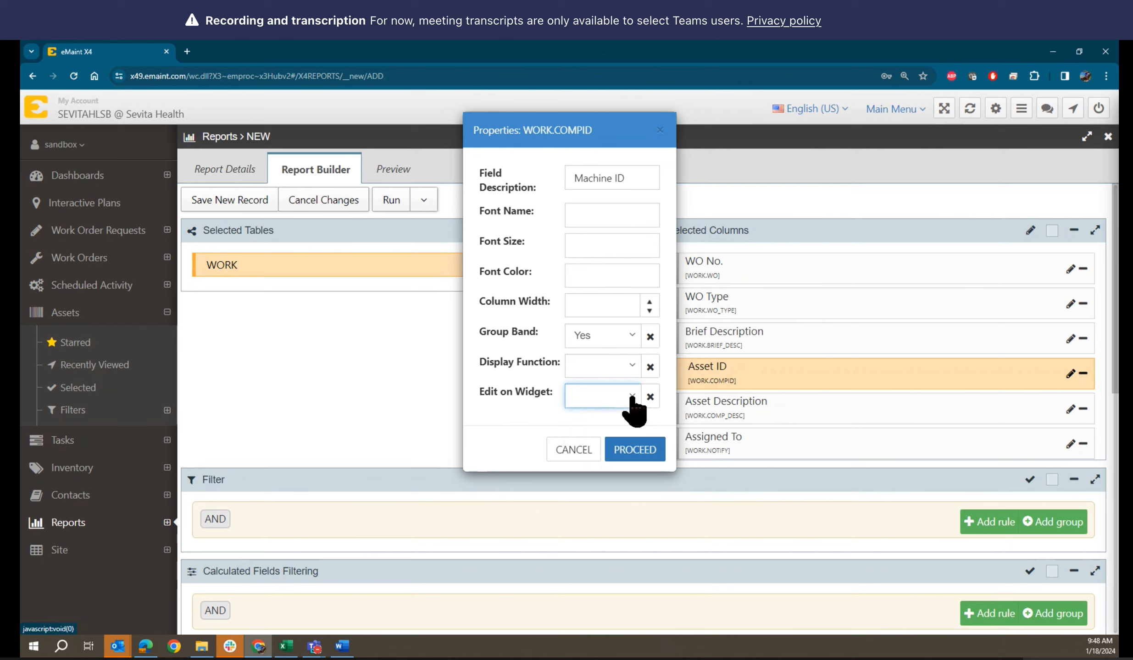
pyautogui.click(631, 451)
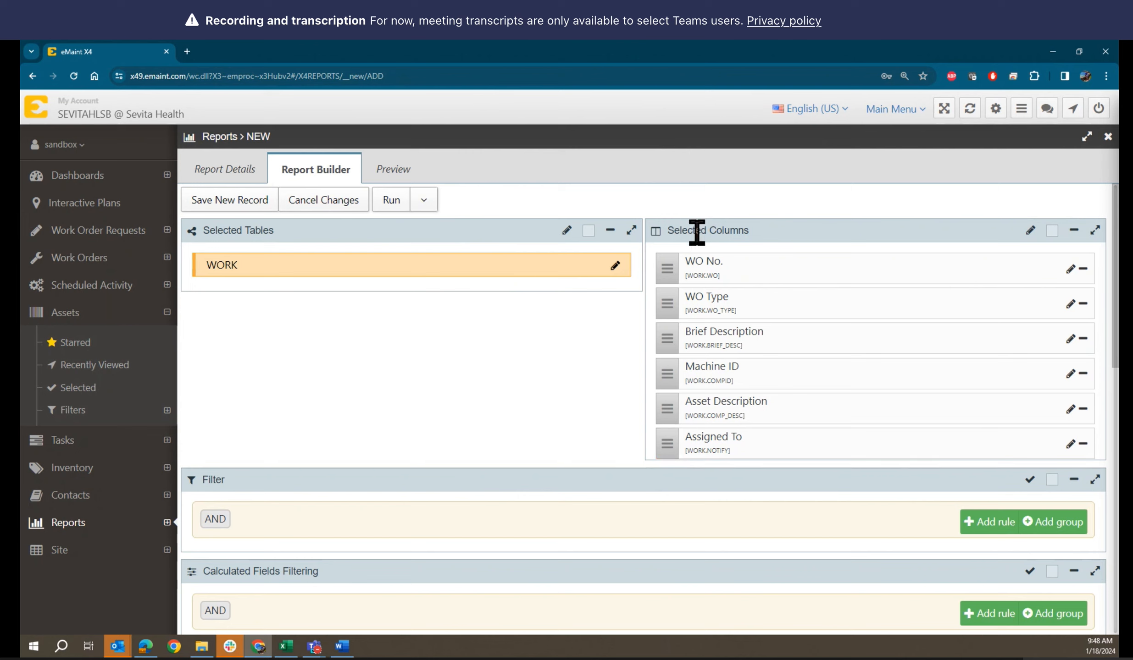
# Preview the report and scroll through its work orders grouped by Machine ID
pyautogui.click(391, 177)
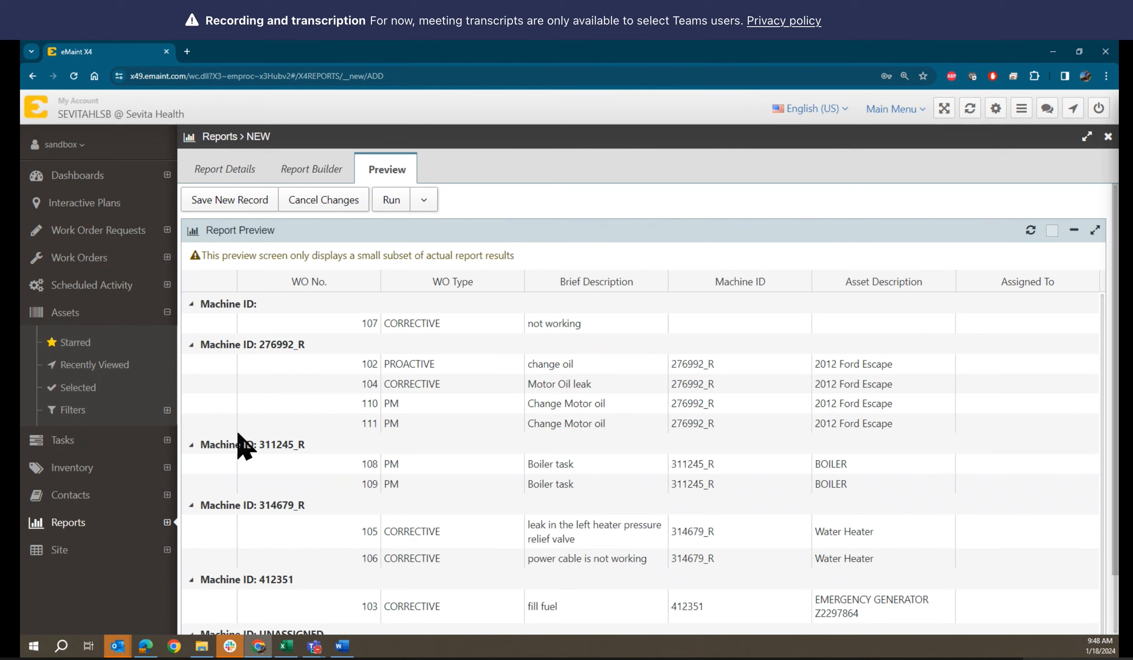
pyautogui.scroll(-1, 239, 435)
pyautogui.scroll(-1, 239, 435)
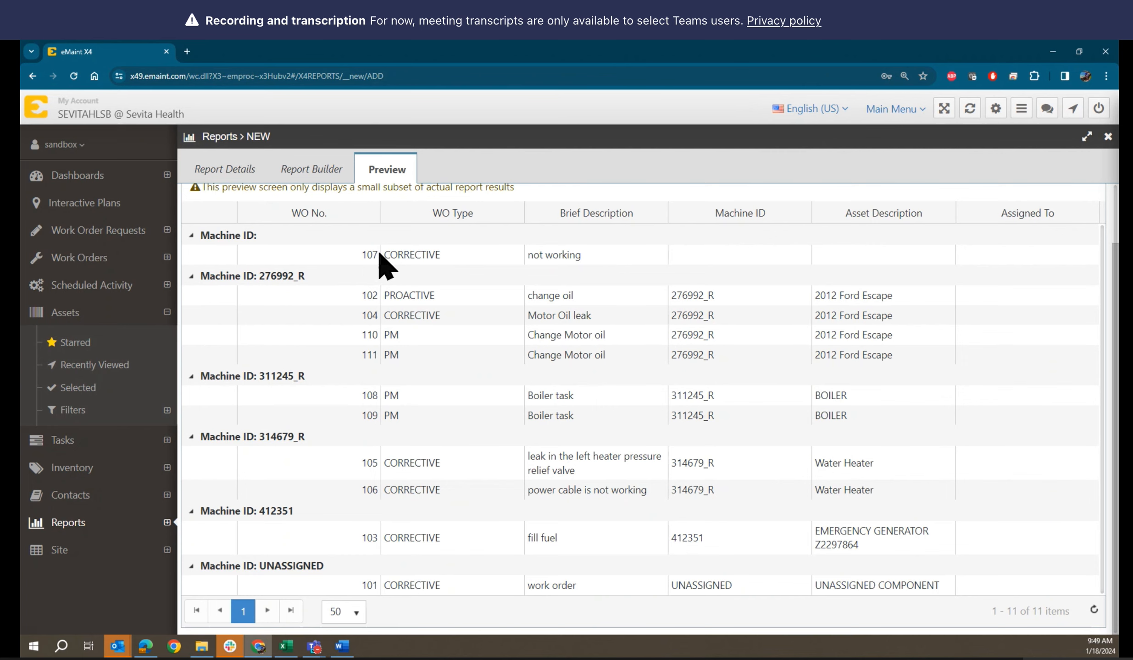
pyautogui.scroll(2, 380, 254)
pyautogui.scroll(-2, 380, 254)
pyautogui.scroll(2, 336, 447)
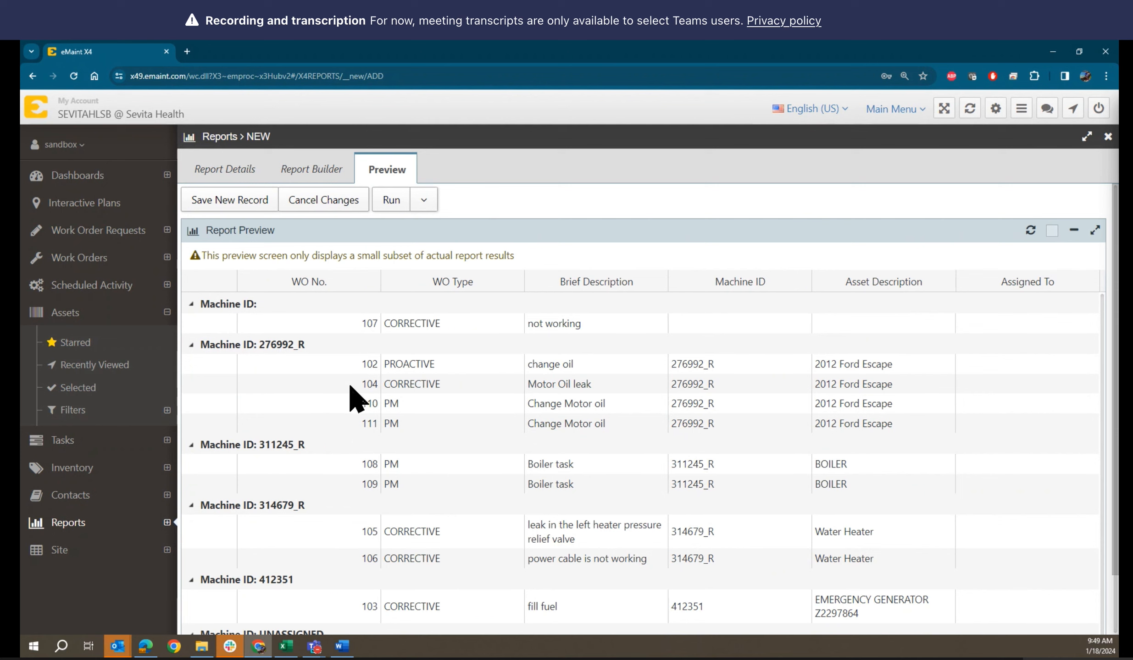
pyautogui.scroll(-2, 299, 357)
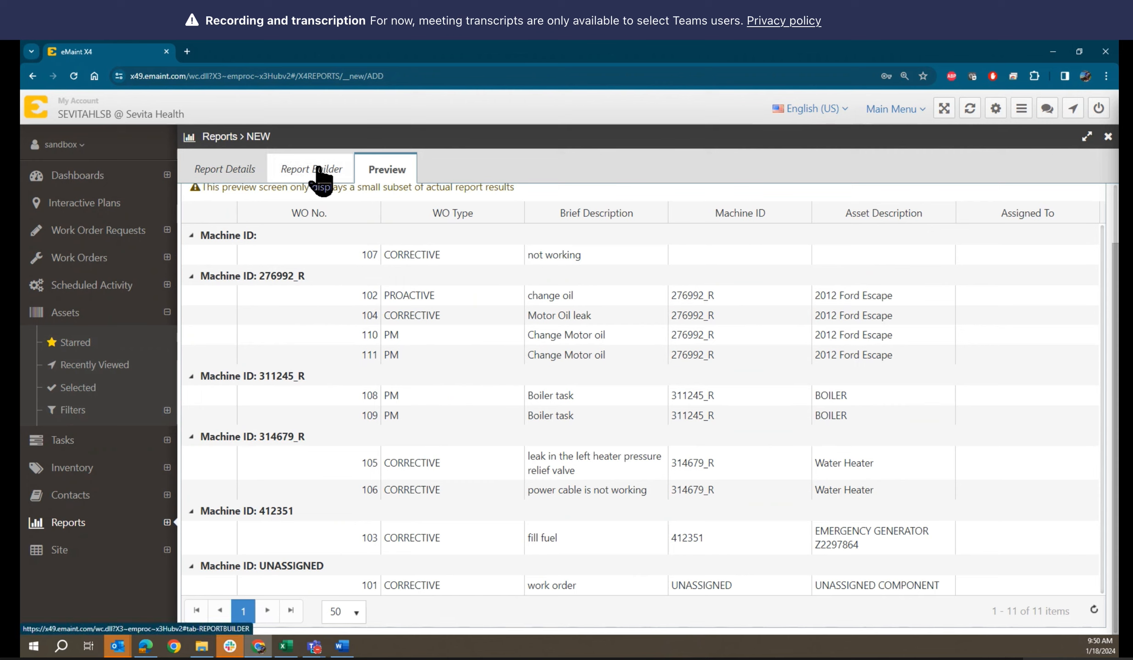
# Move between the details, builder and preview tabs, ending on the 11 work orders grouped by Machine ID
pyautogui.click(230, 174)
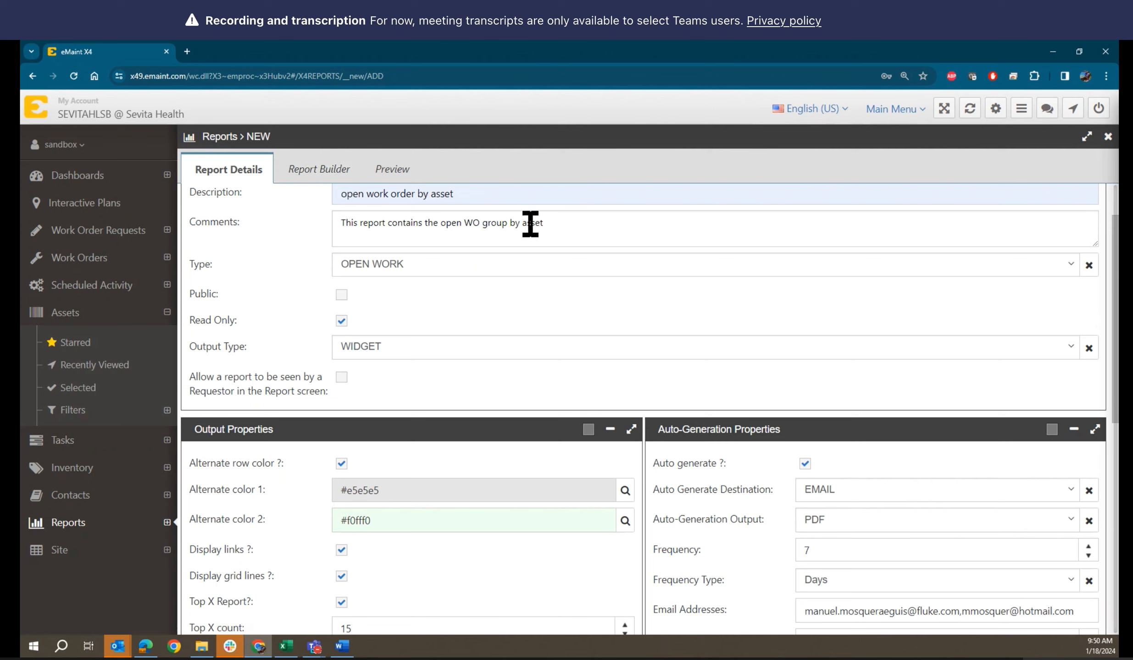
pyautogui.click(400, 182)
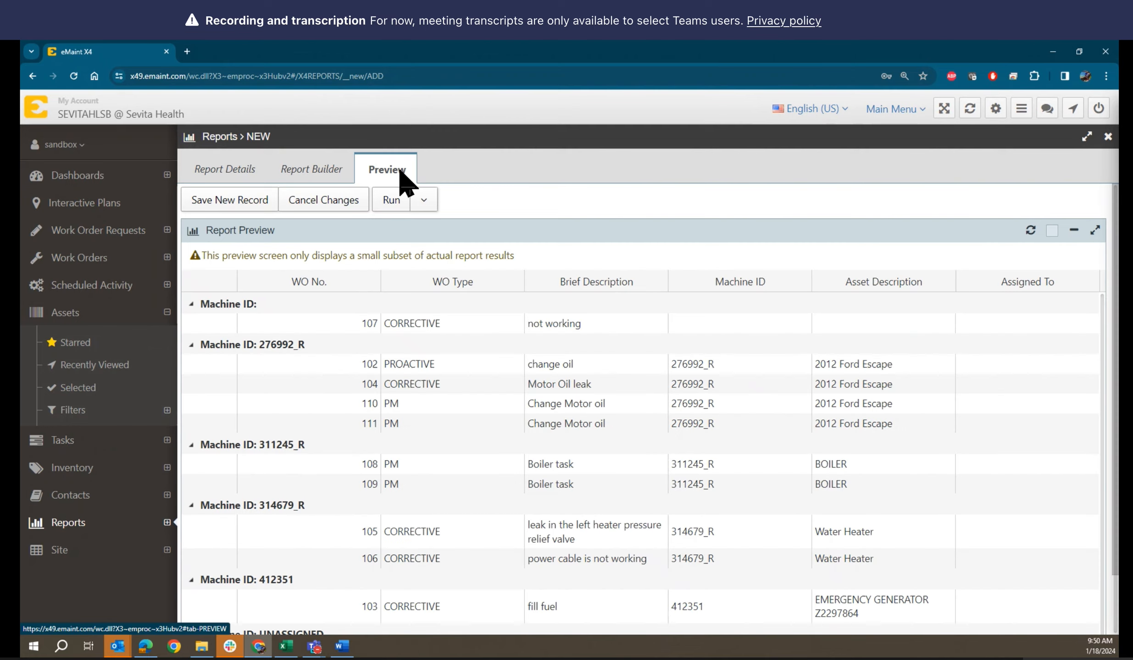
pyautogui.click(317, 181)
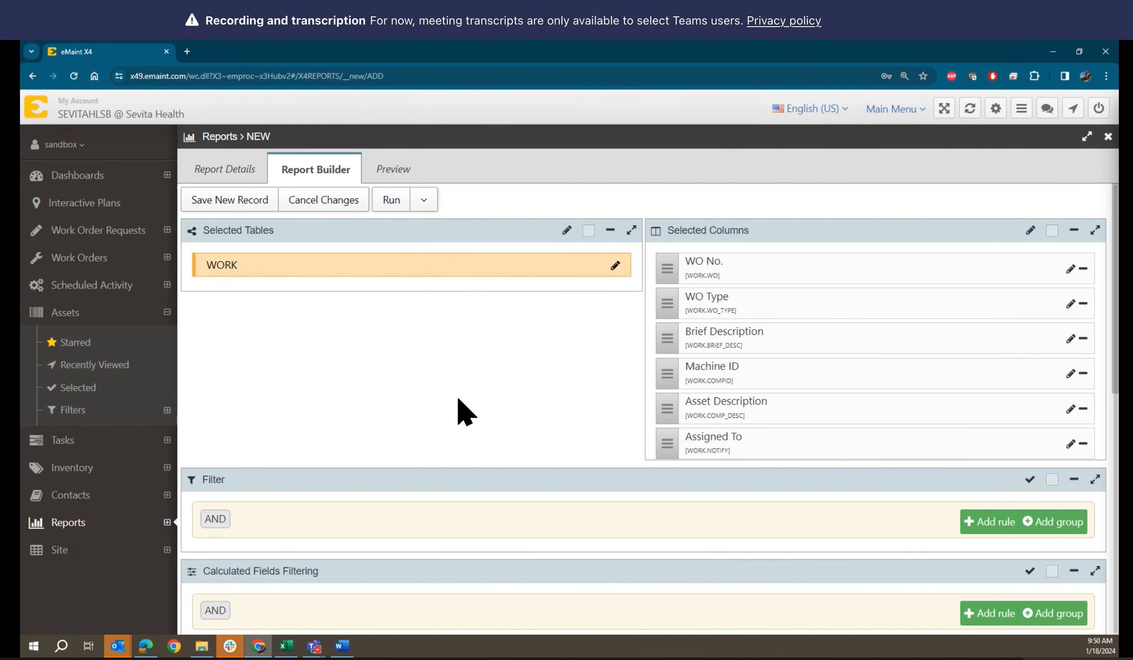
pyautogui.scroll(-1, 464, 413)
pyautogui.scroll(-1, 463, 412)
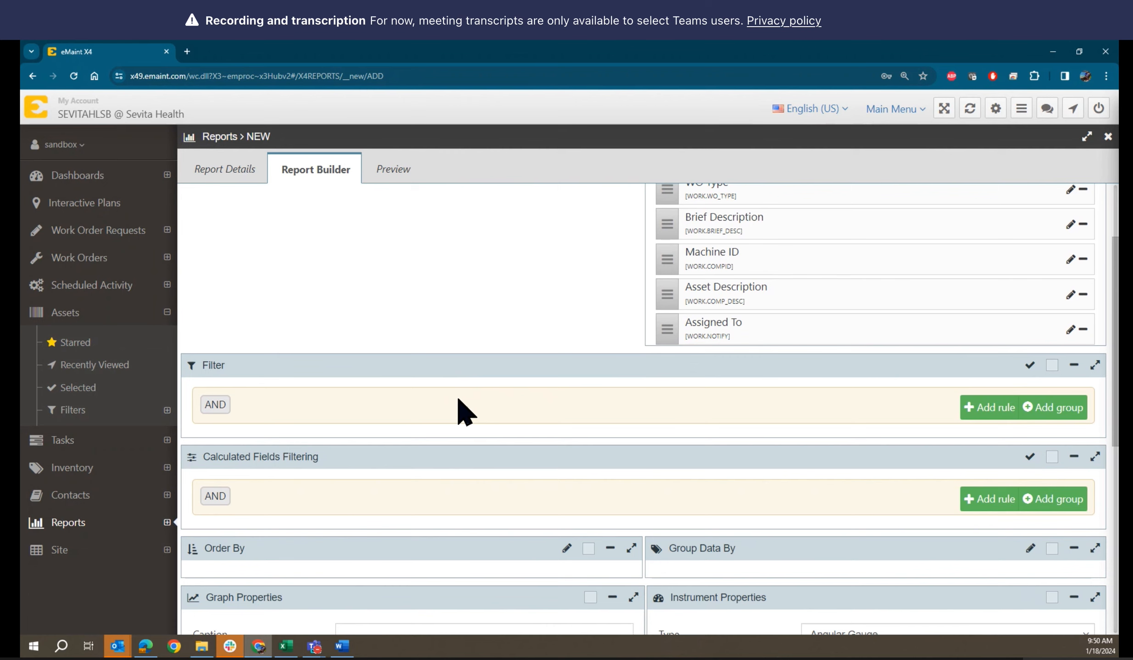
pyautogui.scroll(2, 463, 413)
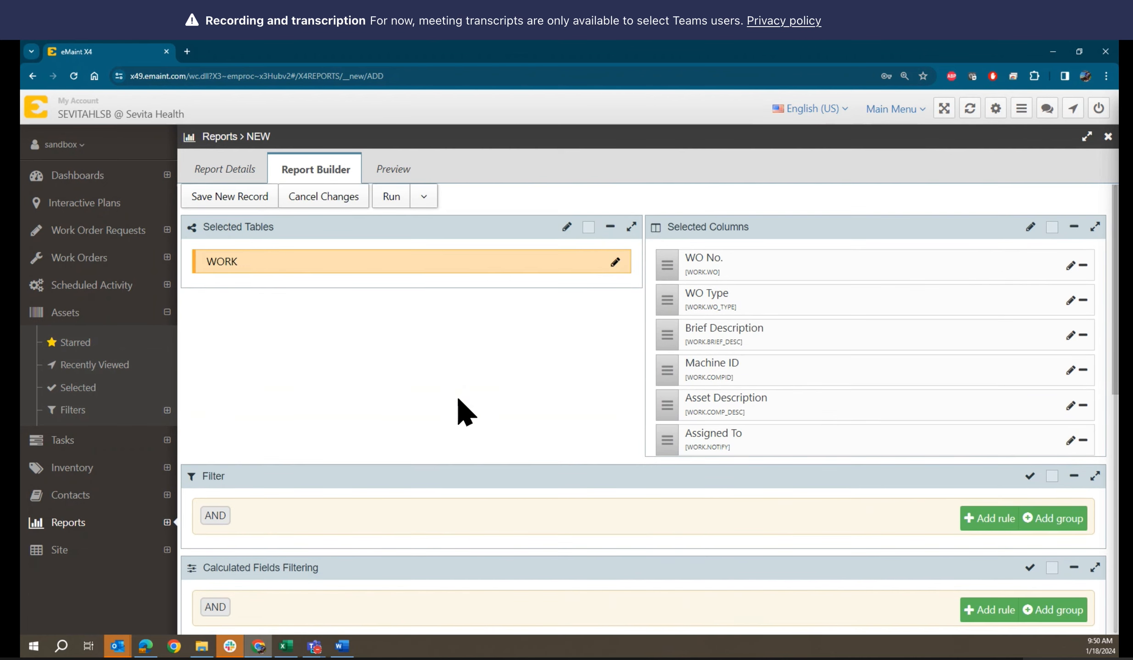
pyautogui.scroll(-3, 458, 408)
pyautogui.scroll(3, 466, 399)
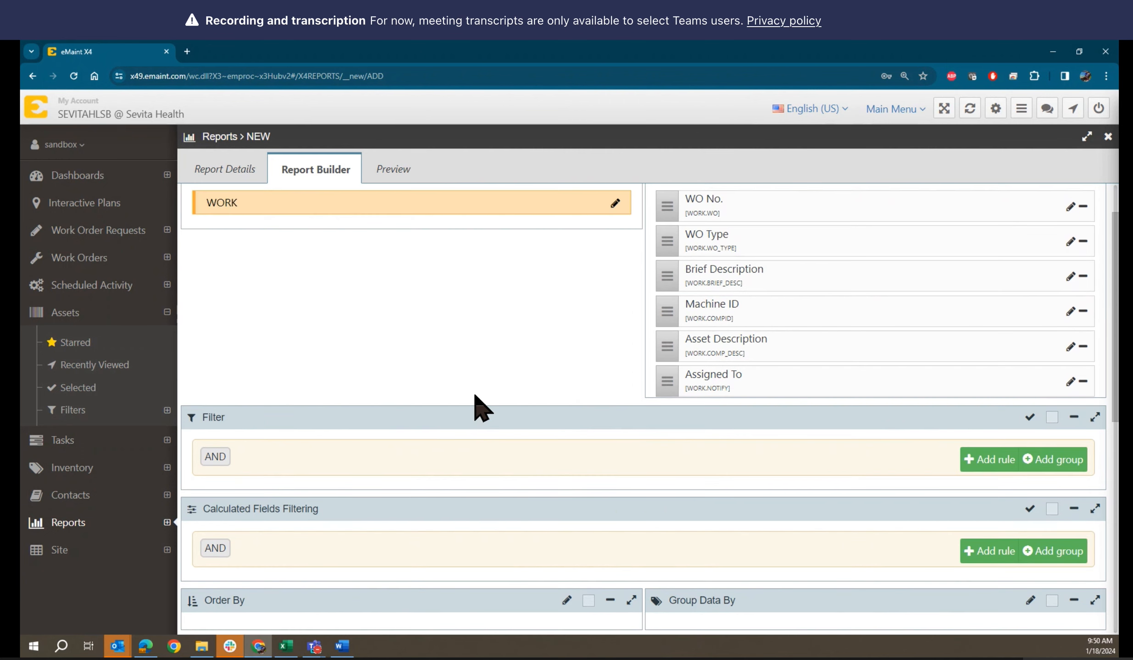
pyautogui.scroll(-2, 472, 403)
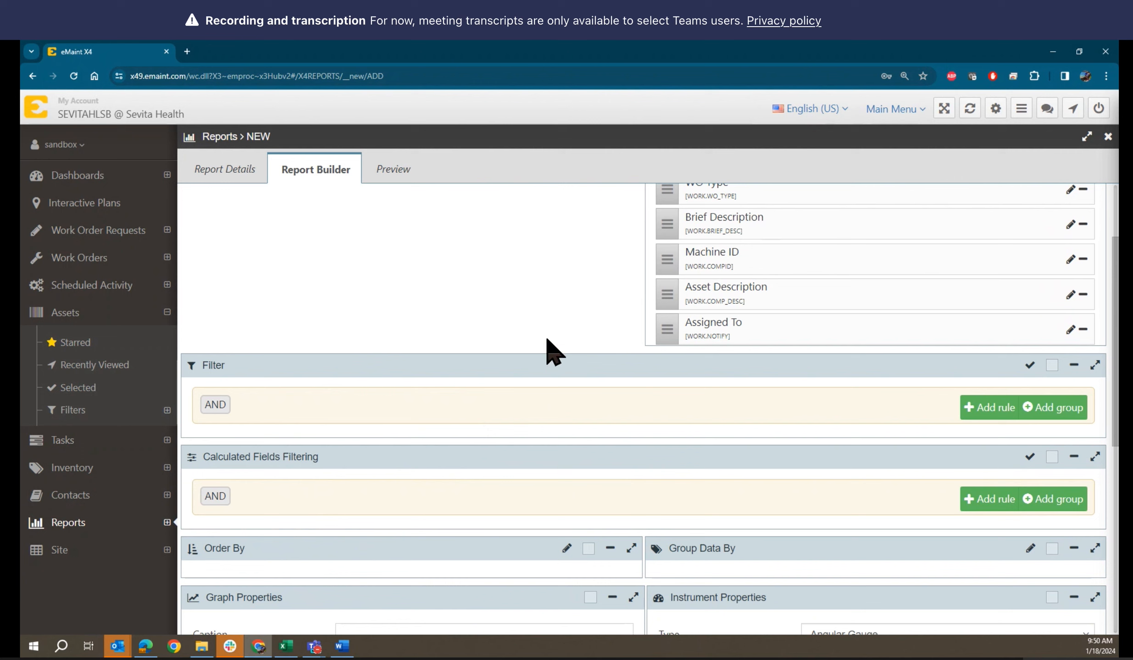
pyautogui.click(394, 172)
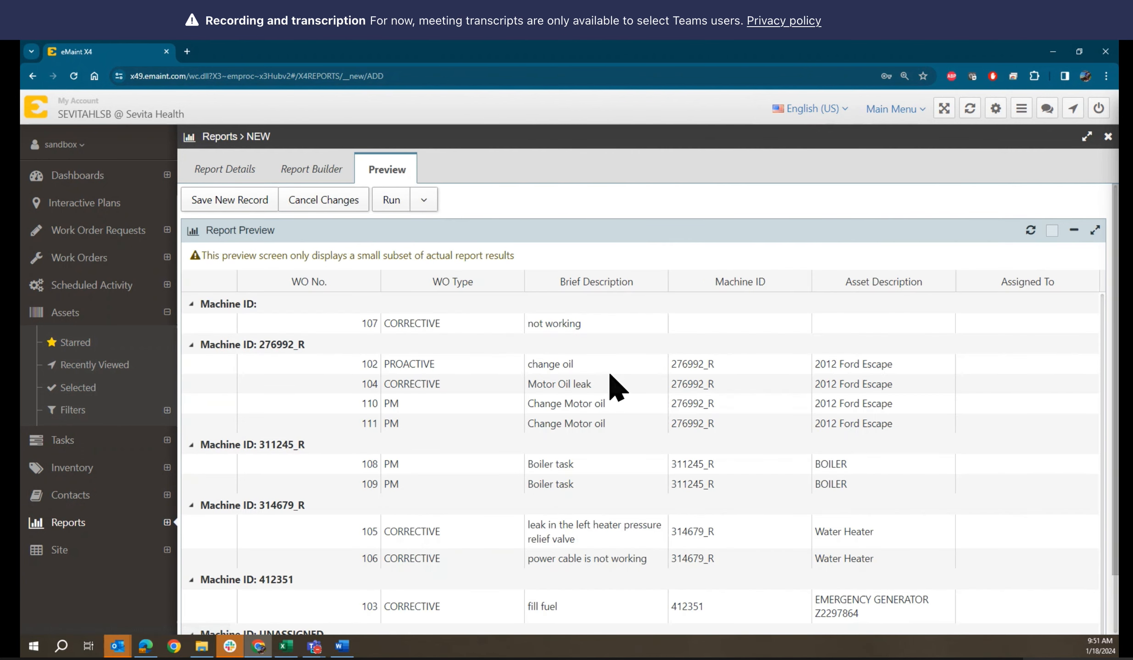
pyautogui.scroll(-2, 617, 387)
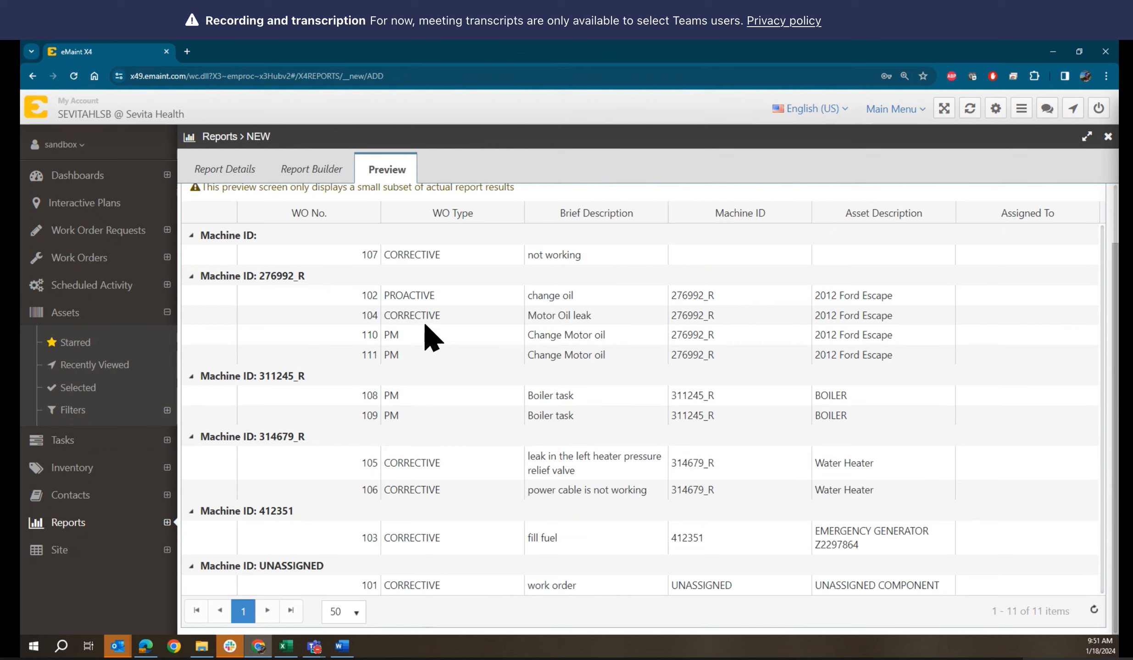
# Add a filter rule on WO Type, keeping match-all, and open its operator list showing Is equal to
pyautogui.click(314, 179)
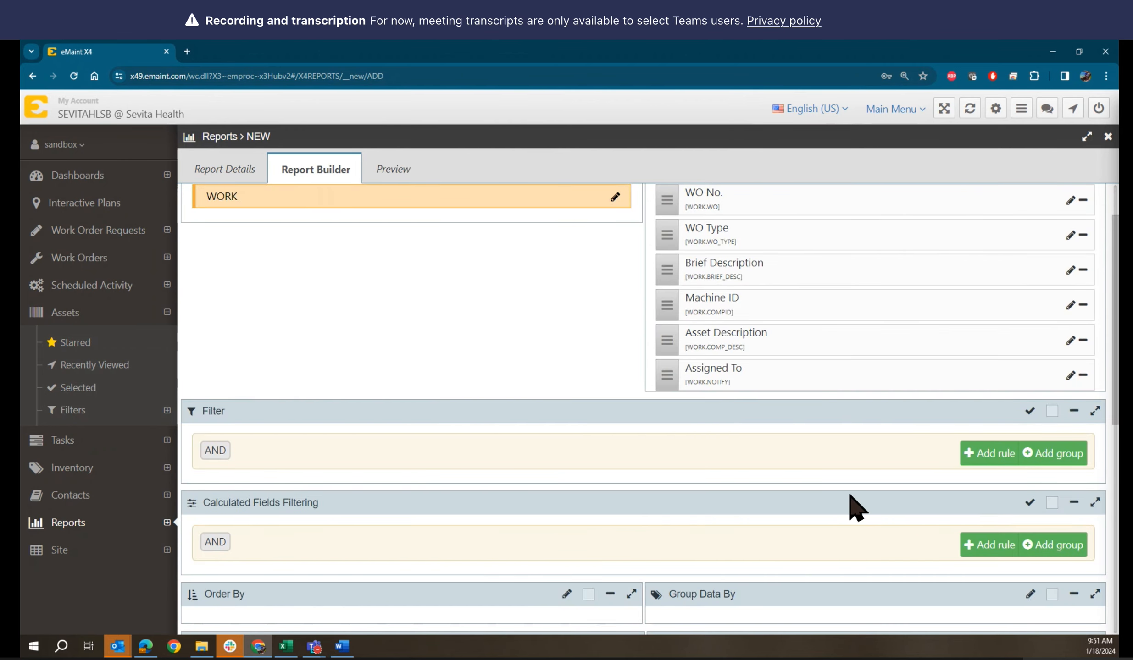
pyautogui.click(990, 455)
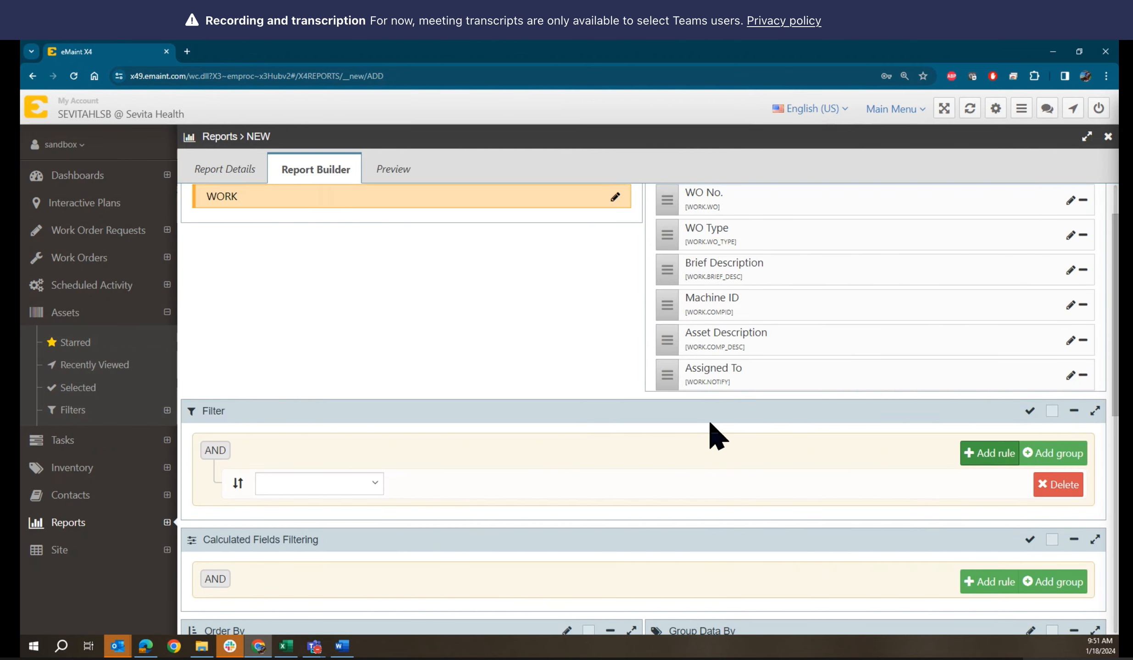
pyautogui.scroll(-3, 716, 436)
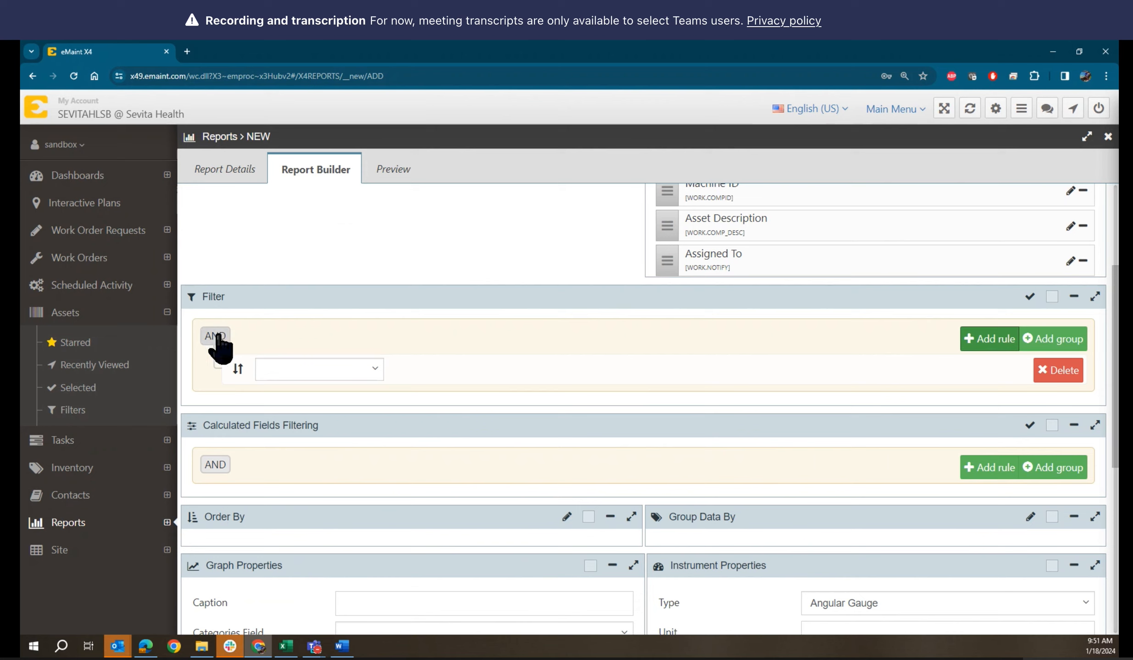
pyautogui.click(216, 338)
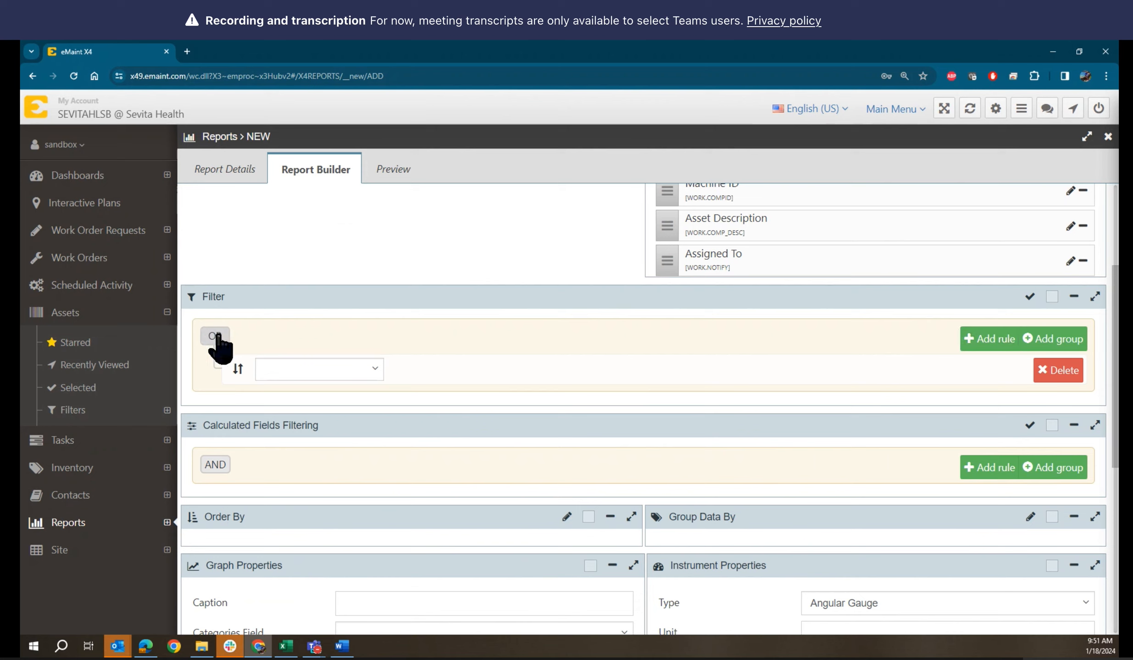
pyautogui.click(216, 337)
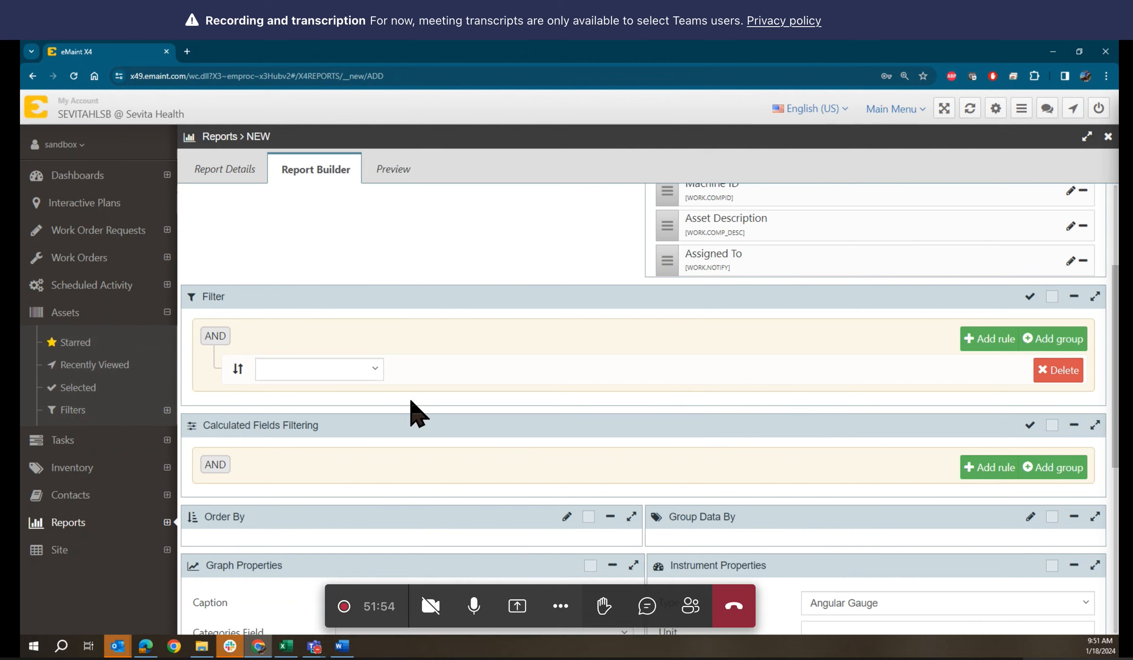
pyautogui.click(375, 379)
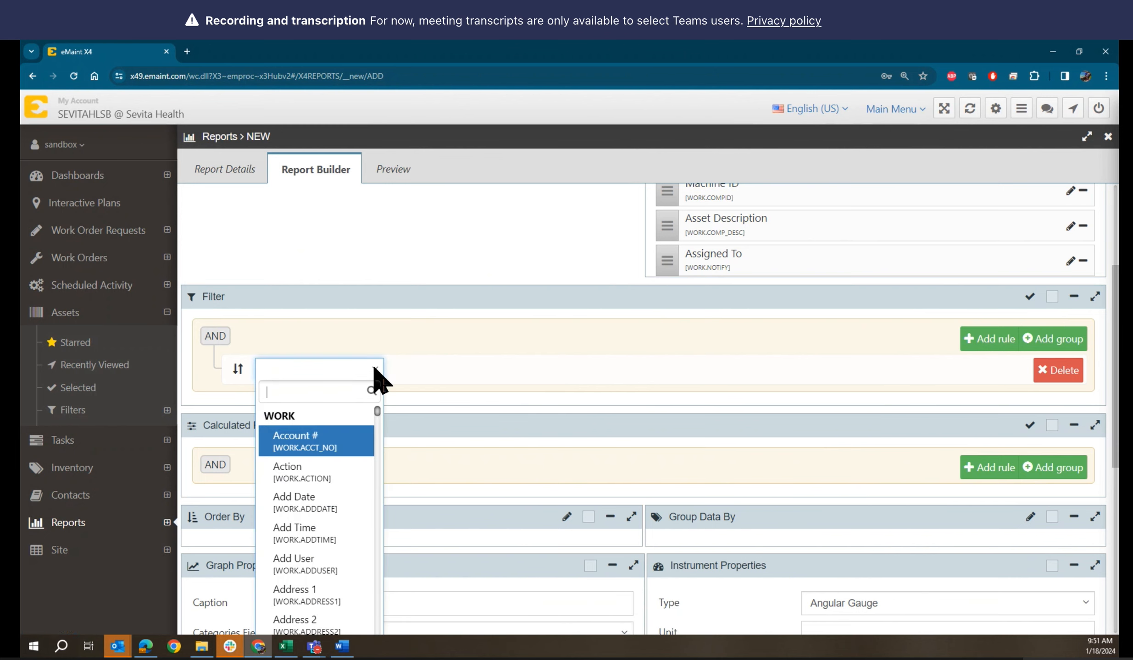
pyautogui.write('ty')
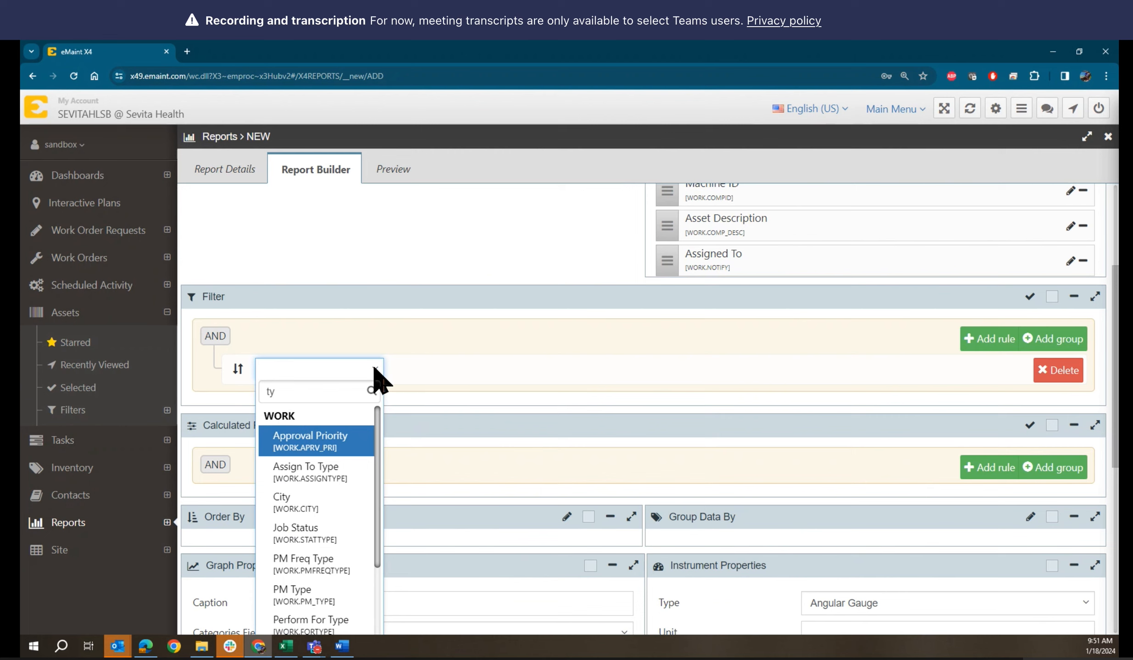
pyautogui.write('p')
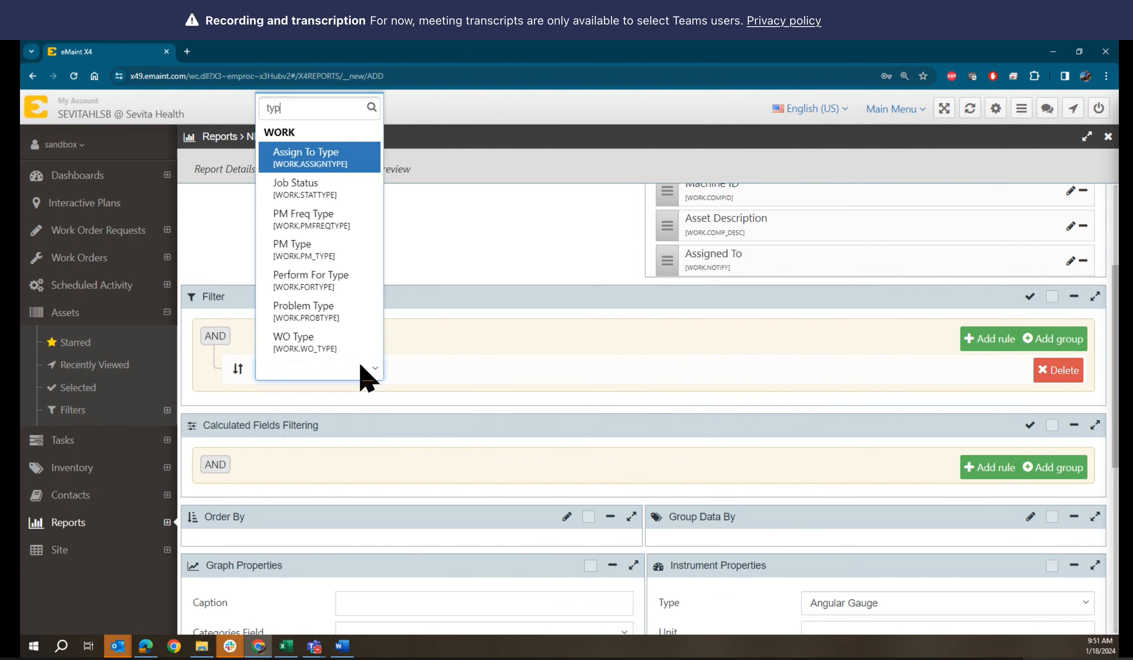
pyautogui.click(307, 343)
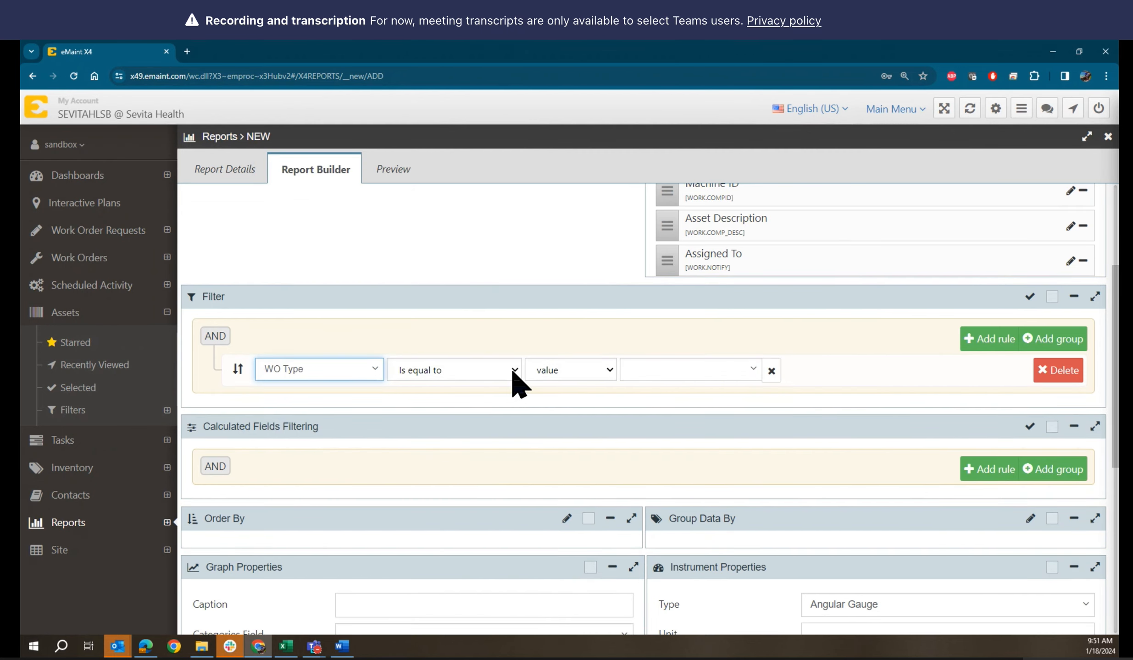
pyautogui.click(516, 369)
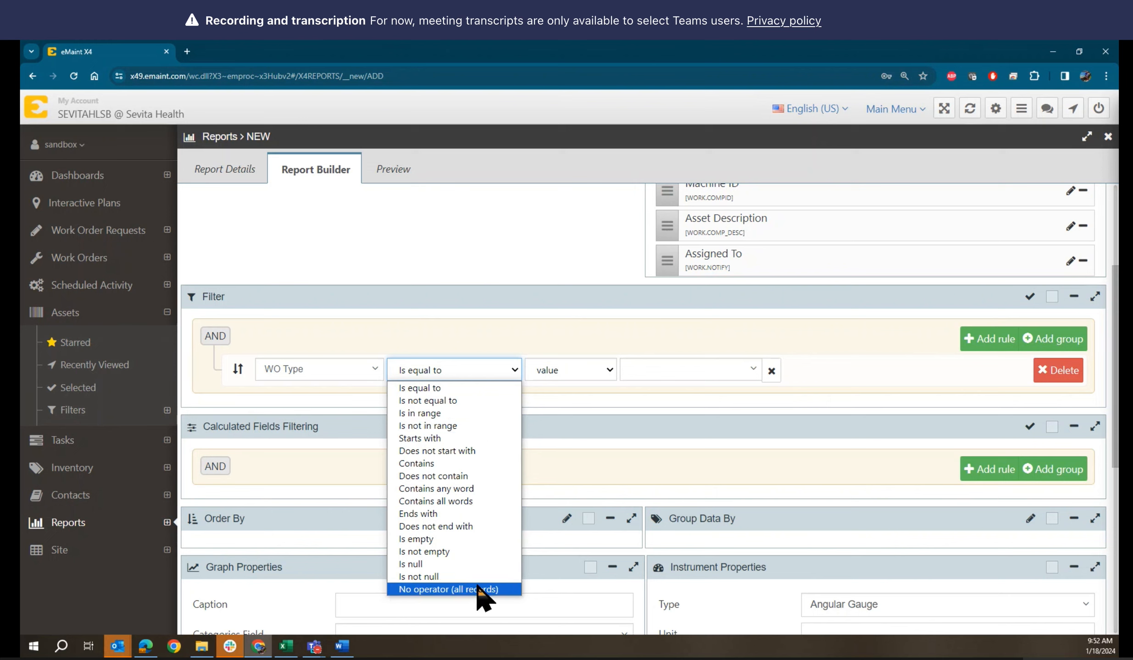
# Set the WO Type filter rule to 'Is equal to' the fixed value CORRECTIVE
pyautogui.click(498, 332)
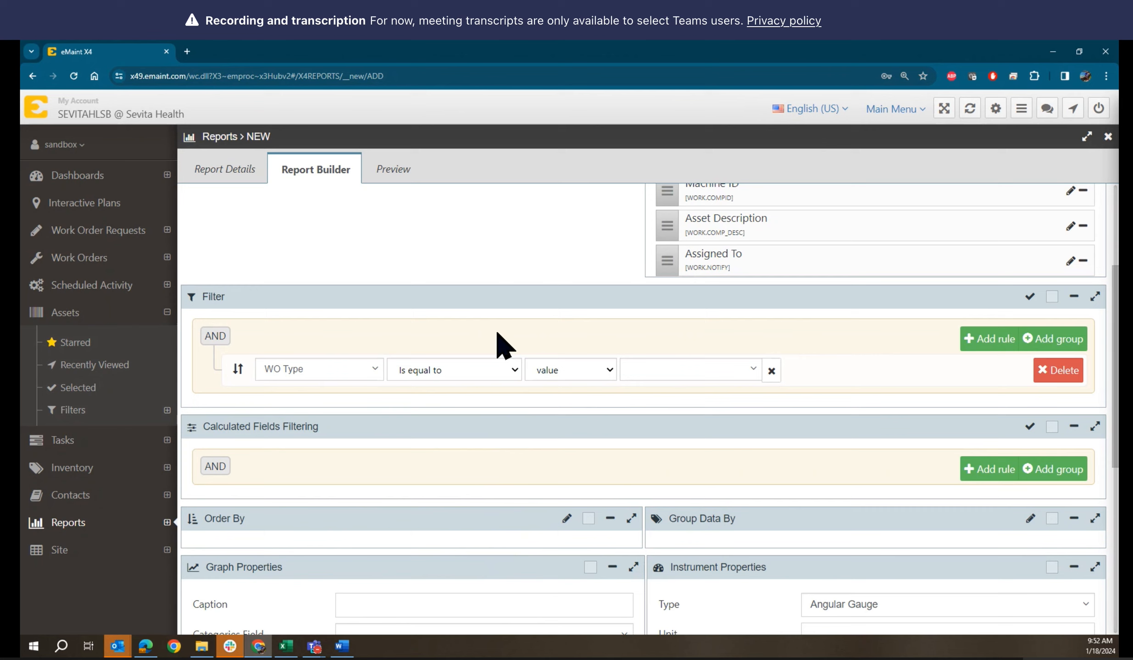
pyautogui.click(610, 371)
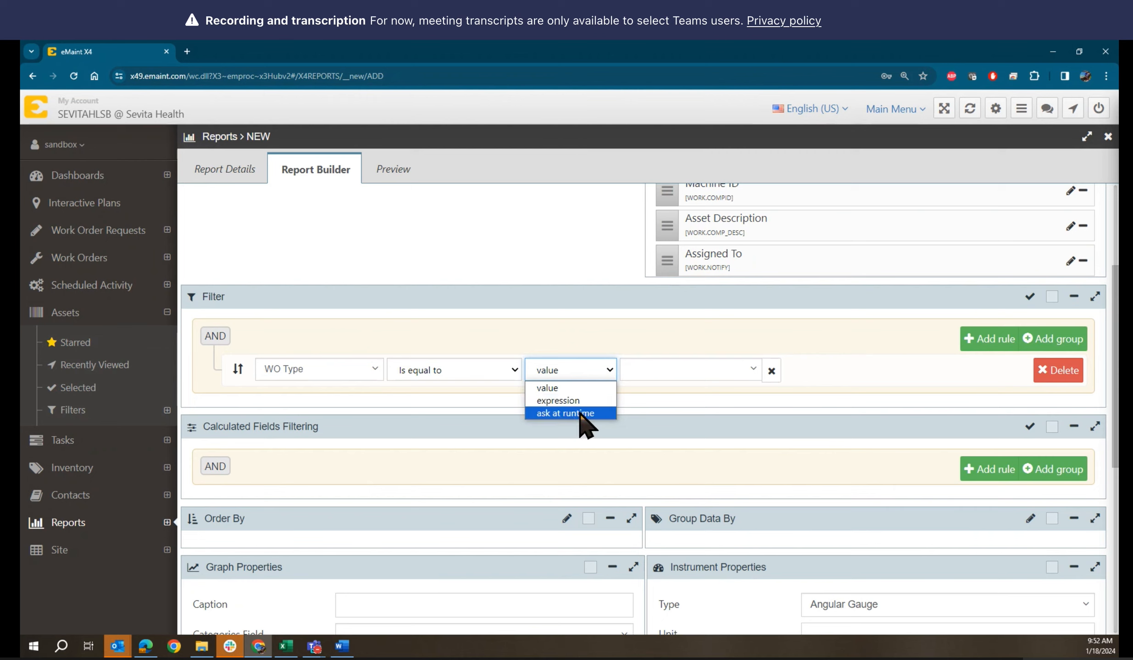
pyautogui.click(601, 338)
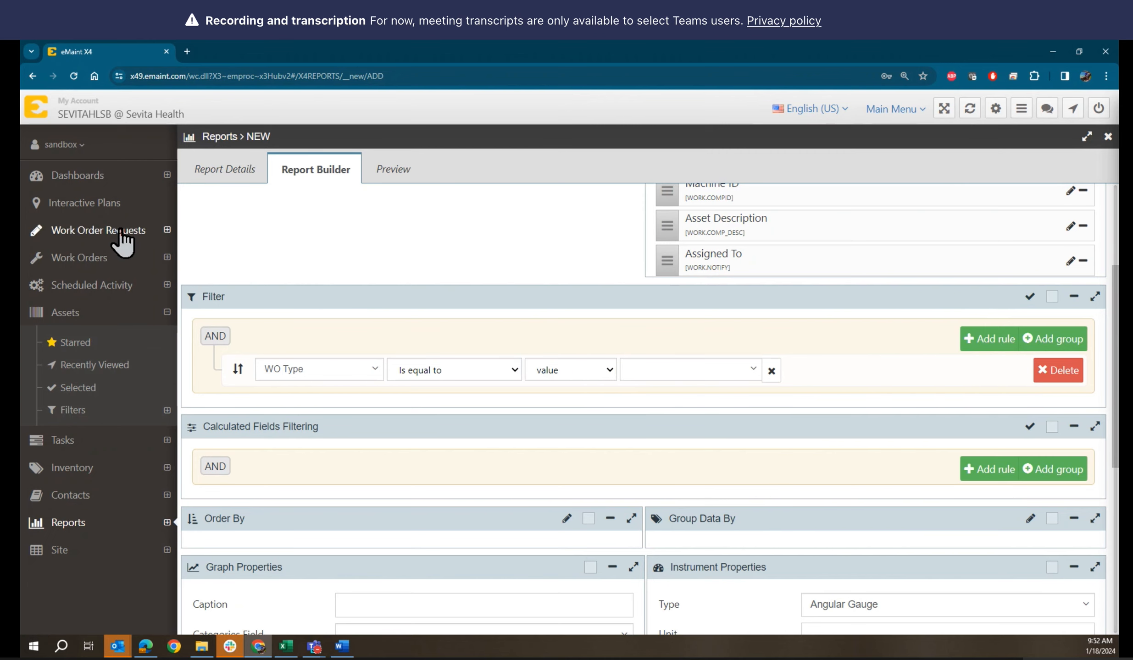
pyautogui.scroll(4, 404, 257)
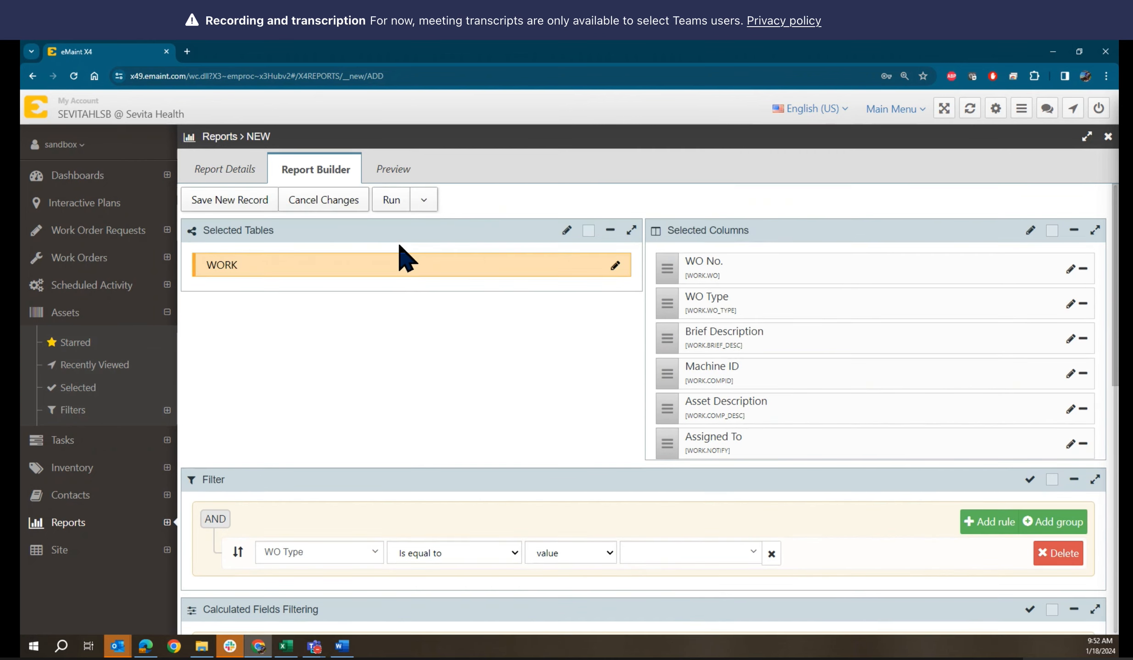
pyautogui.click(391, 202)
pyautogui.scroll(-3, 542, 384)
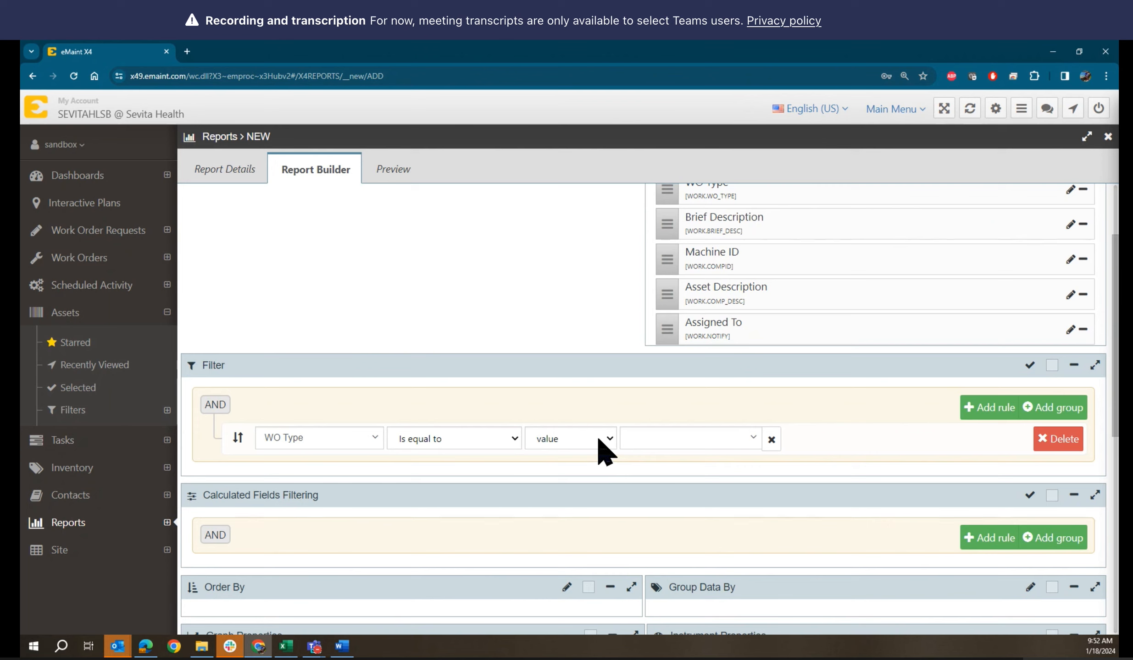
pyautogui.click(752, 439)
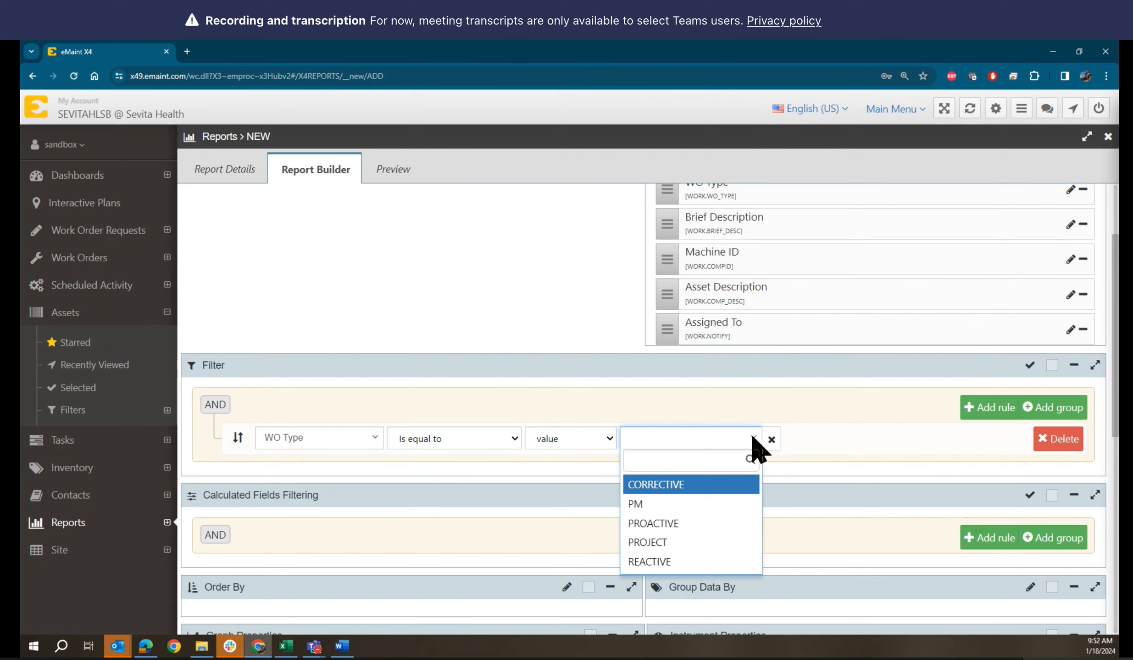
pyautogui.click(665, 491)
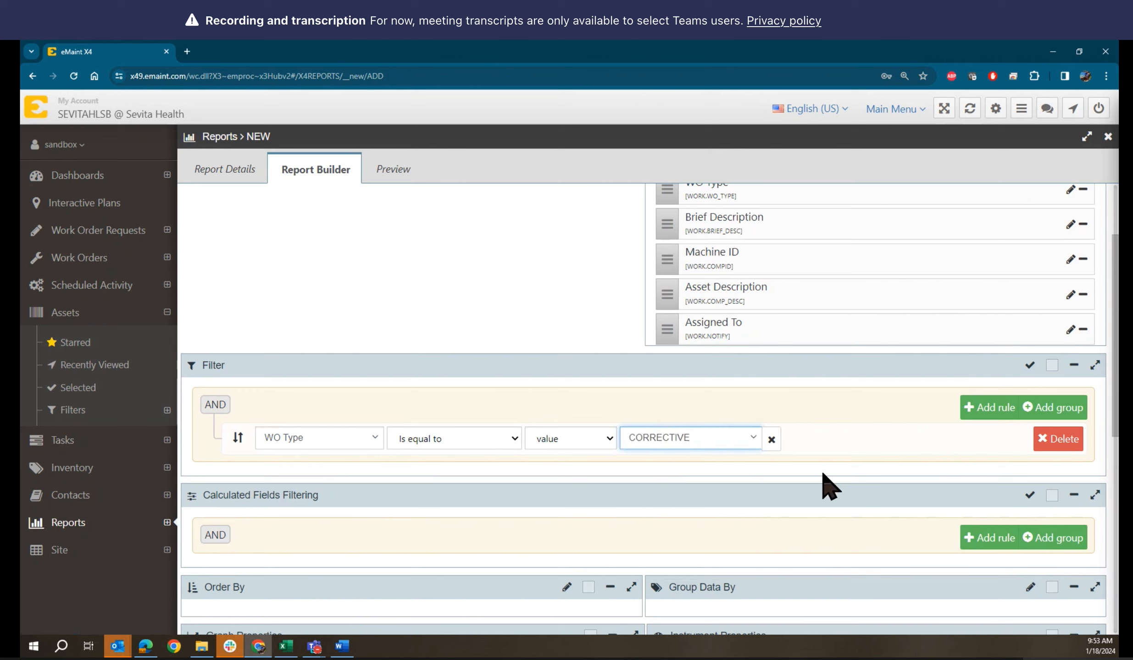
pyautogui.scroll(3, 829, 487)
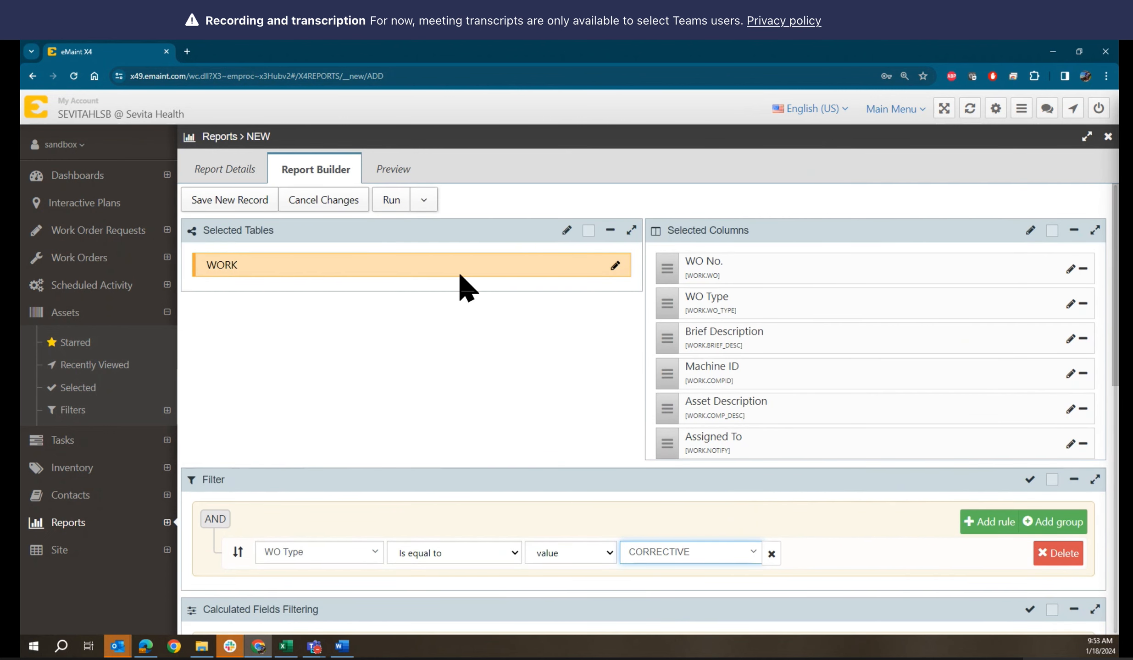
# Preview the report, now listing only the 6 CORRECTIVE work orders by Machine ID
pyautogui.click(394, 171)
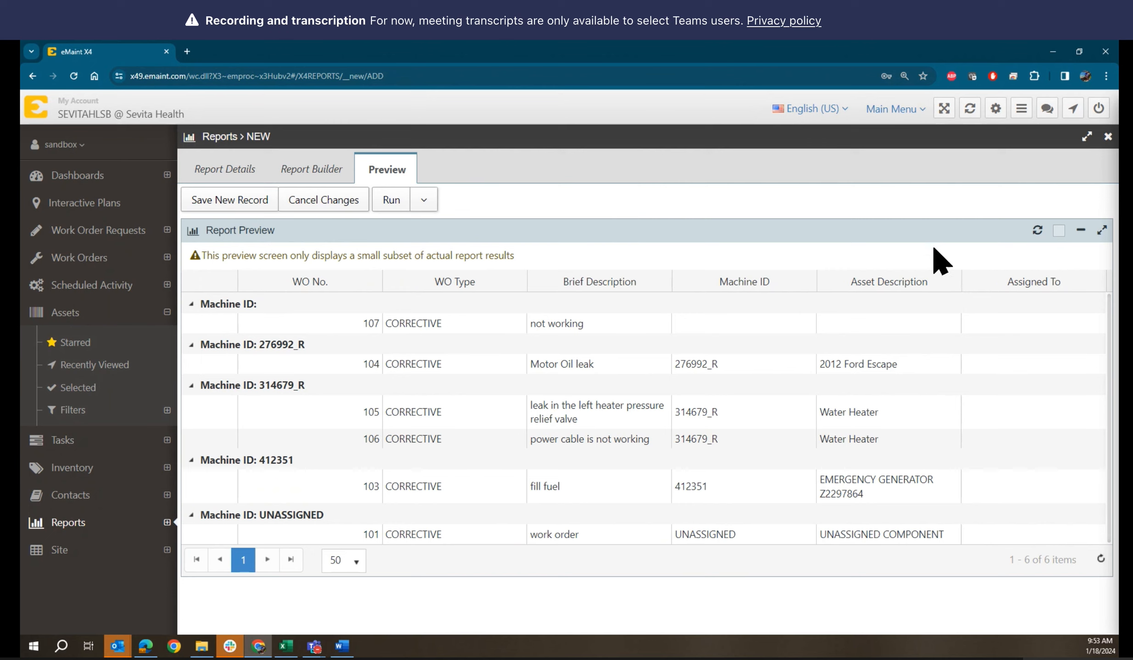
# Back in Report Builder, add a second filter rule and then remove it, keeping only the WO Type rule
pyautogui.click(298, 172)
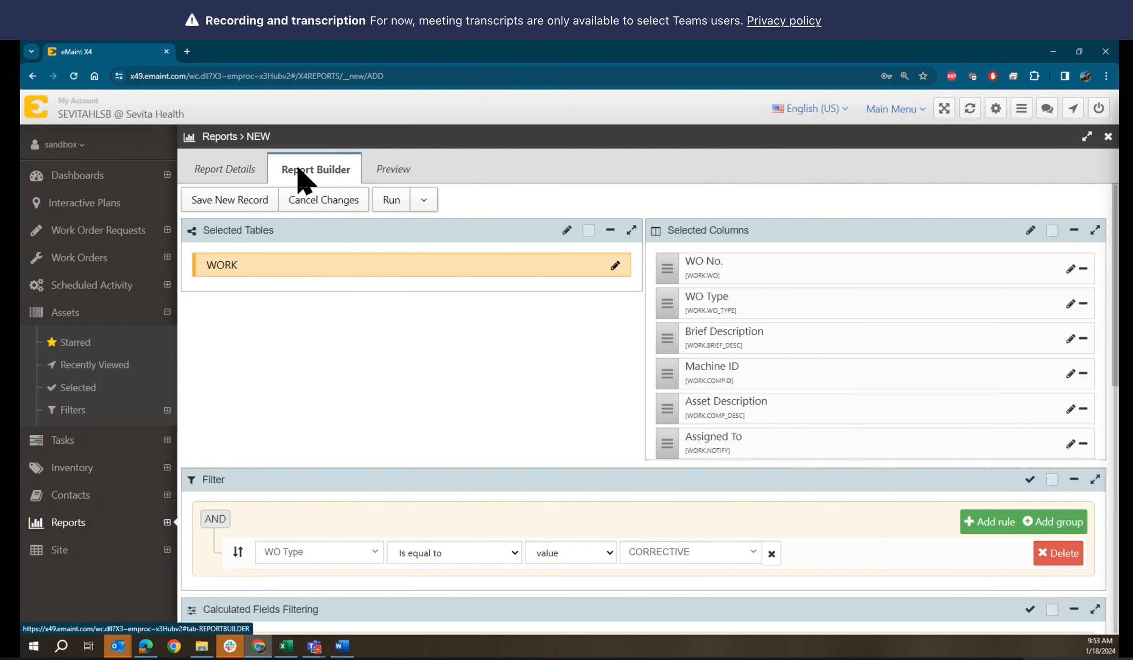
pyautogui.scroll(-2, 395, 475)
pyautogui.scroll(-3, 394, 475)
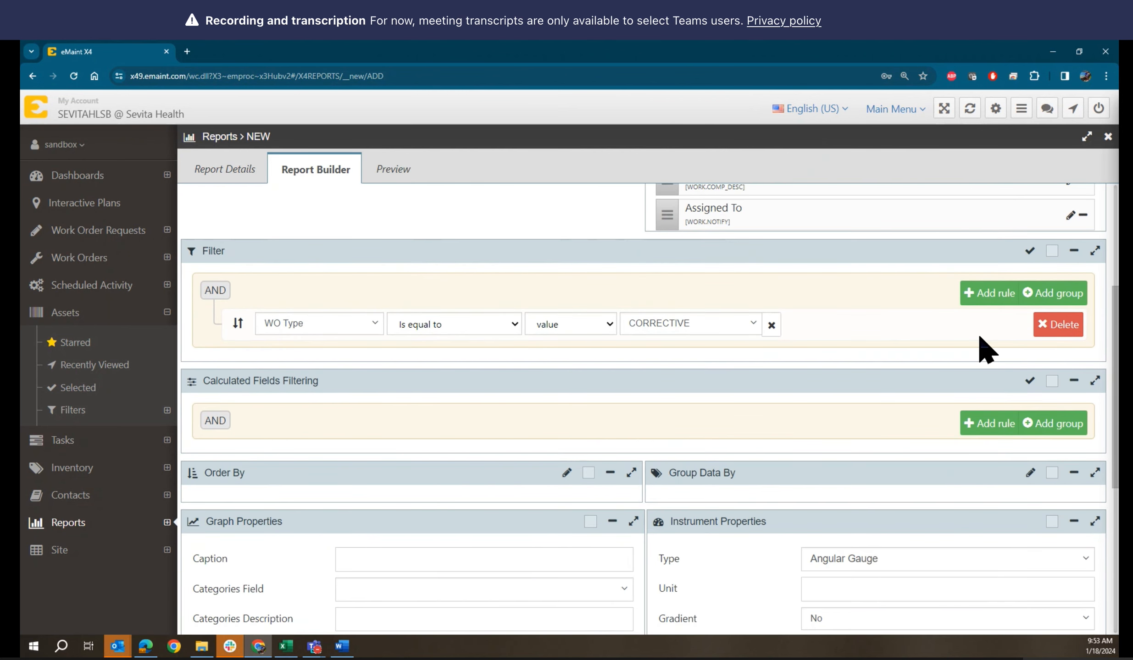
pyautogui.click(988, 295)
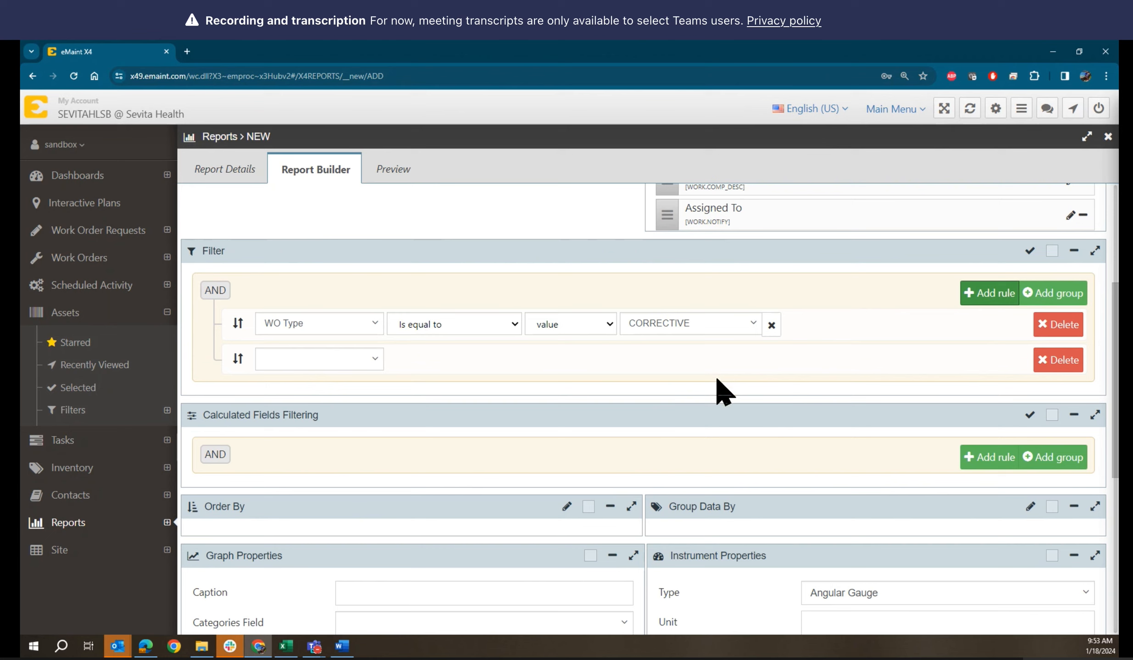
pyautogui.click(1044, 362)
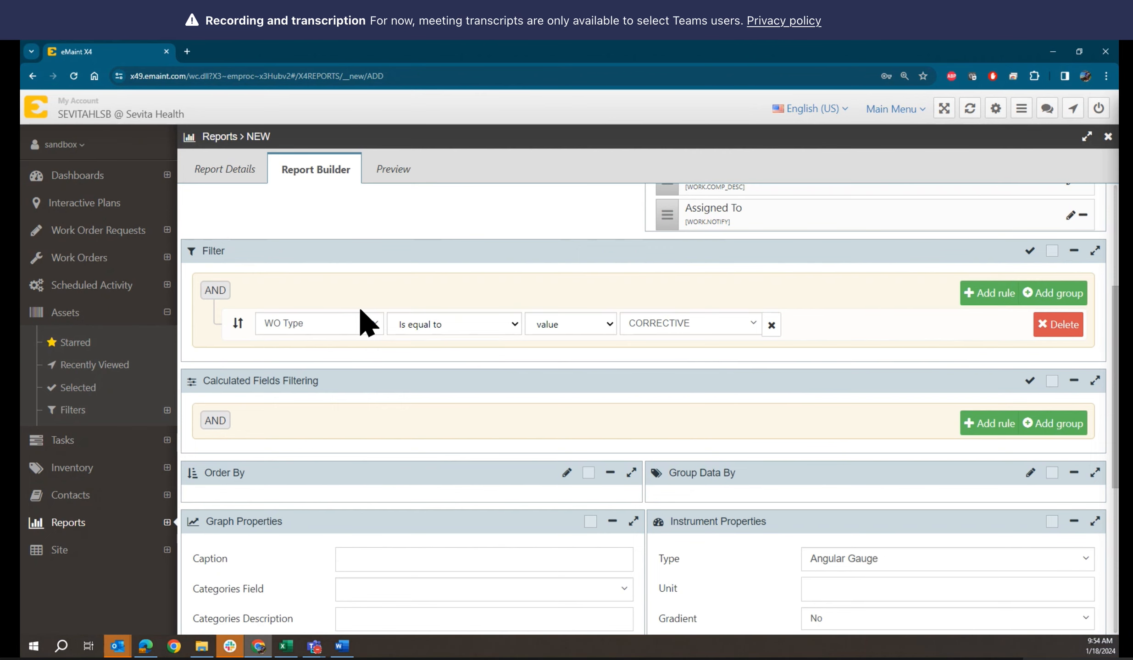
# Preview the CORRECTIVE work orders under Machine IDs 276992_R, 314679_R, 412351, UNASSIGNED and blank
pyautogui.scroll(-3, 361, 311)
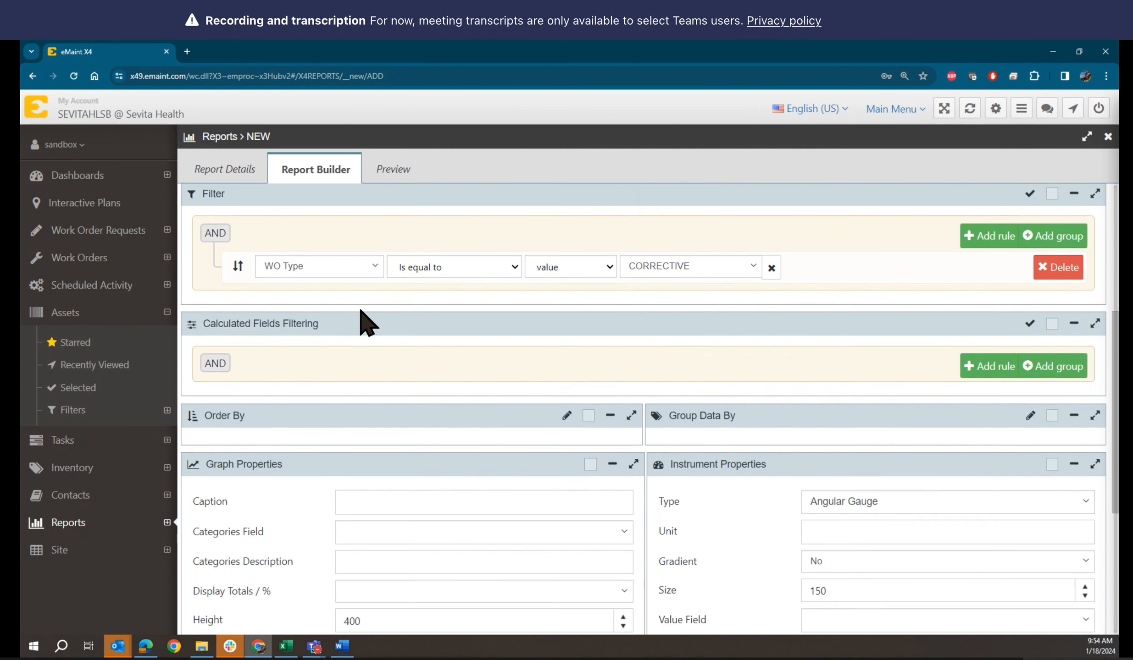
pyautogui.scroll(-2, 361, 311)
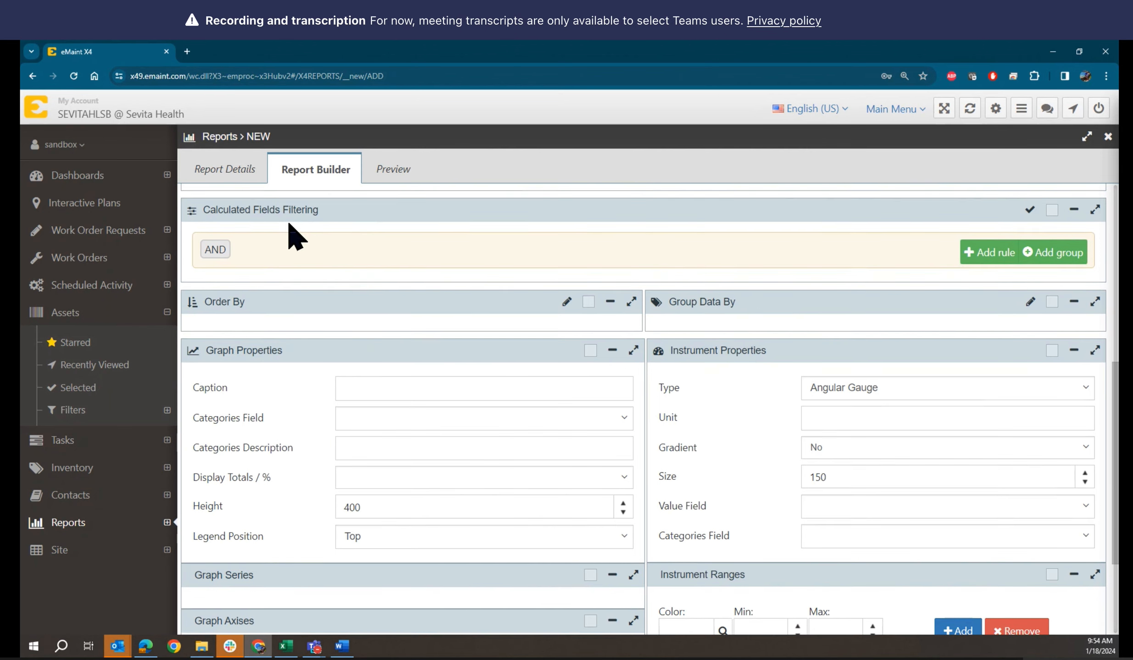
pyautogui.scroll(1, 292, 235)
pyautogui.scroll(2, 298, 282)
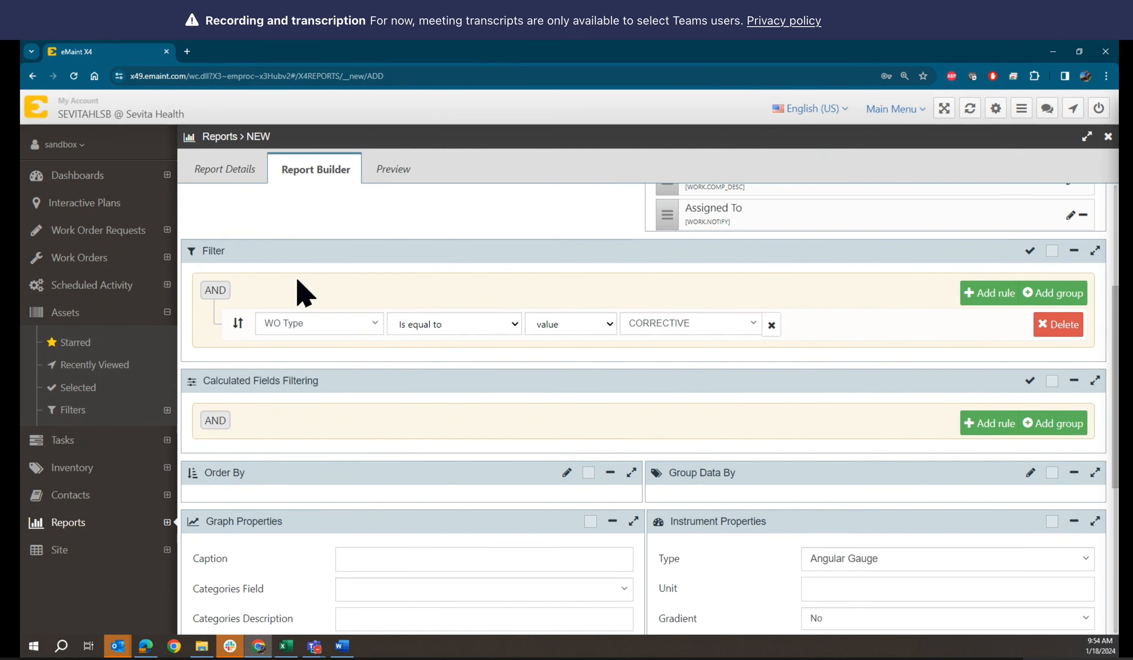
pyautogui.scroll(-4, 298, 282)
pyautogui.scroll(-1, 305, 293)
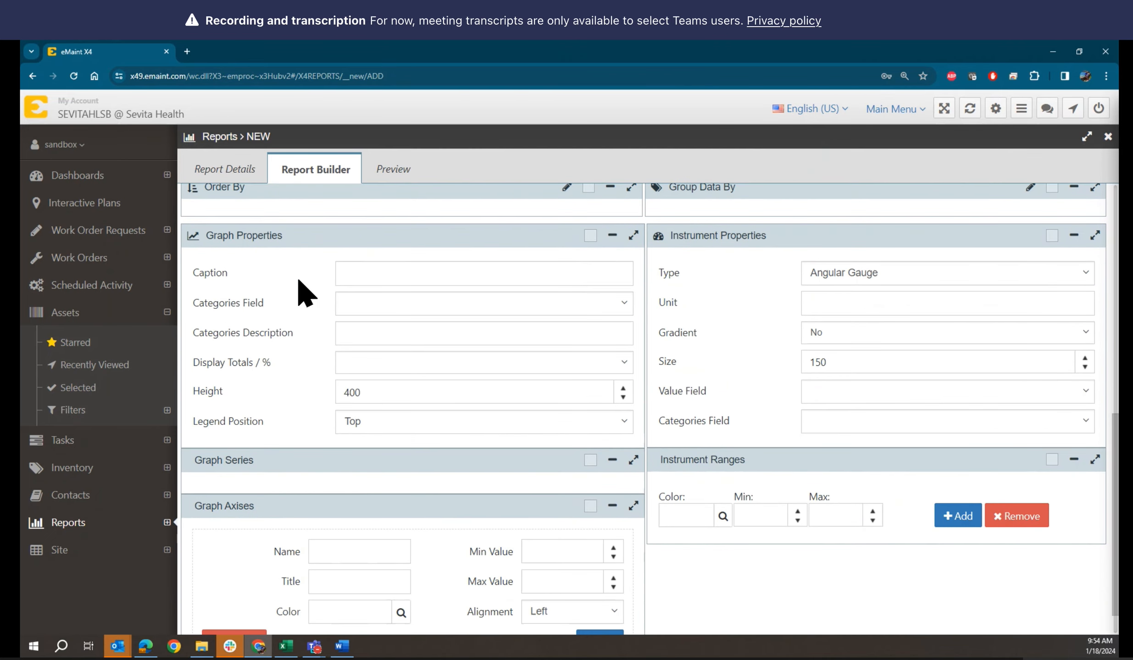
pyautogui.scroll(1, 305, 294)
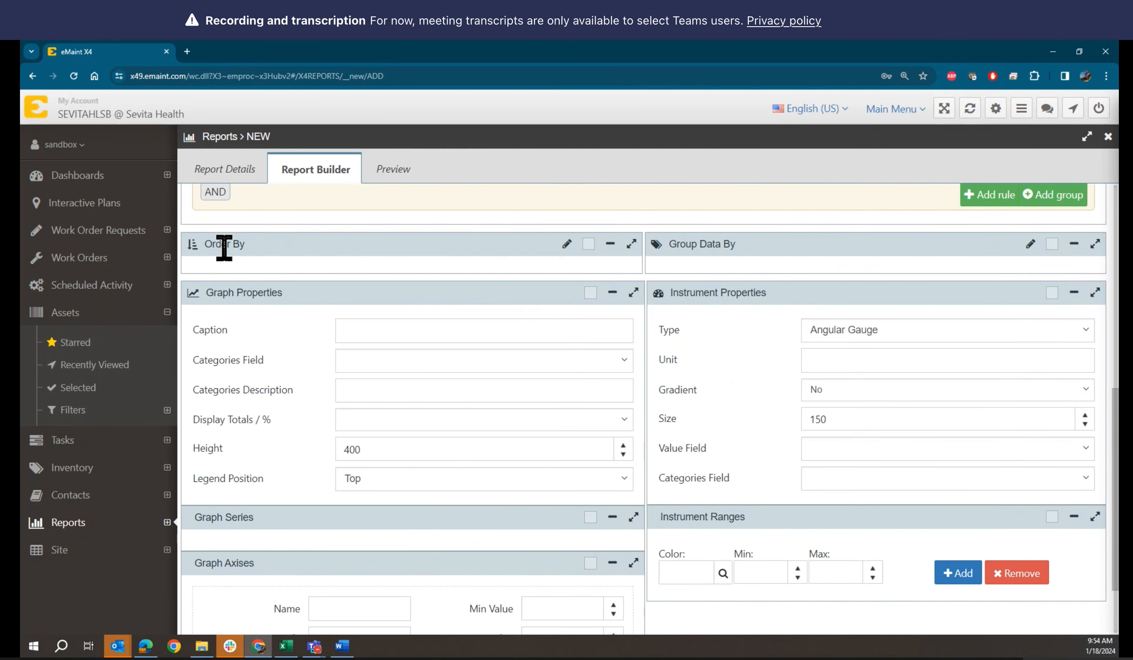
pyautogui.click(397, 180)
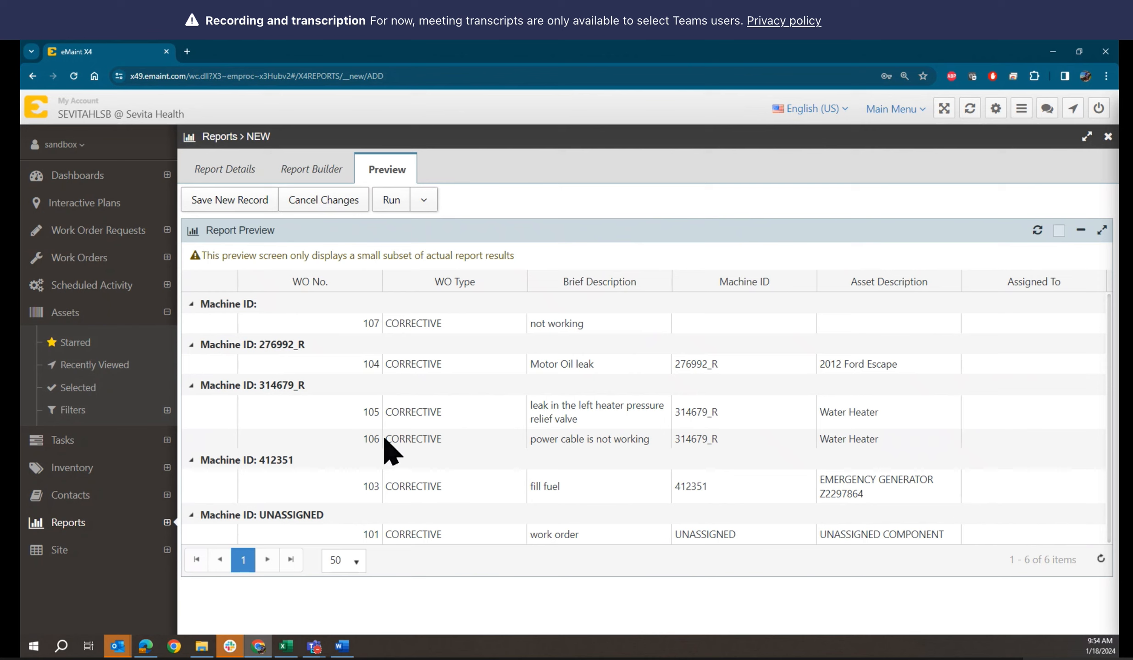
# In Report Builder's Order By settings, search 'ass' and add Asset ID as the first sort column
pyautogui.click(312, 177)
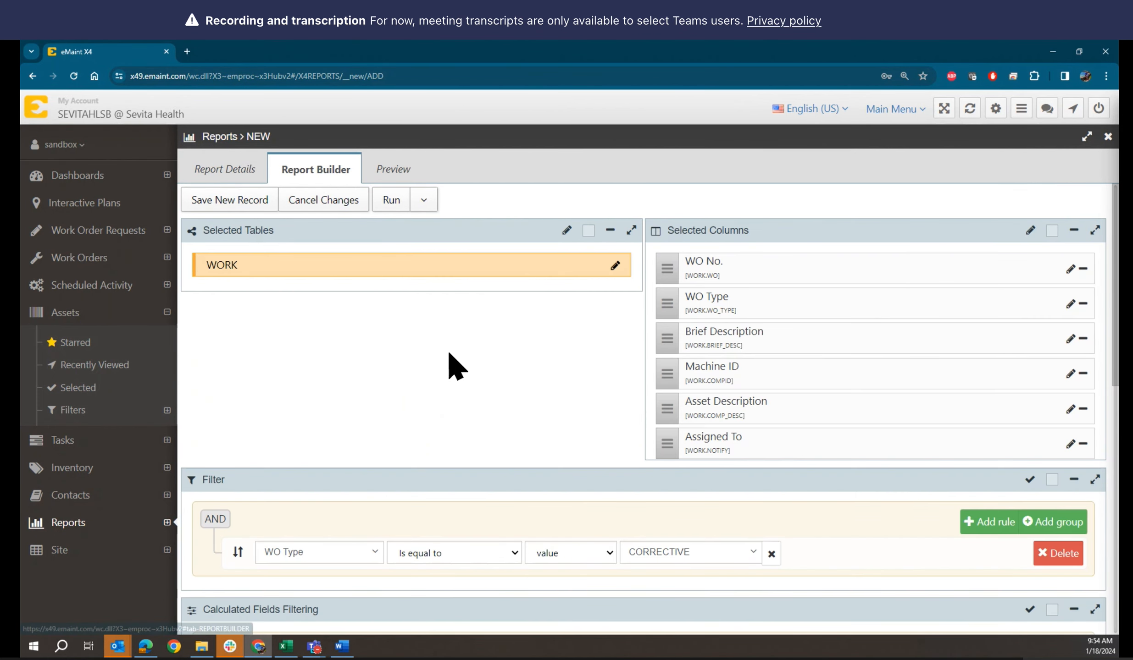
pyautogui.scroll(-5, 457, 367)
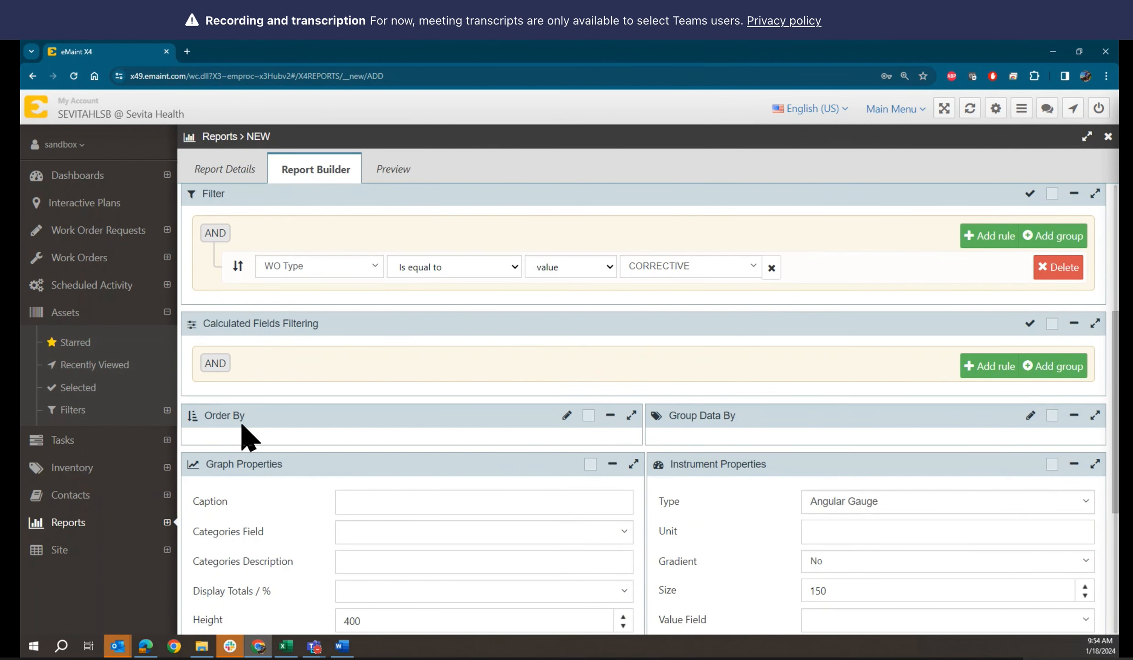
pyautogui.click(567, 416)
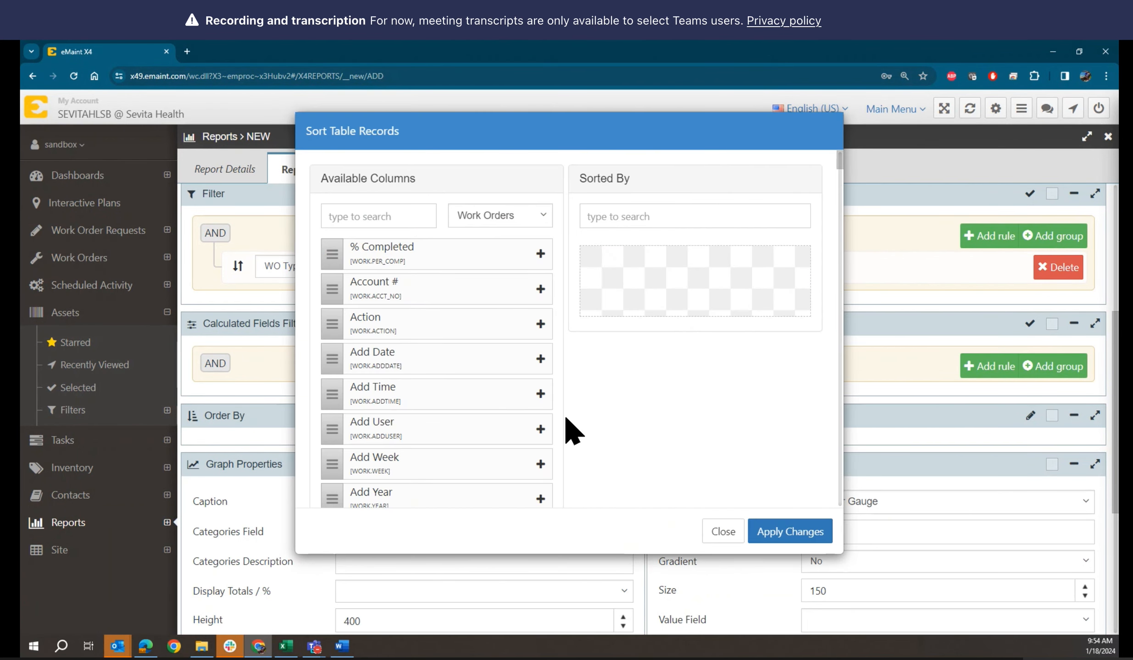
pyautogui.click(388, 215)
pyautogui.write('ass')
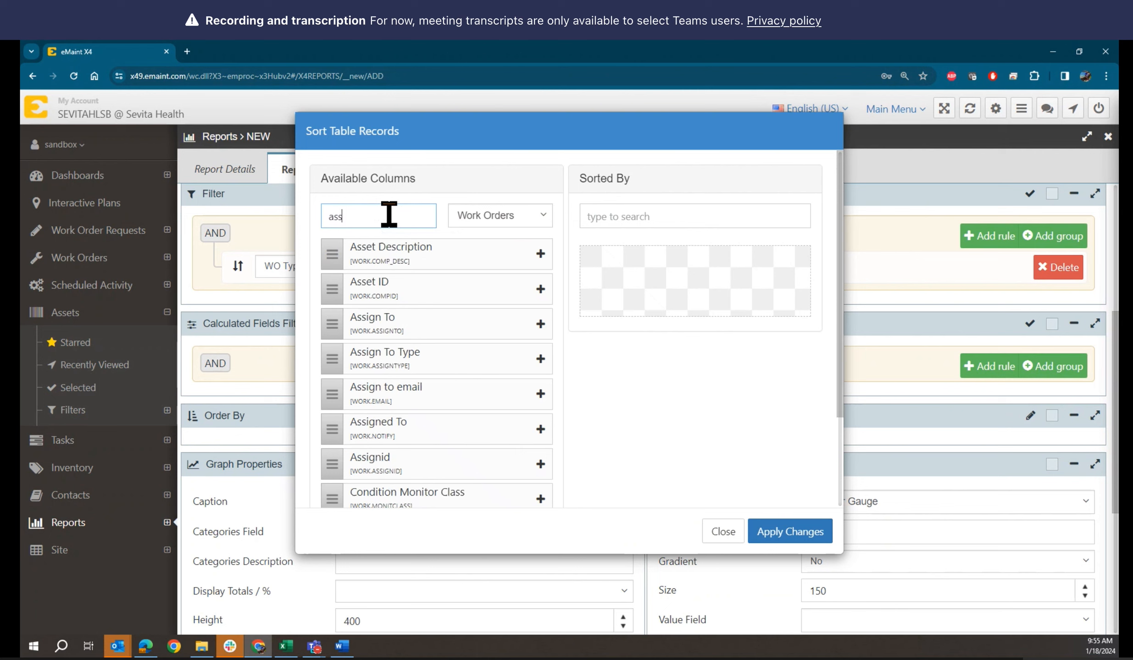
pyautogui.click(541, 290)
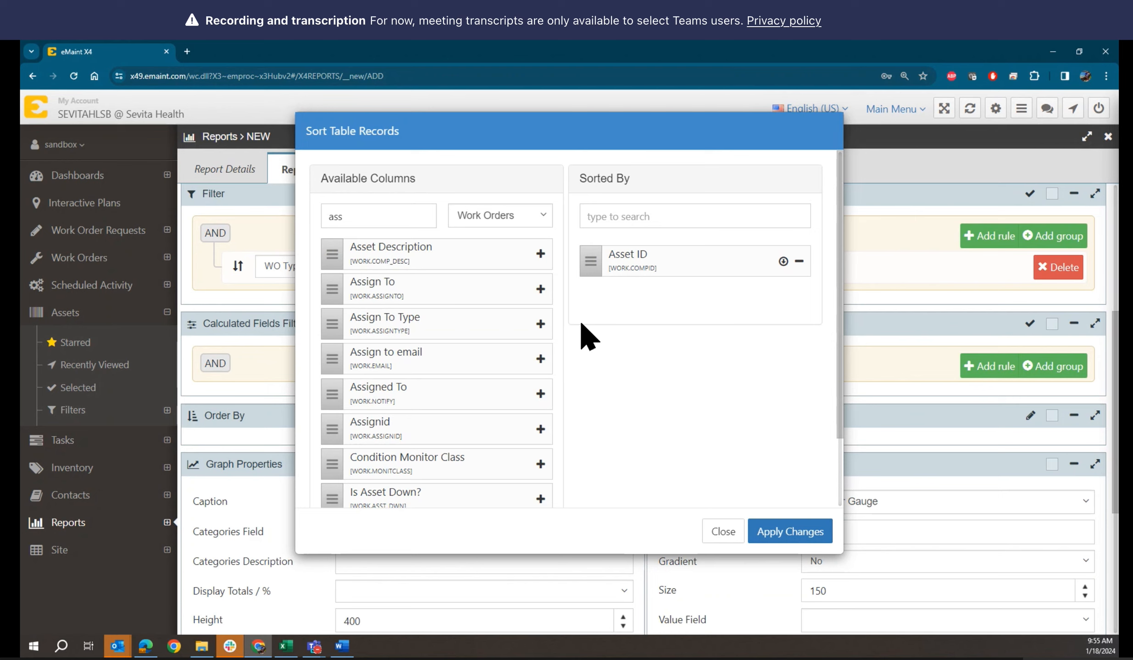
# Search 'no', add WO No. as the second sort column, and apply the ordering
pyautogui.moveTo(391, 218); pyautogui.dragTo(311, 222)
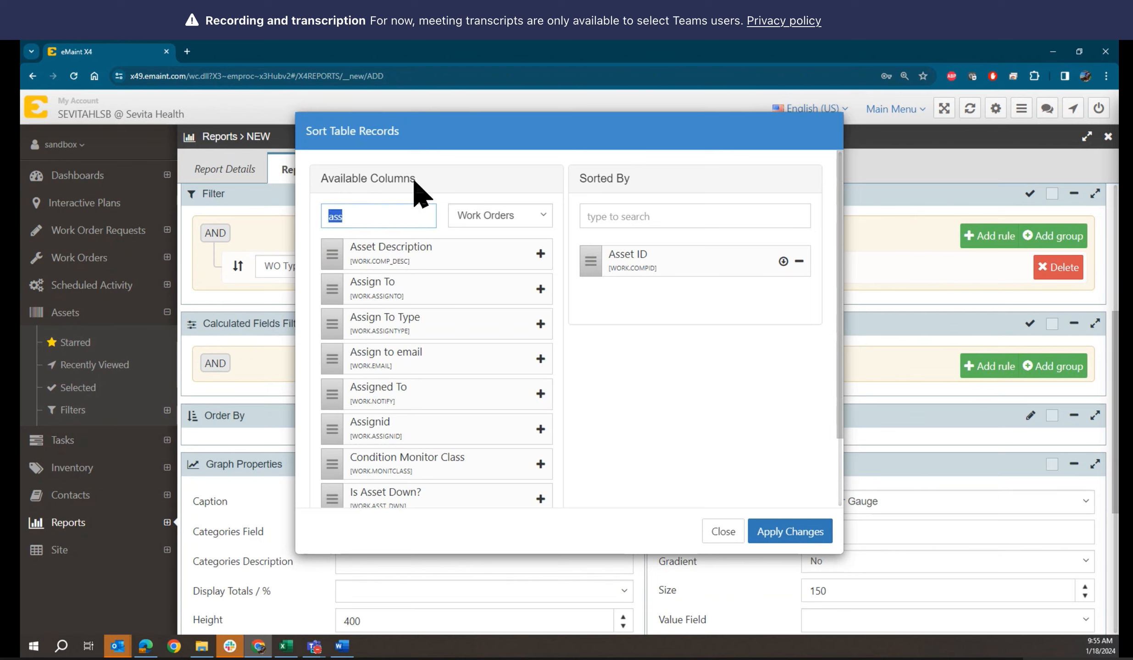
pyautogui.write('no.')
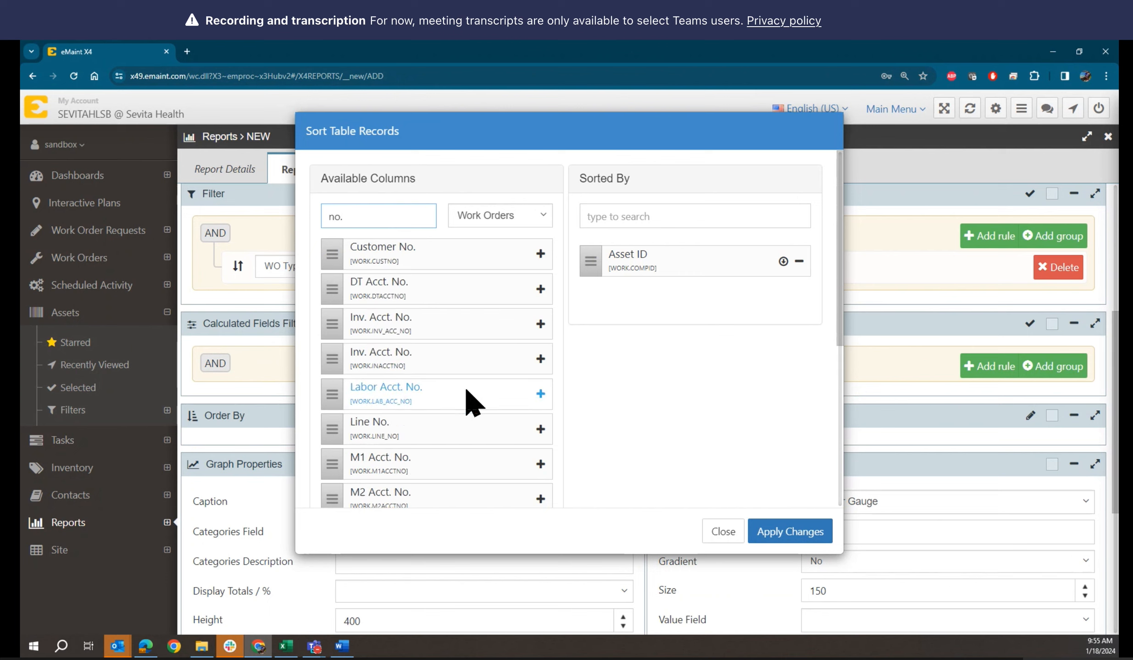
pyautogui.scroll(-6, 468, 397)
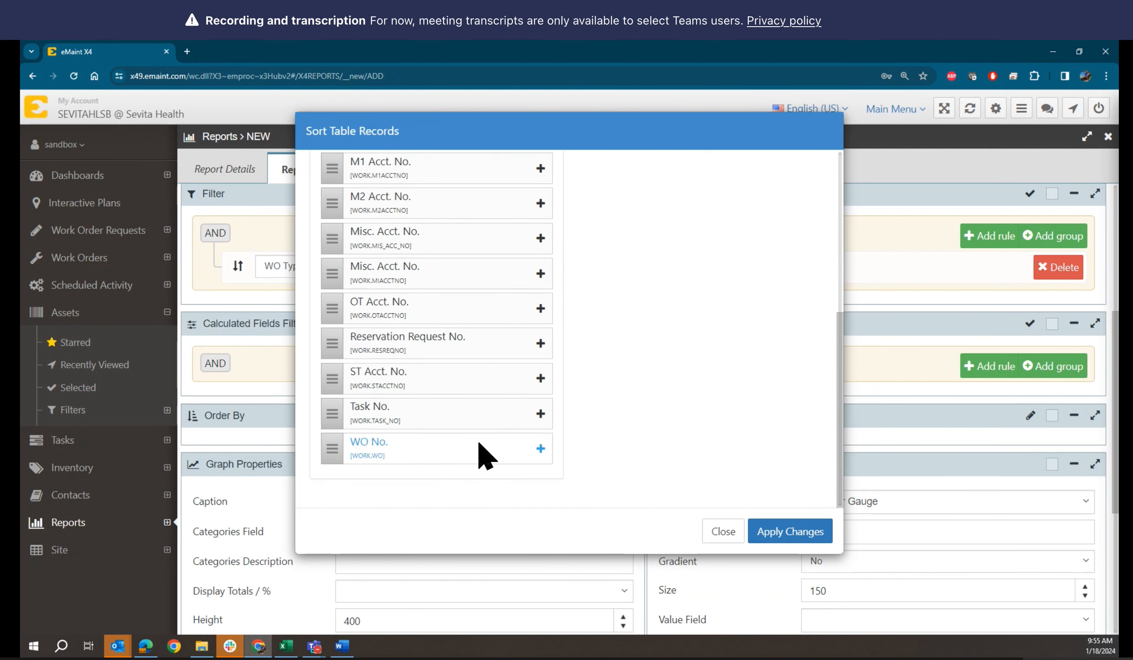
pyautogui.click(541, 451)
pyautogui.scroll(5, 683, 447)
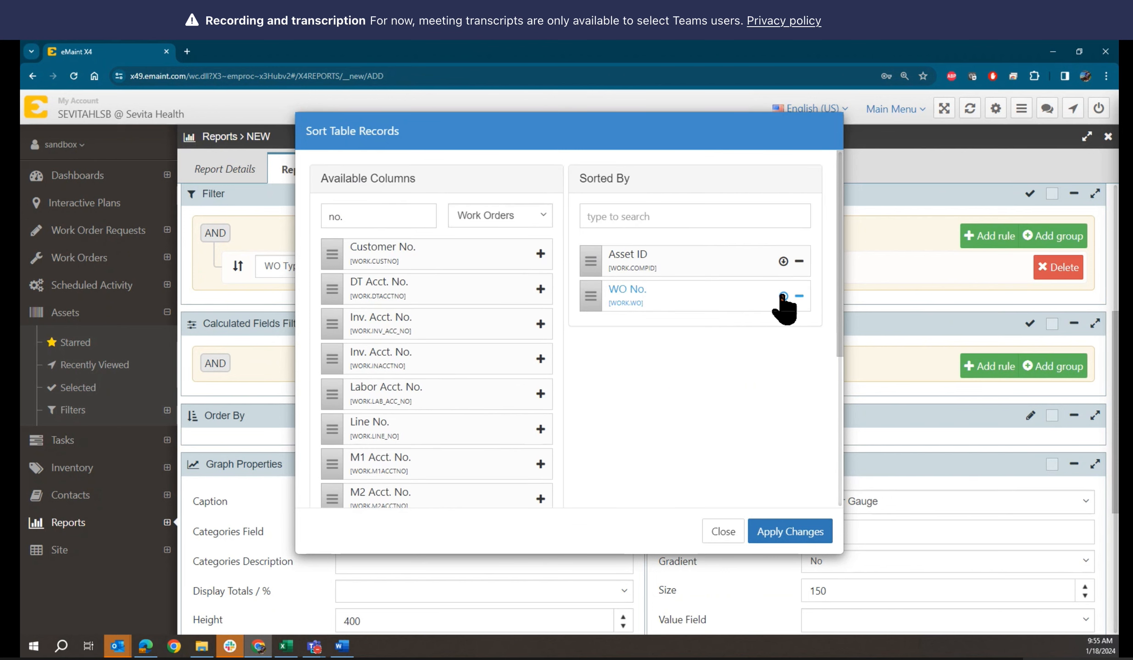
pyautogui.click(790, 532)
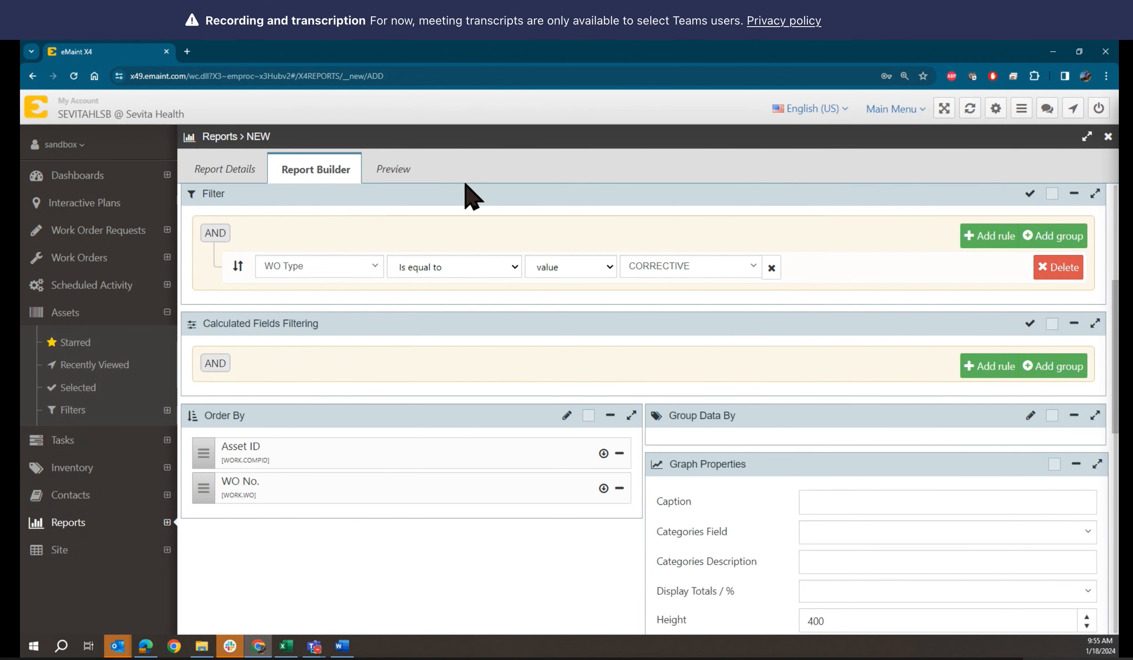
# Preview the sorted report: Machine IDs UNASSIGNED, 412351, 314679_R, 276992_R, then blank
pyautogui.click(398, 173)
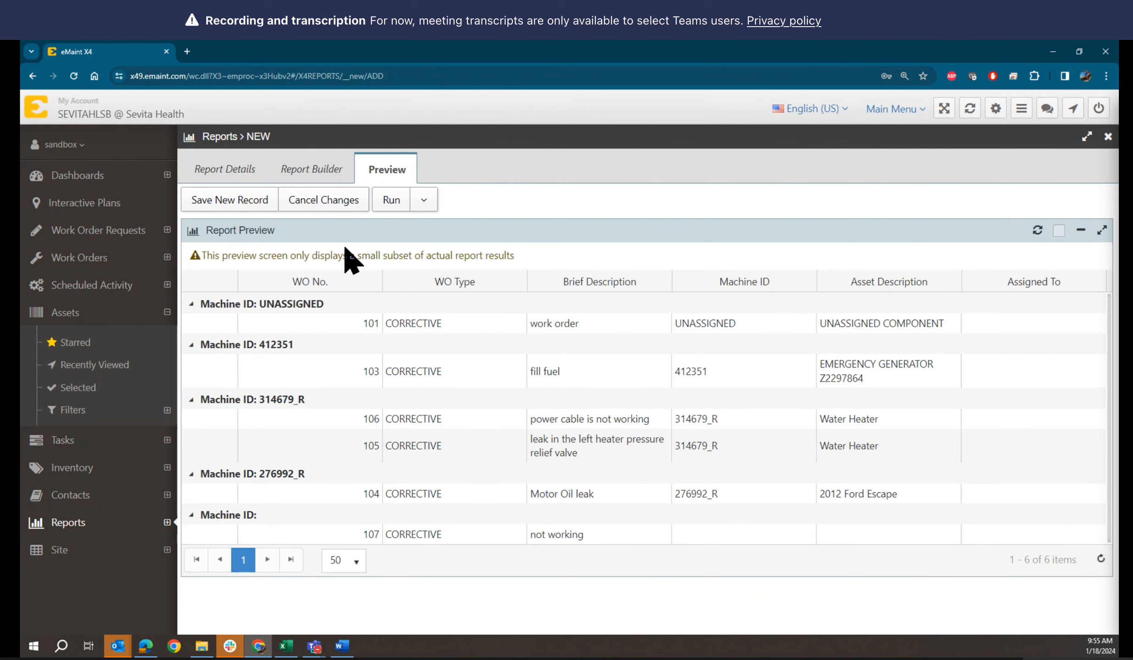
pyautogui.click(307, 173)
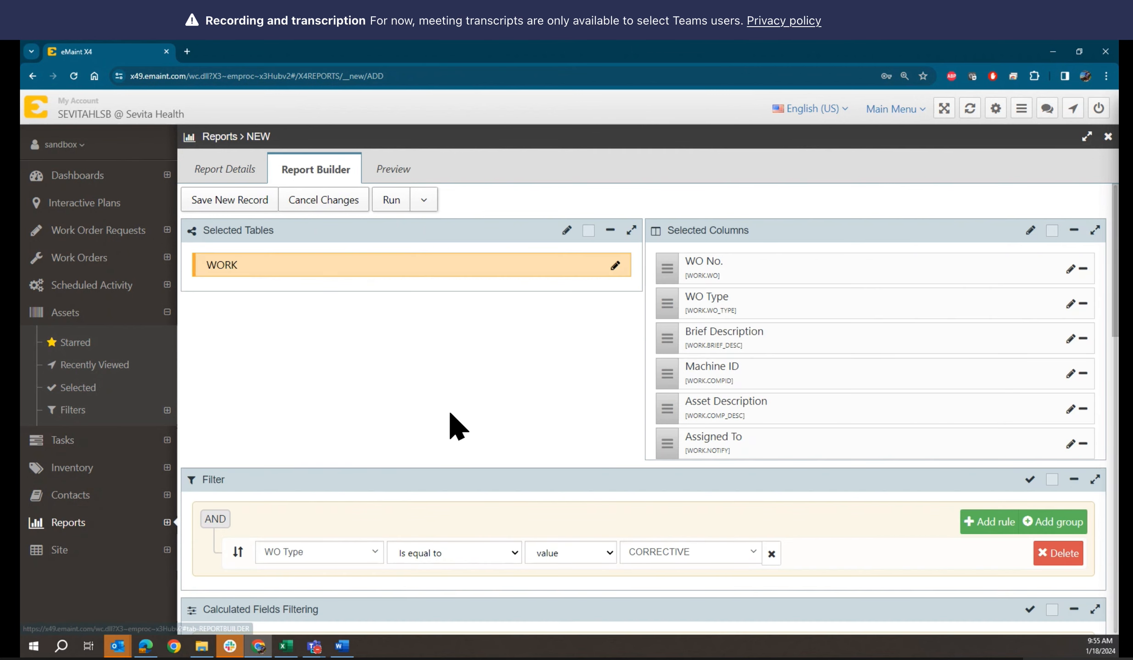
pyautogui.scroll(-5, 450, 425)
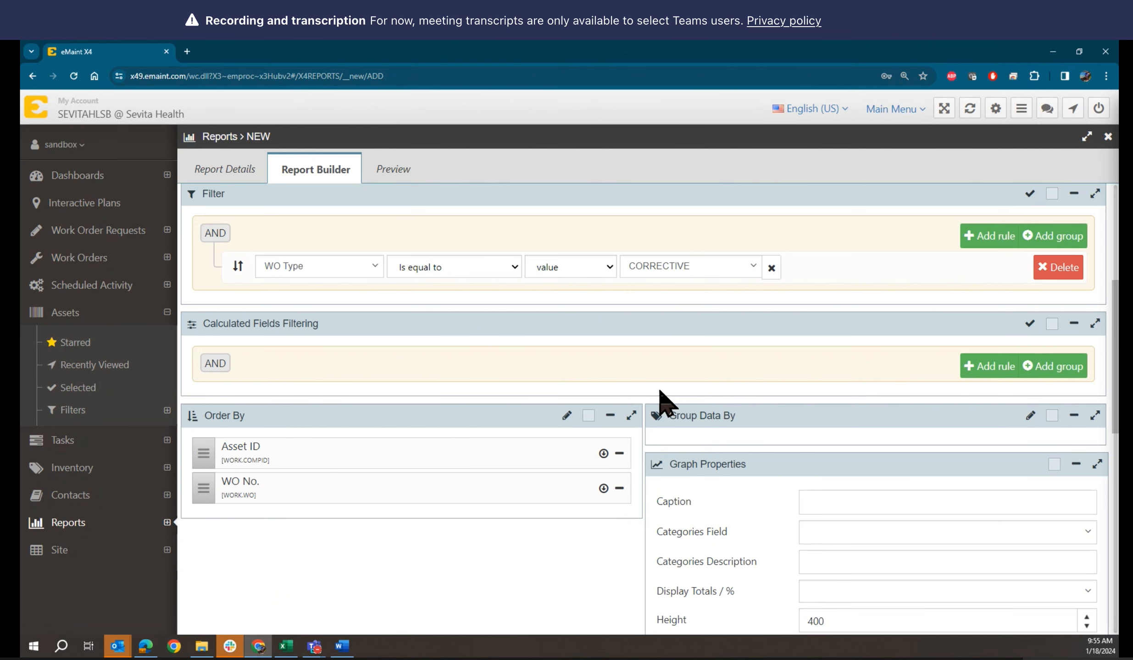
pyautogui.scroll(-1, 716, 404)
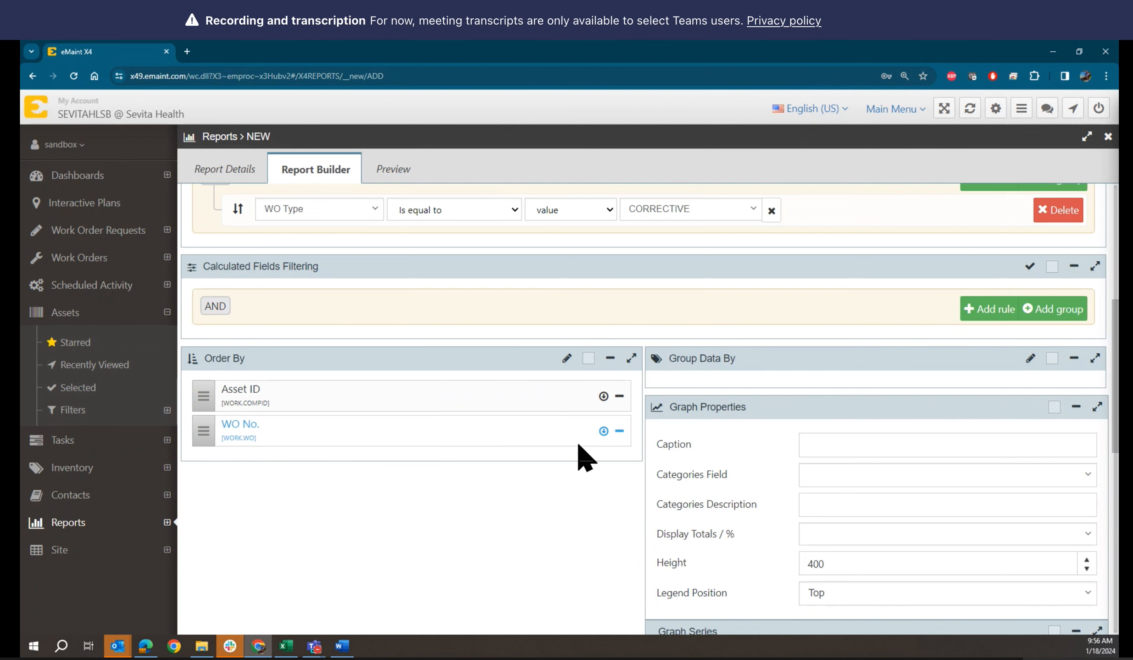
pyautogui.click(393, 171)
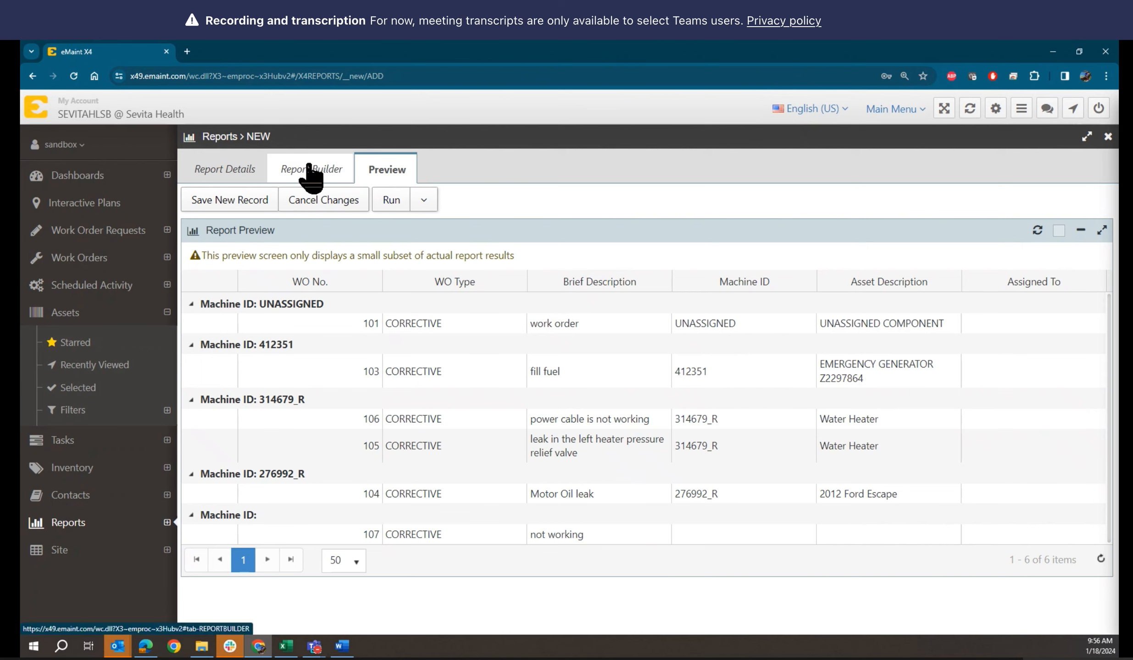
# Return to Report Builder and scroll to the Order By panel showing Asset ID, then WO No
pyautogui.click(329, 170)
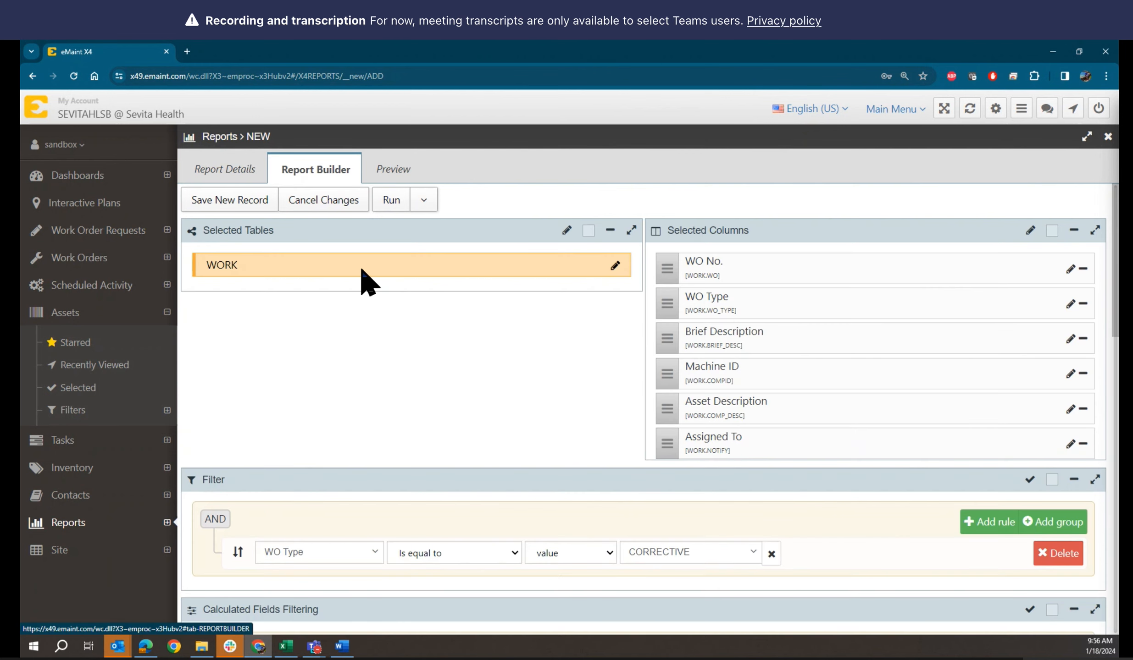
pyautogui.scroll(-6, 505, 400)
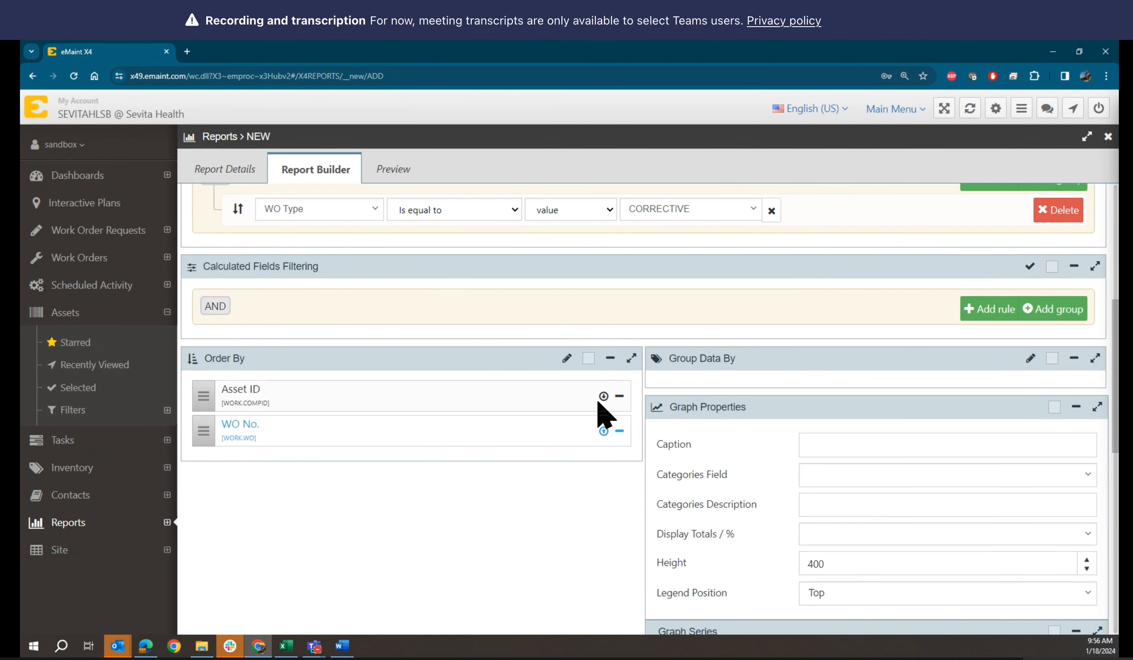
pyautogui.click(398, 174)
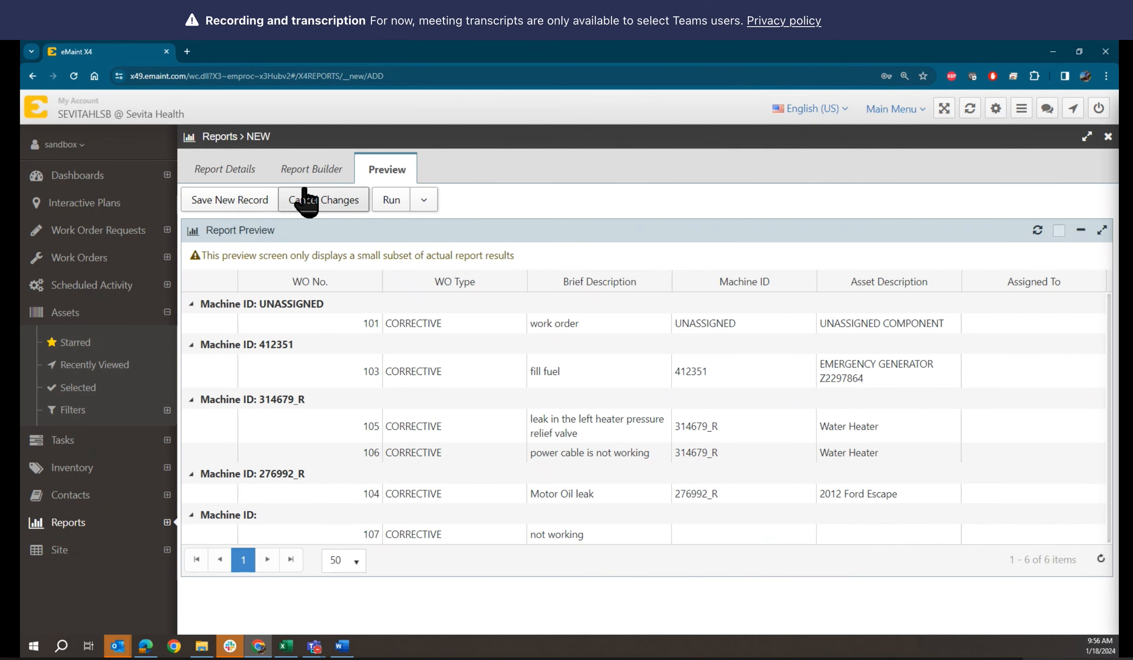
pyautogui.click(311, 172)
pyautogui.scroll(-10, 553, 440)
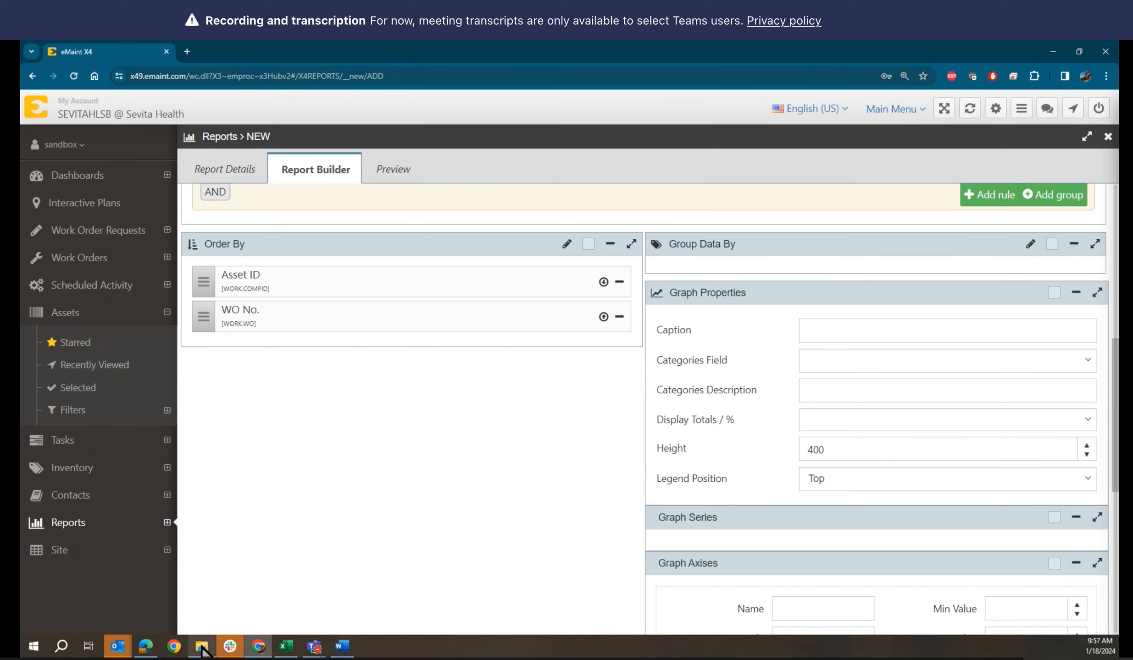
pyautogui.moveTo(202, 649)
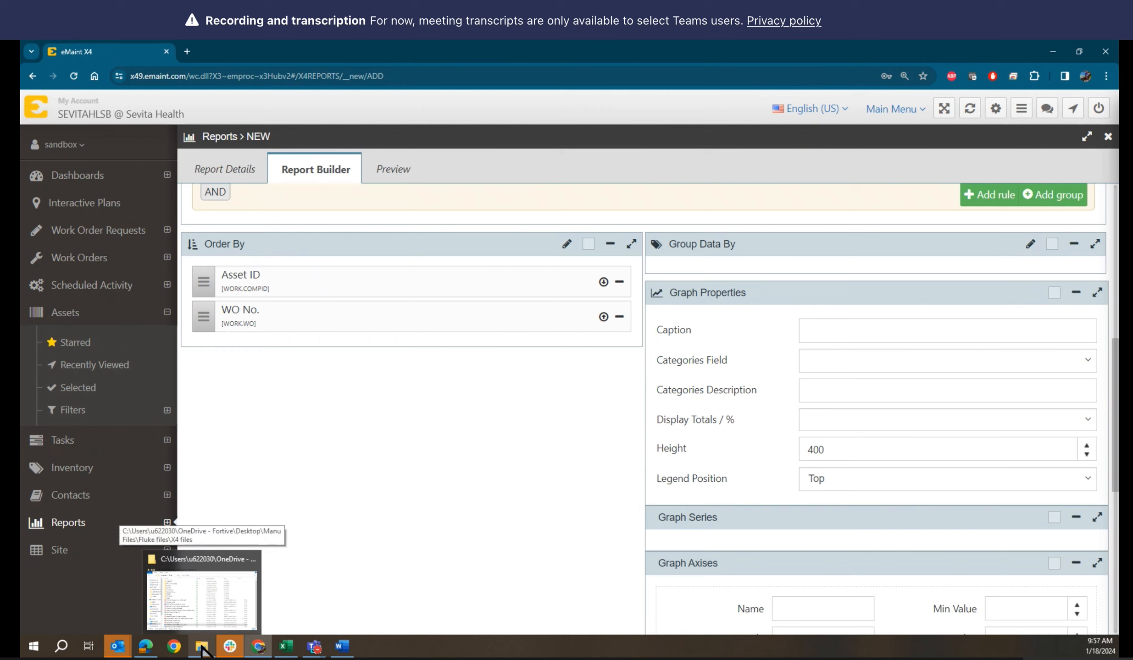
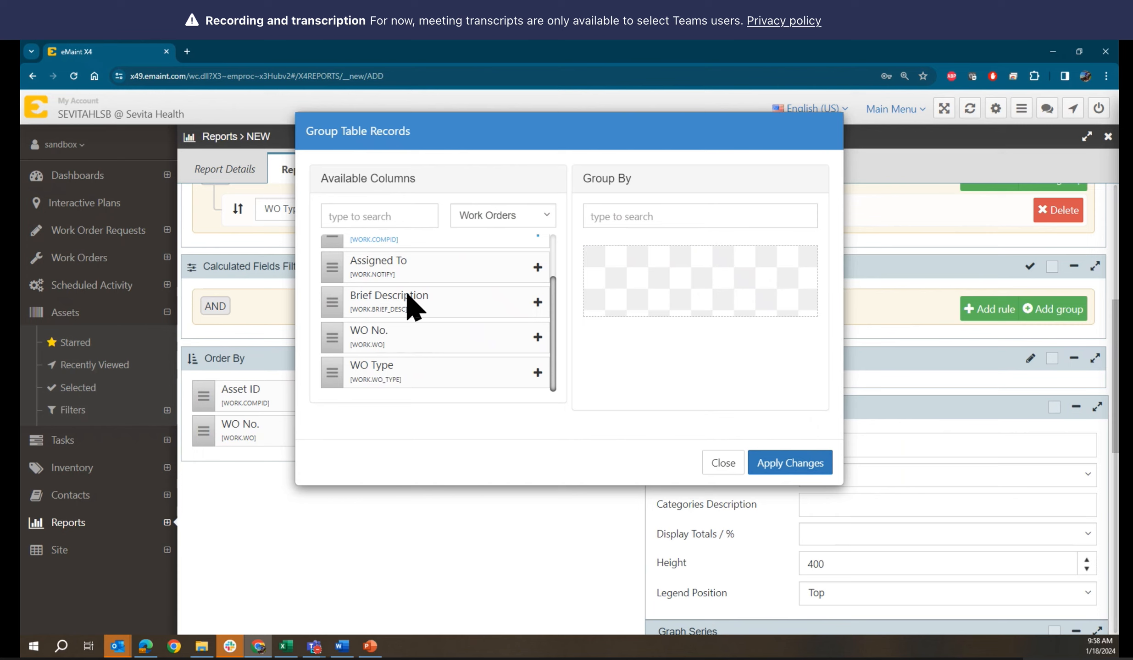
# Add WO No. to the Group By list and apply the grouping
pyautogui.click(538, 338)
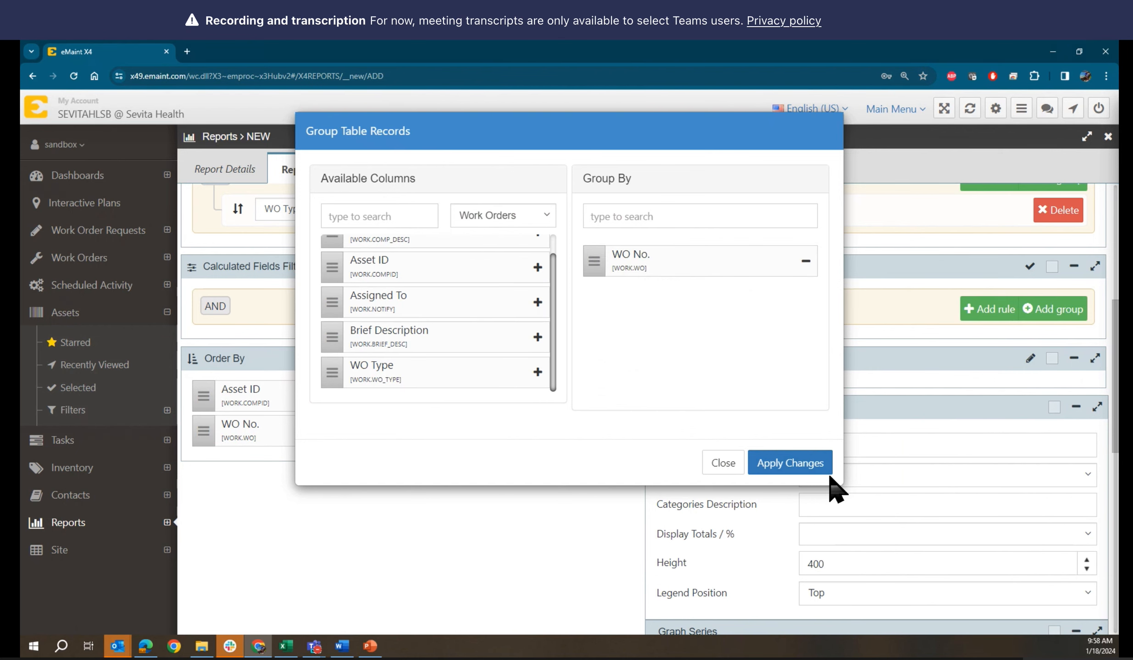
pyautogui.click(791, 463)
pyautogui.scroll(7, 620, 438)
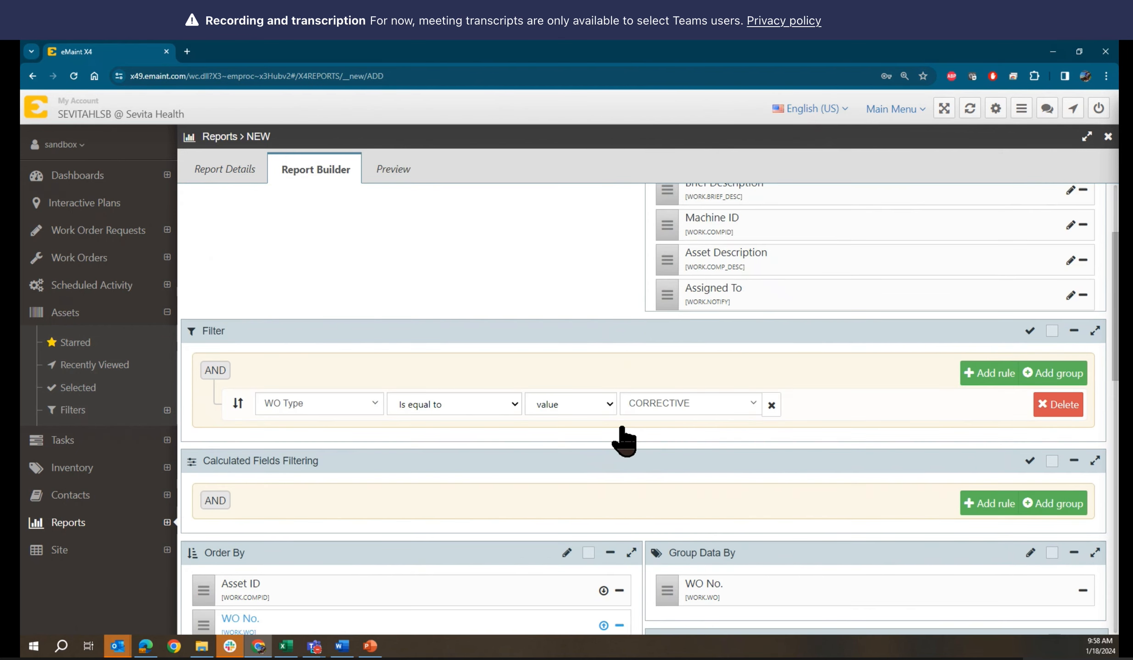
# Preview the machine-grouped report, then bring up the Machine ID column properties in Report Builder
pyautogui.click(393, 169)
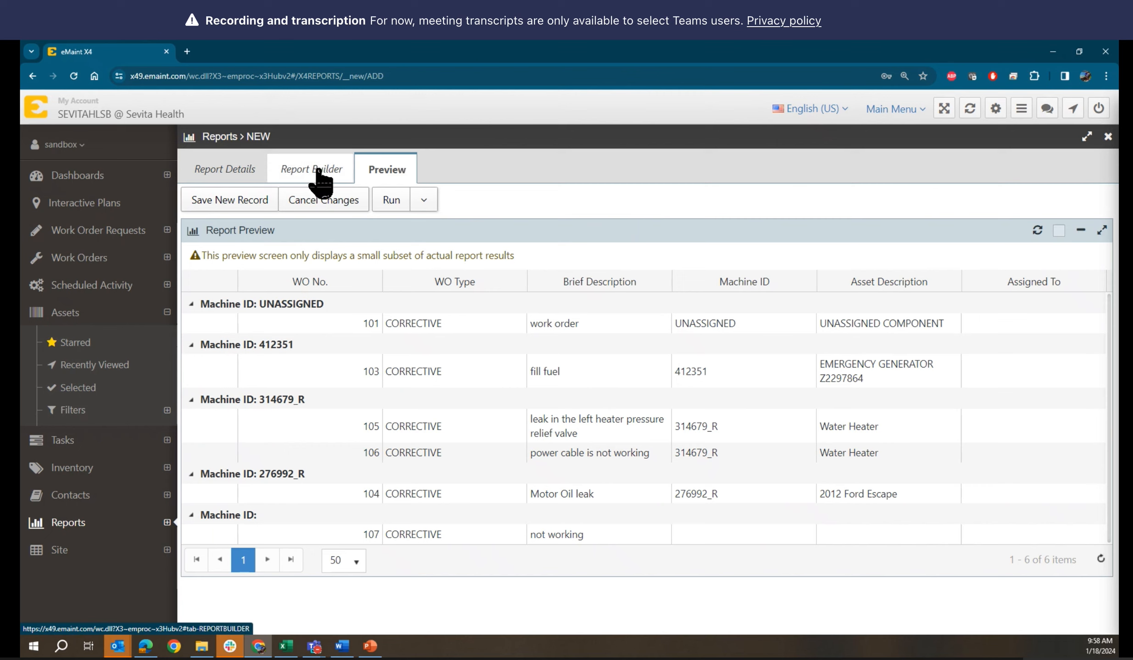
pyautogui.click(333, 172)
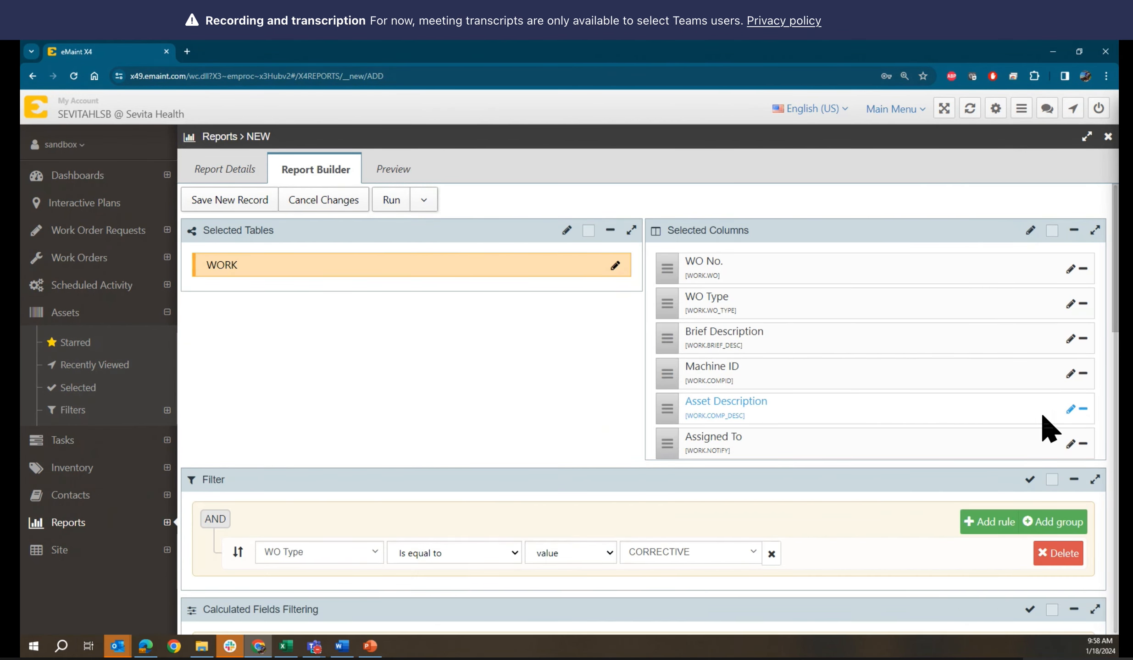
pyautogui.click(1070, 373)
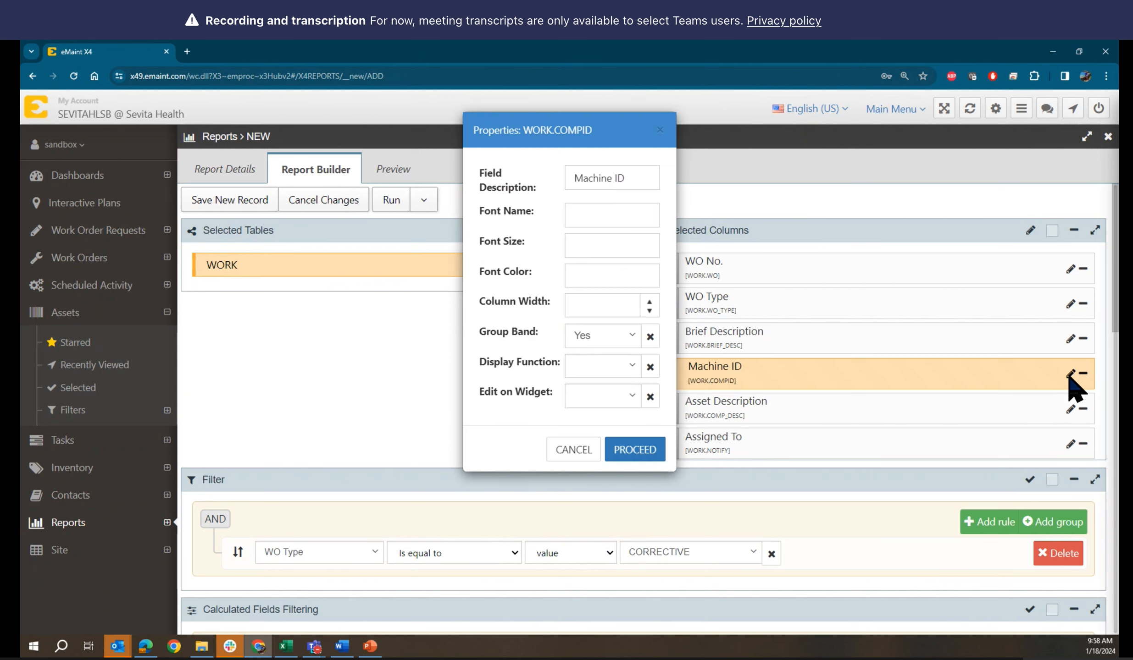
pyautogui.click(632, 335)
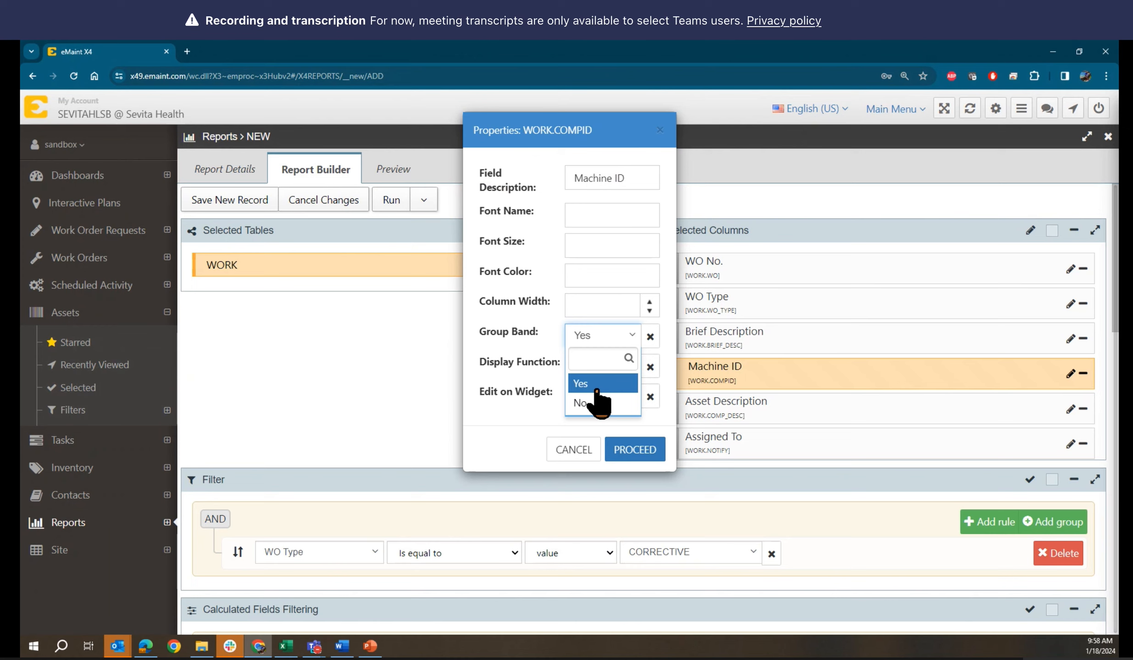
pyautogui.click(650, 339)
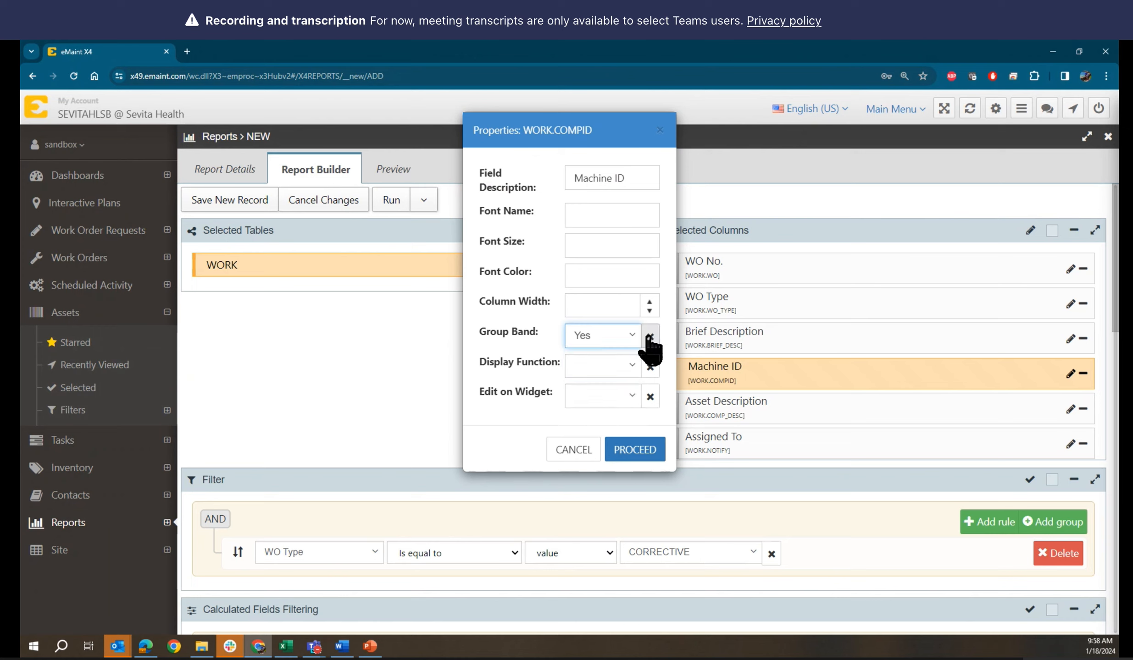
pyautogui.click(649, 340)
pyautogui.click(635, 450)
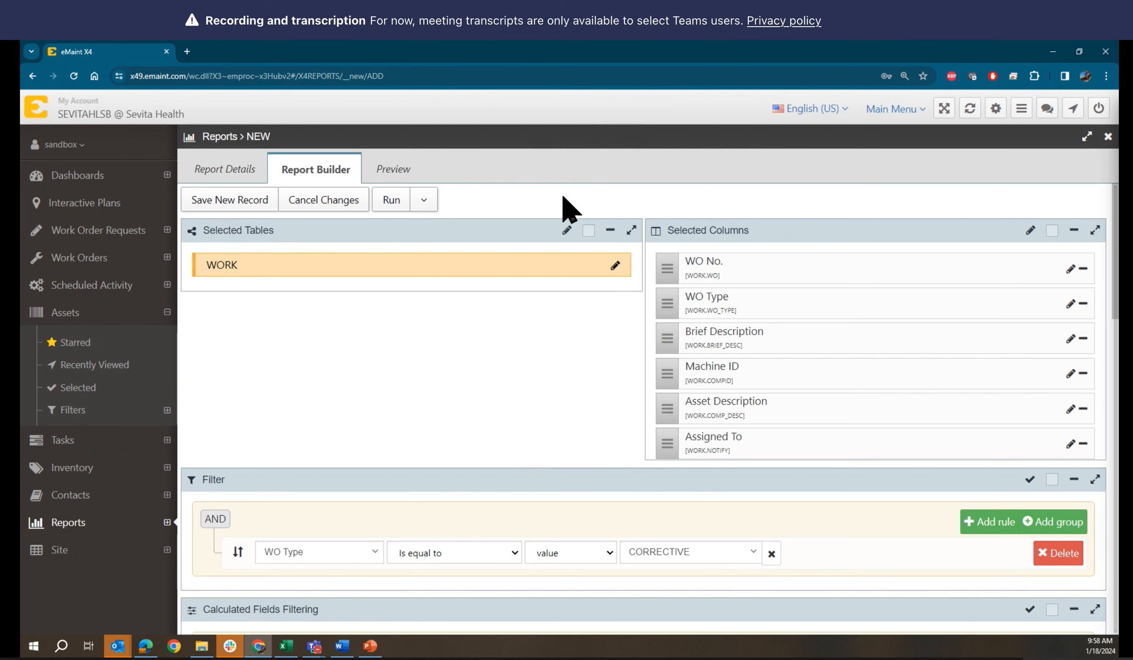
pyautogui.click(400, 180)
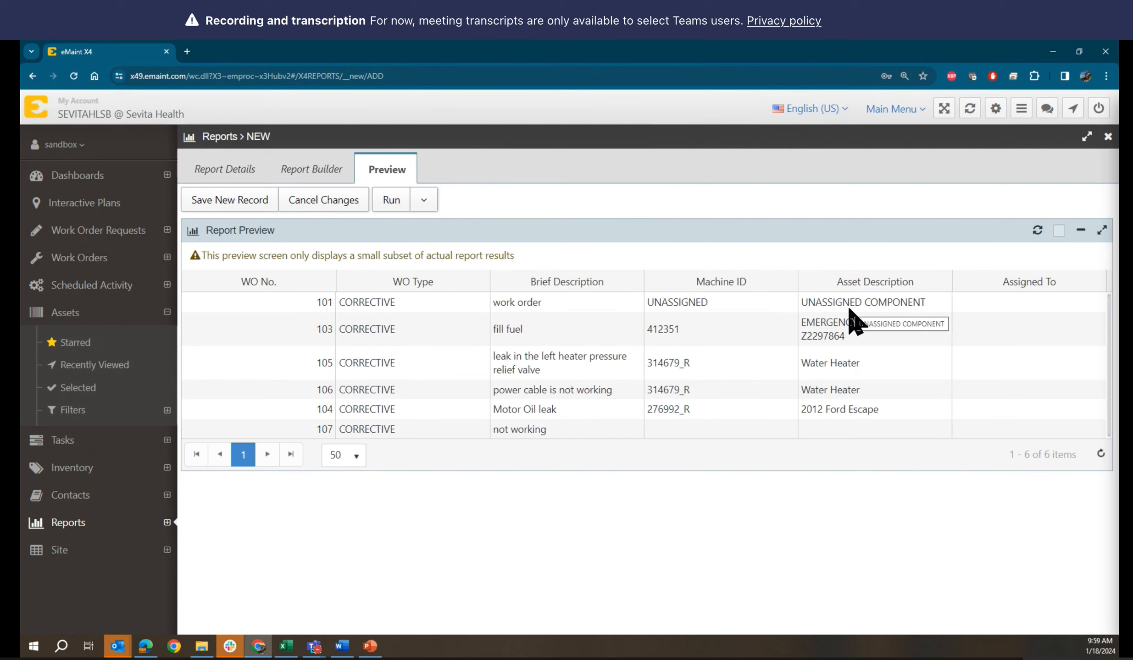
pyautogui.click(306, 176)
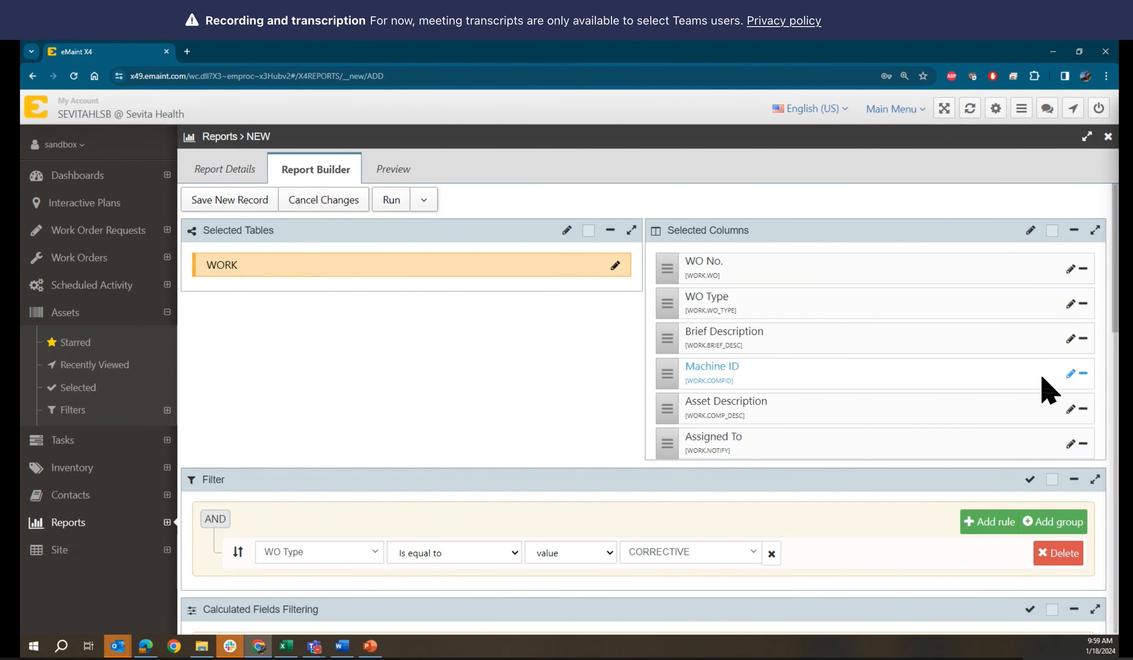
pyautogui.click(1070, 374)
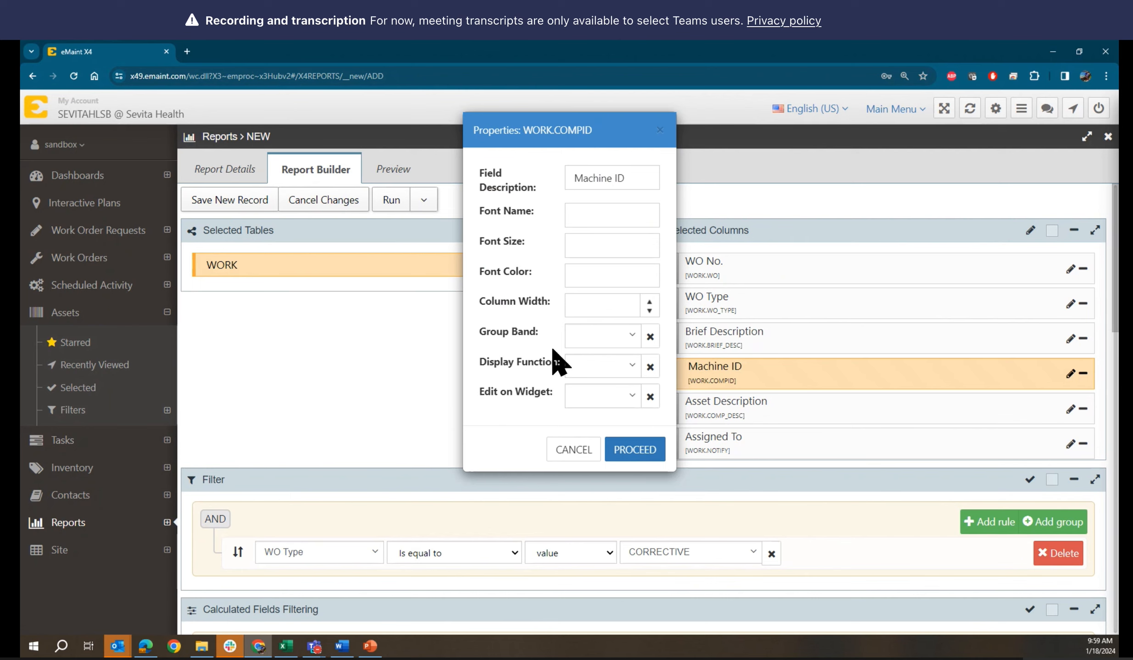
pyautogui.click(624, 336)
pyautogui.click(597, 388)
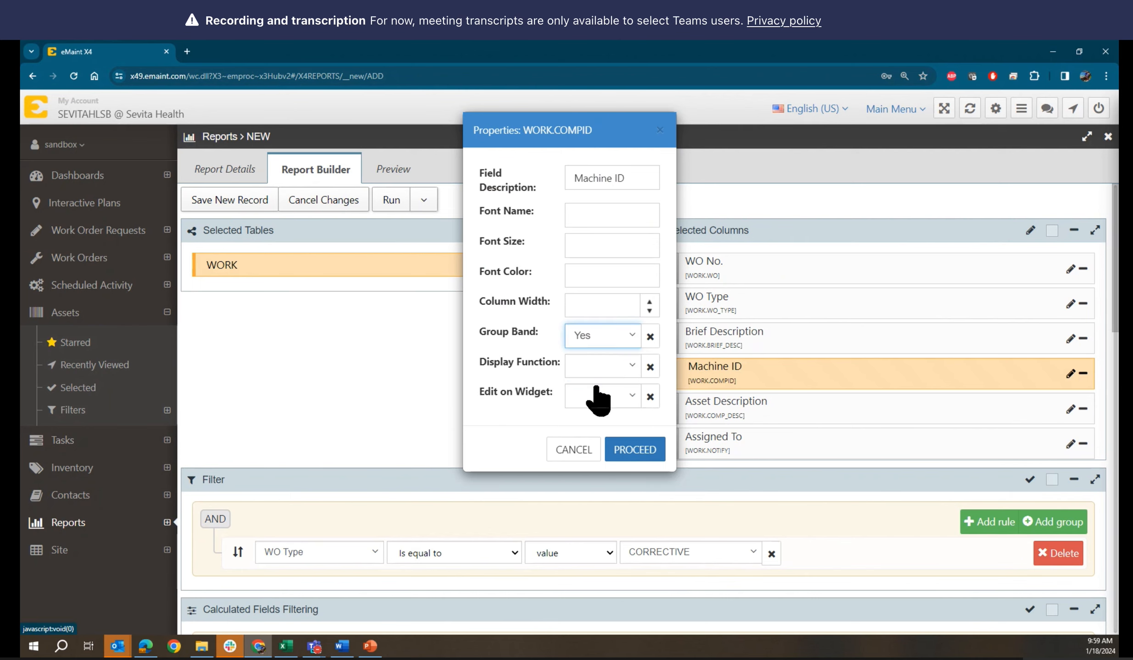
pyautogui.click(635, 450)
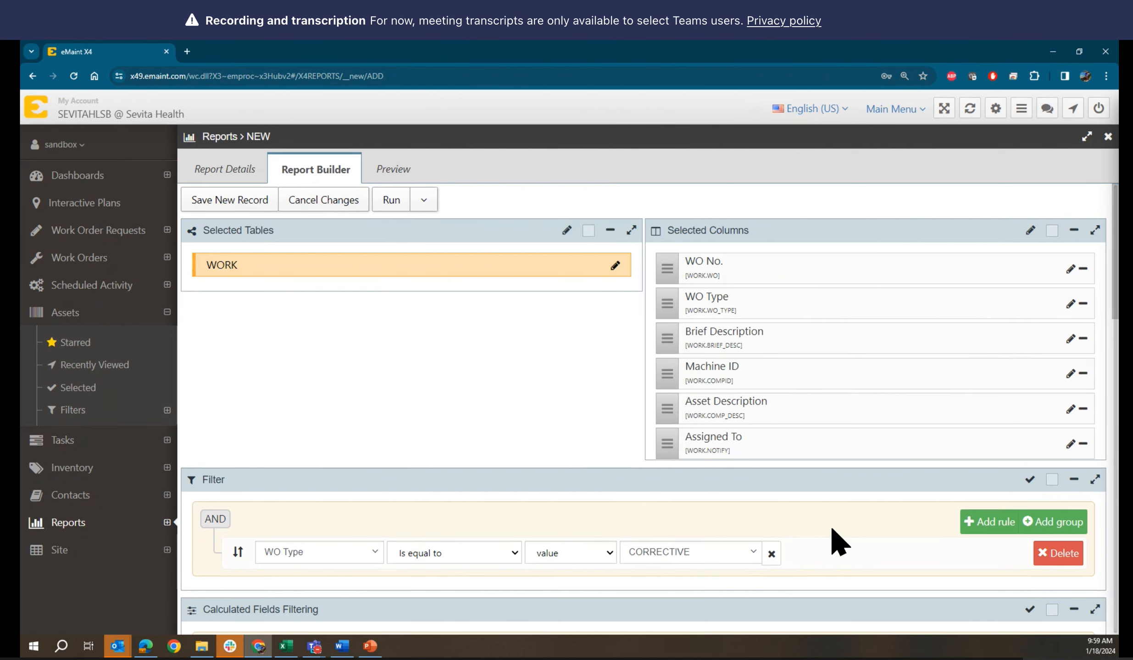
pyautogui.scroll(-6, 834, 536)
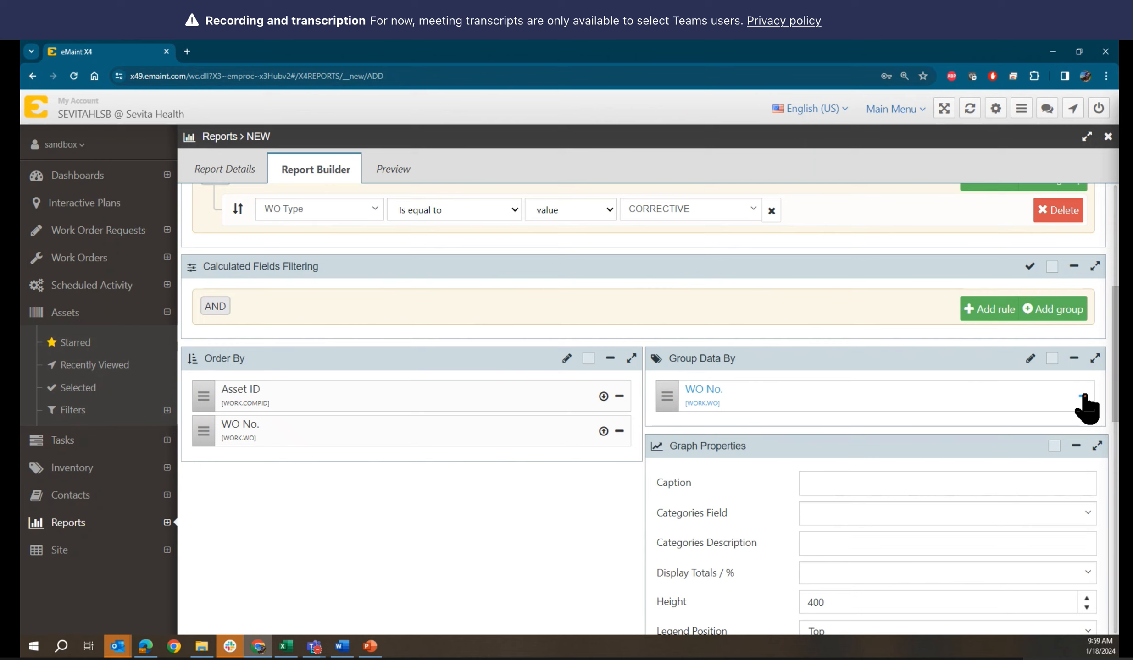
# Delete WO No. from Group Data By, keeping only Machine ID banding
pyautogui.click(1083, 396)
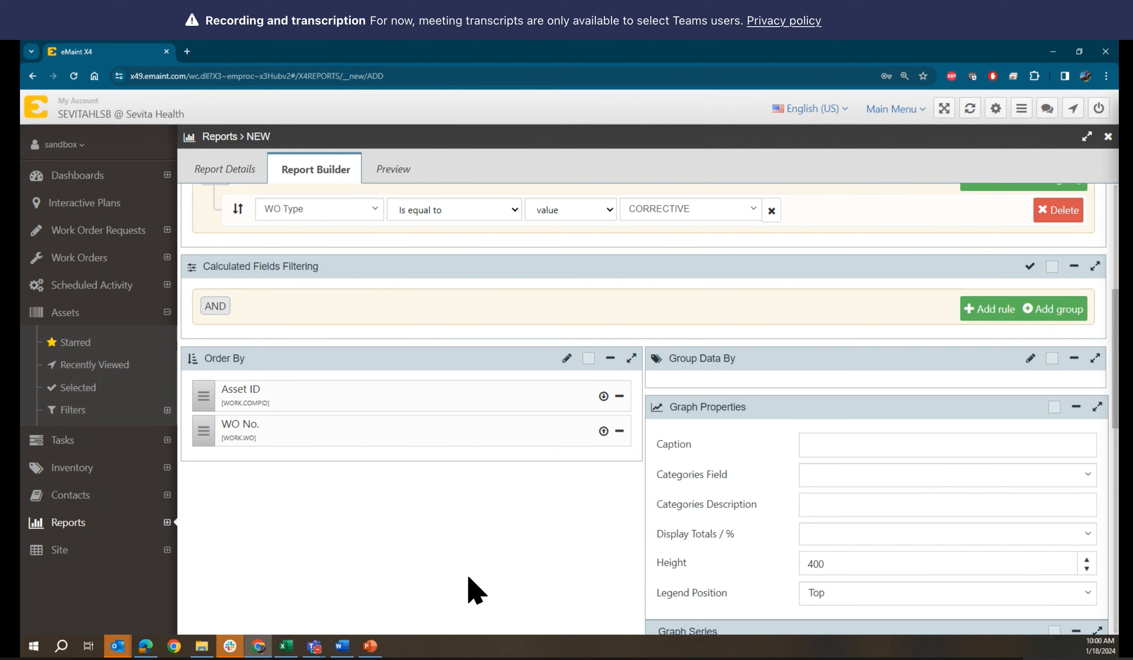
pyautogui.scroll(-4, 479, 590)
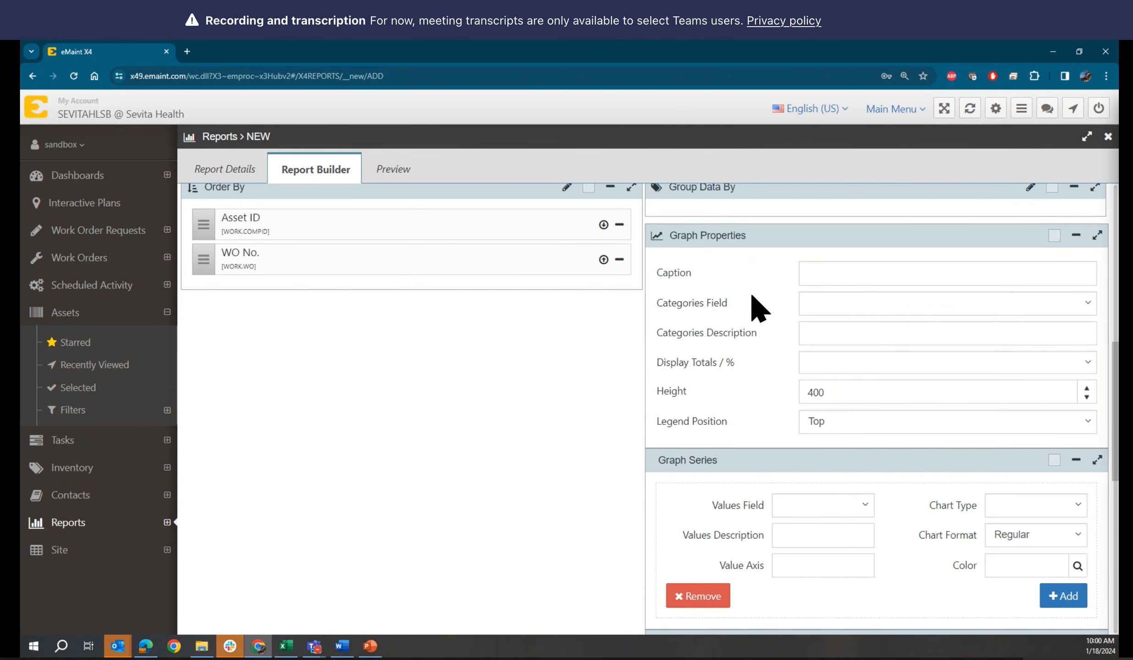
pyautogui.scroll(-7, 759, 308)
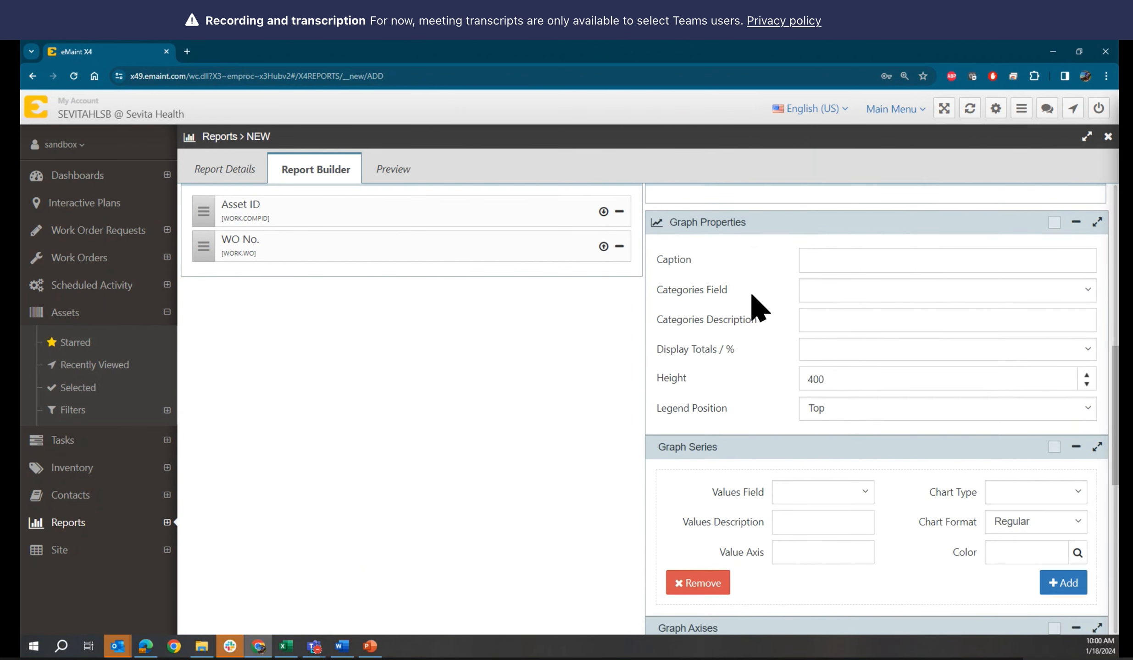
pyautogui.scroll(10, 759, 309)
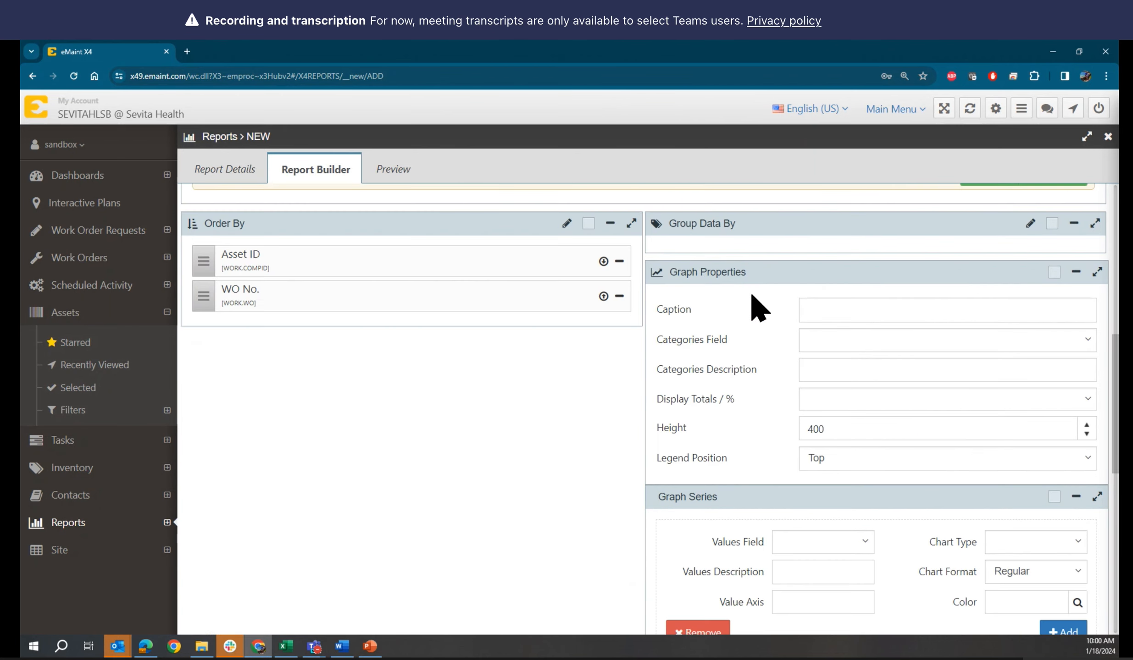
pyautogui.scroll(10, 757, 306)
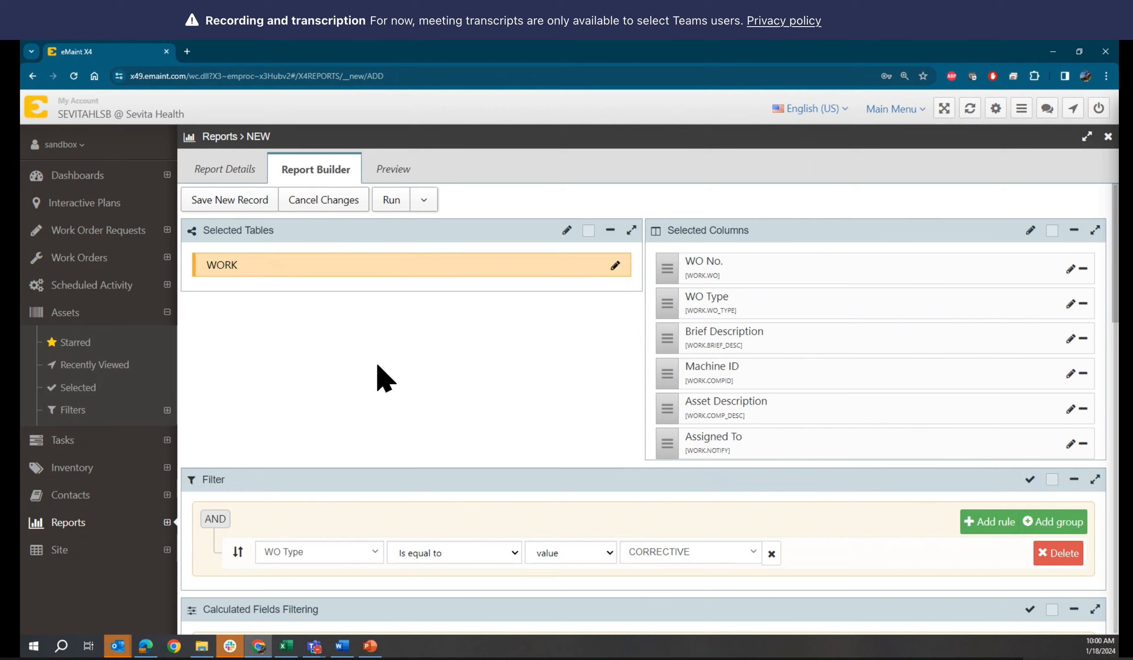
# In Report Details, change the description's first letter to uppercase 'O'
pyautogui.click(227, 174)
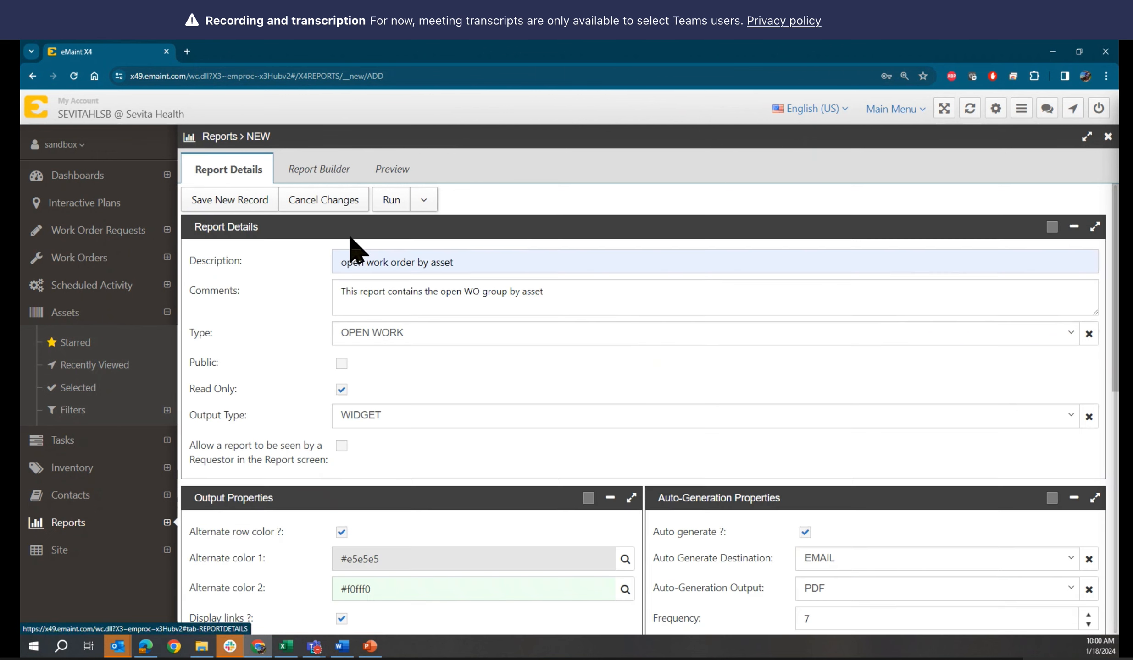
pyautogui.click(505, 260)
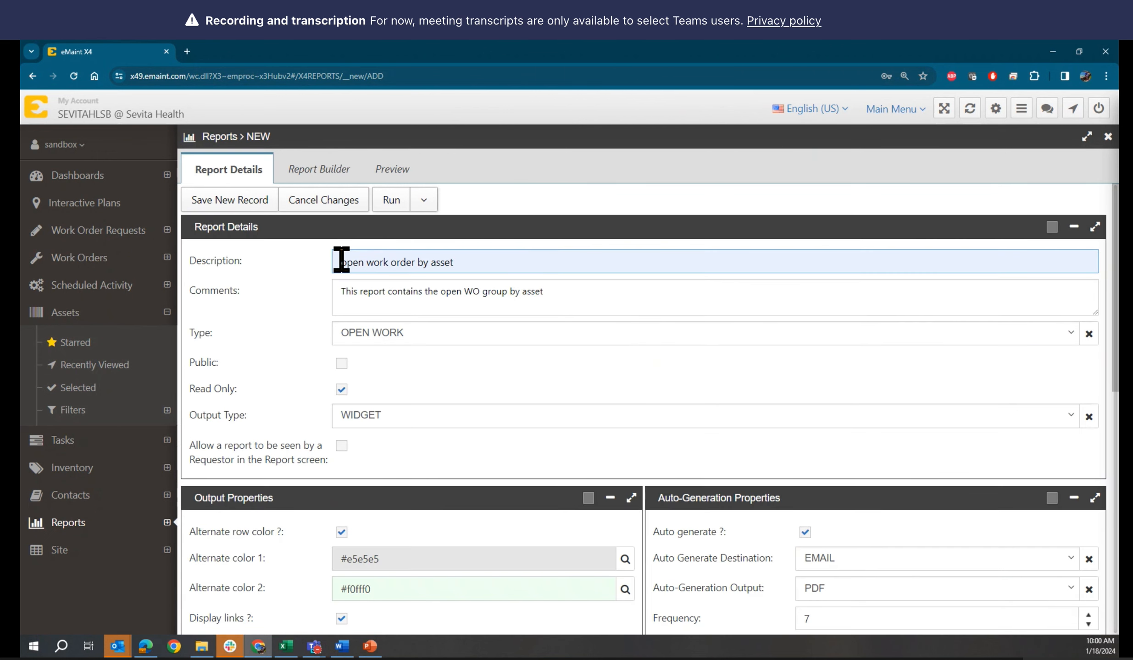
pyautogui.moveTo(347, 261); pyautogui.dragTo(331, 260)
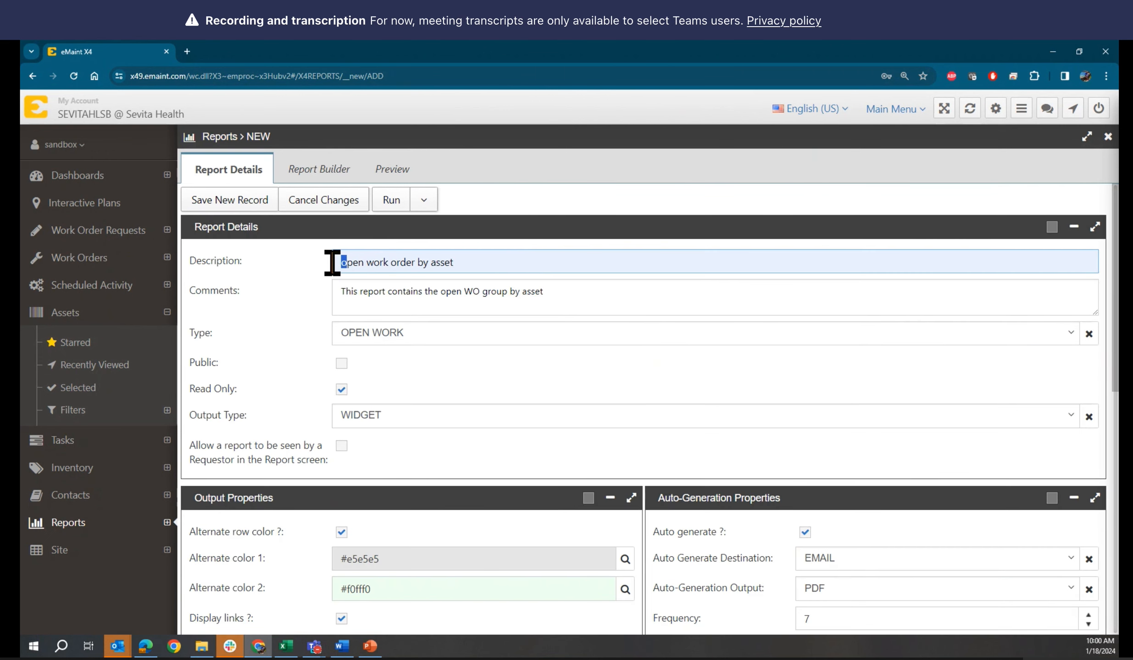
pyautogui.write('O')
# Append a dash and the author's name to the description, then save as a new record
pyautogui.click(498, 257)
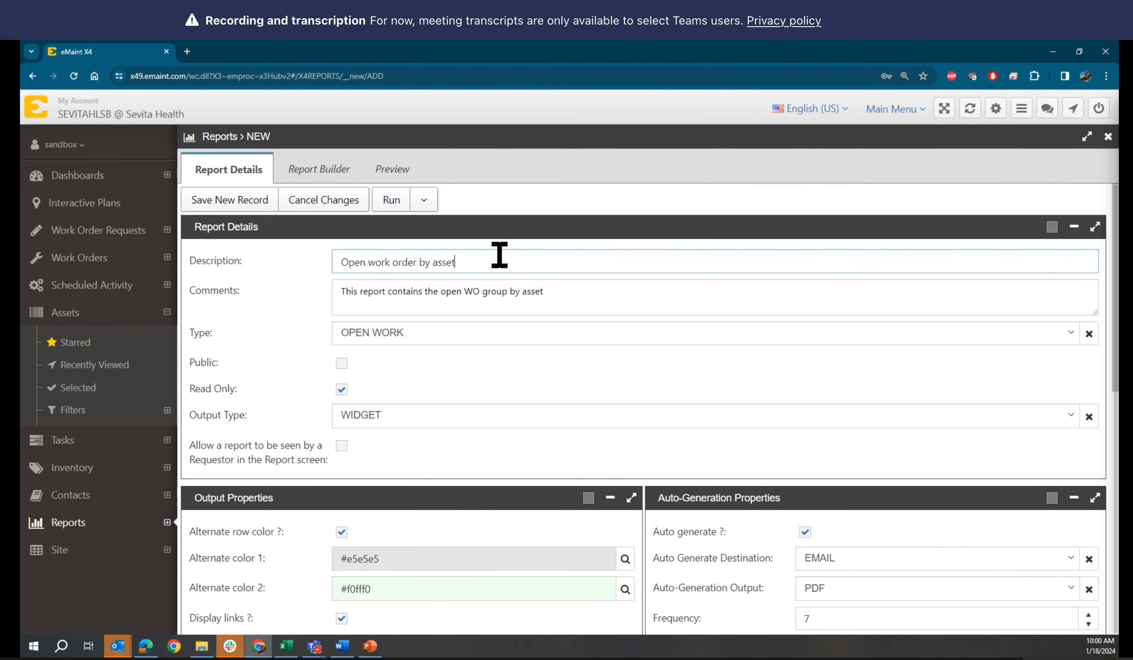
pyautogui.write('- Ms')
pyautogui.press('BackSpace')
pyautogui.write('anu')
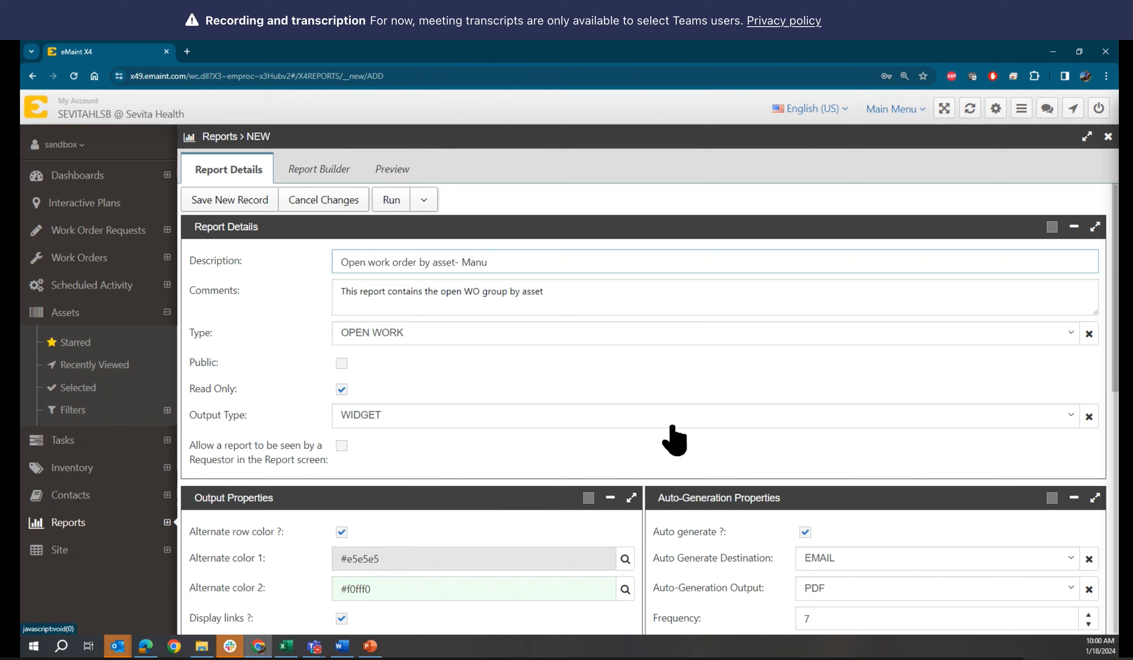
pyautogui.click(239, 201)
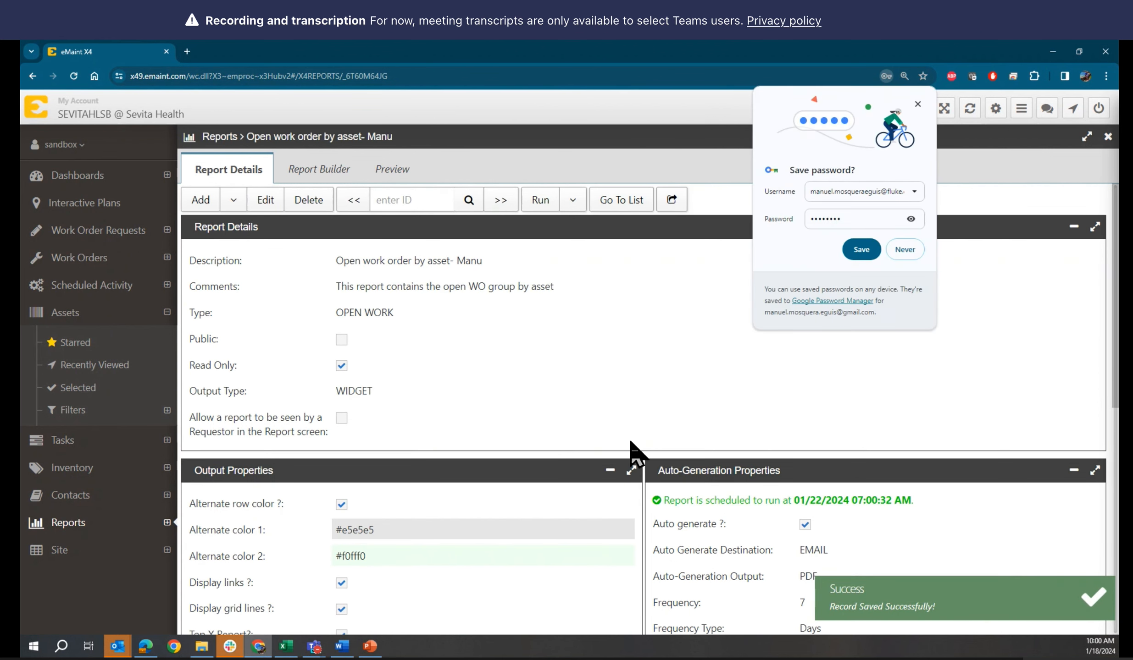
pyautogui.click(904, 250)
# Reopen the saved report and change the Top X count from 15 to 5
pyautogui.scroll(-5, 796, 366)
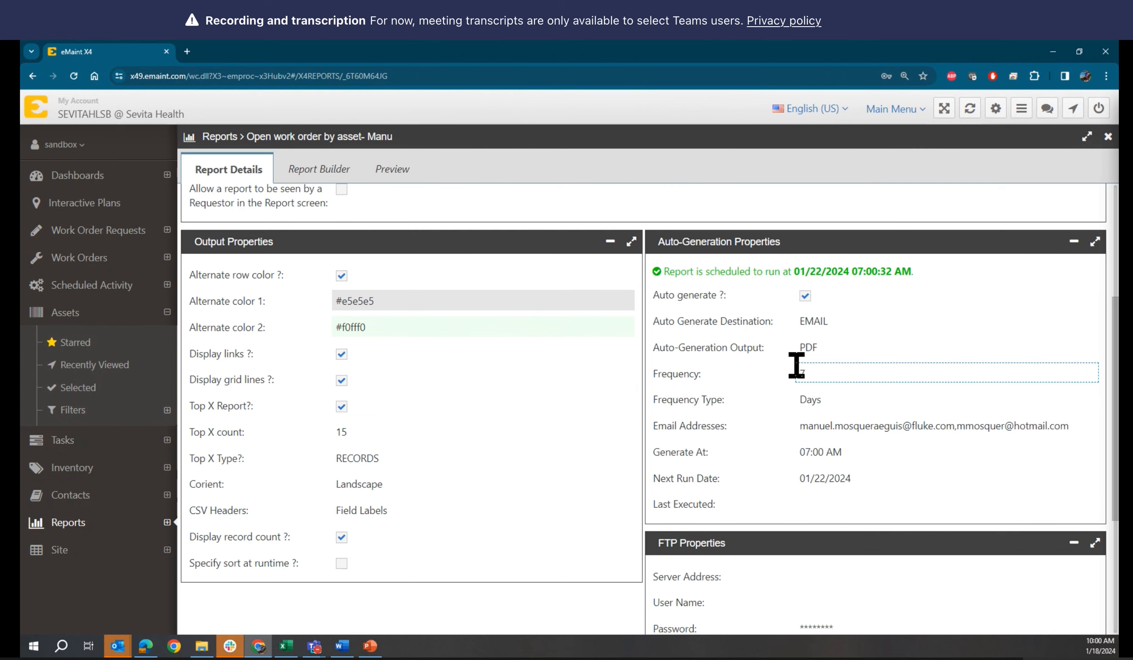
pyautogui.scroll(1, 796, 365)
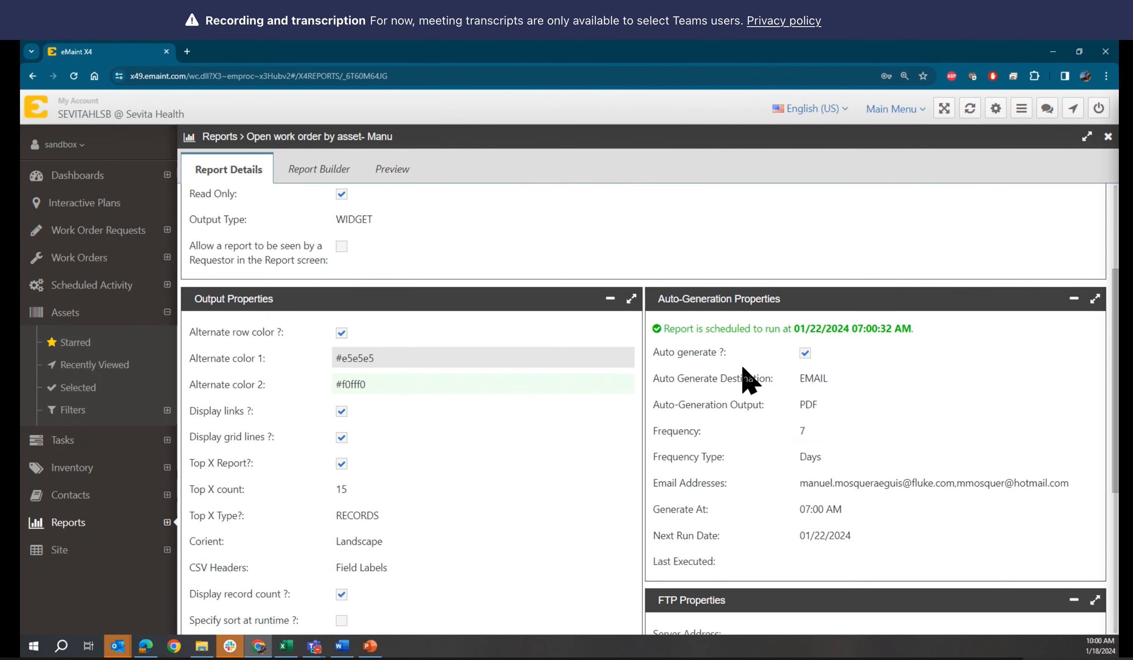
pyautogui.scroll(3, 747, 321)
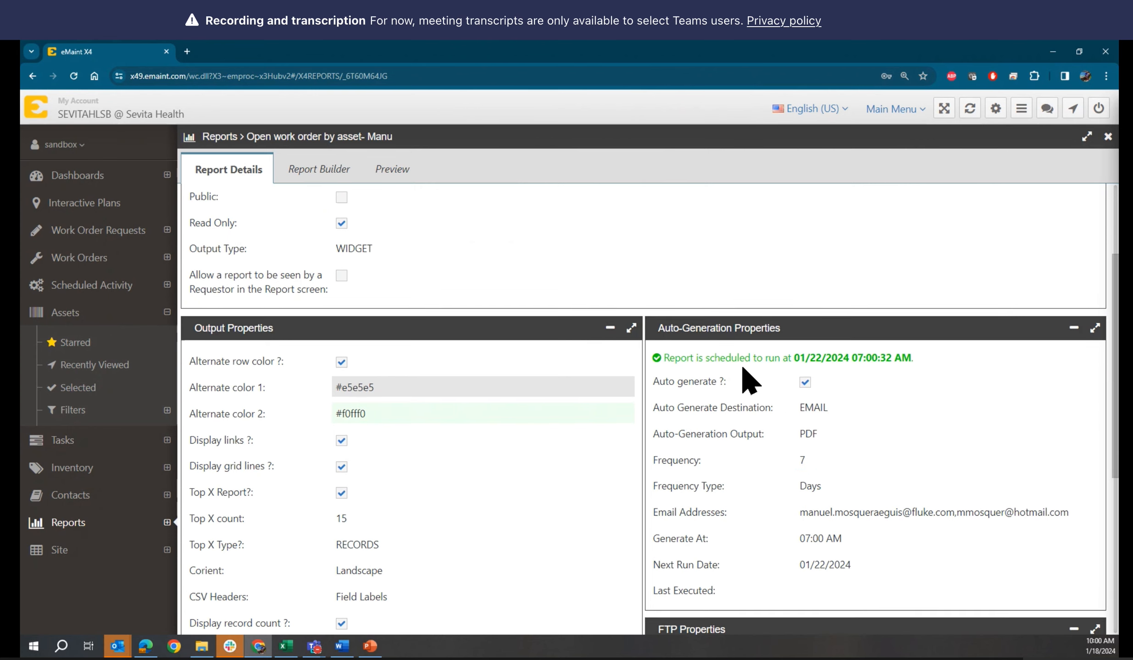
pyautogui.click(265, 200)
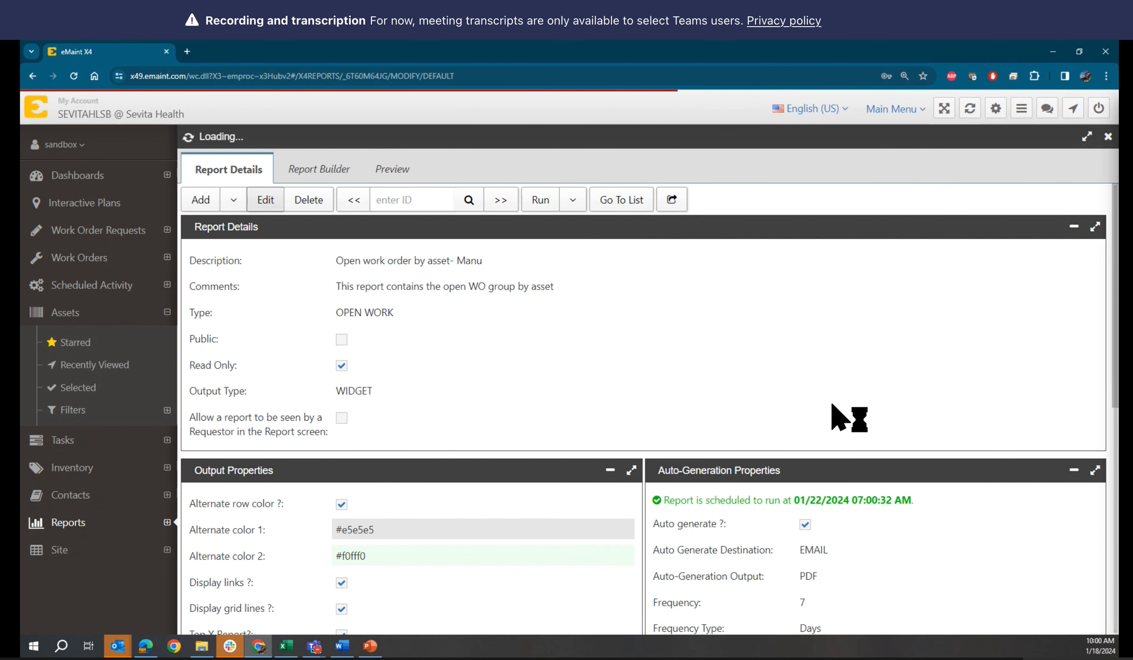
pyautogui.scroll(-5, 833, 407)
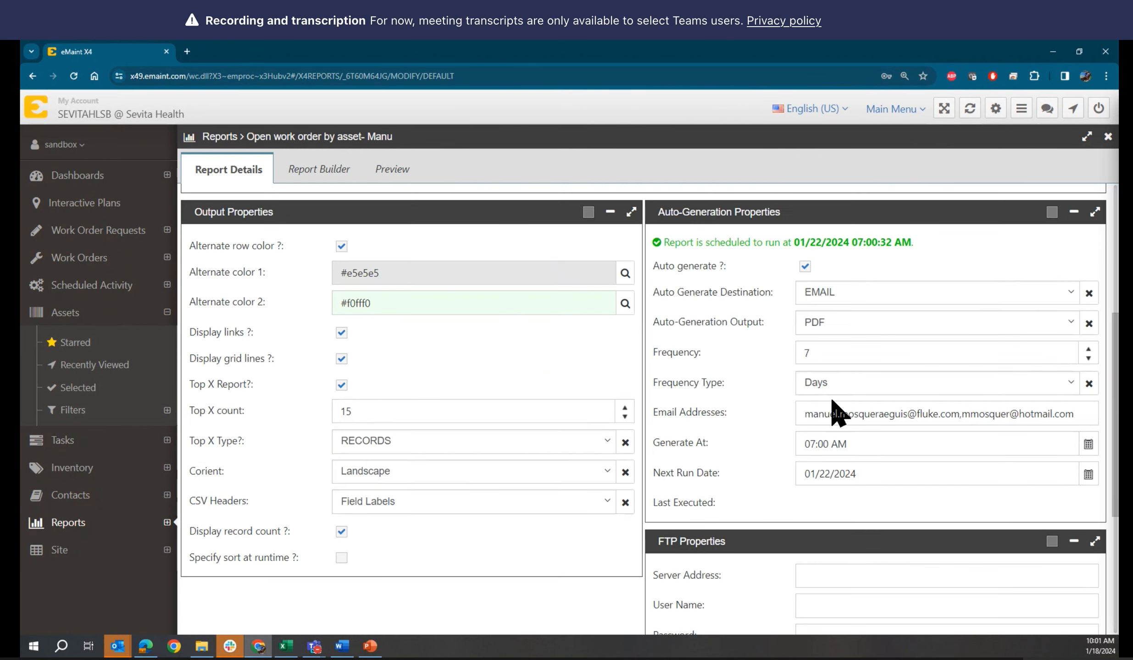
pyautogui.doubleClick(357, 412)
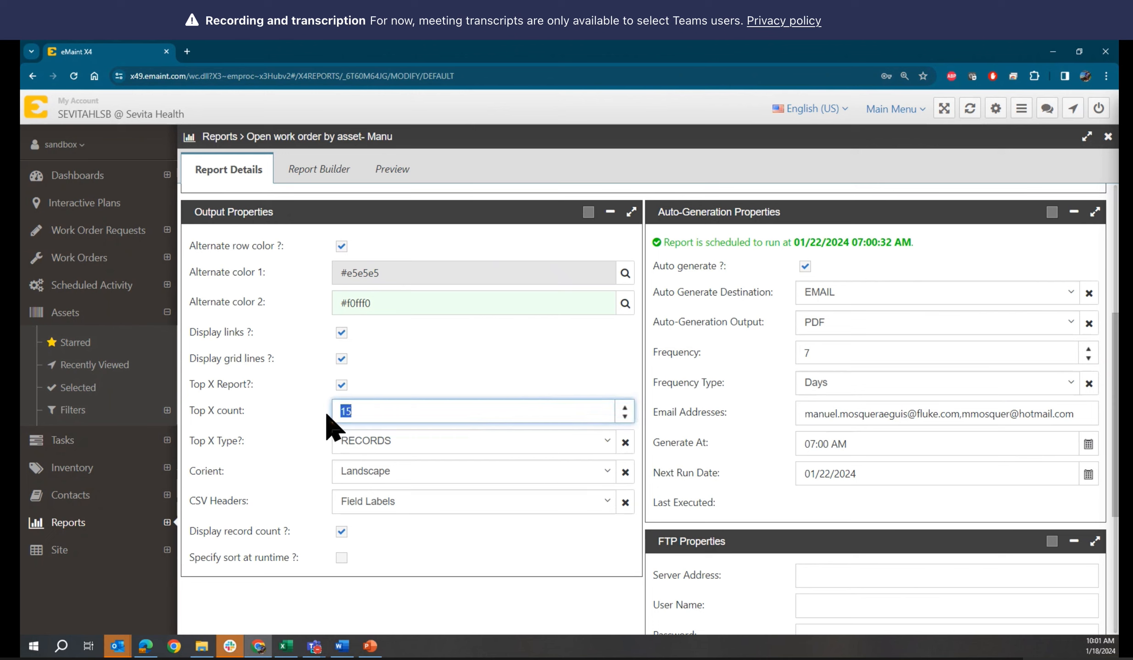
pyautogui.write('5')
# Set the Generate At time to 12:00 PM
pyautogui.click(846, 444)
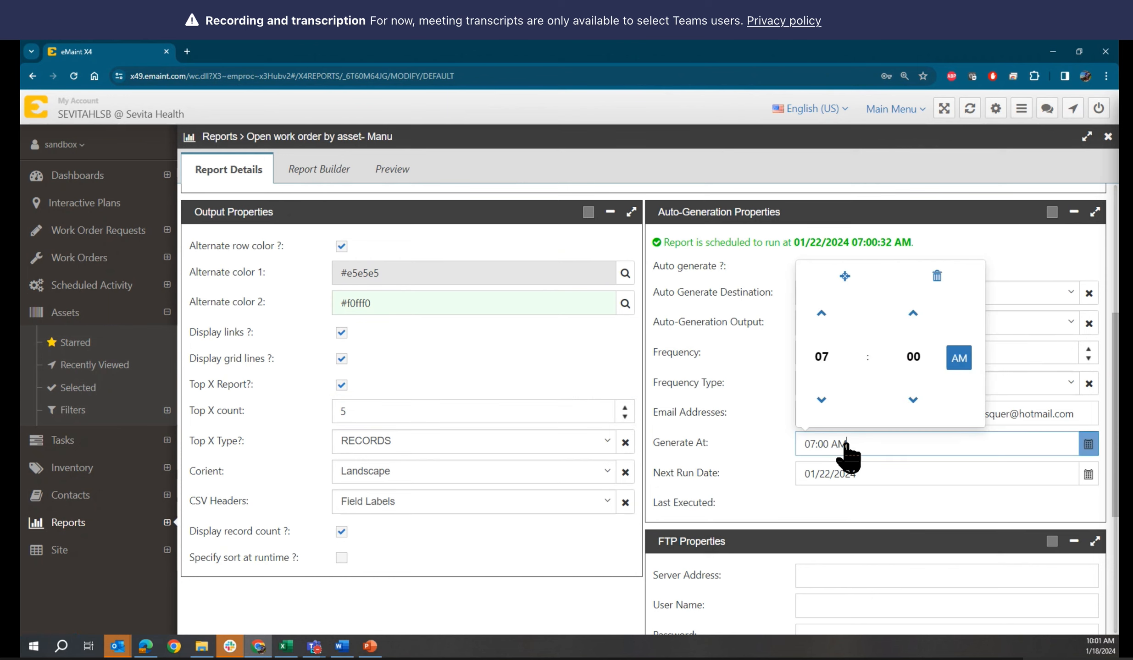
pyautogui.click(821, 316)
pyautogui.click(821, 316)
pyautogui.click(822, 316)
pyautogui.click(821, 315)
pyautogui.click(821, 316)
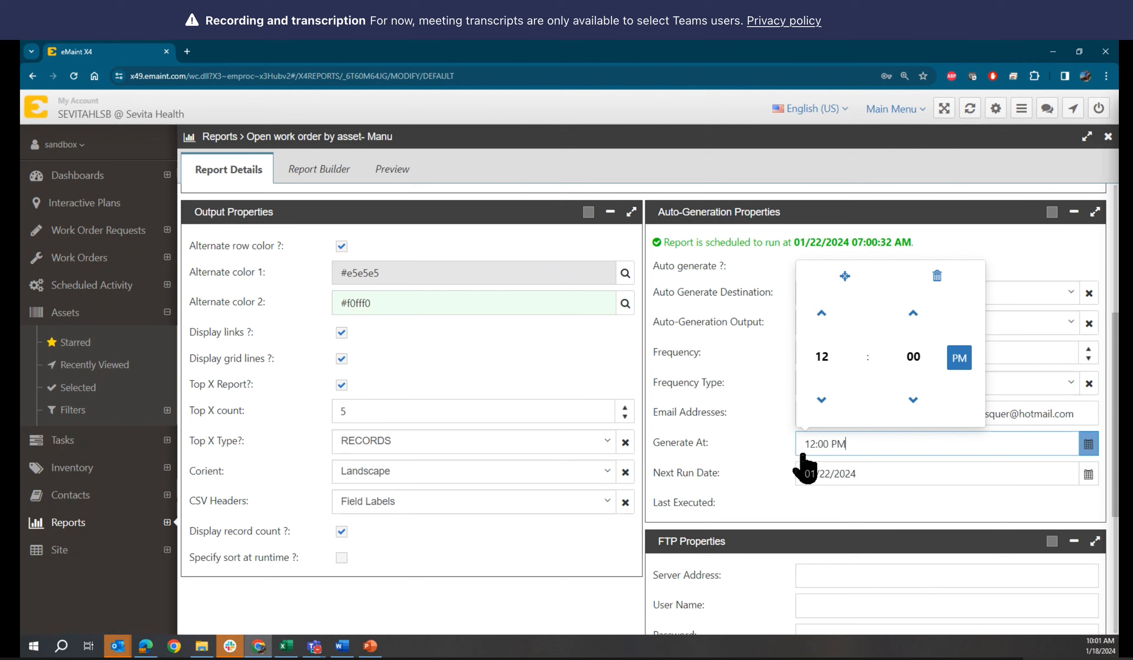
pyautogui.click(771, 403)
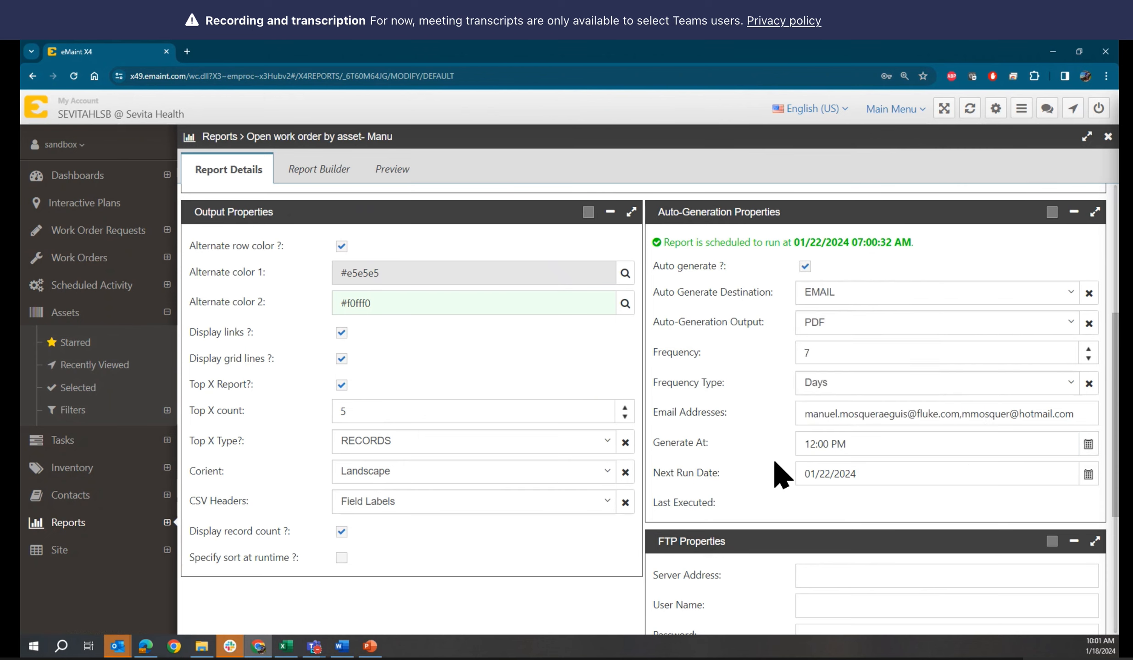
# Set the next run date to 01/18/2024, drop the second e-mail recipient, and save
pyautogui.click(1089, 476)
pyautogui.click(1077, 415)
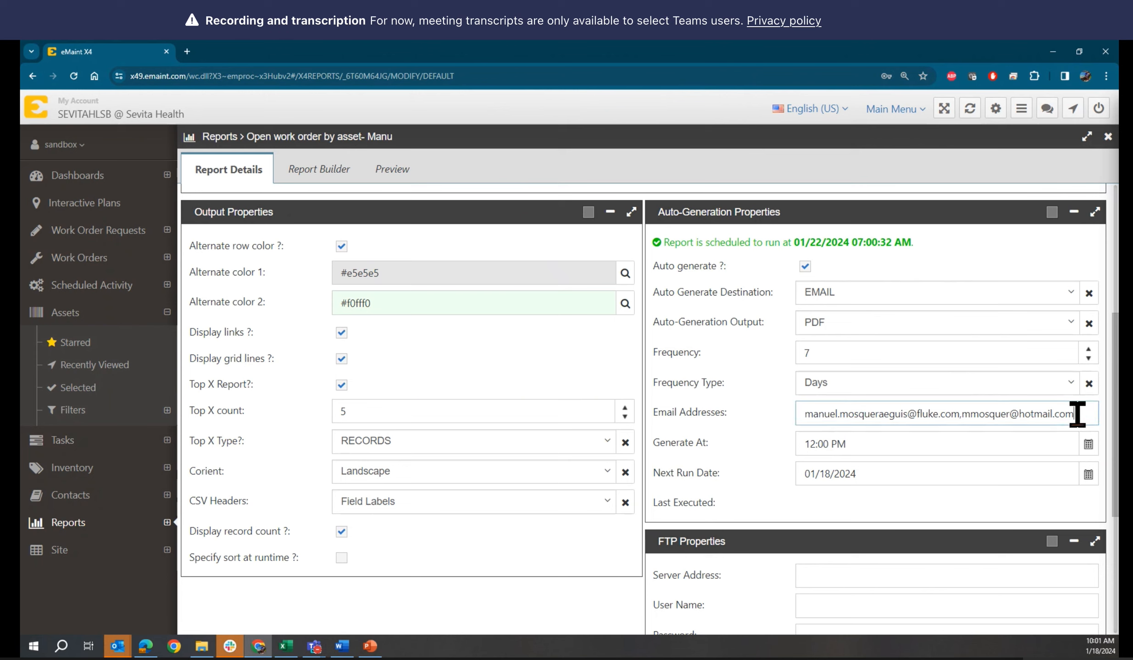
pyautogui.press('BackSpace')
pyautogui.press('BackSpace')
pyautogui.press('BackSpace')
pyautogui.press('BackSpace')
pyautogui.press('BackSpace')
pyautogui.press('BackSpace')
pyautogui.press('BackSpace')
pyautogui.press('BackSpace')
pyautogui.press('BackSpace')
pyautogui.press('BackSpace')
pyautogui.press('BackSpace')
pyautogui.press('BackSpace')
pyautogui.press('BackSpace')
pyautogui.press('BackSpace')
pyautogui.press('BackSpace')
pyautogui.press('BackSpace')
pyautogui.press('BackSpace')
pyautogui.press('BackSpace')
pyautogui.press('BackSpace')
pyautogui.press('BackSpace')
pyautogui.press('BackSpace')
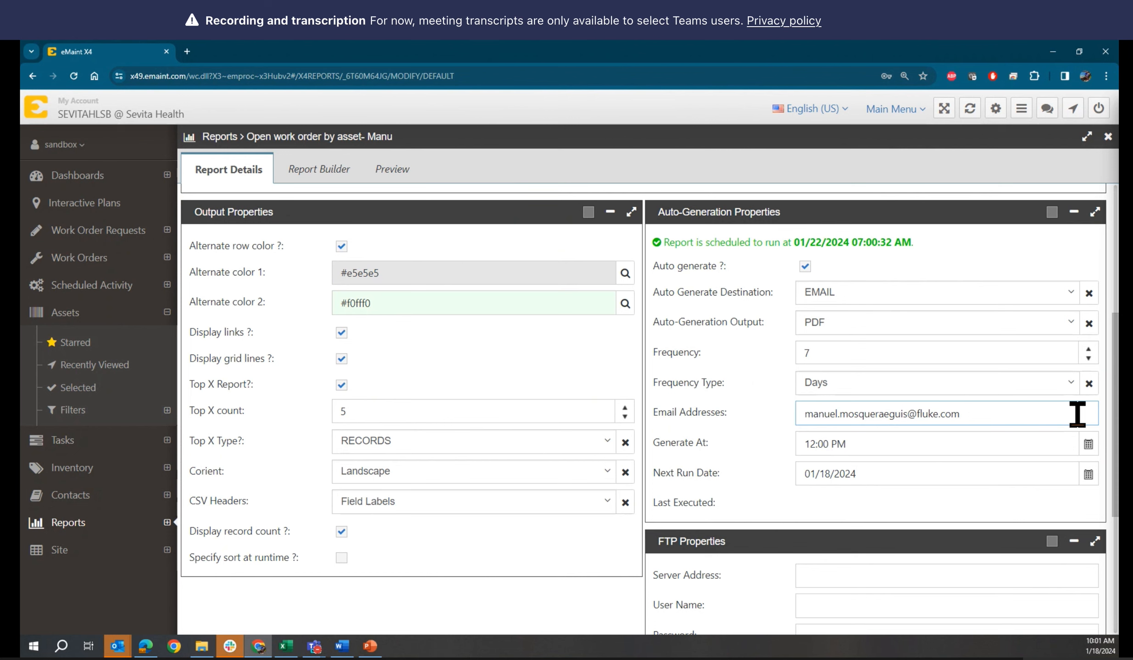
pyautogui.scroll(3, 782, 486)
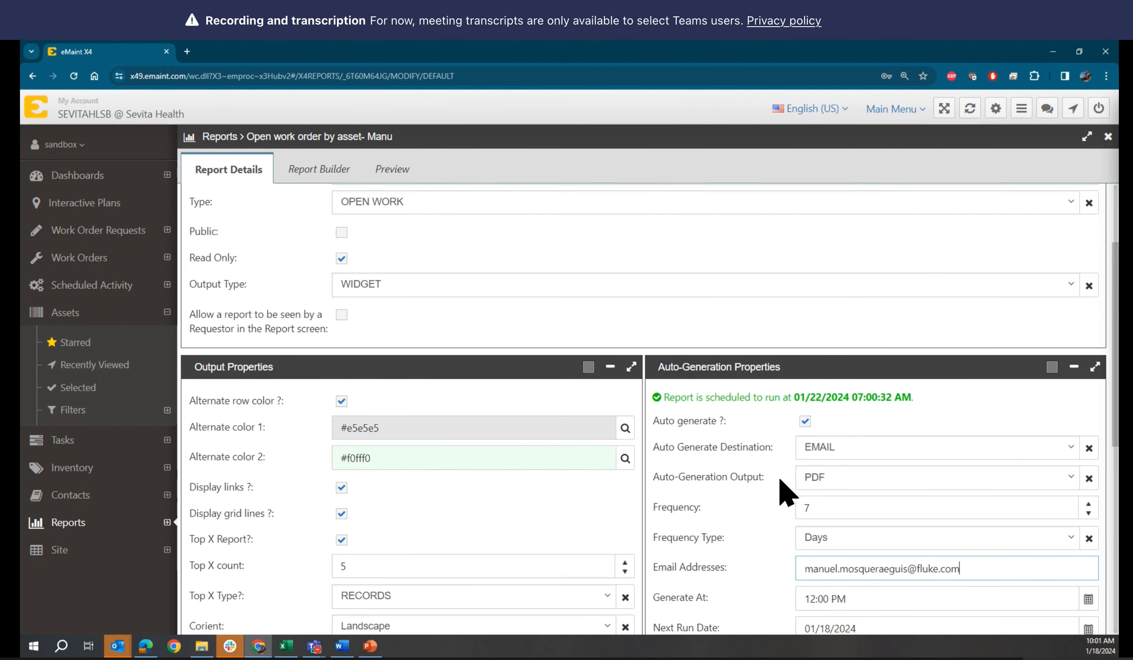
pyautogui.scroll(3, 782, 486)
pyautogui.click(232, 200)
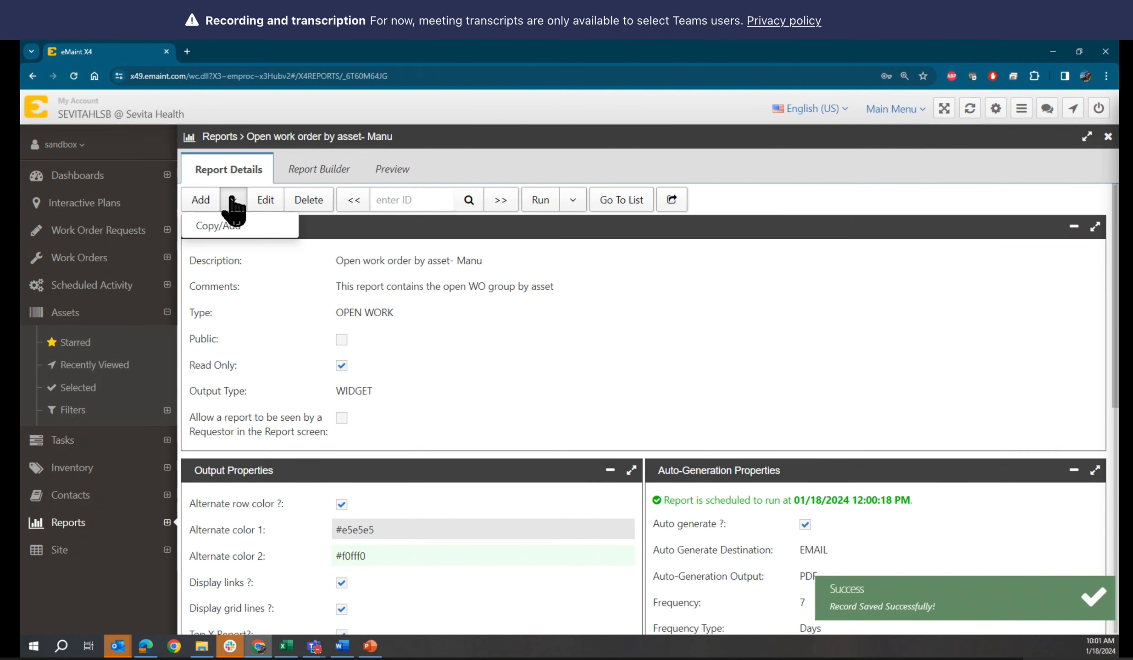
pyautogui.click(693, 362)
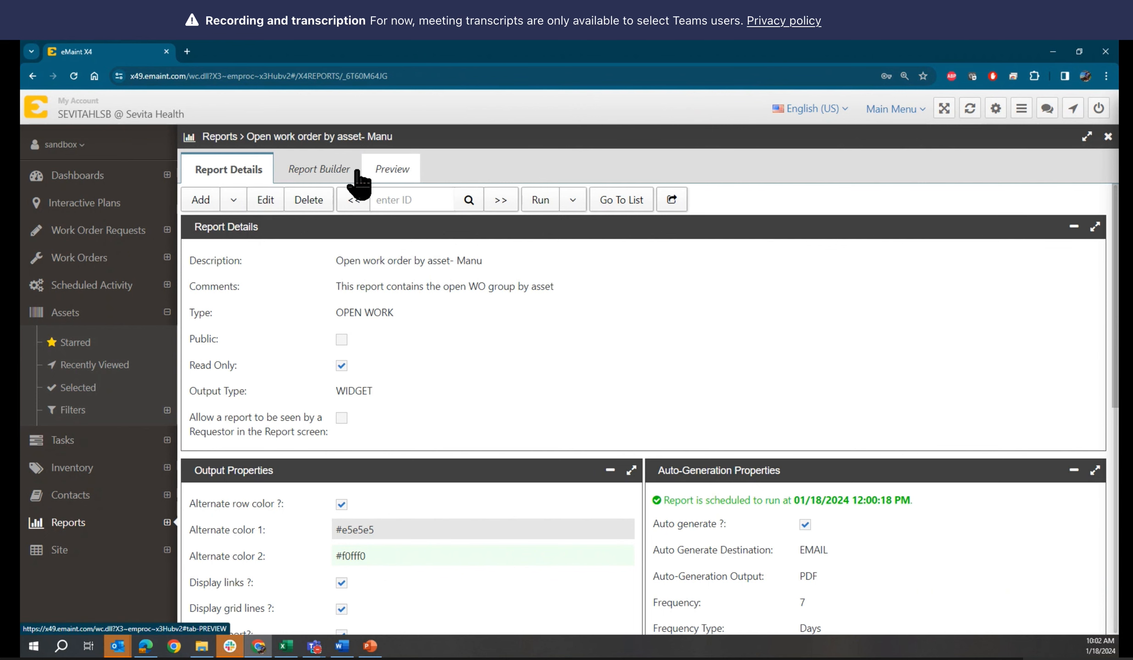
# Review the columns, CORRECTIVE filter and sort order, then run the report as HTML
pyautogui.click(333, 183)
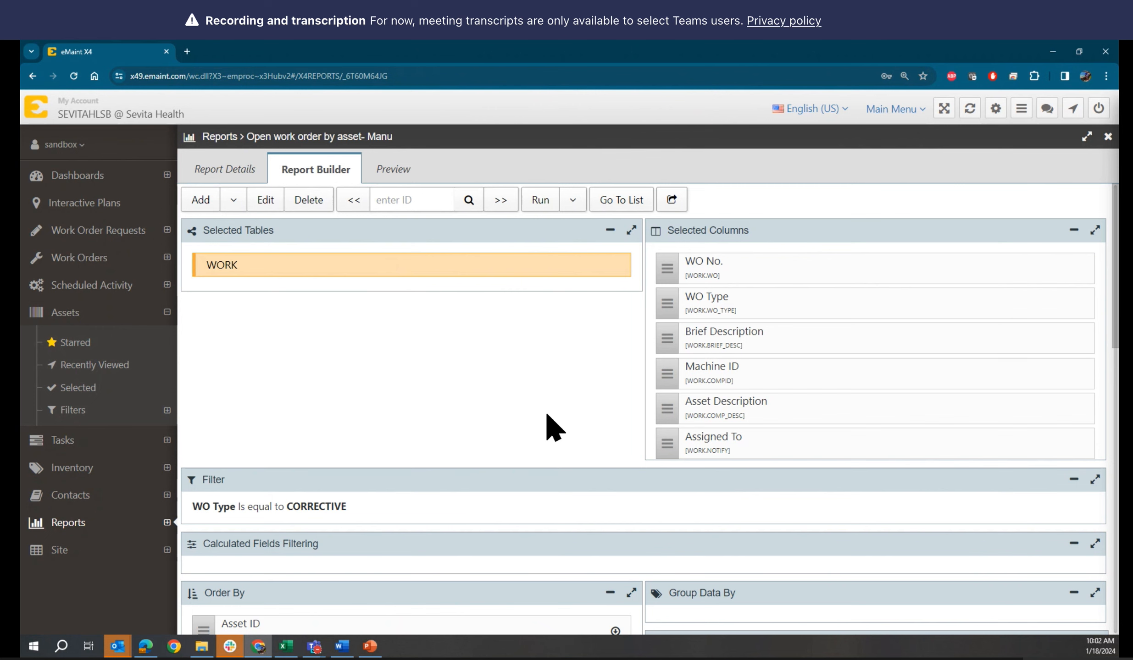
pyautogui.scroll(-3, 553, 427)
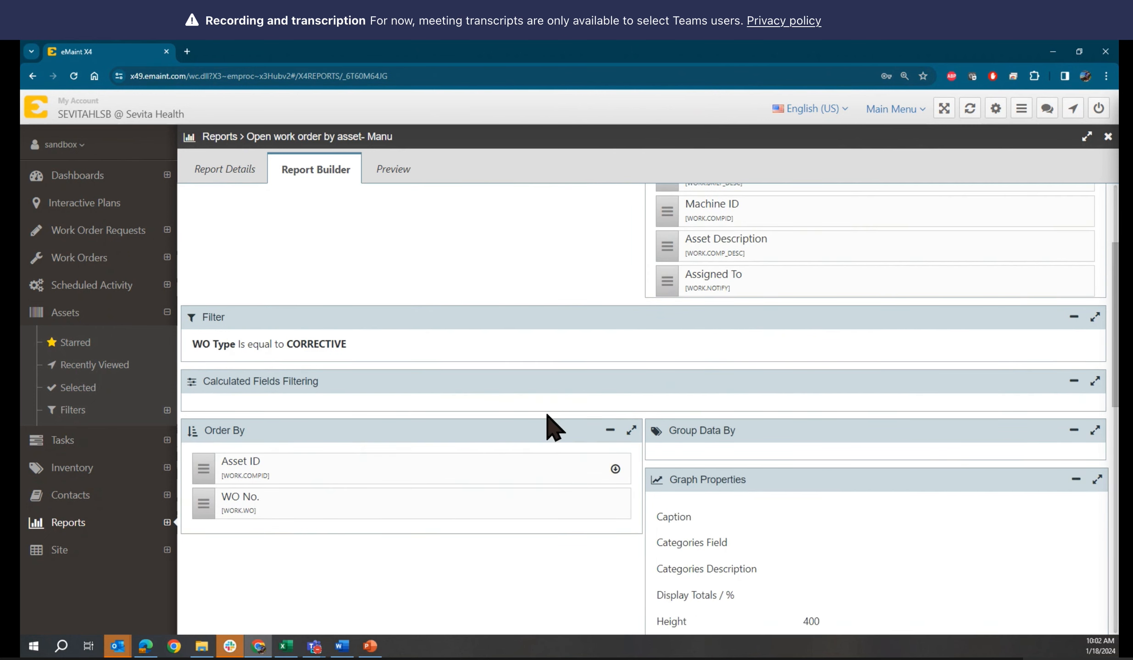
pyautogui.scroll(3, 553, 426)
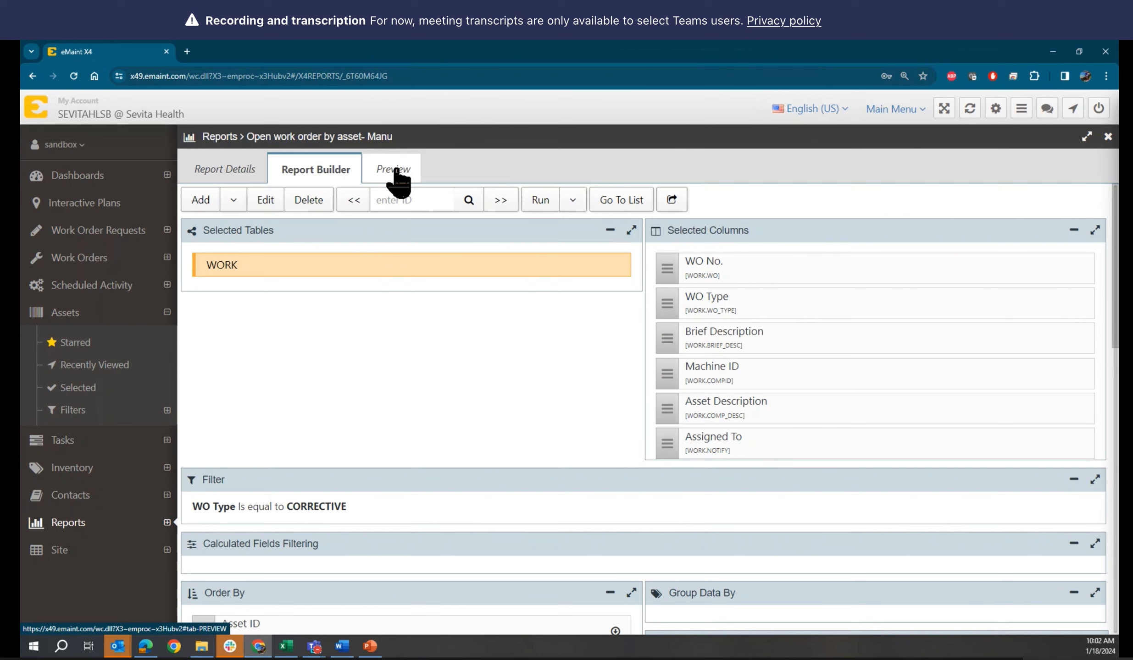
pyautogui.click(539, 200)
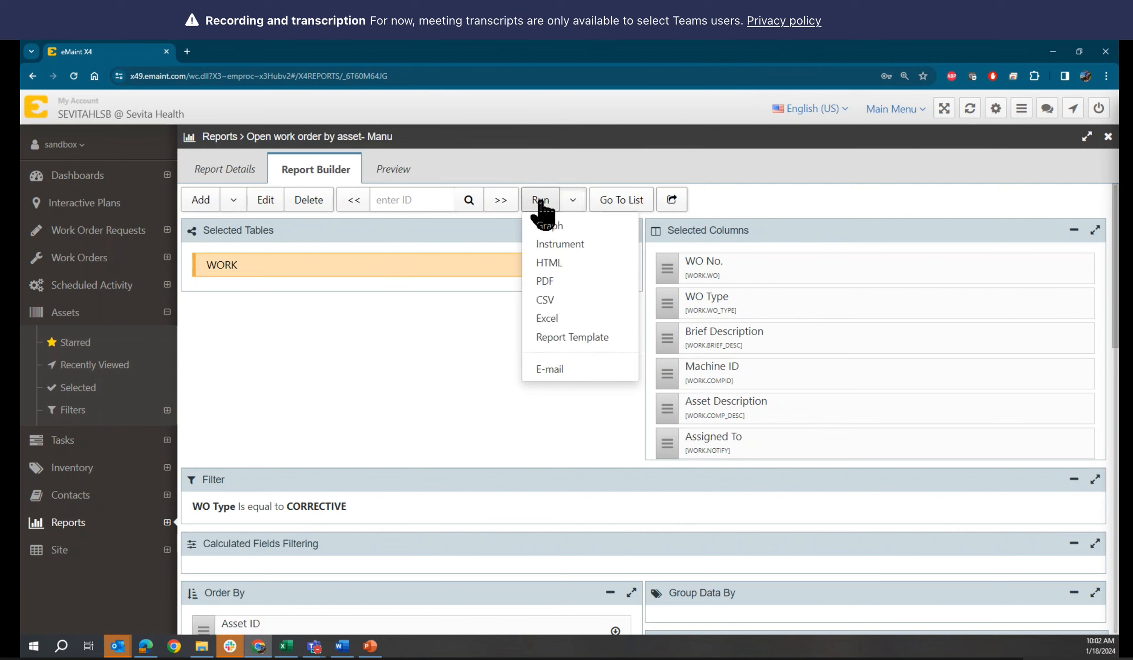
pyautogui.click(549, 263)
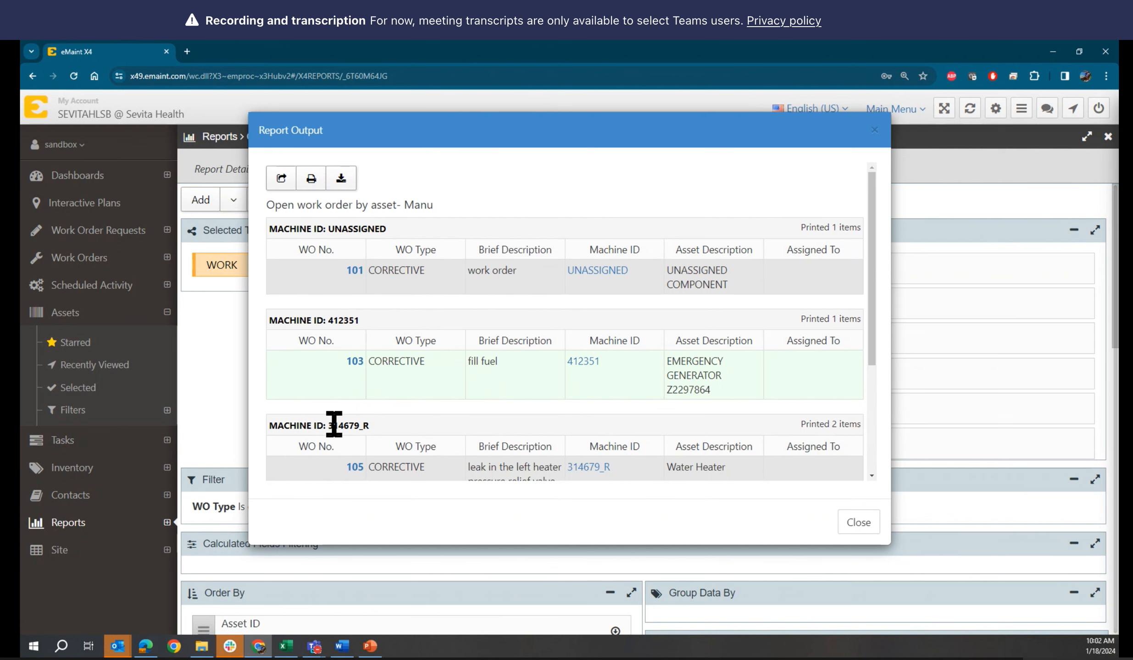
# Inspect the HTML output of 5 CORRECTIVE work orders, repositioning its window
pyautogui.scroll(-4, 360, 424)
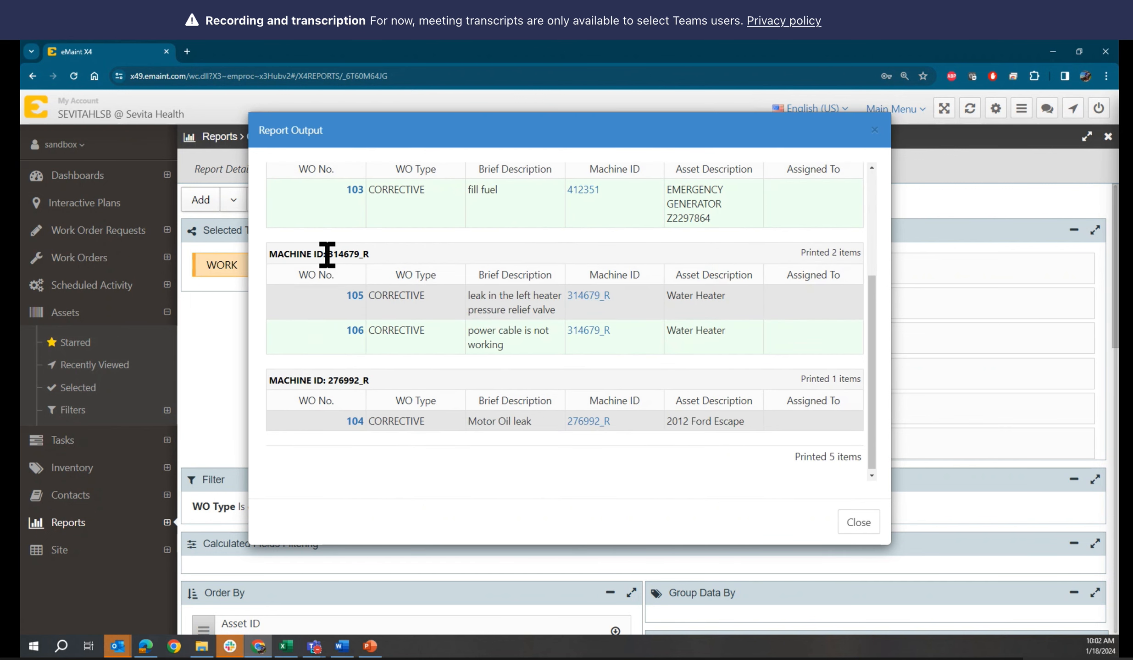
pyautogui.moveTo(327, 253); pyautogui.dragTo(370, 252)
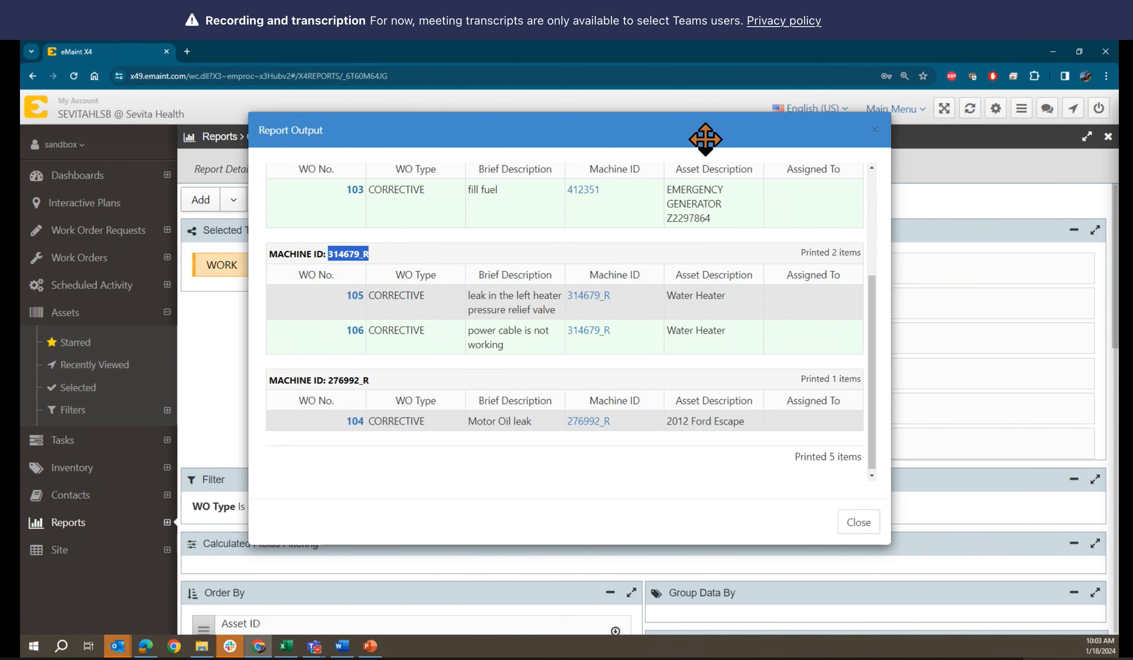
pyautogui.moveTo(701, 132); pyautogui.dragTo(447, 121)
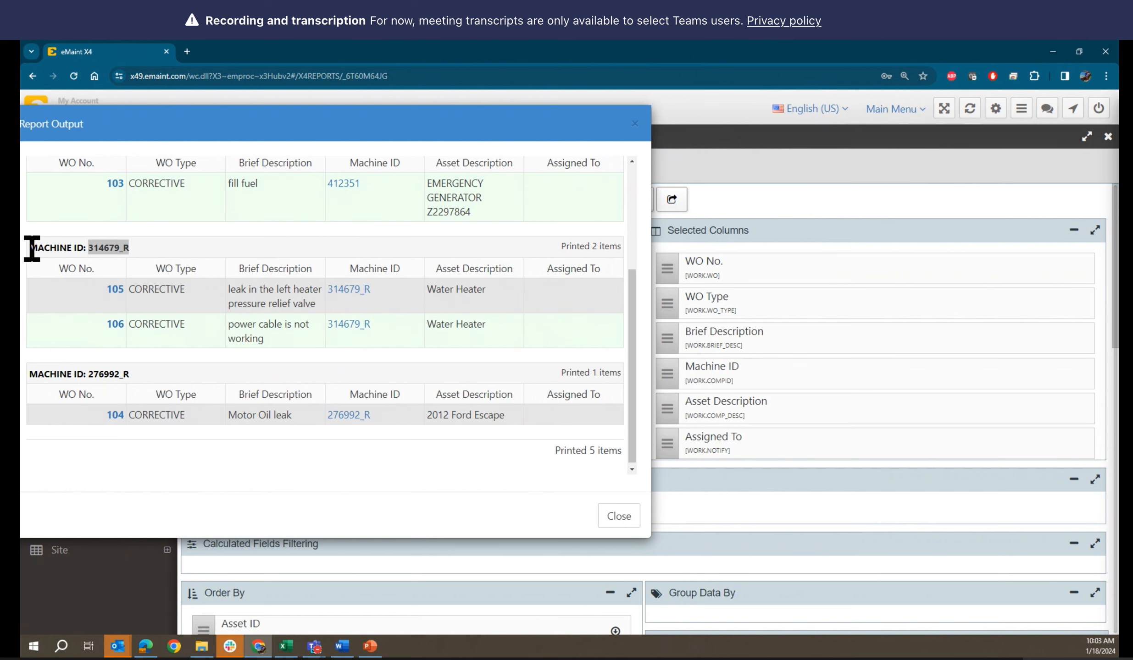
pyautogui.moveTo(306, 125); pyautogui.dragTo(431, 134)
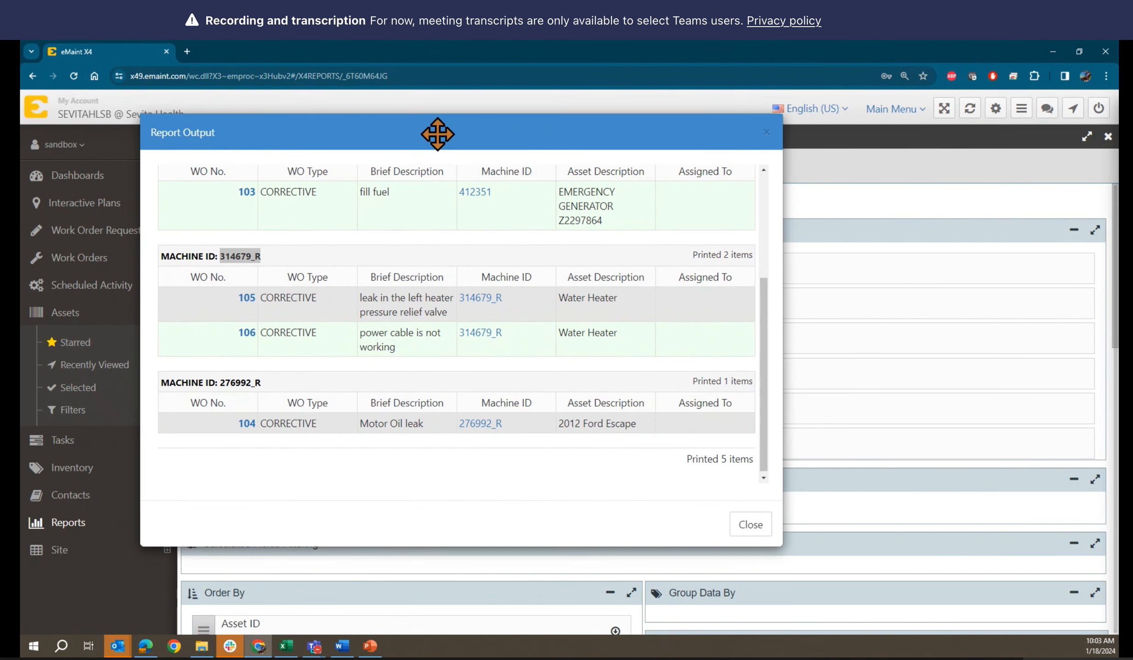
# Scroll through the grouped HTML report output and close it
pyautogui.scroll(3, 653, 319)
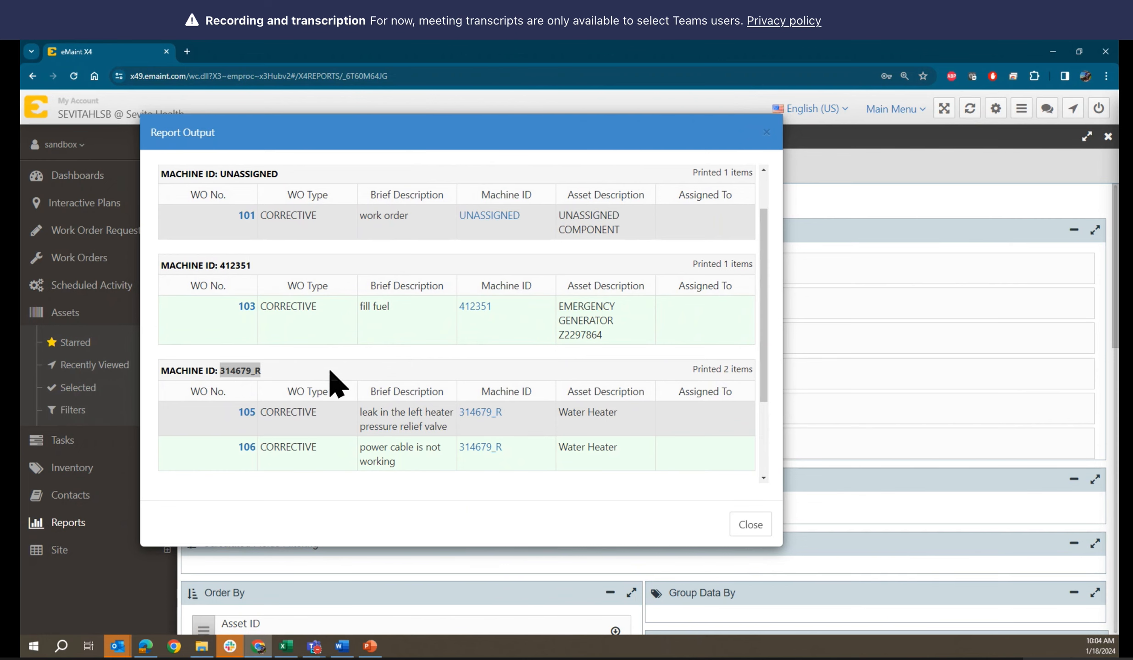
pyautogui.scroll(-1, 338, 385)
pyautogui.scroll(1, 334, 385)
pyautogui.scroll(-2, 765, 411)
pyautogui.scroll(5, 765, 411)
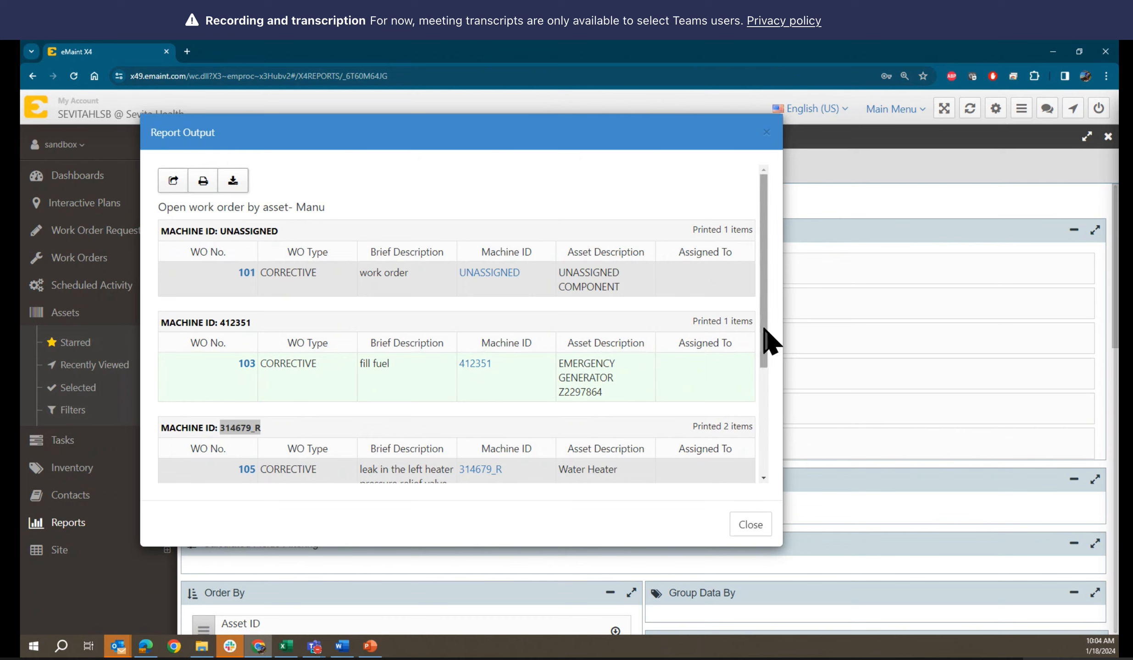
pyautogui.moveTo(763, 329); pyautogui.dragTo(785, 343)
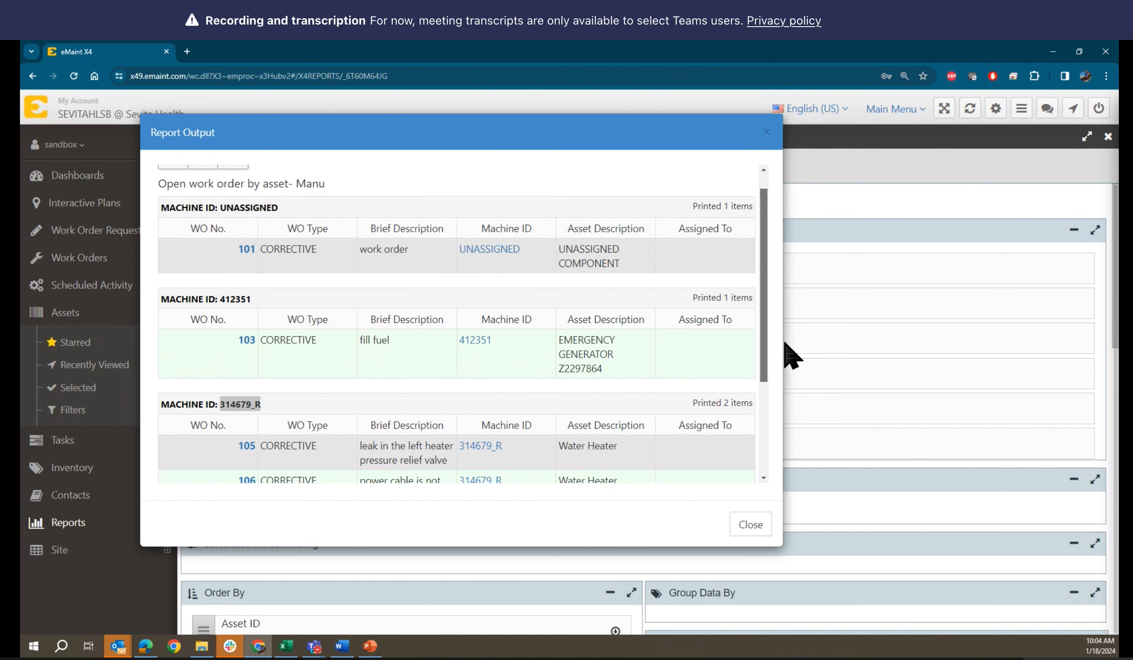
pyautogui.click(766, 133)
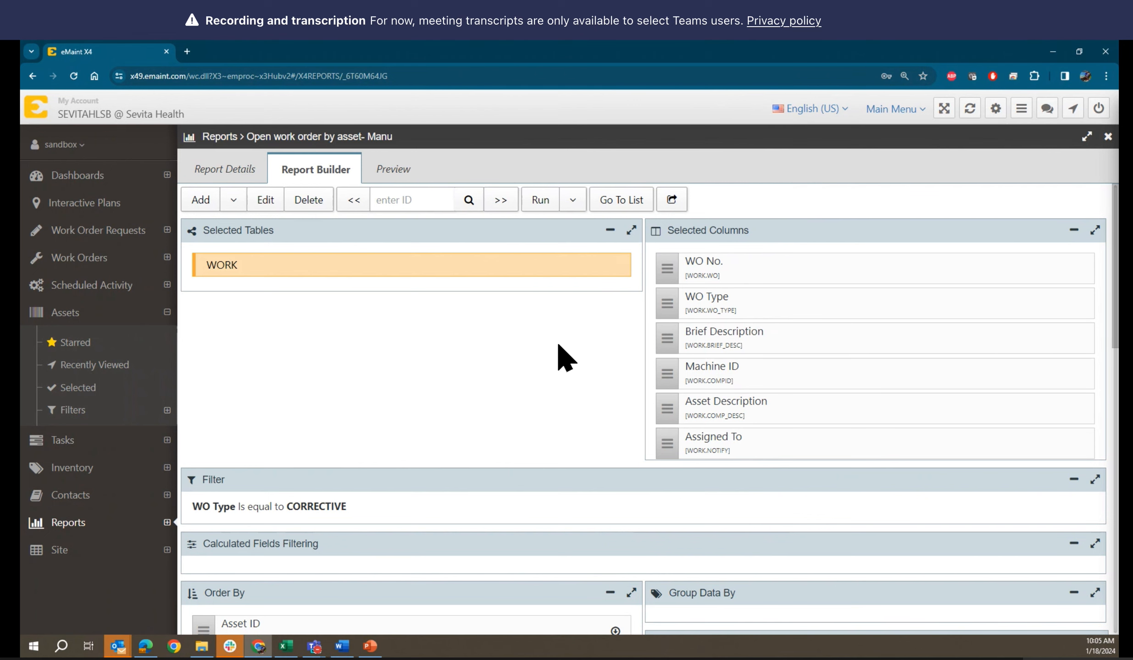
# Return to Report Details (type OPEN WORK, output WIDGET) and bring up the Work Orders link menu
pyautogui.scroll(-6, 565, 358)
pyautogui.scroll(6, 565, 358)
pyautogui.click(223, 174)
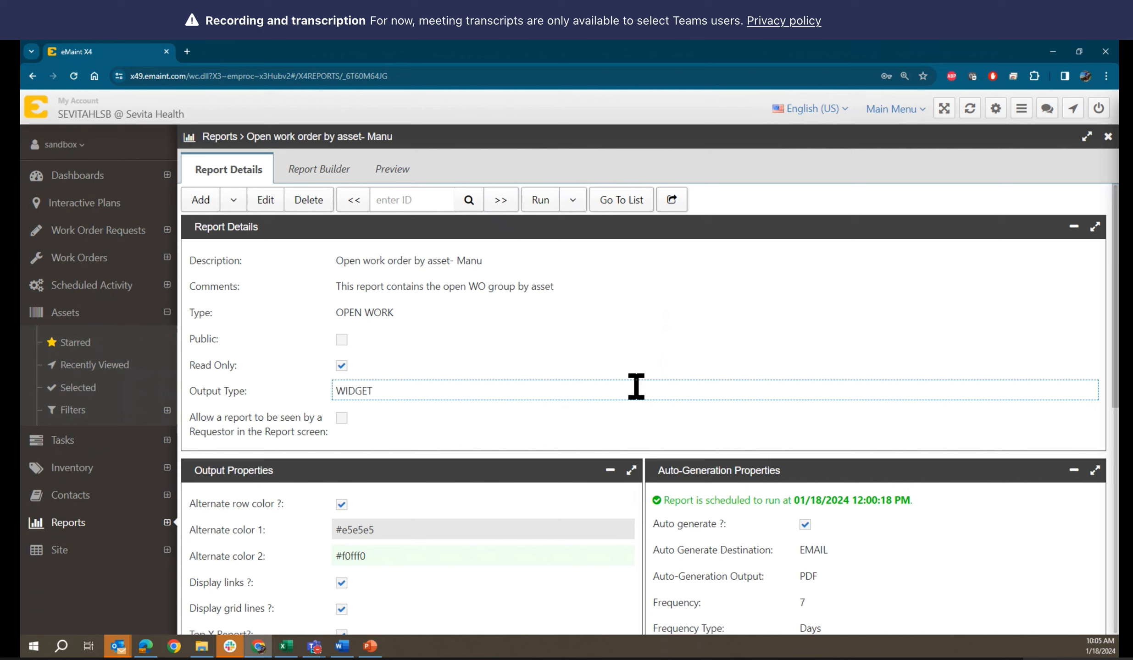
pyautogui.rightClick(42, 264)
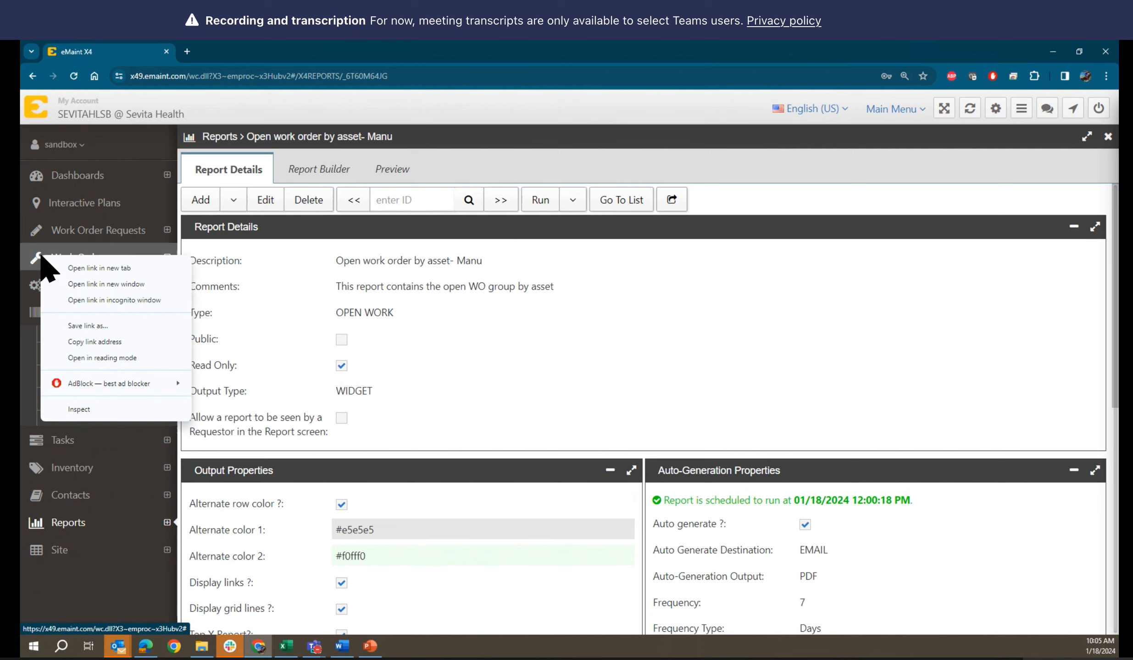
# Open the Work Orders list in a new tab and check work orders 103 and 104
pyautogui.click(95, 273)
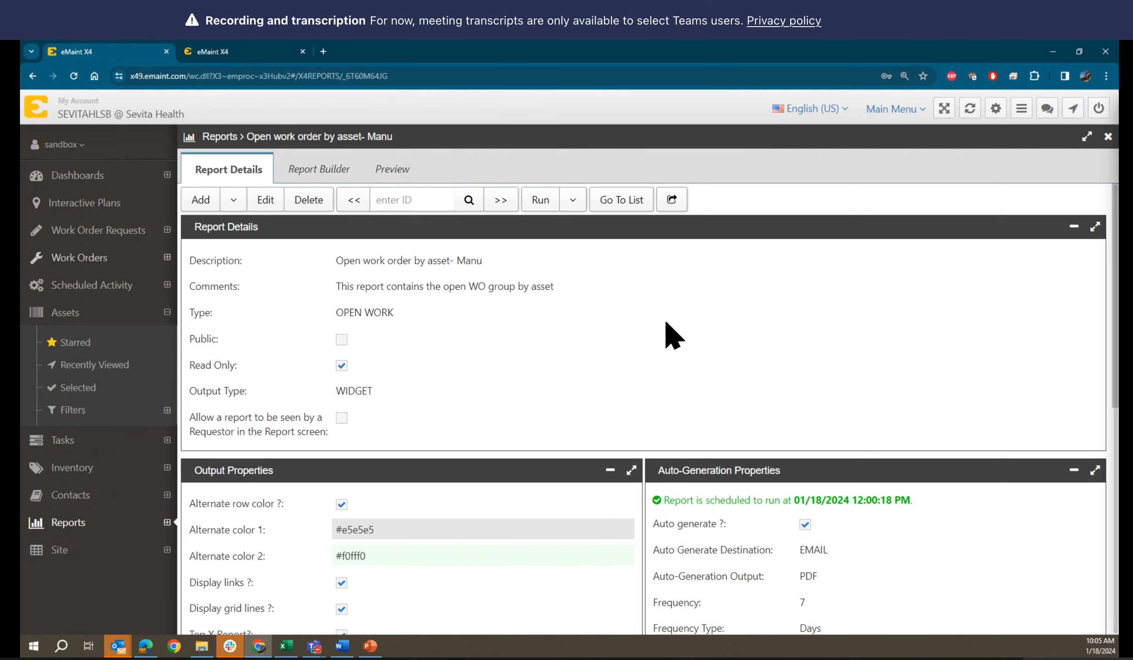
pyautogui.click(248, 51)
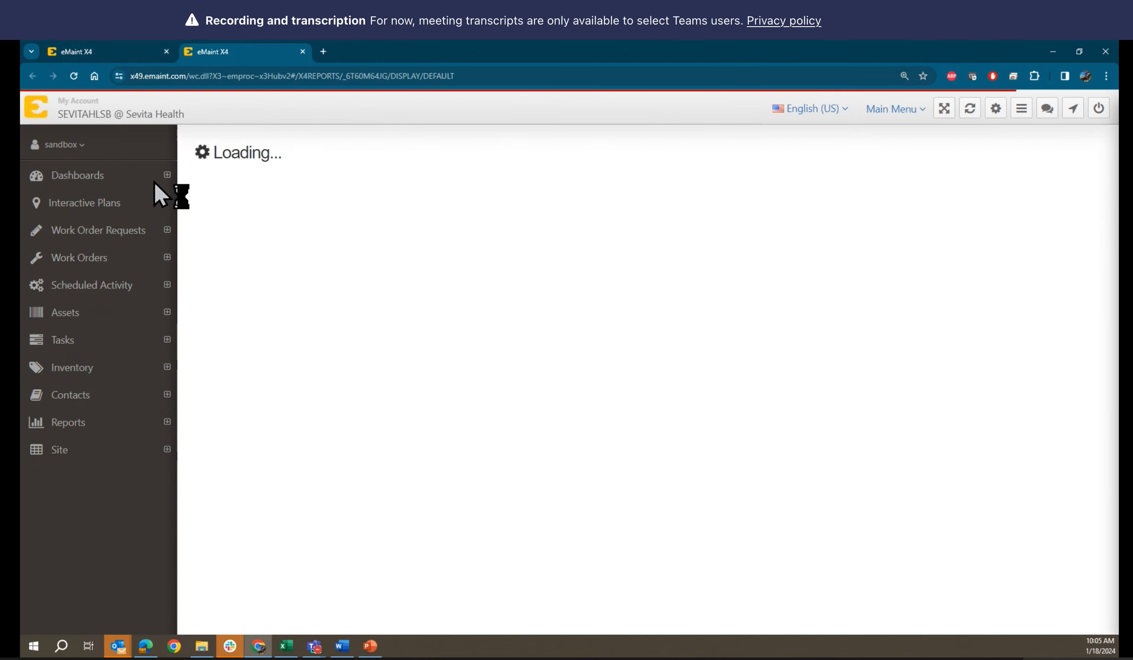
pyautogui.click(39, 270)
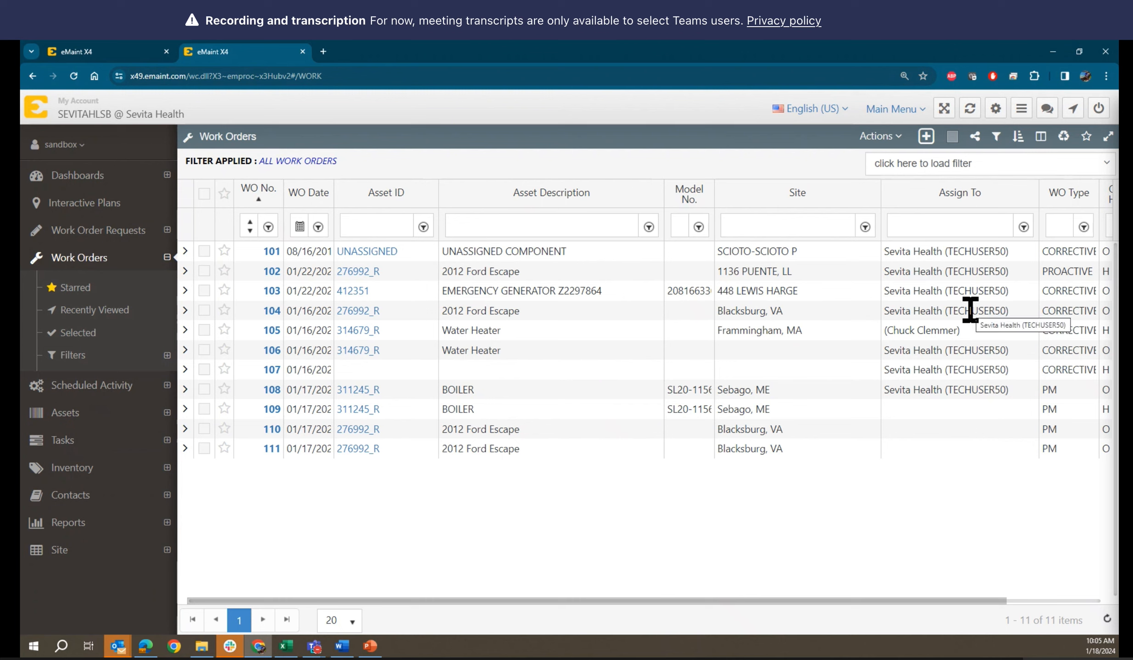
pyautogui.click(204, 291)
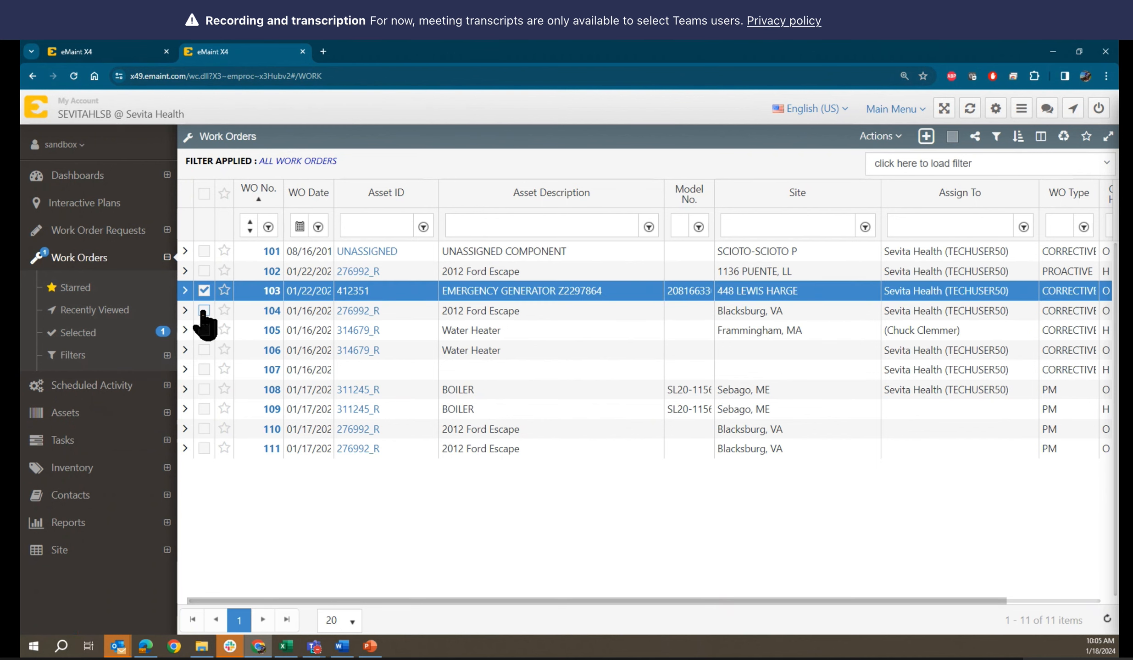
pyautogui.click(205, 311)
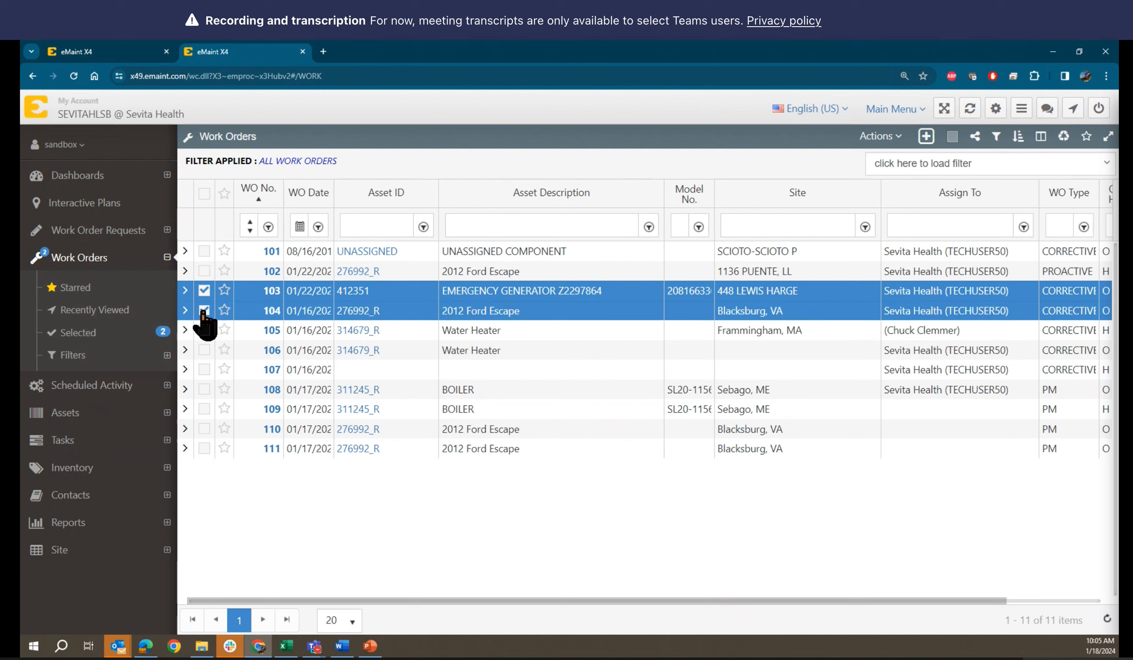
pyautogui.click(883, 137)
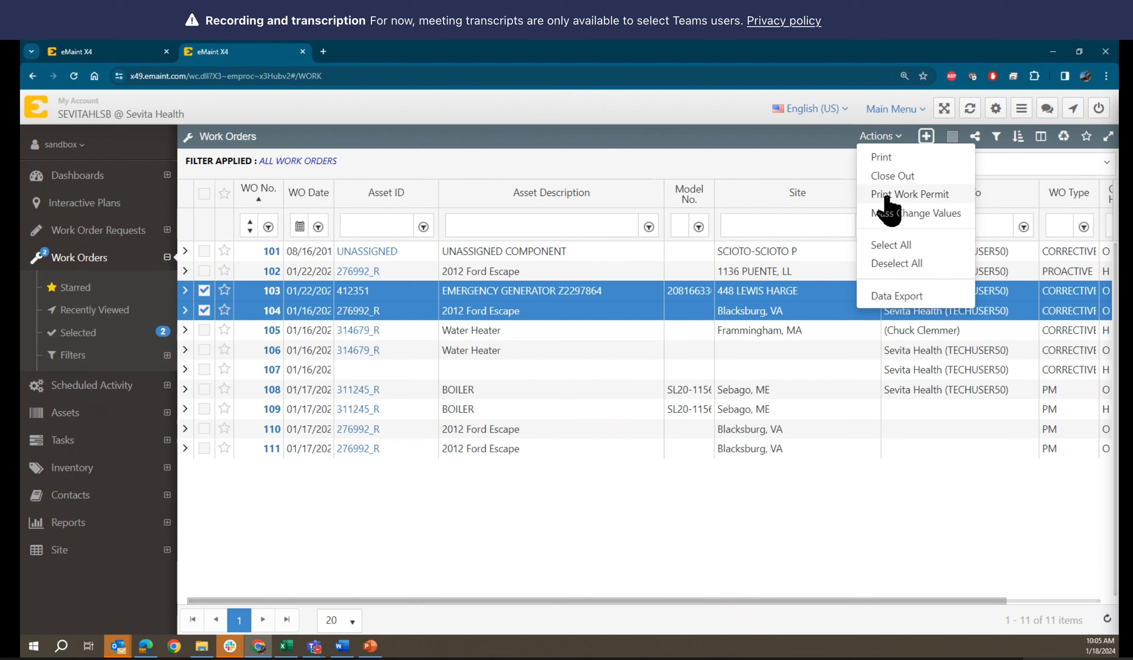
# Start a mass change on work orders 103 and 104, setting Assign To Type to Employee
pyautogui.click(889, 213)
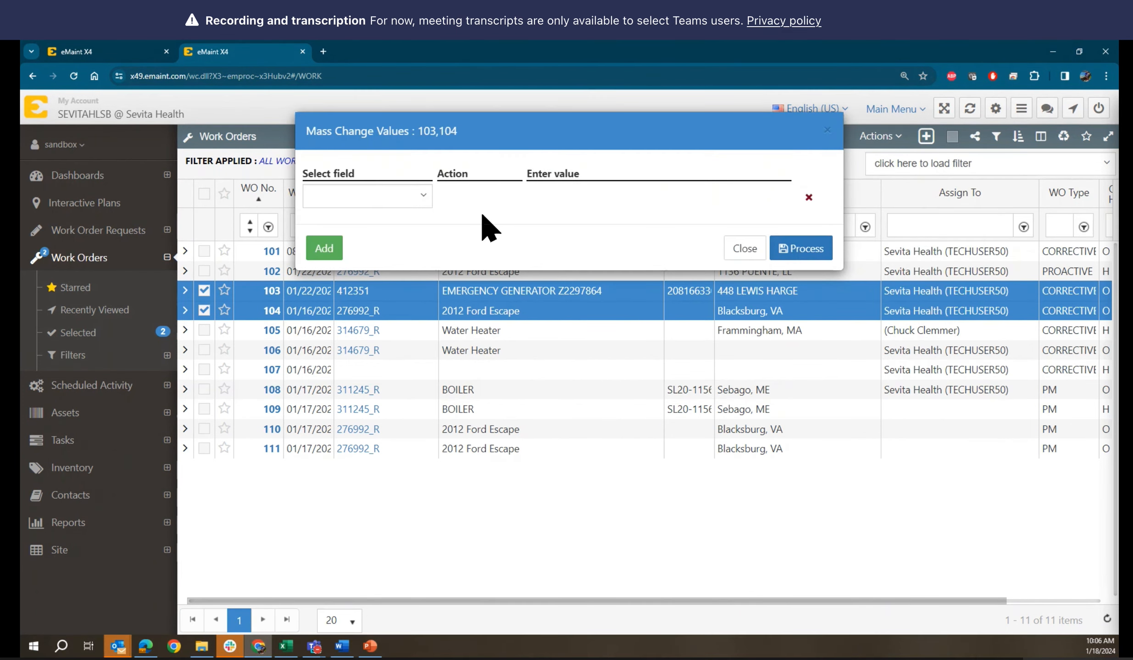
pyautogui.click(418, 200)
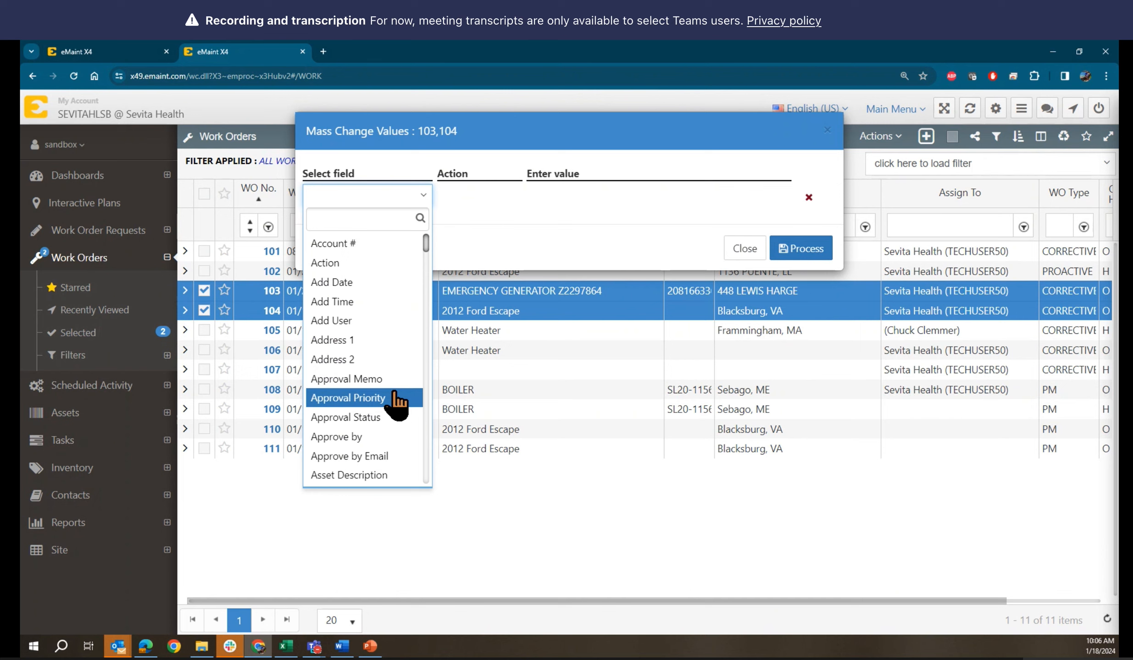
pyautogui.write('a')
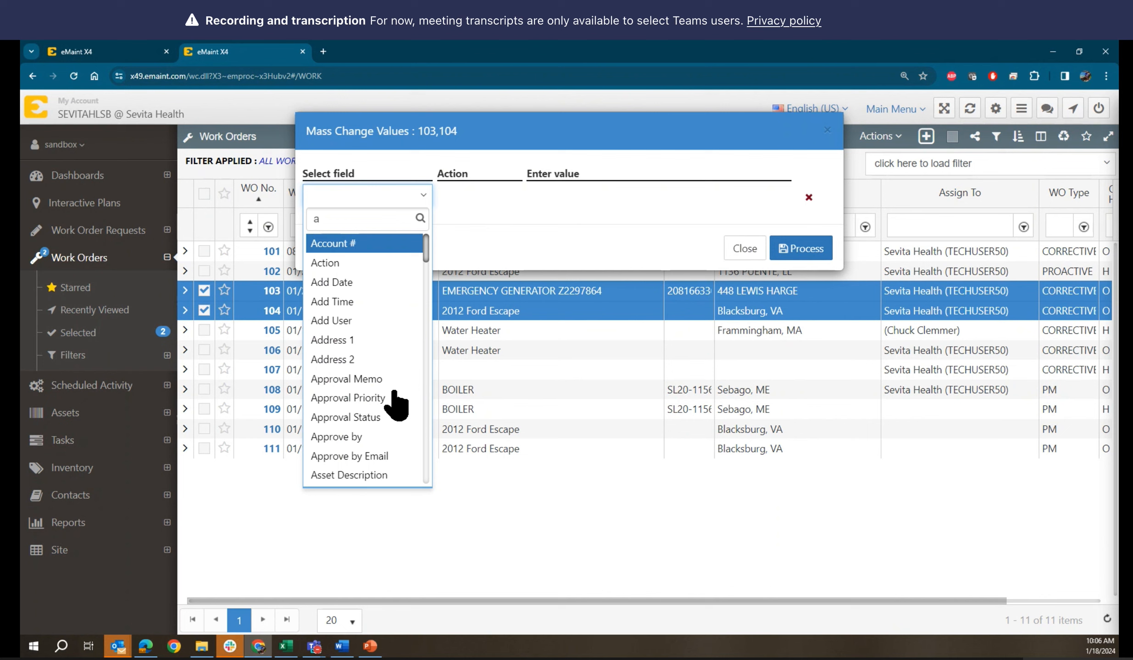
pyautogui.press('BackSpace')
pyautogui.write('ass')
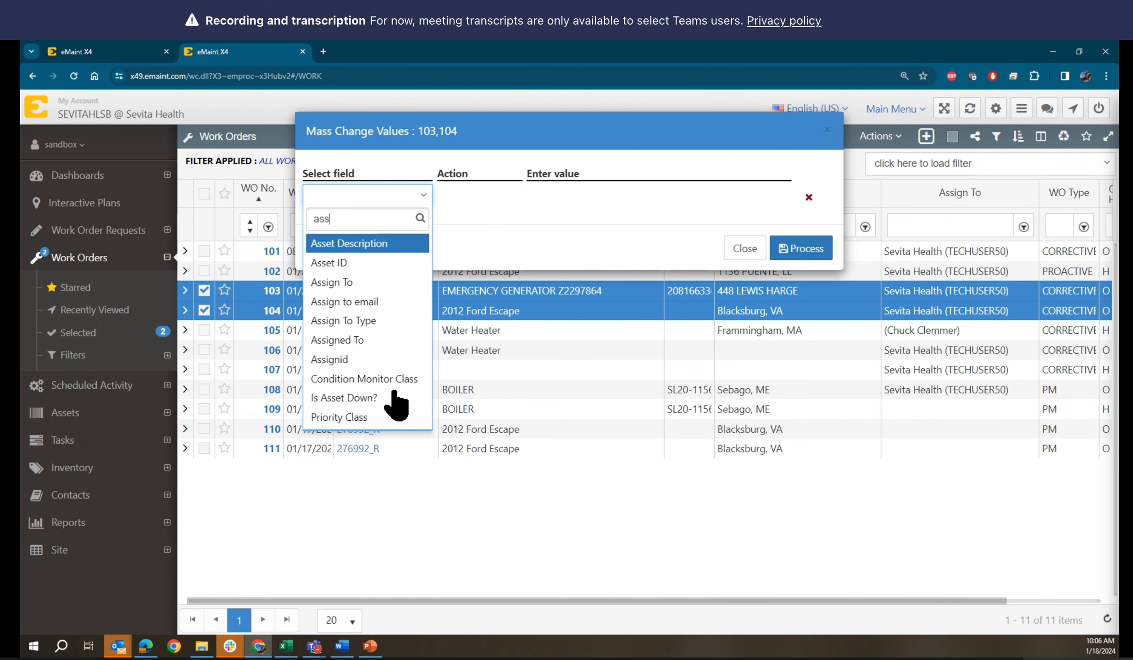
pyautogui.click(365, 324)
pyautogui.click(635, 198)
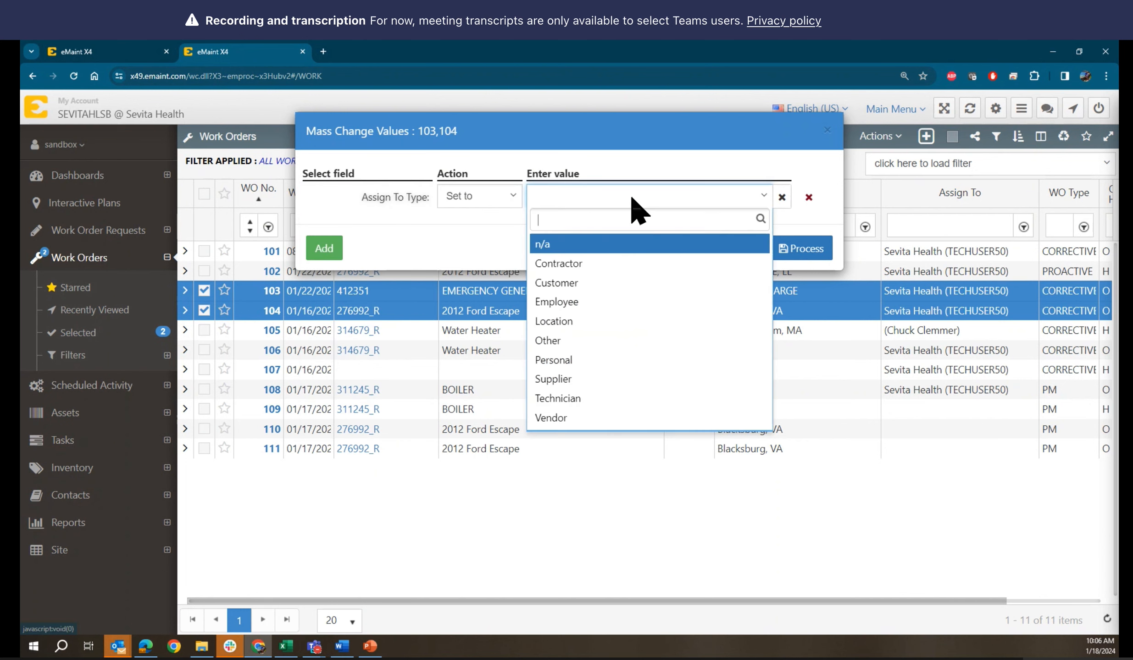
pyautogui.click(580, 304)
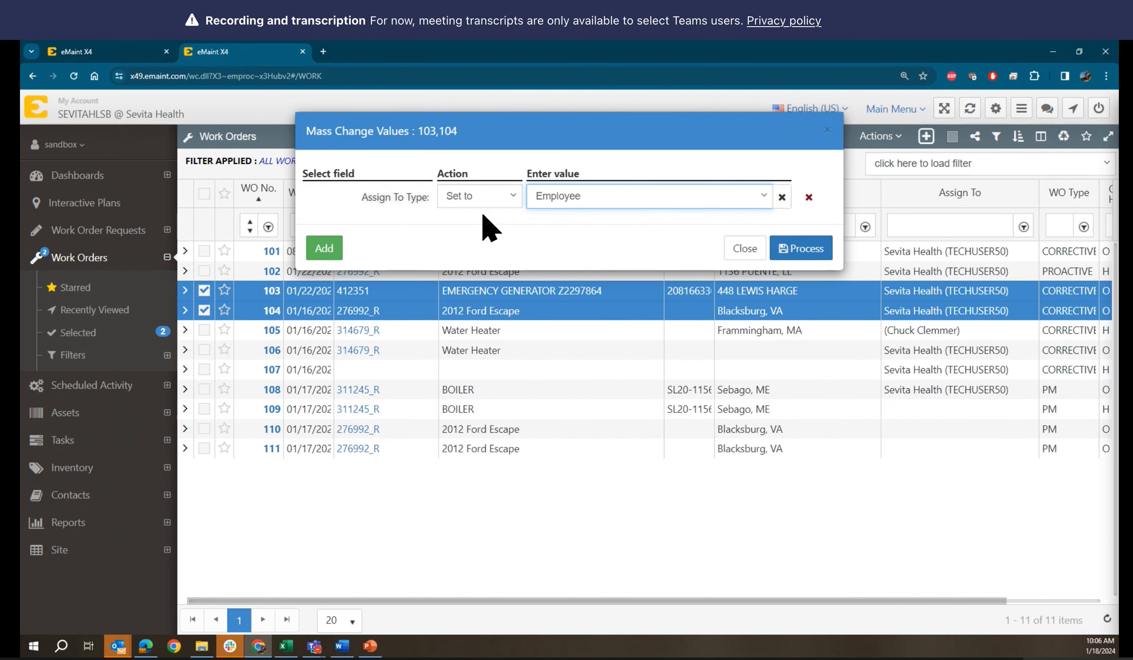
# Add an Assign To row with the chosen employee contact, apply, and process the change
pyautogui.click(328, 250)
pyautogui.click(340, 222)
pyautogui.write('ass')
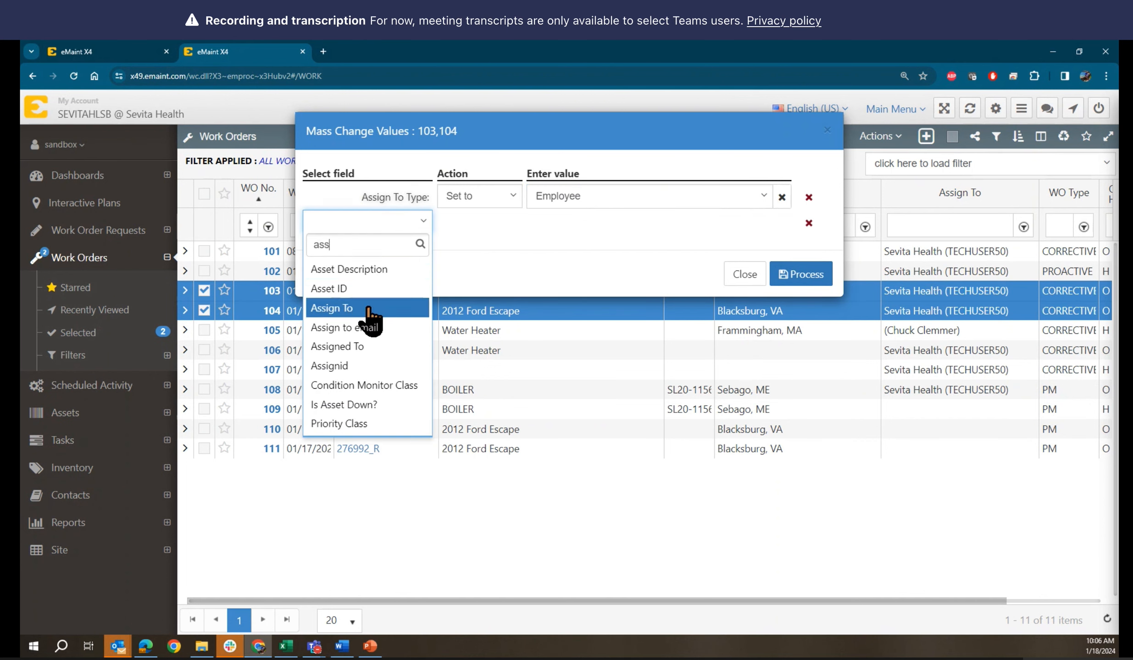
pyautogui.click(371, 309)
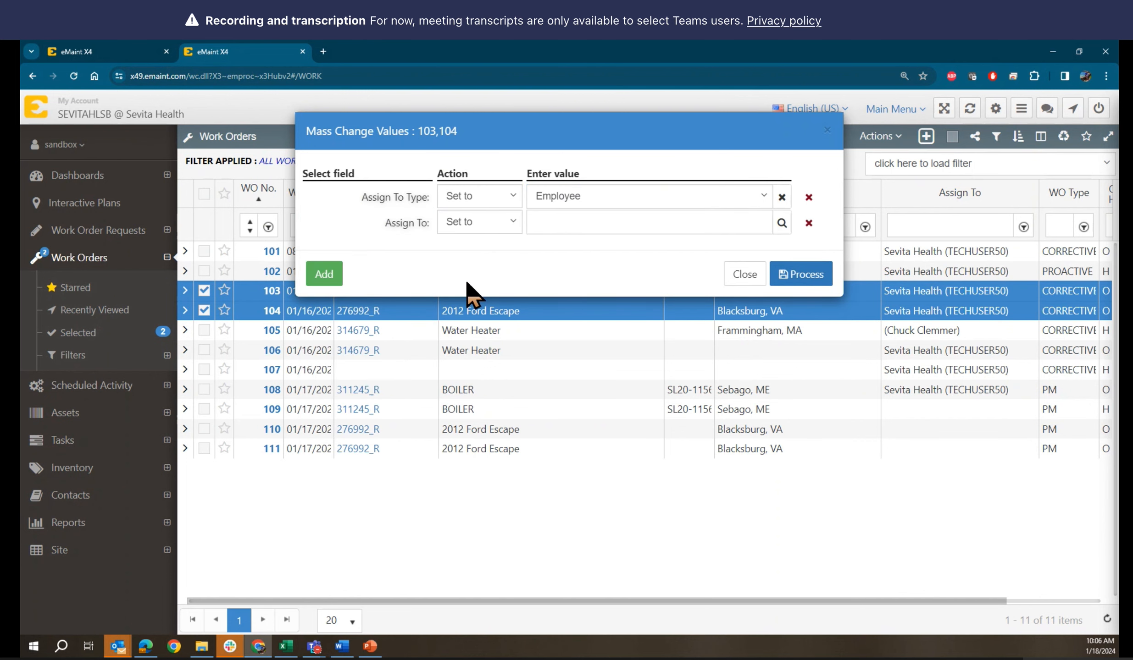
pyautogui.click(782, 225)
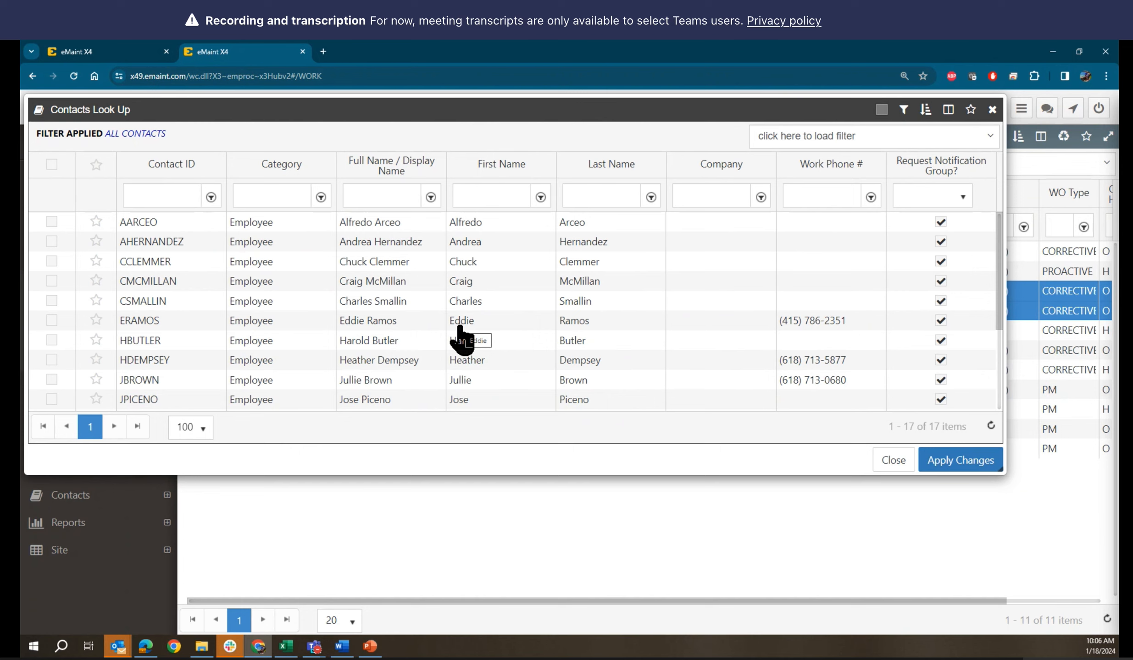
pyautogui.click(367, 281)
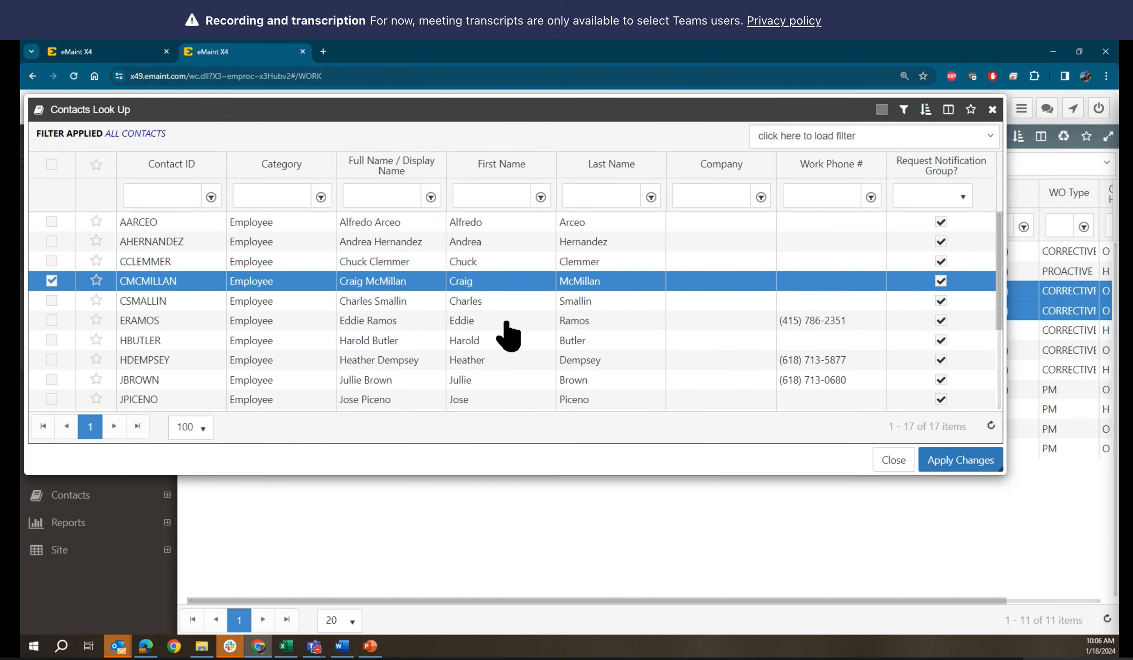
pyautogui.click(949, 459)
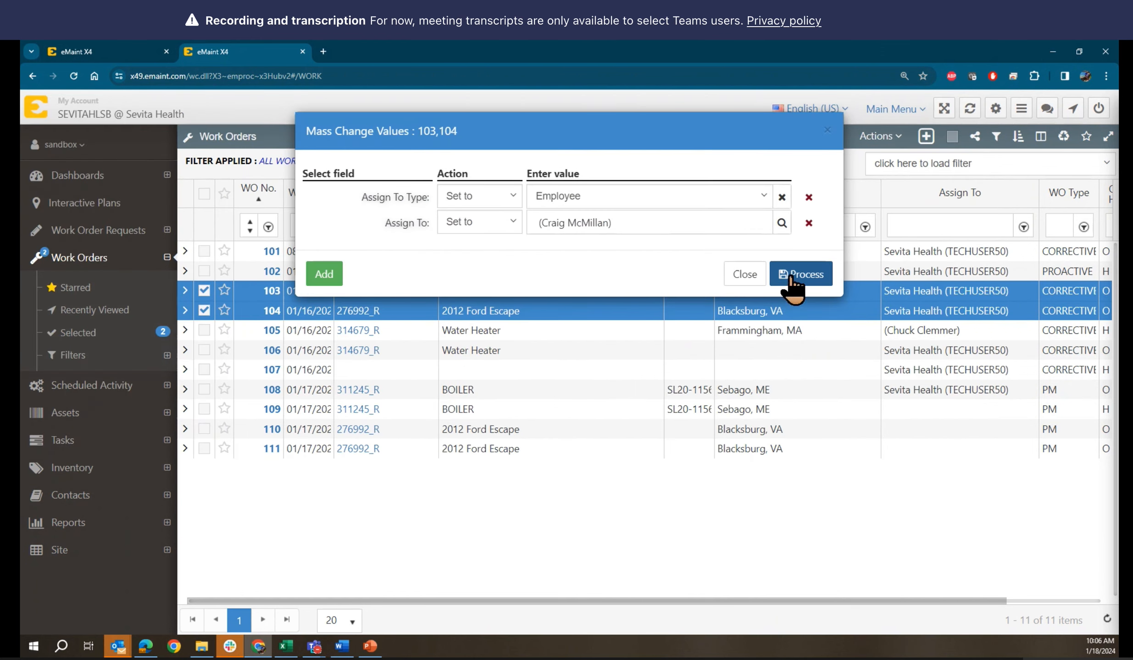
pyautogui.click(790, 276)
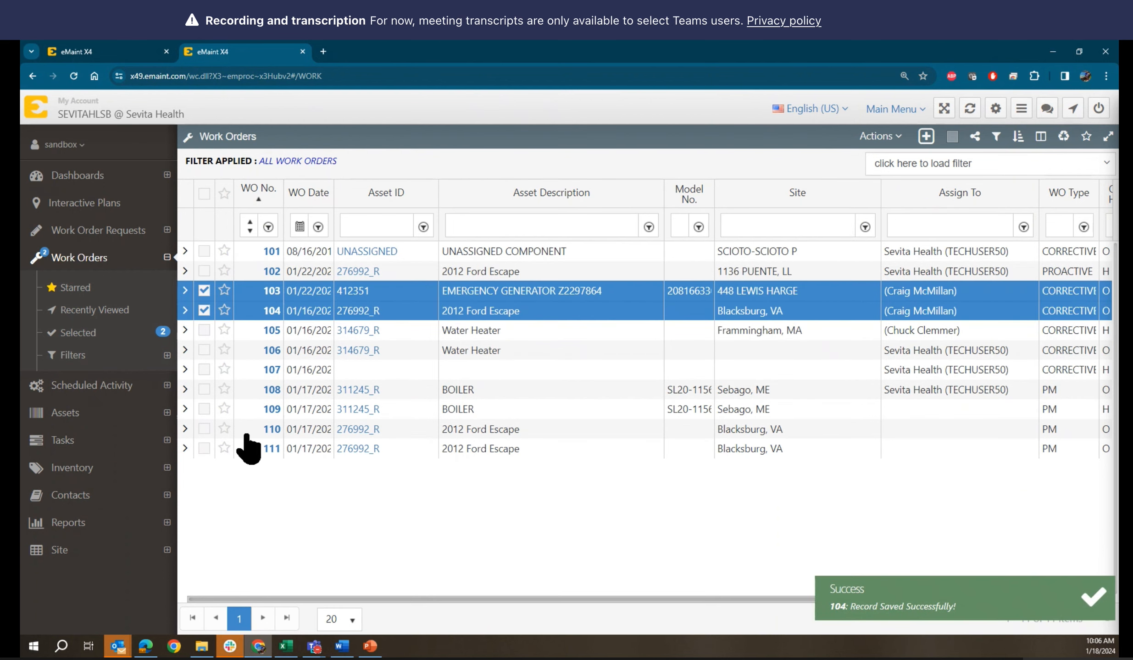
# Check work orders 109, 110 and 111, and uncheck 103 and 104
pyautogui.click(204, 409)
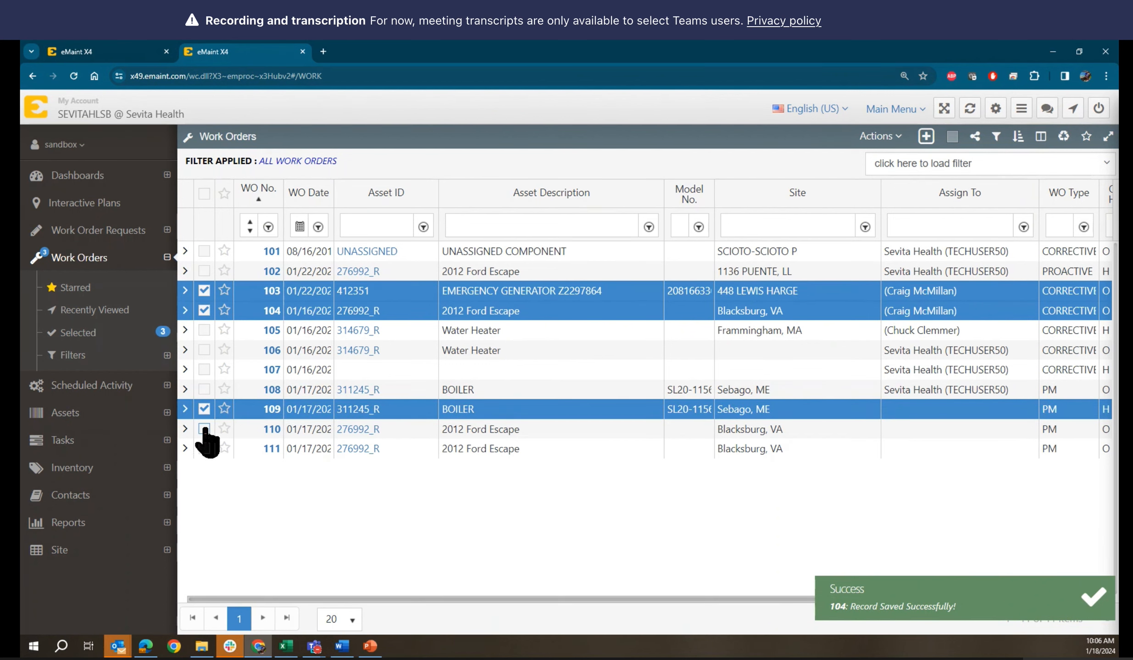
pyautogui.click(203, 310)
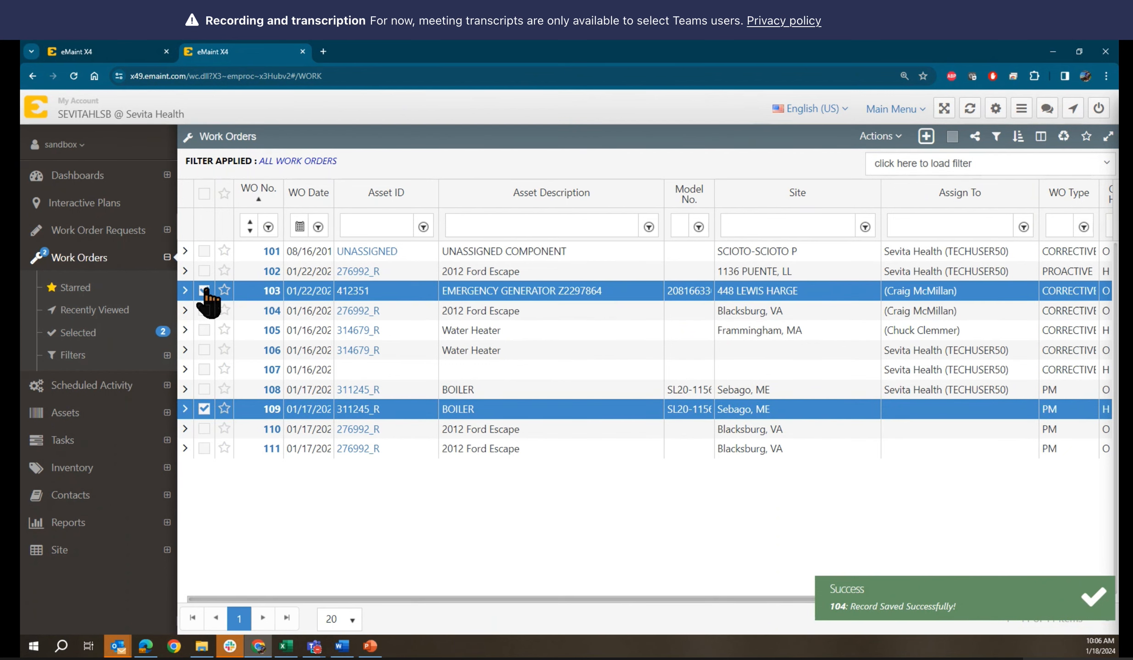
pyautogui.click(204, 291)
pyautogui.click(204, 430)
pyautogui.click(203, 449)
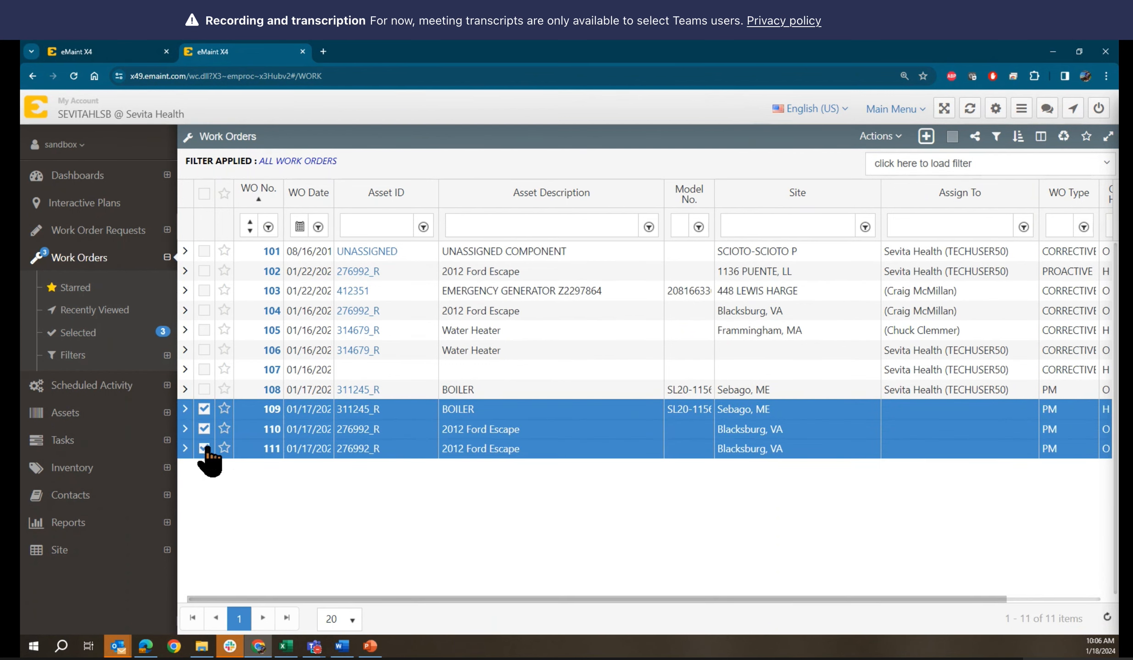
# Start a mass value change for the checked orders, setting Assign To Type to Employee
pyautogui.click(889, 137)
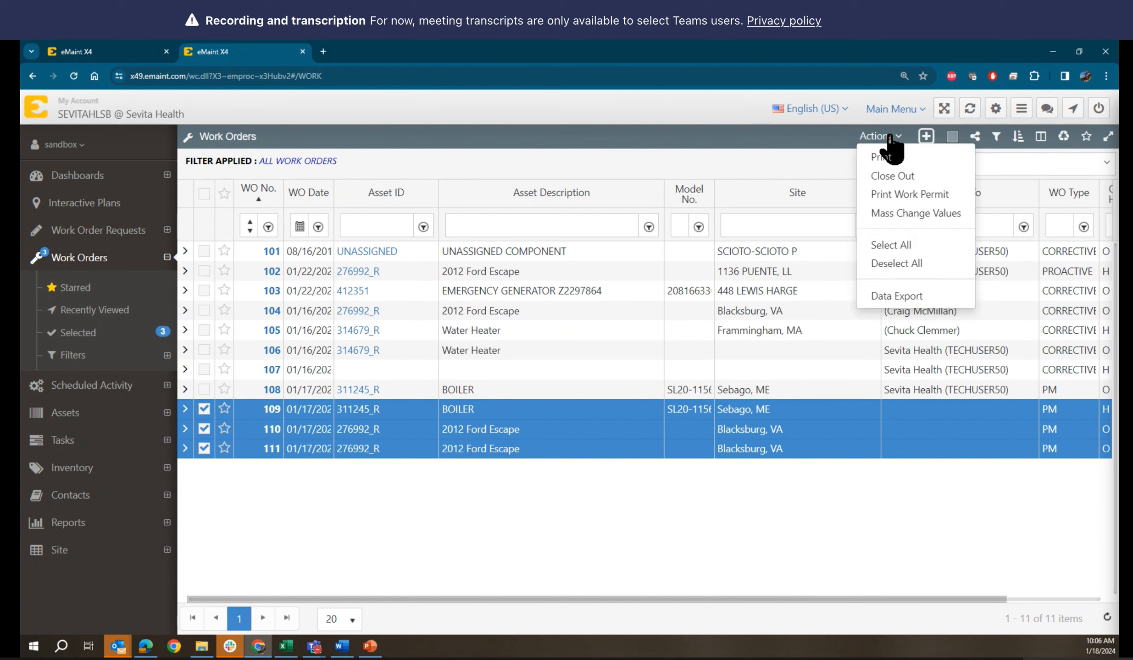
pyautogui.click(886, 141)
pyautogui.click(887, 140)
pyautogui.click(906, 213)
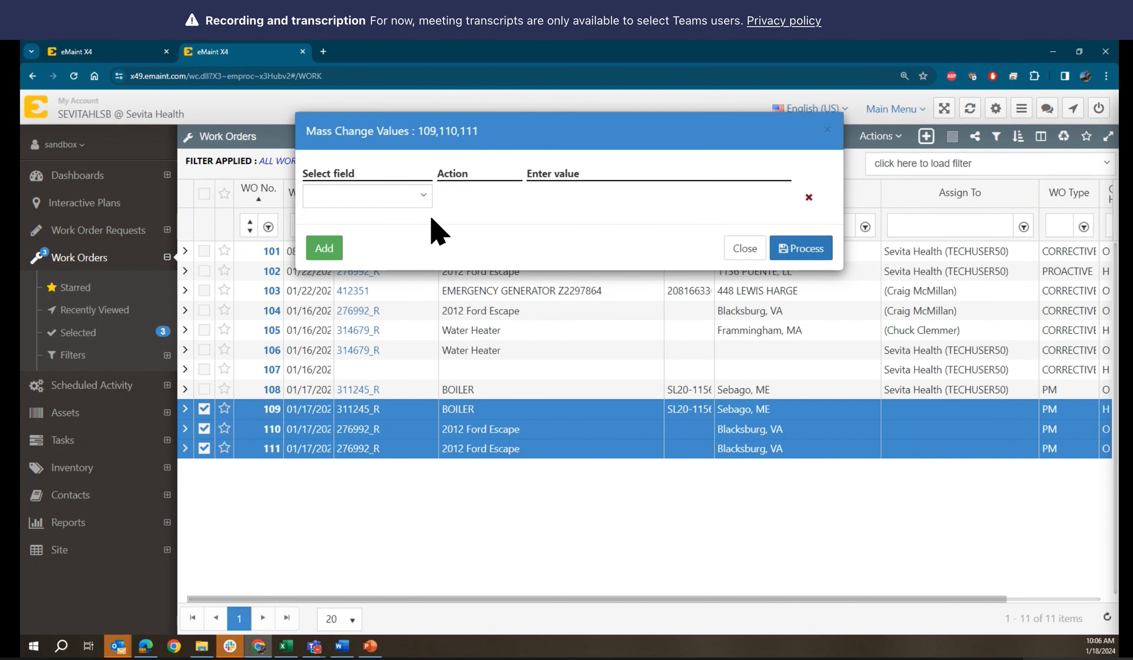
pyautogui.click(410, 202)
pyautogui.write('ass')
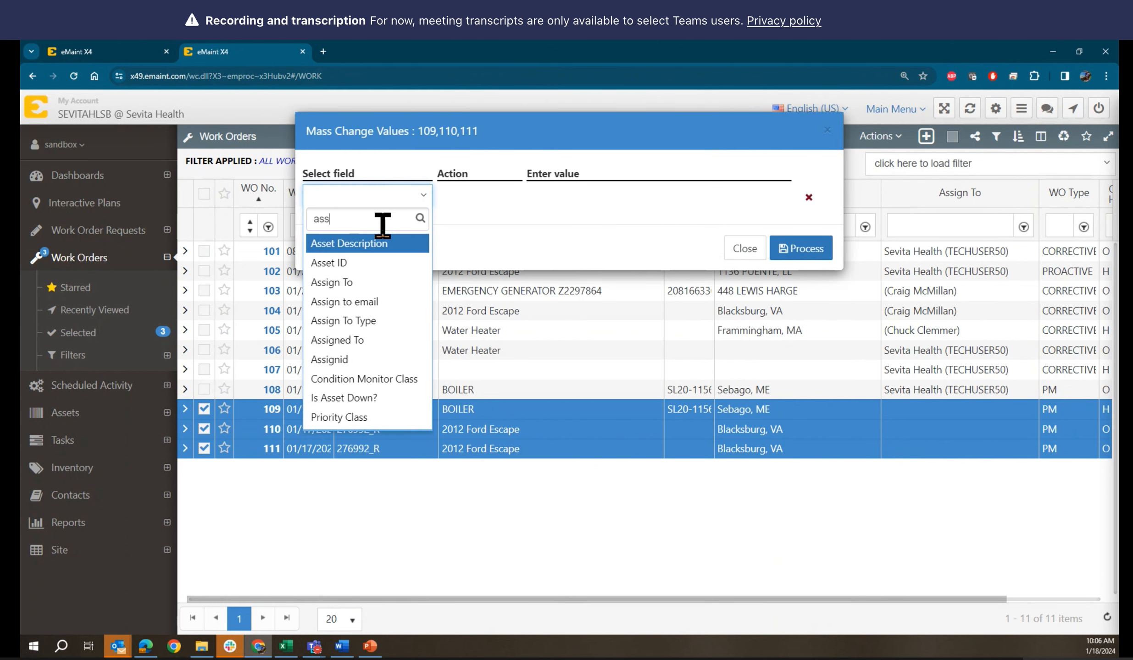
pyautogui.click(371, 321)
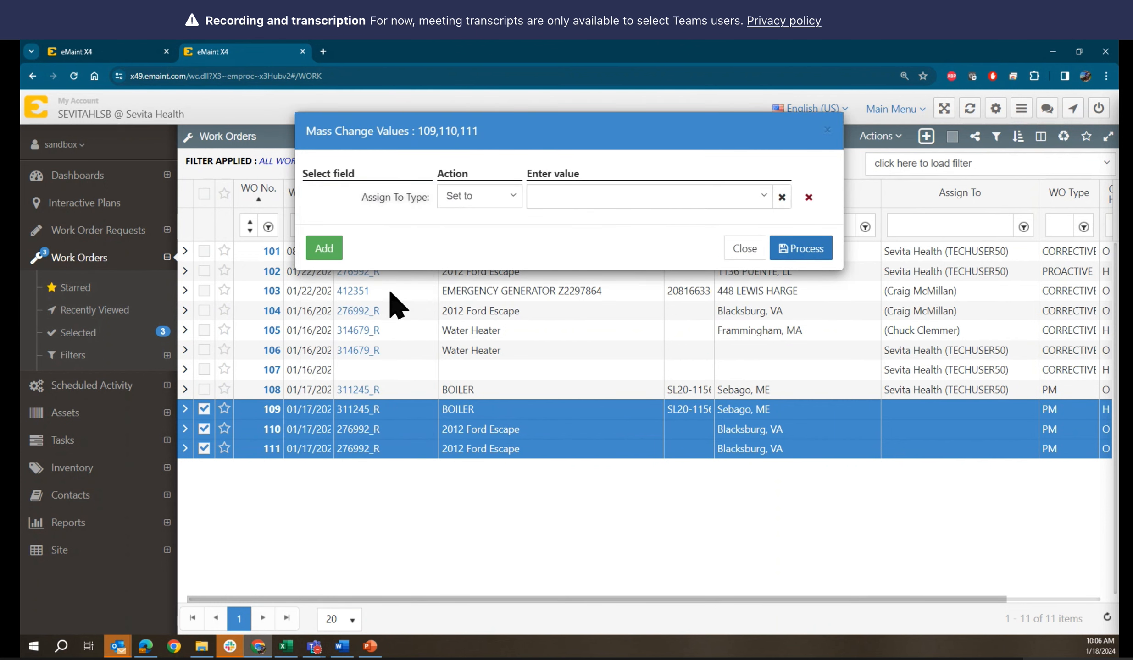
pyautogui.click(610, 199)
pyautogui.click(582, 302)
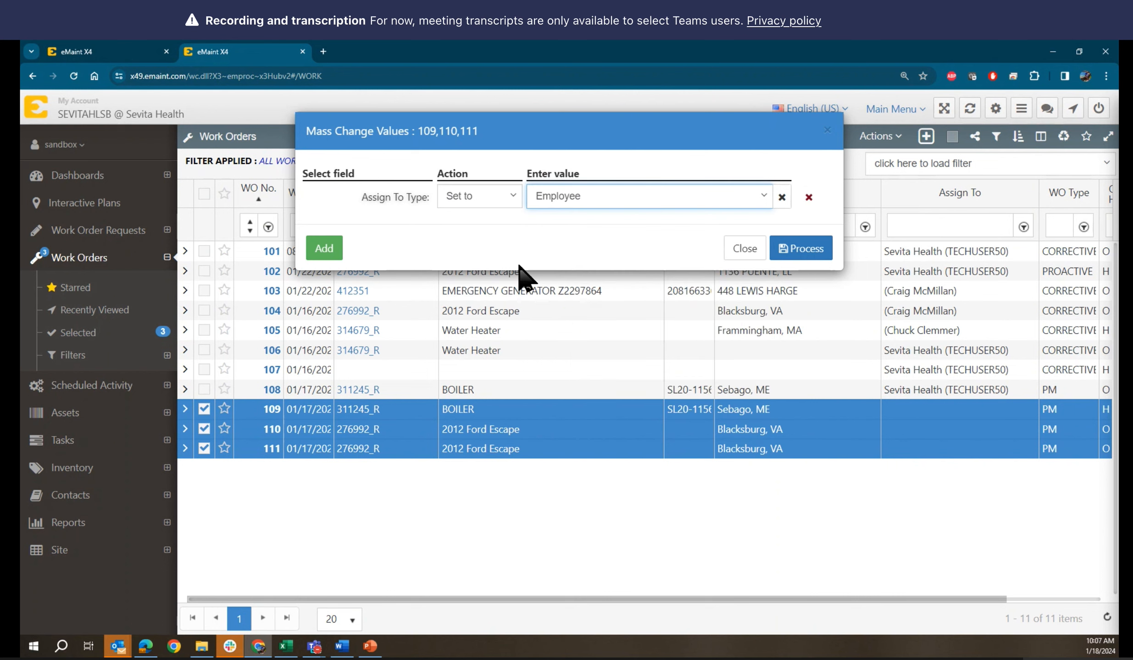
# Add an Assign To field with a different employee contact and process the change
pyautogui.click(324, 248)
pyautogui.click(364, 230)
pyautogui.write('ass')
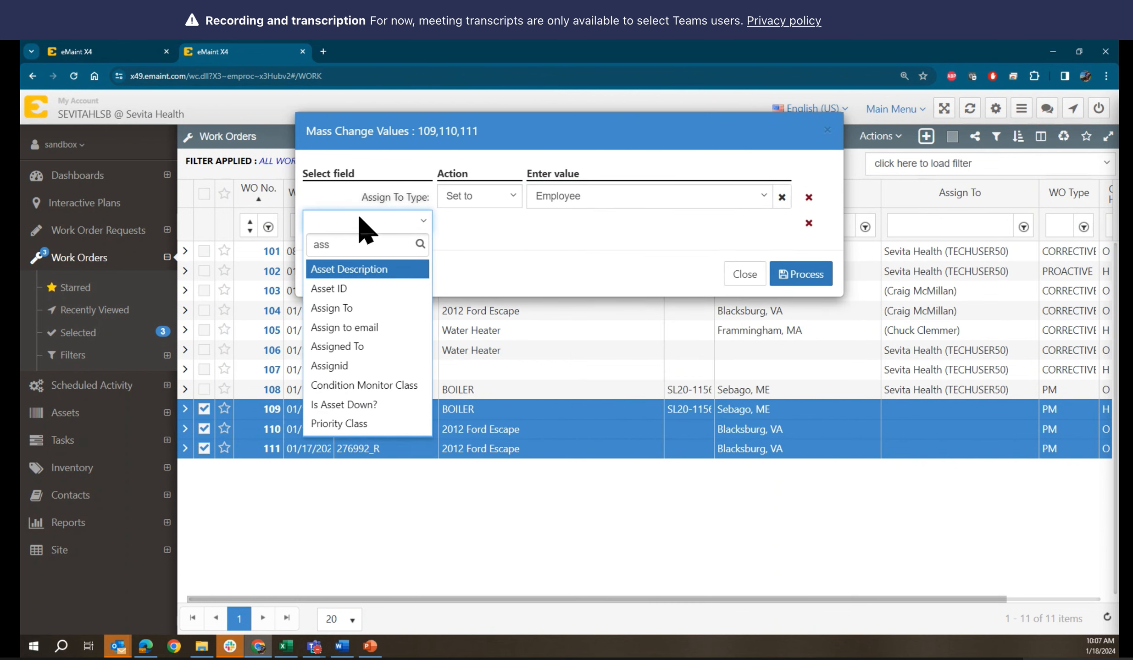
pyautogui.click(363, 308)
pyautogui.click(782, 223)
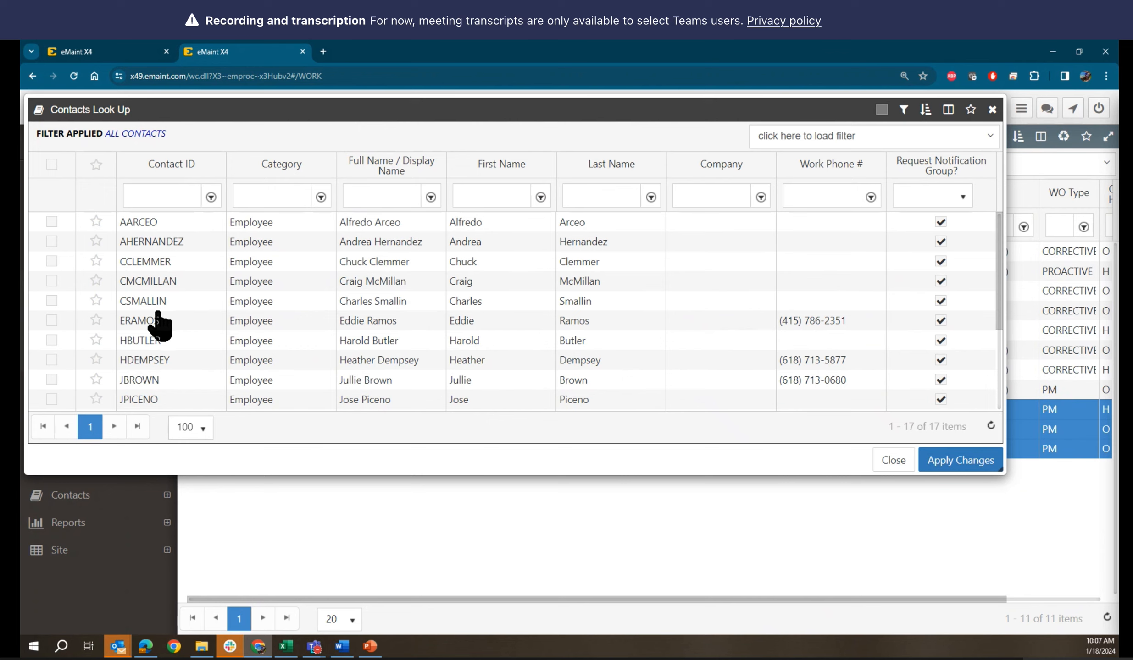
pyautogui.click(141, 325)
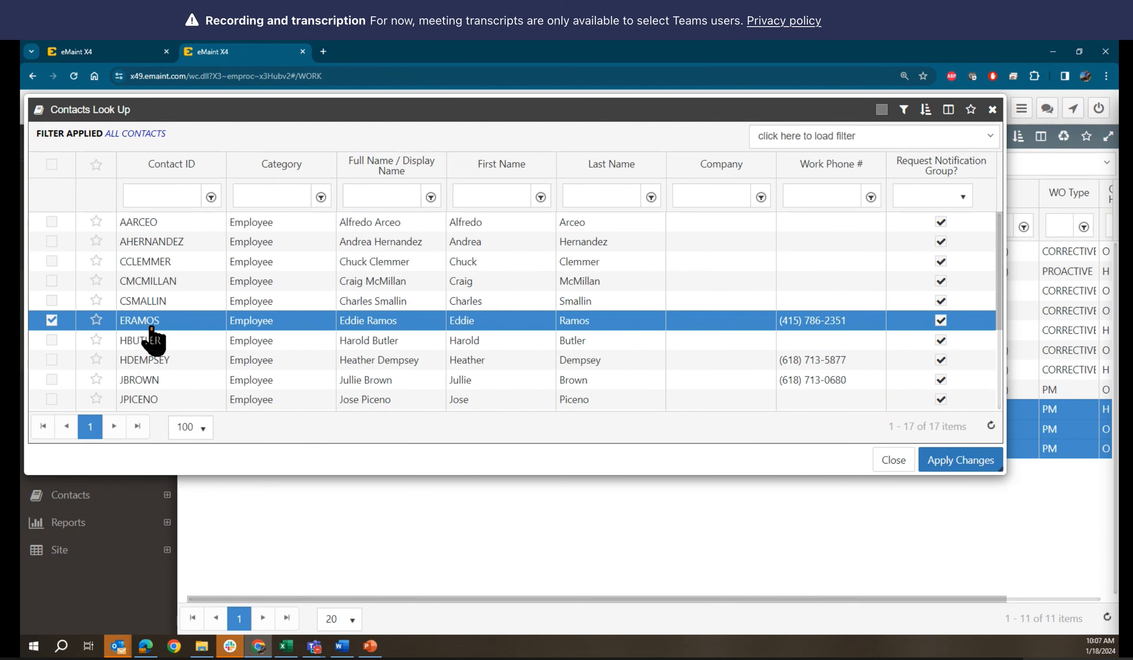
pyautogui.click(955, 462)
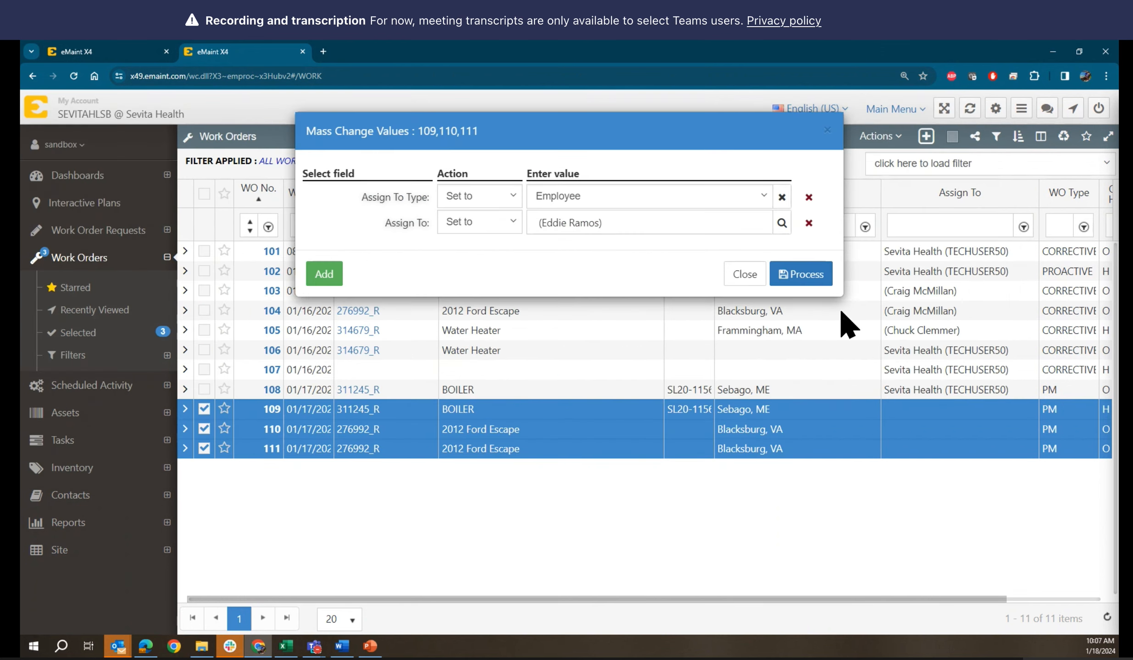
pyautogui.click(818, 280)
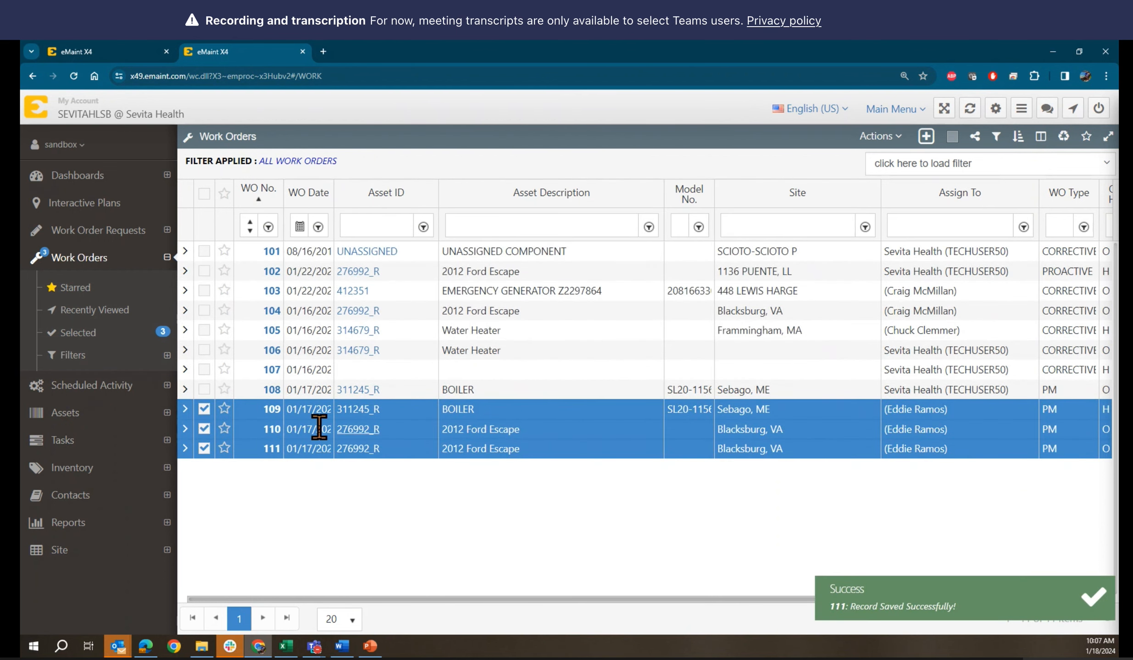
# Uncheck work orders 109, 110 and 111
pyautogui.click(204, 409)
pyautogui.click(204, 429)
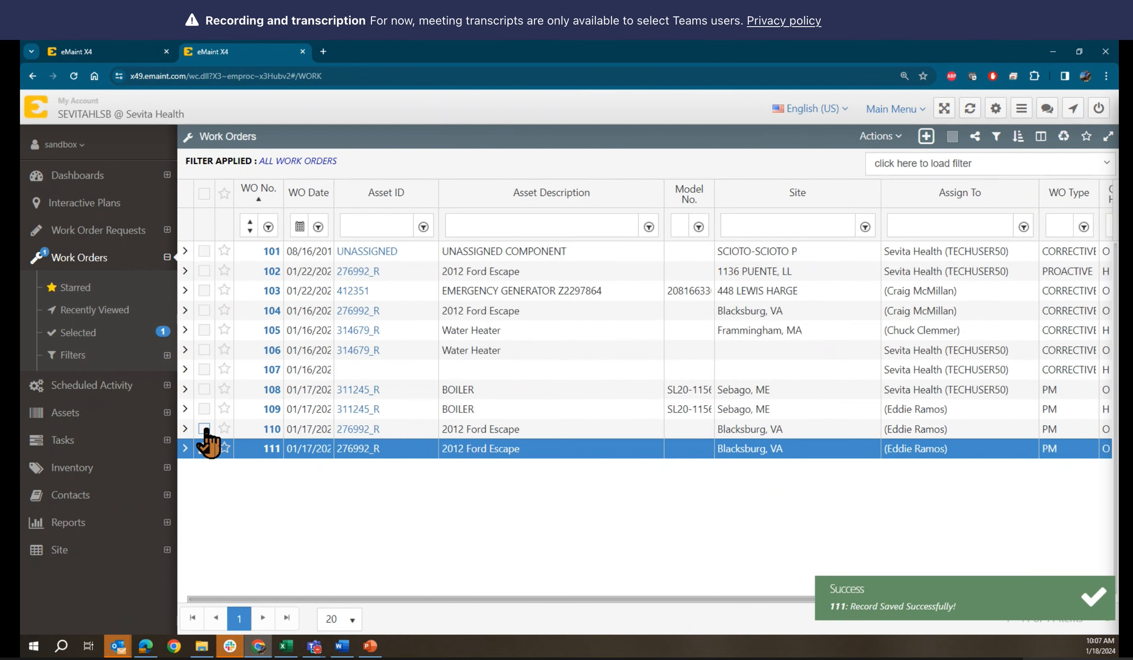
pyautogui.click(204, 448)
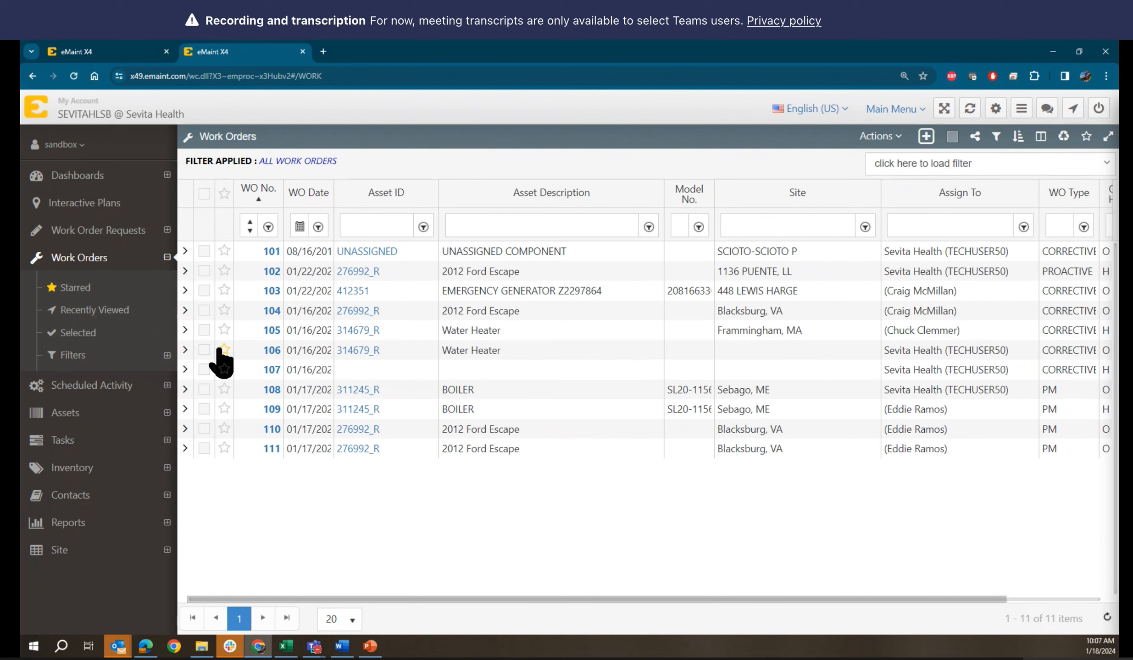
# Check work orders 106 and 107 and mass change their Assign To Type to Employee
pyautogui.click(205, 351)
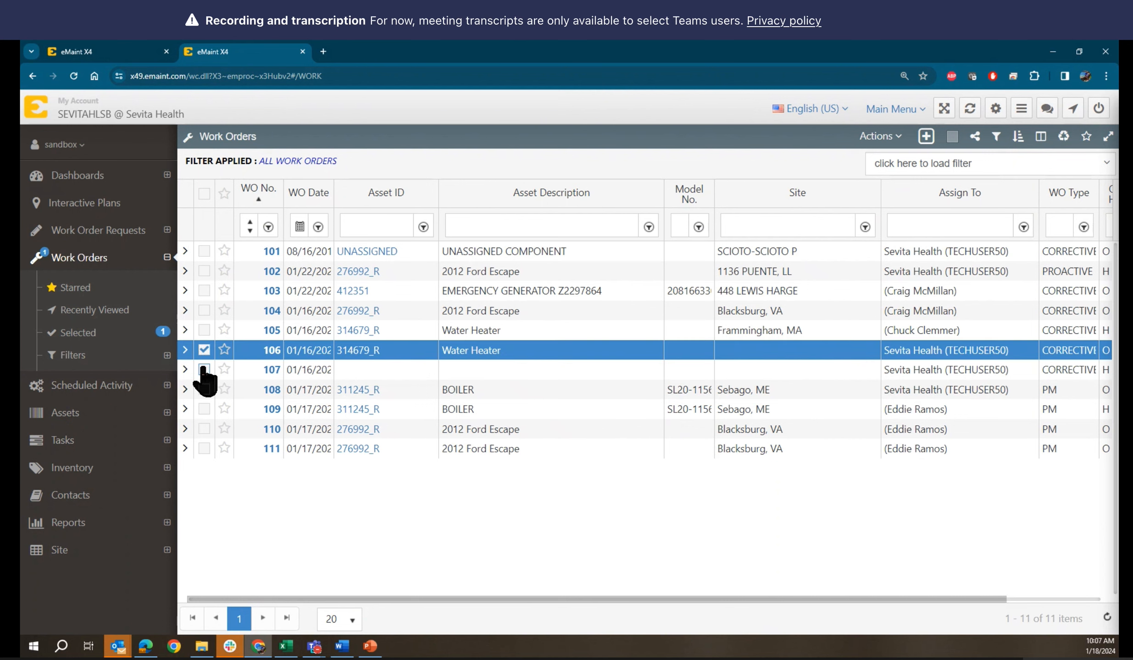
pyautogui.click(204, 370)
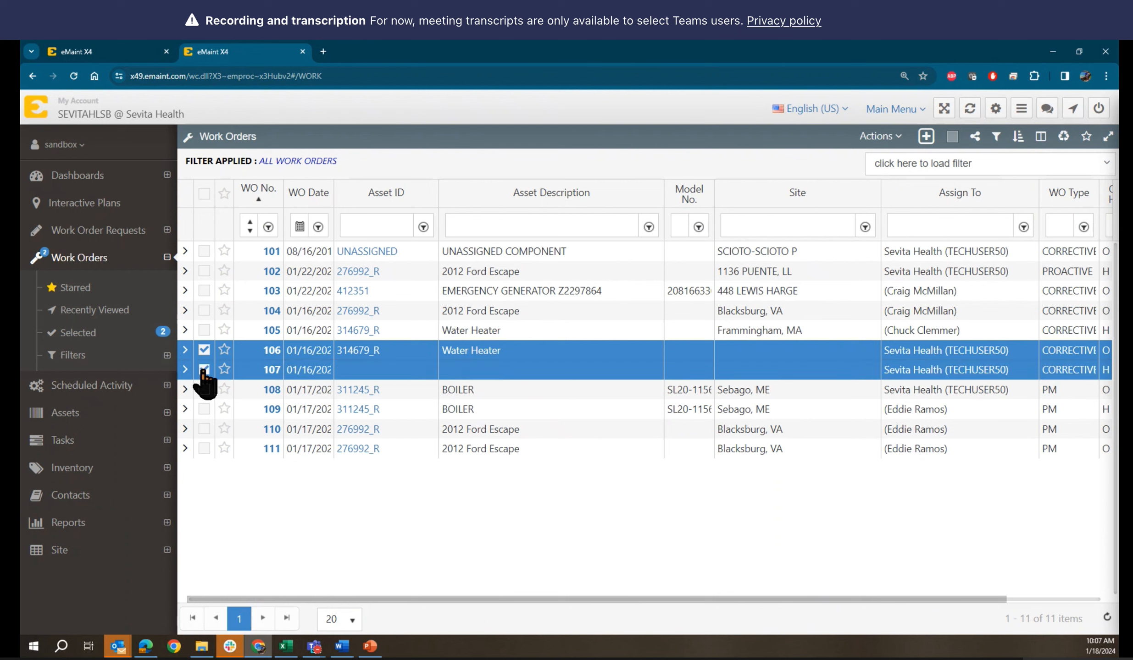
pyautogui.click(890, 138)
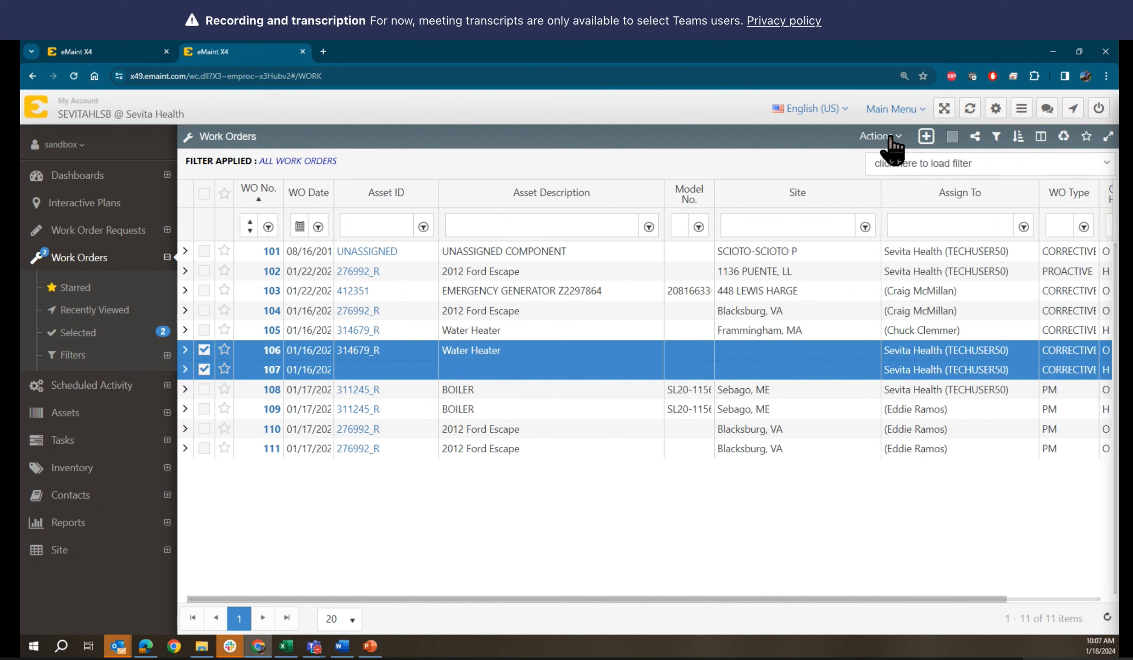
pyautogui.click(899, 213)
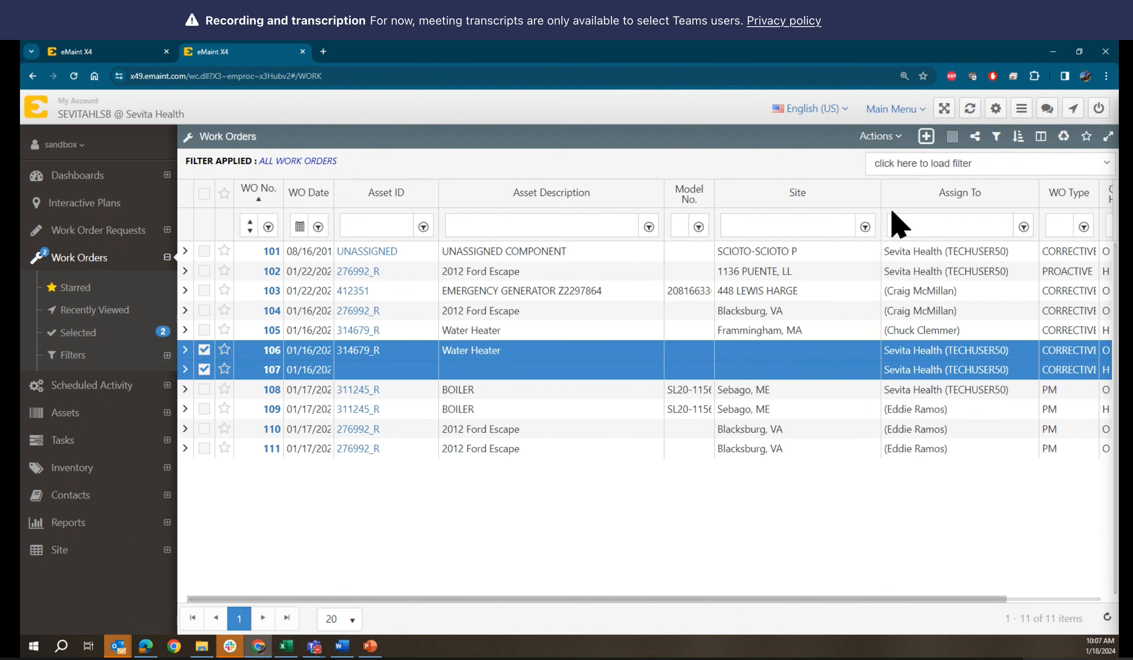
pyautogui.click(390, 196)
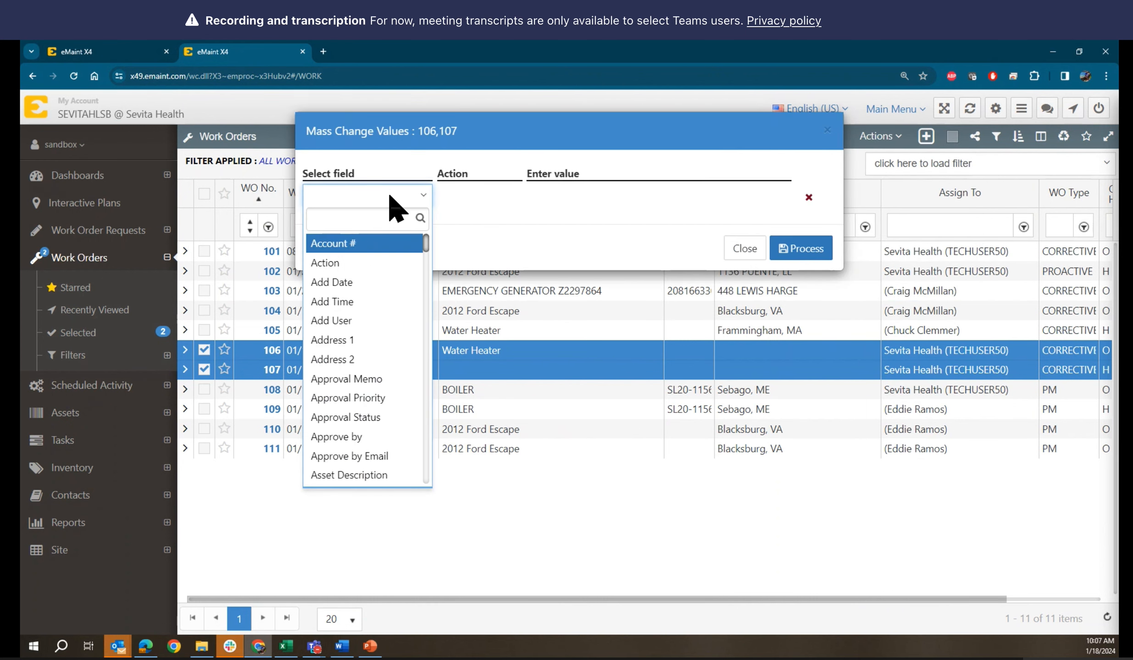
pyautogui.write('ass')
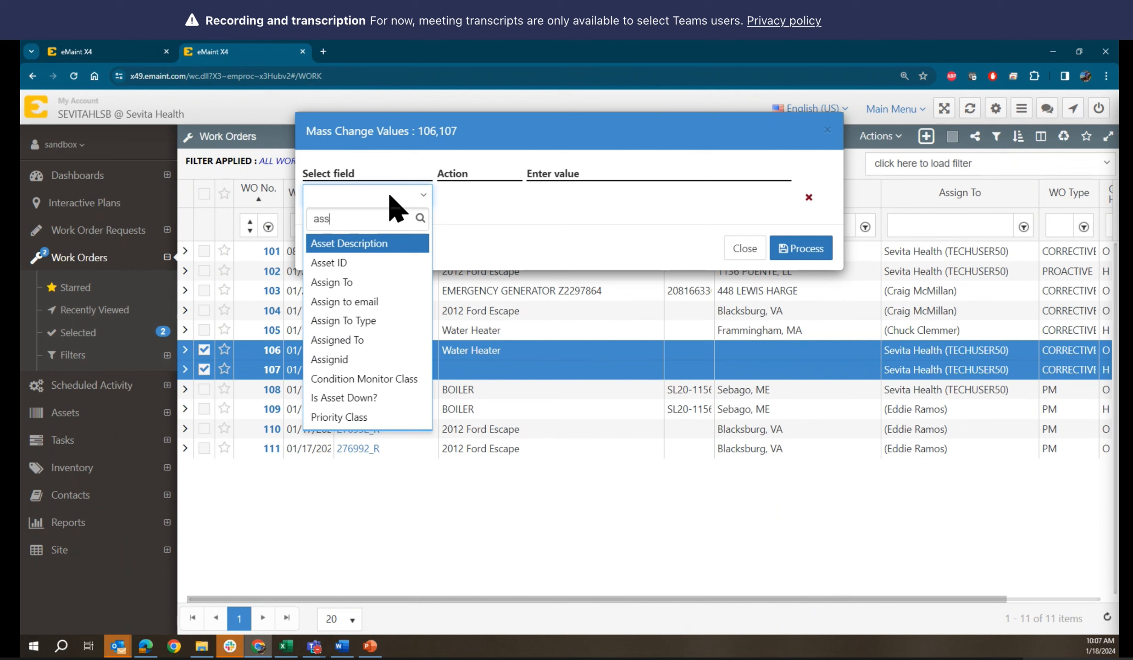
pyautogui.click(376, 316)
pyautogui.click(612, 200)
pyautogui.click(557, 303)
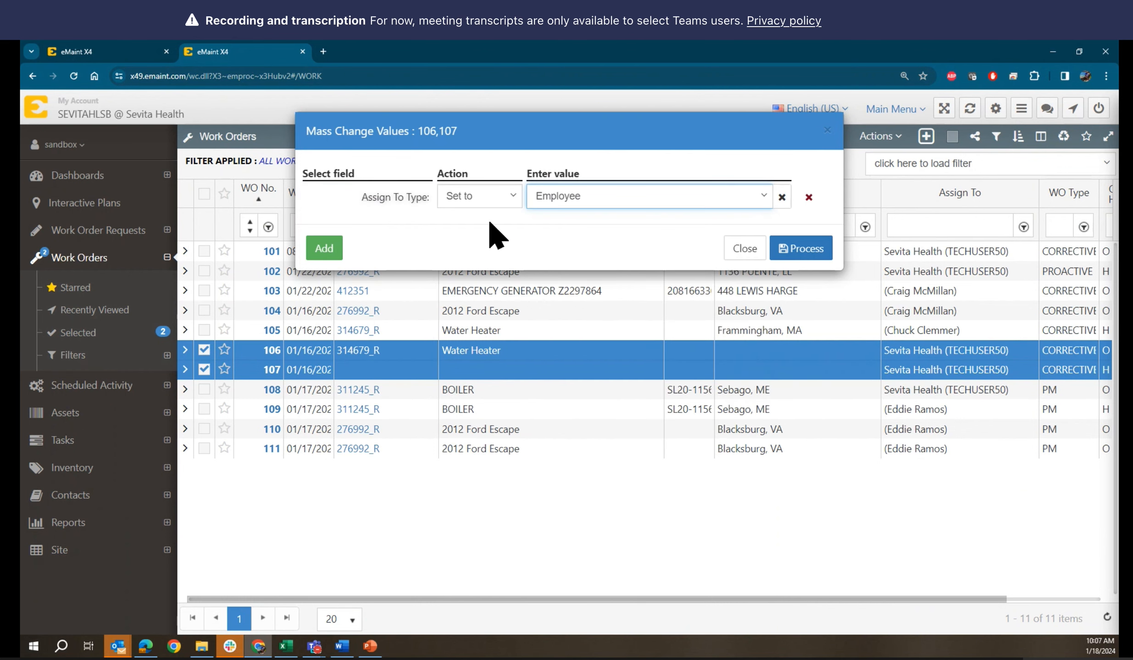
# Add Assign To with the looked-up employee contact, process it, and deselect 106 and 107
pyautogui.click(321, 249)
pyautogui.click(391, 223)
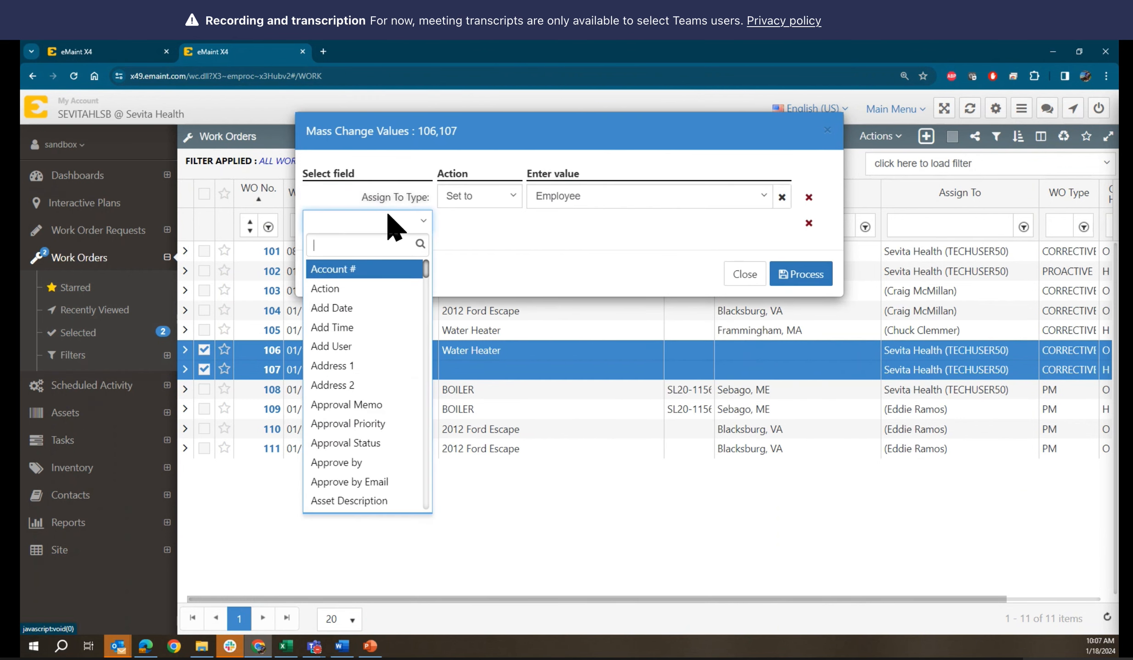
pyautogui.write('ass')
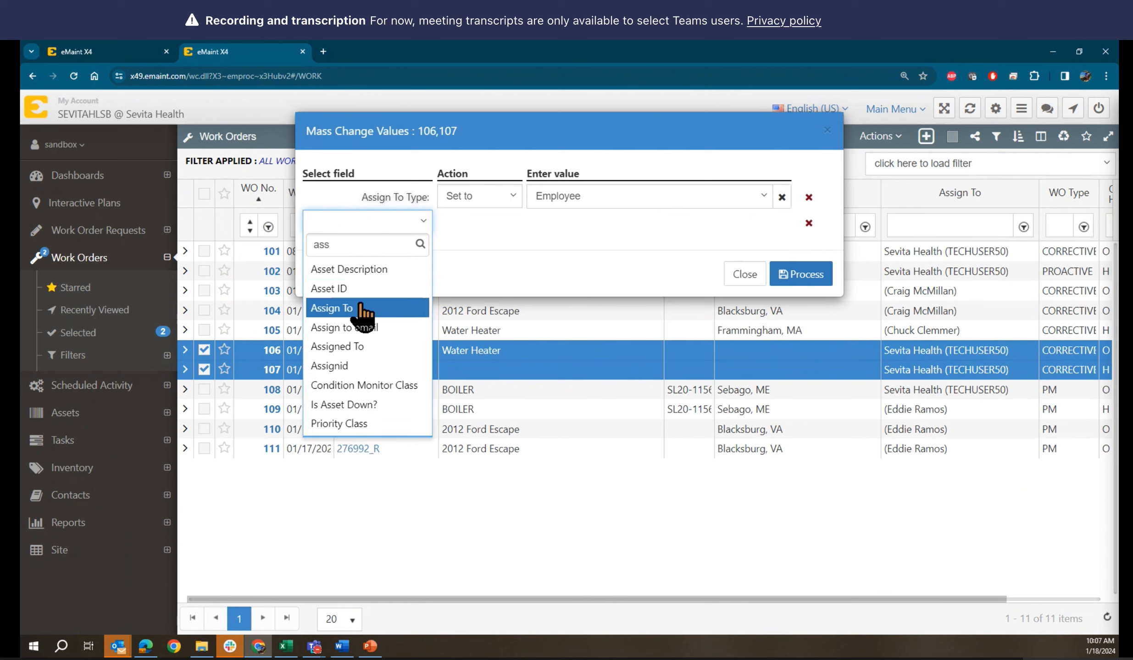
pyautogui.click(365, 311)
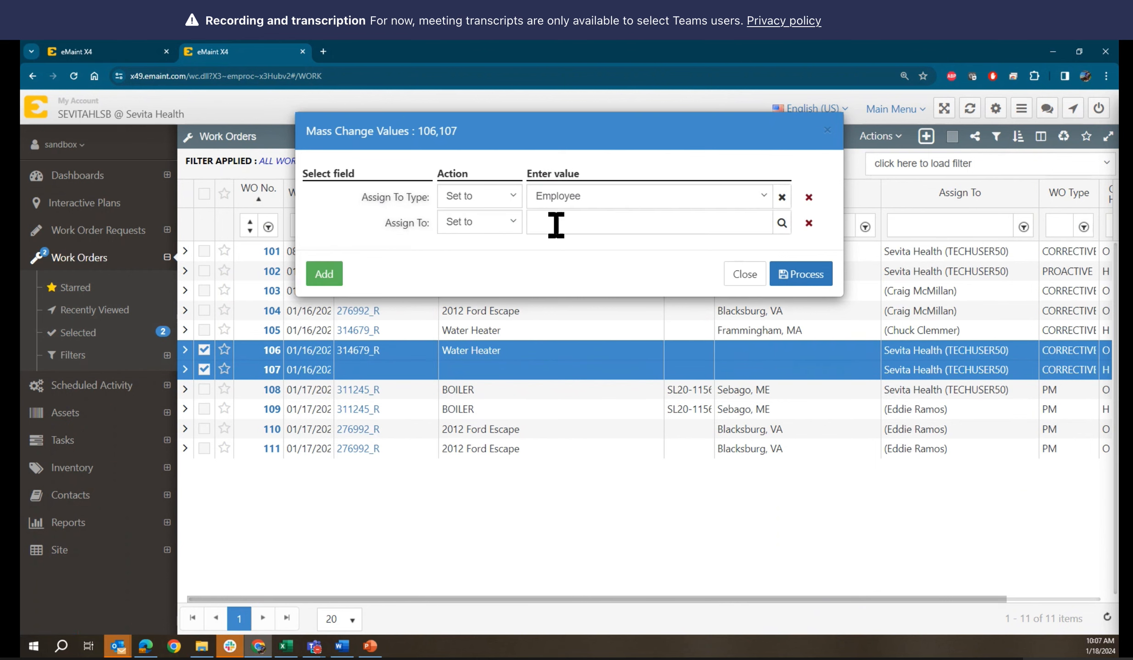
pyautogui.click(782, 225)
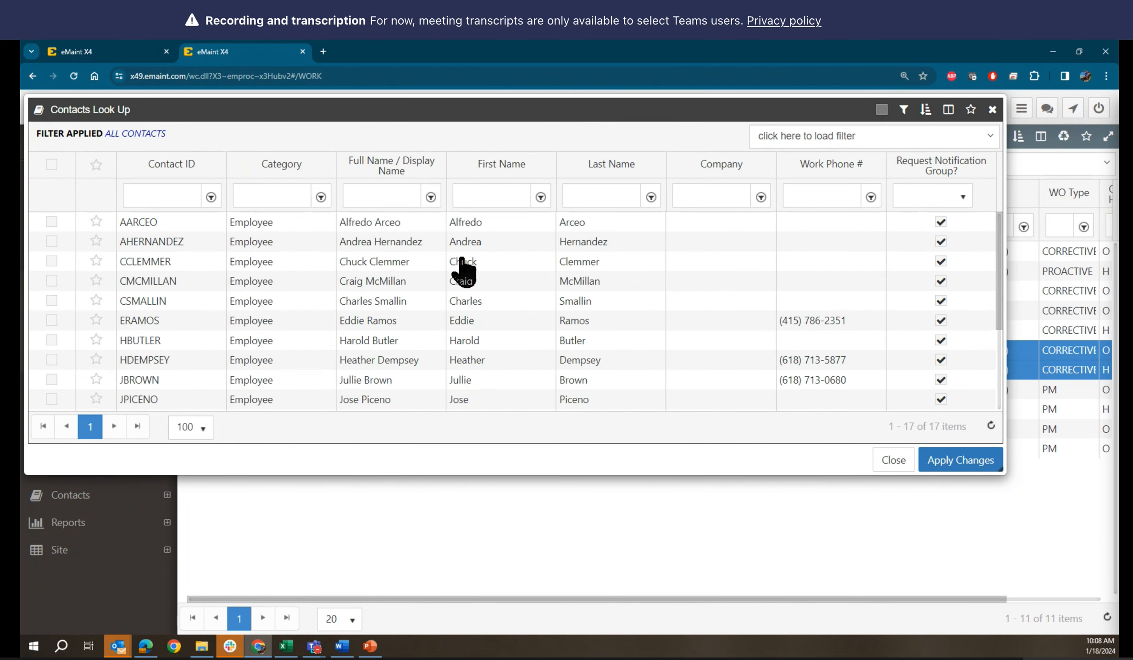
pyautogui.click(463, 270)
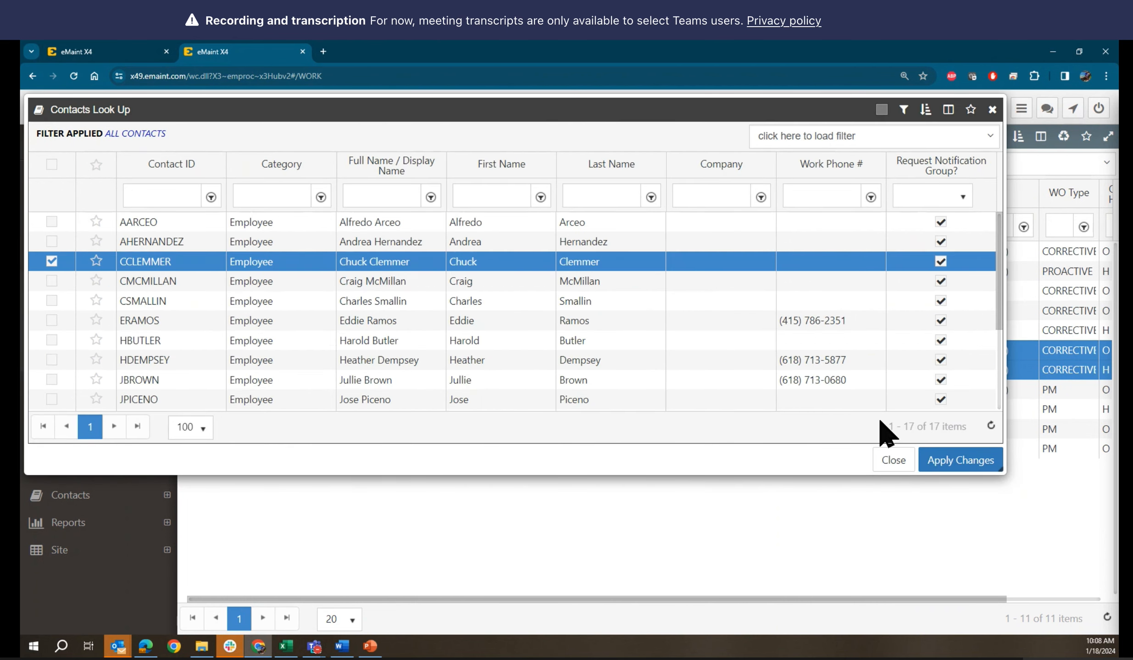
pyautogui.click(951, 460)
pyautogui.click(810, 274)
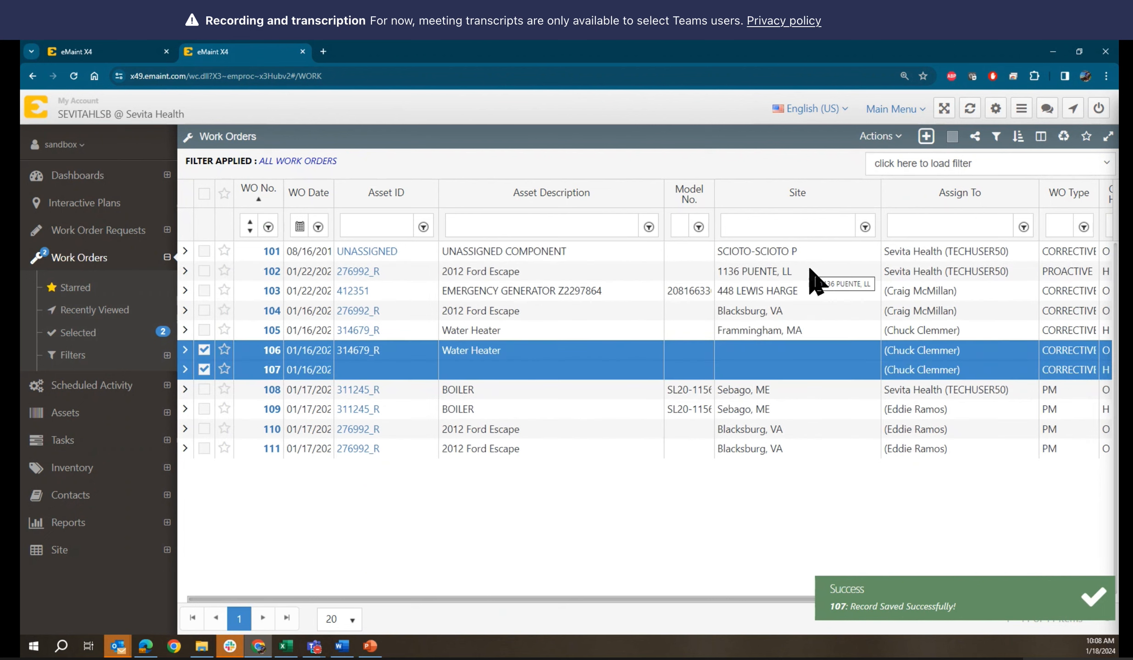
pyautogui.click(204, 370)
pyautogui.click(205, 352)
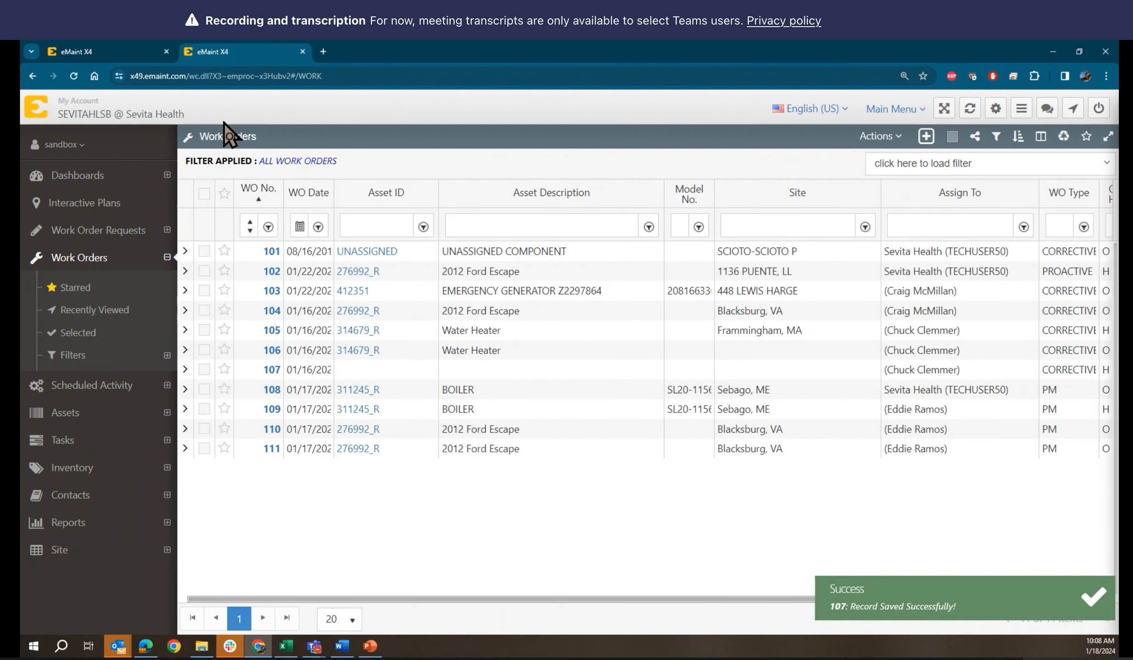
# Switch to the other eMaint session and review the Report Builder's columns, filter and order-by settings
pyautogui.click(129, 55)
pyautogui.scroll(-1, 534, 366)
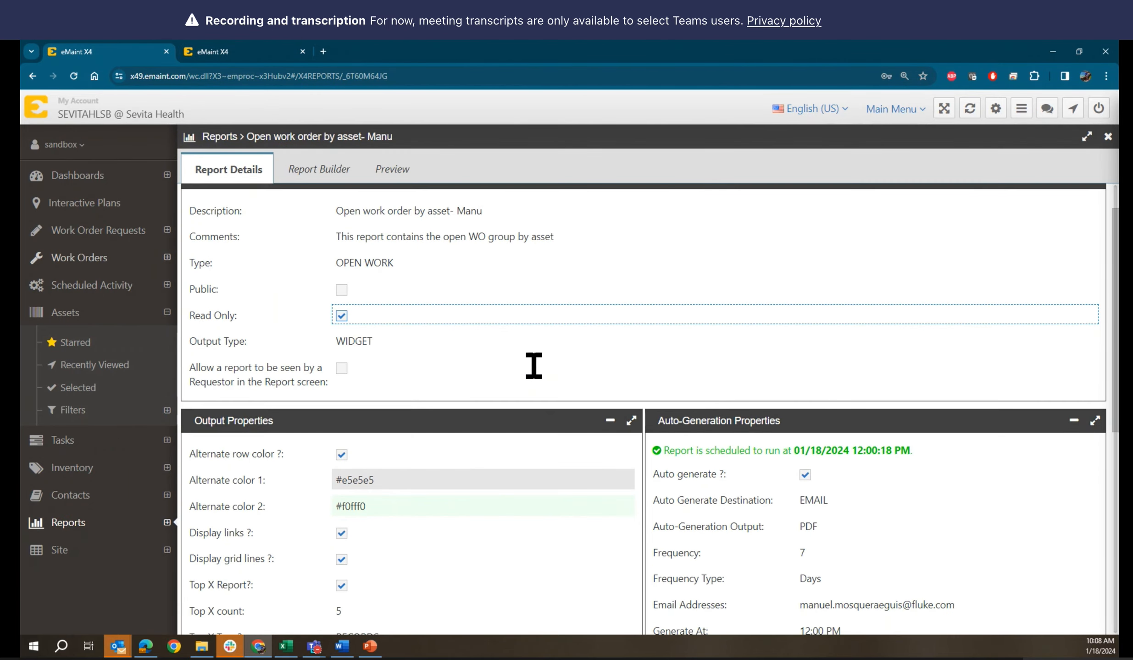
pyautogui.scroll(1, 533, 366)
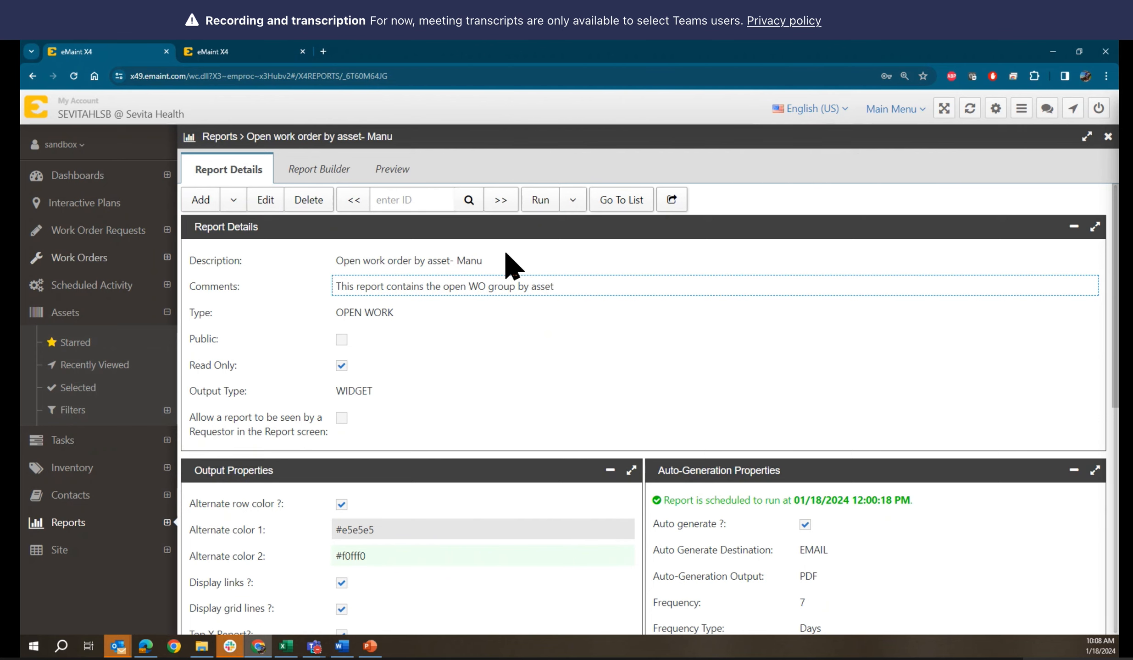
pyautogui.click(297, 174)
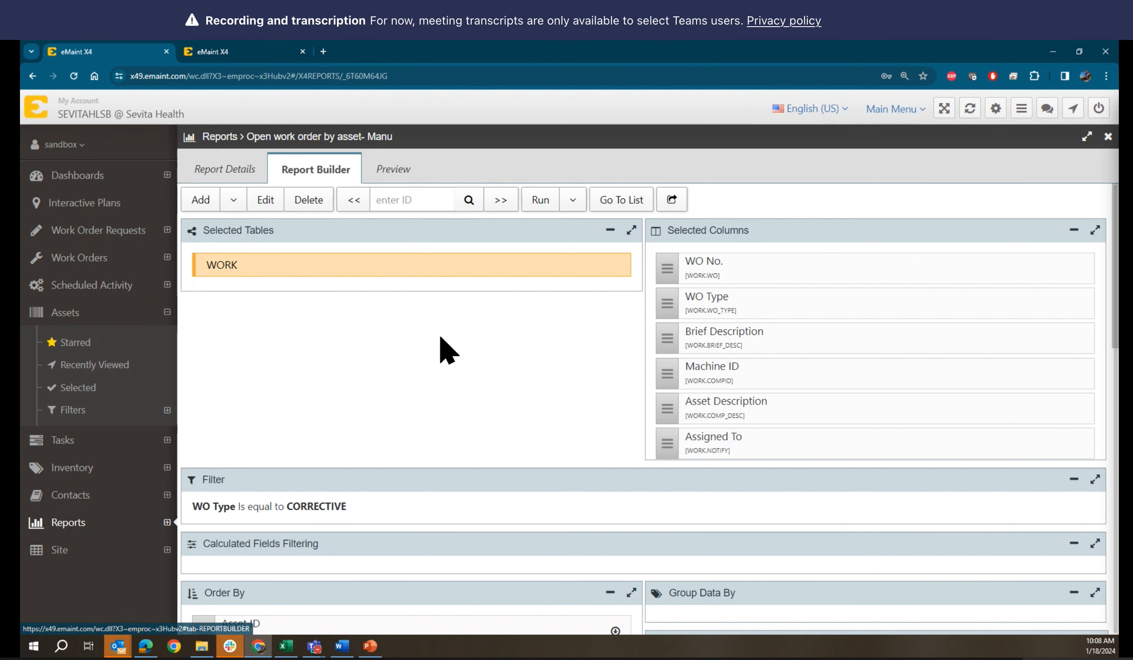
pyautogui.scroll(-1, 452, 342)
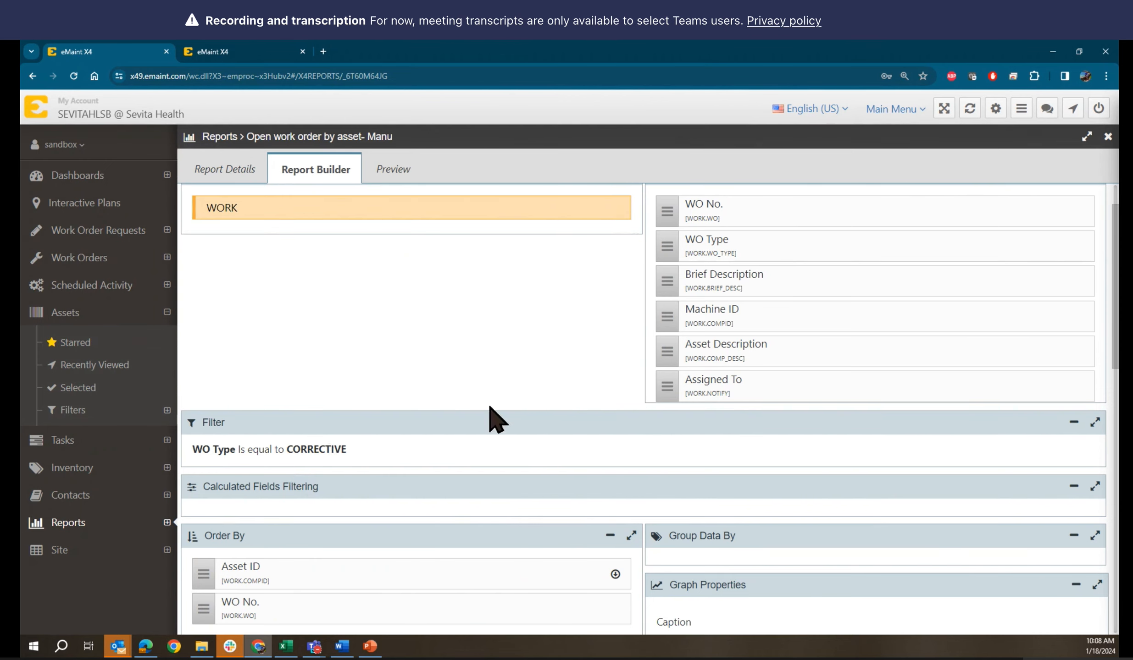
pyautogui.scroll(1, 493, 418)
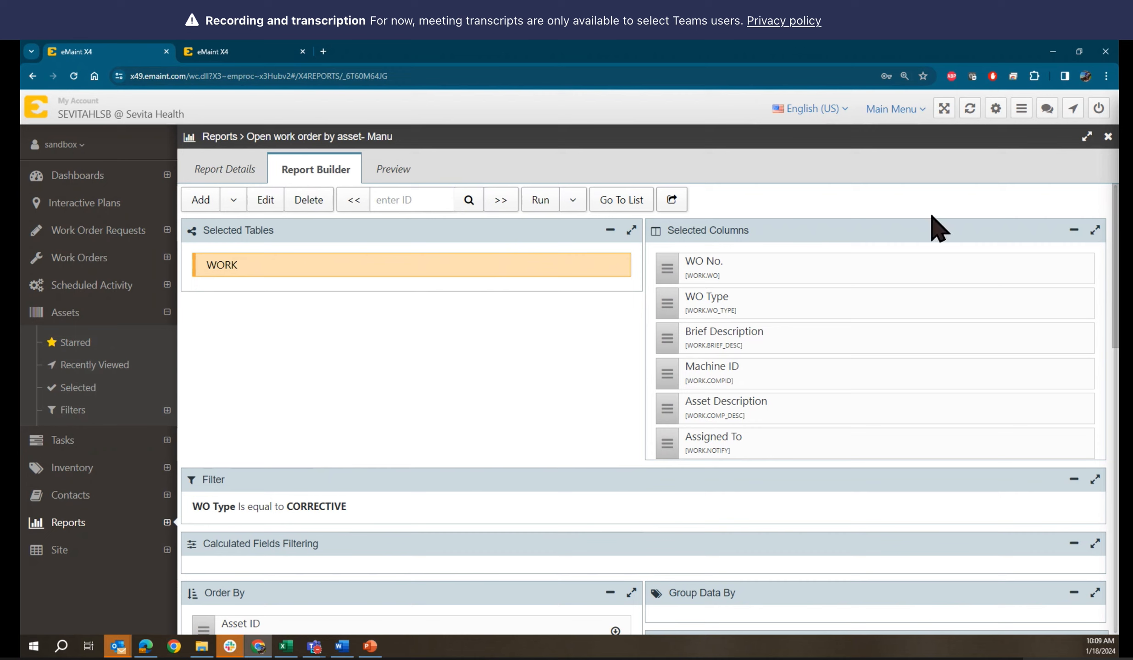
# Open the eMaint Support User Login bookmark in a new incognito window
pyautogui.click(1107, 83)
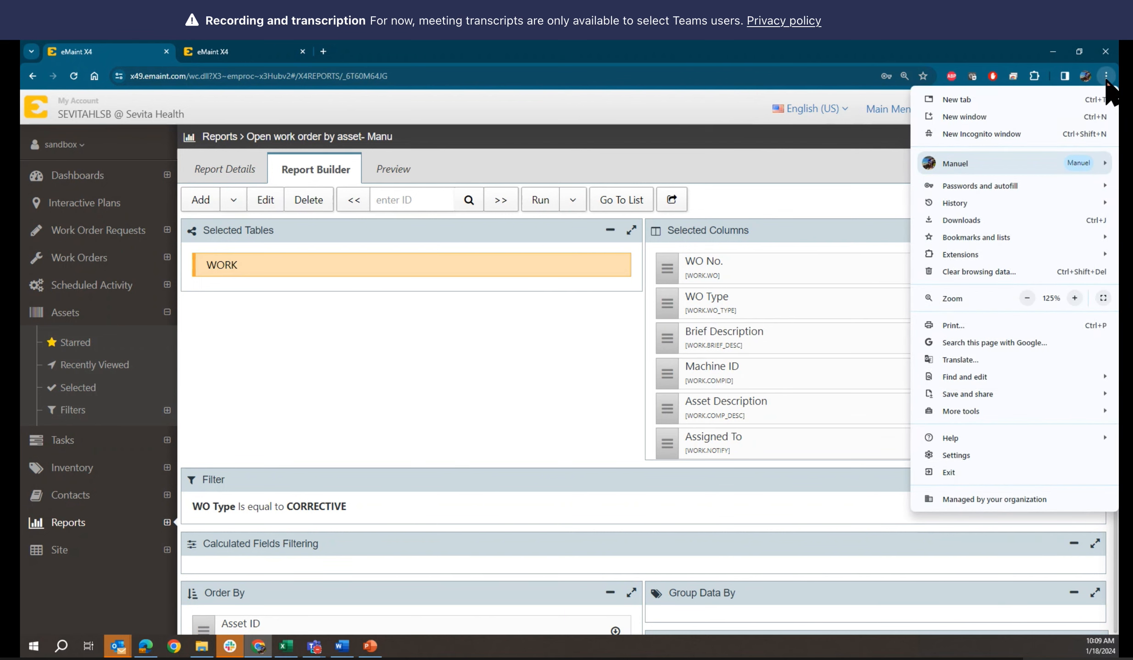
pyautogui.click(995, 134)
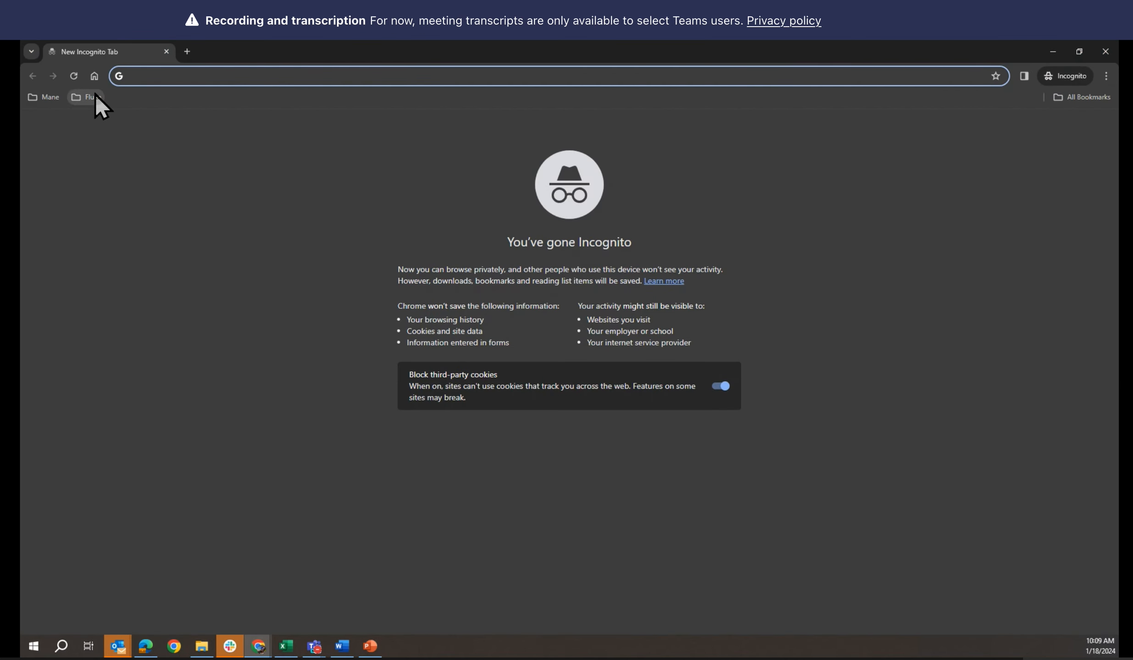
pyautogui.click(93, 97)
pyautogui.moveTo(100, 117)
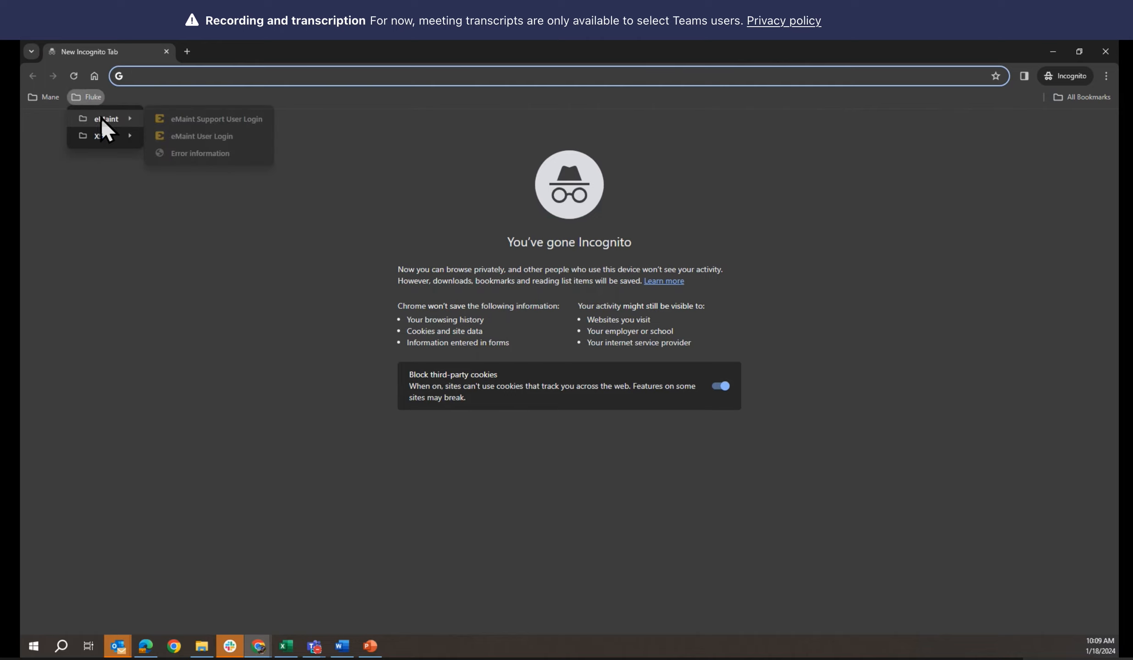
pyautogui.click(201, 122)
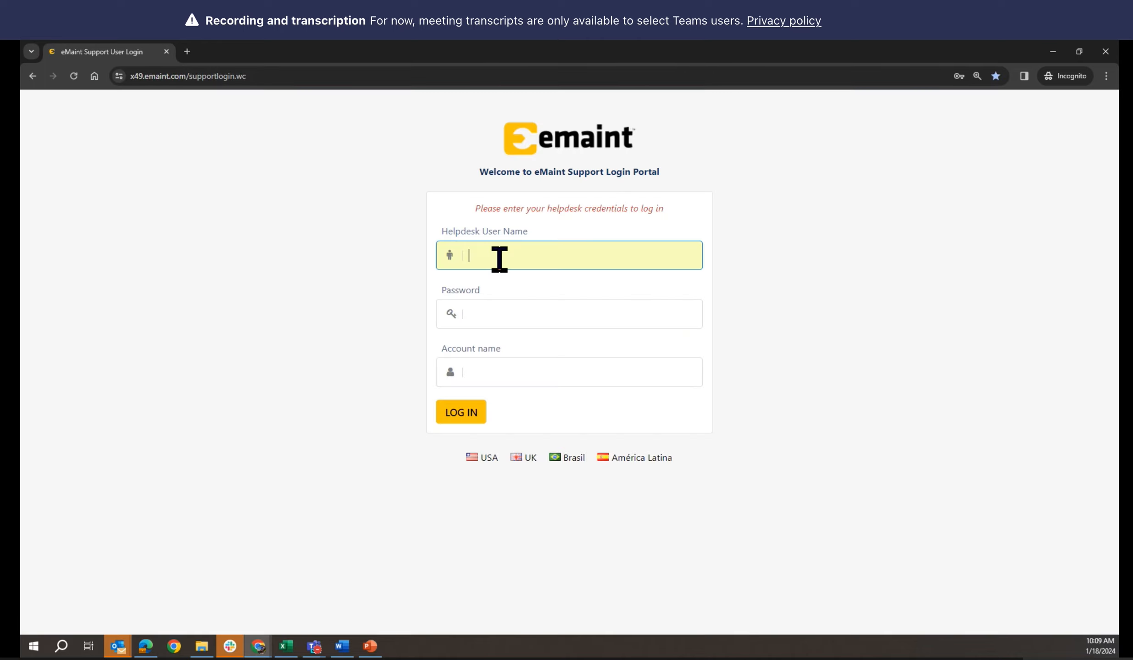
# Log in with the saved helpdesk credentials and the suggested account name
pyautogui.click(499, 259)
pyautogui.click(498, 295)
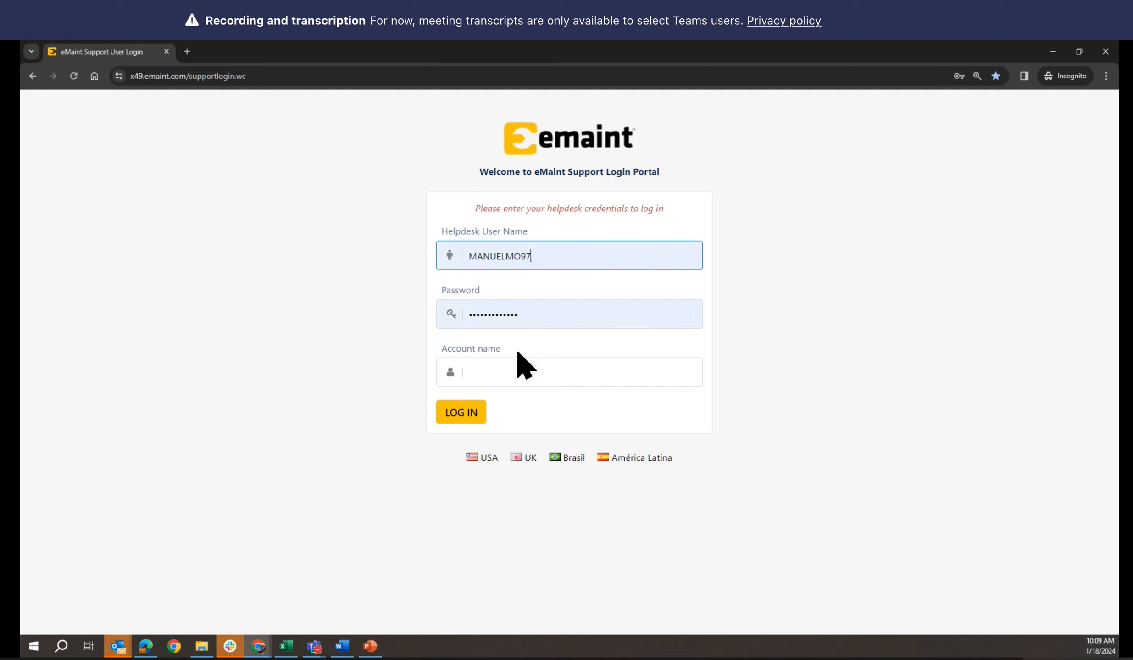
pyautogui.click(504, 372)
pyautogui.write('se')
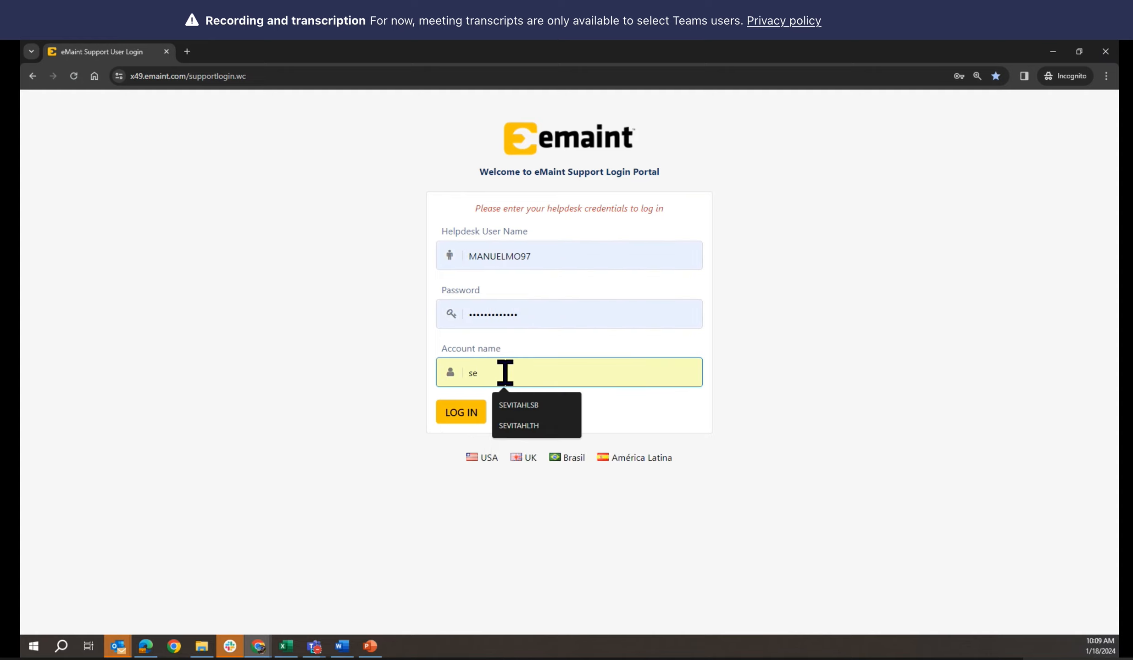
pyautogui.click(517, 427)
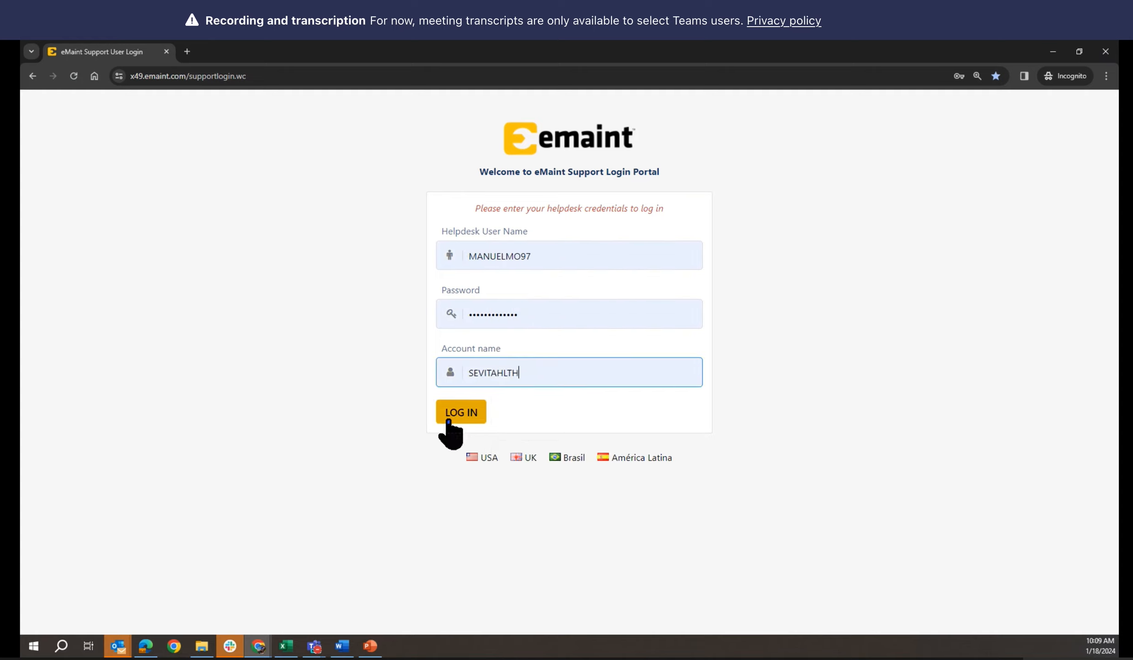
pyautogui.click(449, 419)
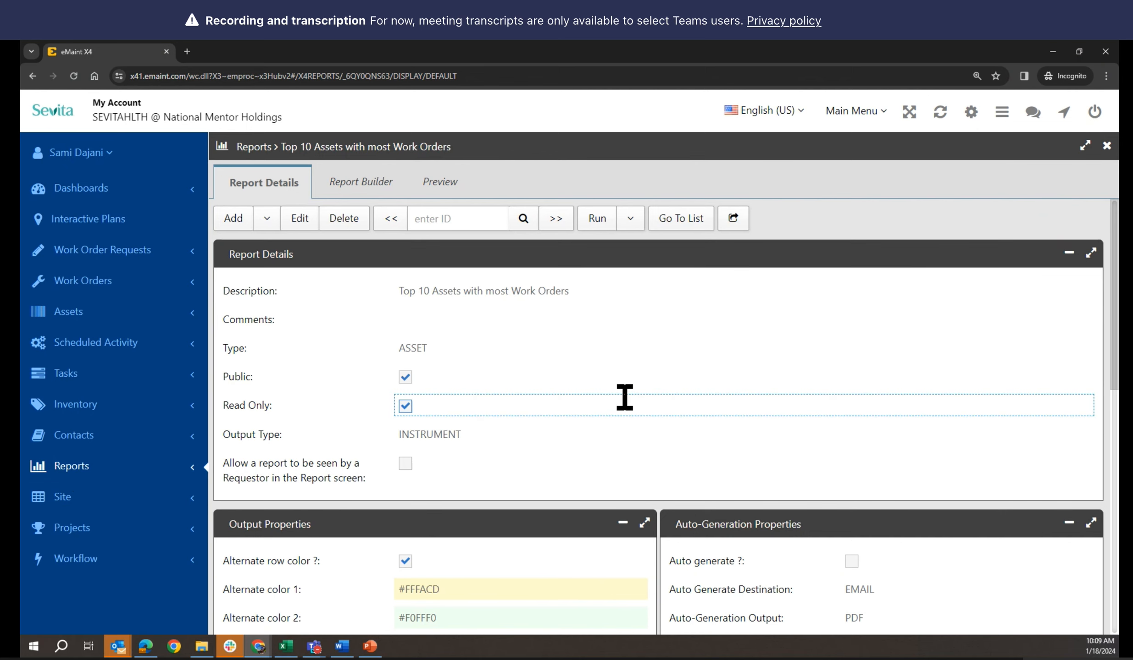
# Scroll through the Top 10 Assets report details, then go back to the report list
pyautogui.scroll(-6, 621, 404)
pyautogui.scroll(-2, 622, 403)
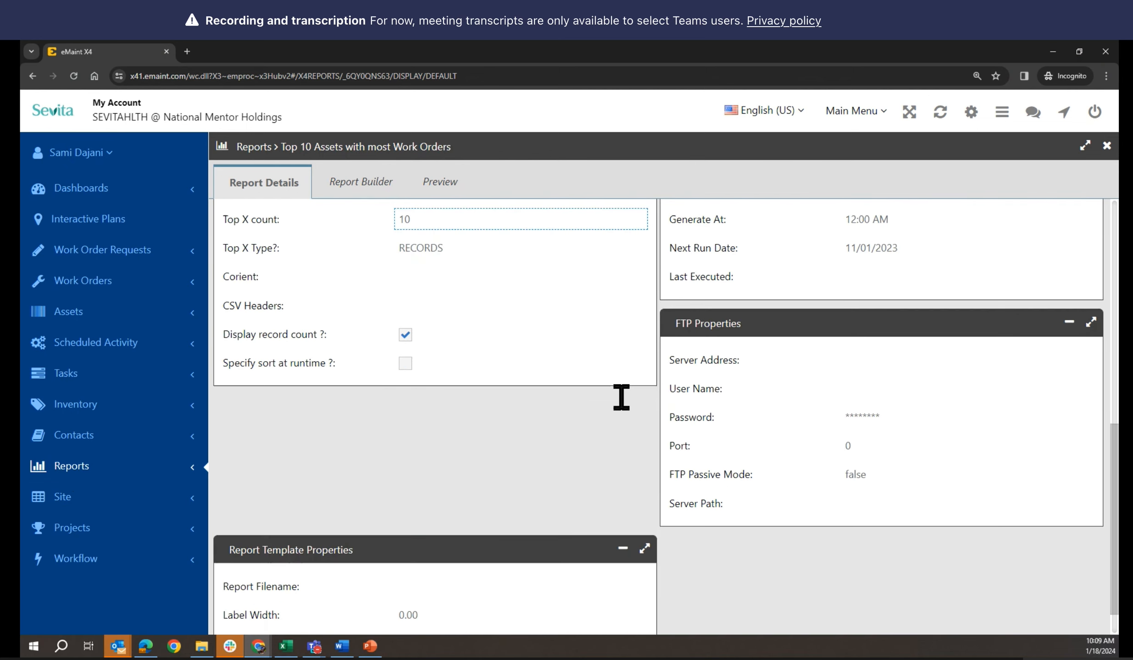
pyautogui.scroll(4, 621, 398)
pyautogui.scroll(4, 621, 398)
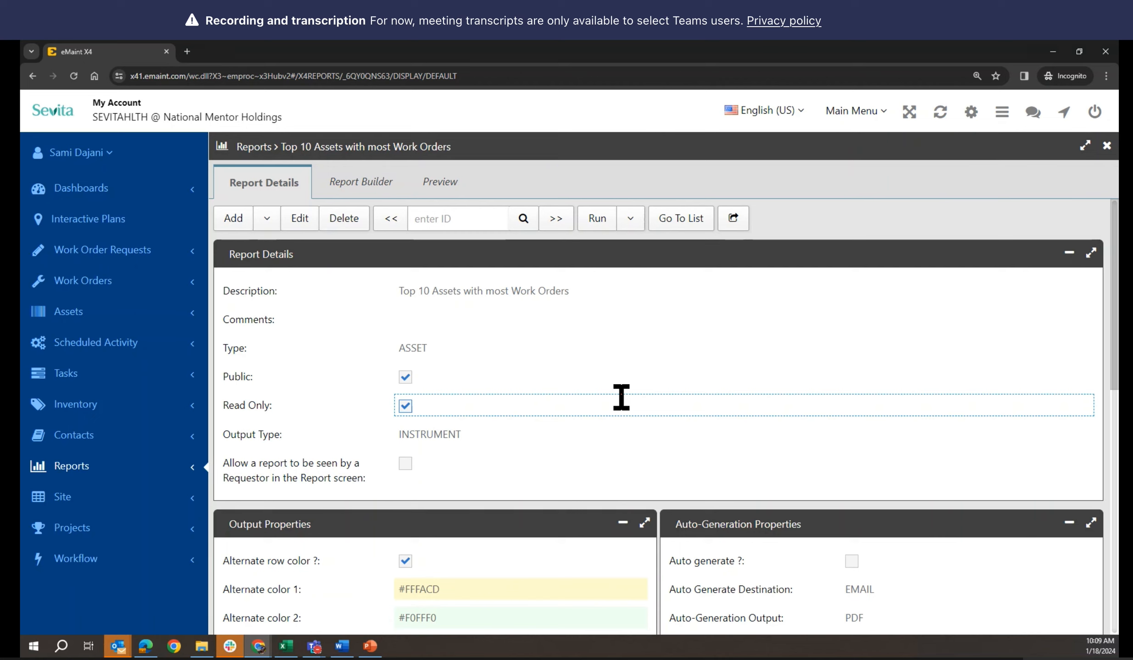
pyautogui.click(683, 219)
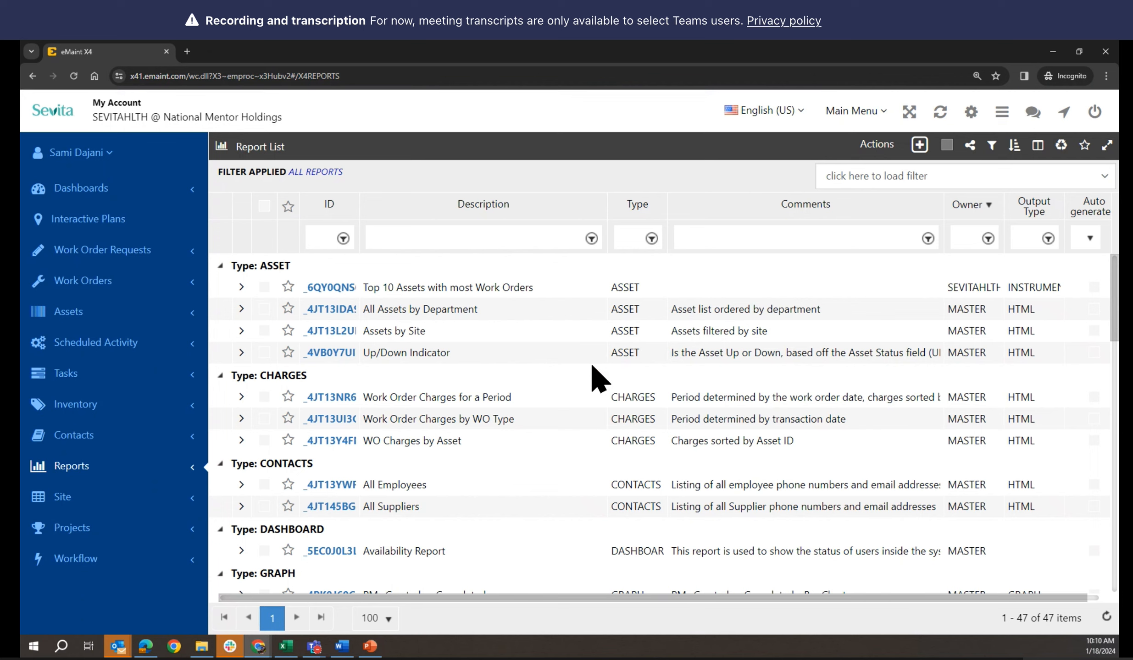
# Scroll through the full Report List of 47 reports from top to bottom
pyautogui.scroll(-3, 595, 378)
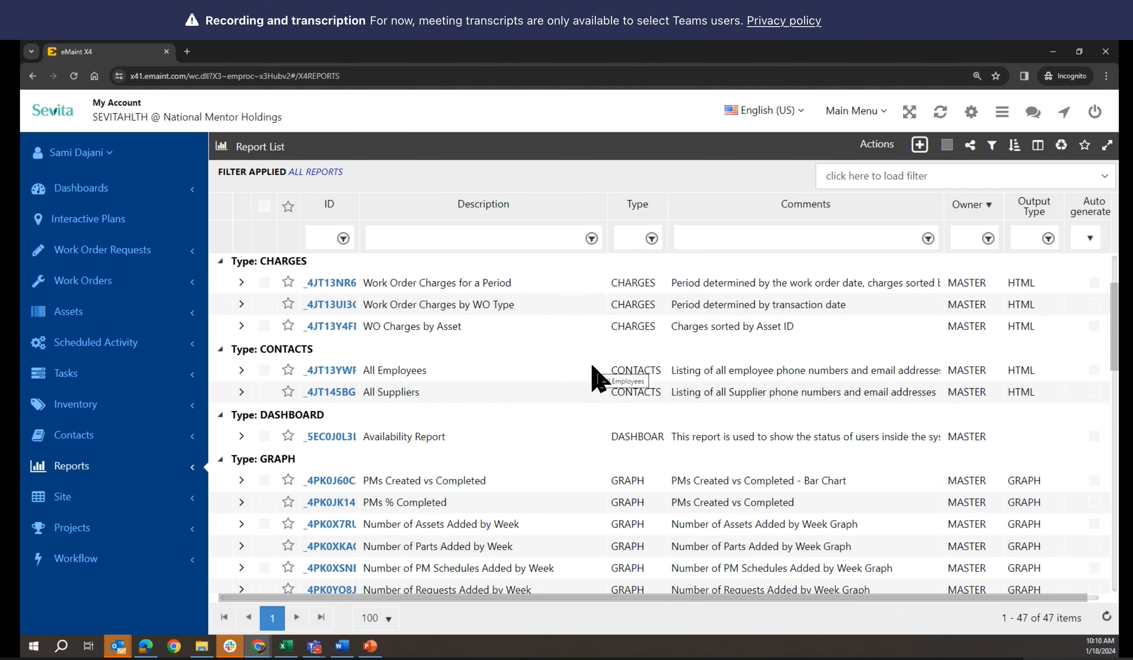
pyautogui.scroll(-20, 595, 378)
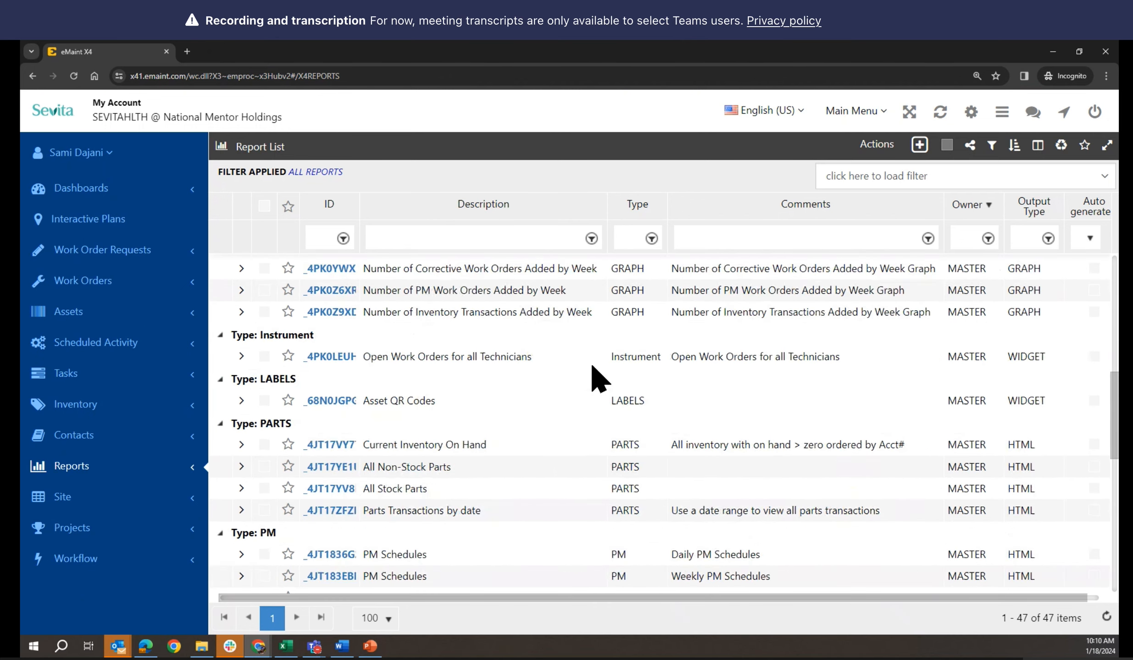
pyautogui.scroll(-5, 595, 379)
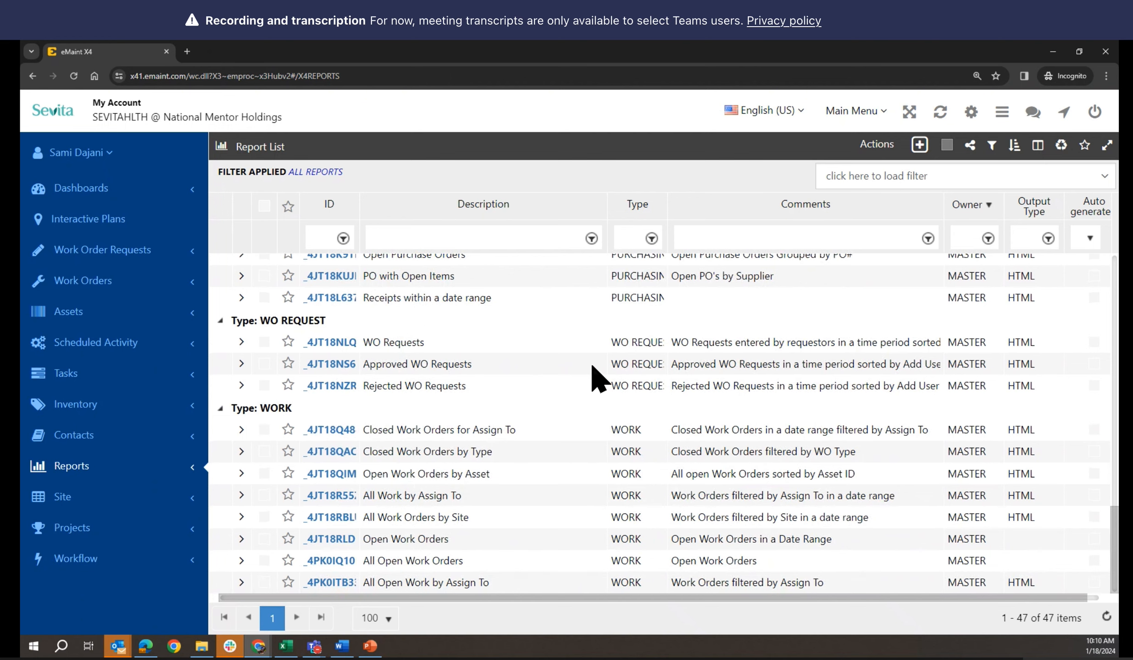
pyautogui.scroll(7, 594, 379)
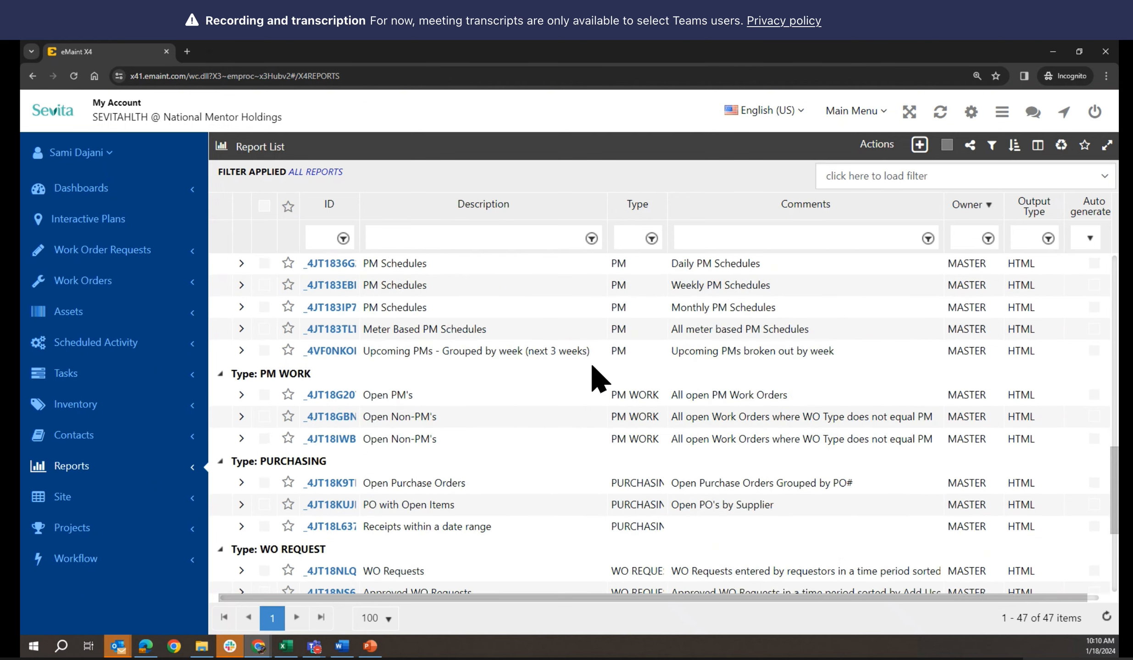
pyautogui.scroll(5, 595, 379)
pyautogui.scroll(14, 595, 378)
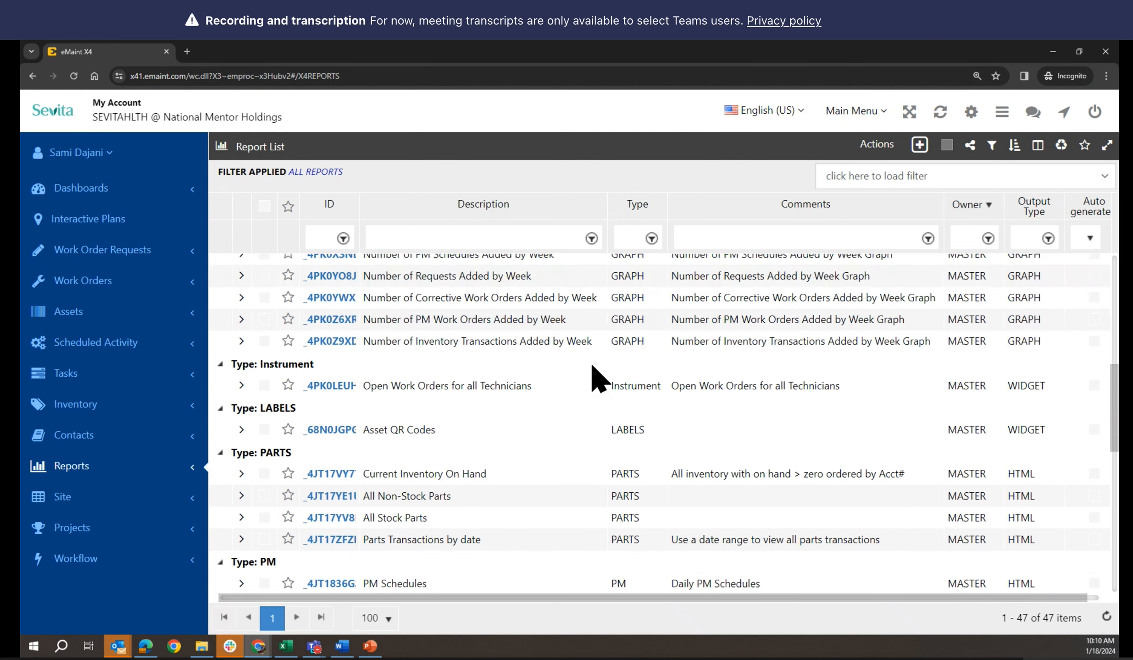
pyautogui.scroll(2, 598, 378)
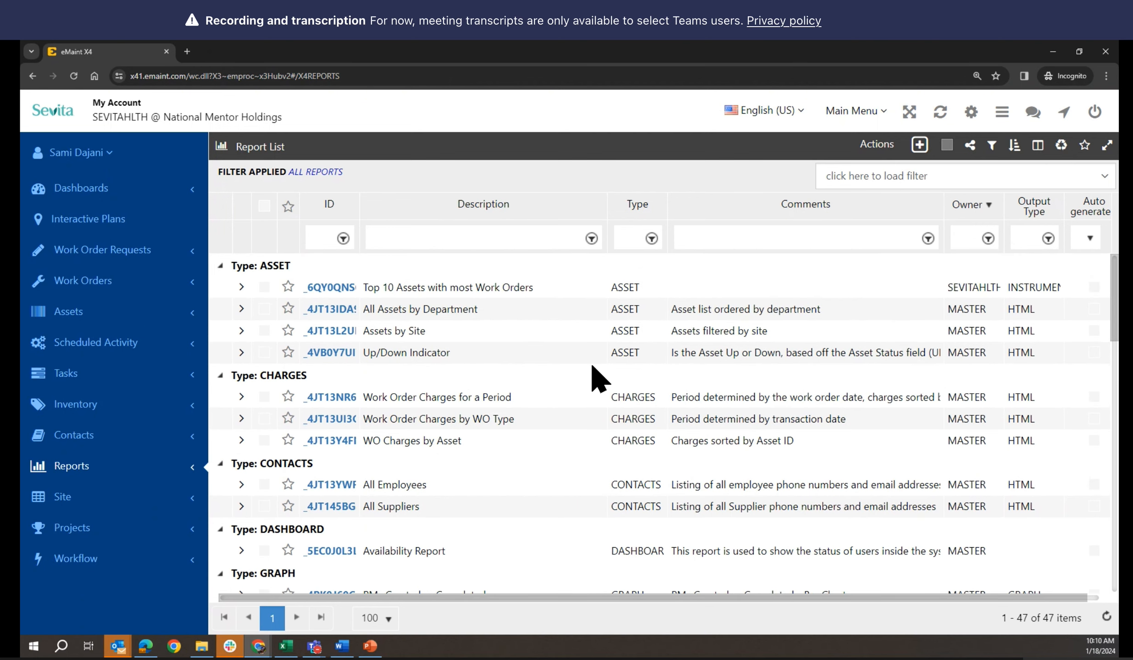
pyautogui.scroll(-10, 595, 378)
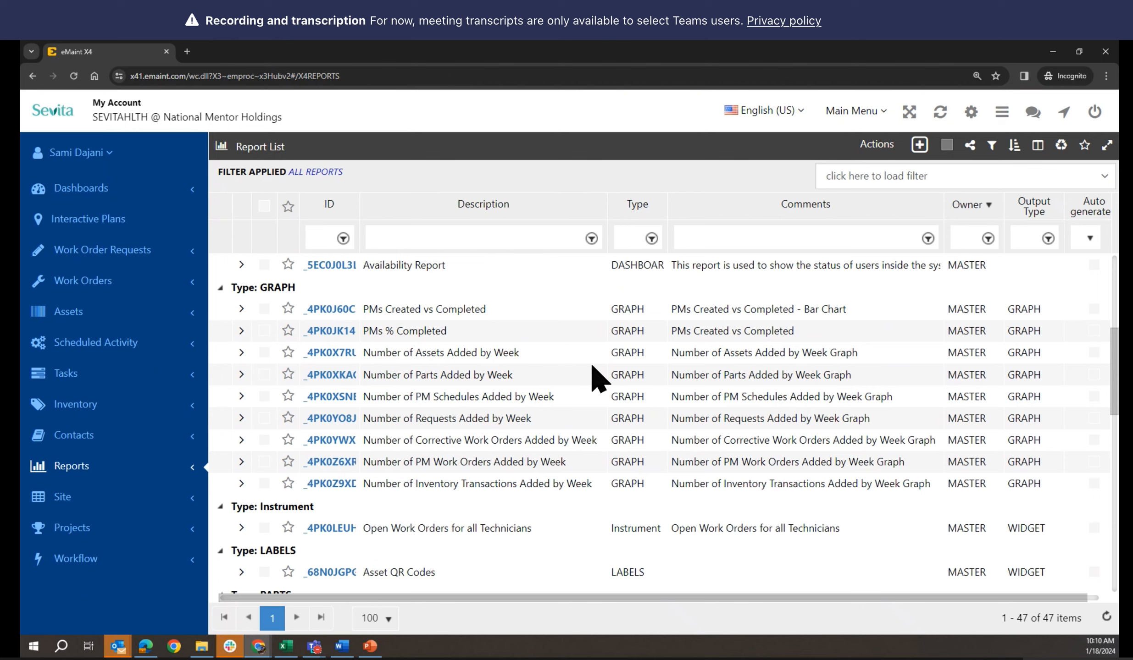
pyautogui.scroll(-17, 598, 378)
pyautogui.scroll(-6, 599, 378)
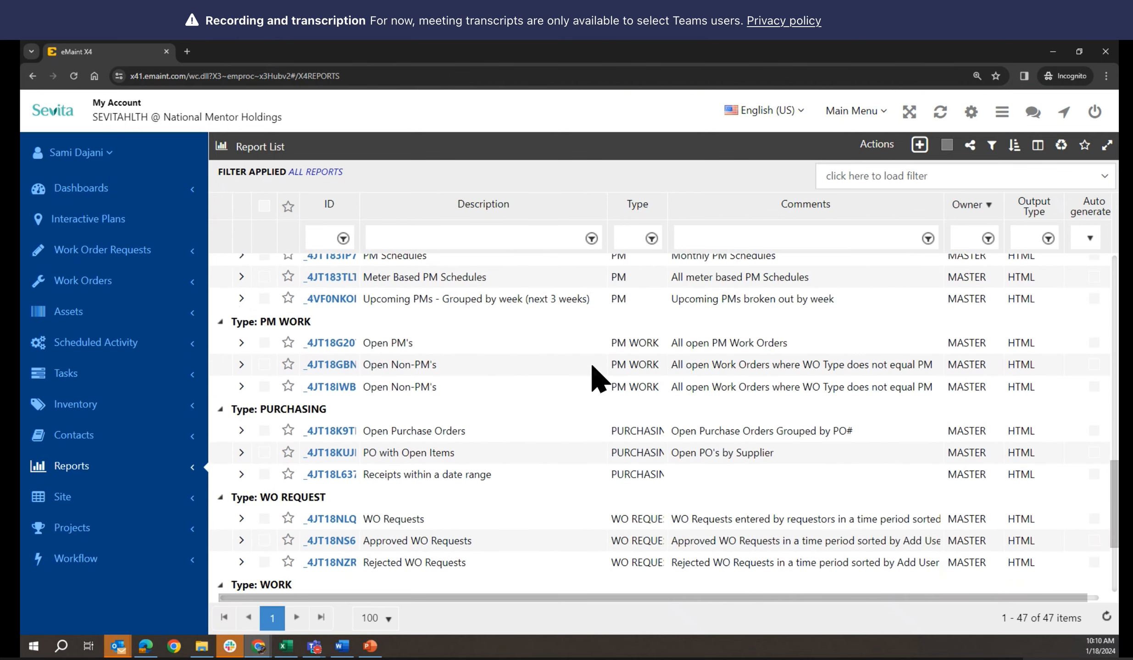
pyautogui.scroll(-6, 595, 379)
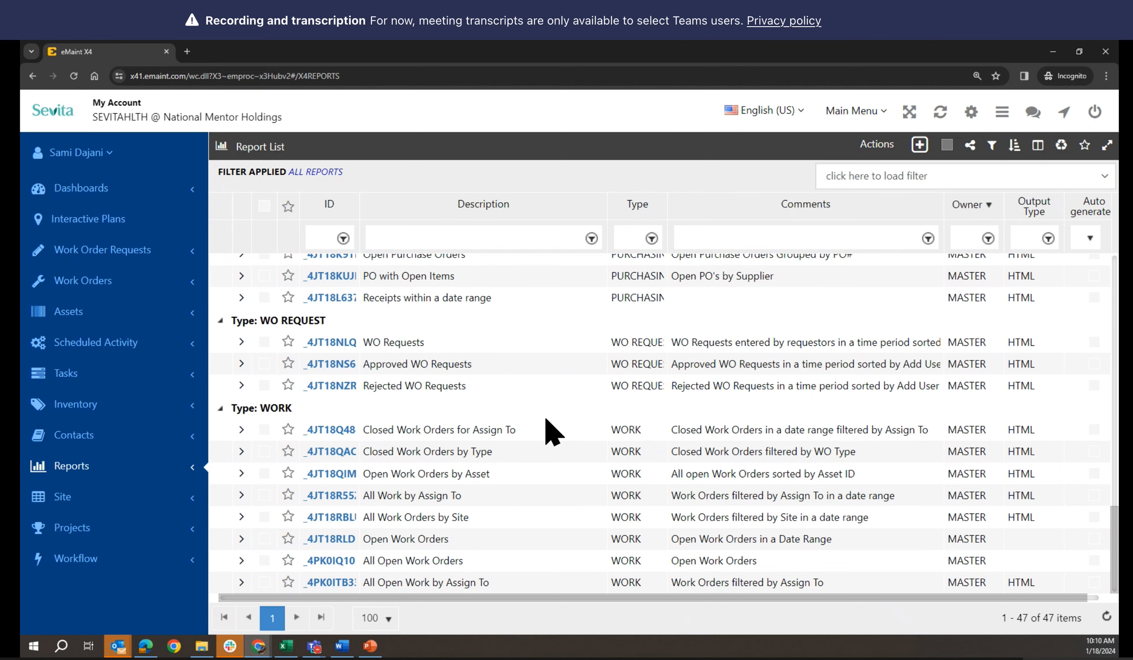
pyautogui.scroll(3, 550, 433)
pyautogui.scroll(20, 551, 433)
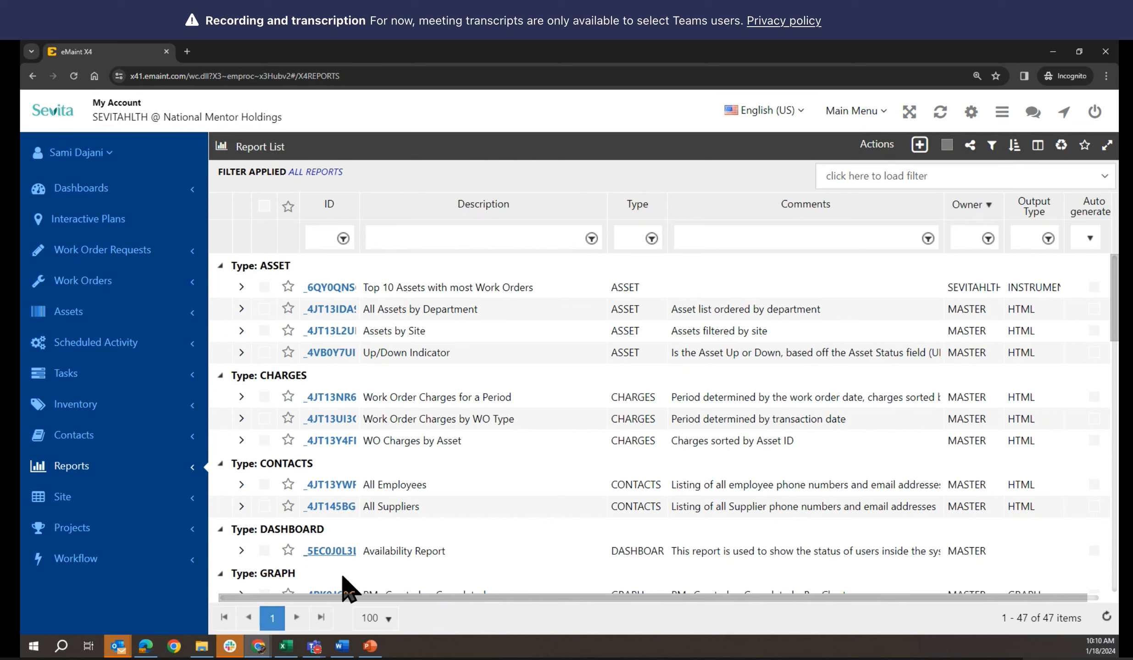
# Bring the Chrome window with the 'Open work order by asset- Manu' Report Builder forward
pyautogui.moveTo(258, 651)
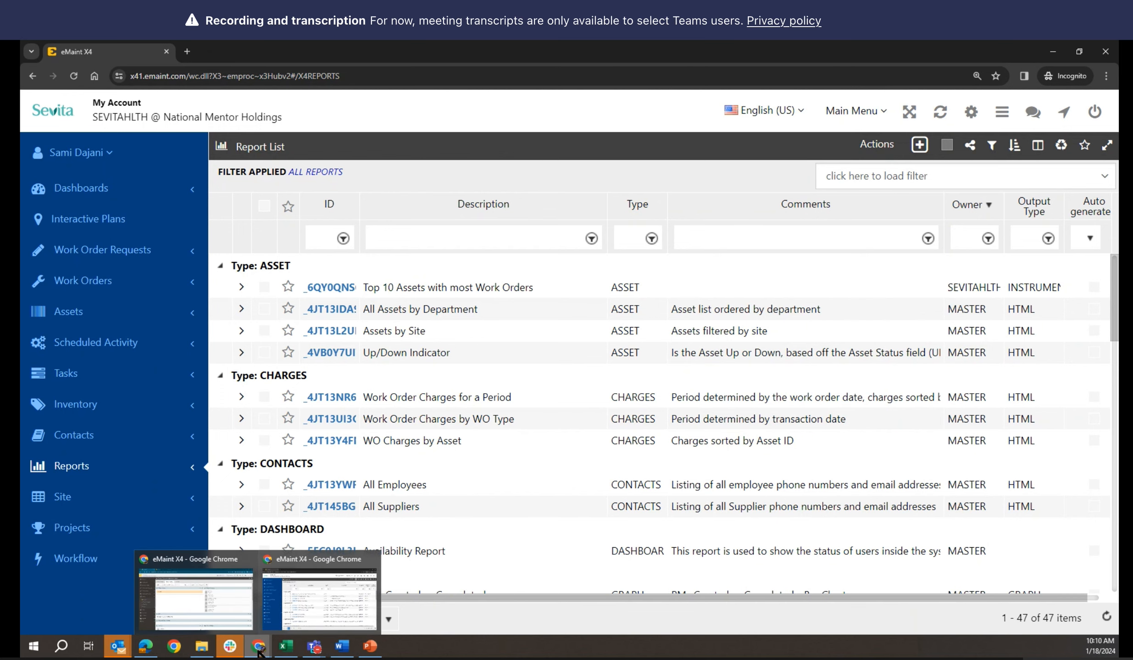
pyautogui.moveTo(235, 614)
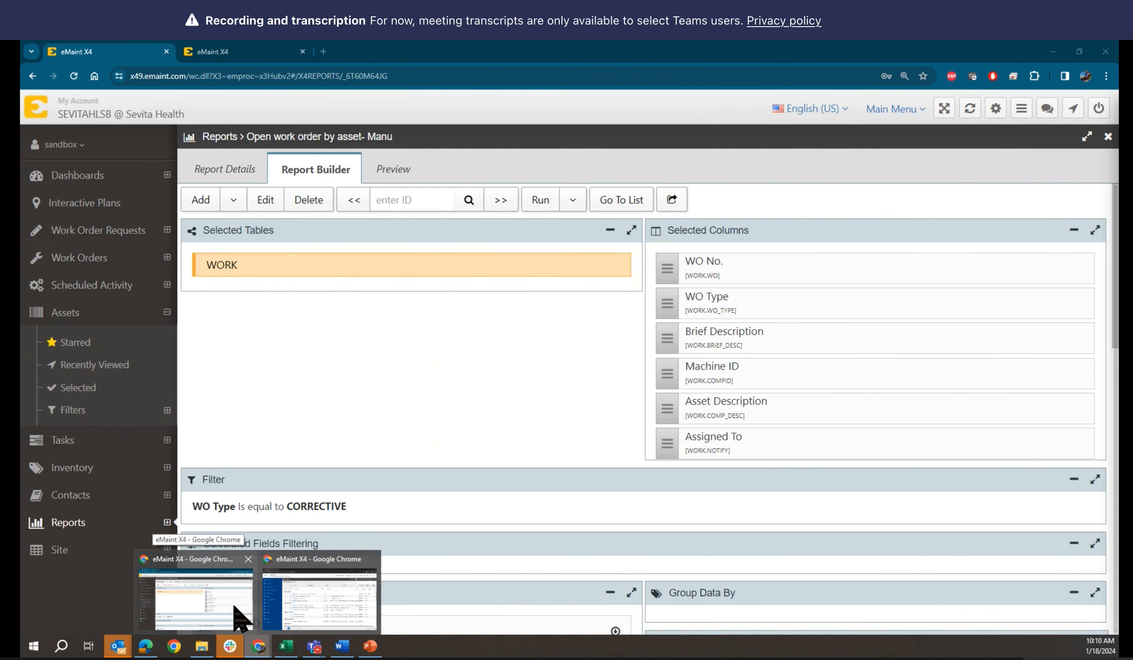
pyautogui.click(236, 612)
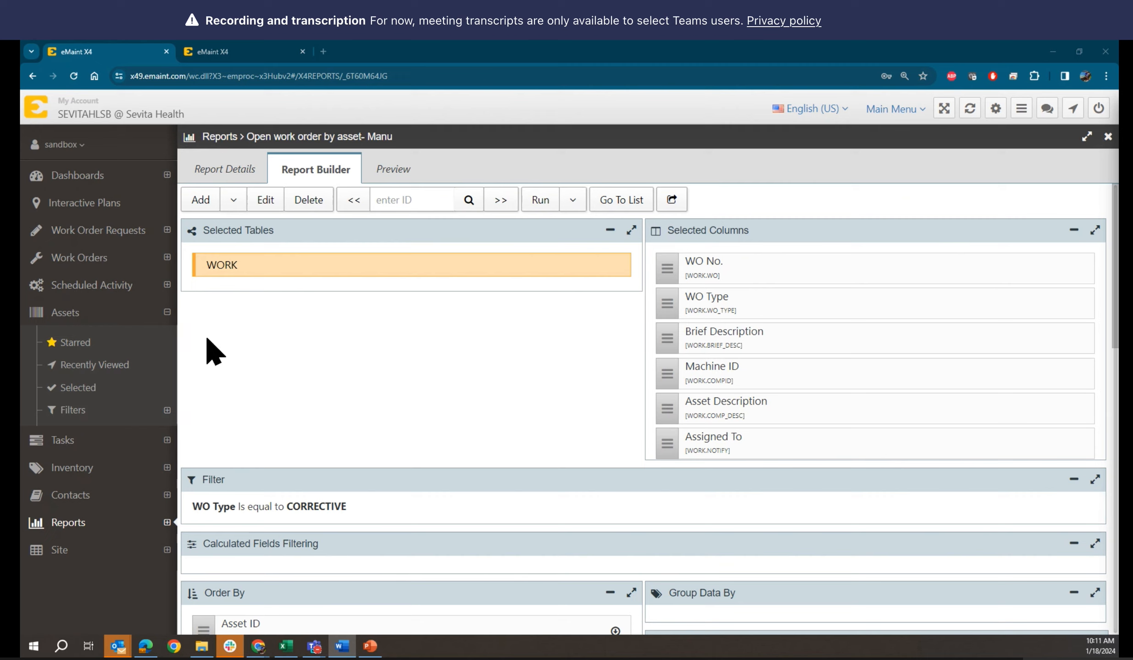
# In edit mode, change the filter rule to Open / History equal to O, then preview
pyautogui.click(264, 202)
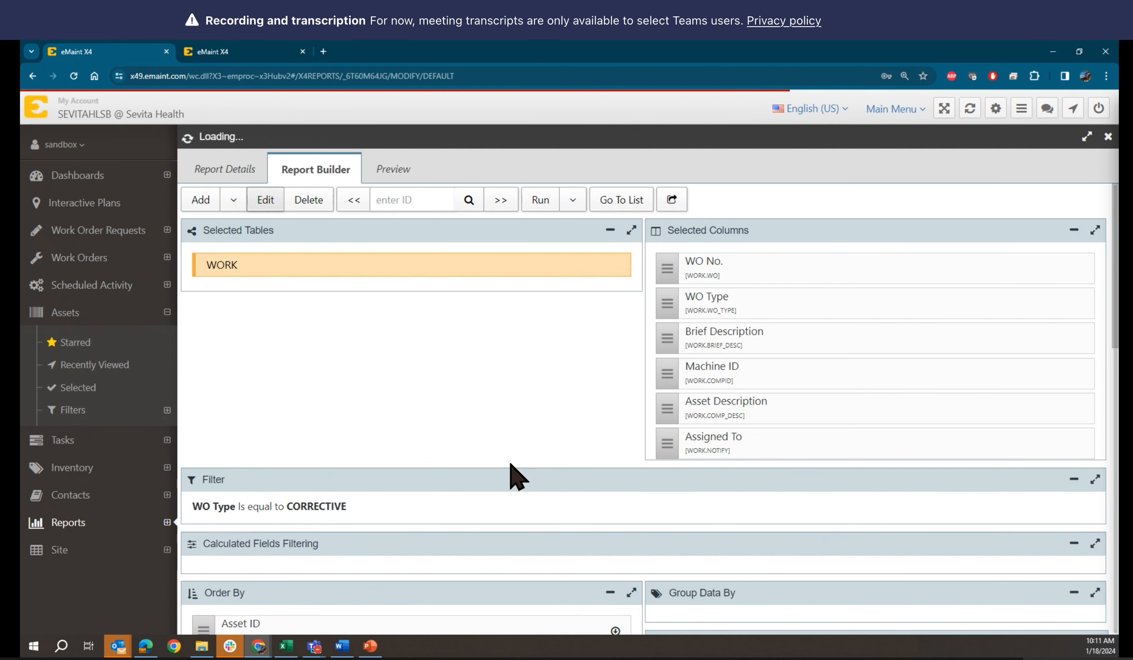
pyautogui.scroll(-4, 510, 464)
pyautogui.scroll(-1, 510, 464)
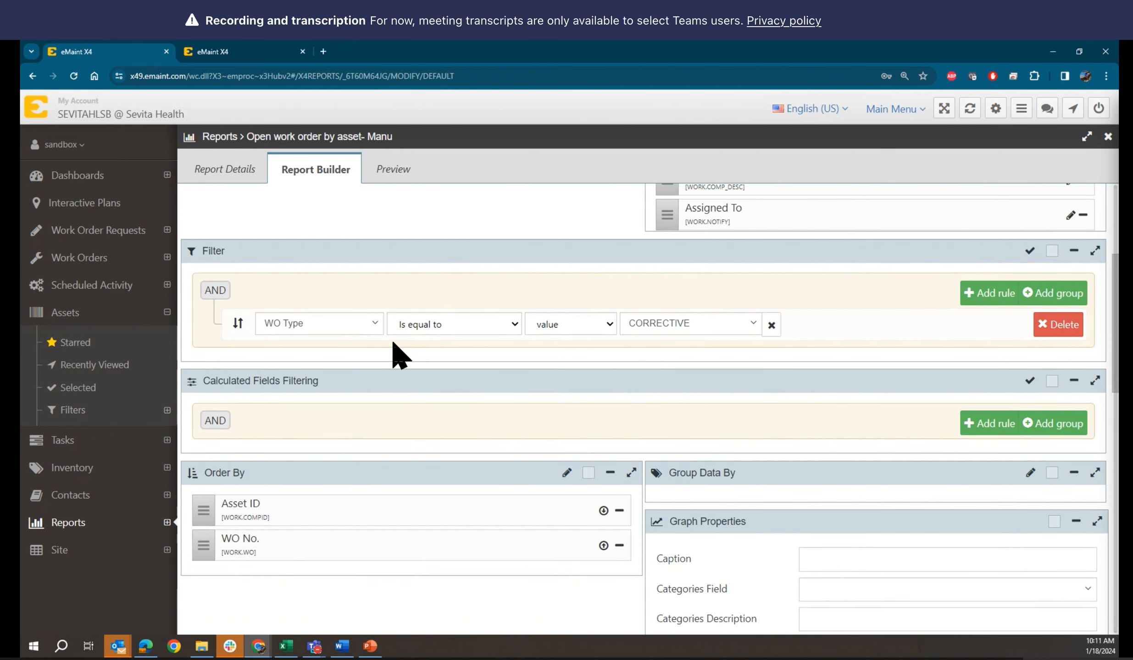
pyautogui.click(373, 323)
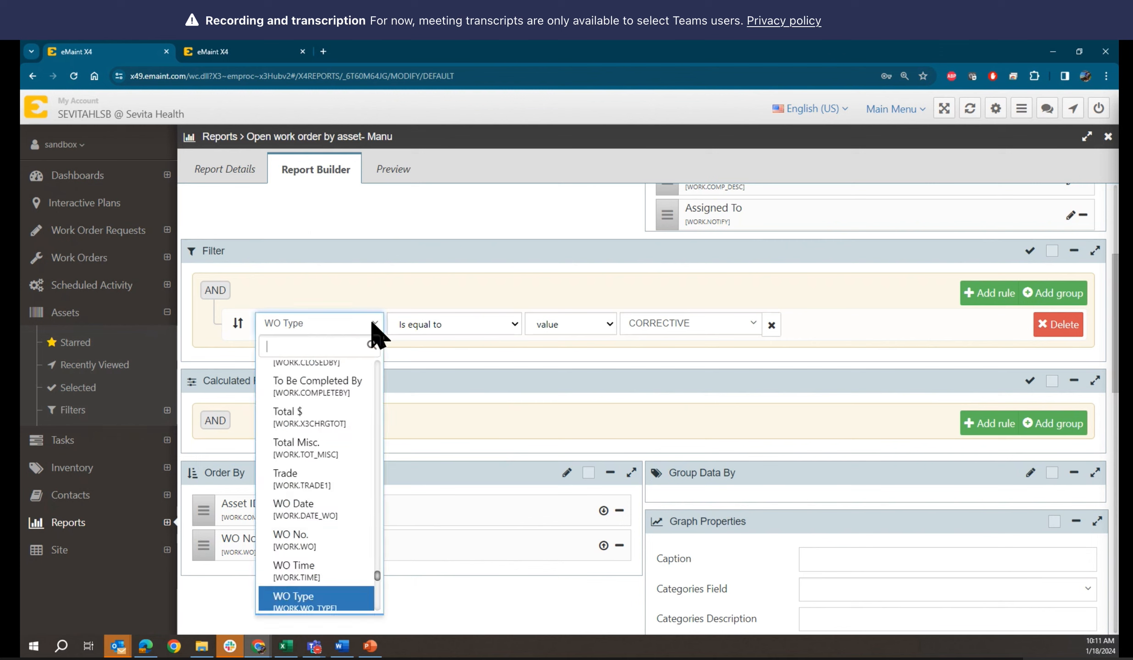
pyautogui.write('op')
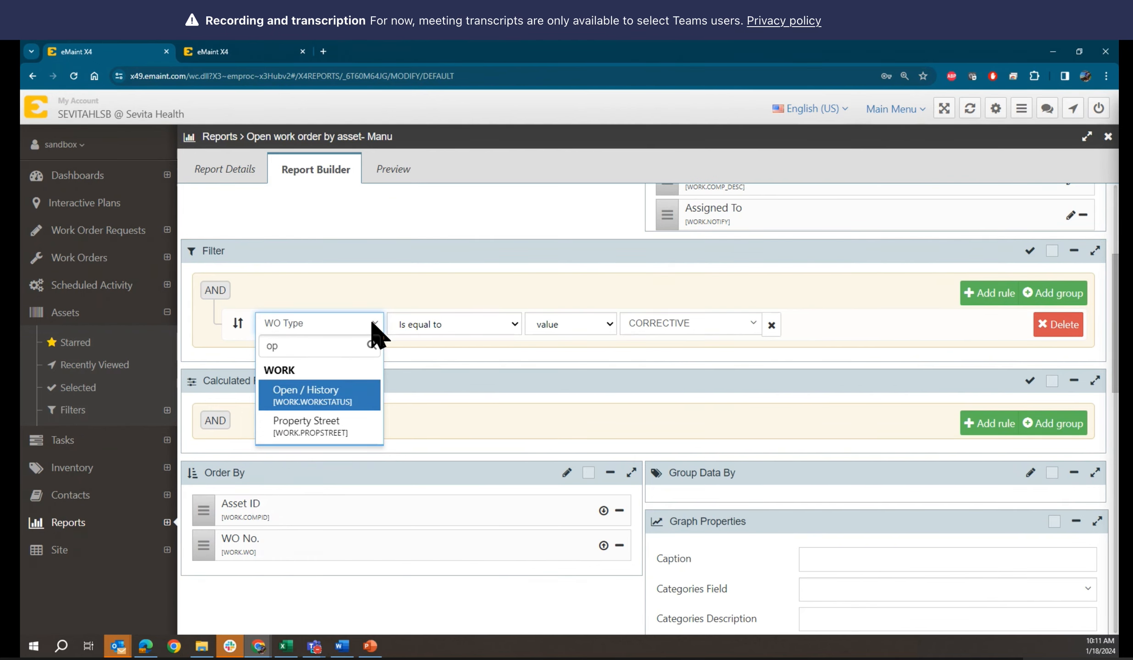
pyautogui.click(346, 395)
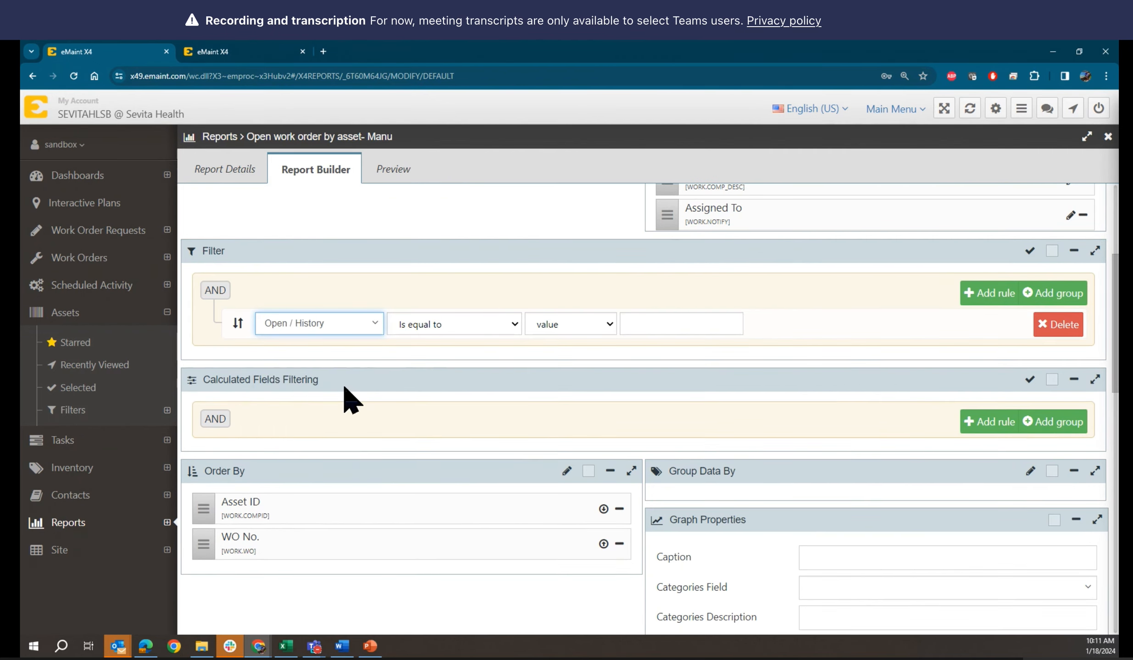
pyautogui.click(657, 323)
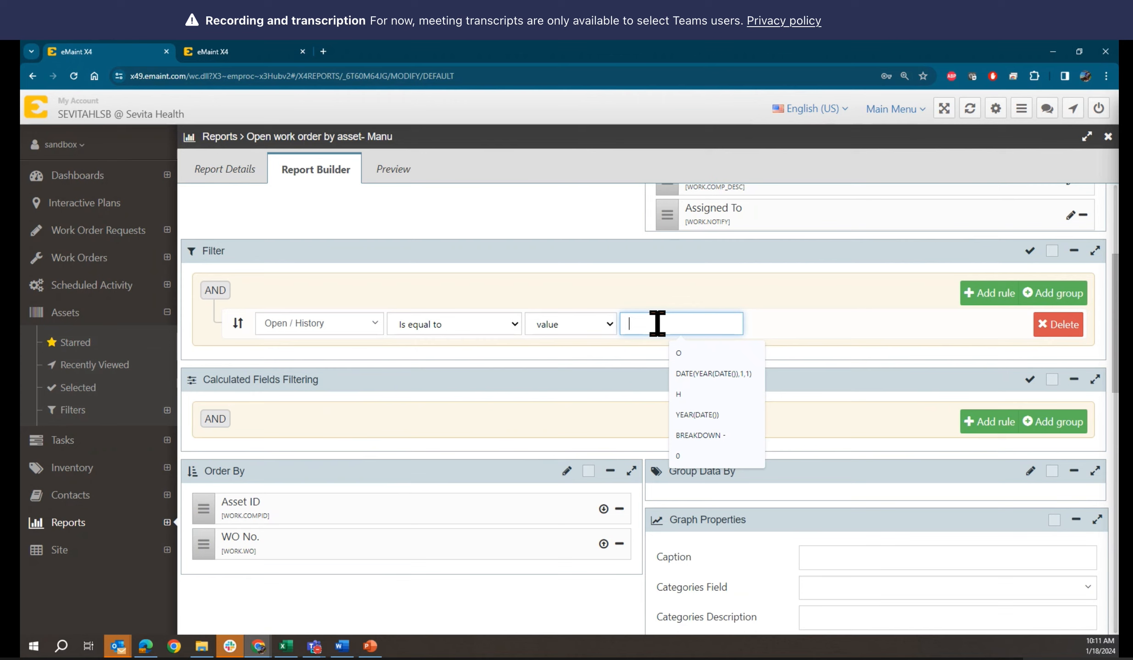
pyautogui.write('O')
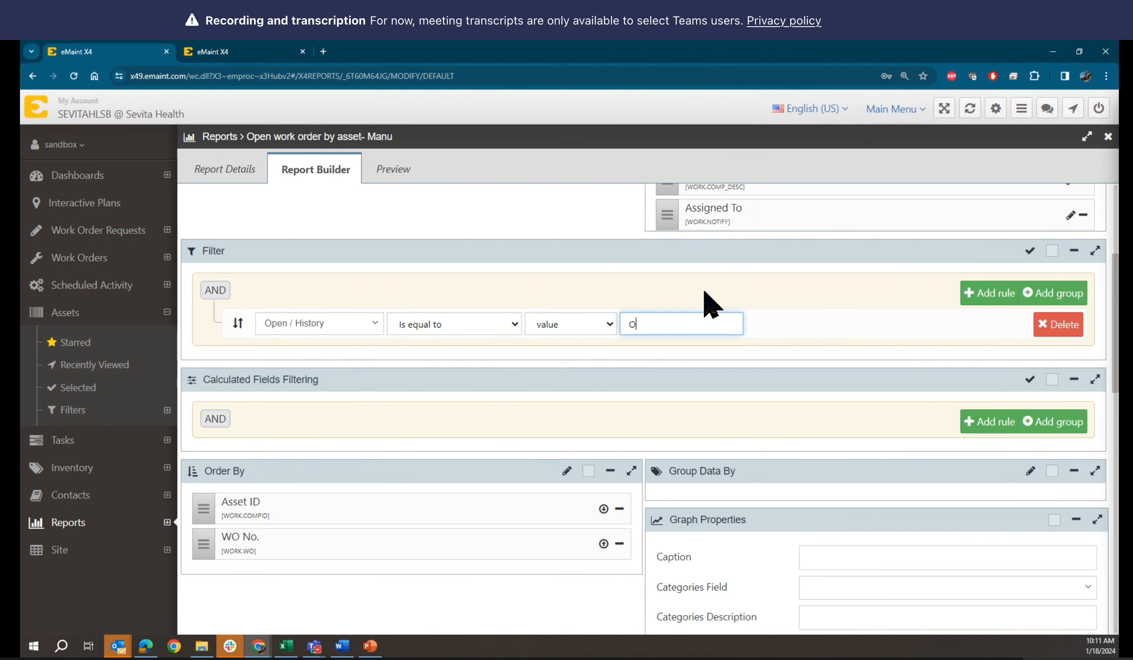
pyautogui.scroll(5, 710, 305)
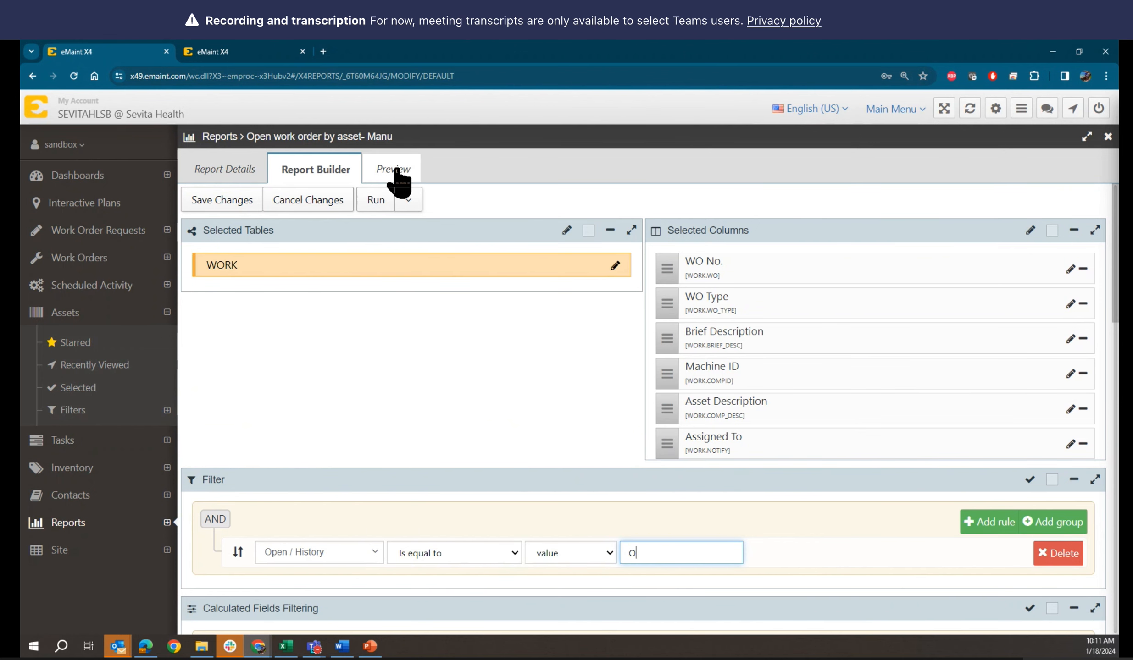
pyautogui.click(395, 176)
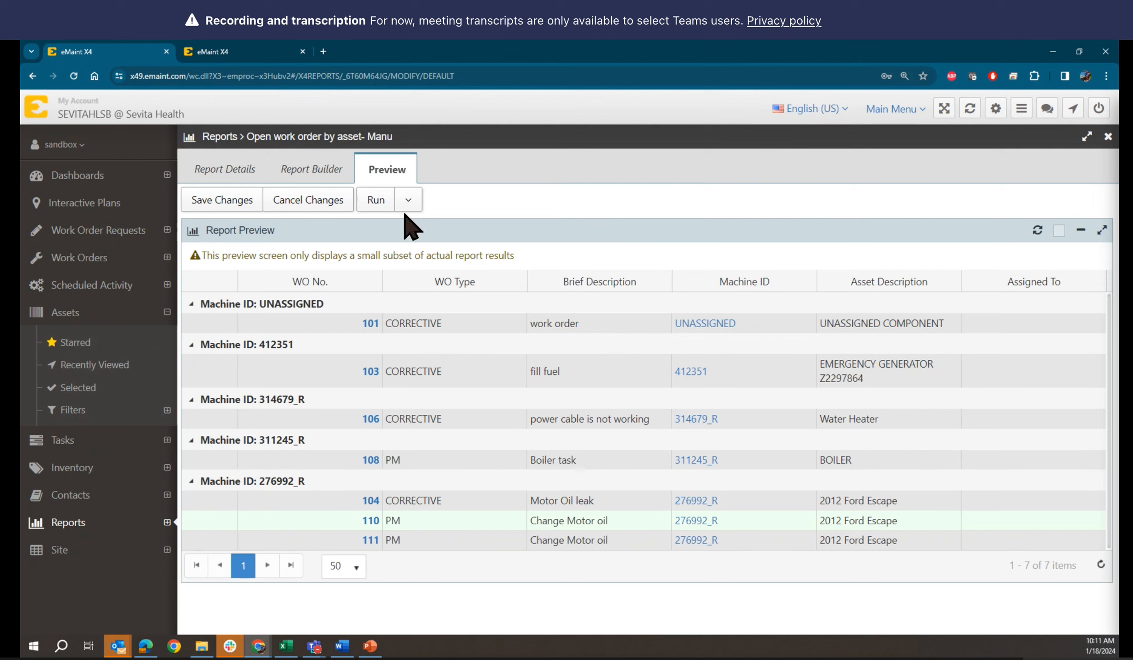
# Save the report with the Open / History = O filter and view its Report Details
pyautogui.click(316, 168)
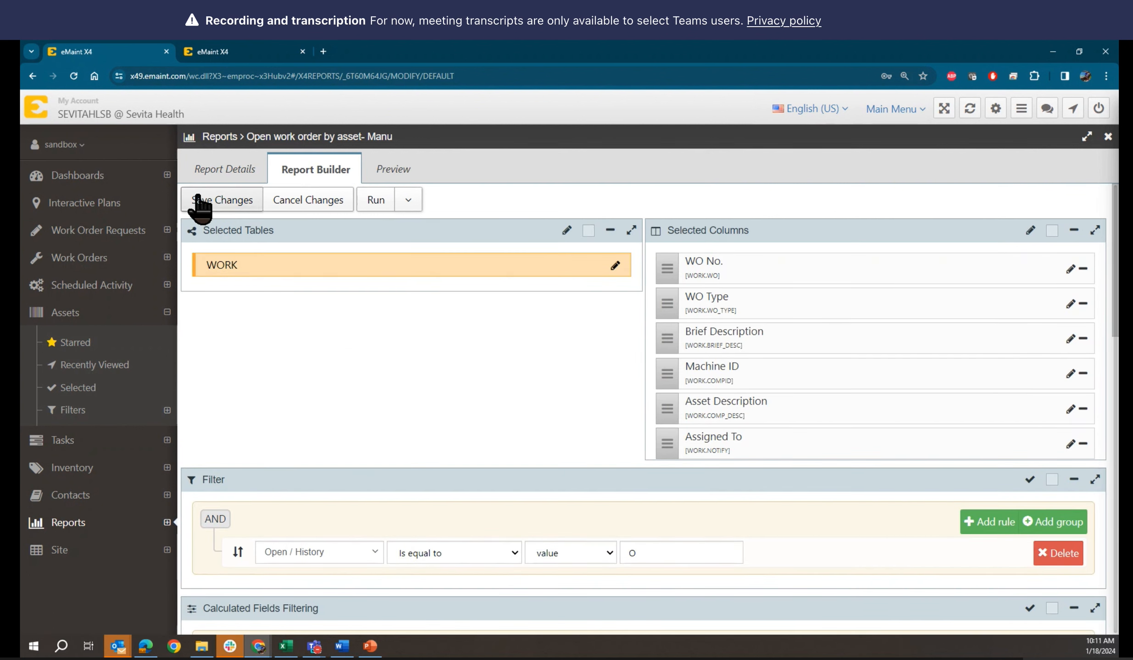
pyautogui.click(215, 202)
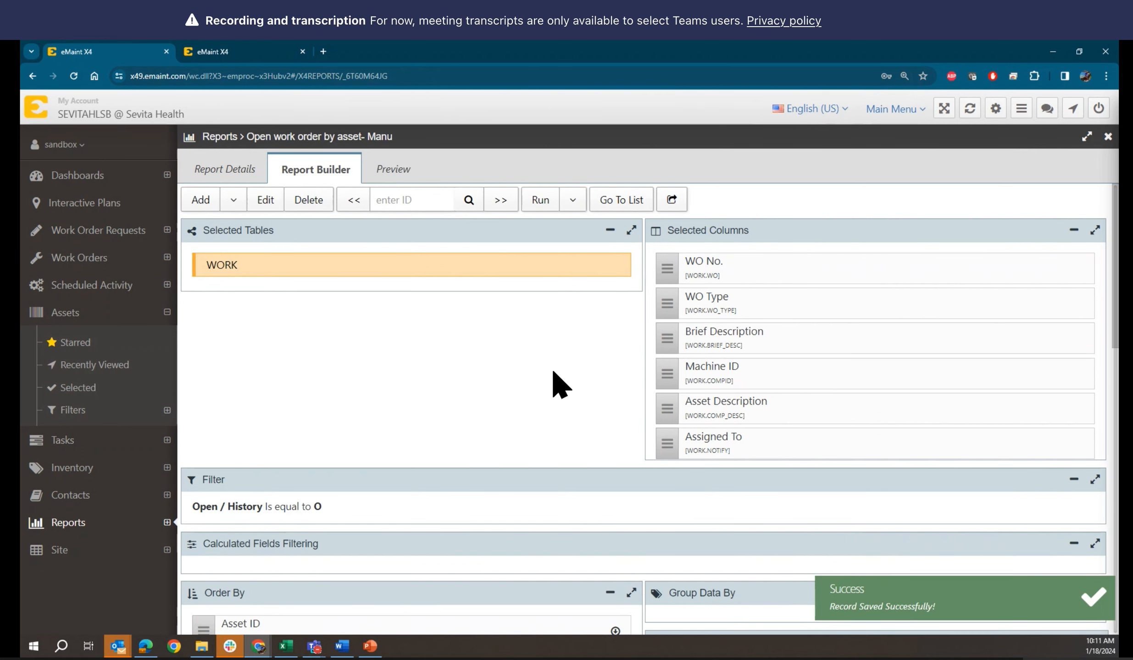
pyautogui.scroll(-1, 527, 376)
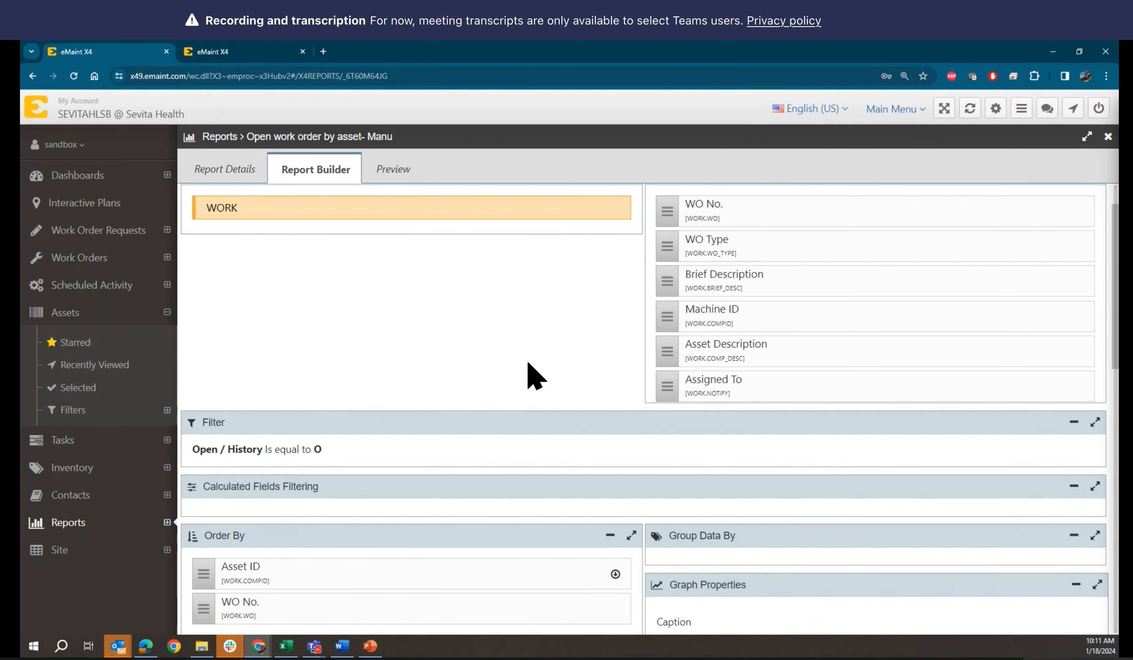
pyautogui.scroll(1, 528, 375)
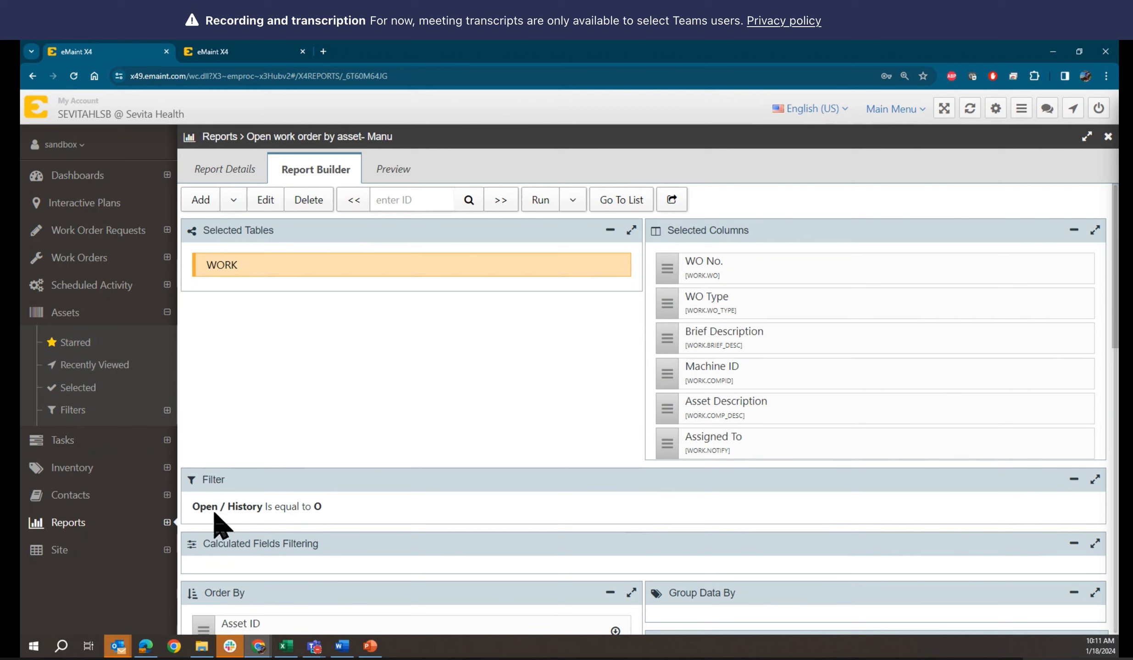
pyautogui.click(227, 171)
pyautogui.click(310, 176)
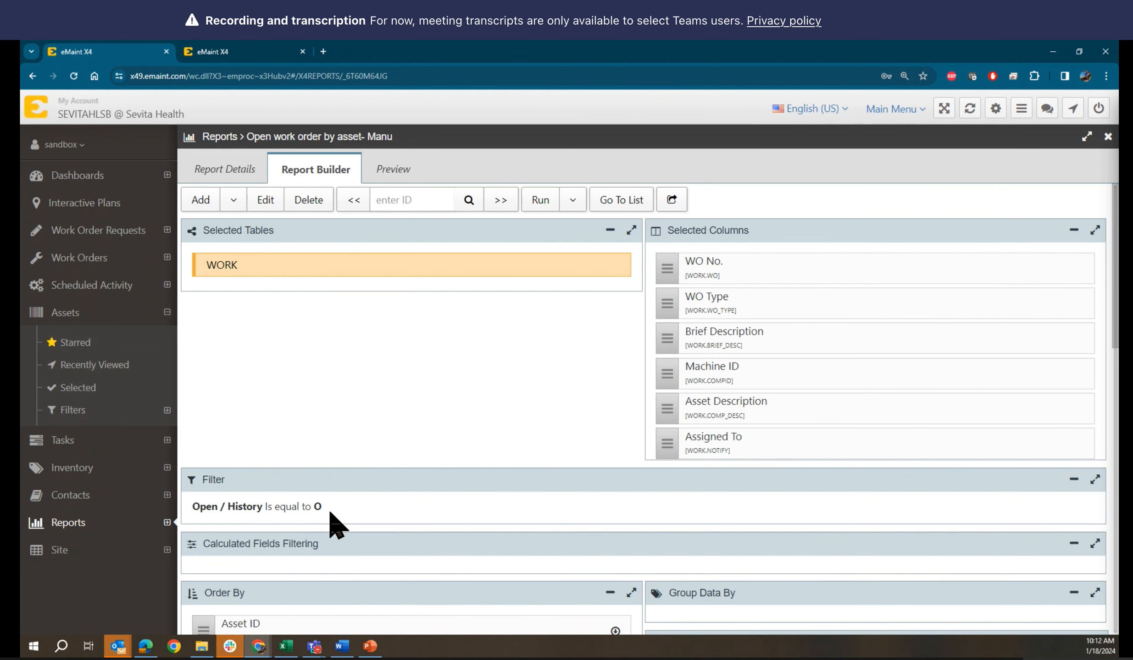
pyautogui.click(219, 176)
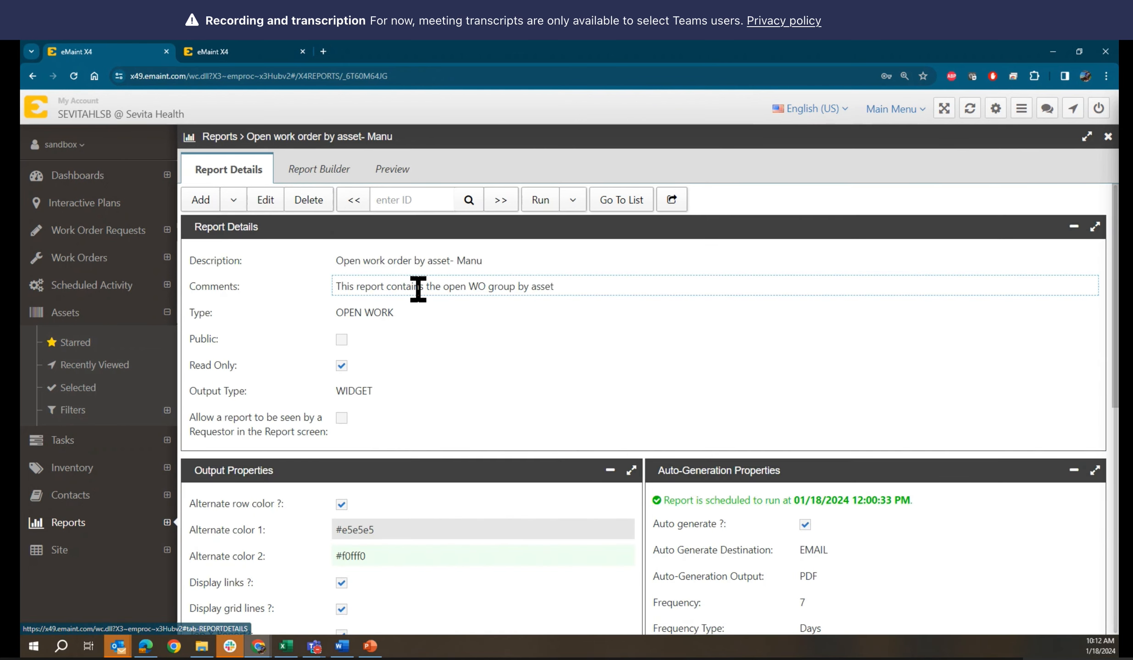
pyautogui.click(299, 175)
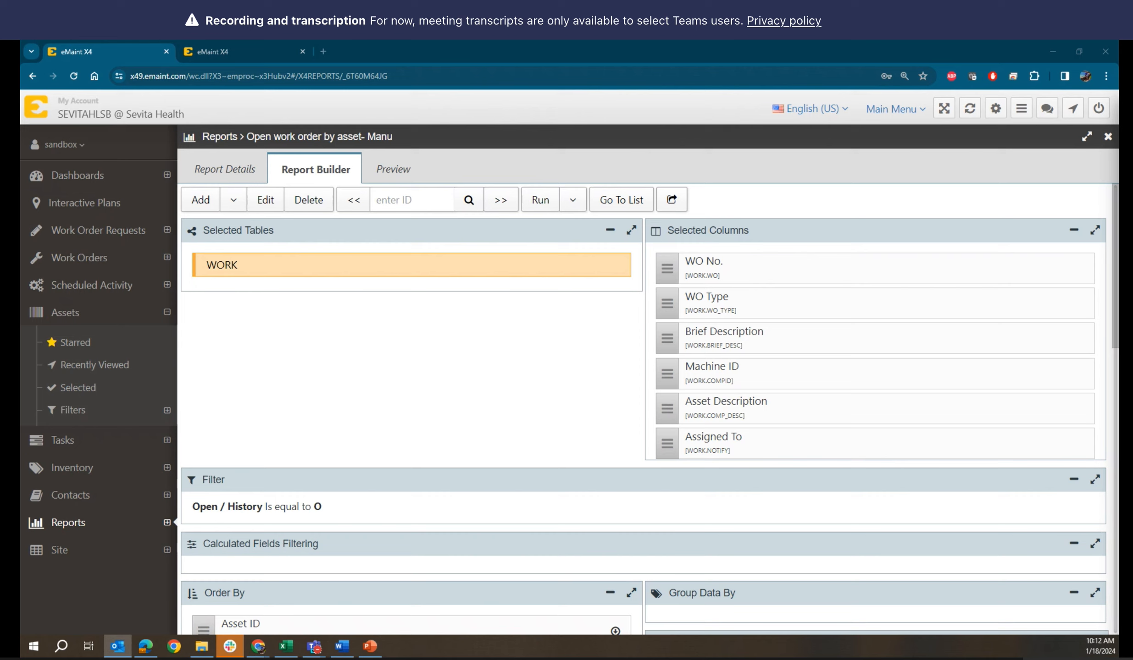
pyautogui.hotkey('alt', 'Tab')
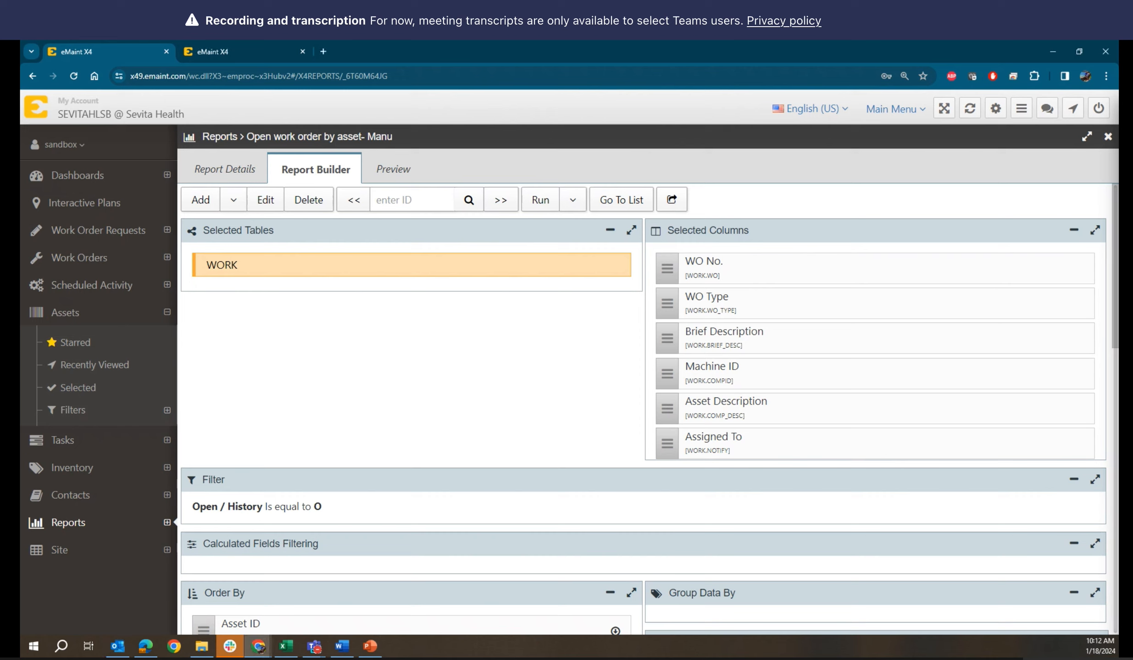
pyautogui.hotkey('alt', 'Tab')
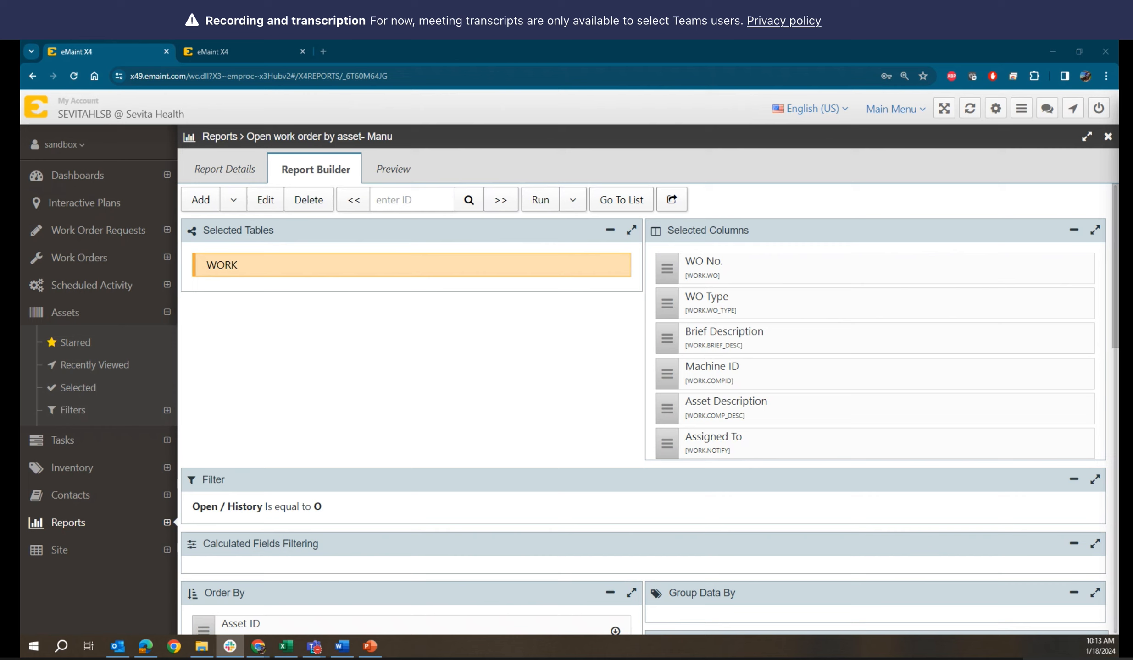
pyautogui.hotkey('alt', 'Tab')
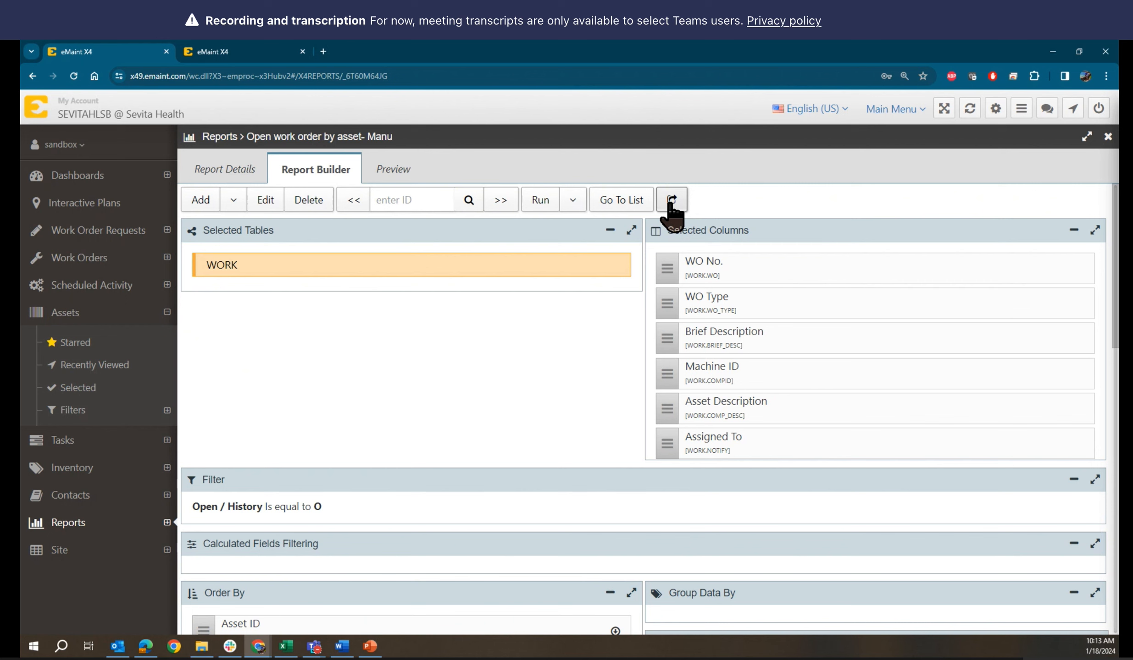
pyautogui.moveTo(258, 646)
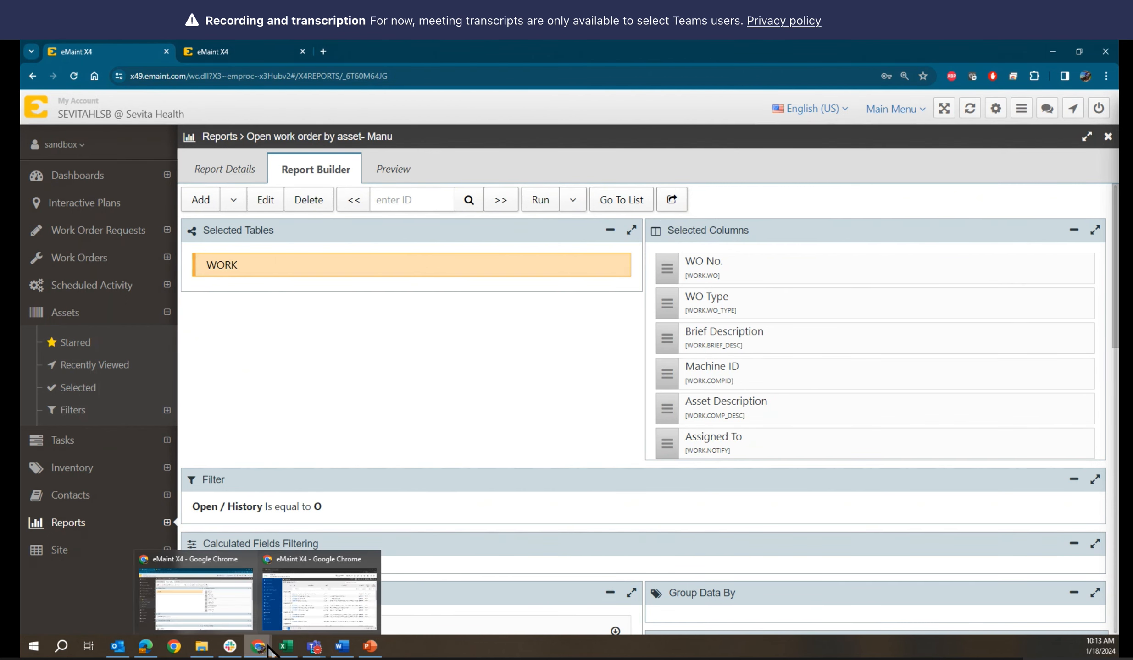
pyautogui.click(348, 619)
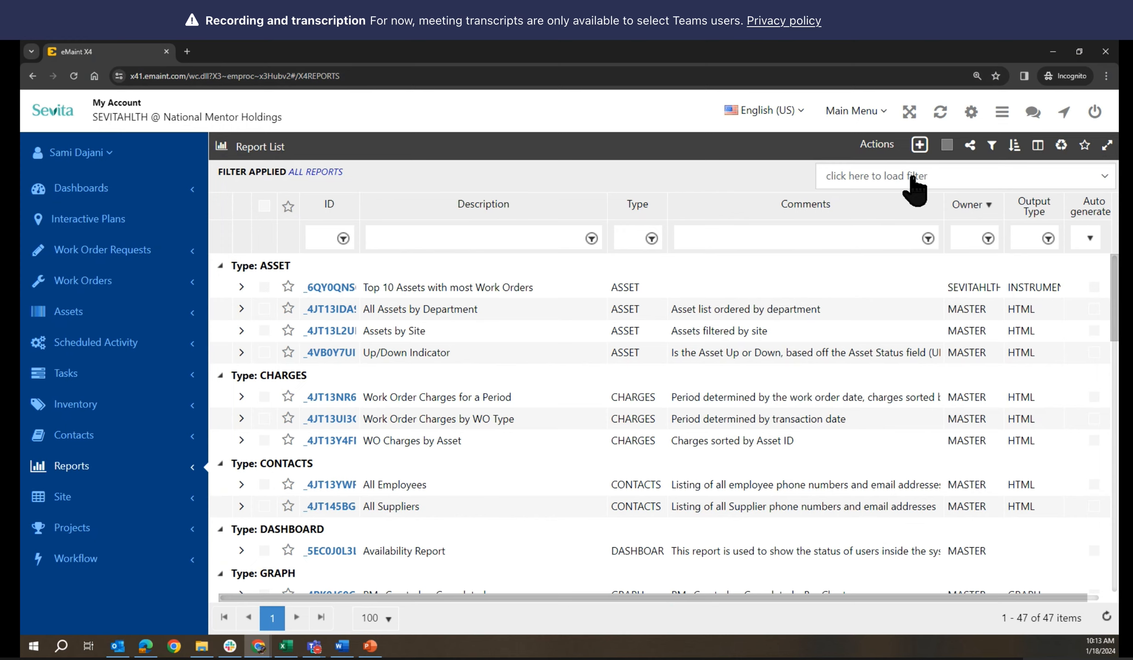
pyautogui.click(74, 76)
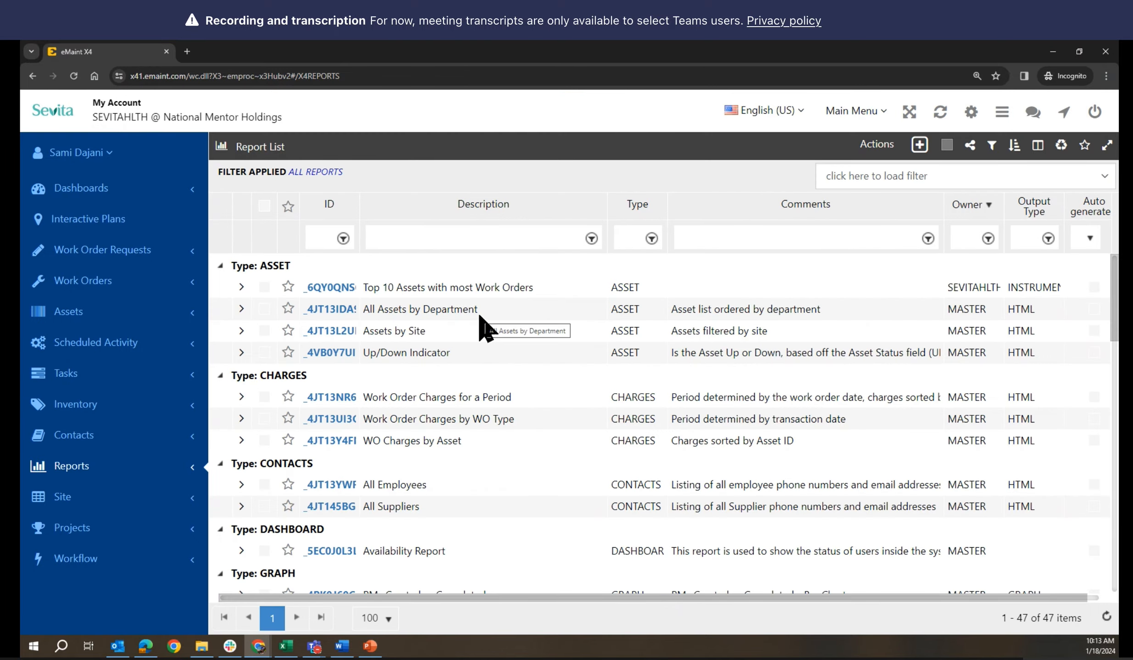
pyautogui.scroll(-10, 480, 316)
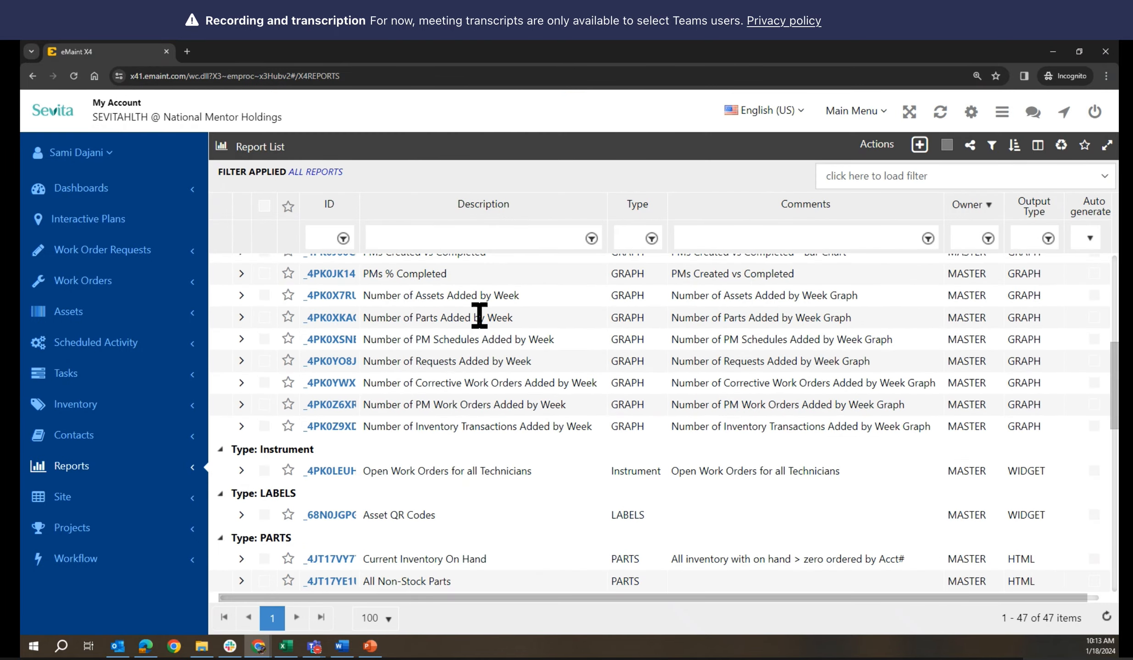
pyautogui.scroll(-5, 479, 317)
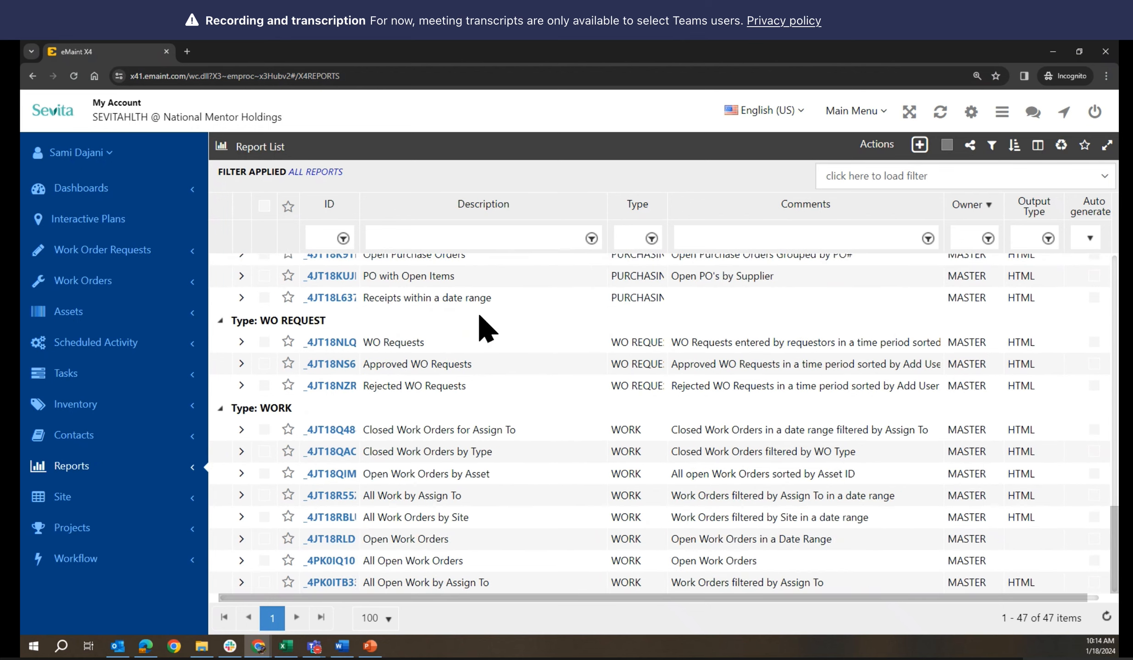
pyautogui.scroll(12, 479, 316)
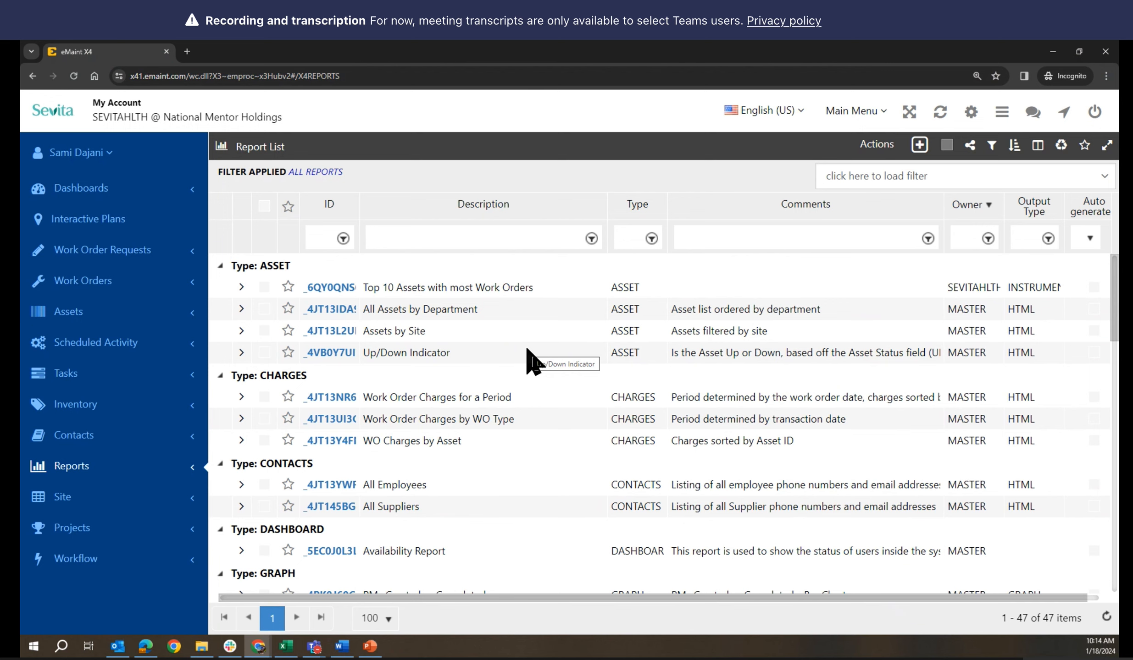
pyautogui.scroll(-8, 527, 349)
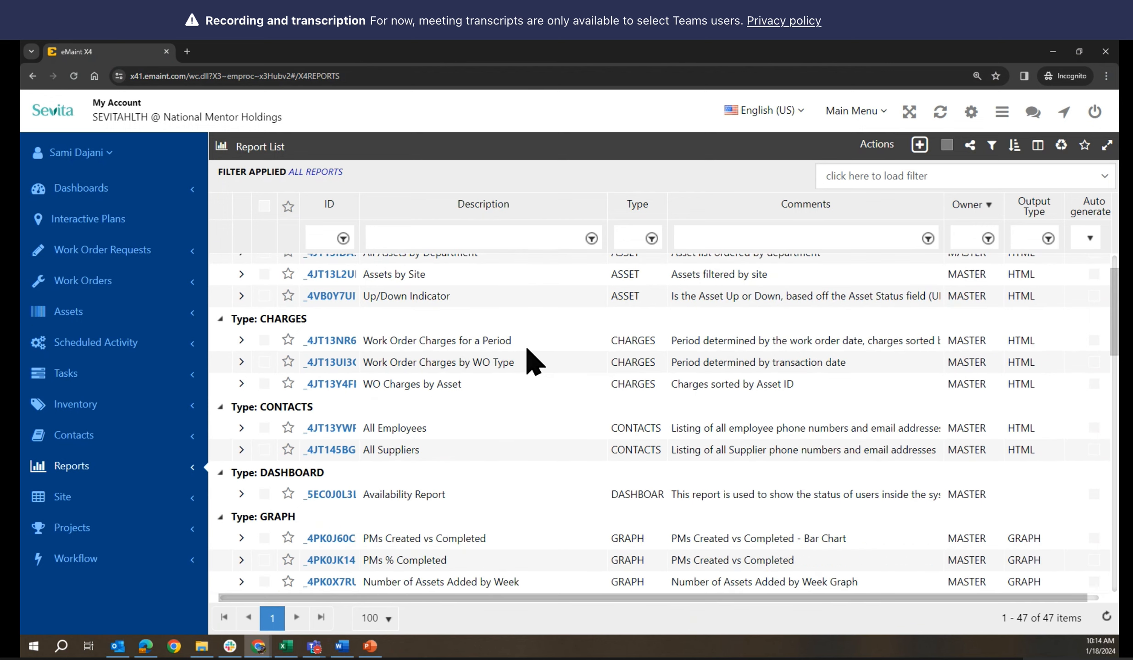
pyautogui.scroll(-10, 532, 362)
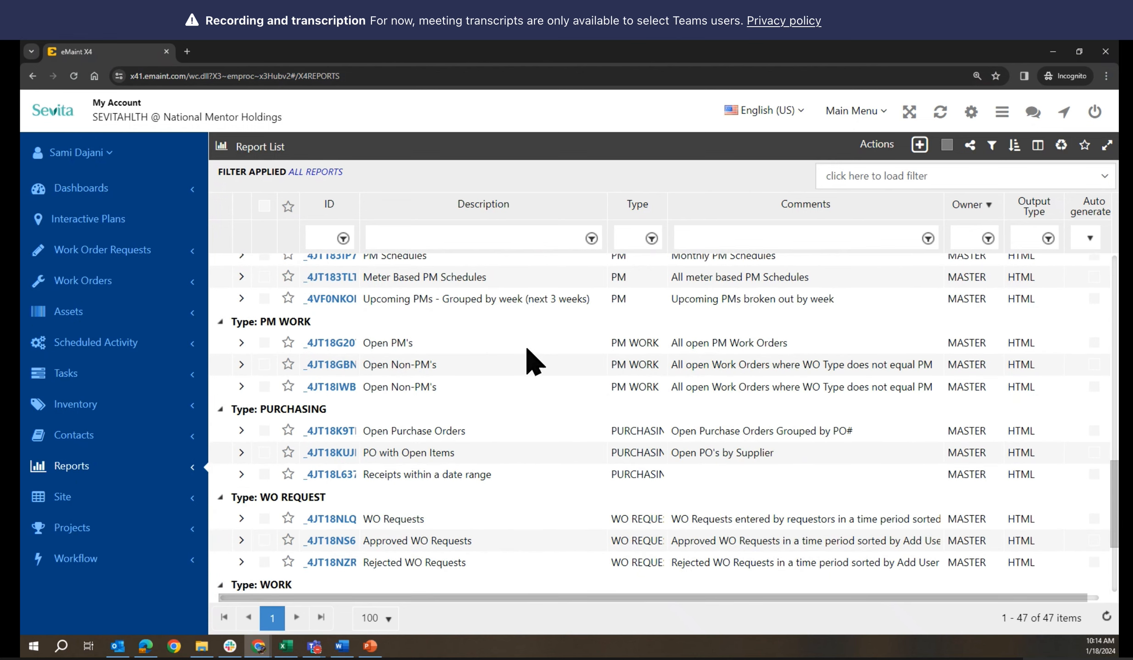
pyautogui.scroll(-4, 532, 362)
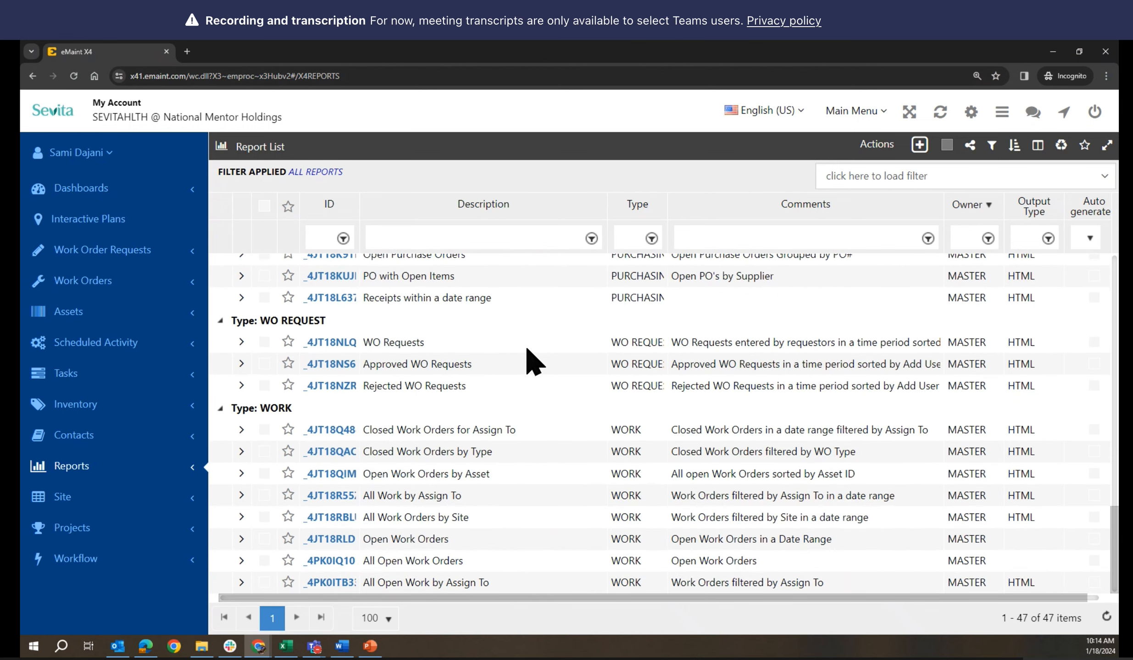
# Filter the report list by description 'open' and 'correc', then clear the filter
pyautogui.click(459, 235)
pyautogui.write('o')
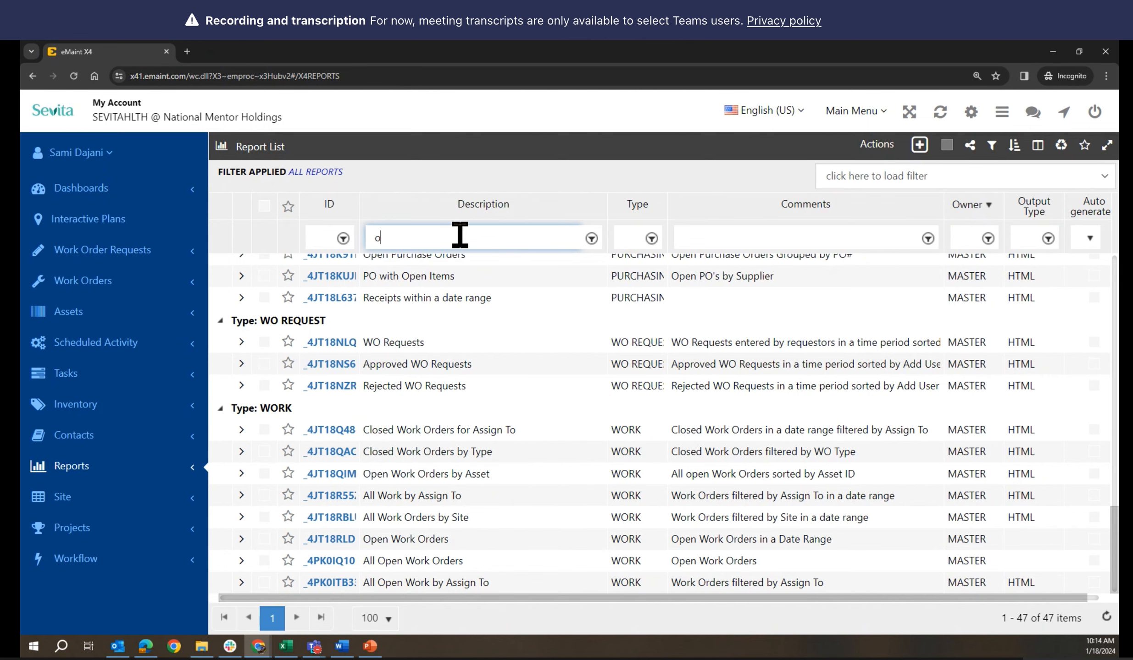
pyautogui.write('pen')
pyautogui.press('Return')
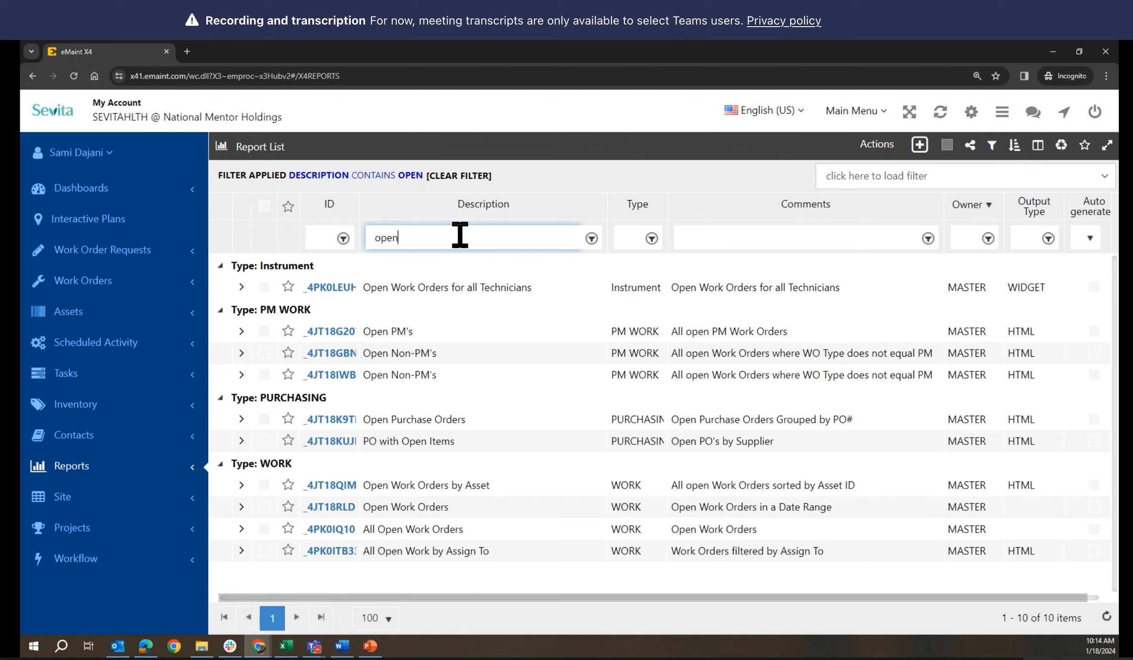
pyautogui.write('correc')
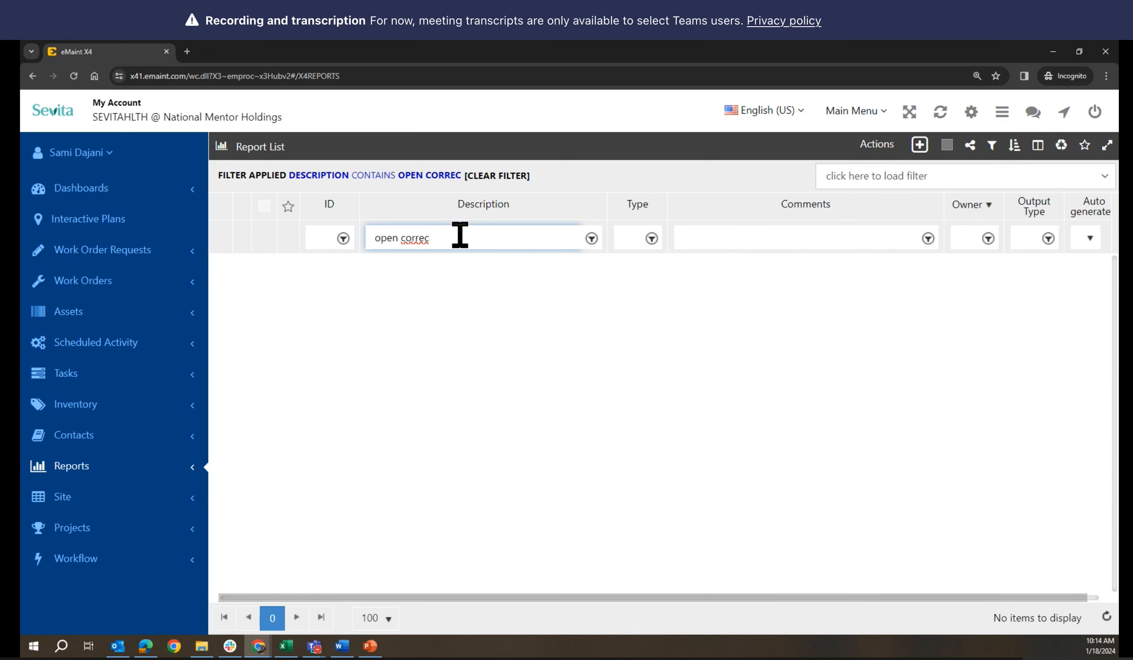
pyautogui.moveTo(451, 238); pyautogui.dragTo(375, 238)
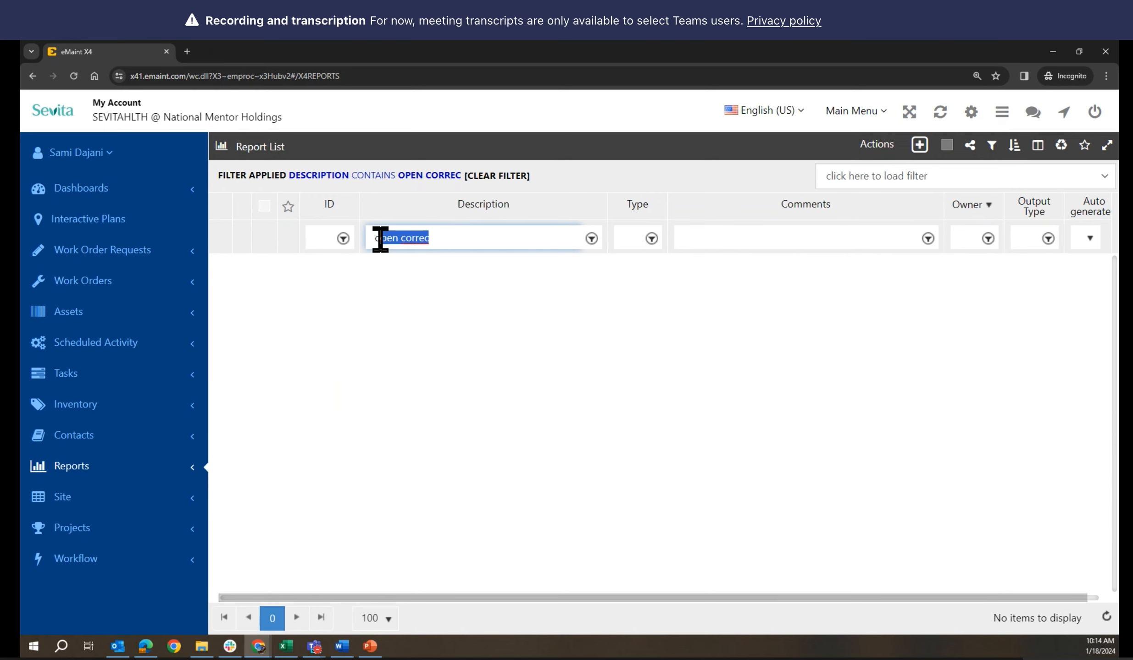
pyautogui.press('BackSpace')
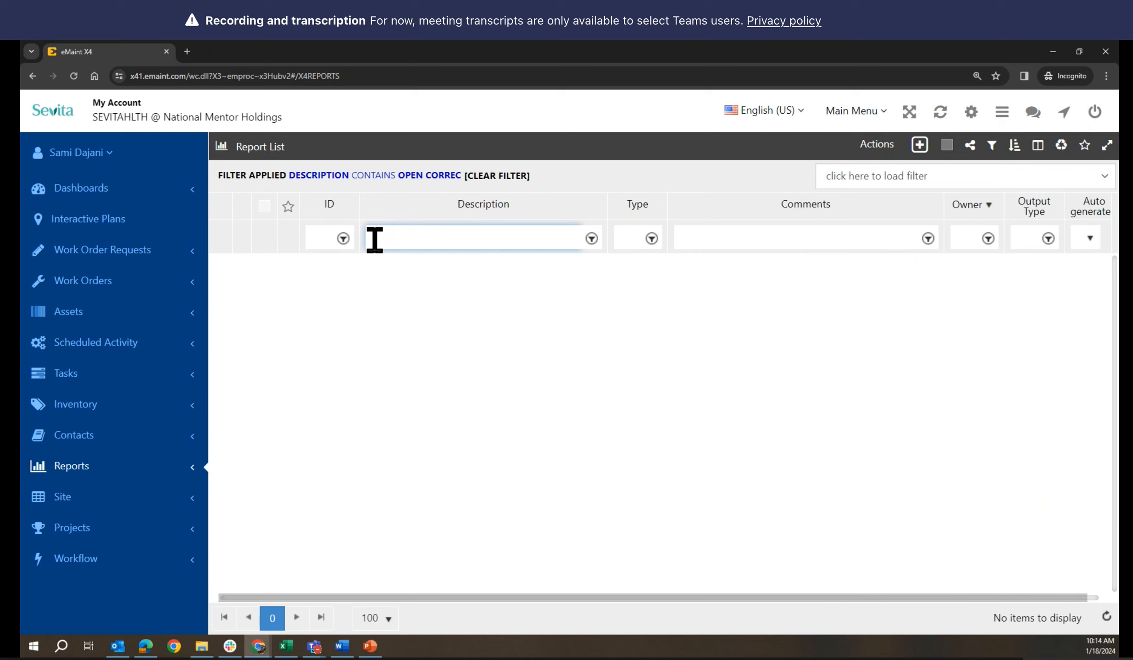
pyautogui.click(510, 176)
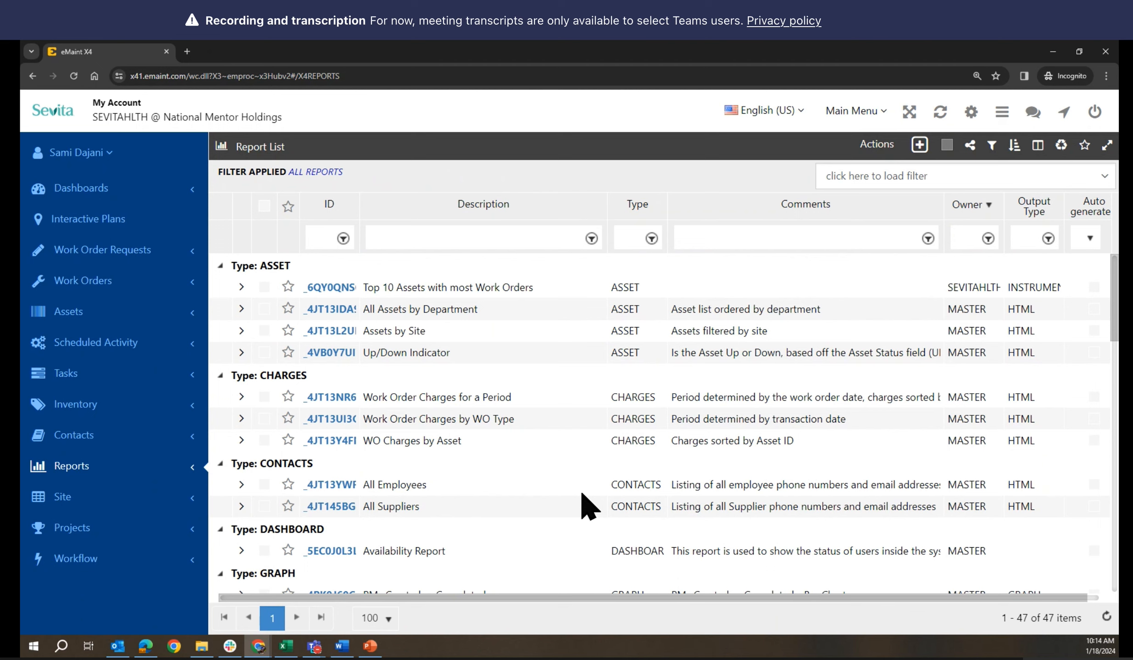
pyautogui.scroll(-5, 587, 504)
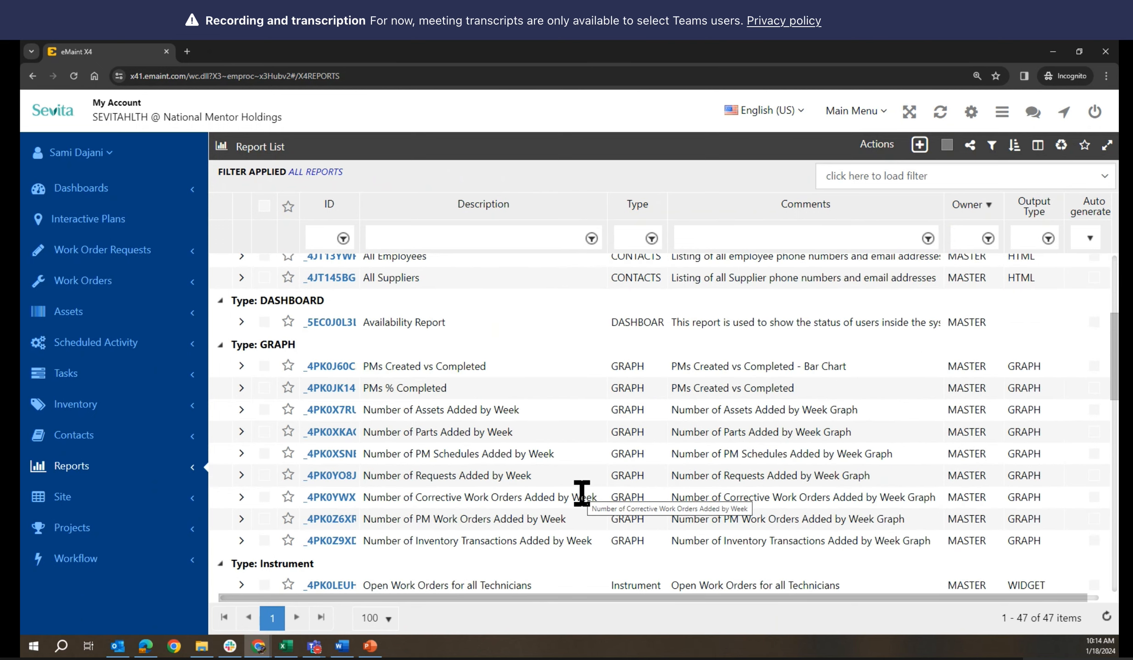
pyautogui.scroll(-4, 582, 494)
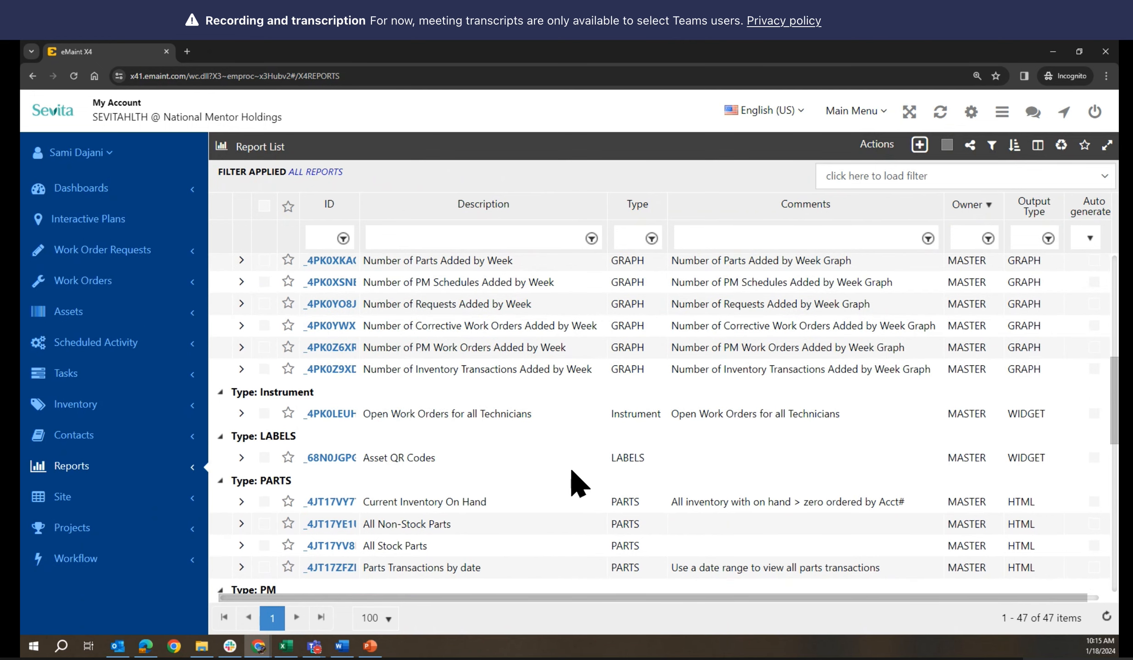
pyautogui.scroll(7, 573, 477)
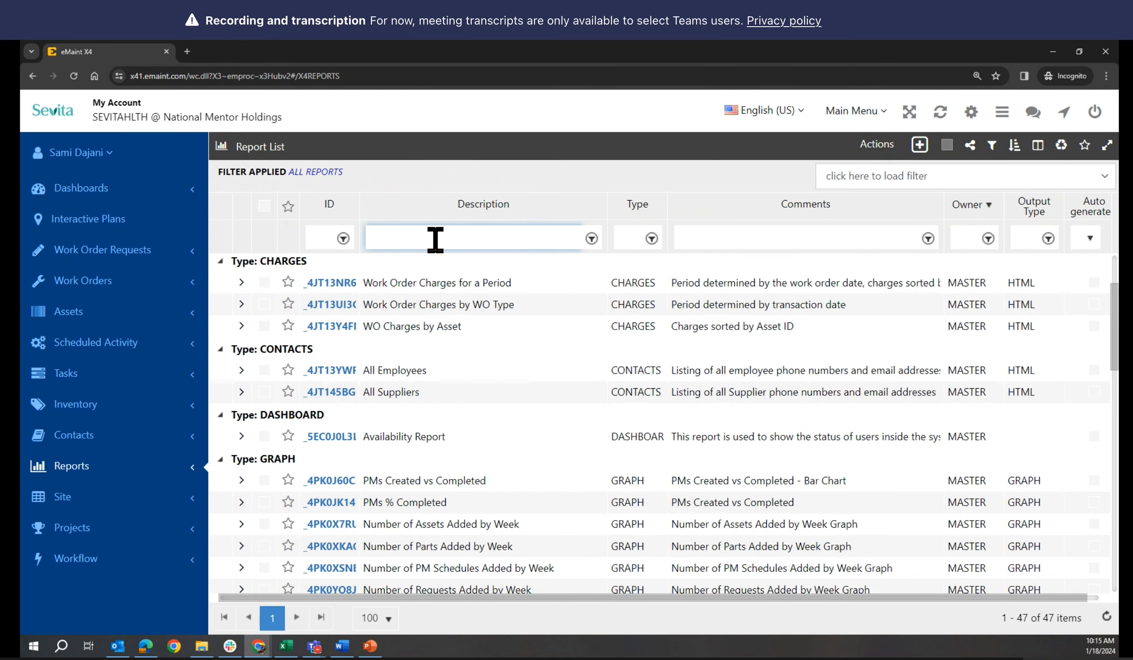
# Try a 'correct' filter, clear it, reload, and scroll down to the WORK group
pyautogui.write('correct')
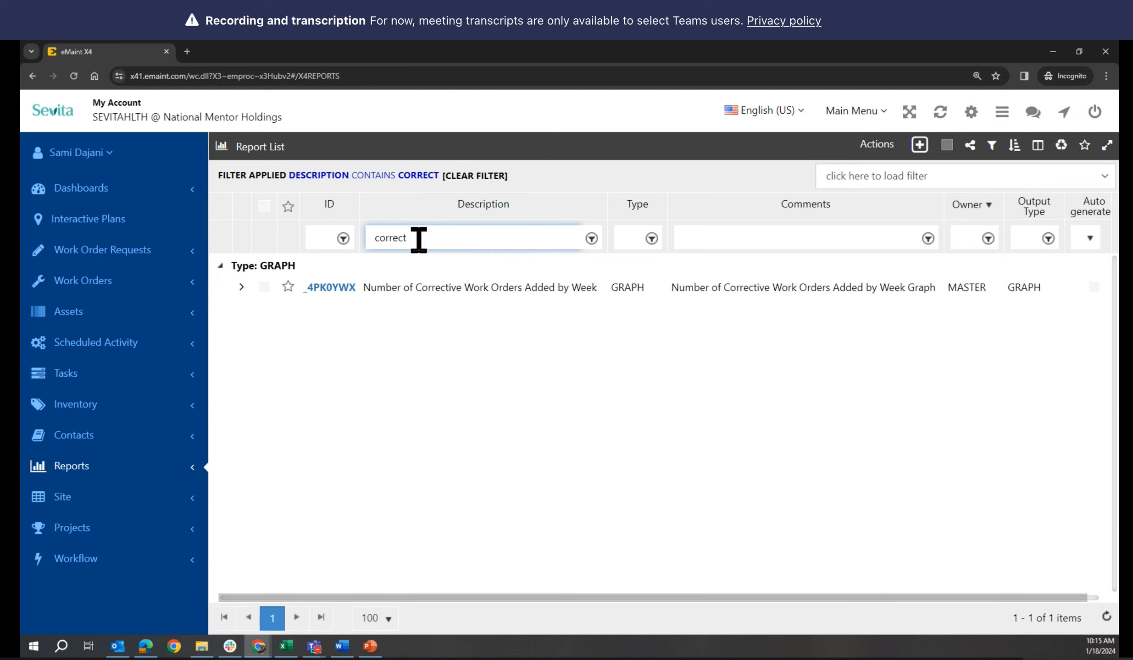
pyautogui.click(72, 77)
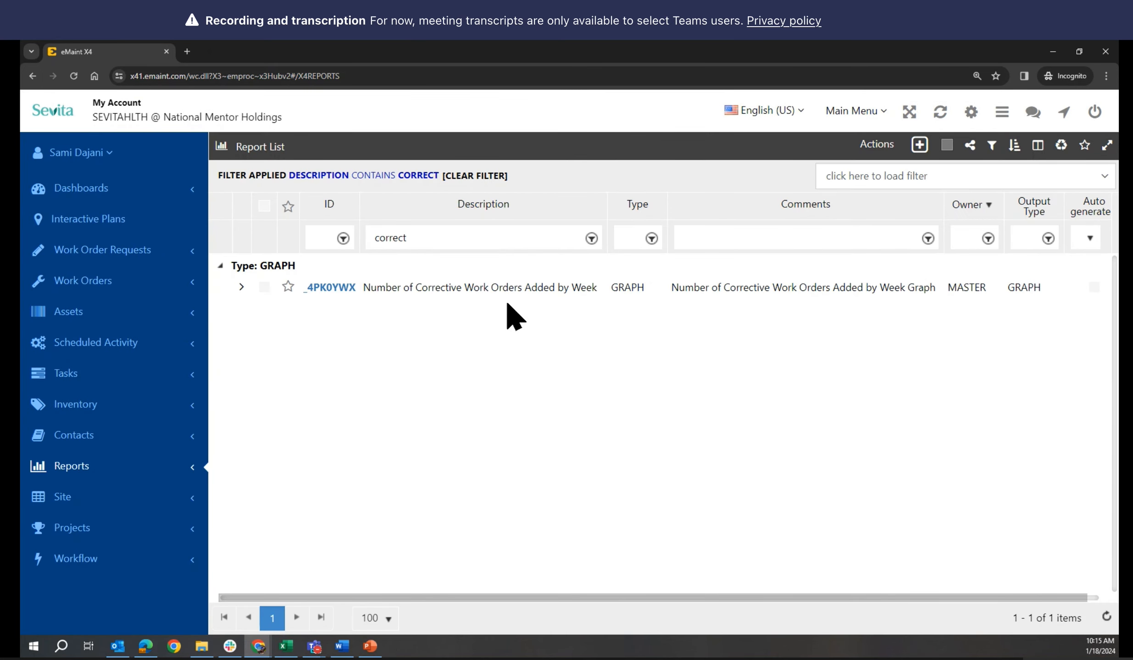
pyautogui.click(478, 175)
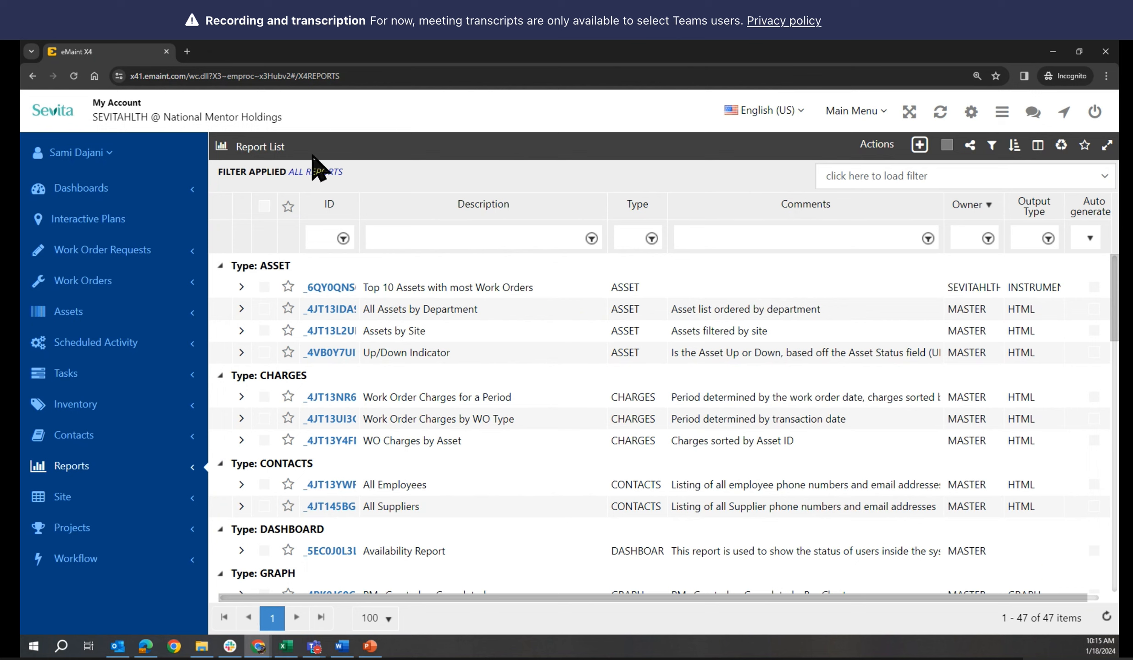
pyautogui.click(75, 76)
pyautogui.scroll(-20, 992, 373)
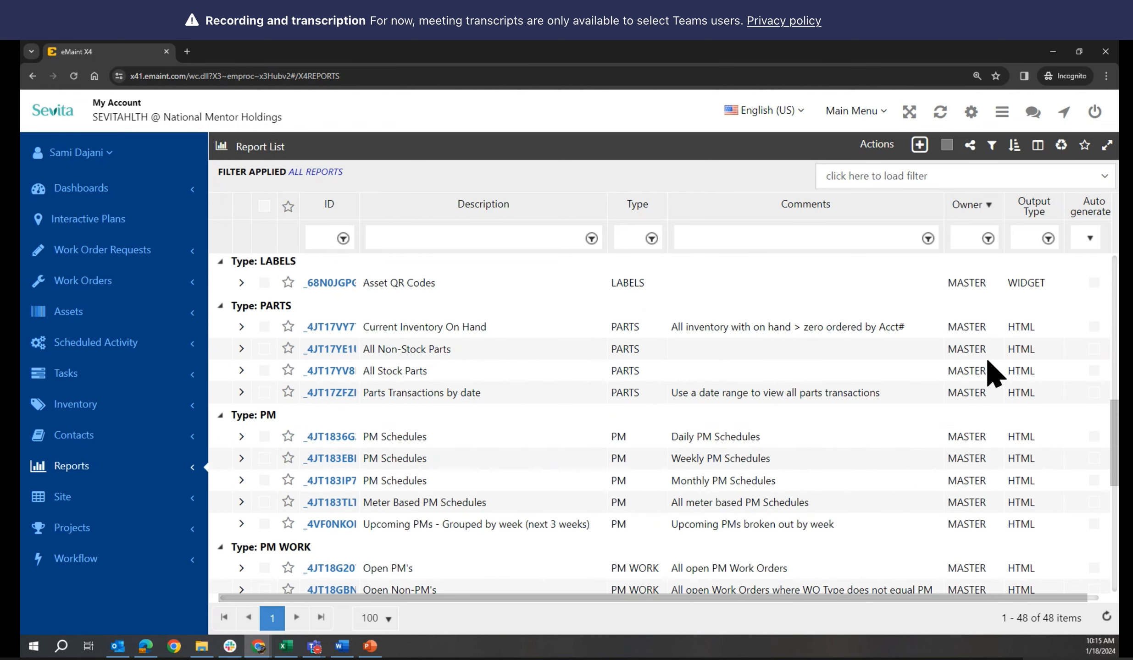
pyautogui.scroll(-4, 992, 374)
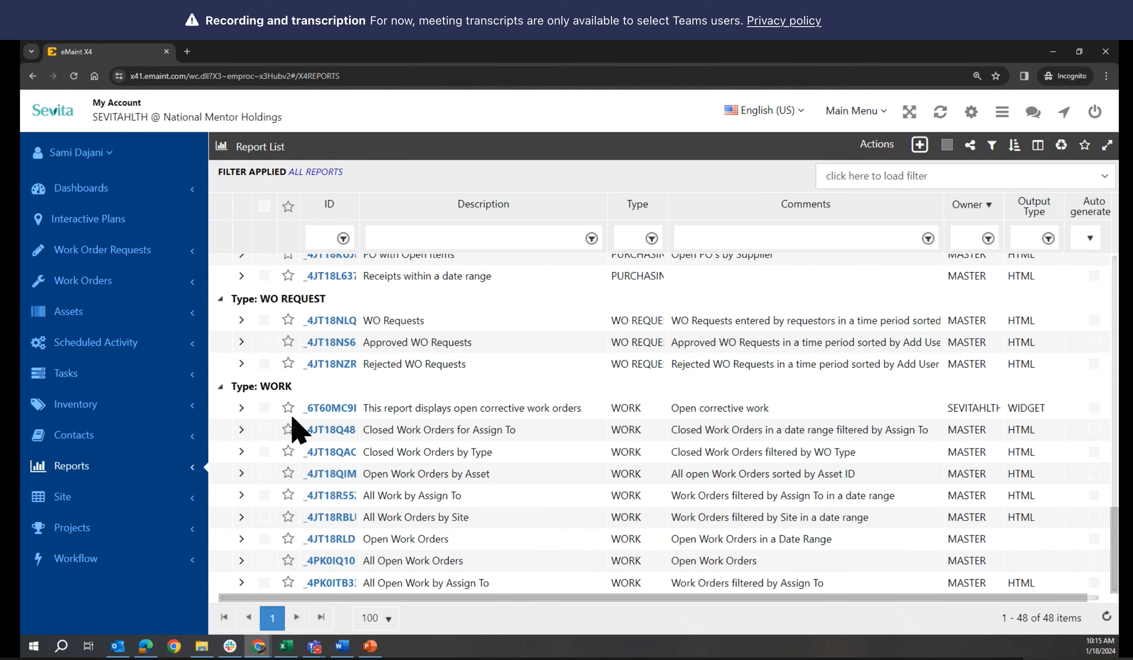
# Open the open corrective work orders report, checking its selected columns and preview rows
pyautogui.click(329, 409)
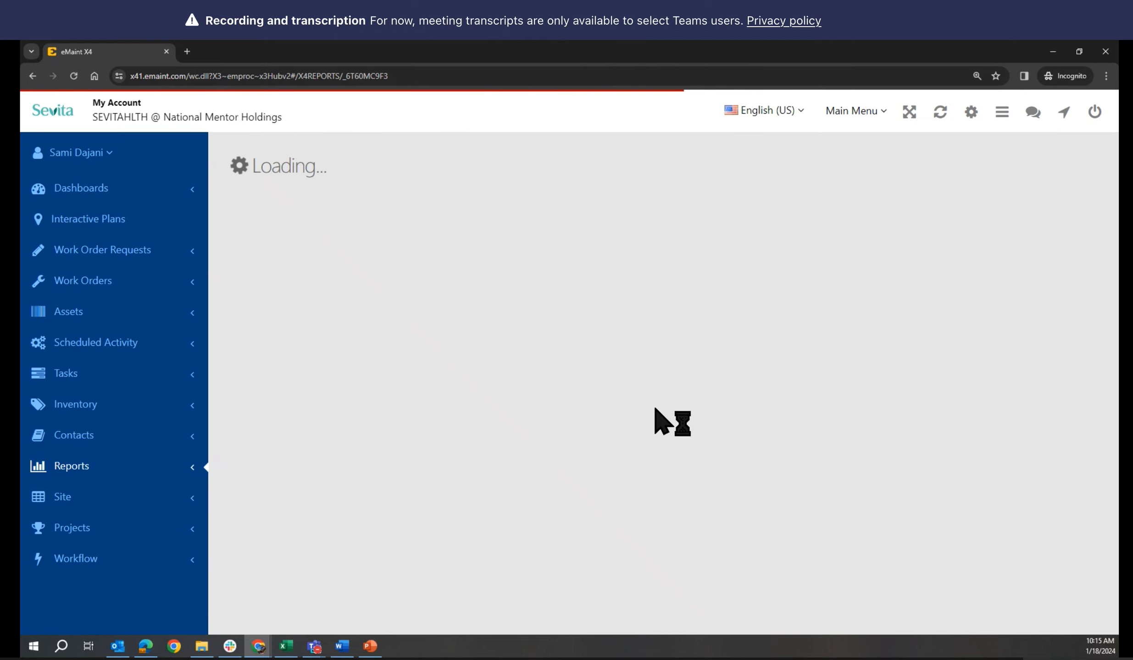
pyautogui.scroll(-1, 654, 407)
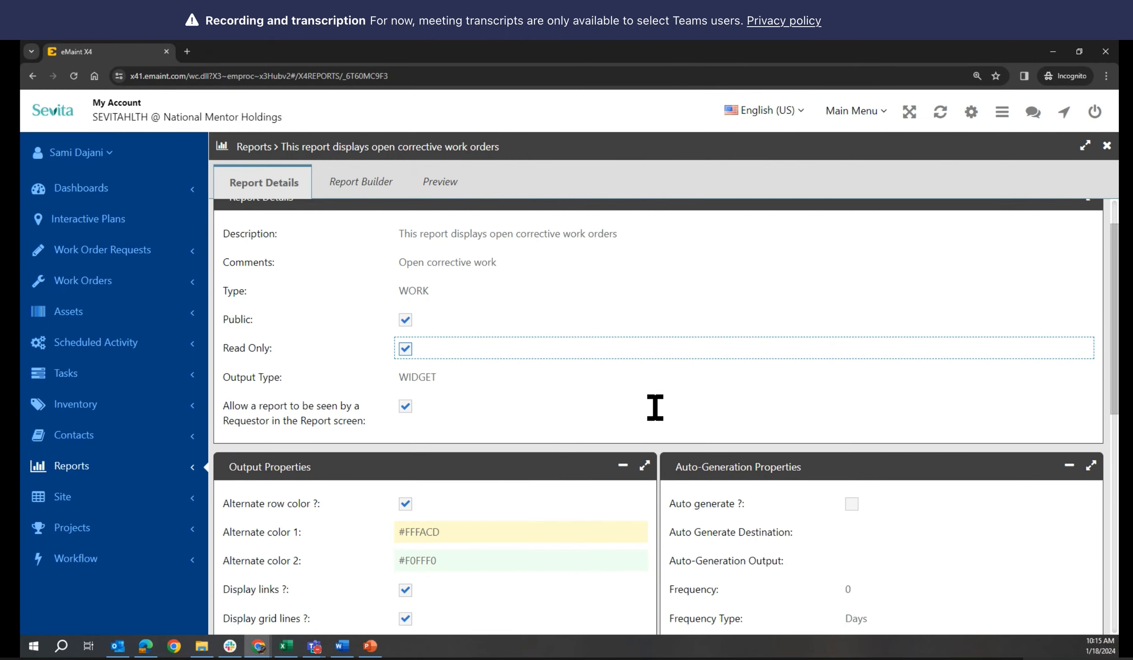
pyautogui.scroll(1, 655, 407)
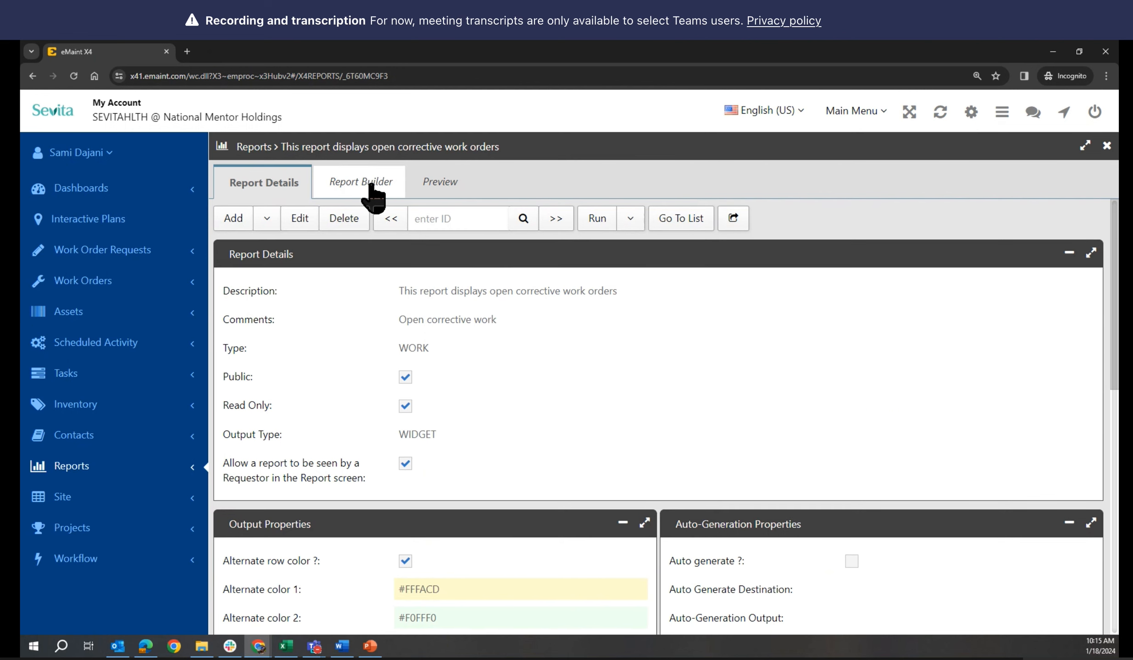
pyautogui.click(366, 193)
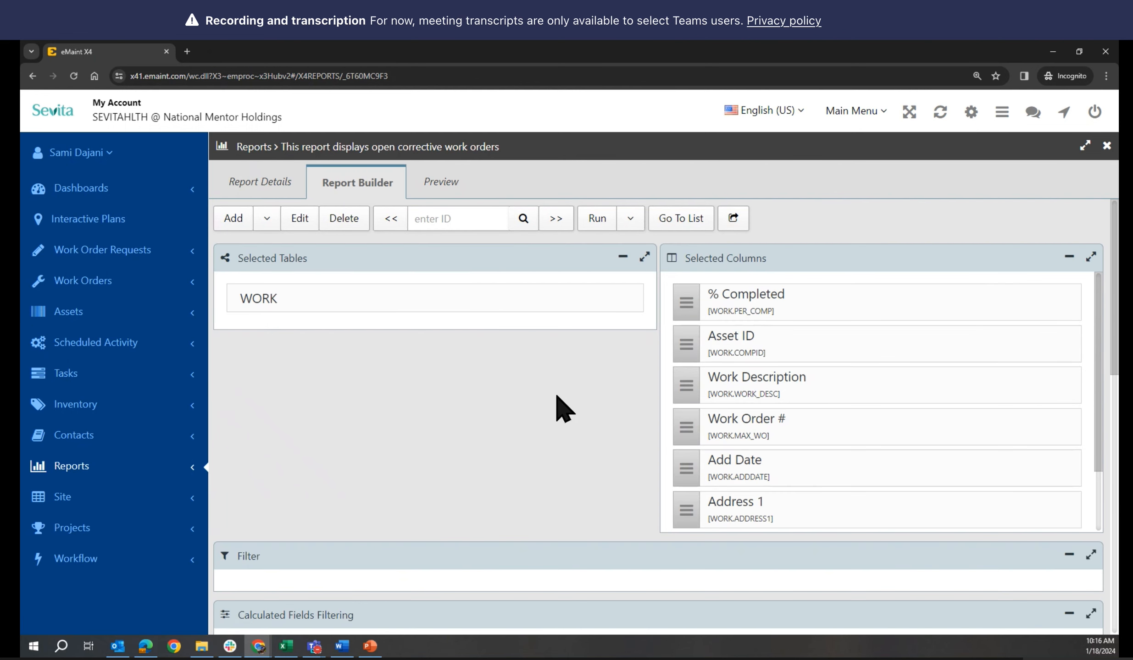
pyautogui.scroll(-3, 563, 408)
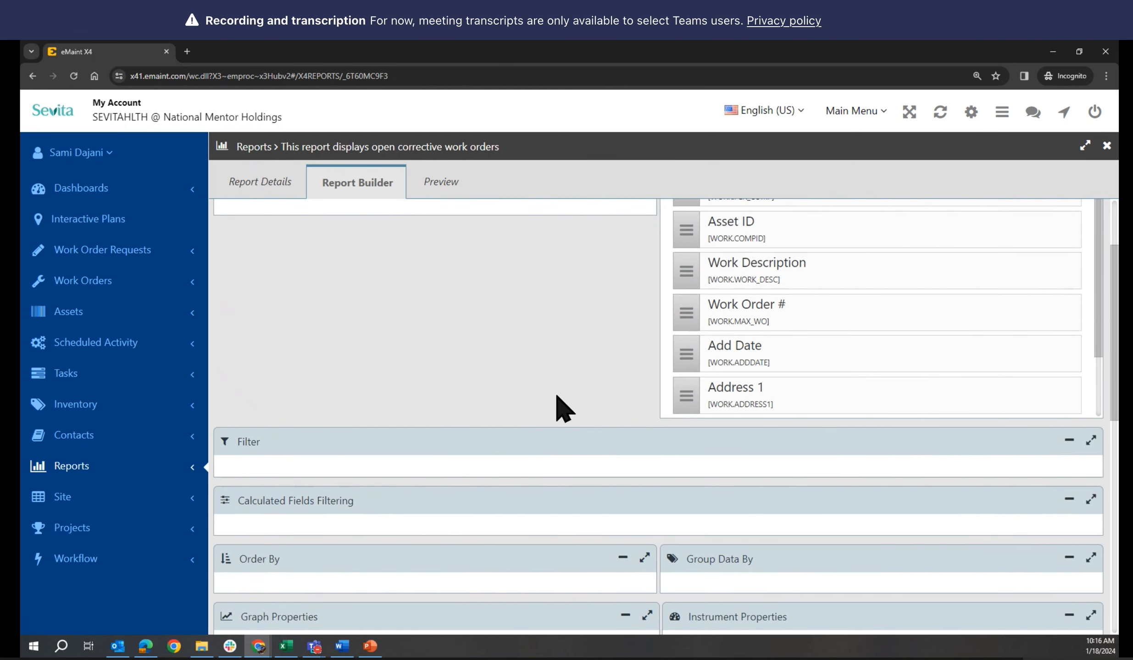
pyautogui.click(451, 192)
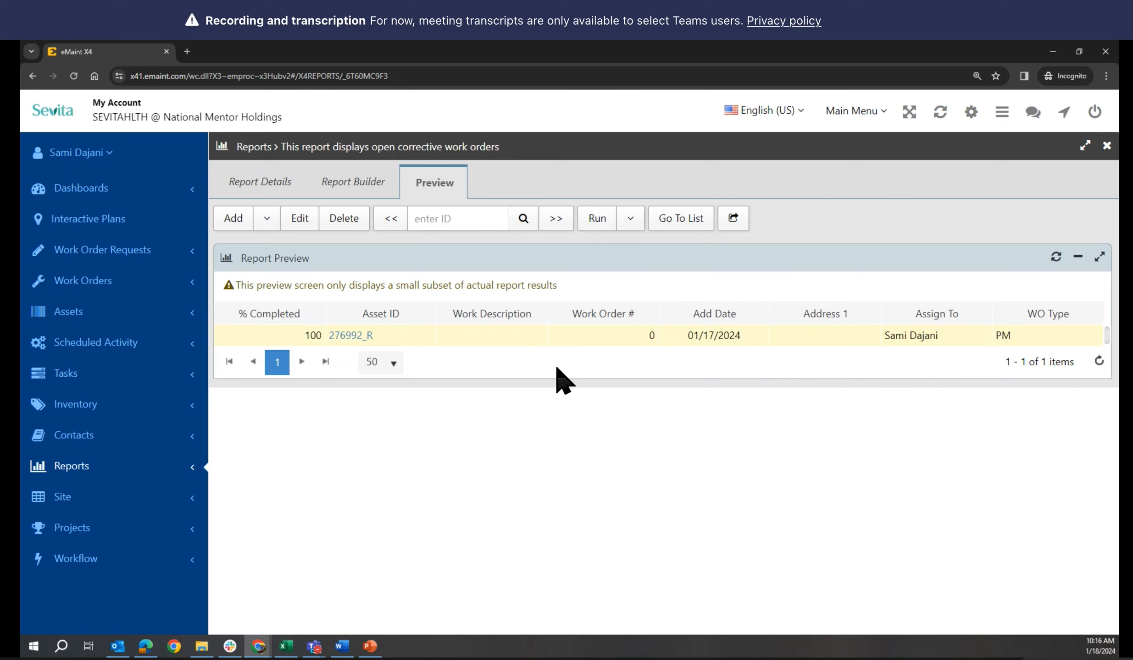
pyautogui.click(361, 189)
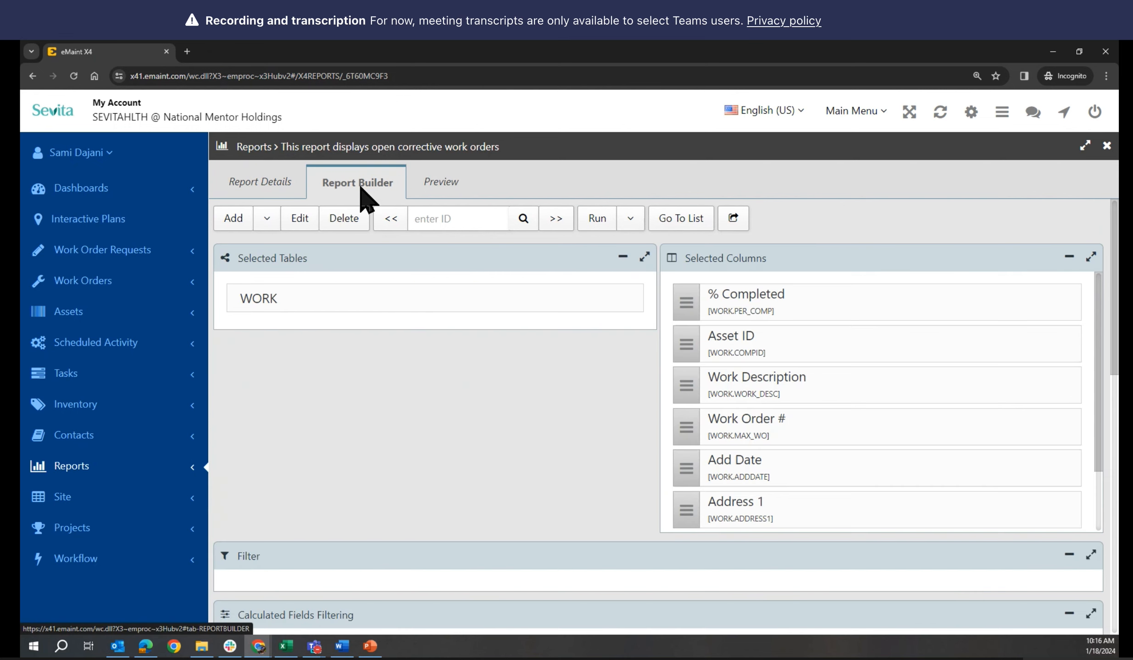
pyautogui.scroll(-5, 596, 427)
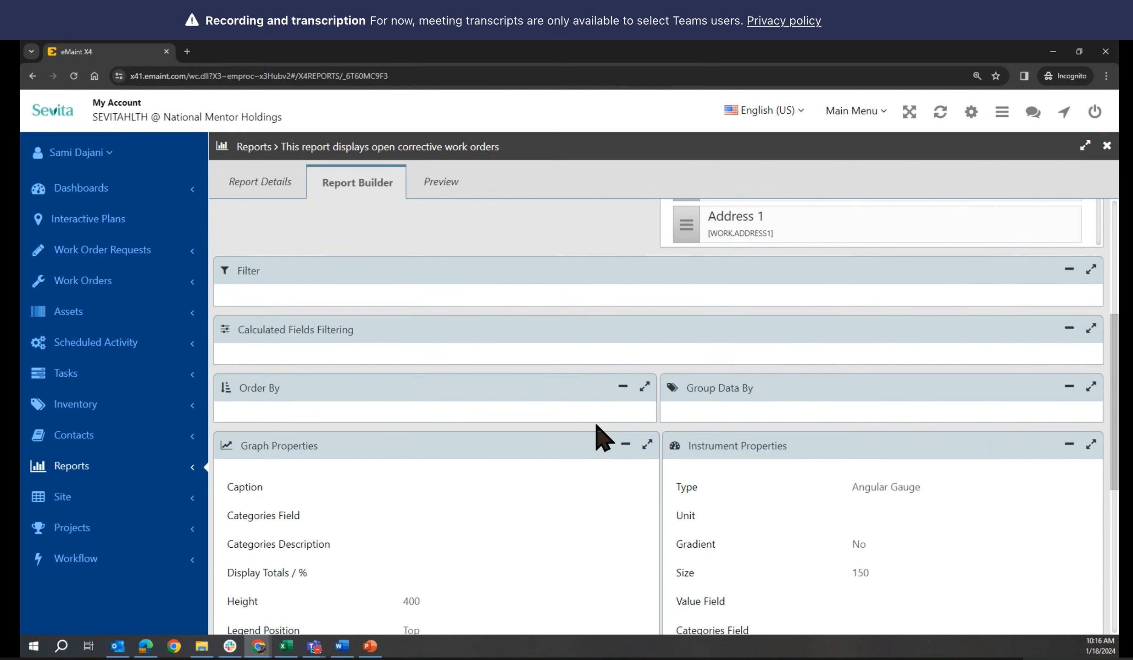
pyautogui.scroll(5, 596, 427)
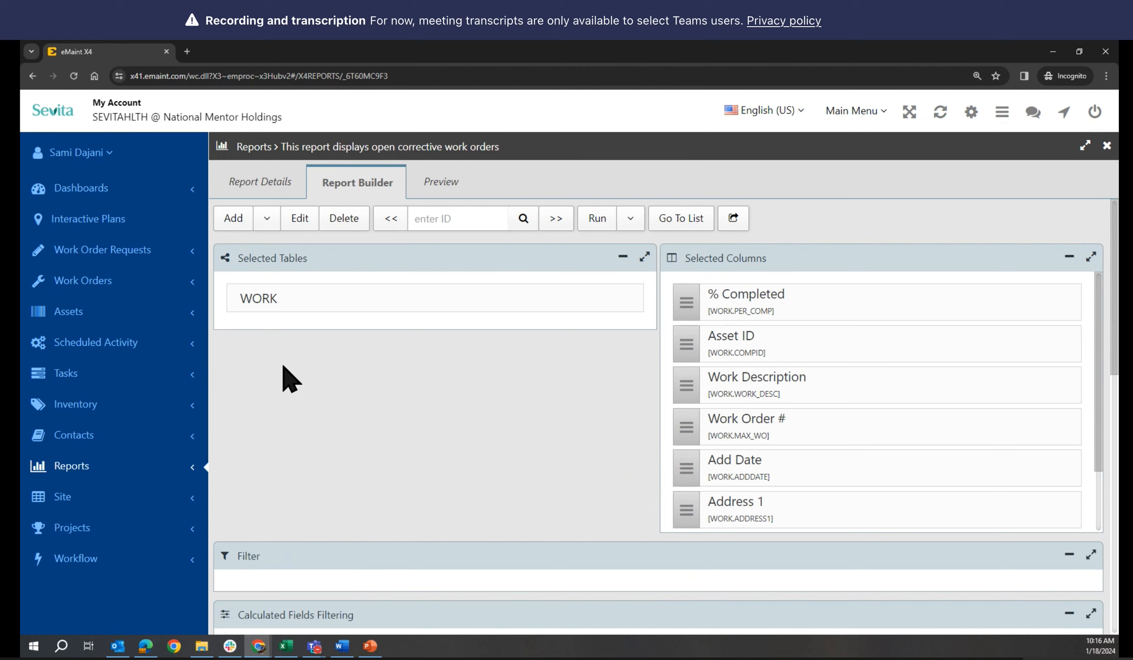
# Open the Work Orders list in a new browser tab, then return to the report-builder tab
pyautogui.rightClick(44, 287)
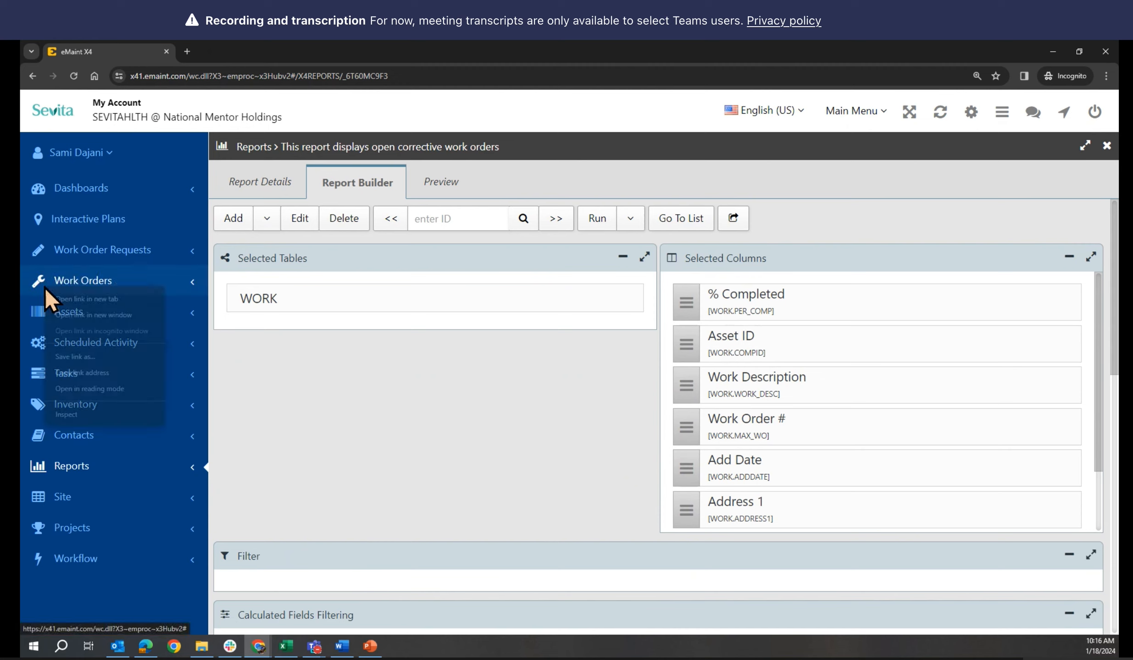
pyautogui.click(89, 299)
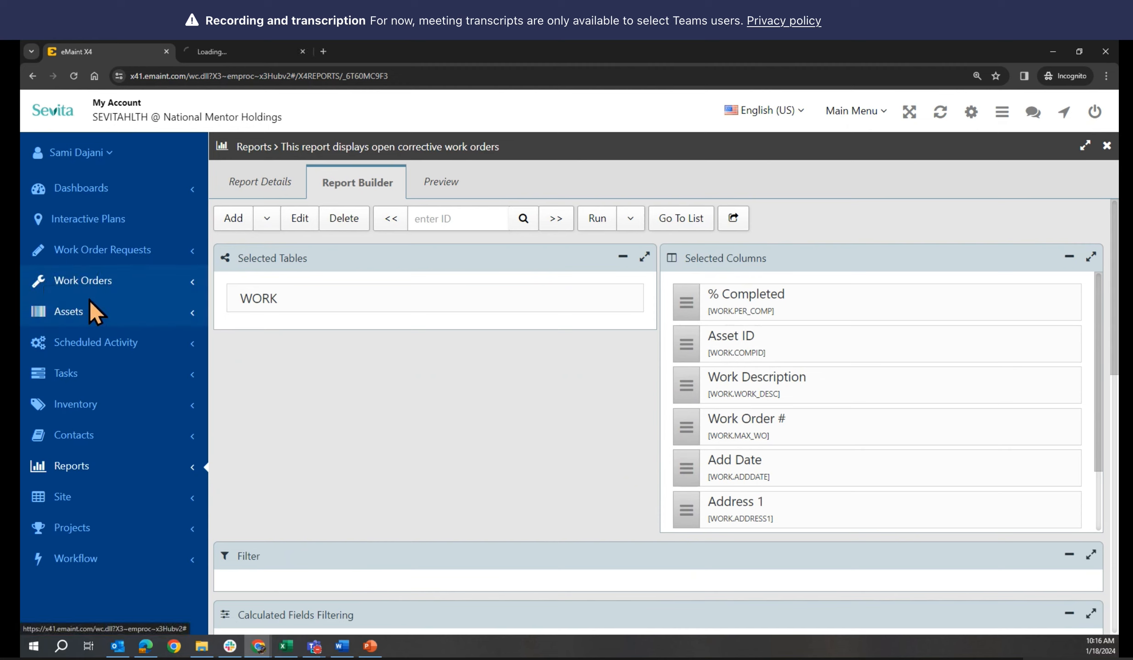
pyautogui.click(249, 51)
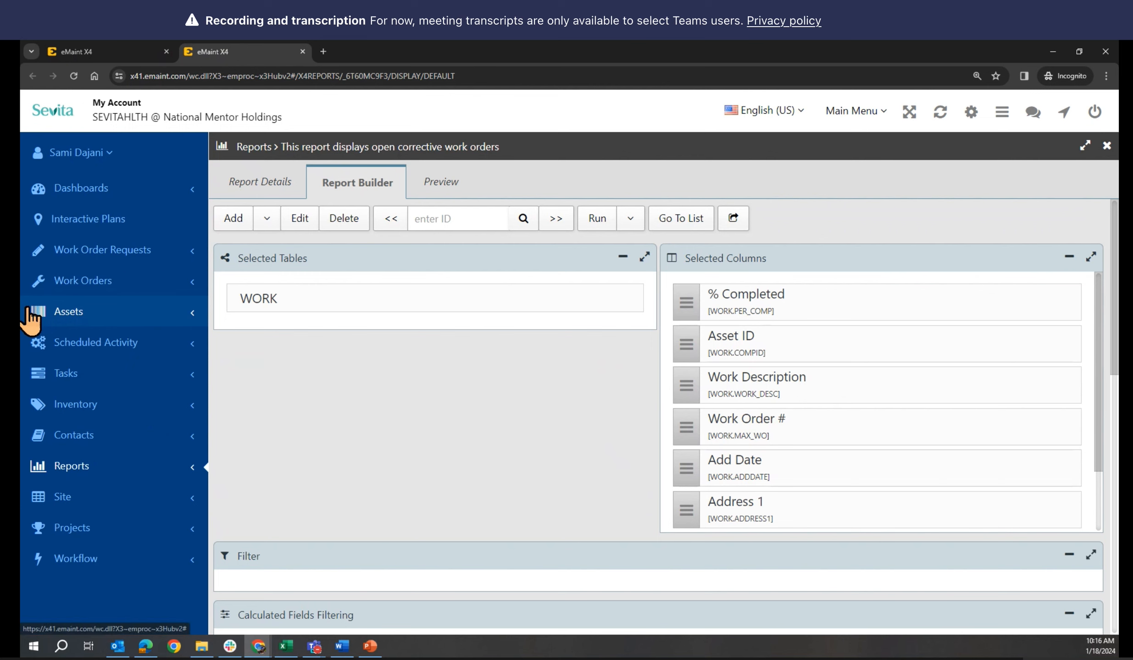
pyautogui.click(40, 280)
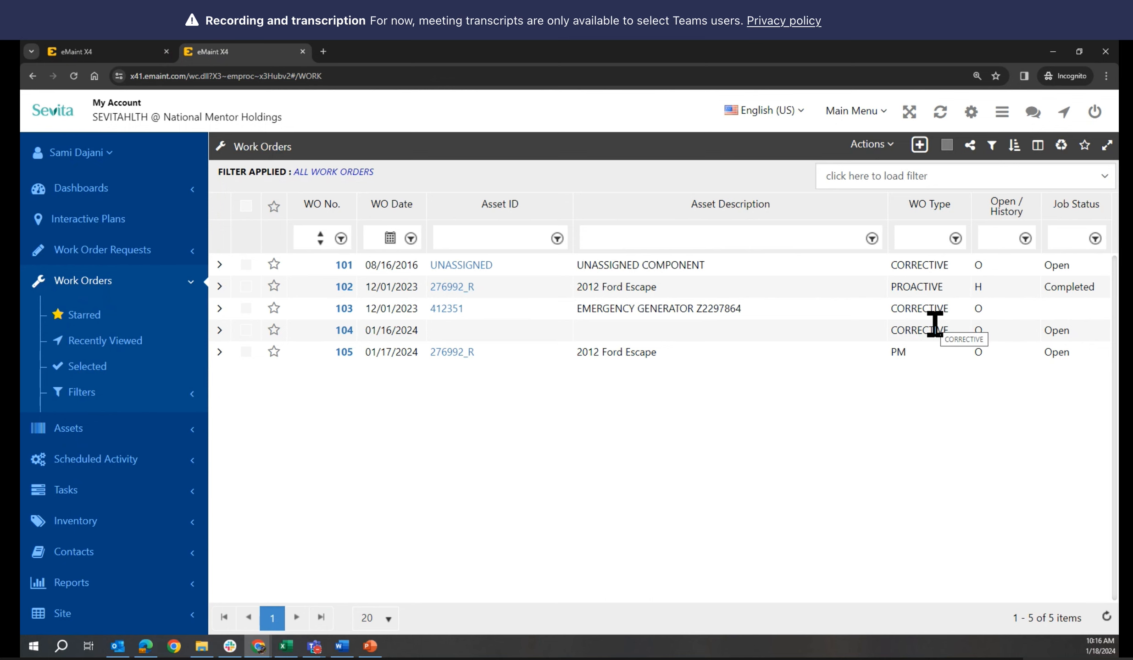
pyautogui.click(135, 53)
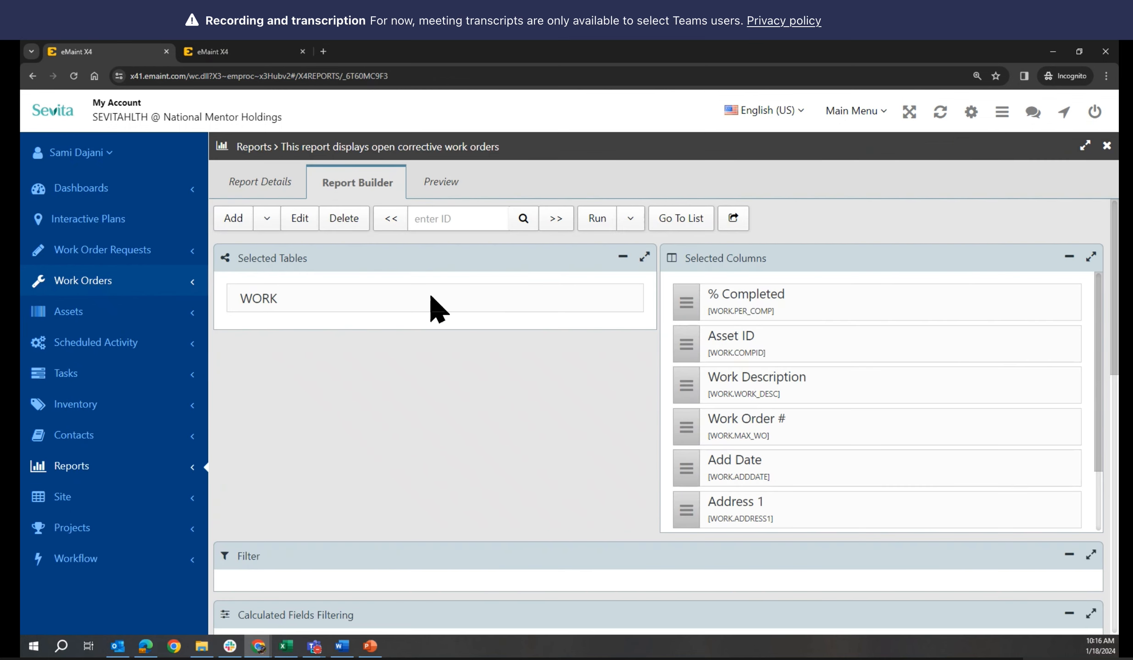
pyautogui.scroll(-5, 532, 385)
pyautogui.scroll(5, 532, 385)
pyautogui.scroll(-2, 525, 371)
pyautogui.scroll(2, 524, 372)
pyautogui.scroll(-1, 525, 371)
pyautogui.scroll(1, 526, 362)
pyautogui.click(595, 219)
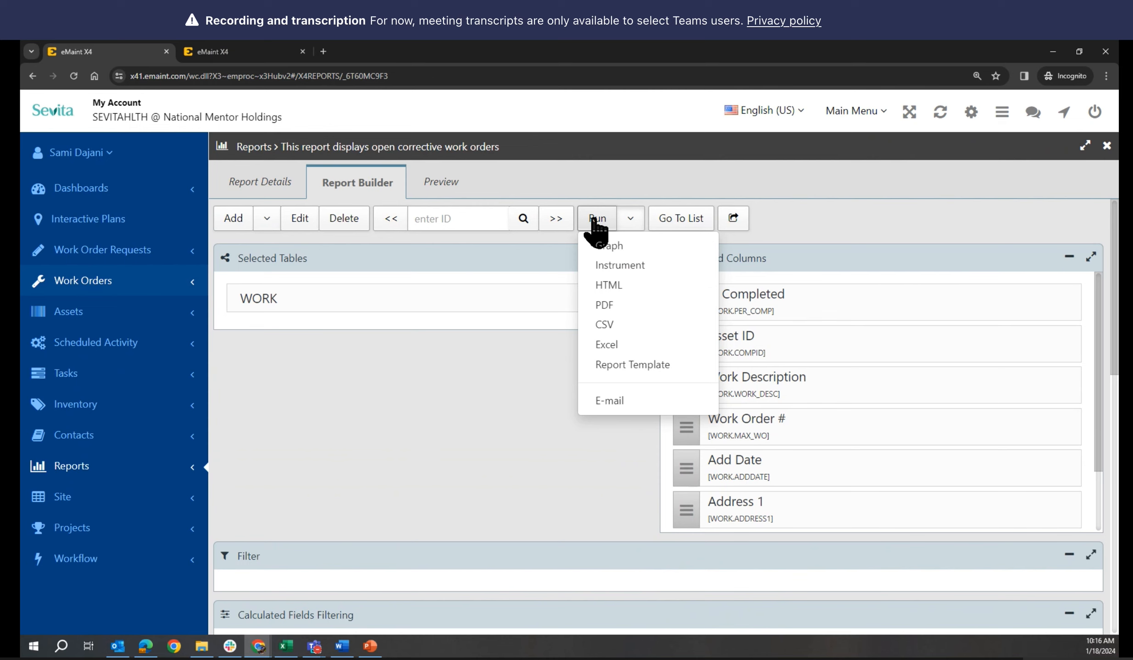
pyautogui.click(609, 286)
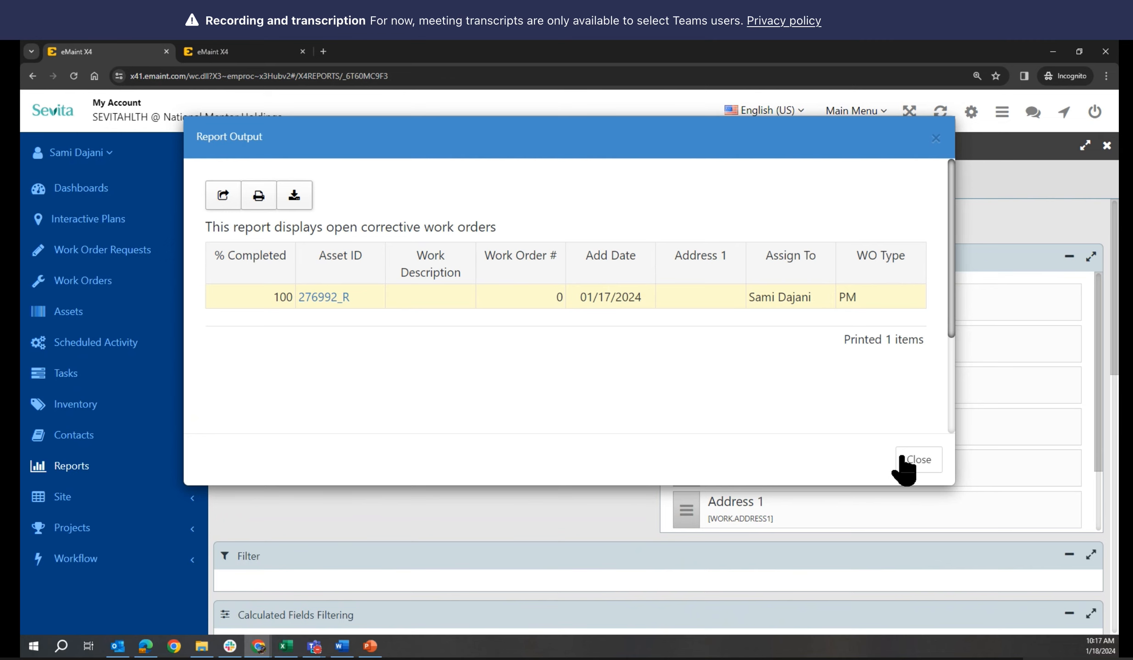
pyautogui.click(917, 460)
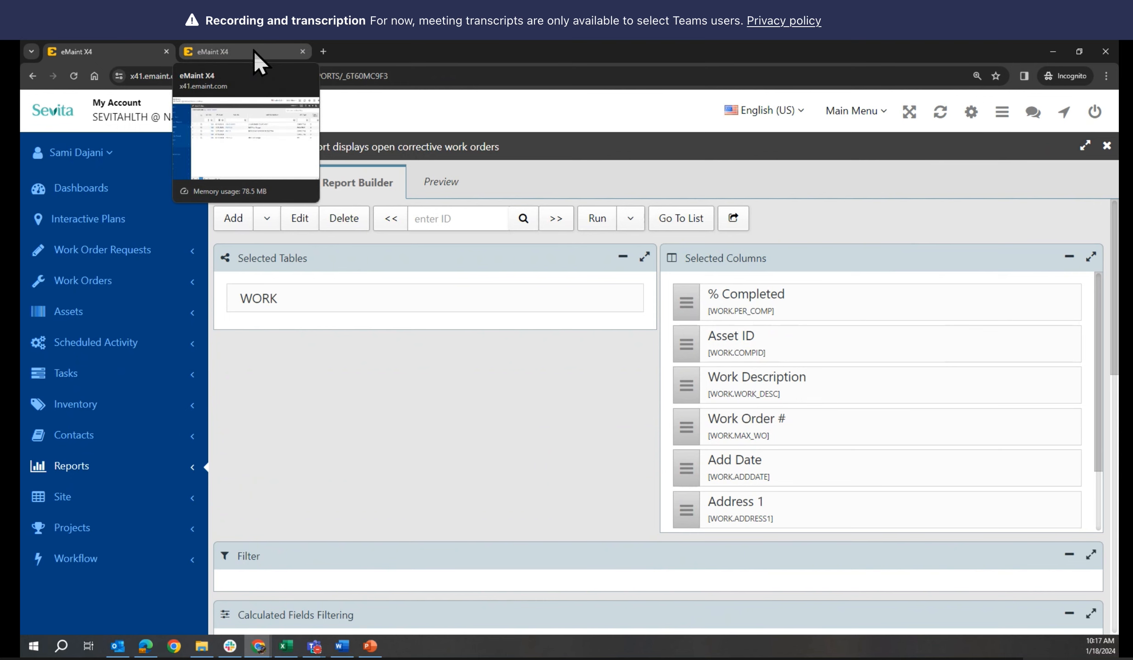
pyautogui.click(254, 50)
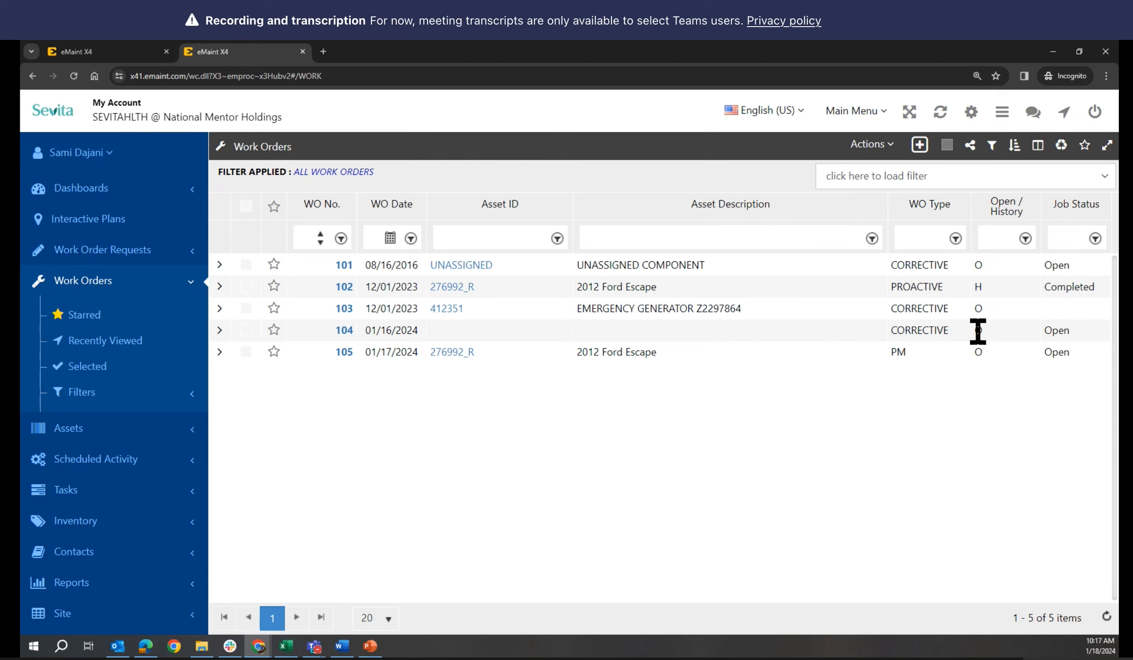
pyautogui.click(109, 53)
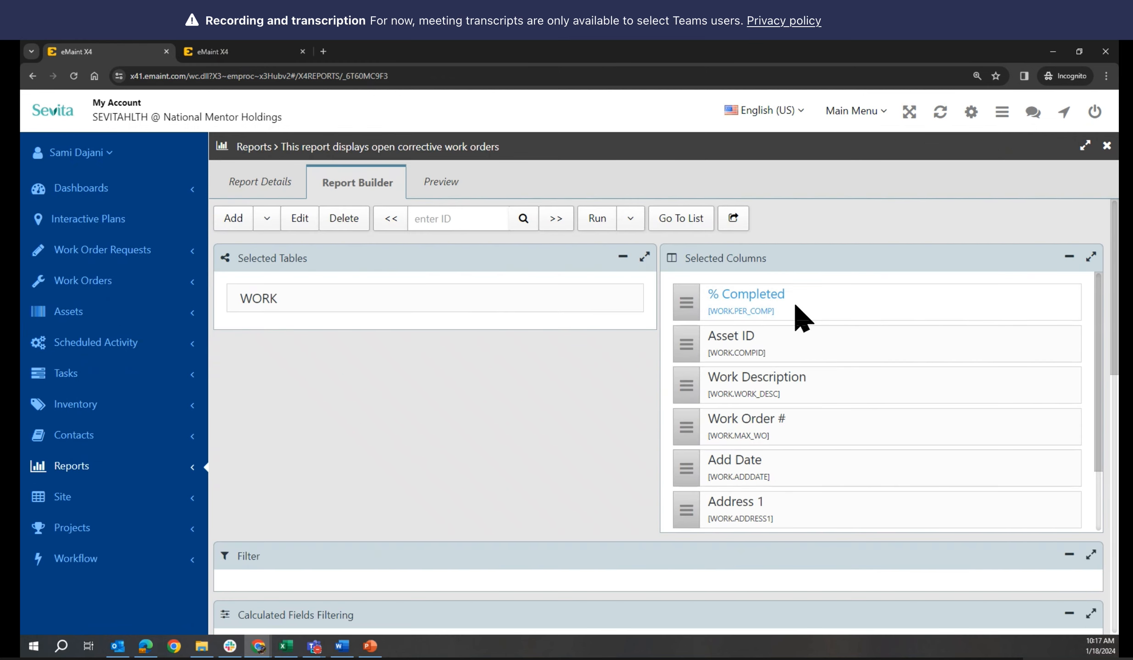
pyautogui.scroll(-1, 800, 317)
pyautogui.scroll(1, 800, 316)
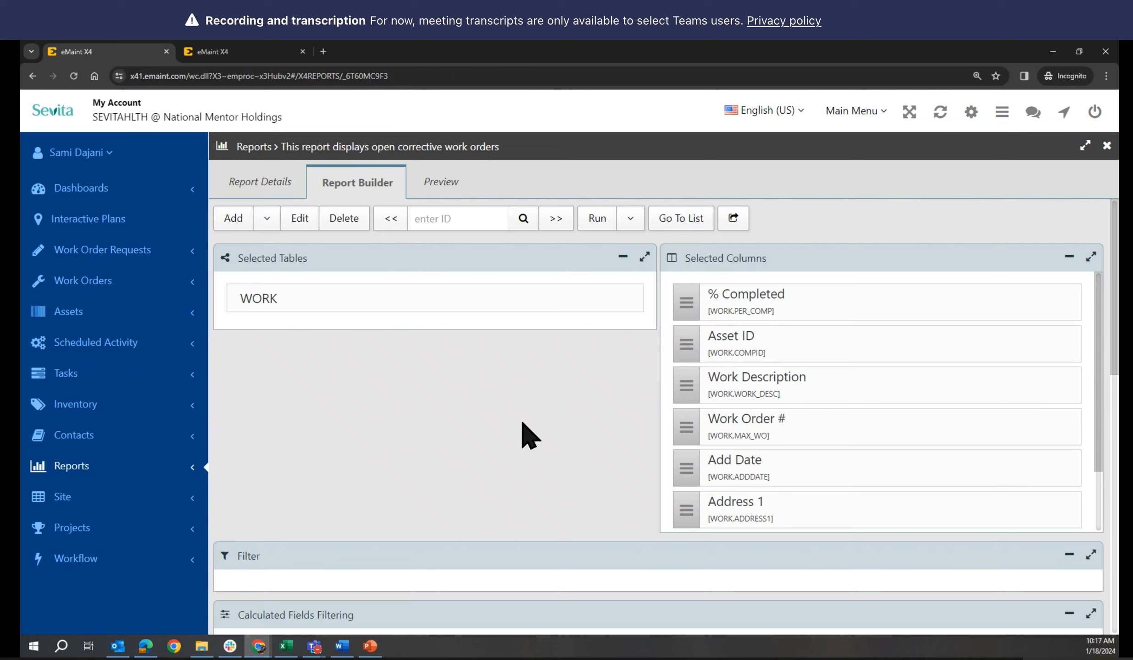
# Reload the Report Builder page twice so the column list drops % Completed
pyautogui.click(73, 78)
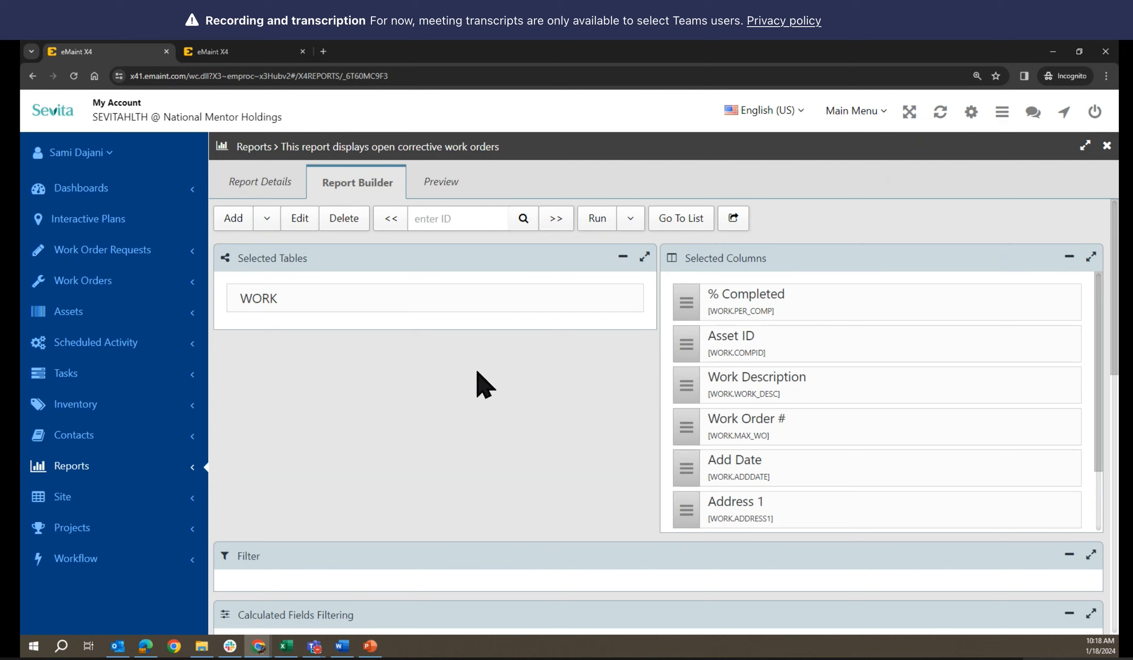
pyautogui.click(72, 76)
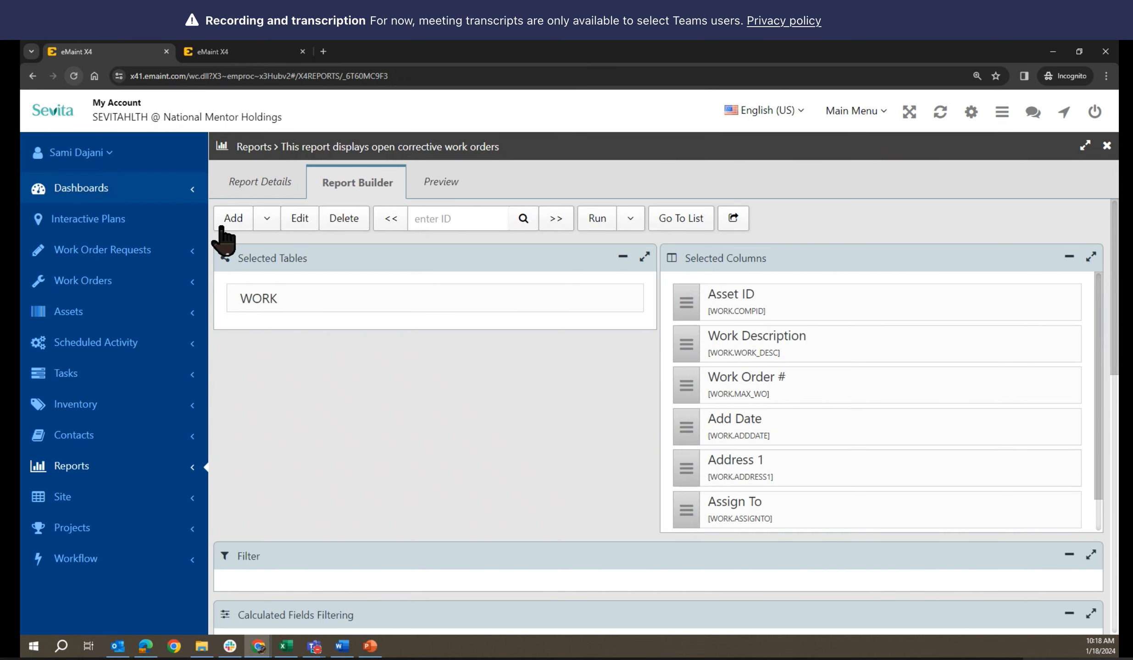
pyautogui.click(445, 188)
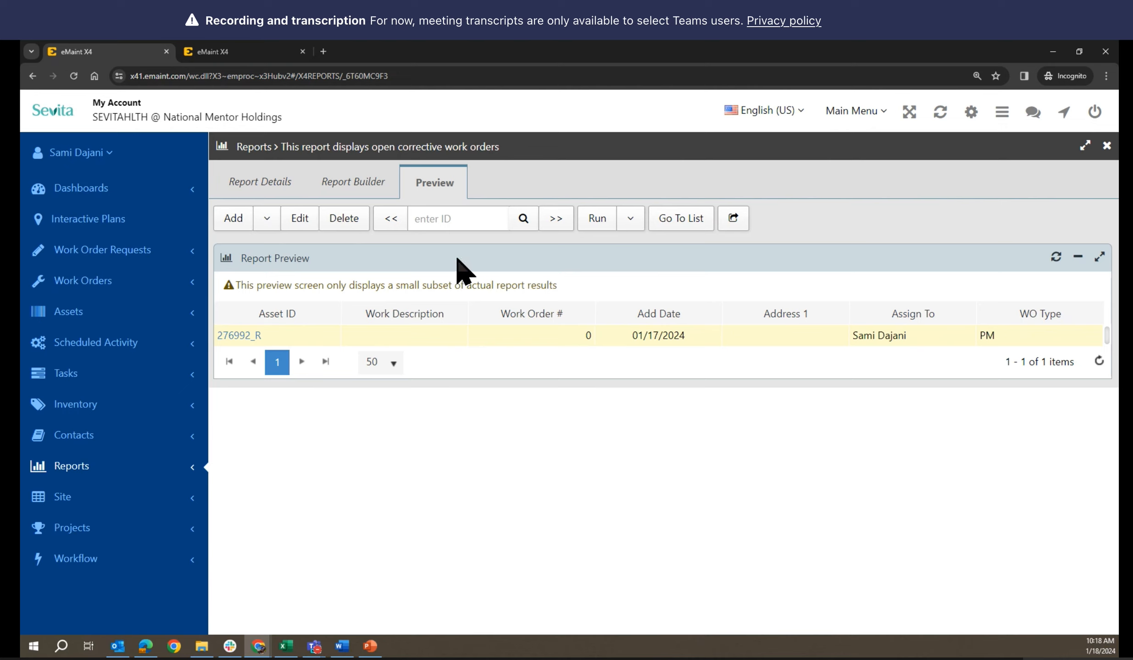
pyautogui.click(336, 194)
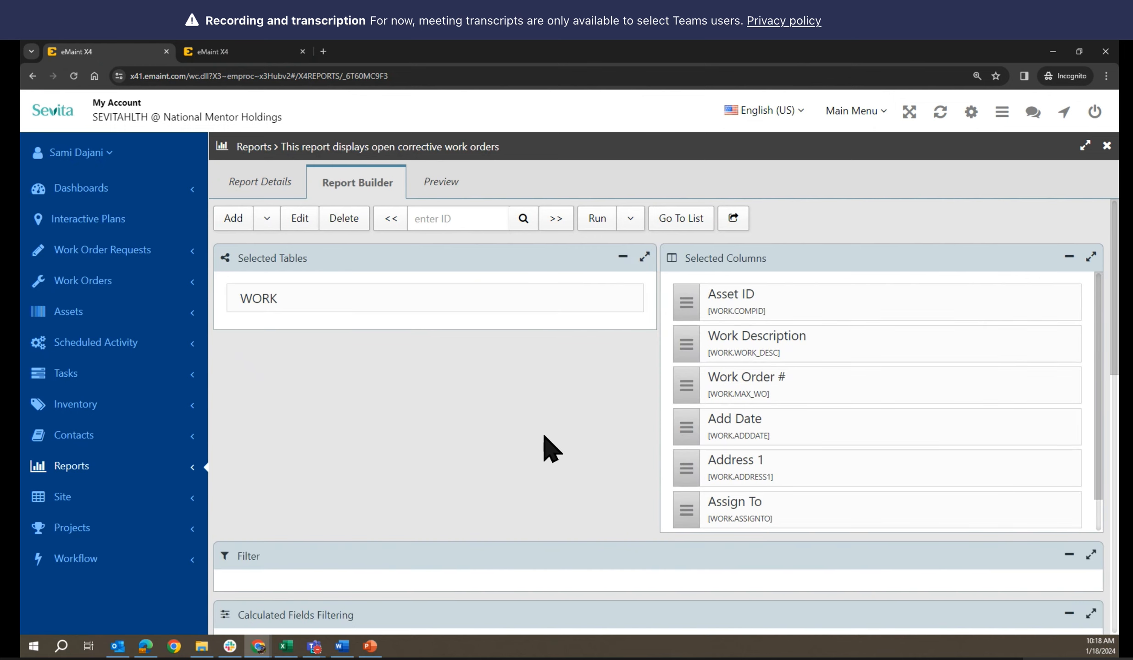
pyautogui.scroll(-1, 837, 468)
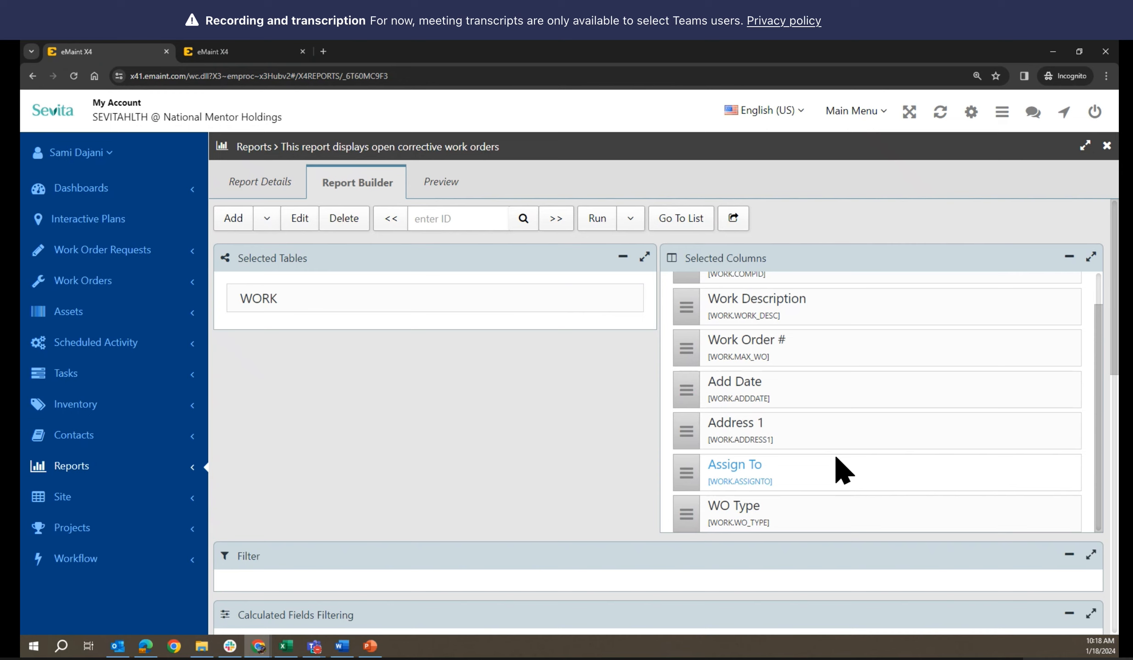
pyautogui.scroll(1, 837, 468)
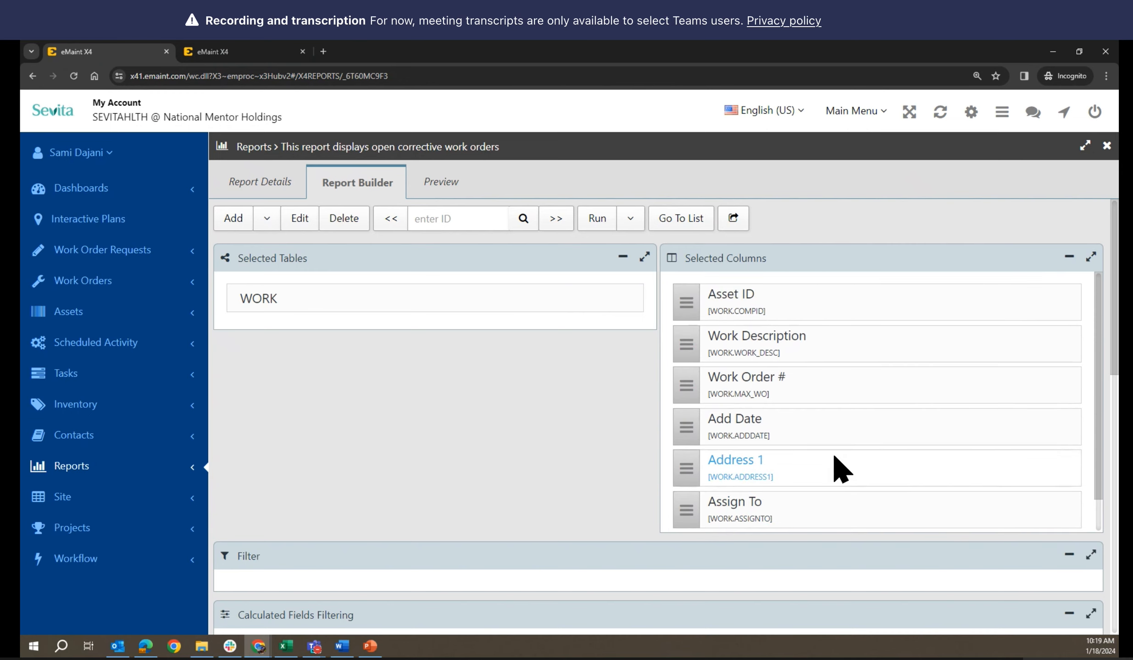
pyautogui.scroll(-1, 837, 465)
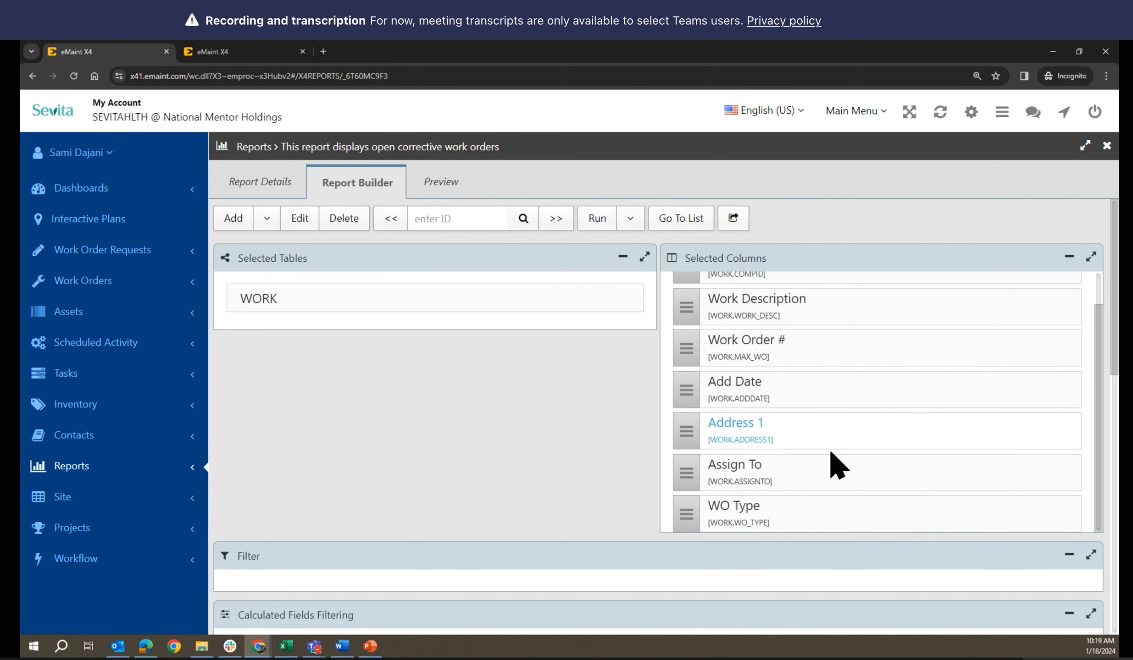
pyautogui.scroll(-5, 480, 447)
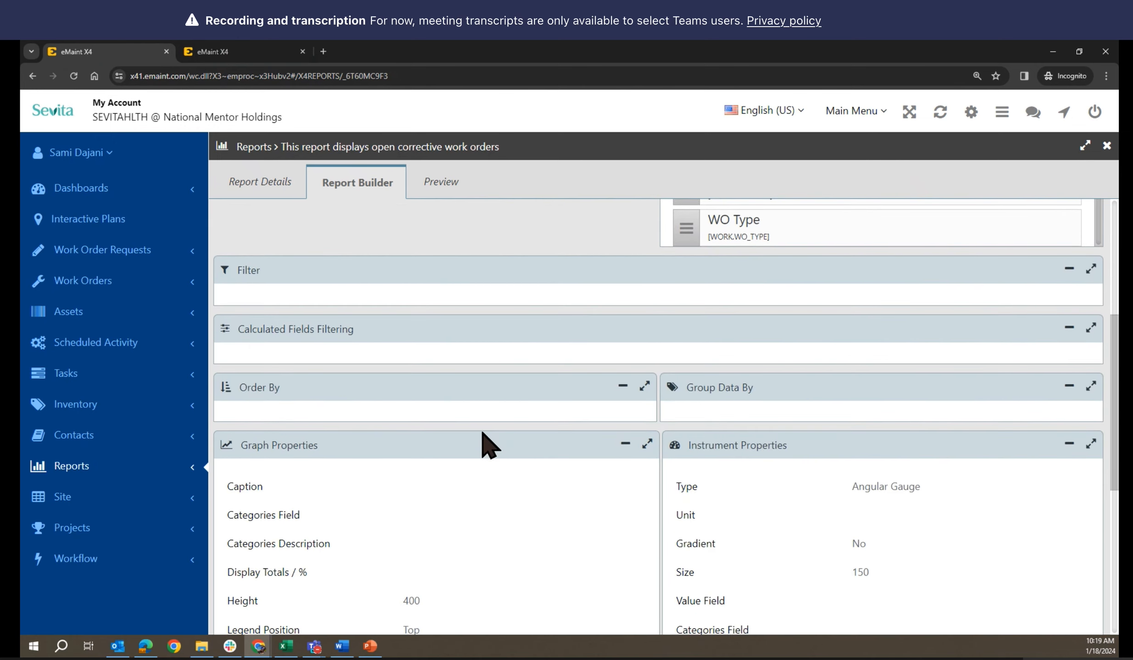
pyautogui.scroll(-3, 489, 445)
pyautogui.scroll(5, 489, 445)
pyautogui.scroll(3, 482, 440)
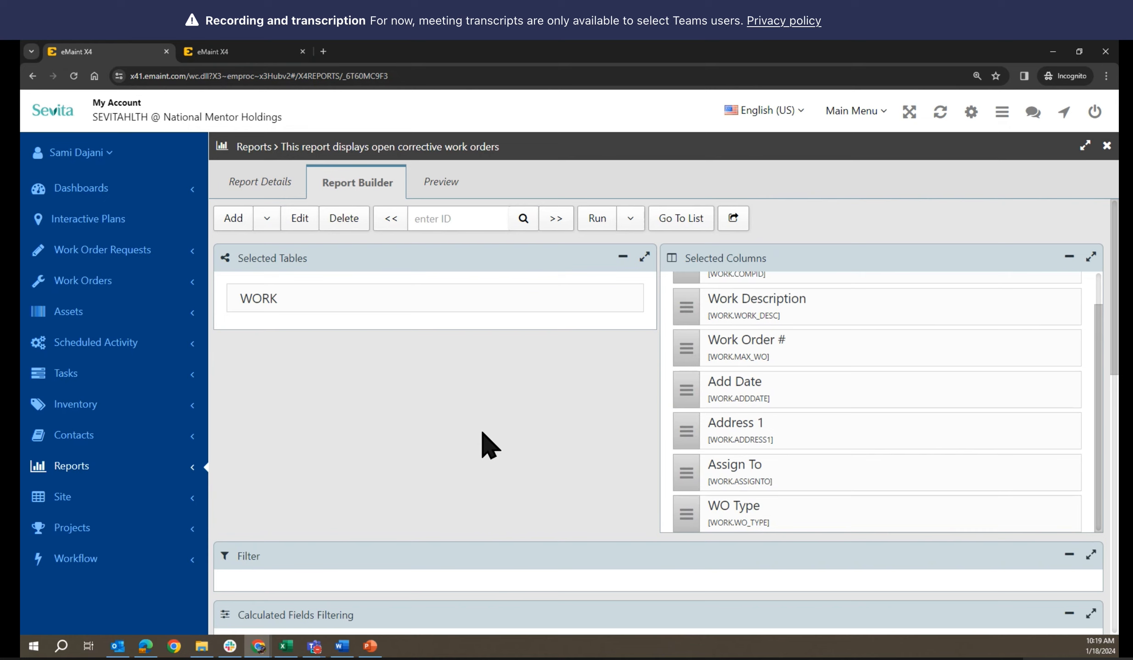
pyautogui.click(299, 219)
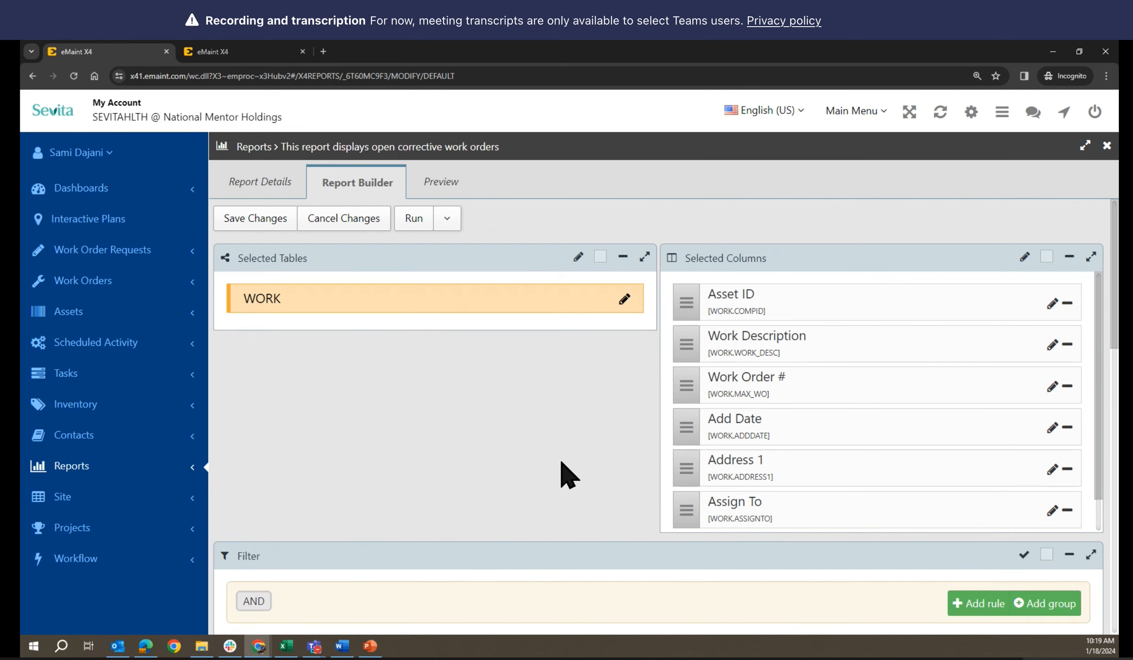
# Preview the report's results, compare with the work orders list, and return to building
pyautogui.scroll(-3, 561, 462)
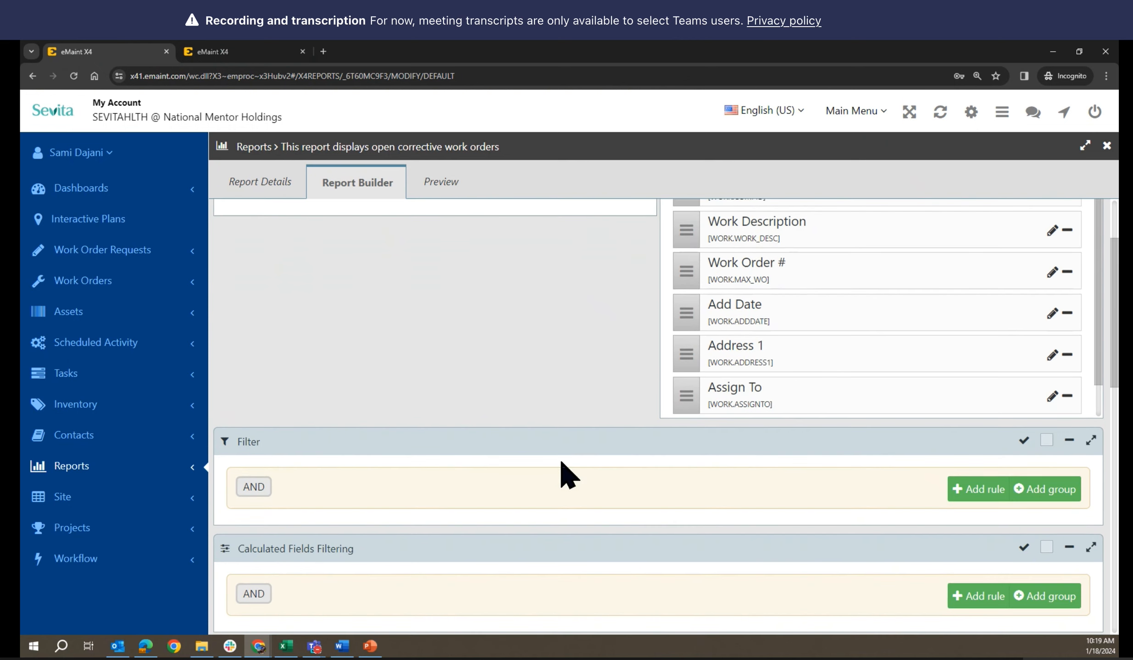
pyautogui.scroll(3, 561, 462)
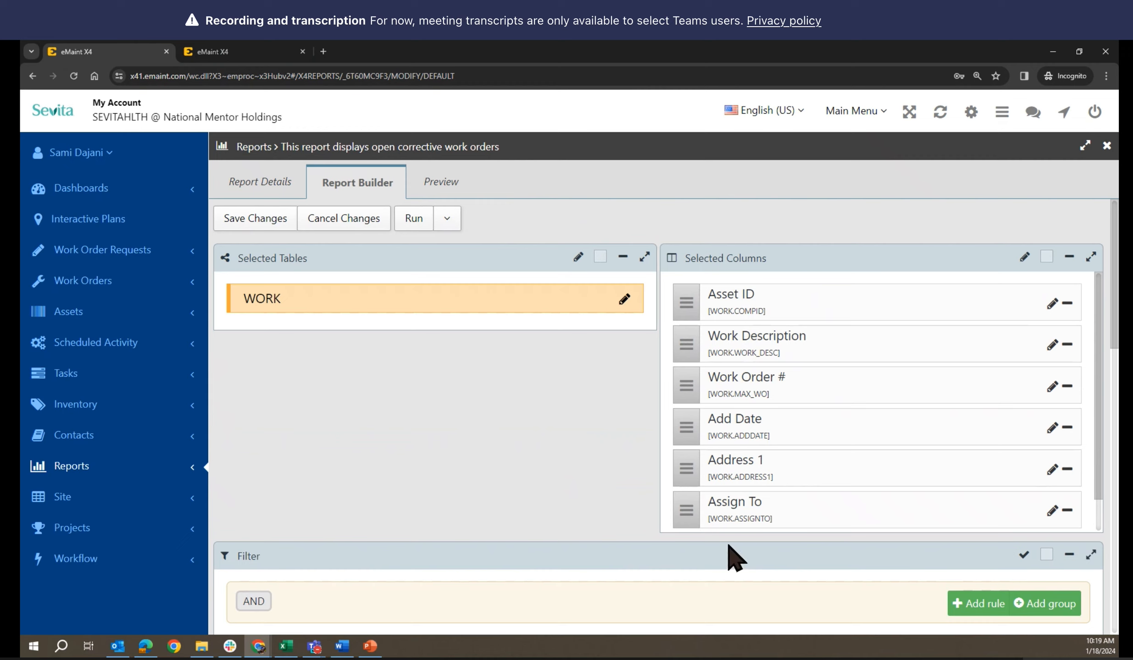
pyautogui.click(438, 181)
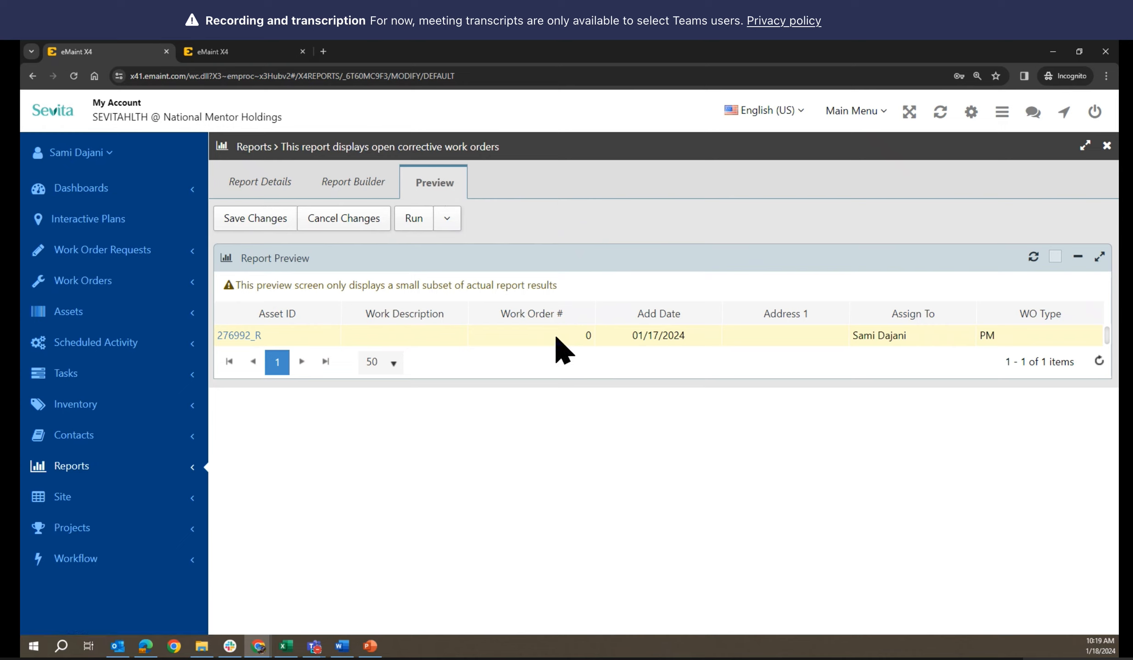
pyautogui.click(231, 54)
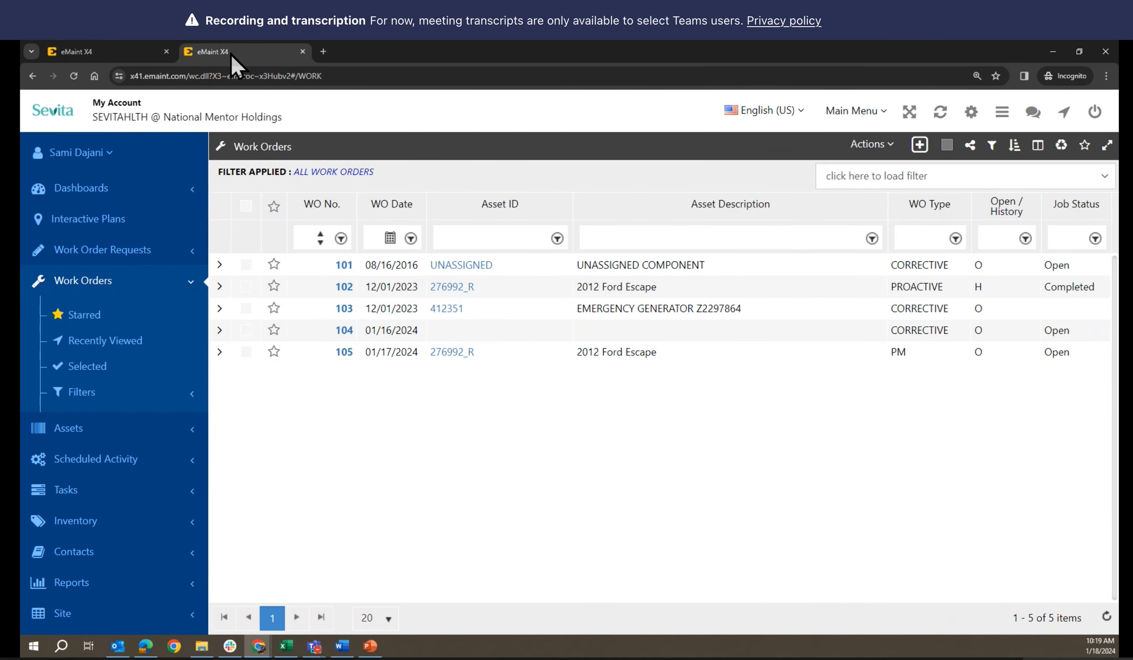
pyautogui.click(118, 57)
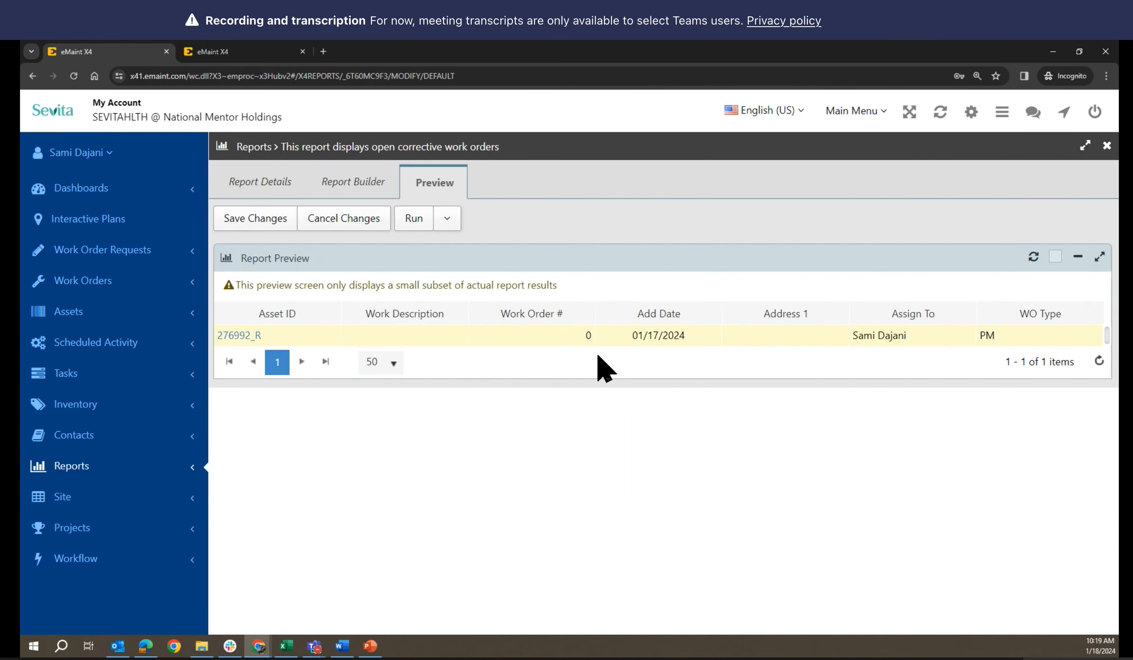
pyautogui.click(330, 179)
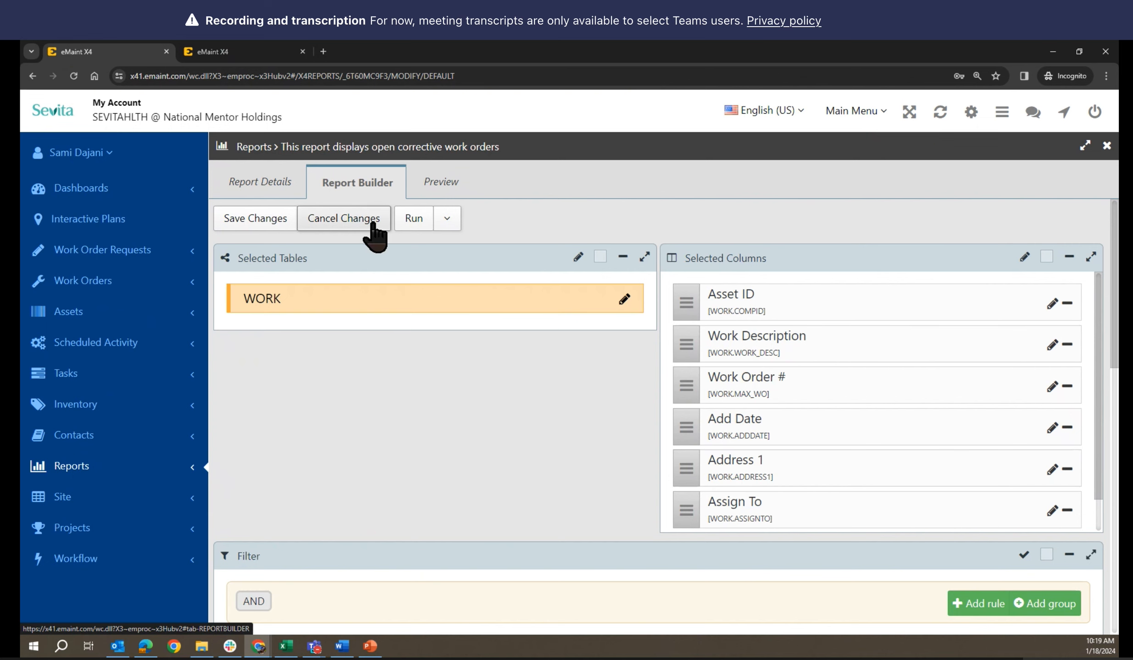
# Inspect the Work Order # column properties and cancel without changes
pyautogui.scroll(-6, 496, 408)
pyautogui.scroll(-1, 497, 418)
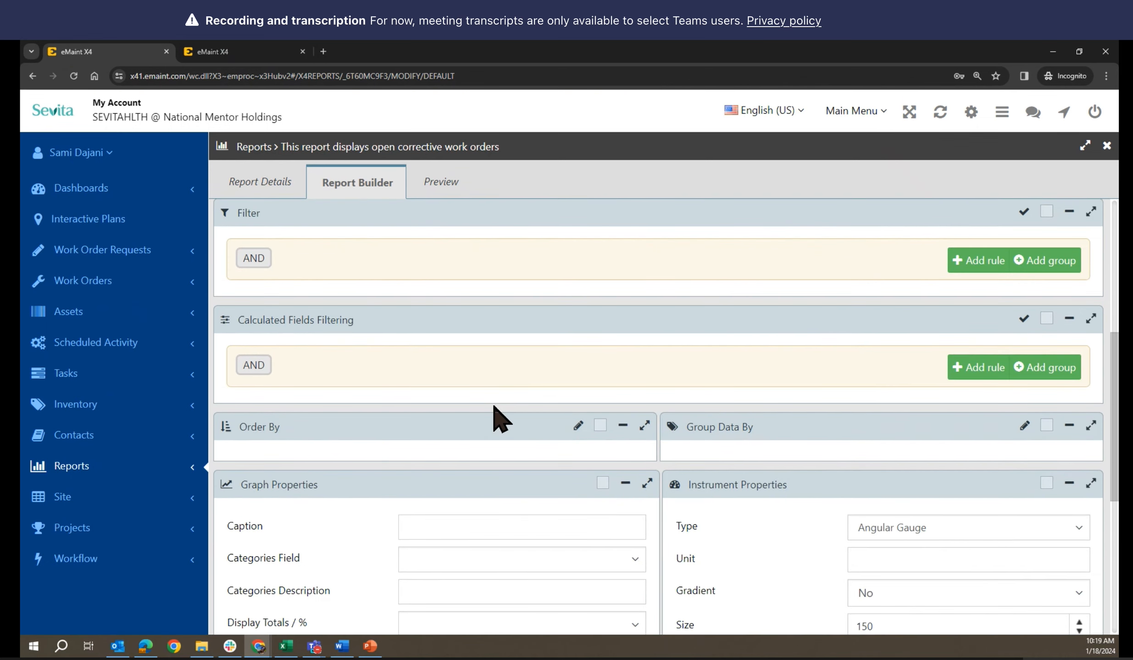
pyautogui.scroll(6, 497, 418)
pyautogui.scroll(2, 500, 417)
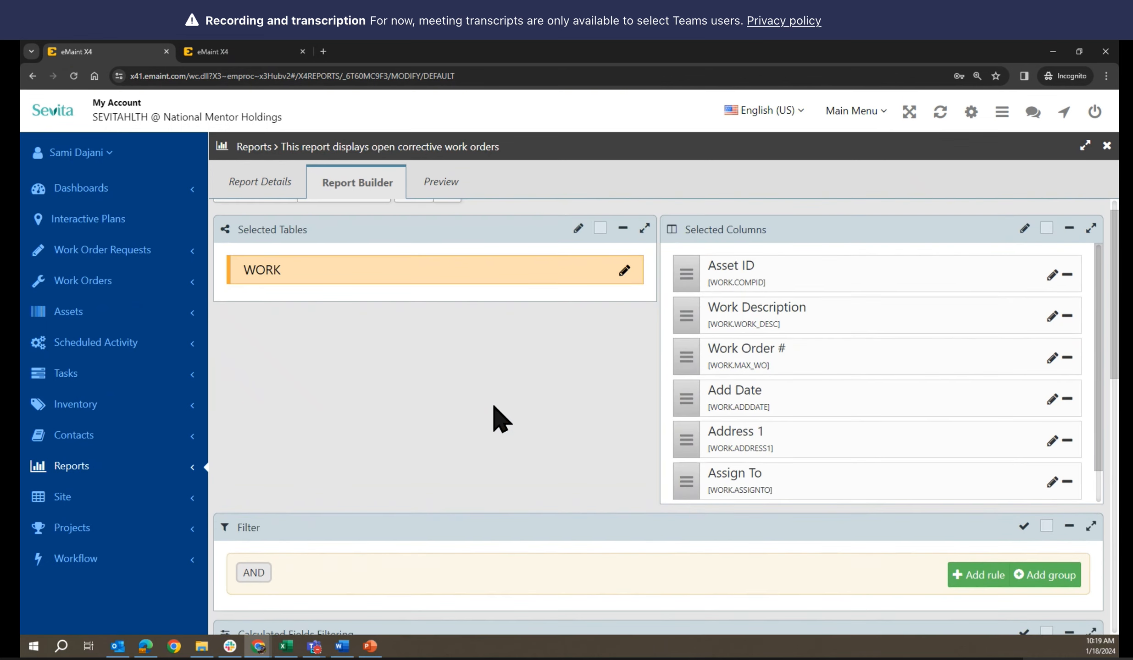
pyautogui.click(1051, 388)
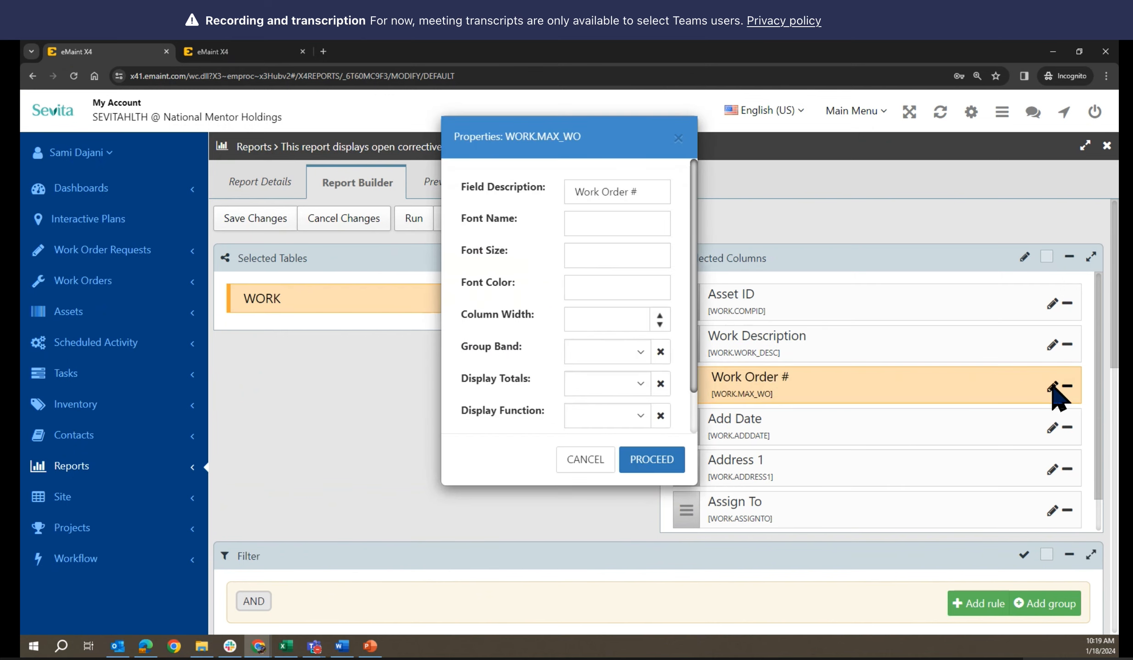
pyautogui.click(572, 464)
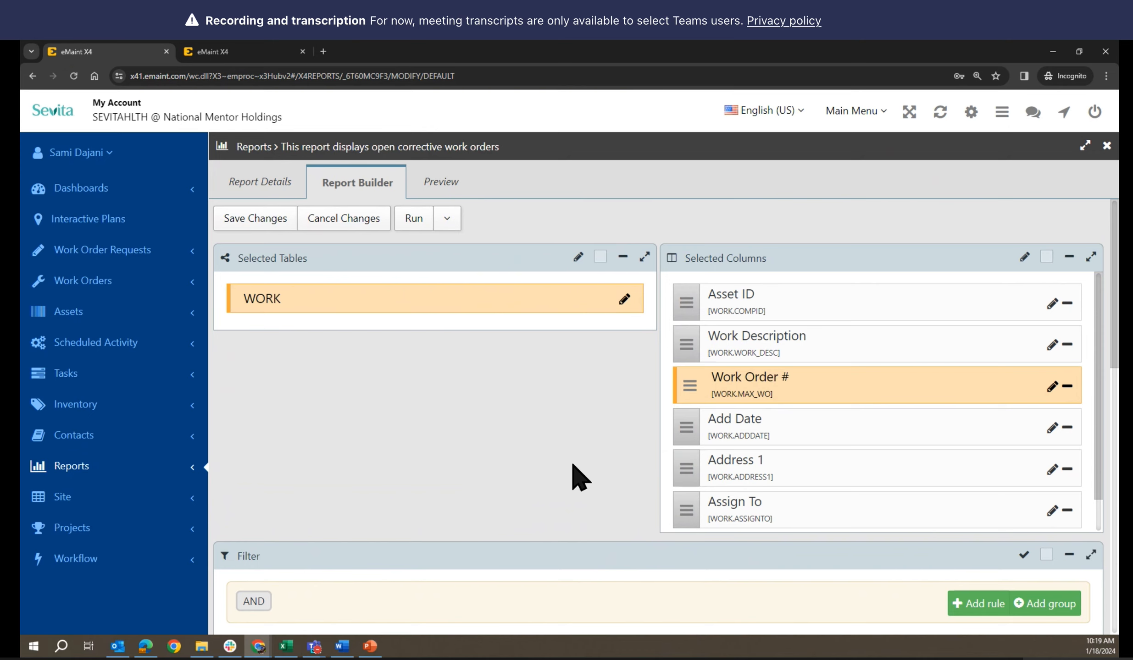
# Review the report details: type WORK, output WIDGET, public and read-only
pyautogui.scroll(-7, 578, 477)
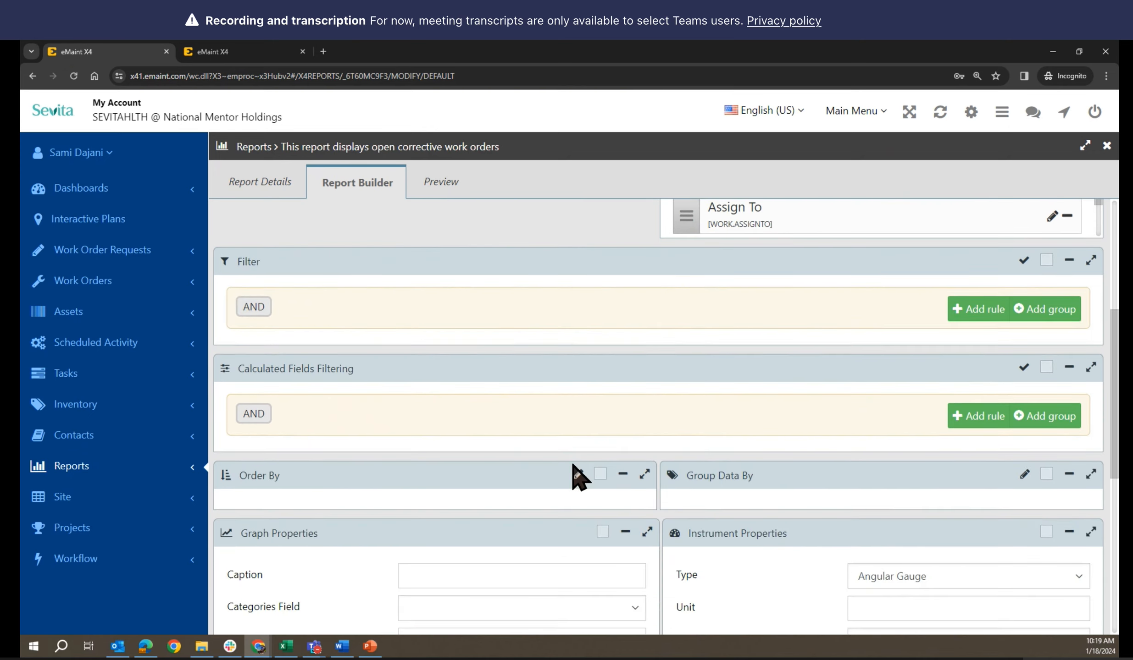
pyautogui.scroll(-1, 579, 477)
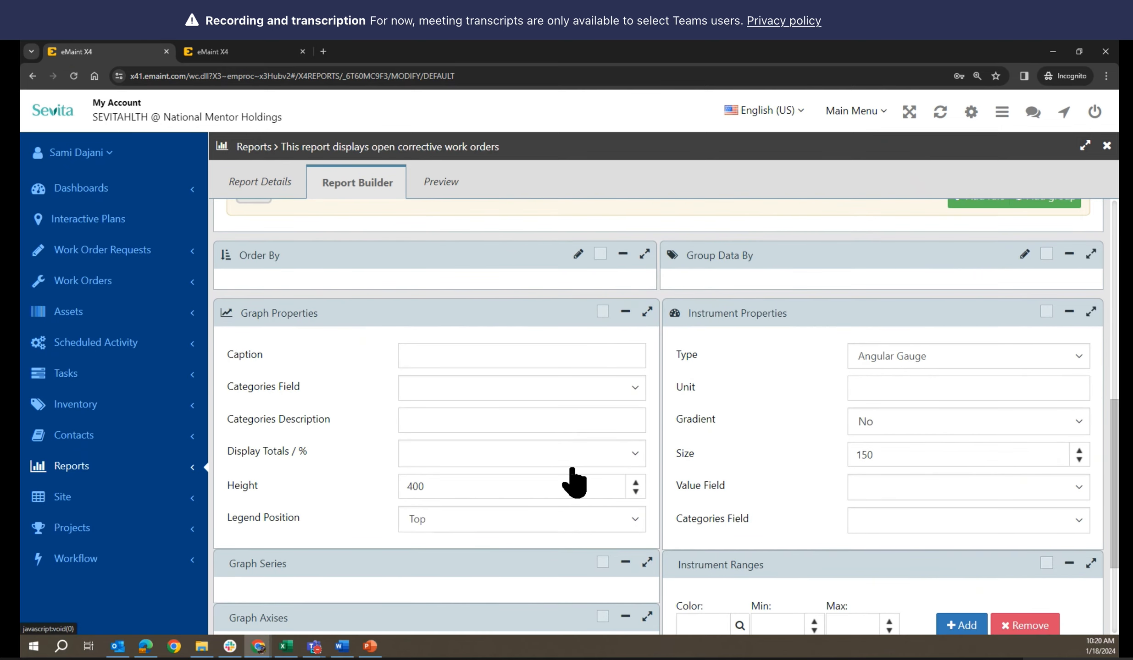
pyautogui.scroll(-1, 572, 471)
pyautogui.scroll(9, 577, 477)
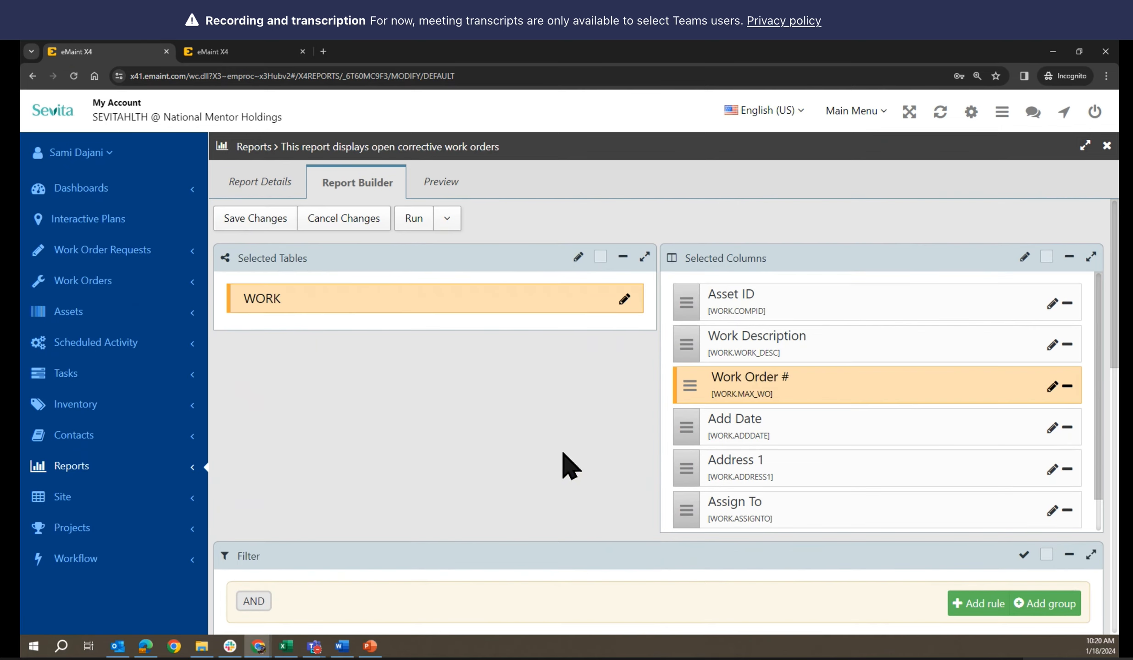
pyautogui.click(261, 184)
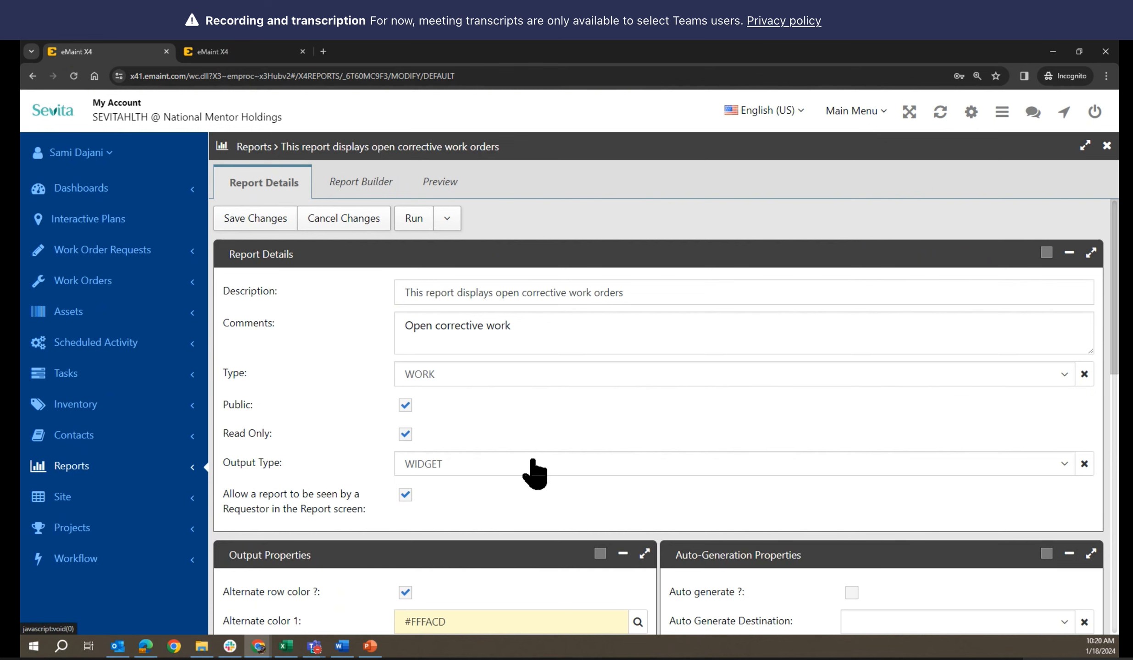
pyautogui.scroll(-7, 534, 473)
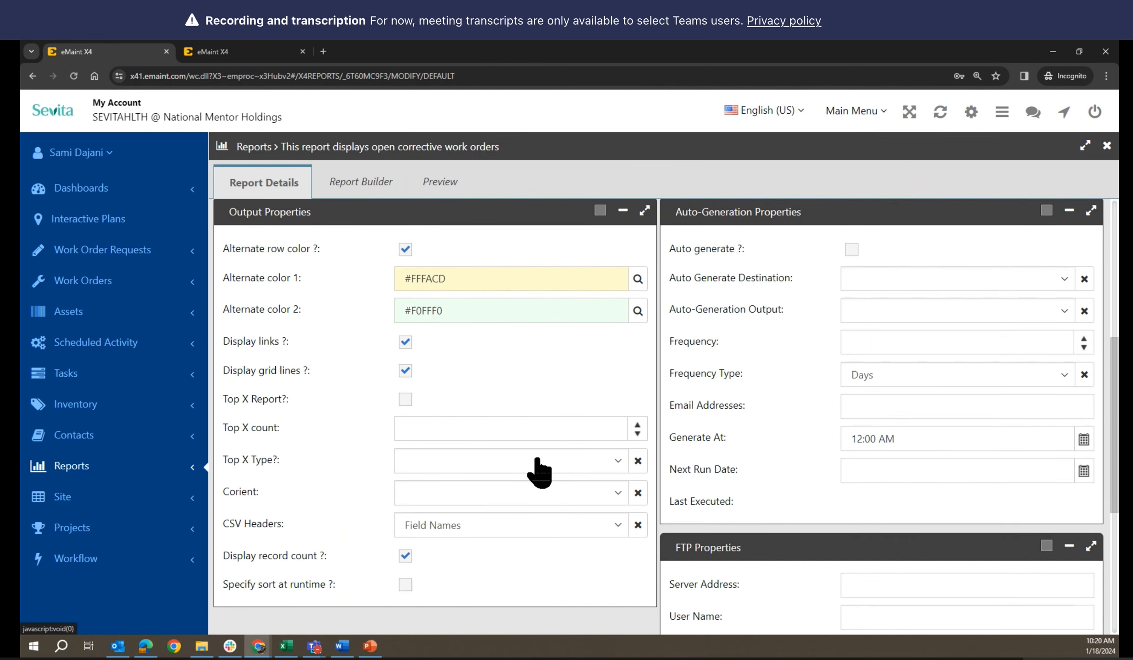
pyautogui.scroll(-2, 539, 472)
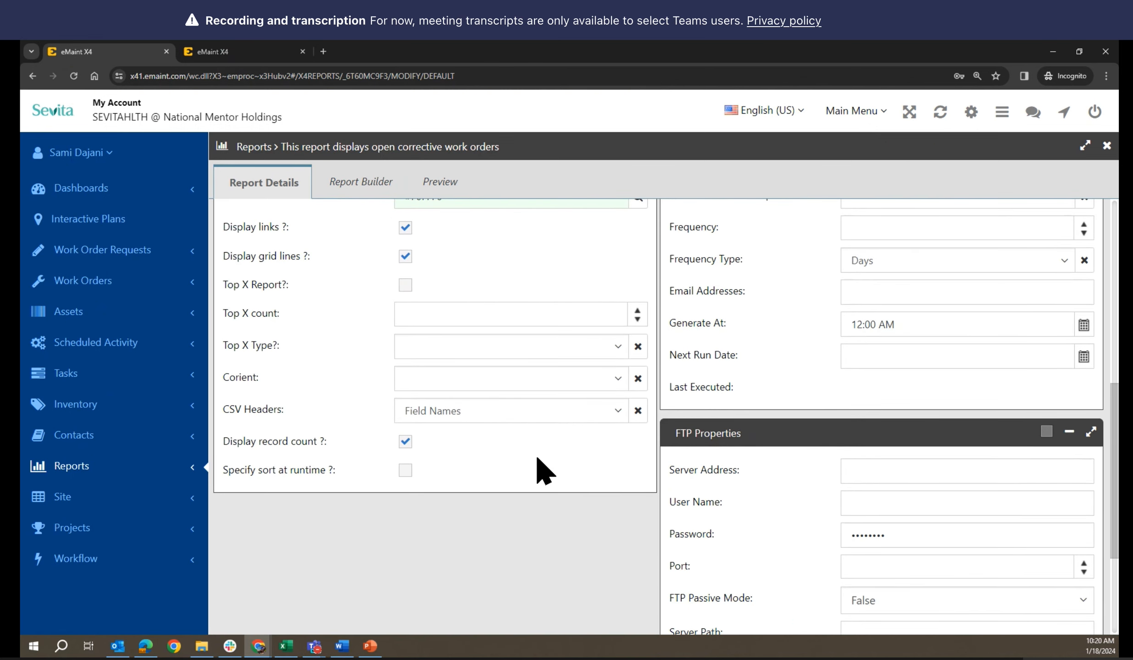
pyautogui.scroll(9, 544, 472)
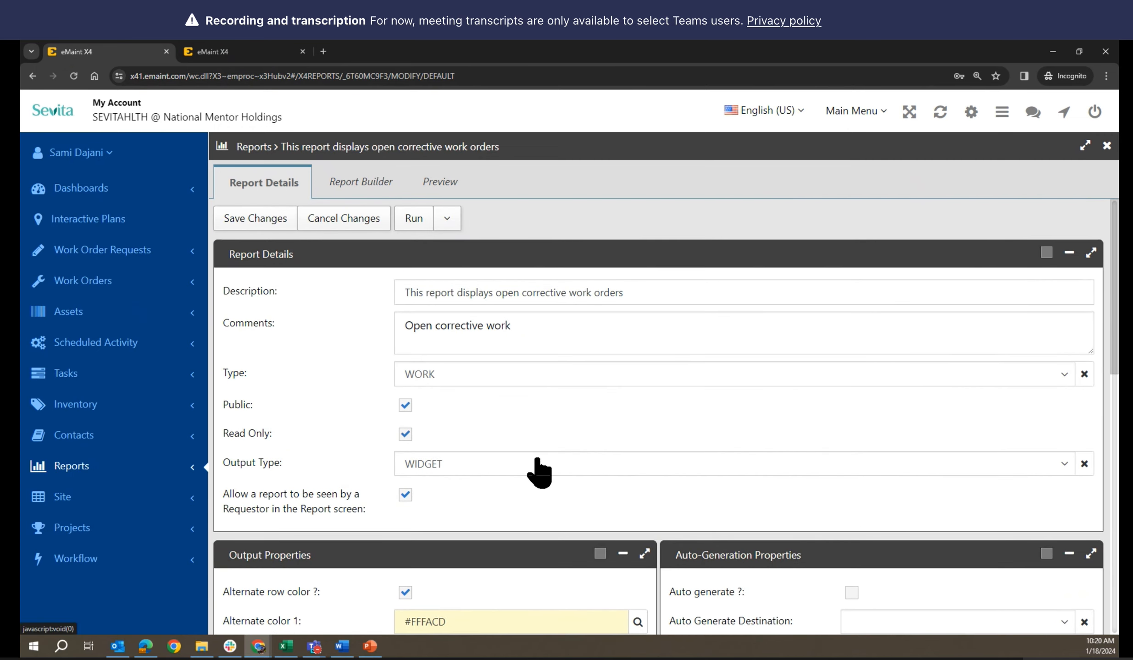
pyautogui.click(381, 184)
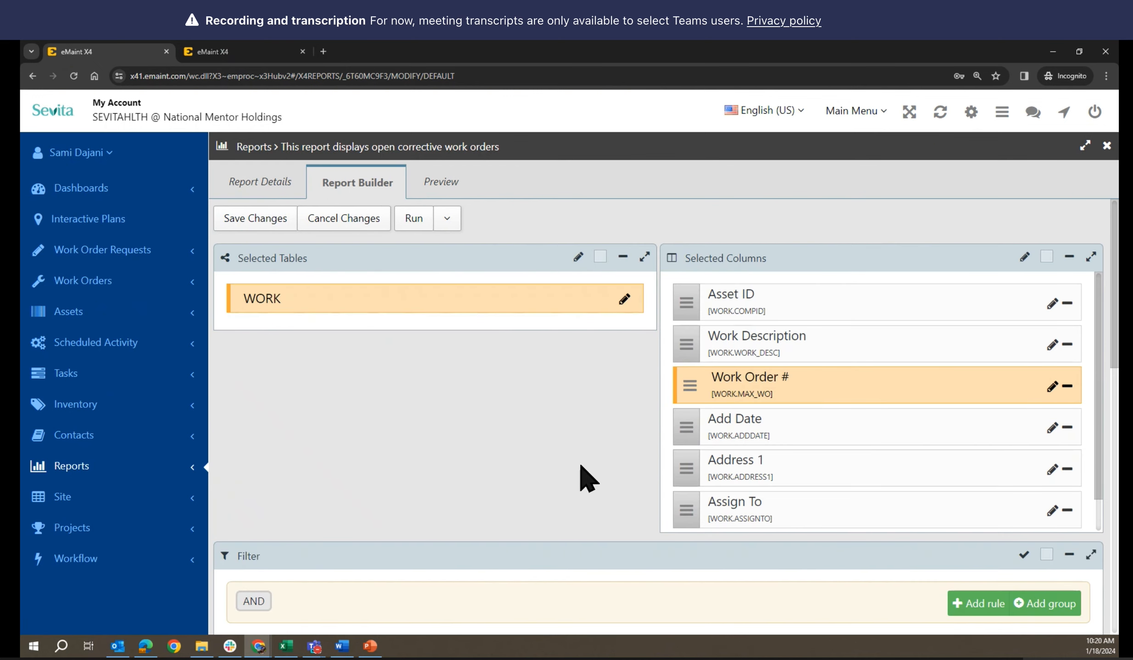
pyautogui.scroll(-5, 587, 478)
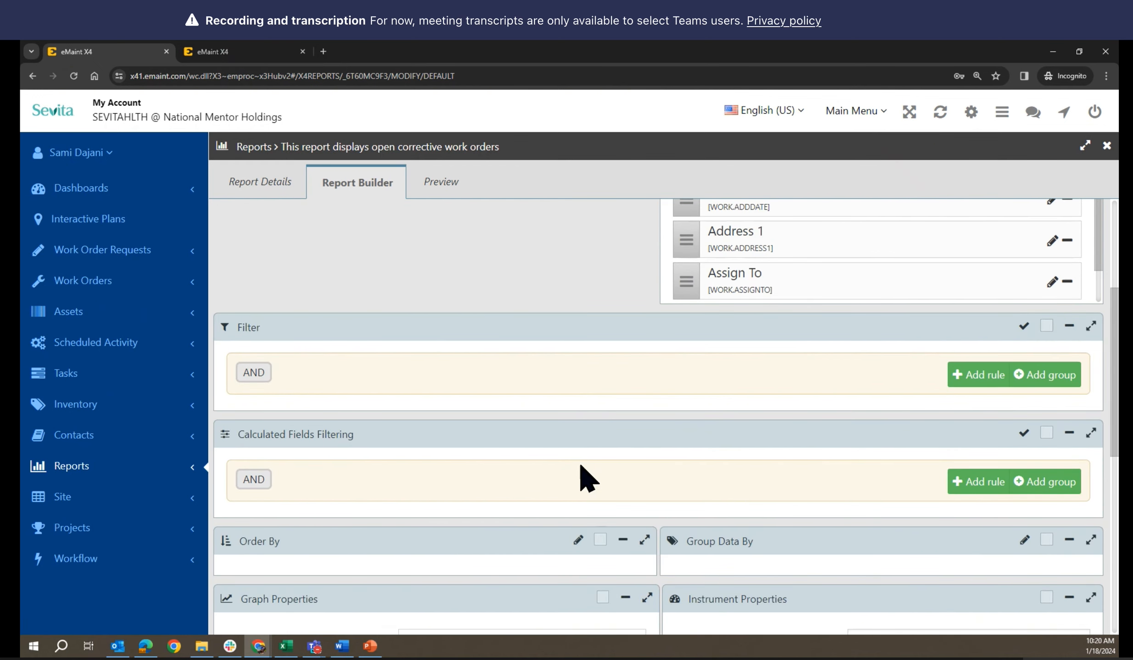
pyautogui.scroll(5, 587, 478)
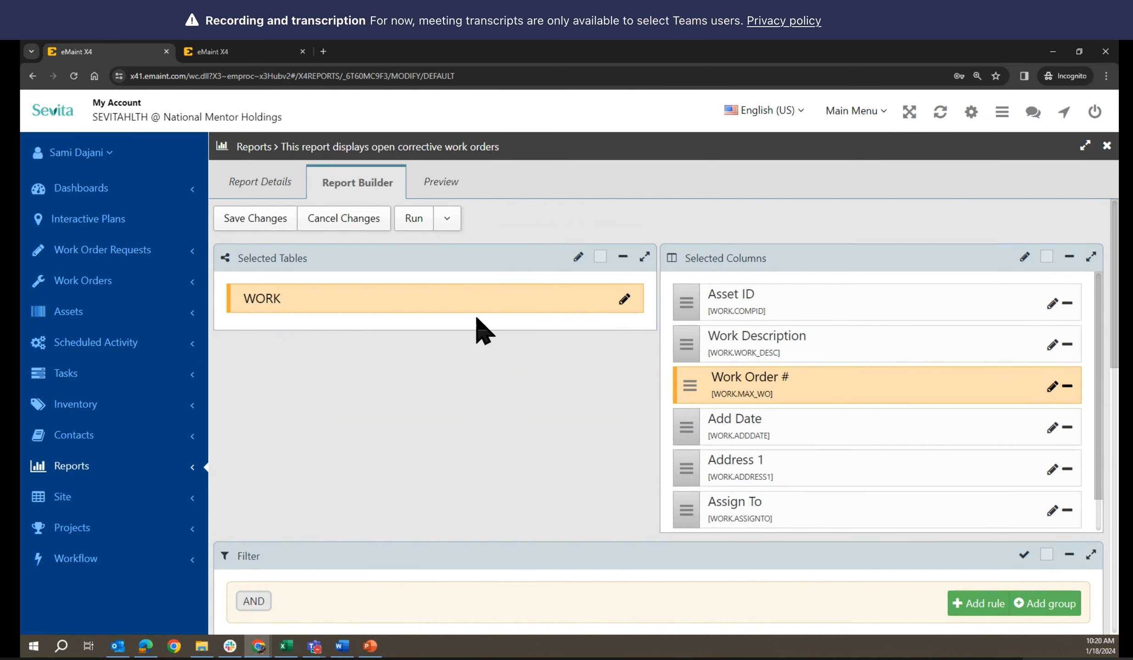
pyautogui.click(442, 184)
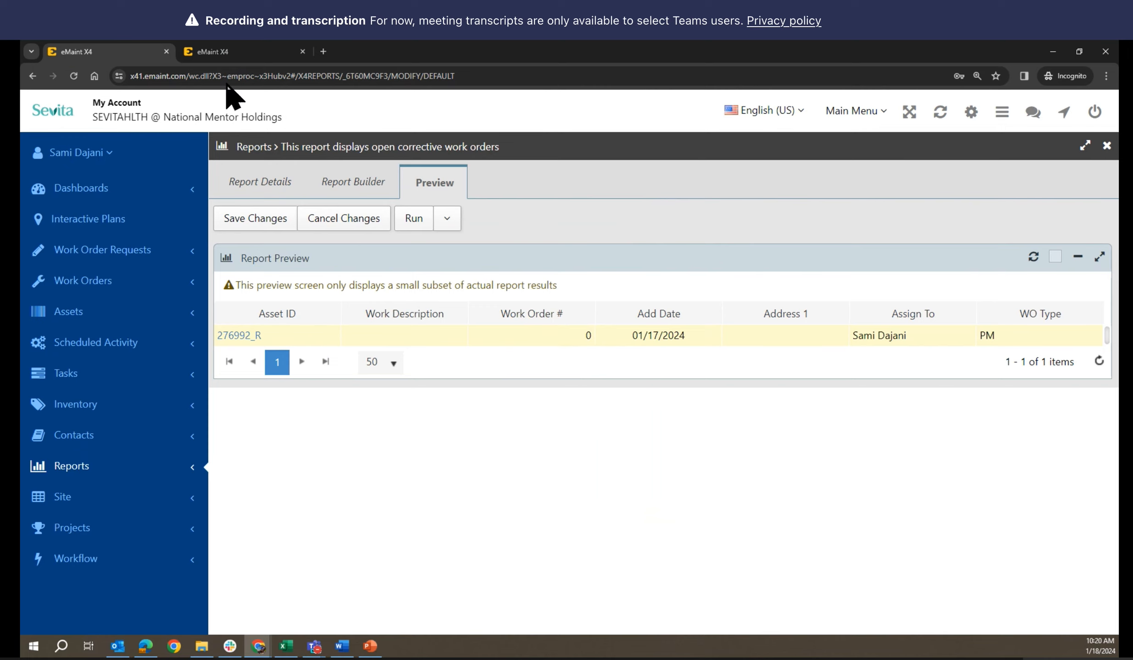
pyautogui.click(227, 52)
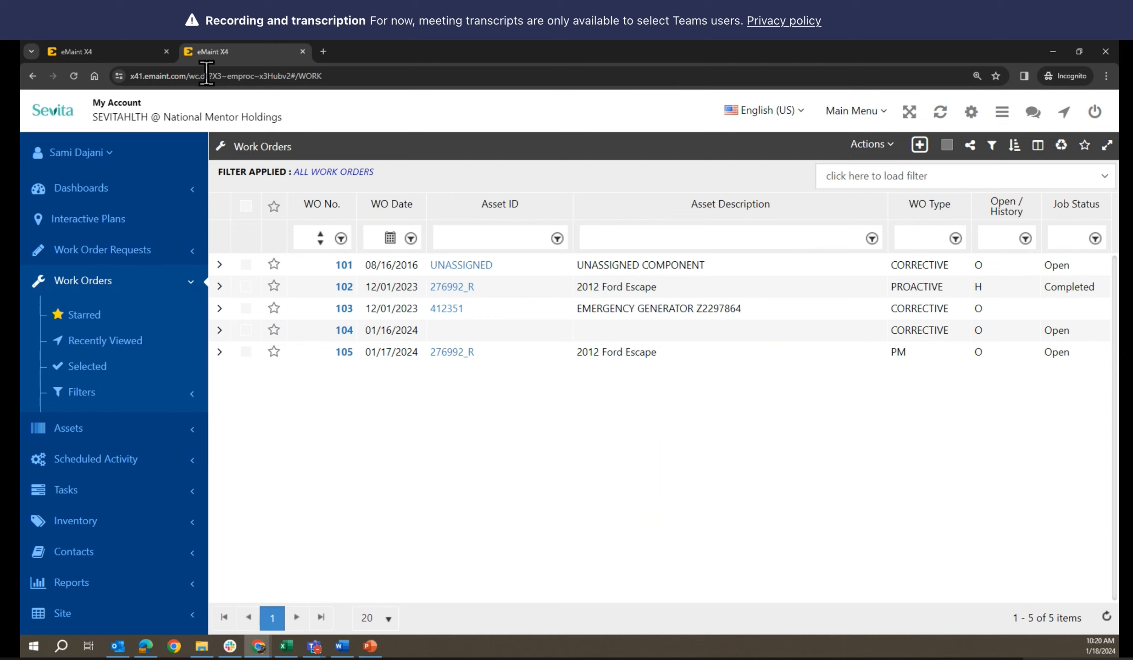
pyautogui.click(133, 49)
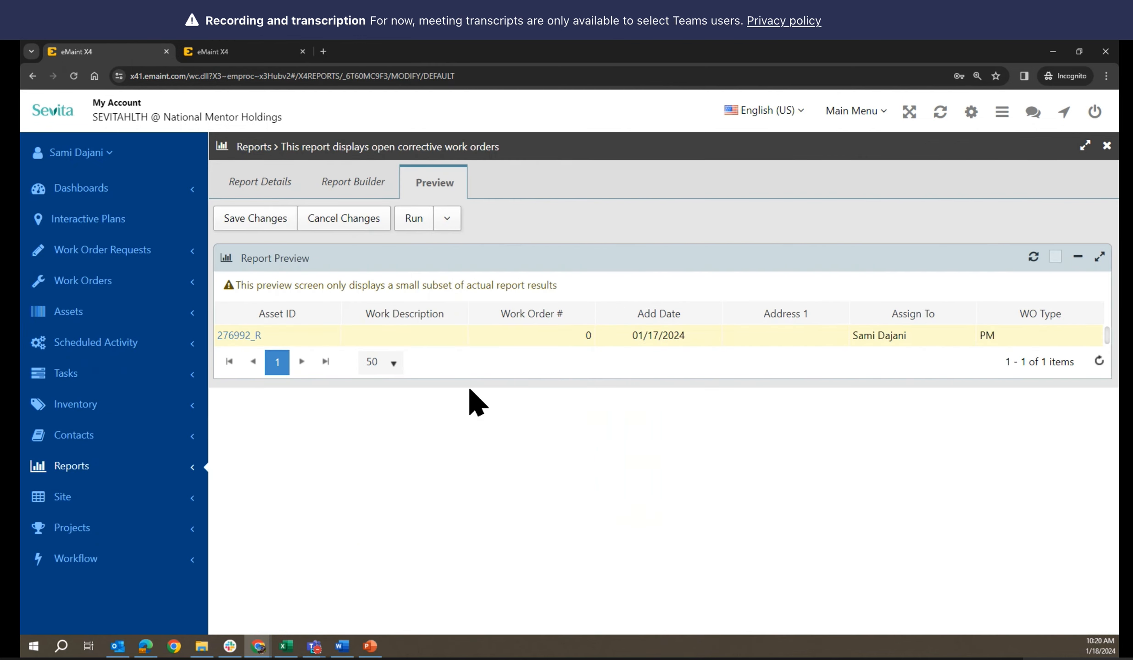
pyautogui.click(342, 188)
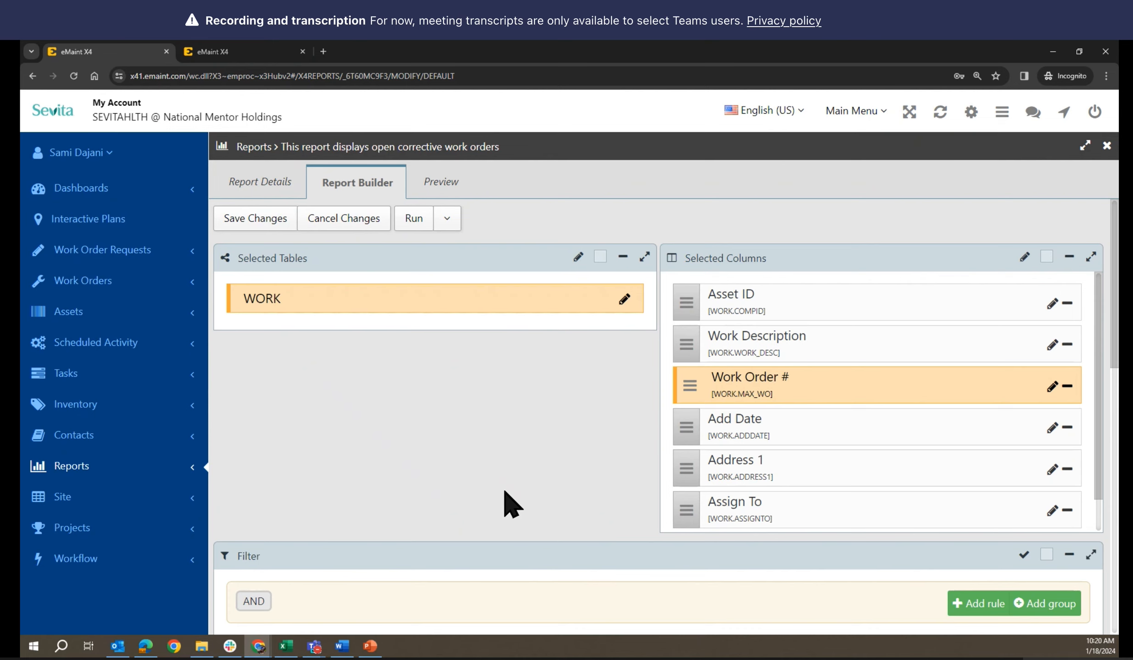
pyautogui.click(1052, 304)
pyautogui.click(579, 463)
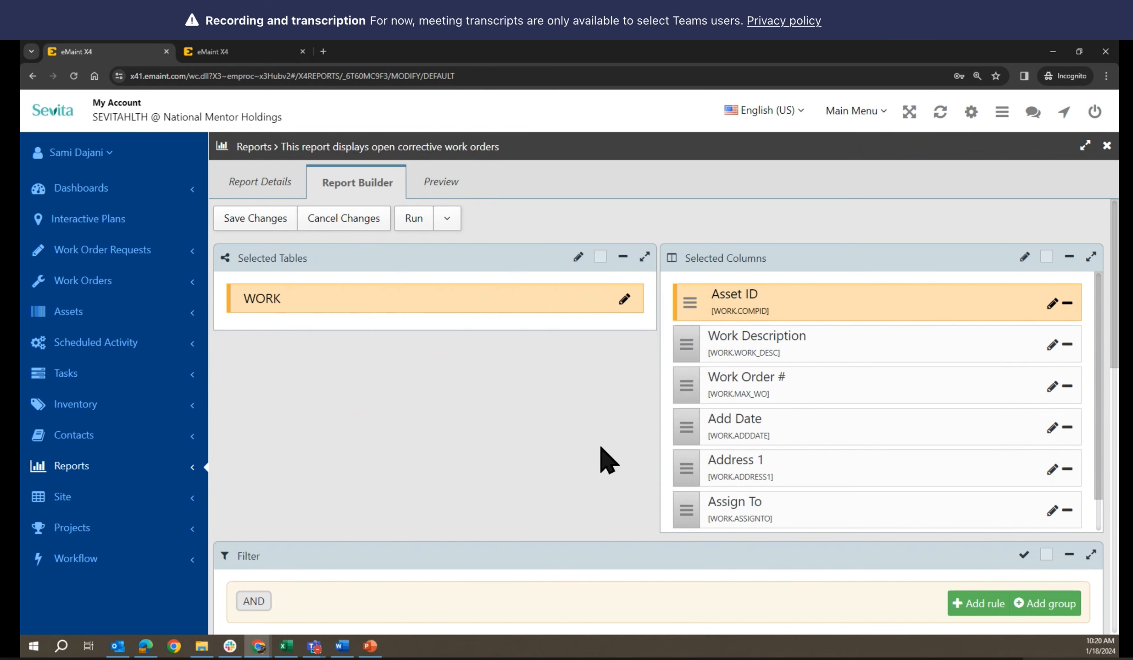
pyautogui.click(1052, 346)
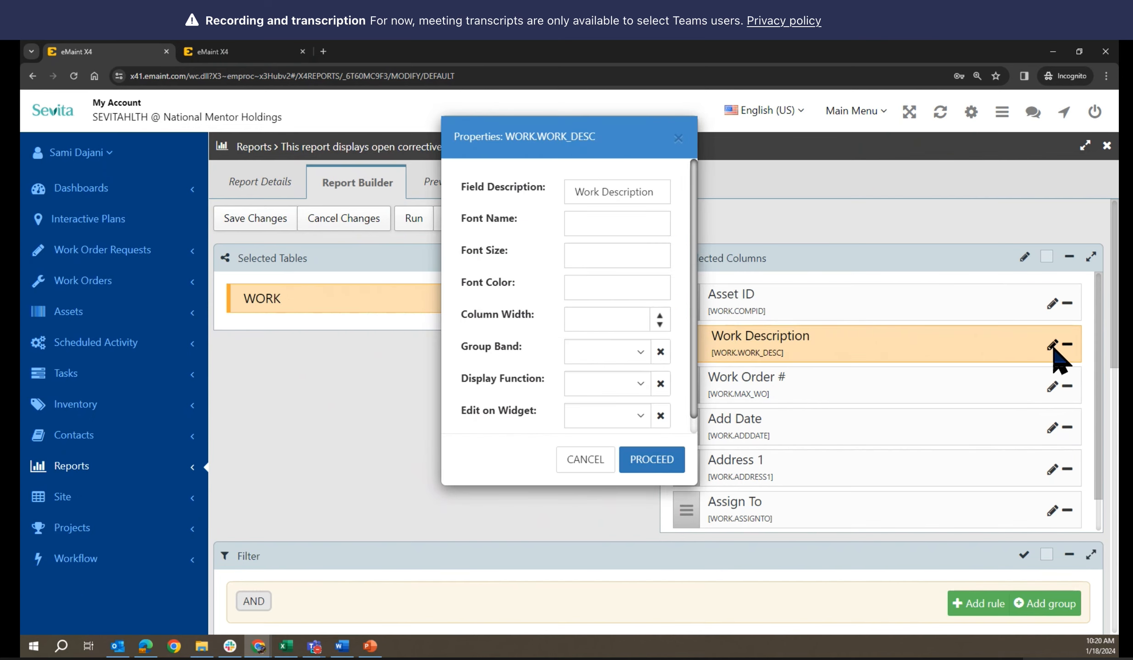
pyautogui.click(574, 461)
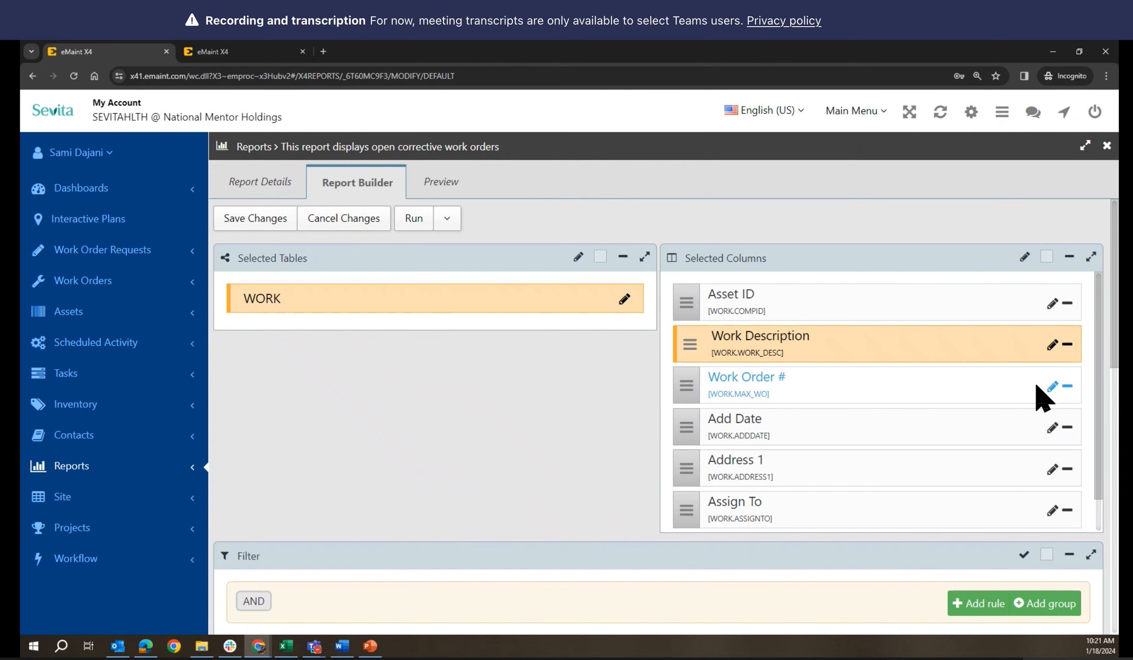
pyautogui.click(1052, 388)
pyautogui.click(579, 460)
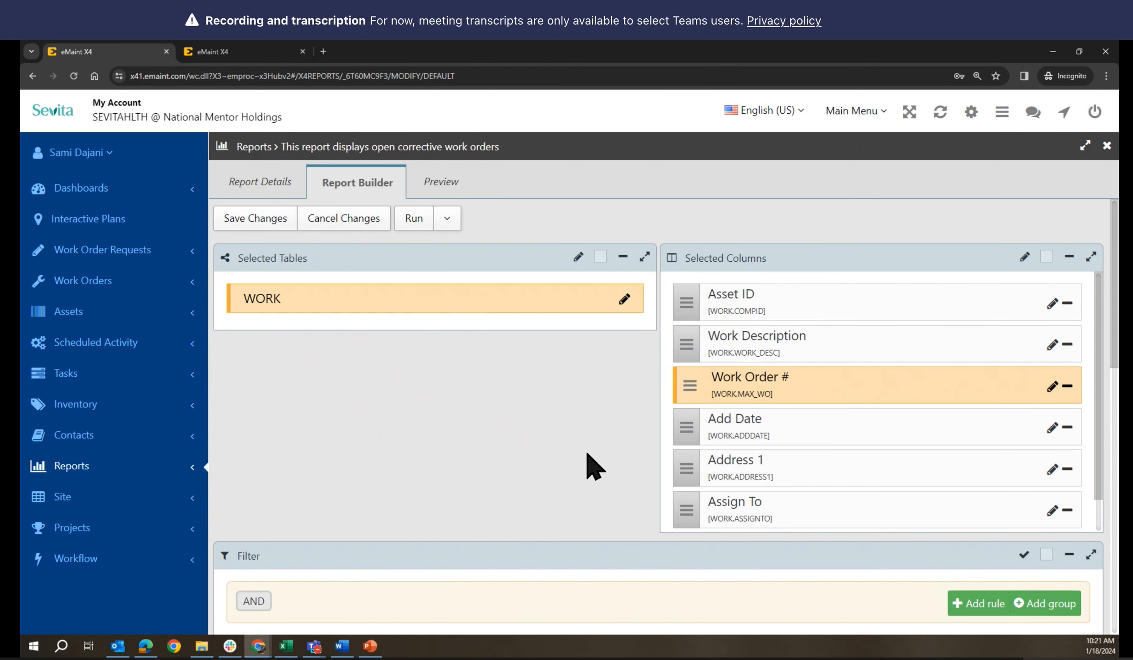
pyautogui.click(1052, 428)
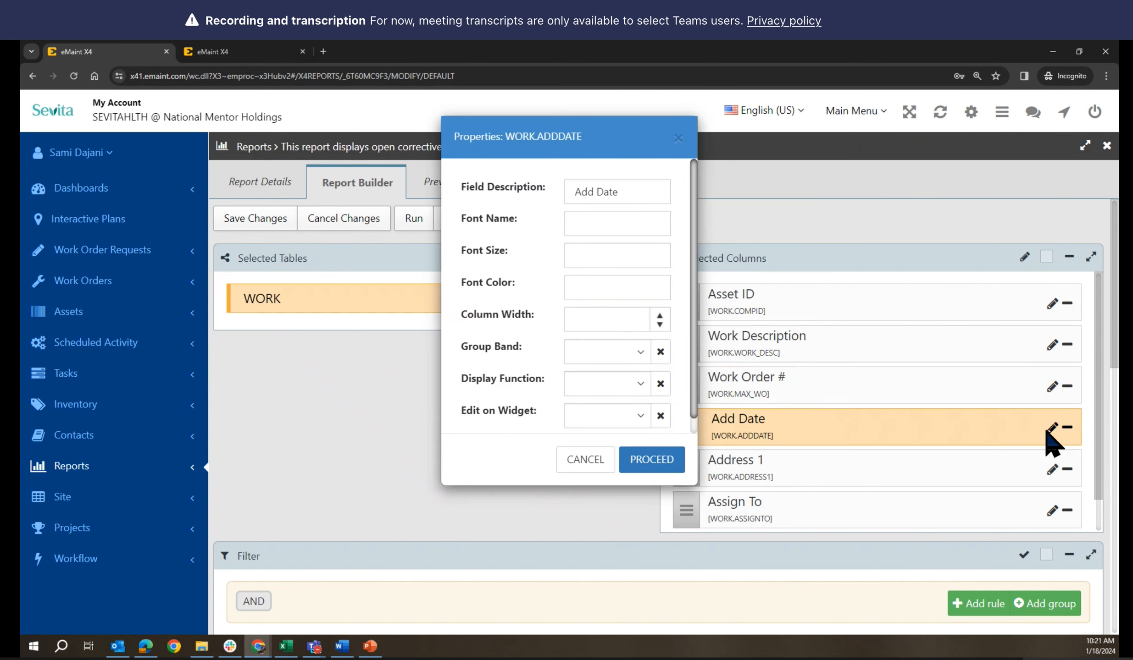
pyautogui.click(597, 460)
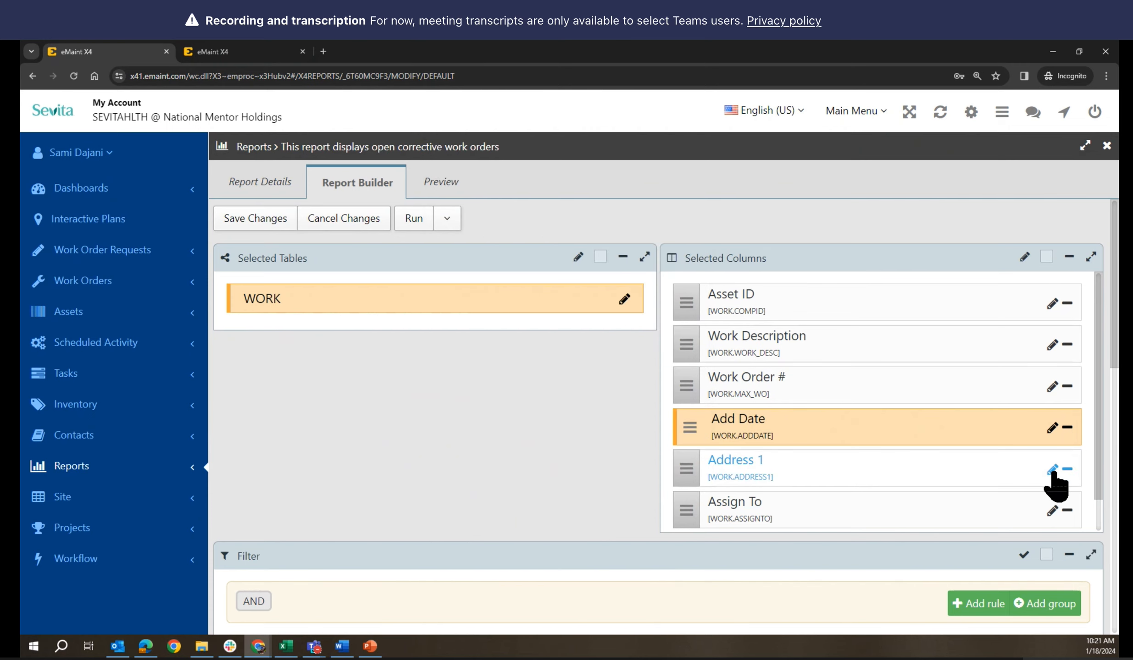
pyautogui.click(1052, 471)
pyautogui.click(577, 460)
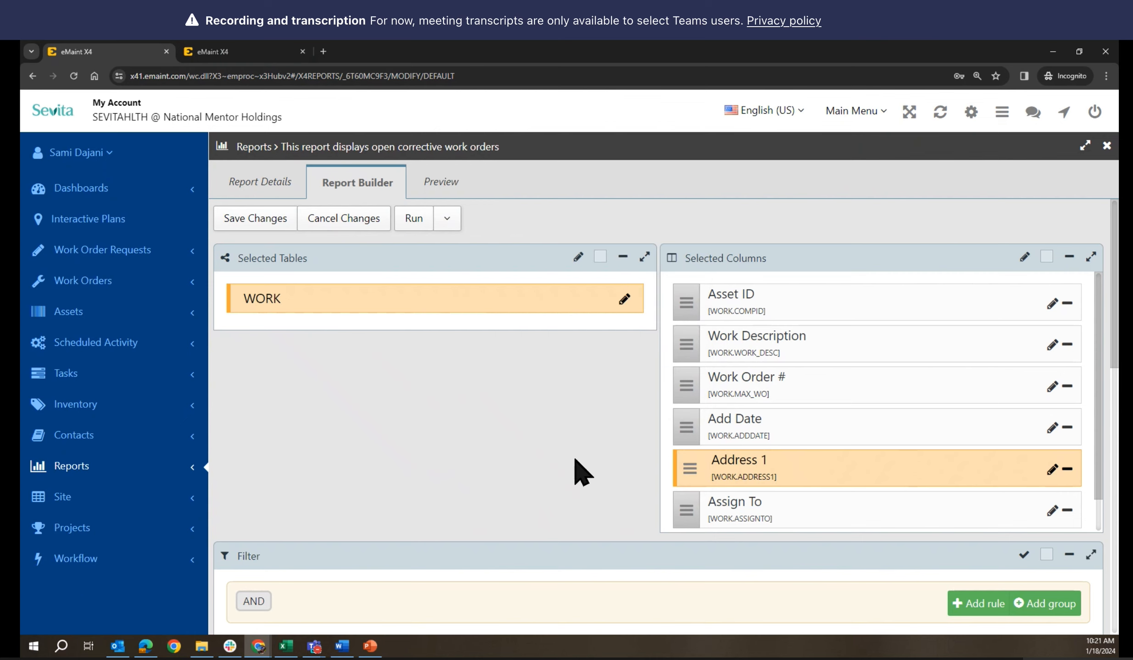
pyautogui.click(1052, 511)
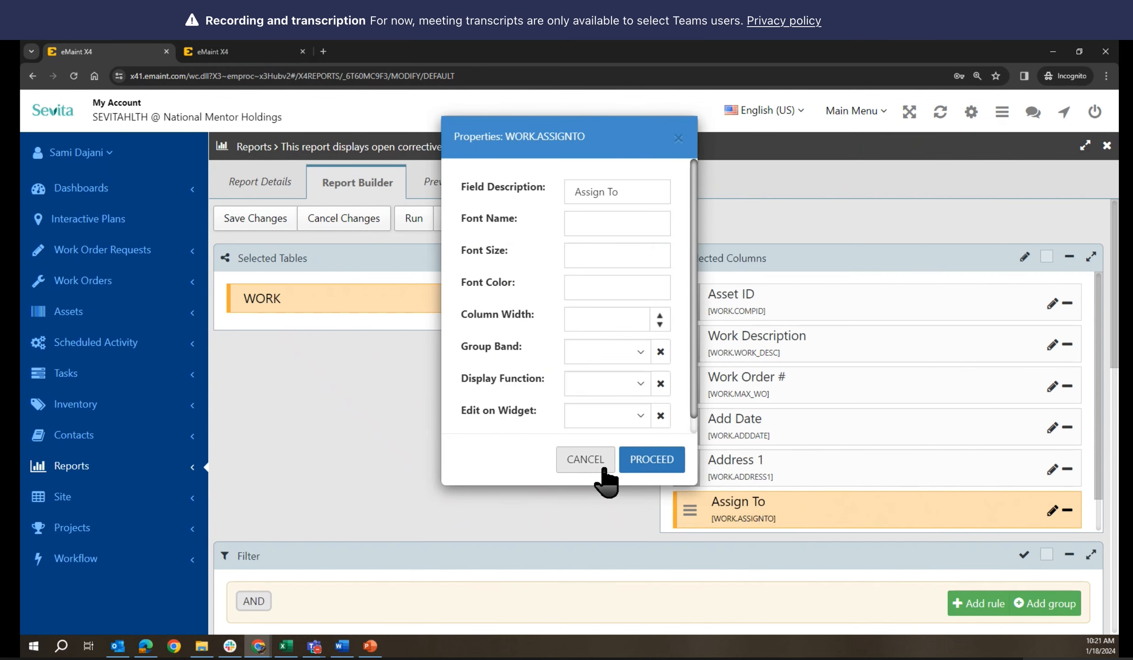
pyautogui.click(584, 463)
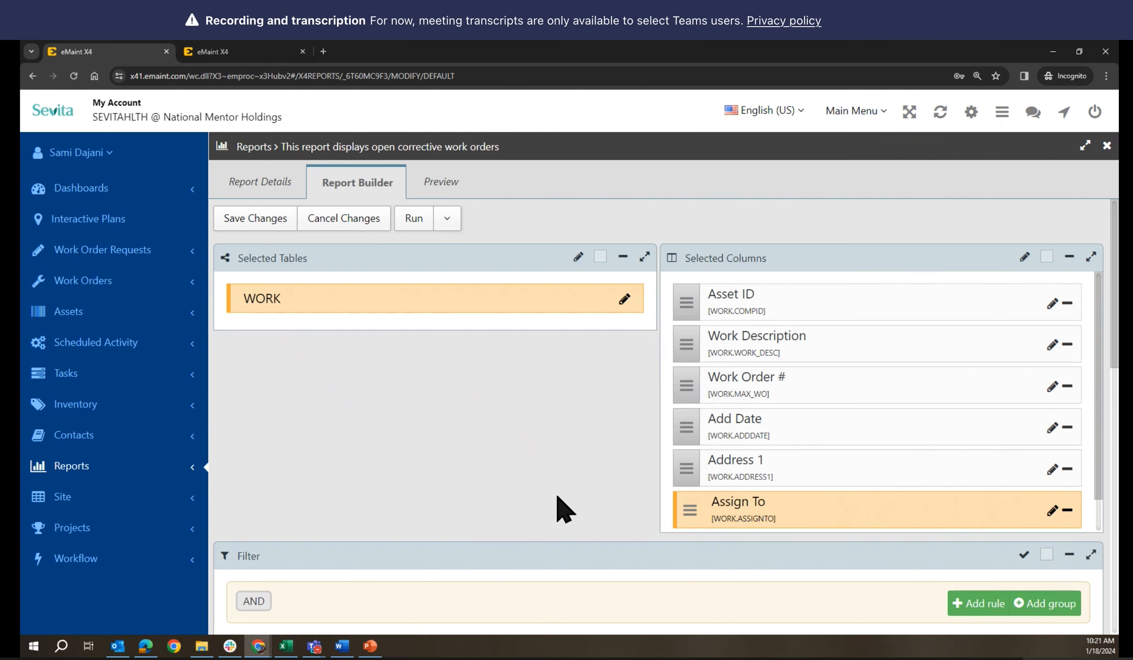
pyautogui.scroll(-8, 563, 509)
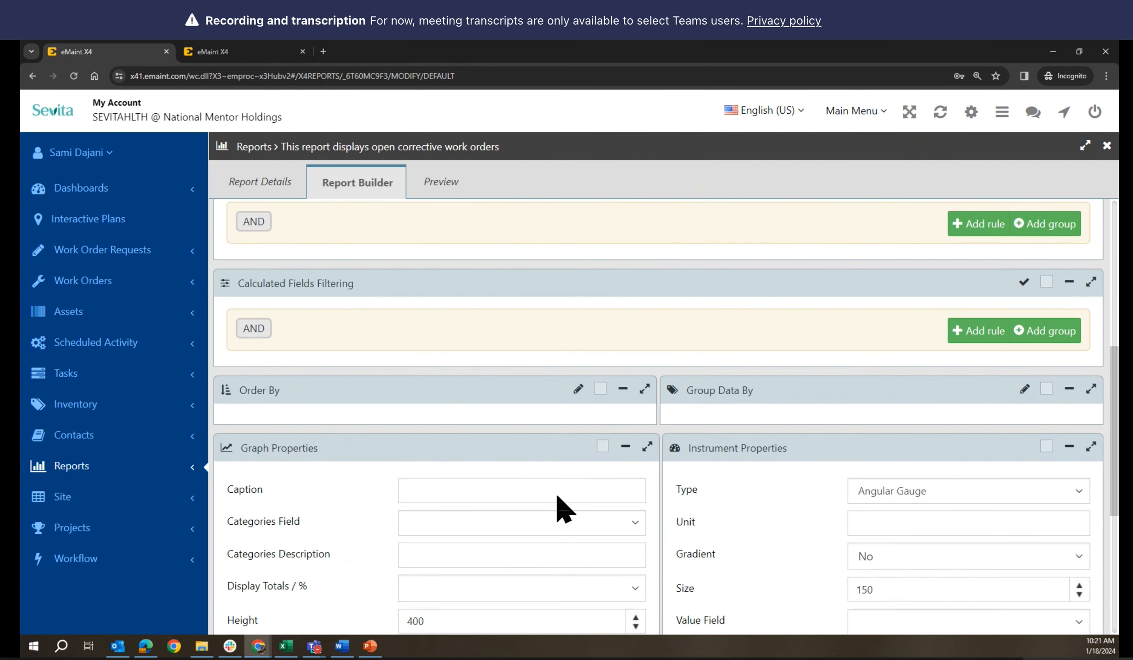
pyautogui.scroll(8, 563, 508)
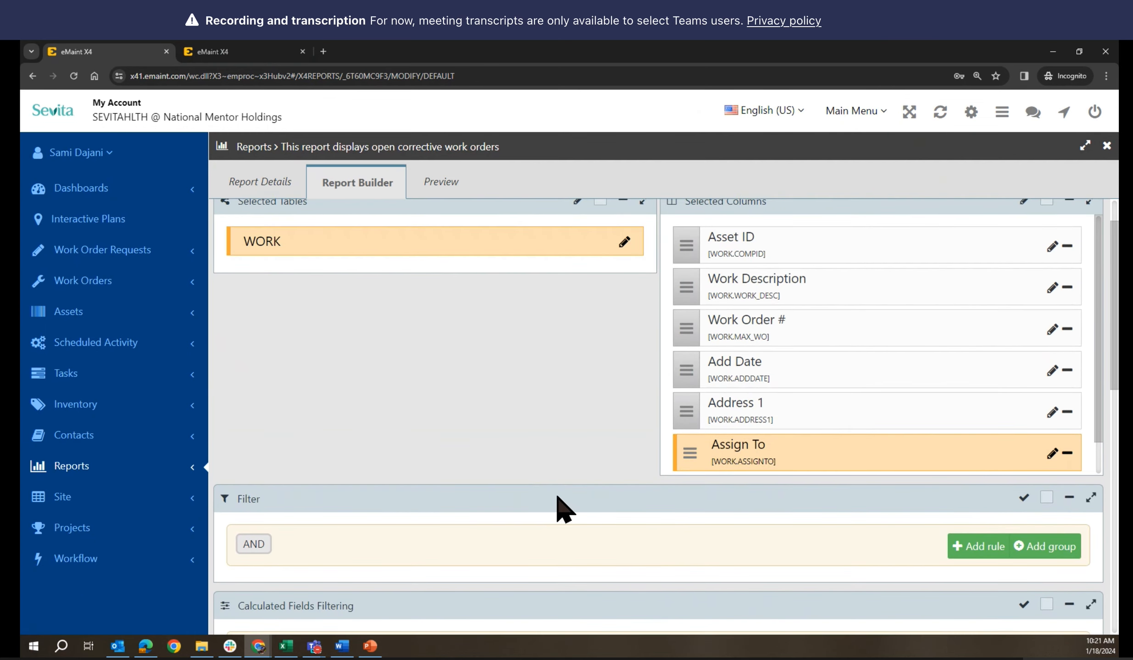
pyautogui.scroll(-4, 563, 508)
pyautogui.scroll(5, 563, 508)
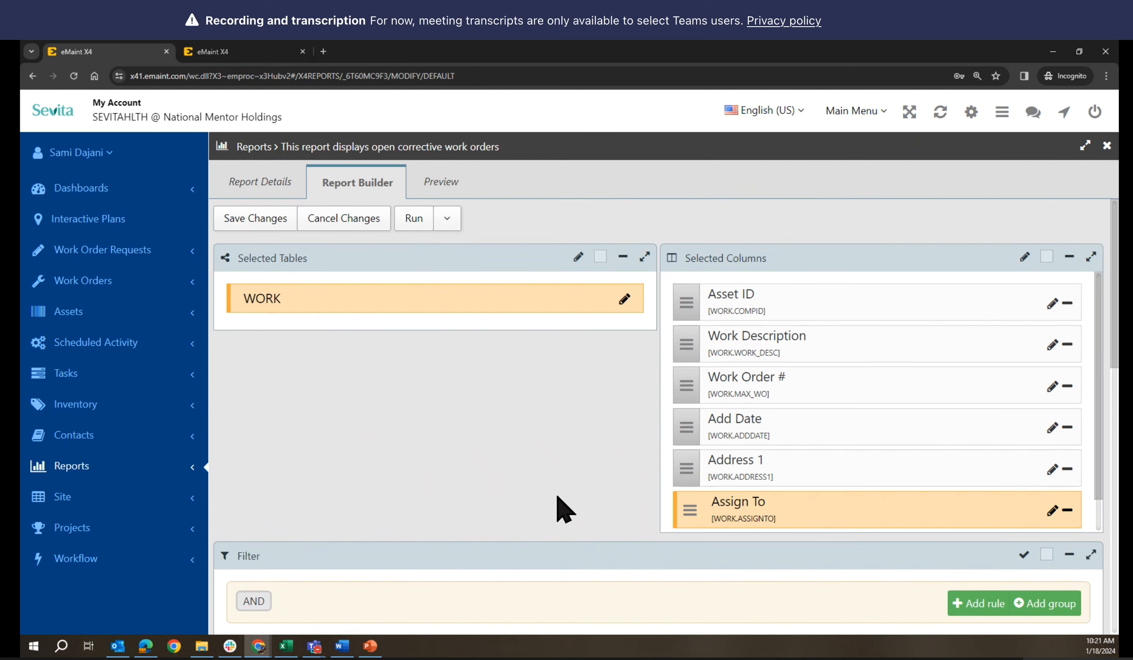
pyautogui.click(293, 186)
# Scroll through the report's details page to review its settings
pyautogui.scroll(-1, 597, 456)
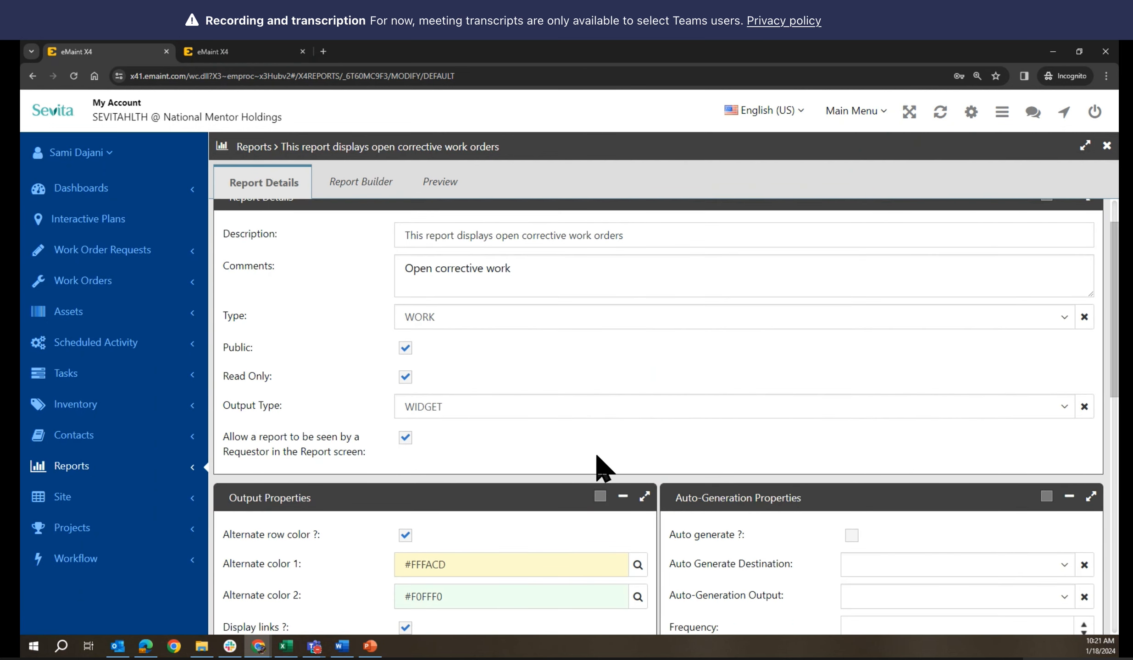
pyautogui.scroll(-5, 598, 485)
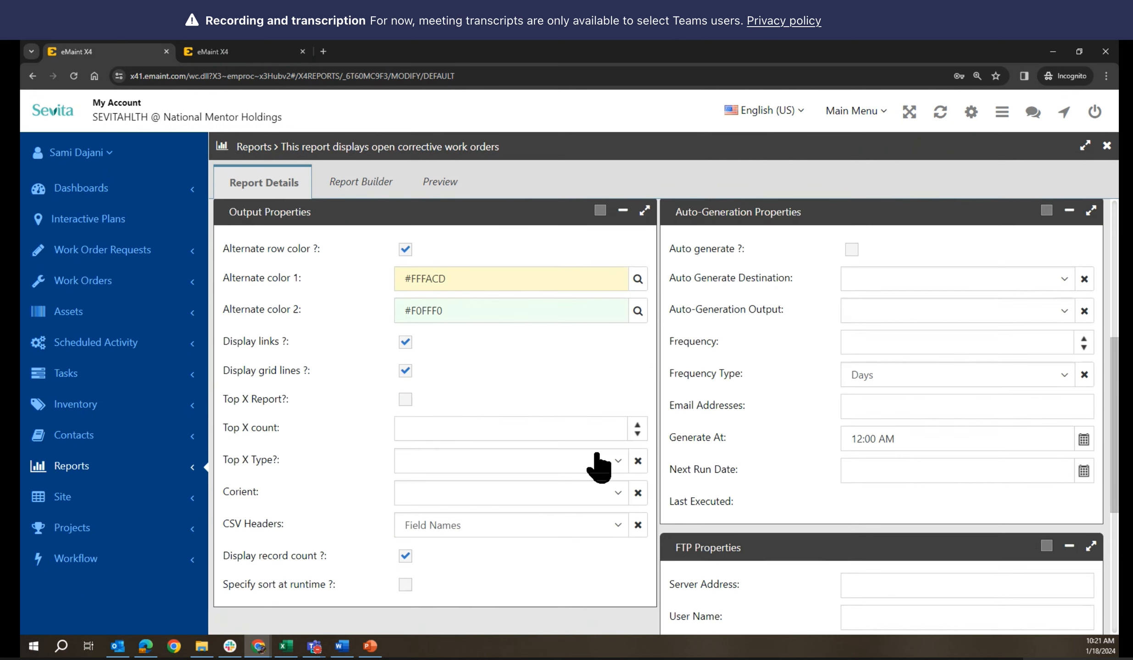
pyautogui.scroll(-3, 599, 466)
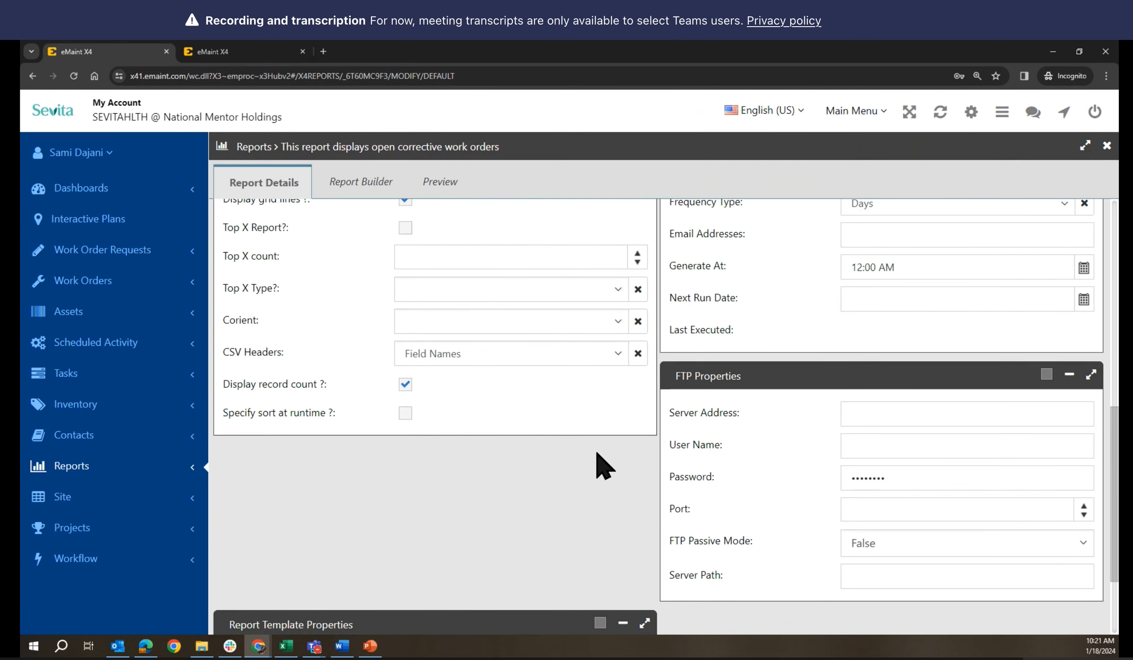
pyautogui.scroll(9, 596, 453)
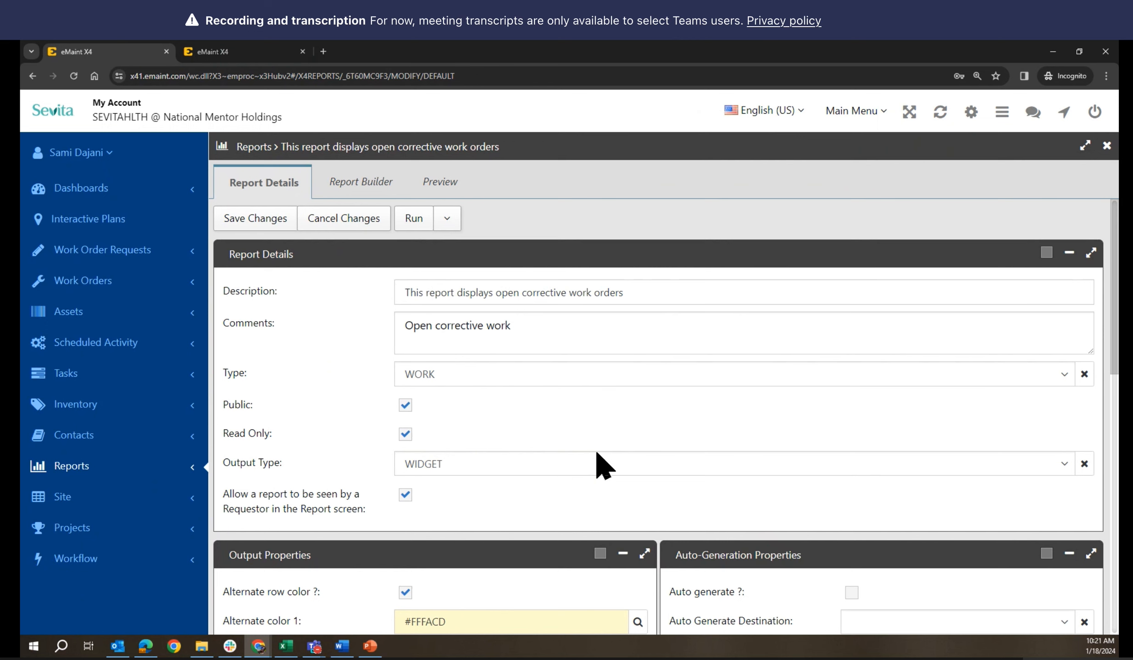
# Return to the columns setup, then switch to the tab listing work orders 101–105
pyautogui.click(357, 185)
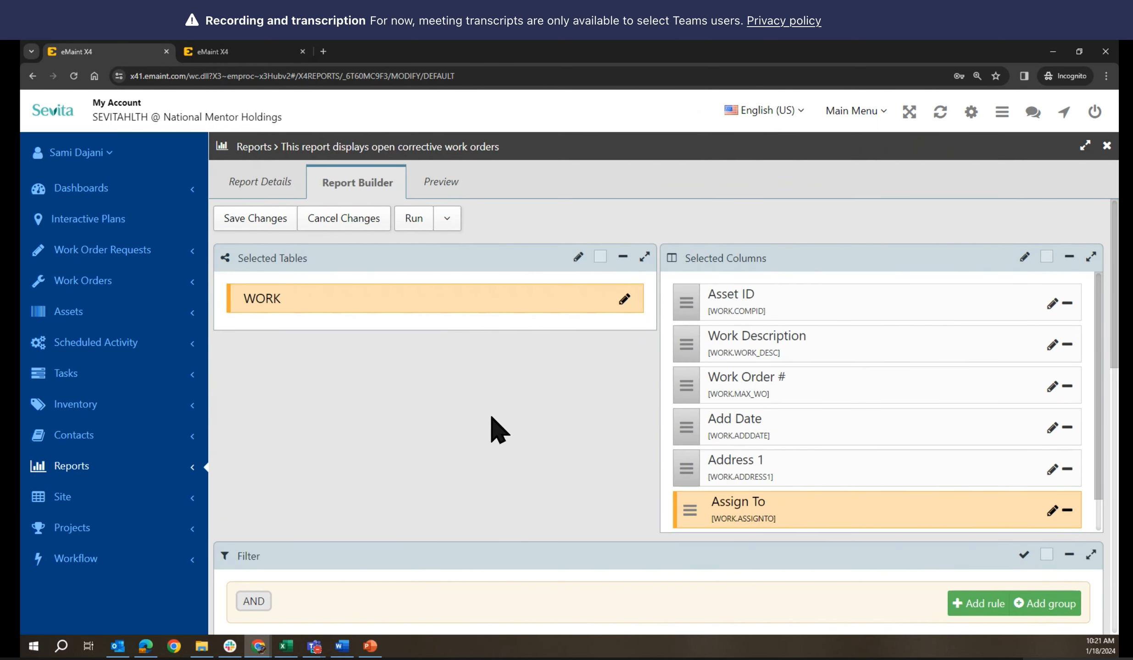
pyautogui.scroll(-3, 498, 429)
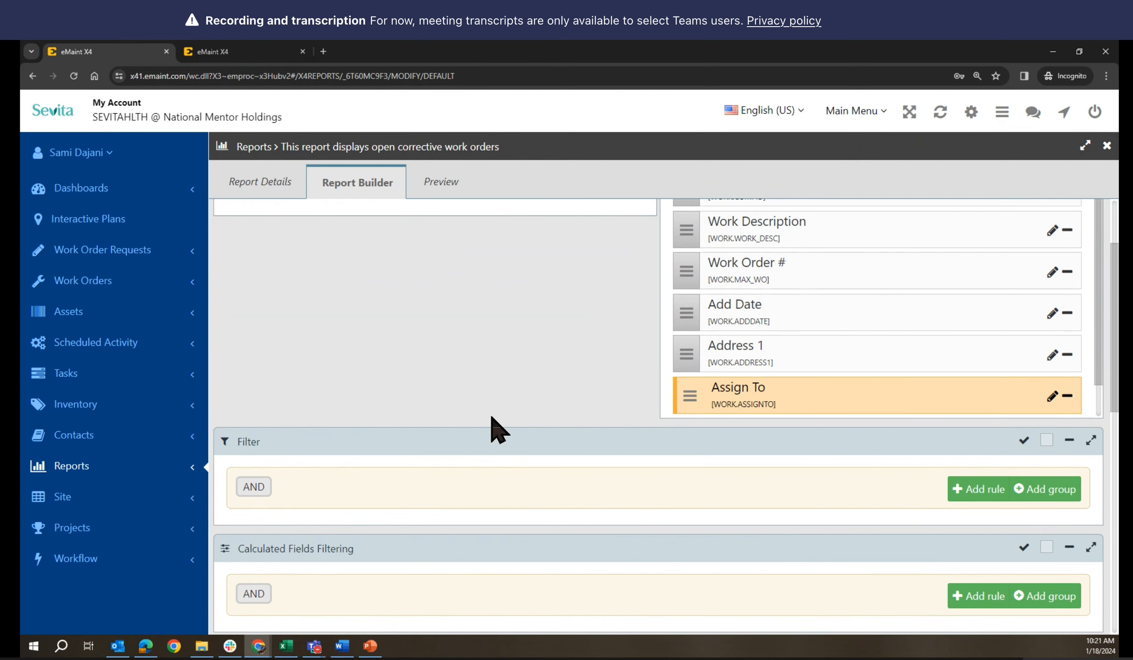
pyautogui.click(209, 50)
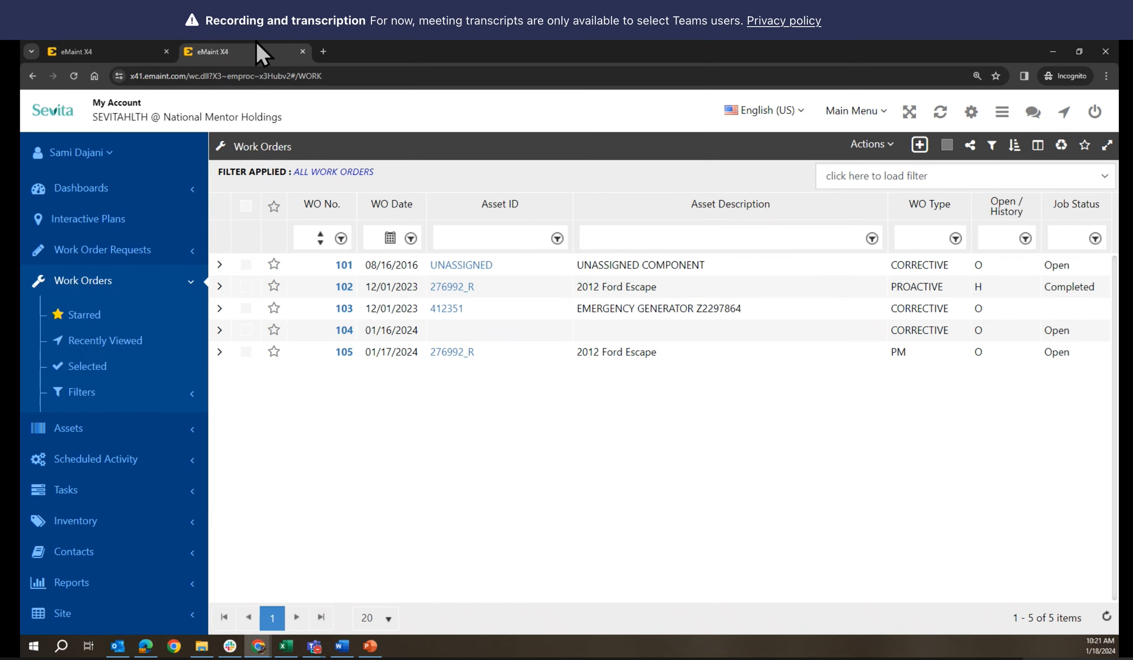
# In the first tab's report, add a filter rule: Open / History equals O
pyautogui.click(138, 53)
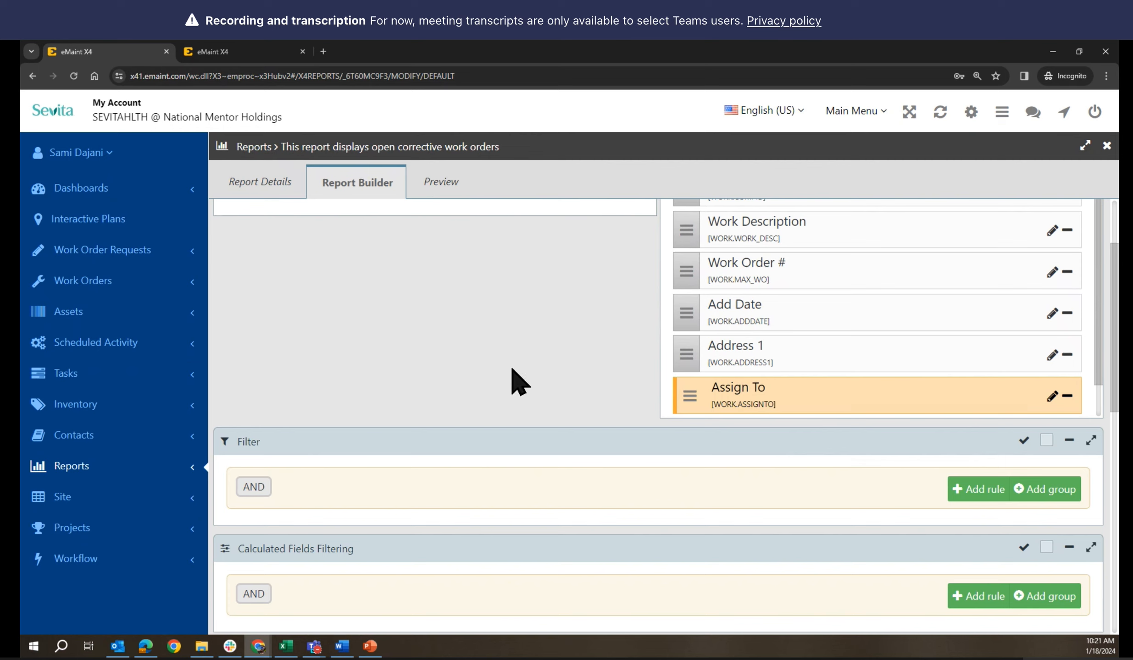
pyautogui.click(986, 498)
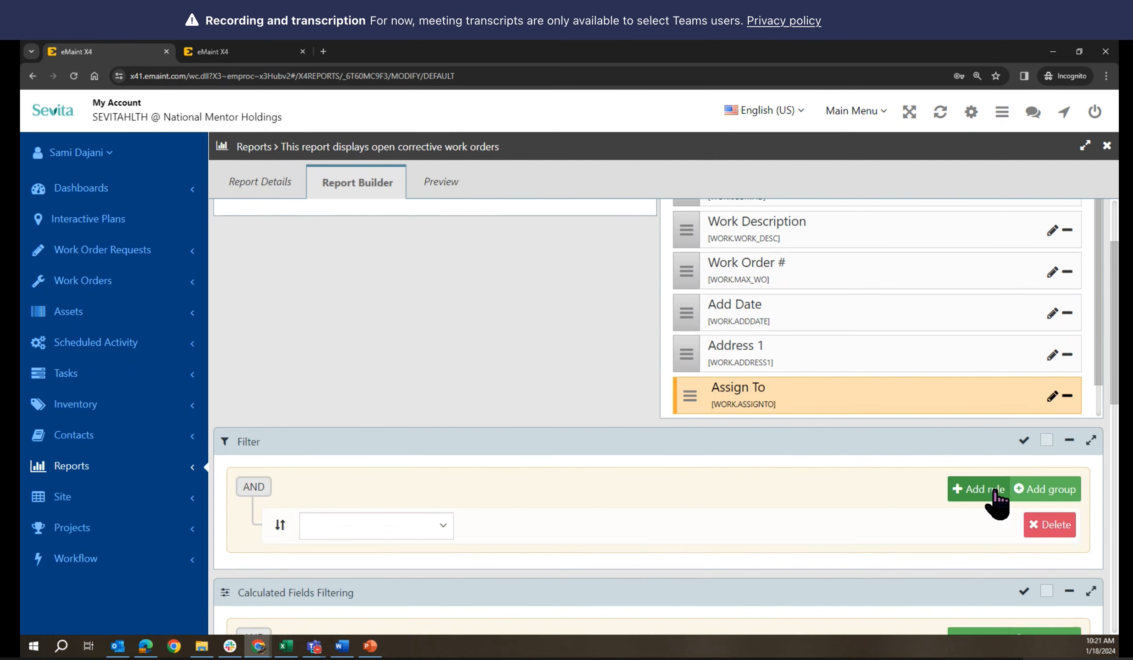
pyautogui.click(440, 527)
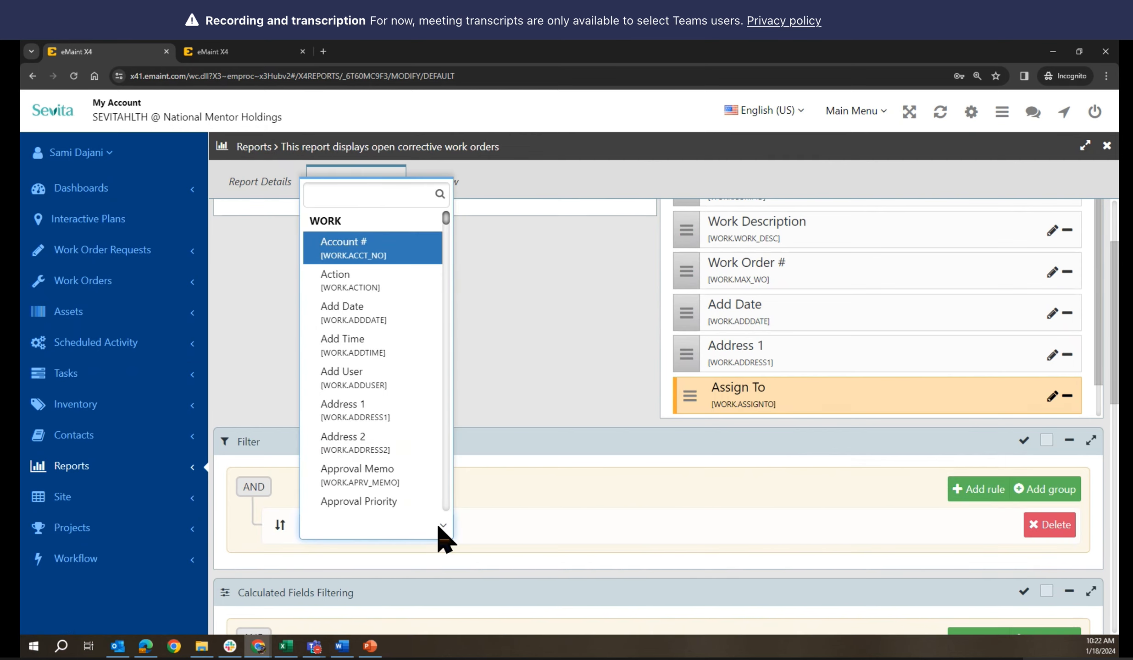
pyautogui.write('op')
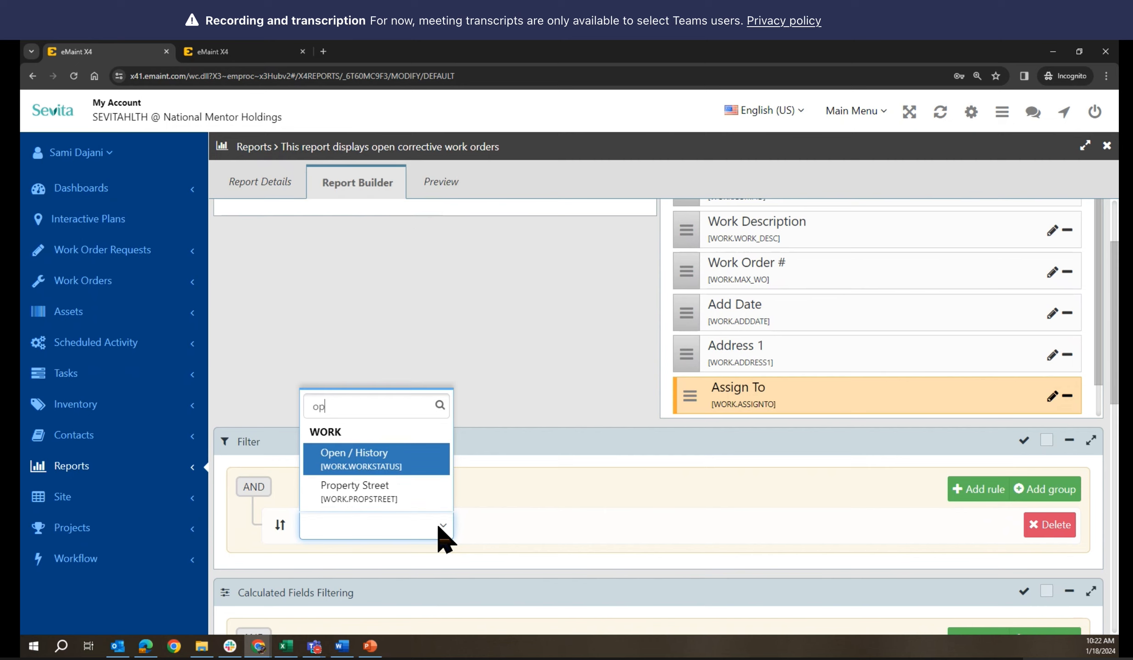
pyautogui.click(397, 457)
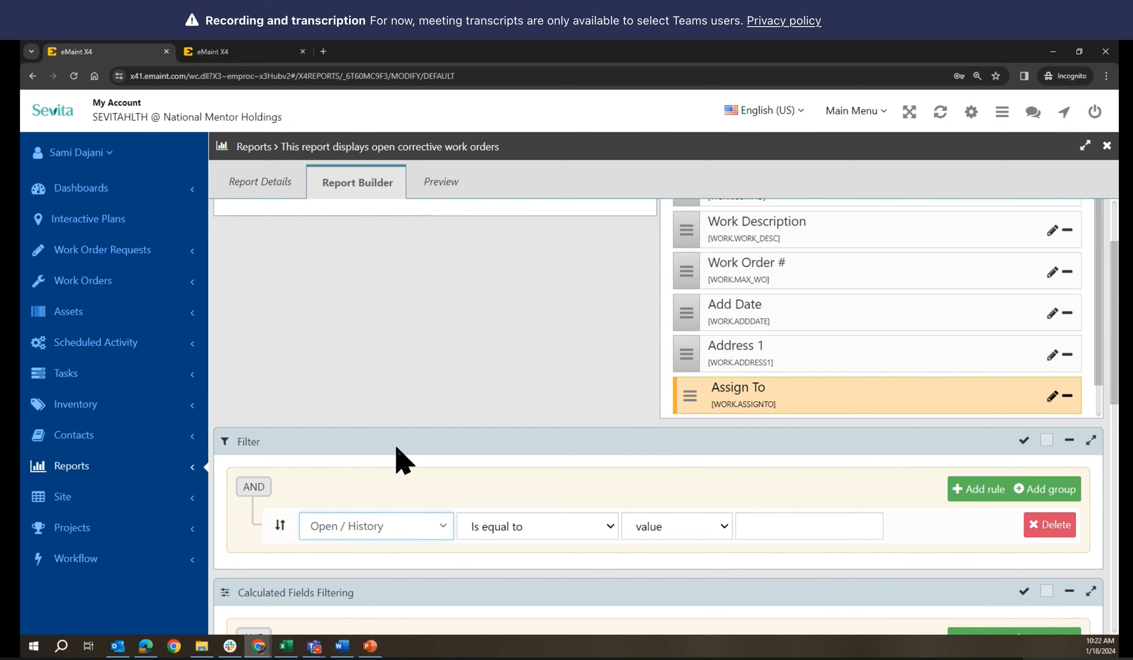
pyautogui.click(798, 527)
pyautogui.write('O')
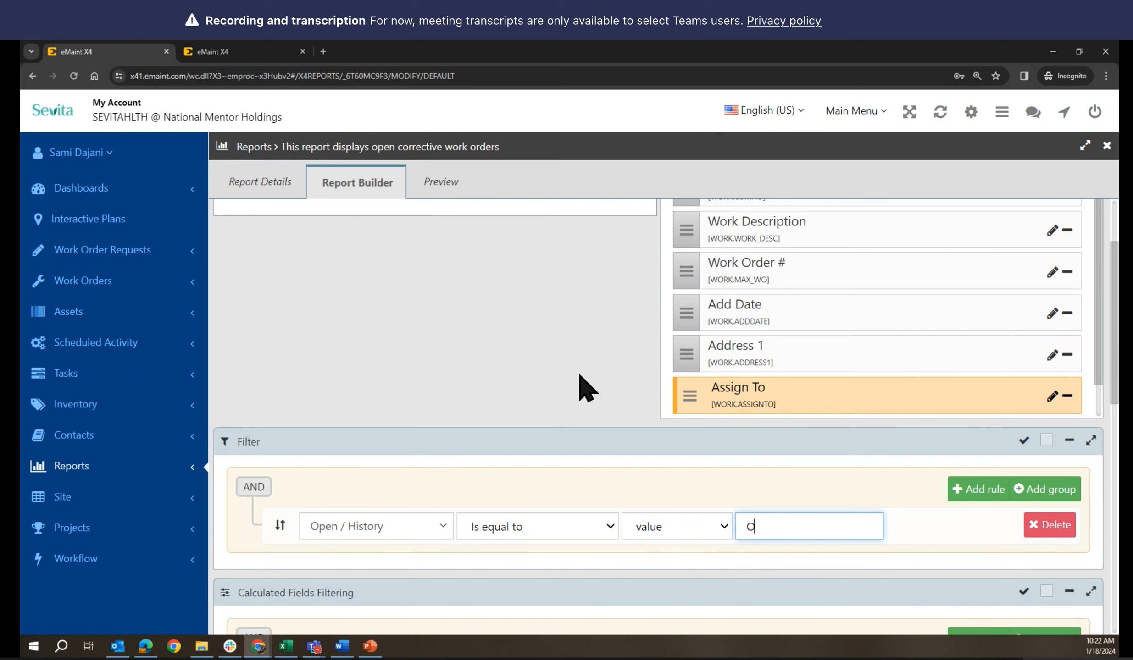
pyautogui.scroll(3, 587, 388)
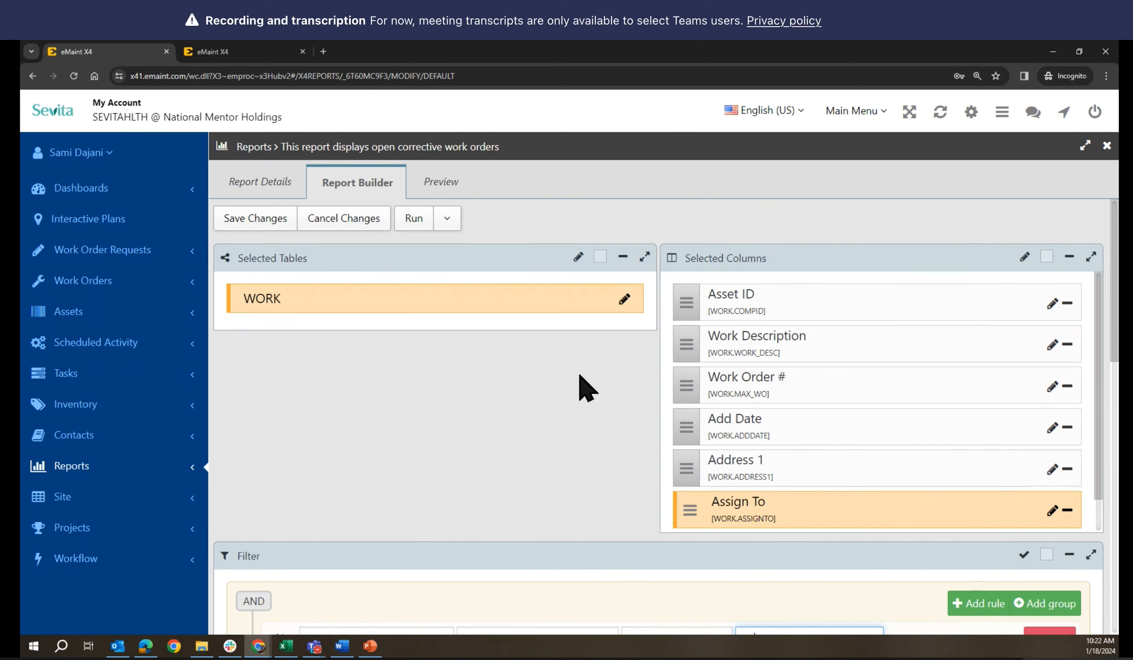
pyautogui.scroll(-3, 586, 387)
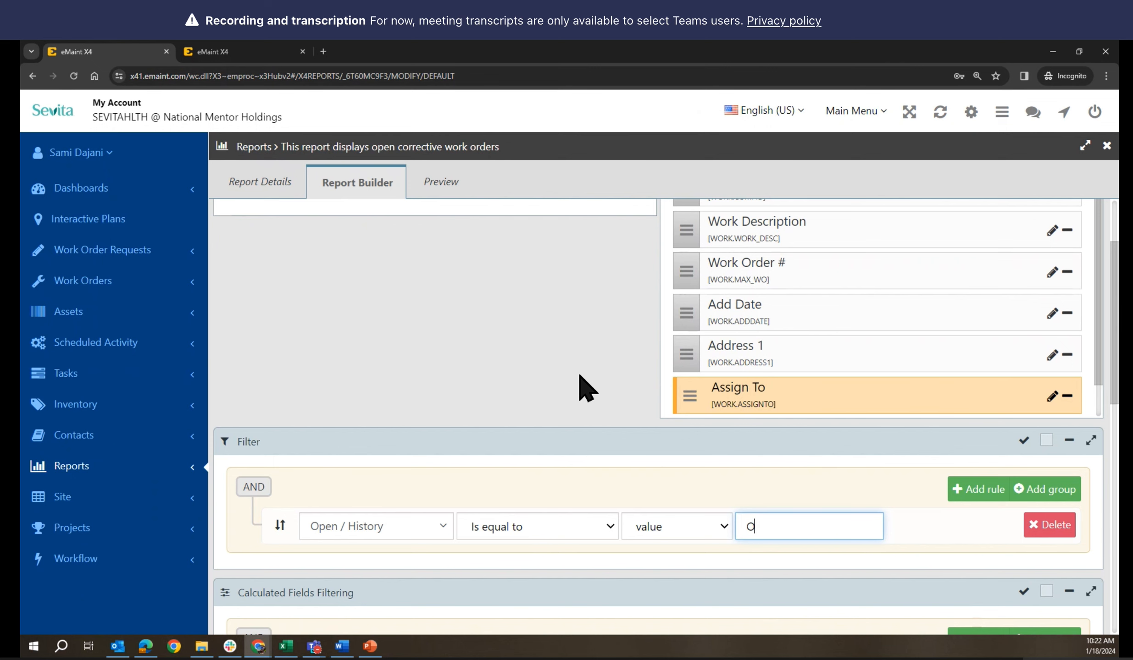
pyautogui.scroll(3, 582, 383)
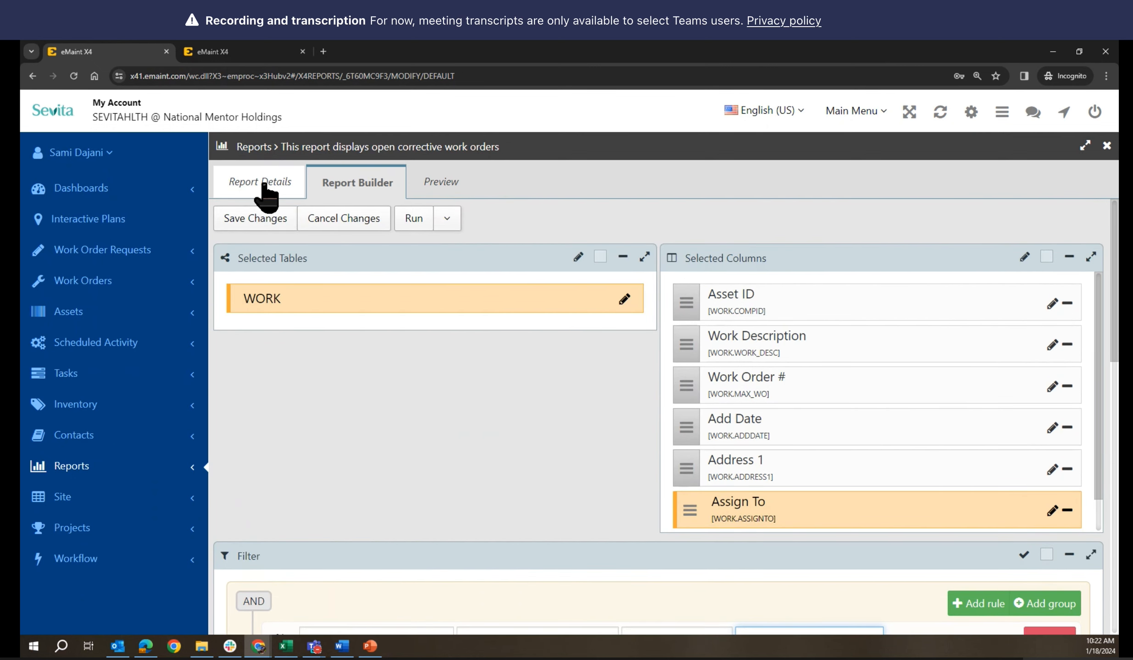
pyautogui.click(266, 185)
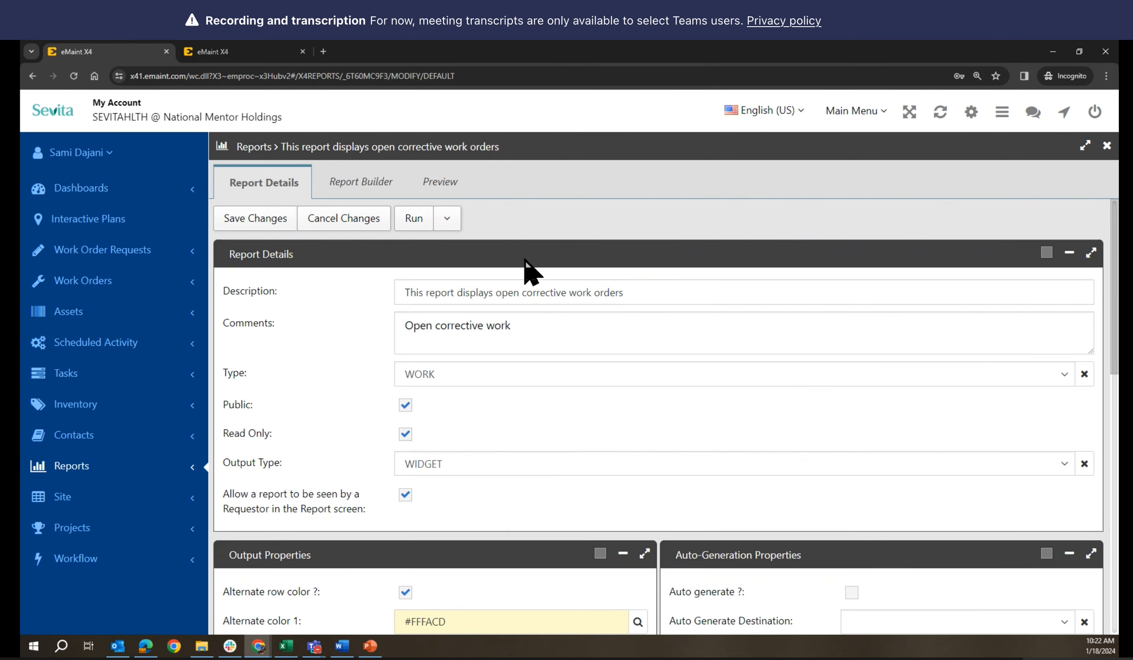
pyautogui.click(357, 182)
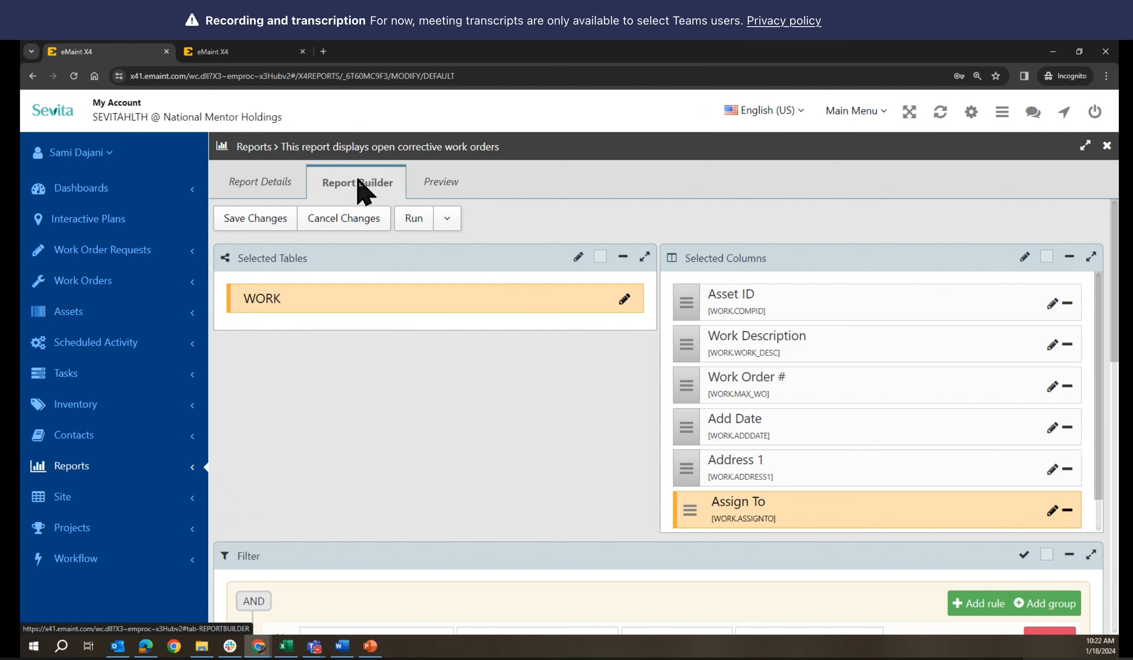
pyautogui.click(239, 47)
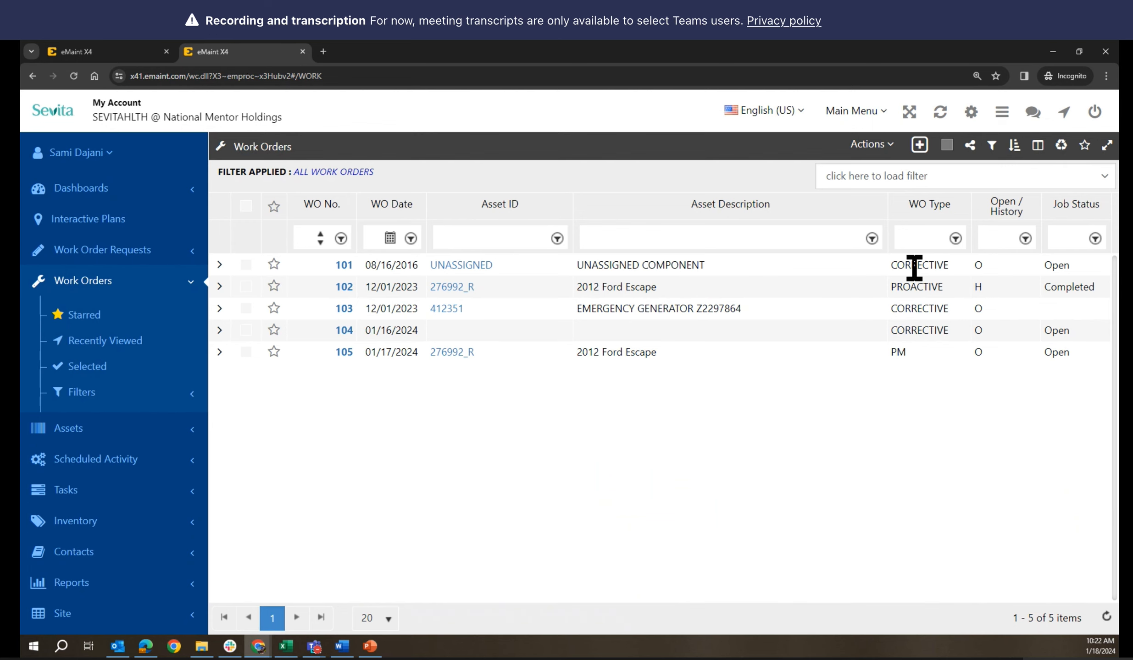
pyautogui.click(132, 54)
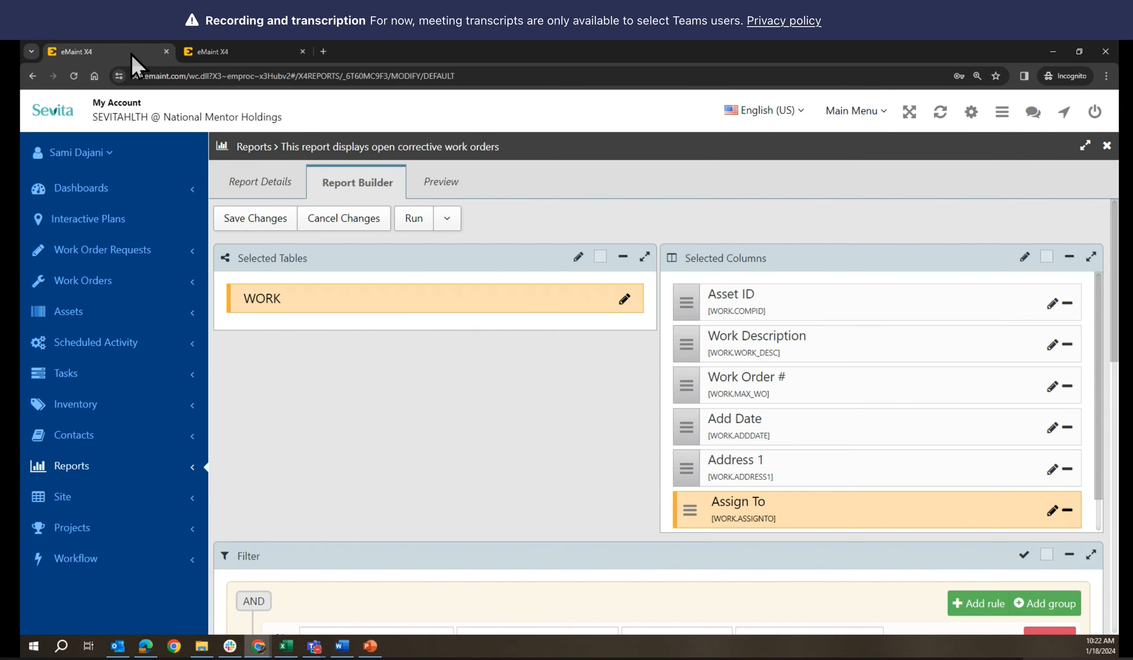
pyautogui.scroll(-4, 562, 435)
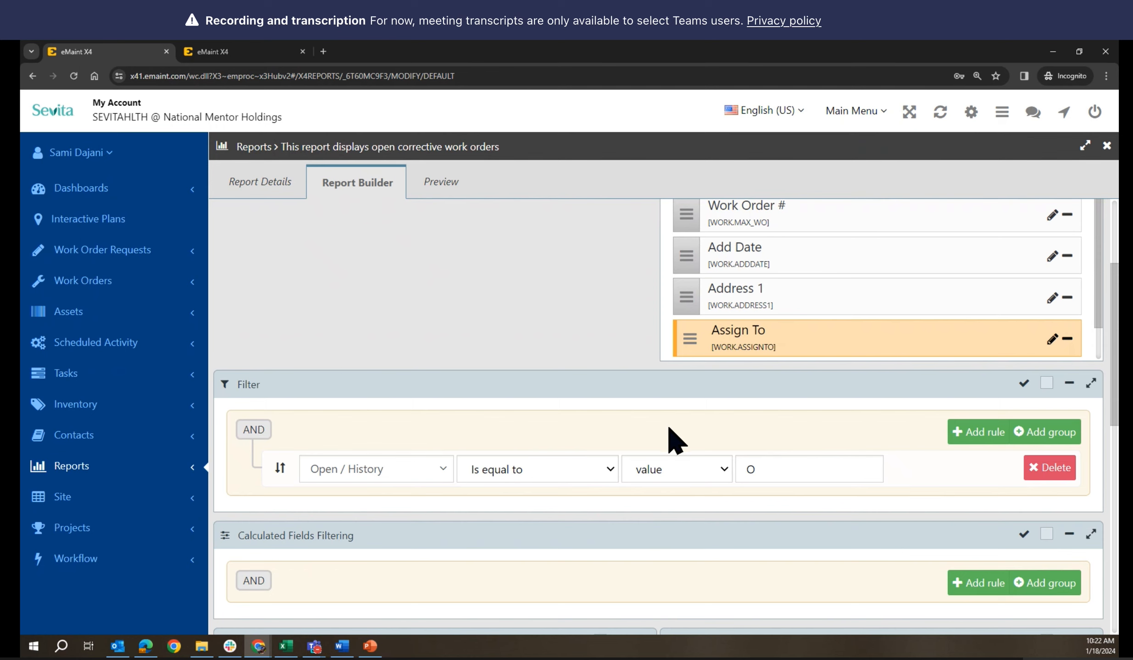
# Add a second filter rule: WO Type equals CORRECTIVE
pyautogui.click(977, 437)
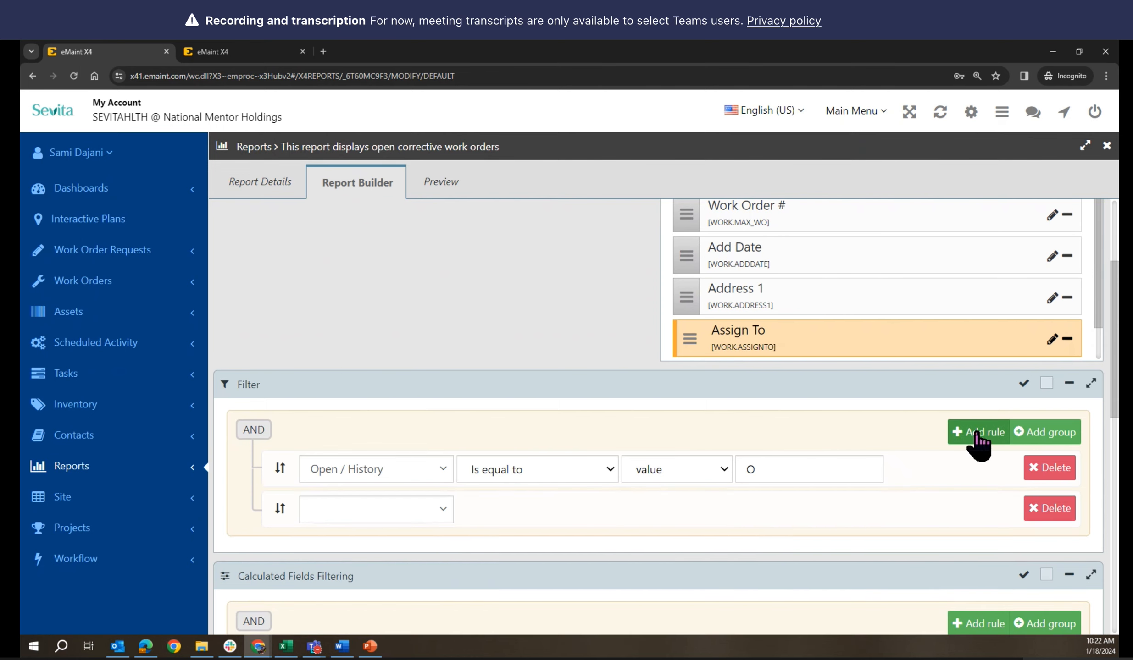
pyautogui.click(434, 510)
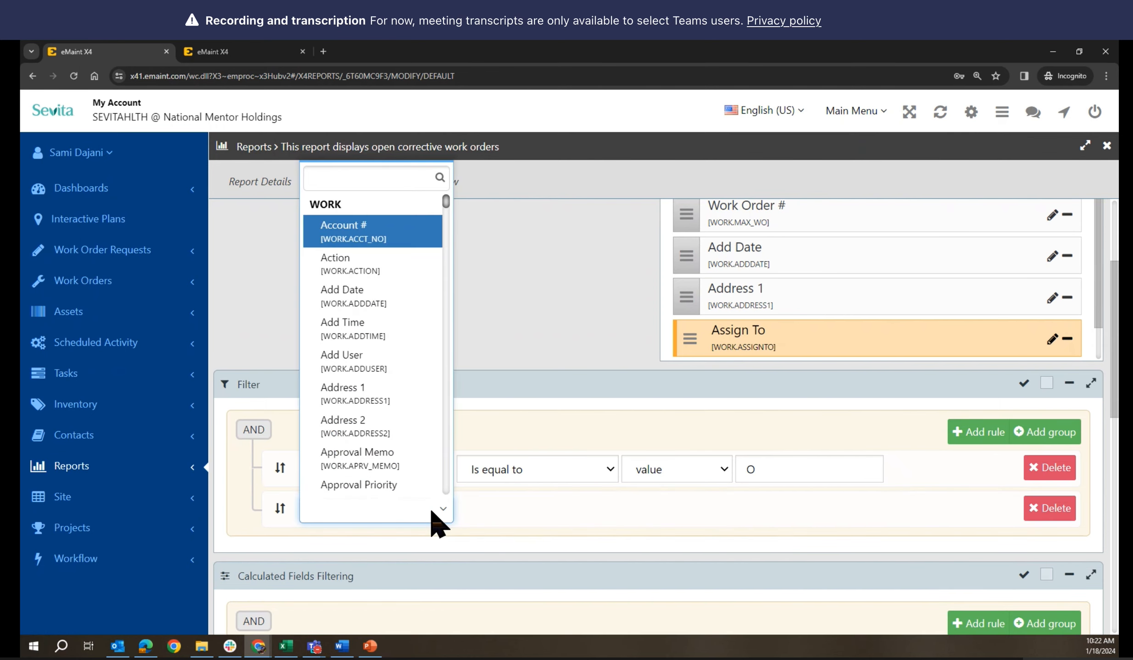
pyautogui.write('type')
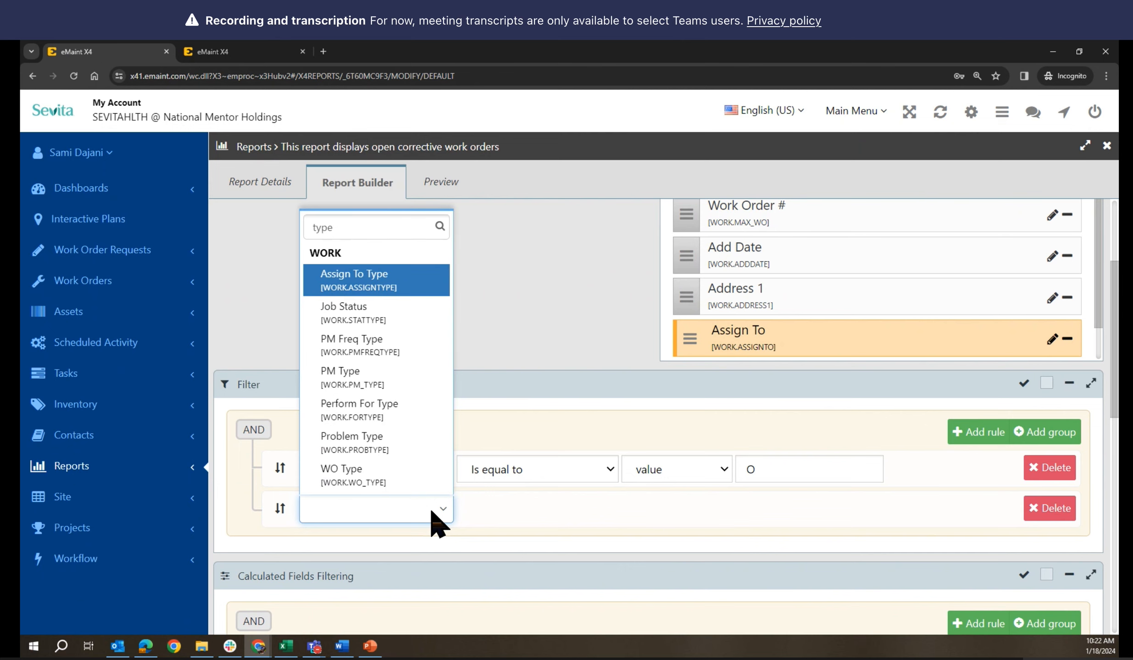
pyautogui.click(363, 474)
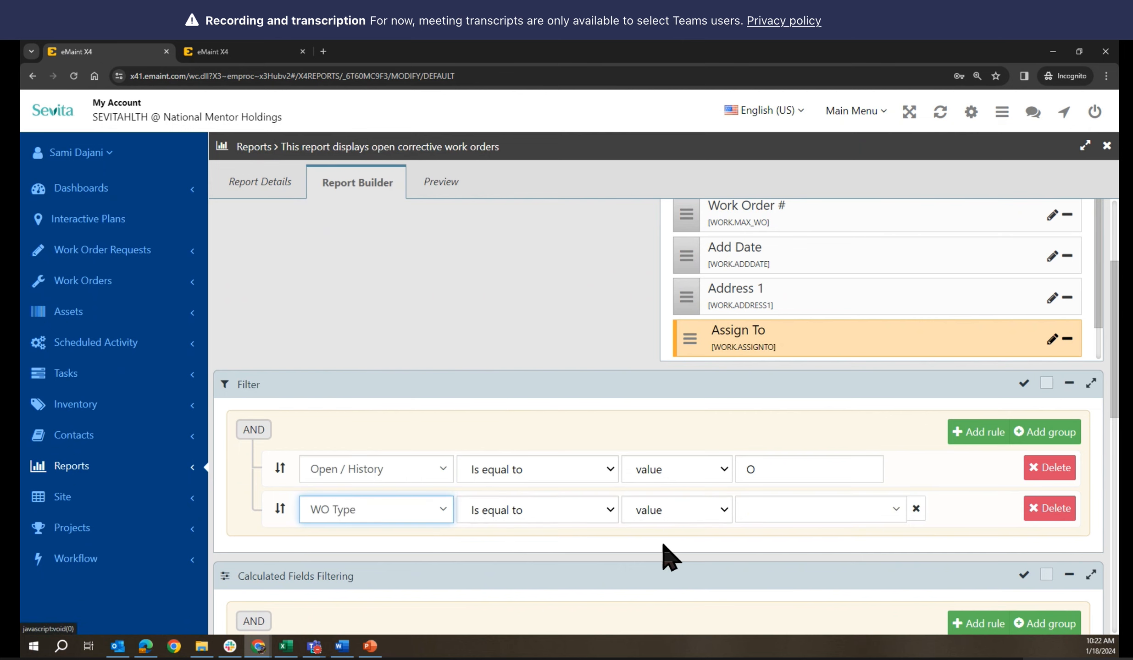
pyautogui.click(776, 513)
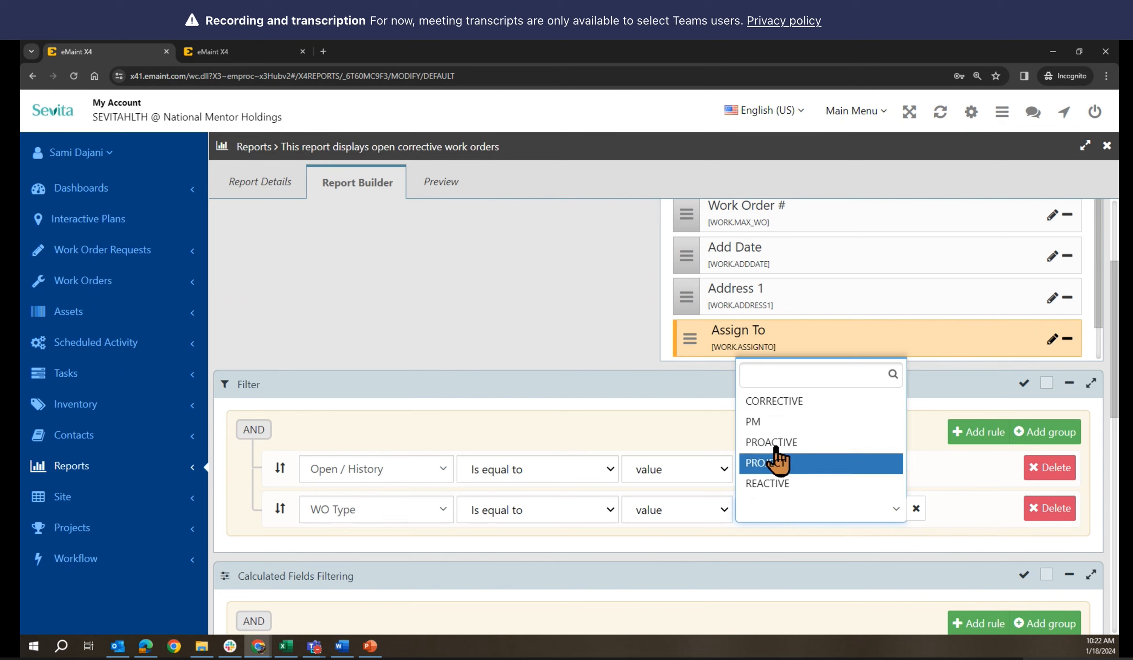
pyautogui.click(777, 403)
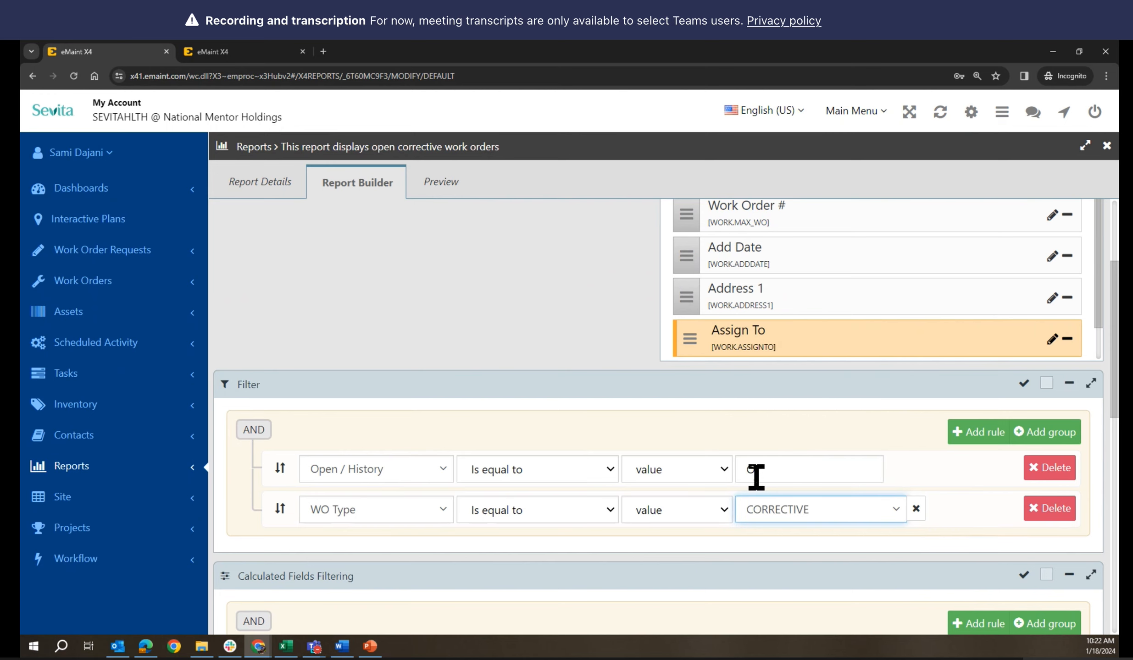
pyautogui.scroll(4, 759, 518)
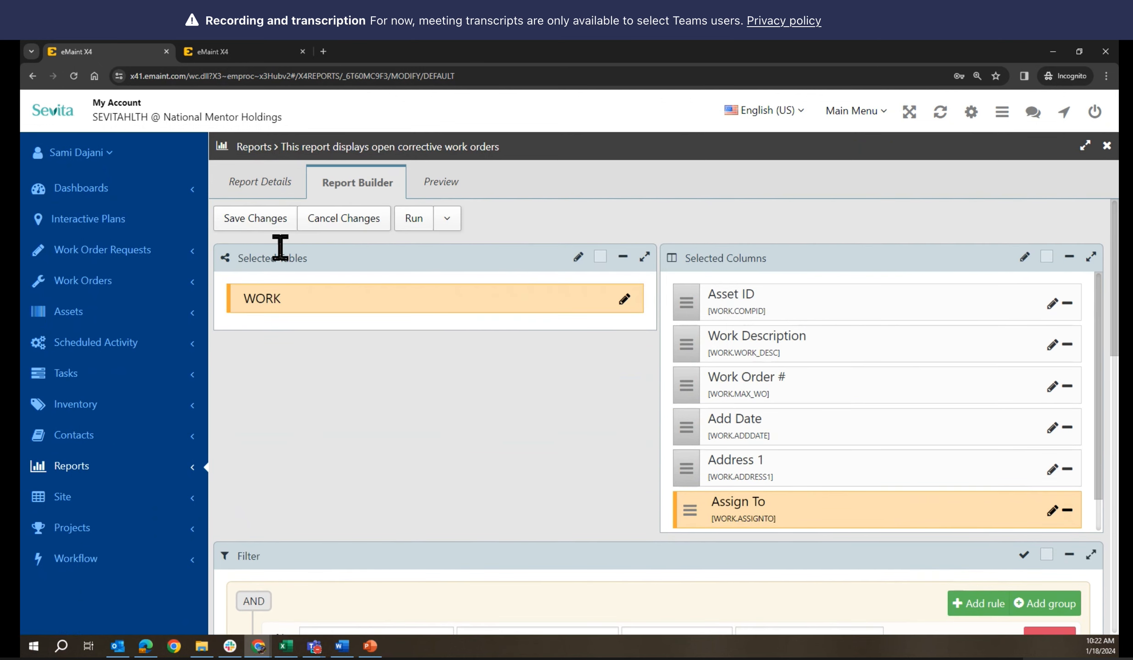
# Save the report's filter changes and run it as HTML
pyautogui.click(258, 223)
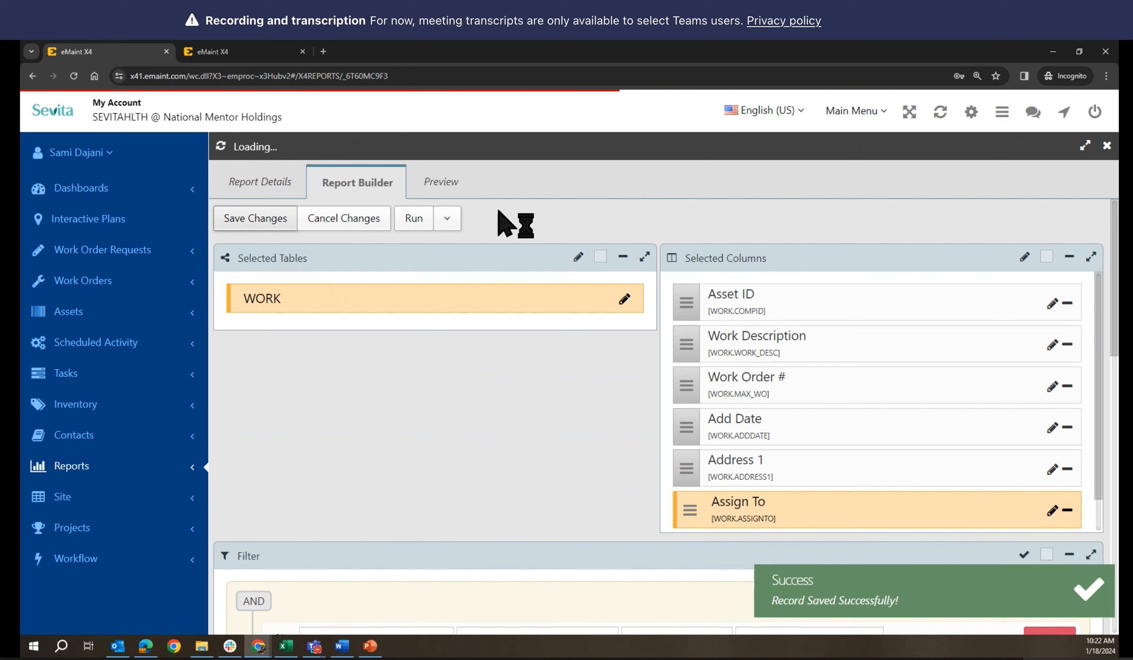
pyautogui.click(612, 222)
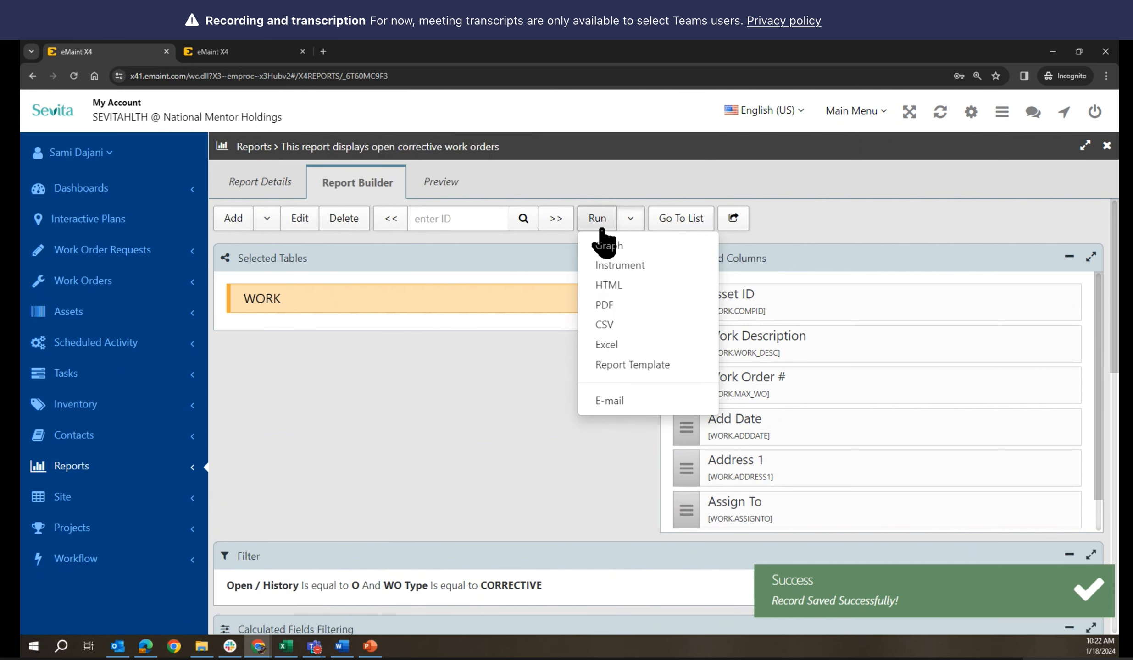
pyautogui.click(608, 285)
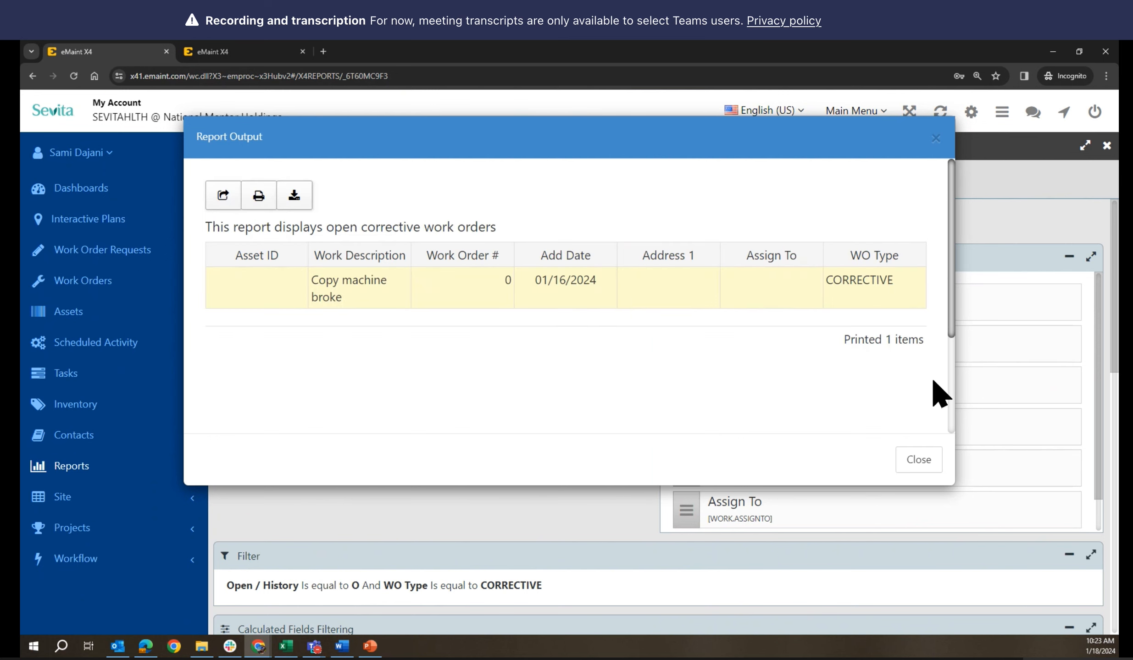
# Review the HTML output listing one corrective work order, then close it
pyautogui.scroll(-1, 895, 371)
pyautogui.scroll(-2, 899, 383)
pyautogui.scroll(3, 898, 379)
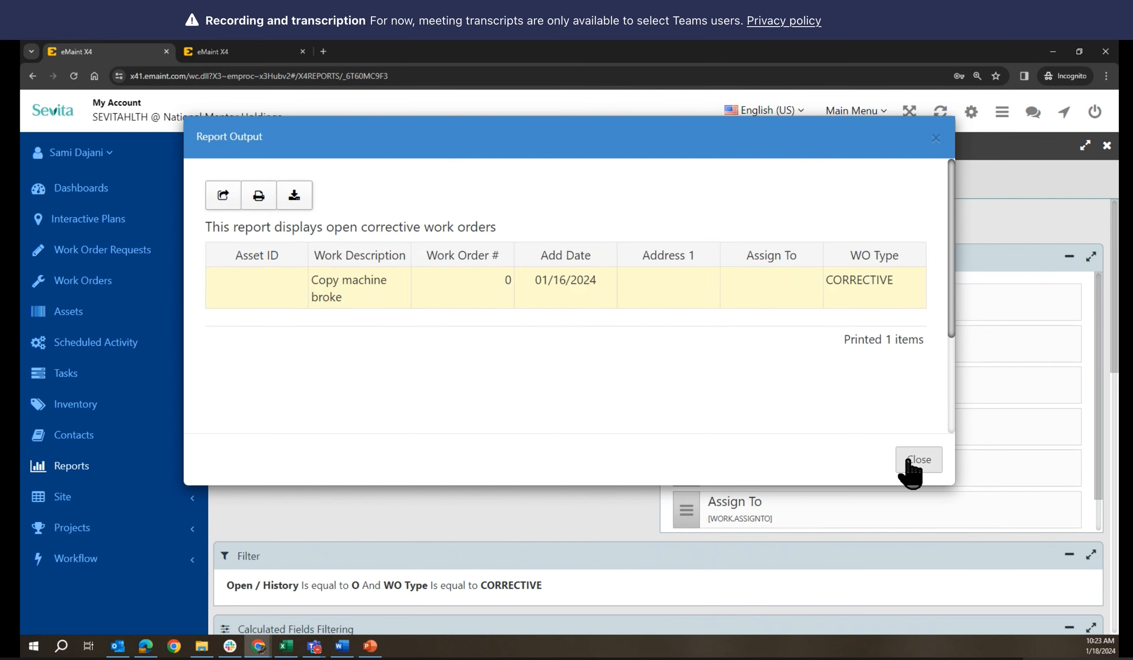
pyautogui.click(910, 461)
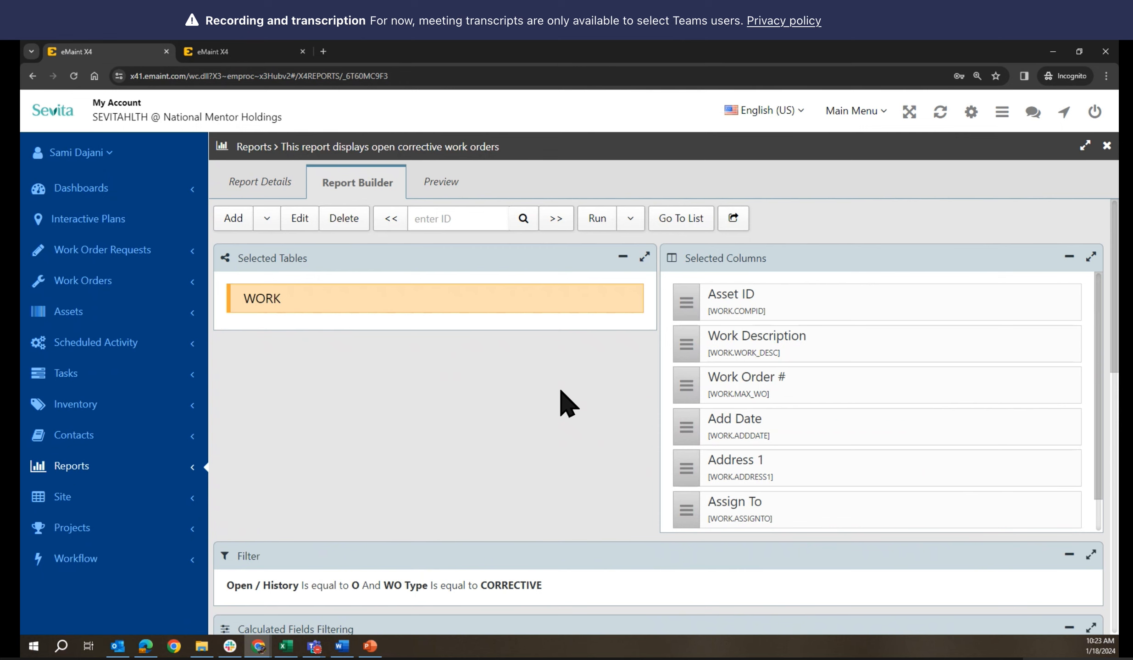
pyautogui.scroll(-3, 567, 404)
# Re-edit the report, review its details, then show the builder's WORK table and columns
pyautogui.scroll(3, 567, 403)
pyautogui.scroll(-1, 790, 405)
pyautogui.scroll(1, 797, 417)
pyautogui.click(301, 223)
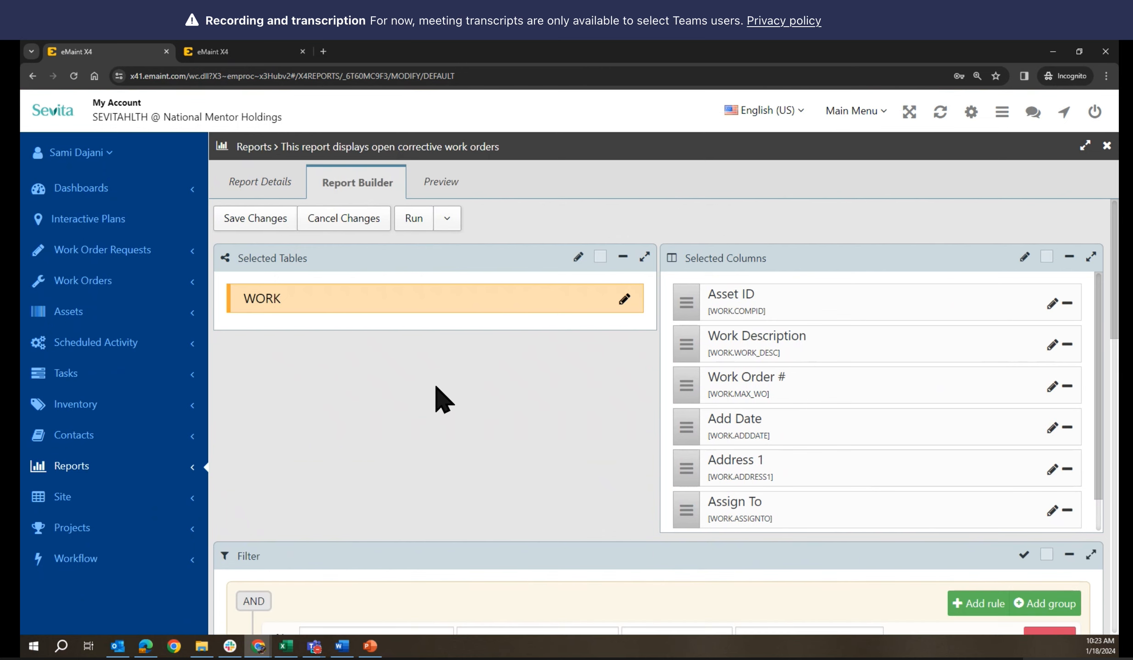
pyautogui.click(270, 184)
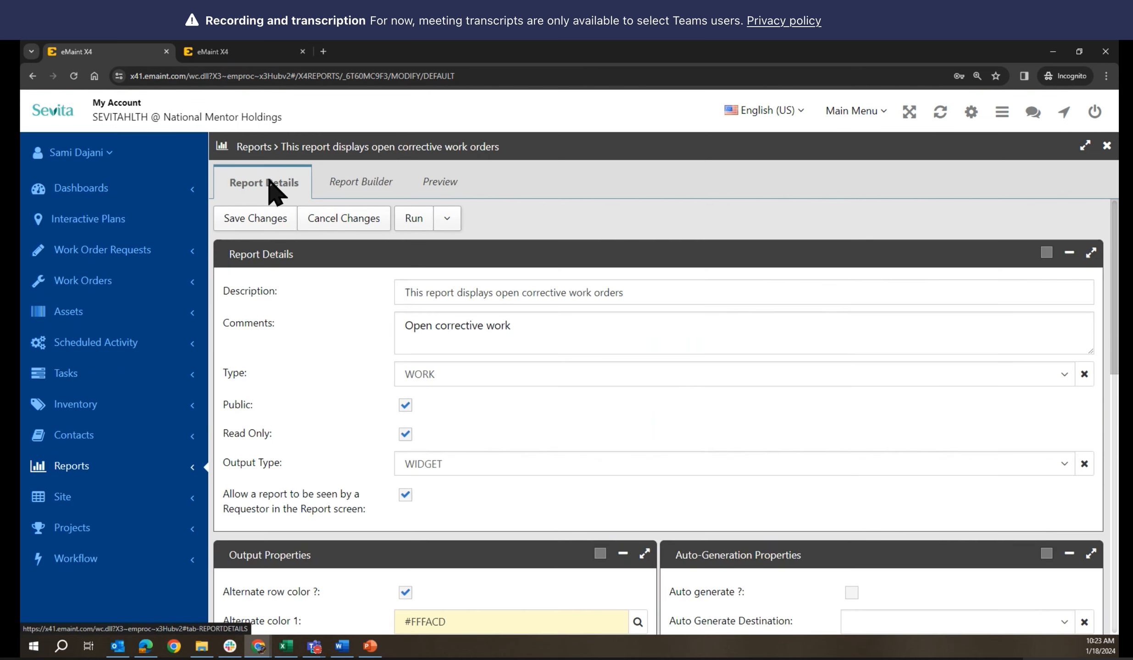
pyautogui.scroll(-10, 531, 433)
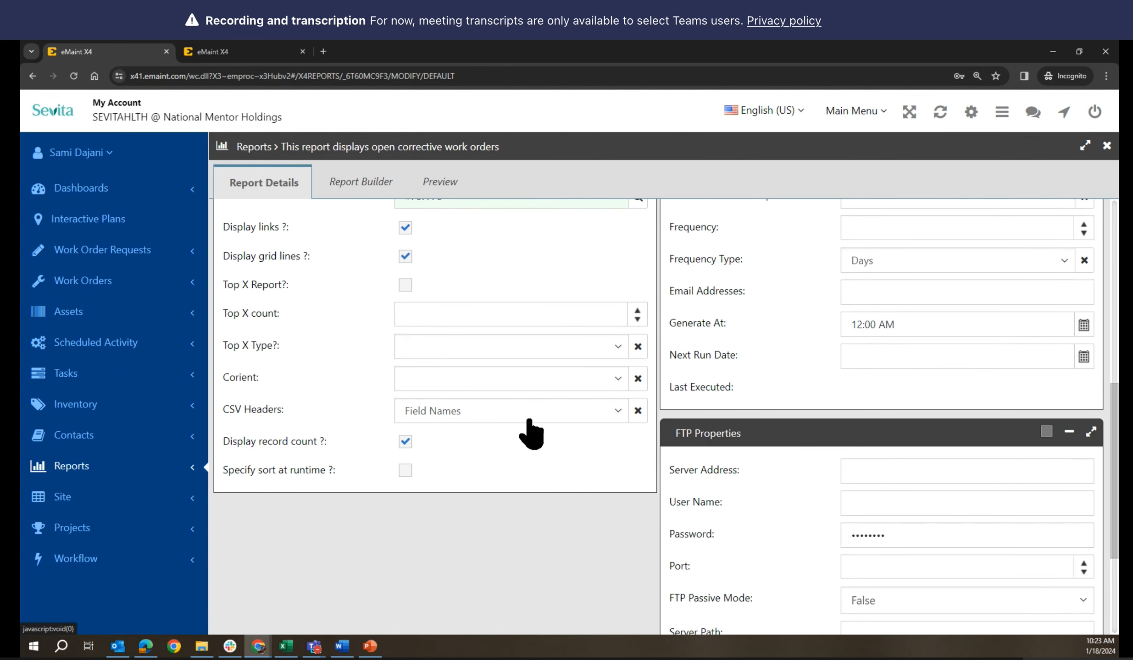
pyautogui.scroll(10, 529, 421)
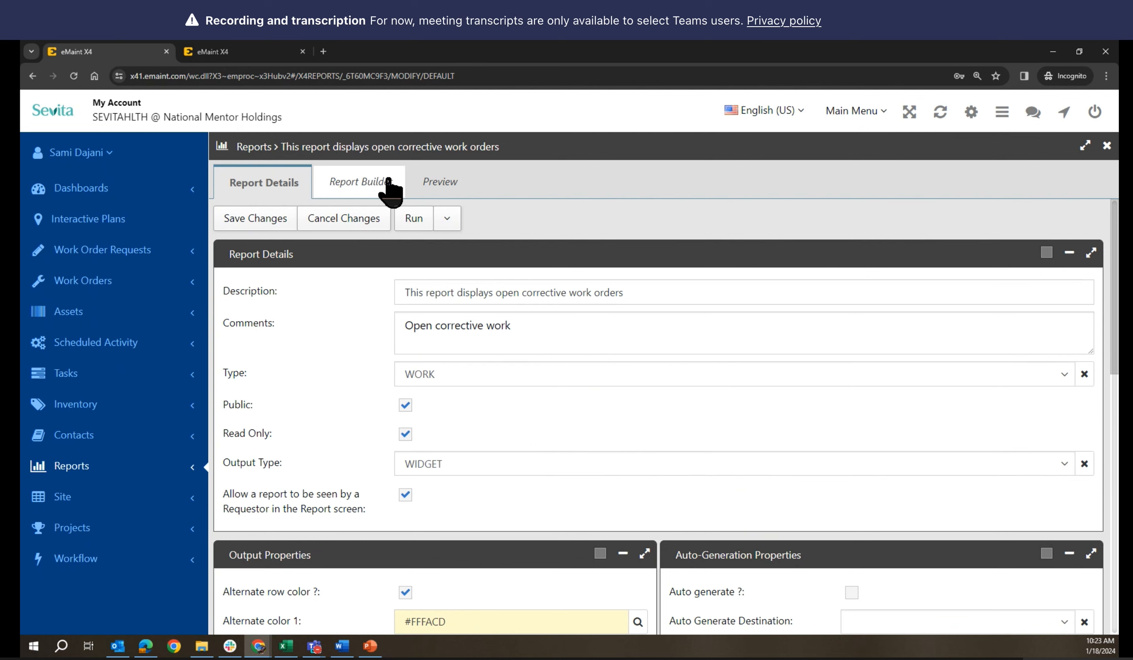
pyautogui.click(358, 184)
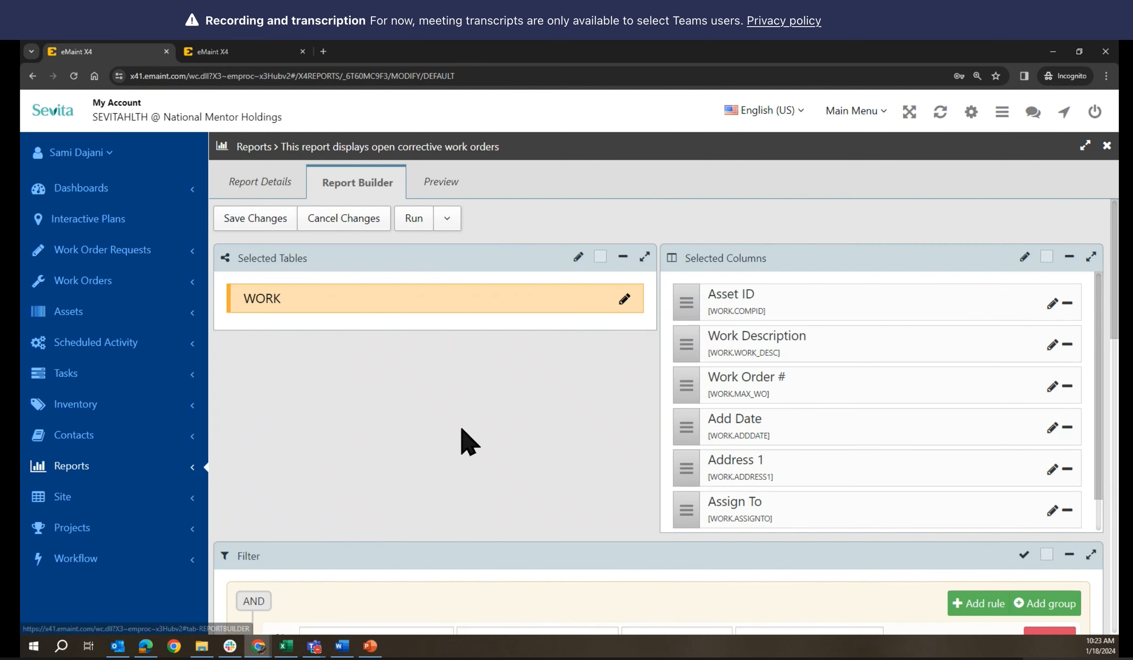
pyautogui.scroll(-4, 495, 436)
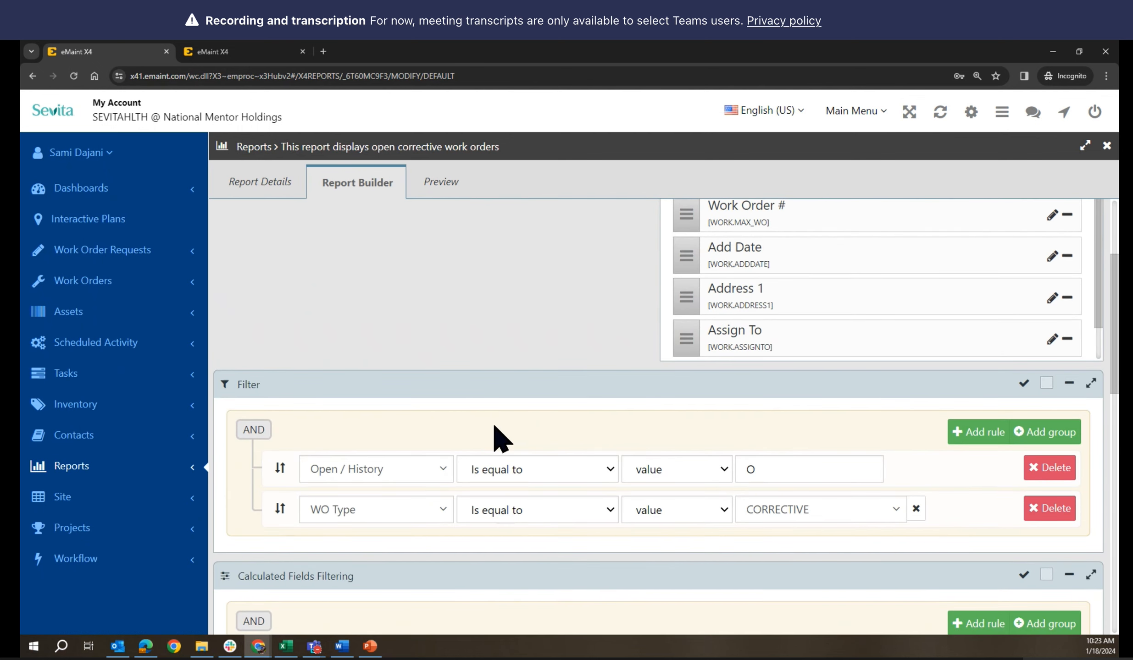
pyautogui.scroll(-5, 500, 438)
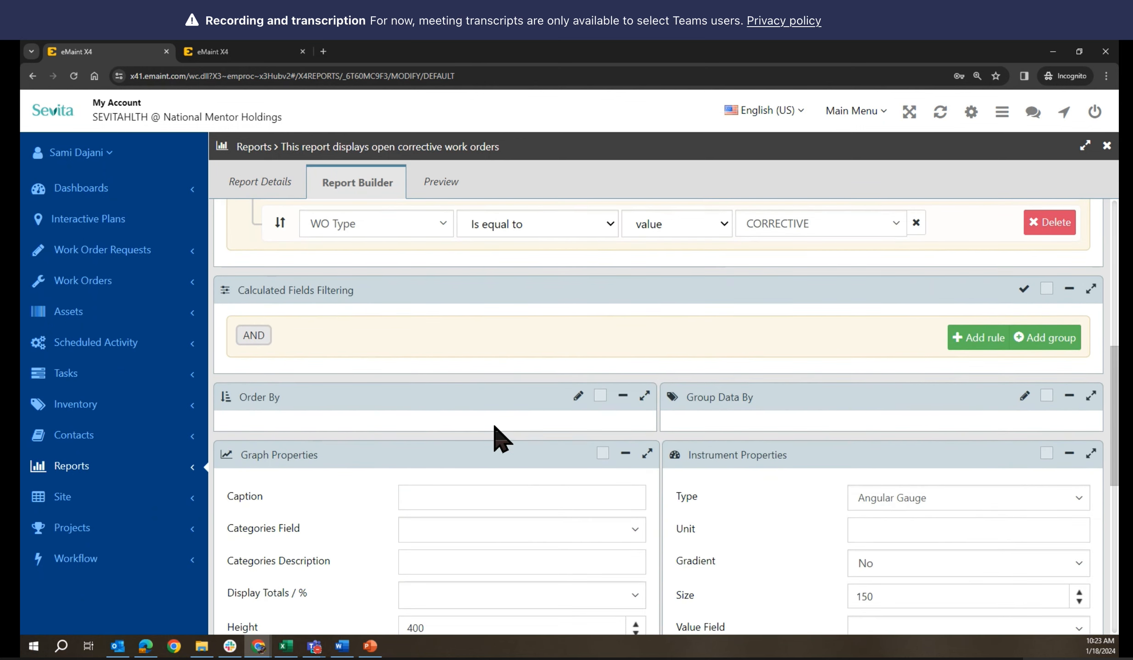
pyautogui.scroll(6, 500, 439)
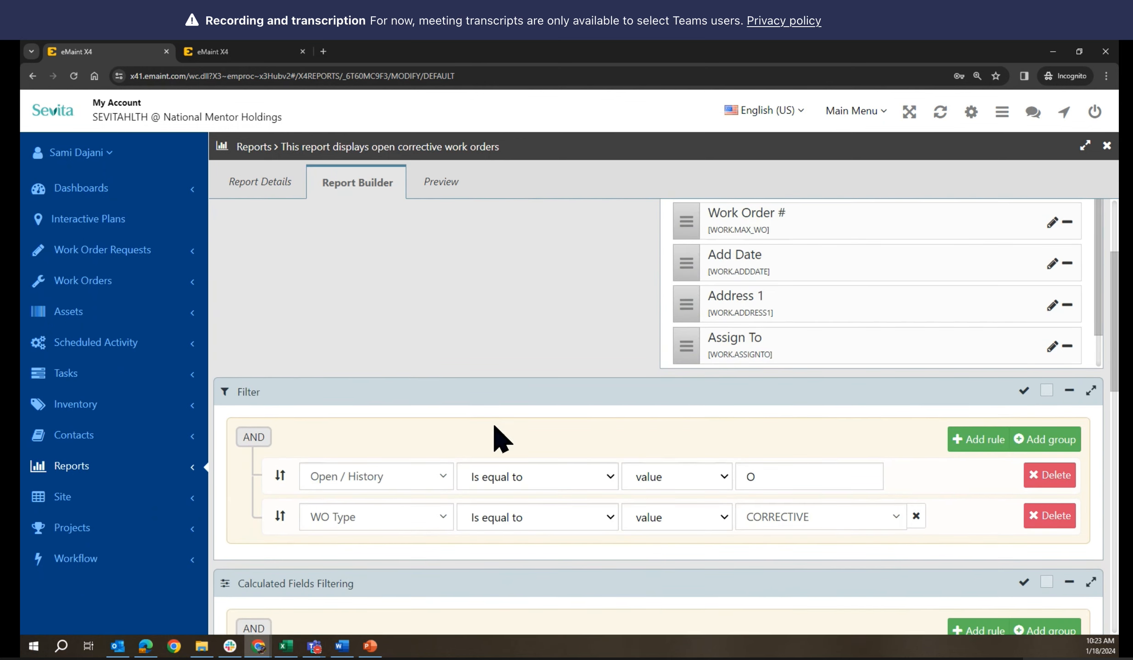
pyautogui.scroll(1, 501, 439)
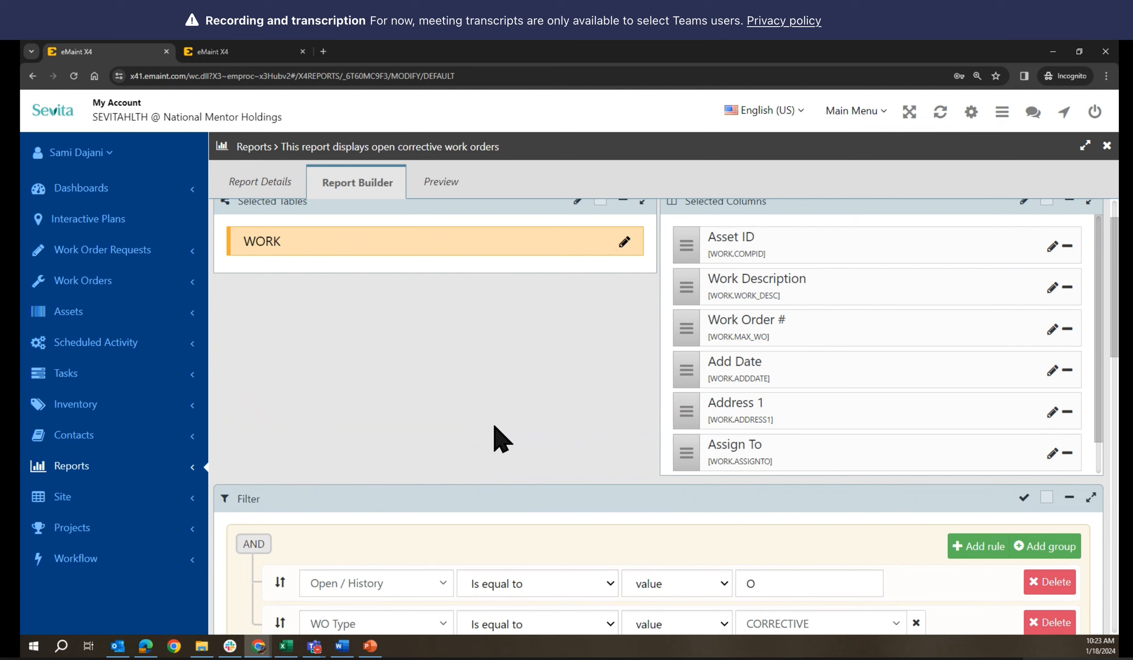
pyautogui.scroll(1, 501, 439)
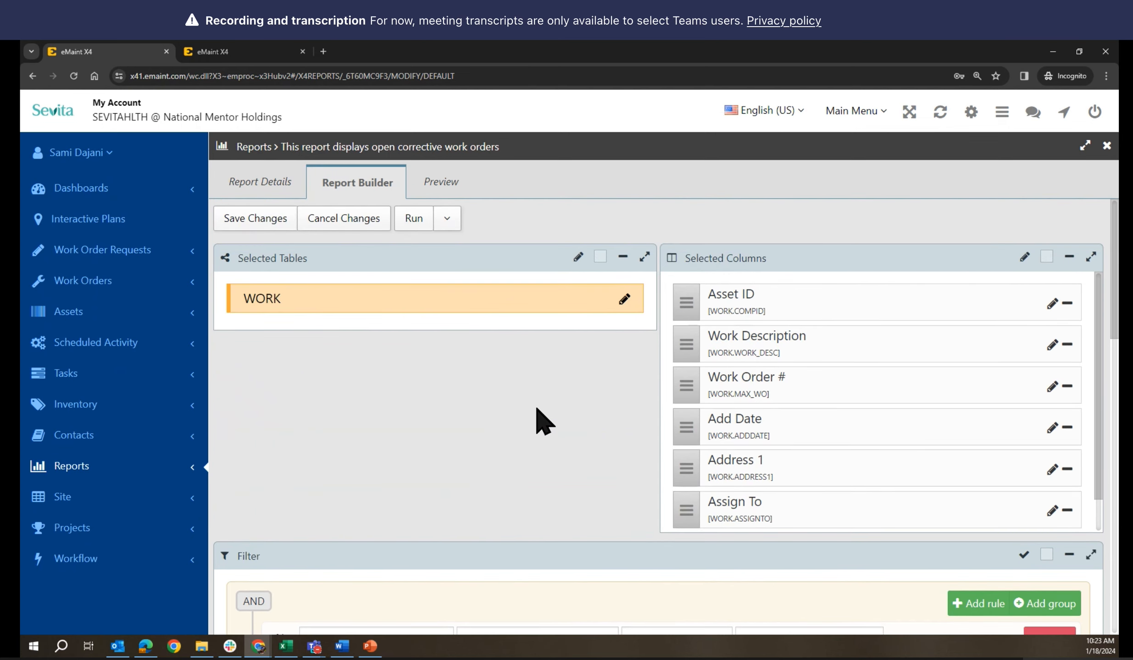
pyautogui.click(625, 300)
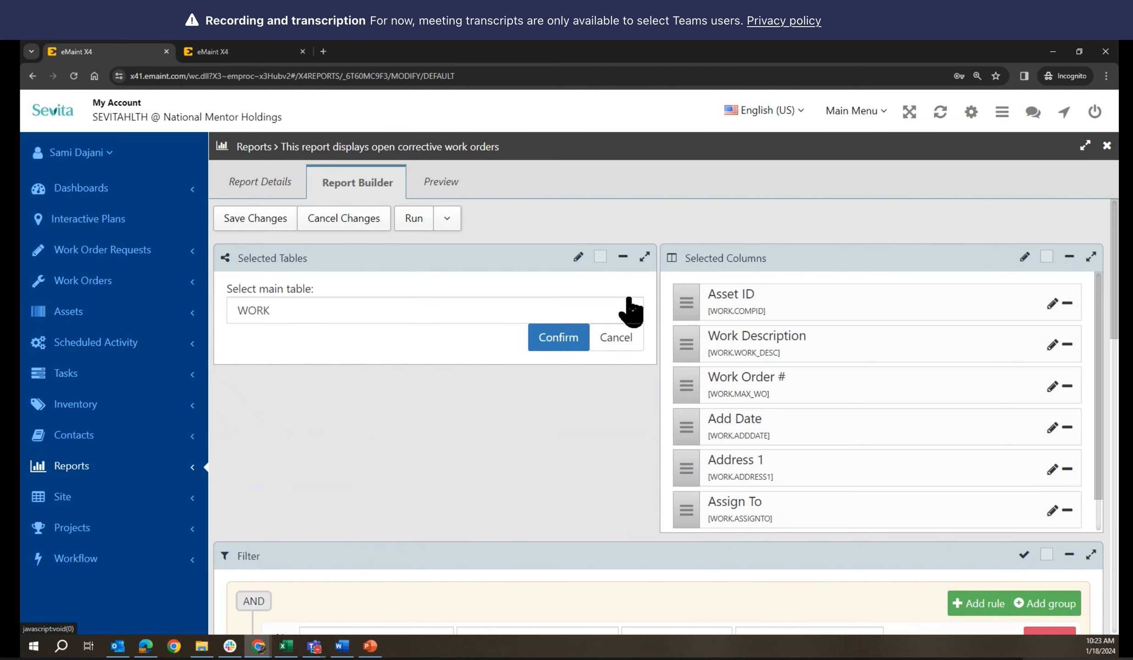
pyautogui.click(567, 342)
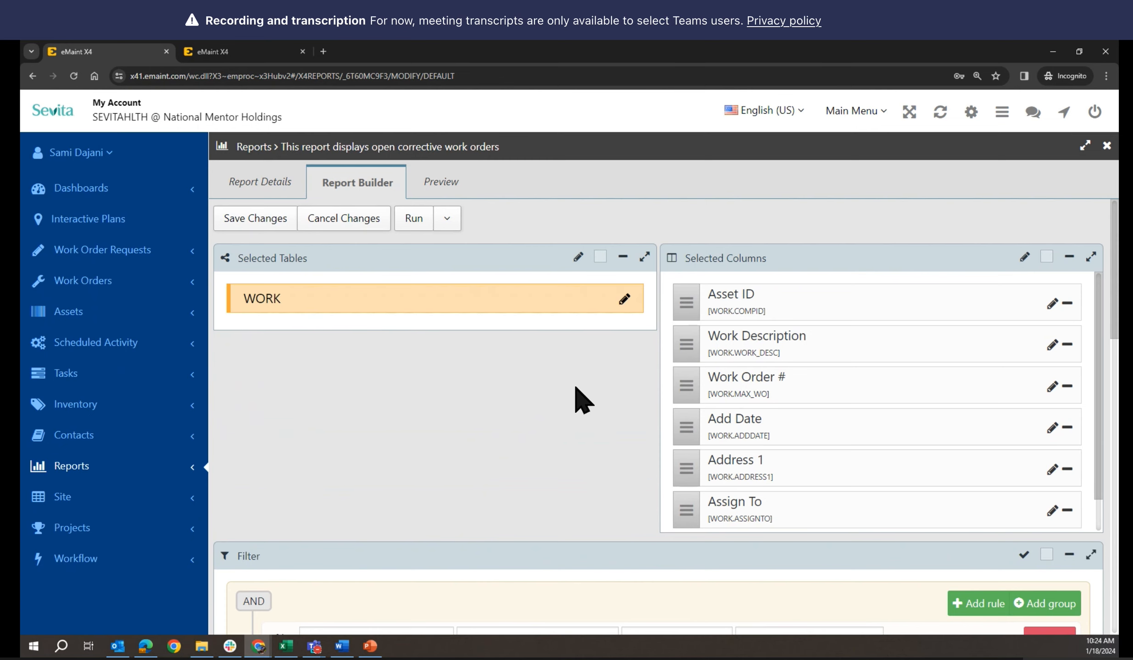
pyautogui.scroll(-1, 583, 399)
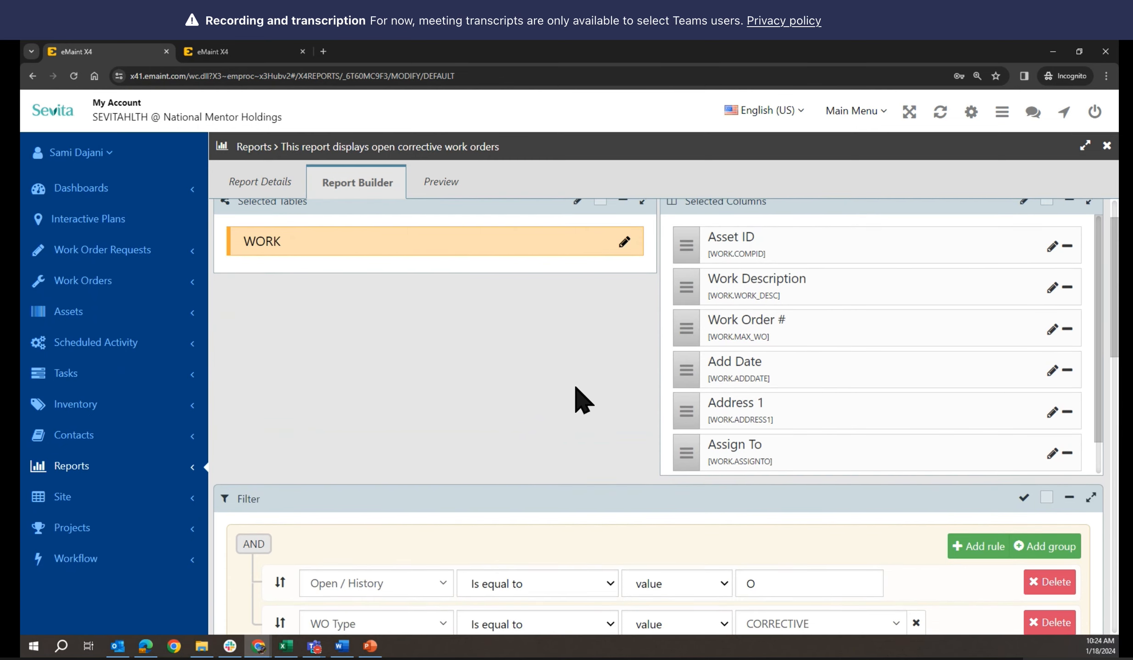
pyautogui.scroll(1, 583, 399)
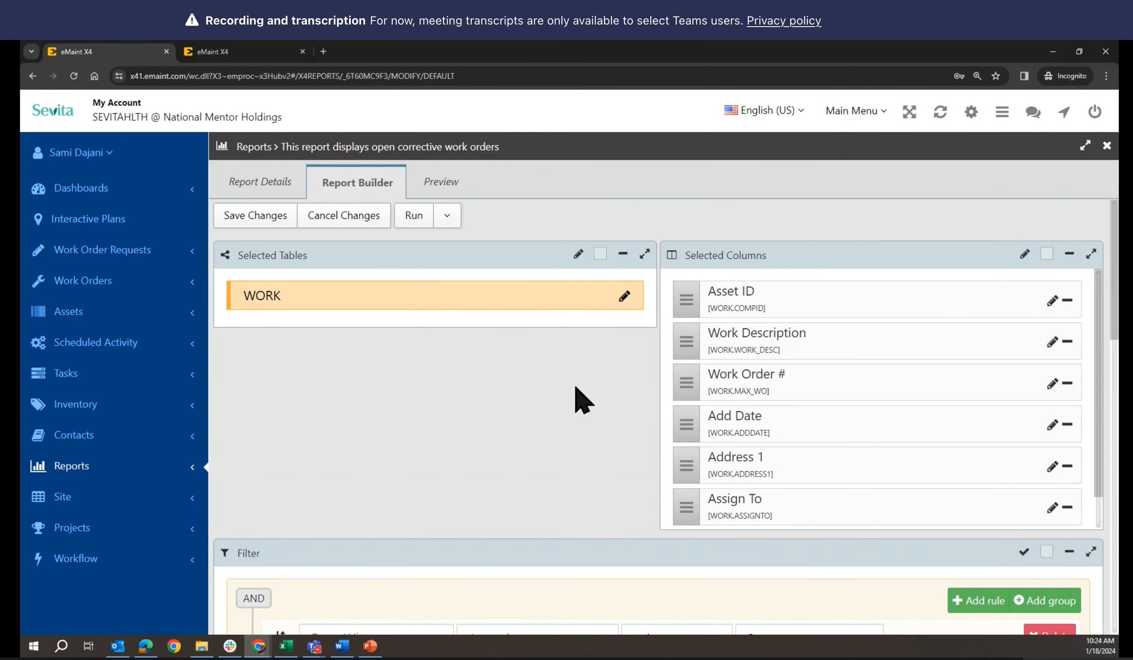
pyautogui.scroll(-1, 825, 392)
pyautogui.scroll(-1, 815, 382)
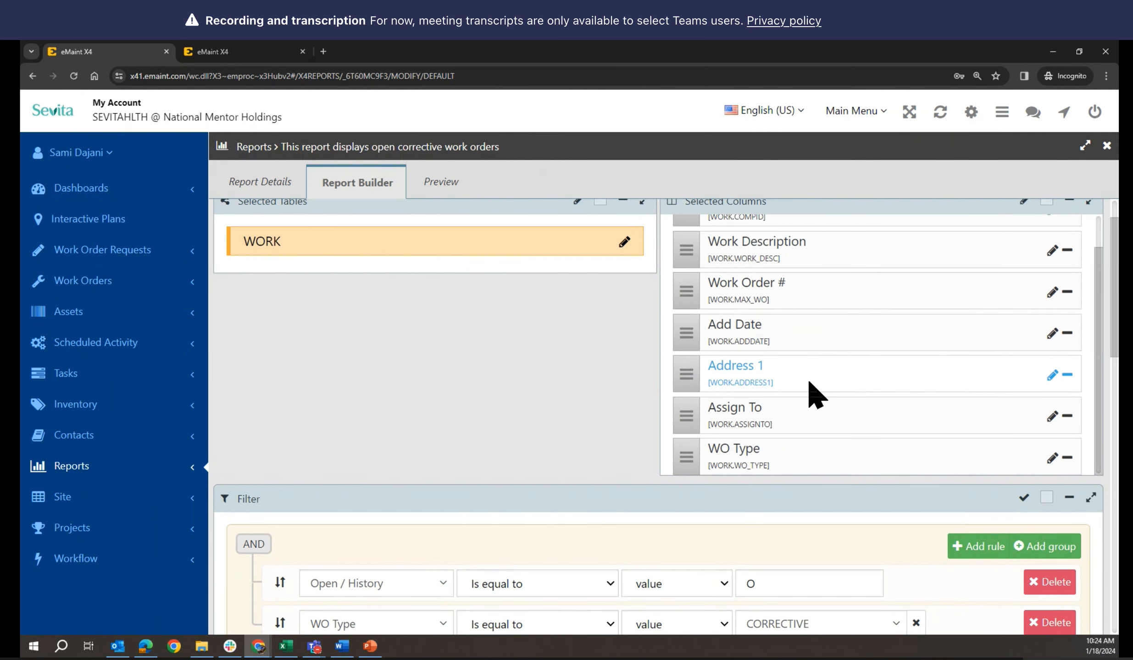
pyautogui.scroll(1, 809, 382)
pyautogui.scroll(1, 596, 373)
pyautogui.scroll(1, 601, 385)
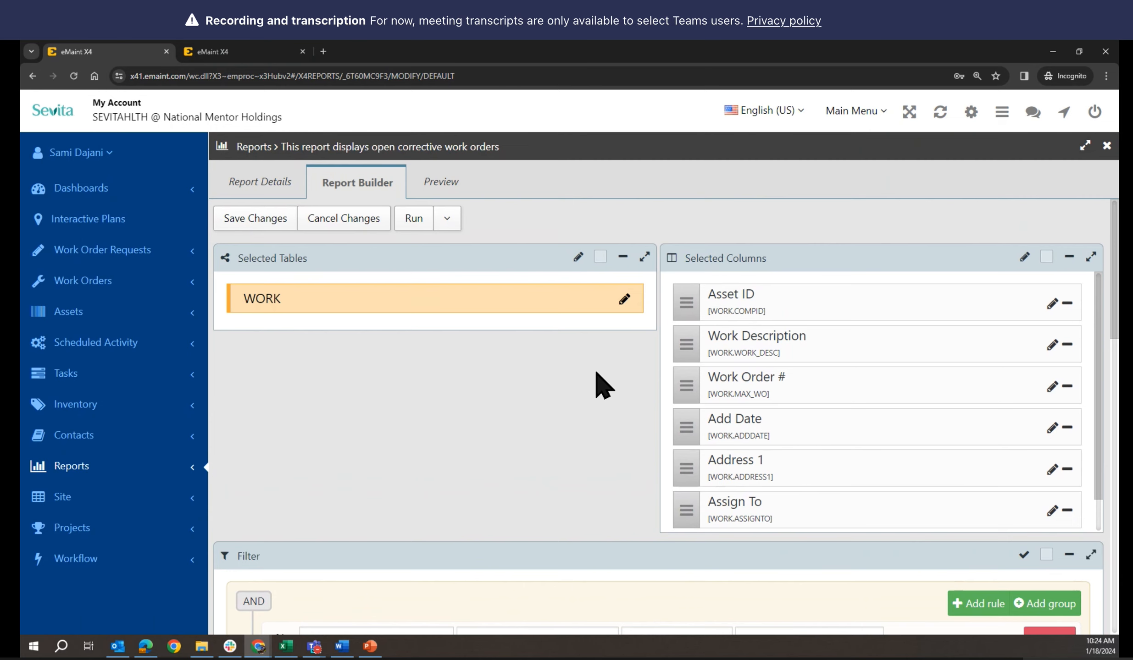
pyautogui.scroll(-1, 601, 385)
pyautogui.scroll(1, 600, 385)
# Save the builder changes and preview the one-row corrective result
pyautogui.click(256, 221)
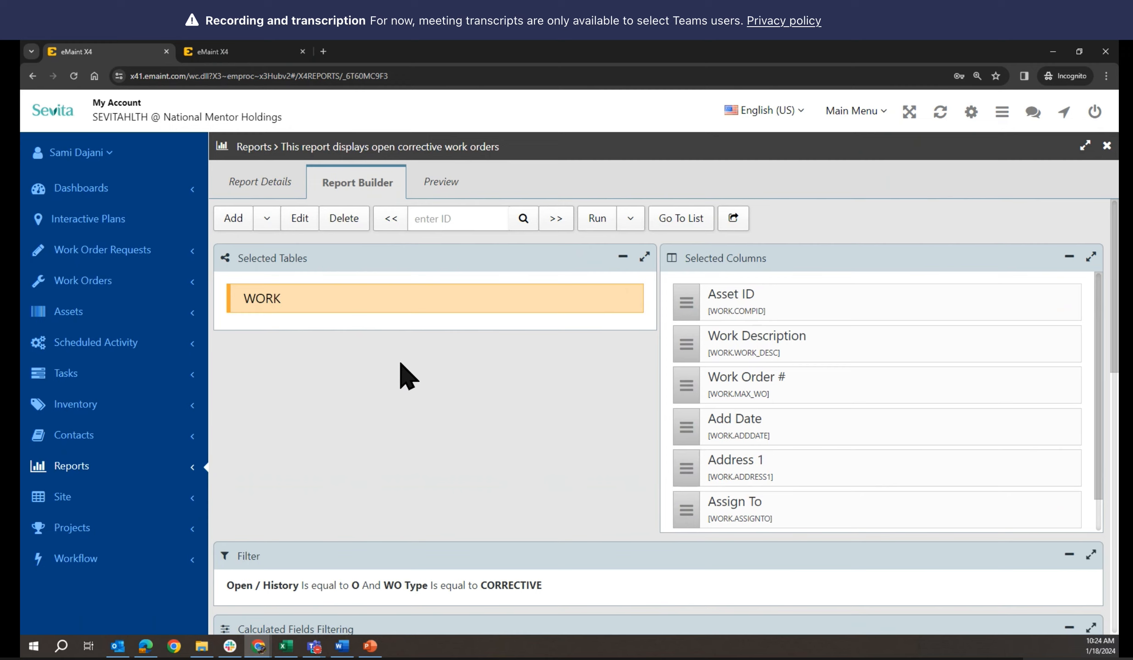
pyautogui.scroll(-1, 772, 330)
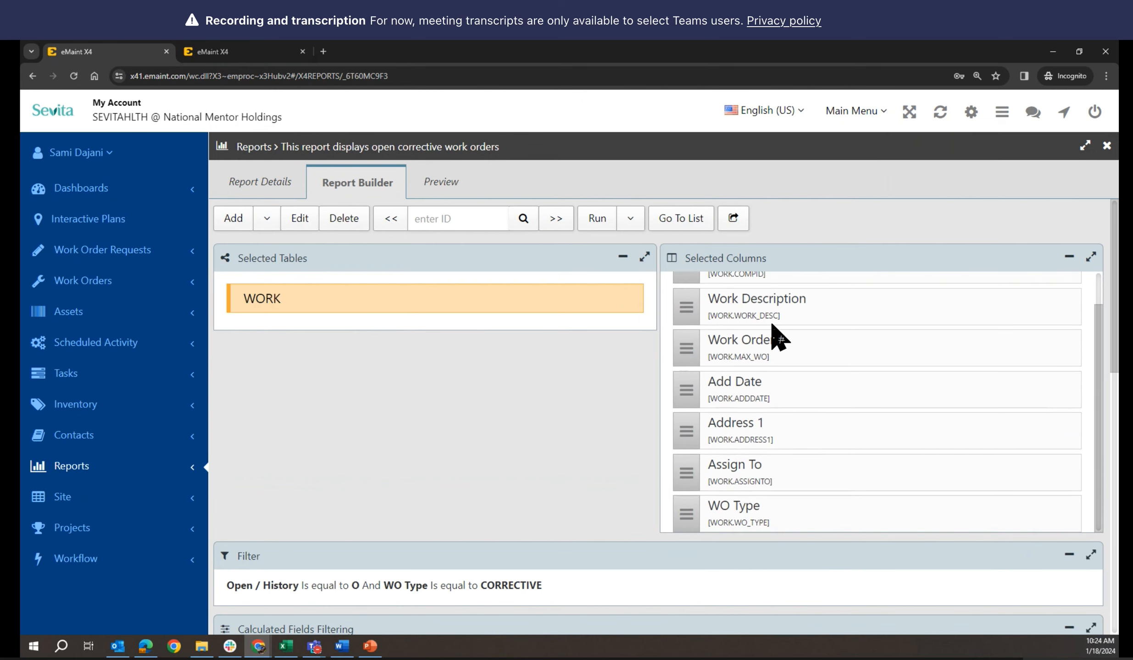
pyautogui.scroll(1, 772, 325)
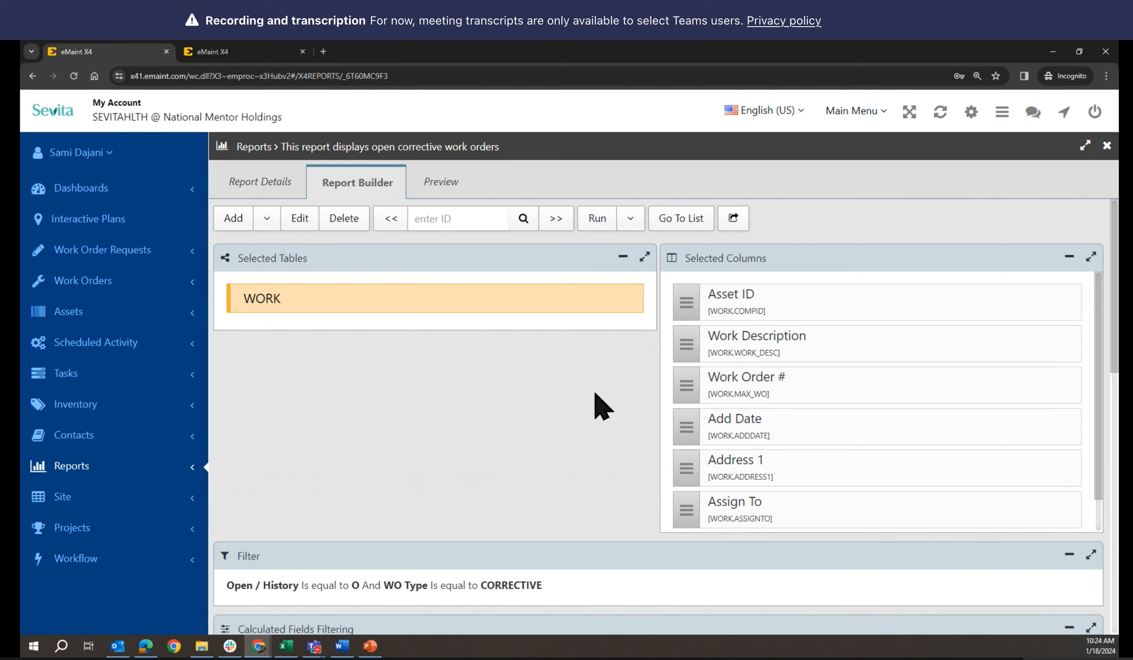
pyautogui.click(424, 184)
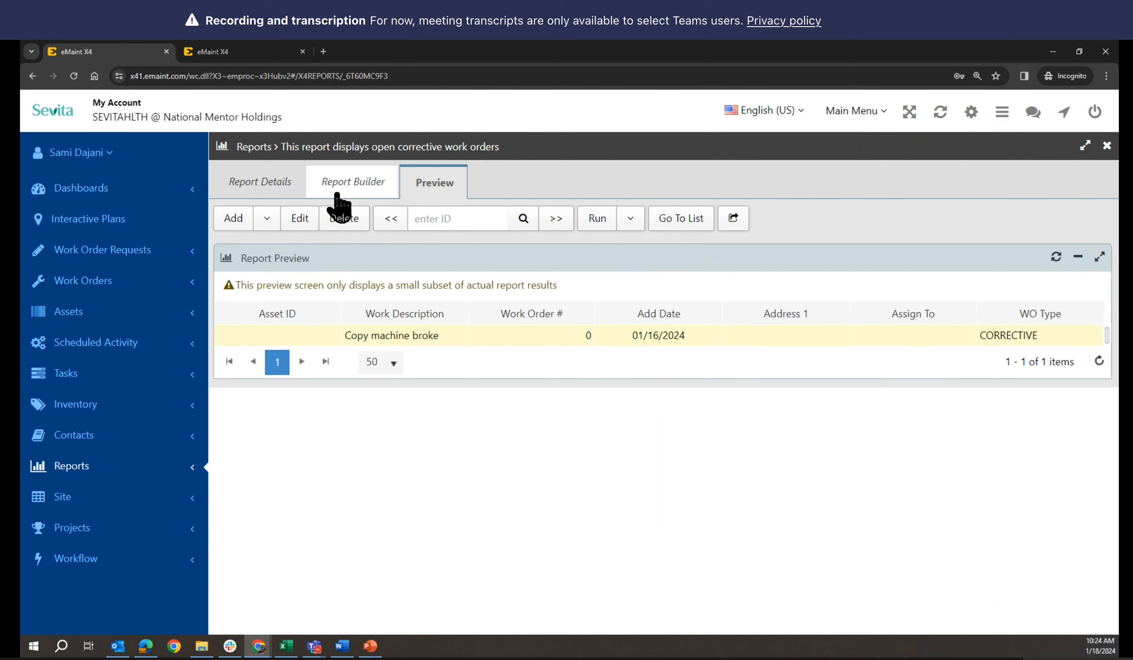
# Return to Report Builder, check the Add options, and switch to the Work Orders tab
pyautogui.click(255, 183)
pyautogui.click(353, 188)
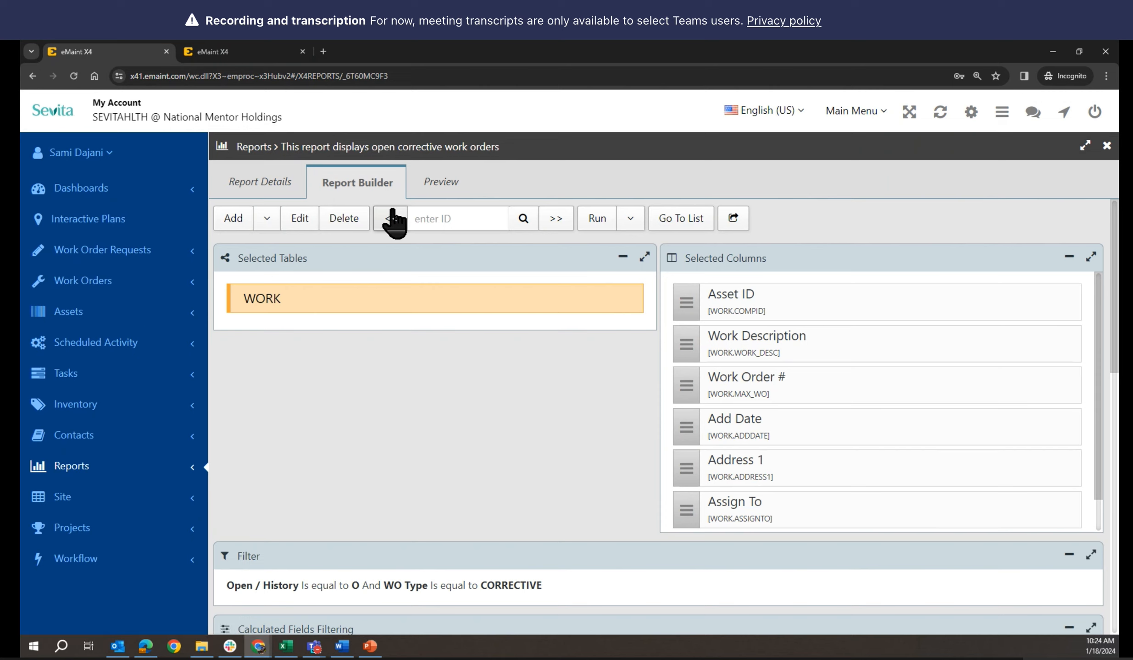
pyautogui.click(268, 219)
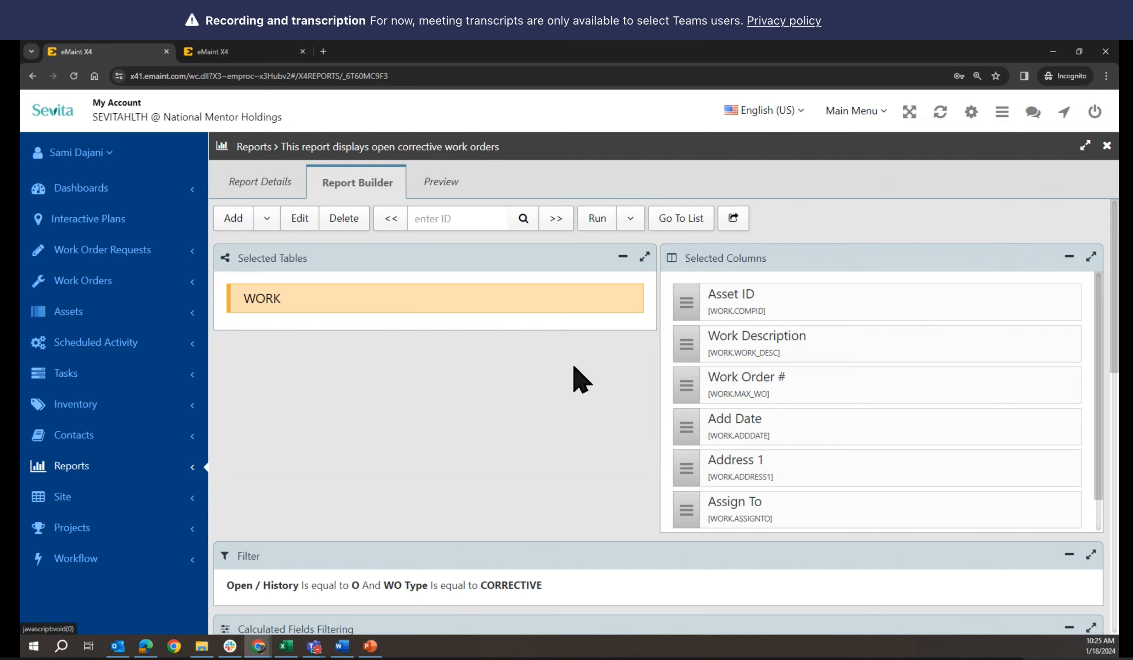
pyautogui.click(239, 53)
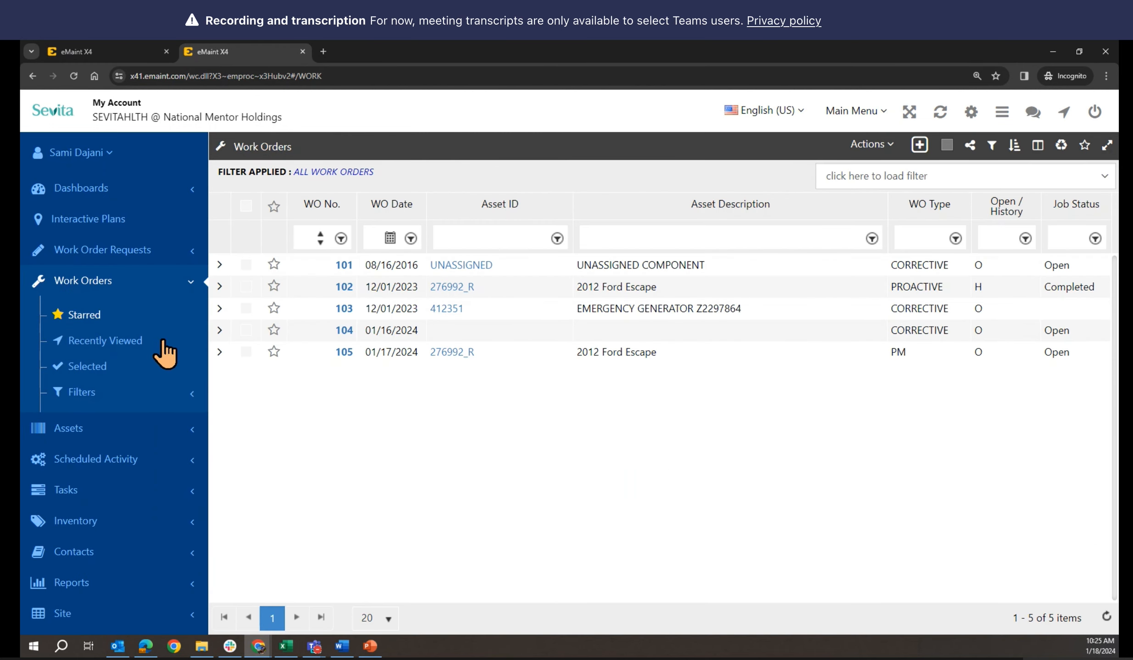
# Start a new blank report from Reports, then return to the first tab's report
pyautogui.click(50, 591)
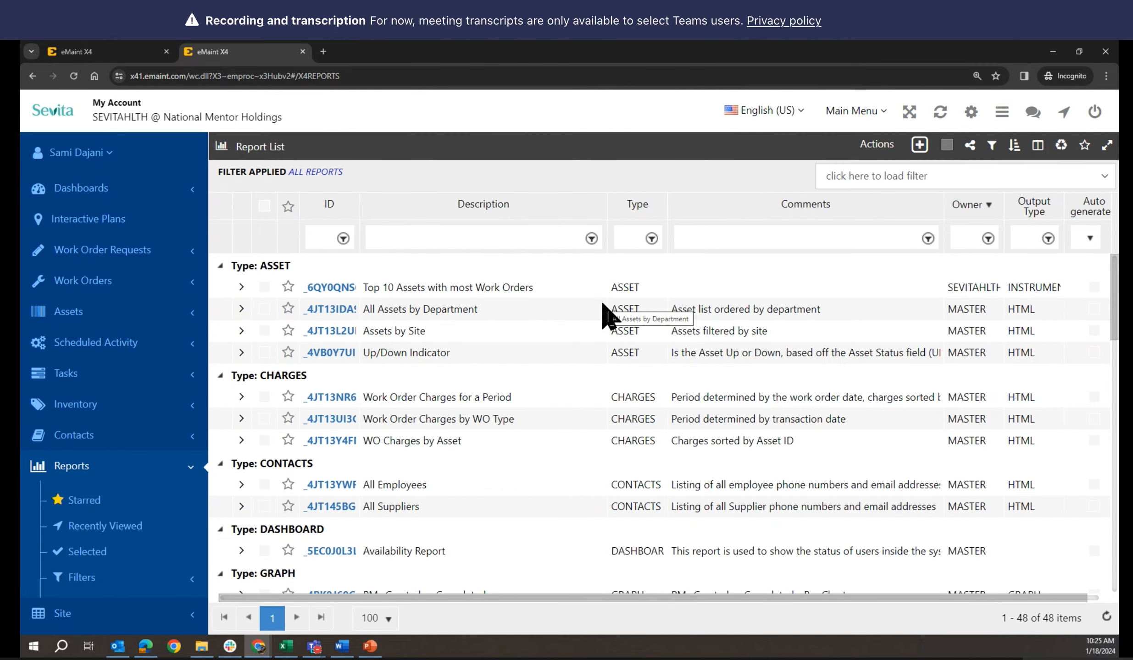
pyautogui.click(920, 147)
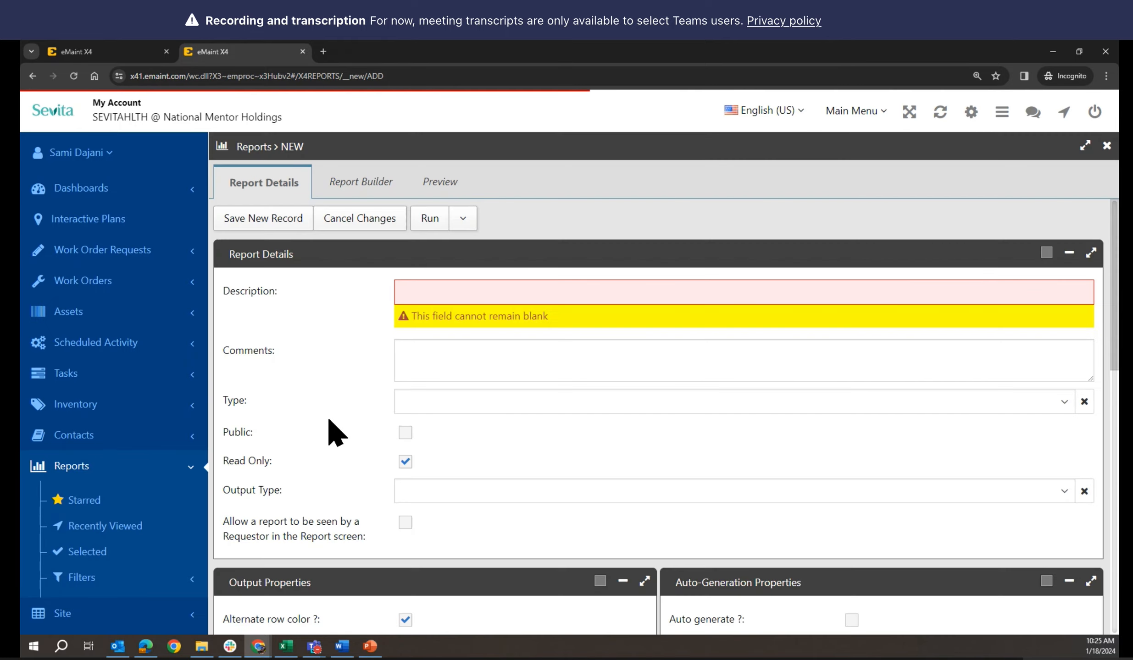
pyautogui.click(131, 46)
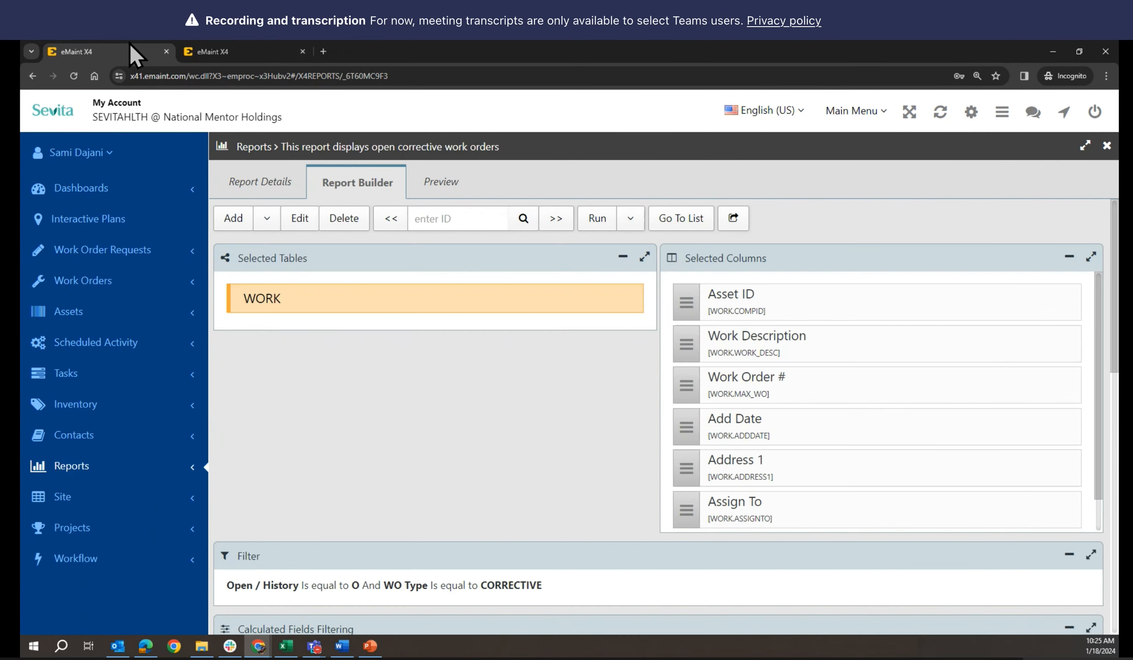
# Copy the description 'This report displays open corrective work orders' into the new report
pyautogui.click(257, 182)
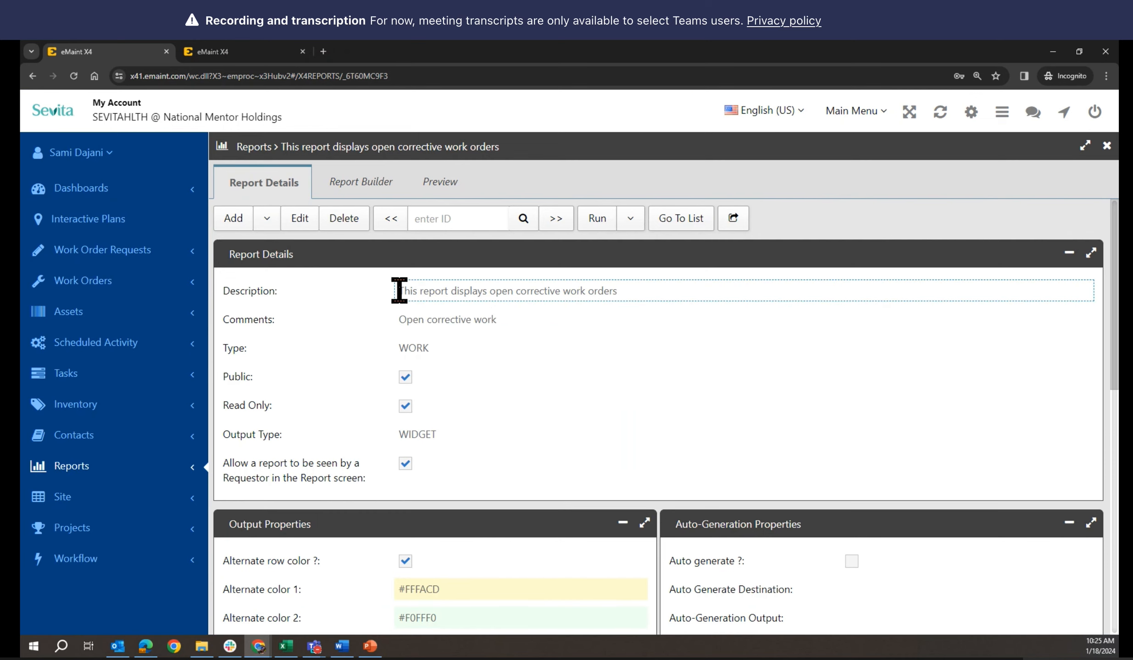
pyautogui.click(398, 317)
pyautogui.moveTo(397, 291); pyautogui.dragTo(619, 292)
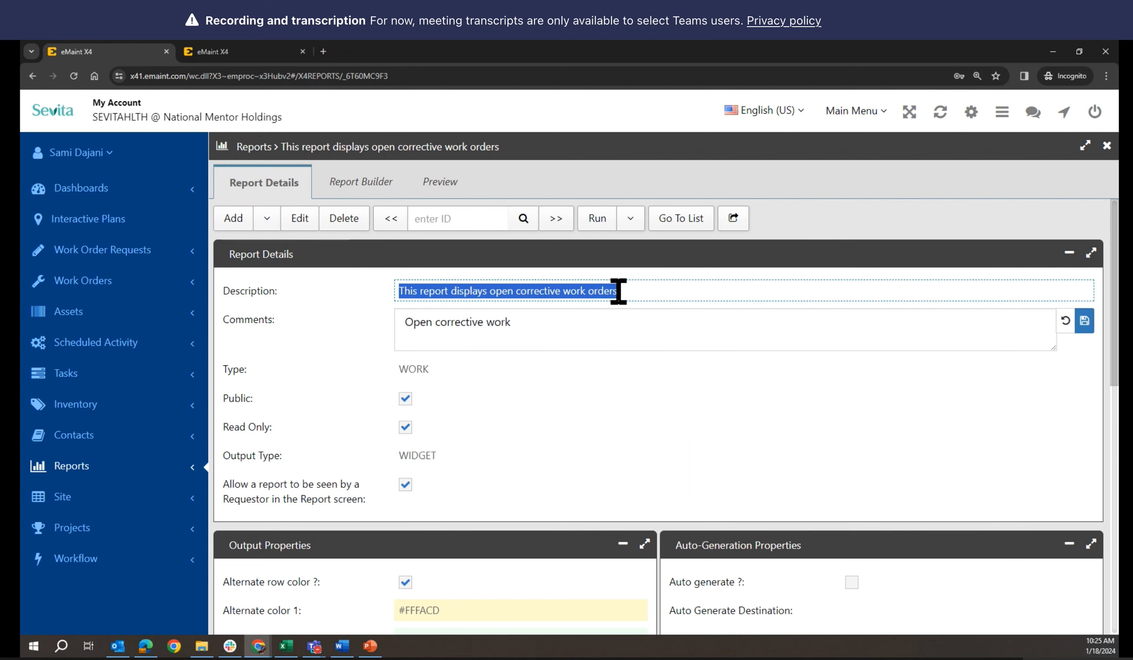
pyautogui.click(618, 292)
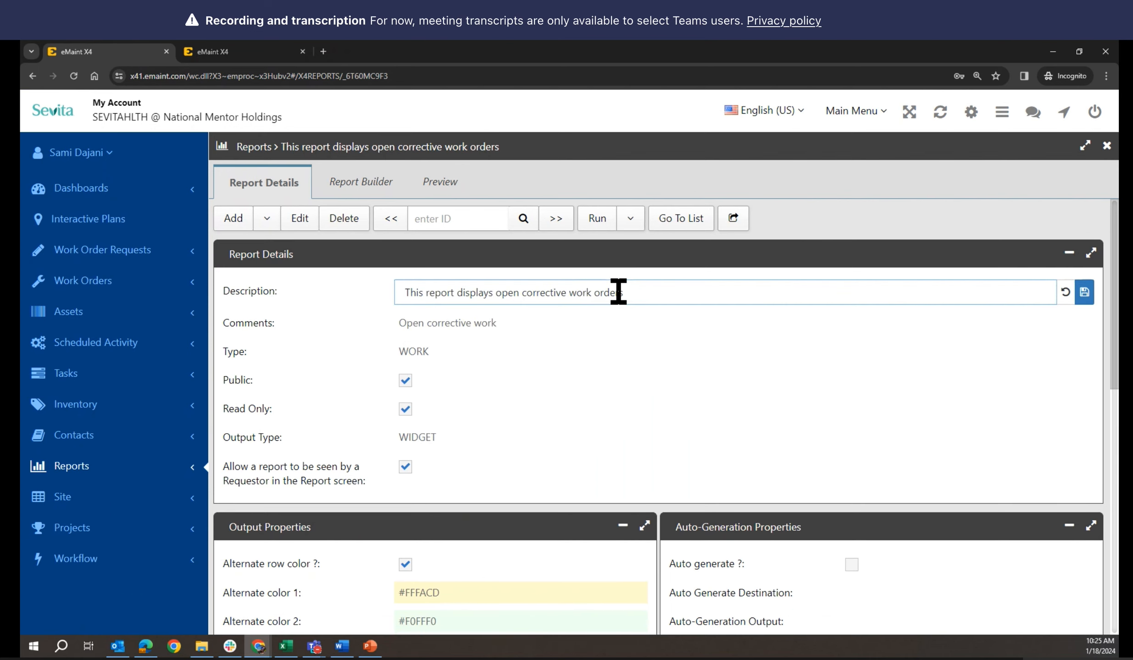
pyautogui.click(255, 51)
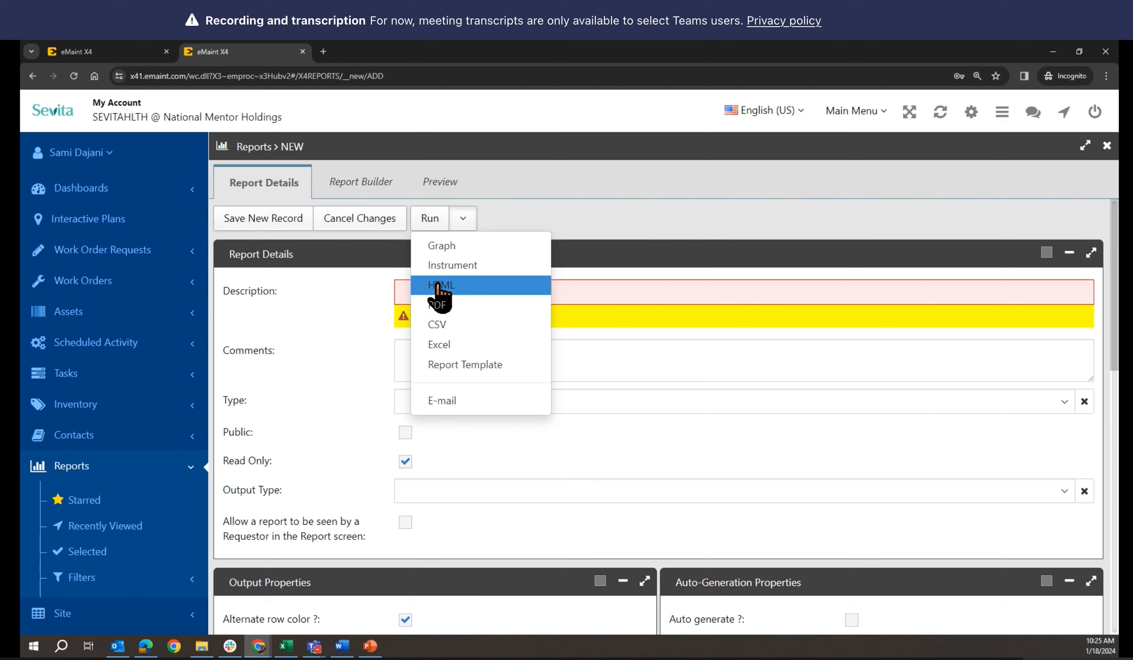
pyautogui.click(403, 291)
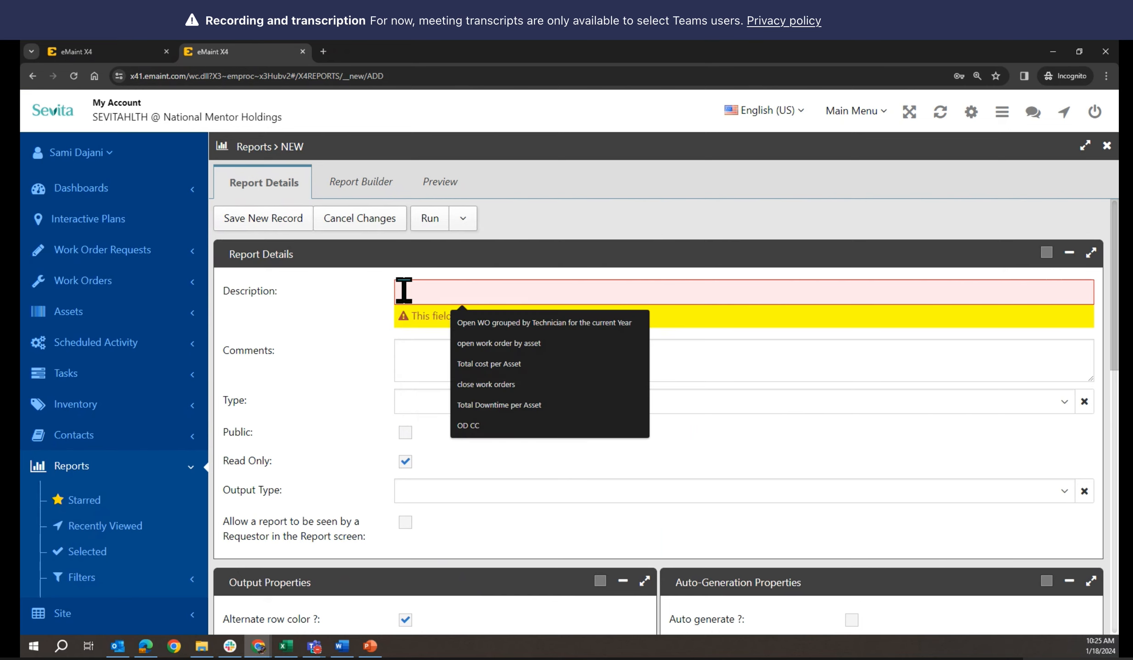
pyautogui.click(404, 291)
pyautogui.click(418, 295)
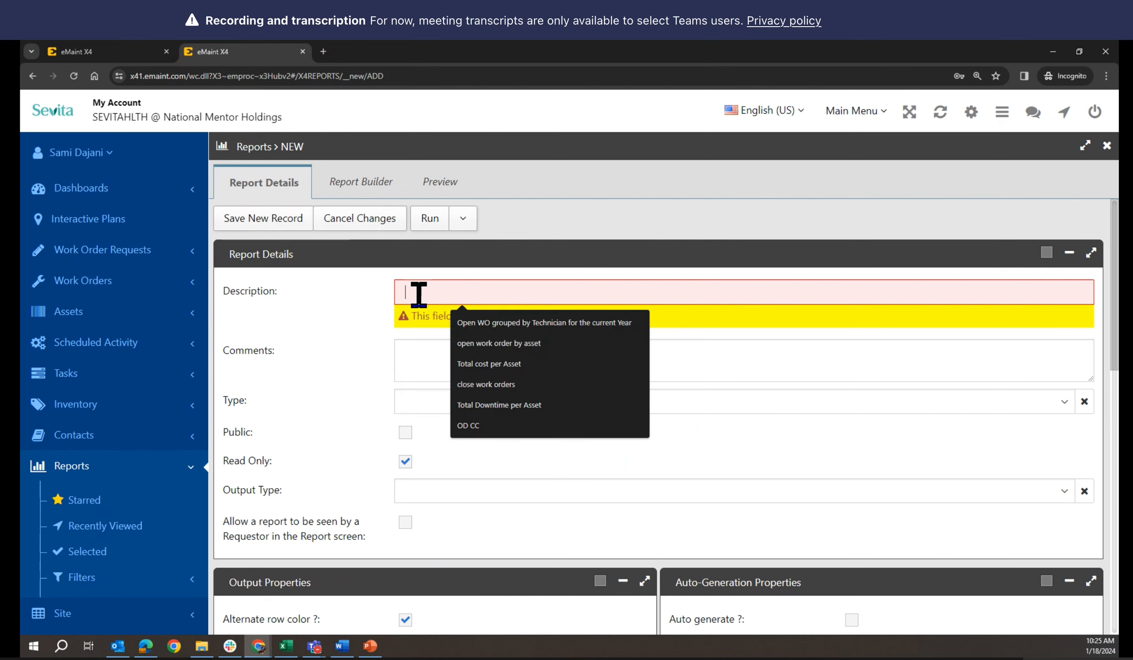
pyautogui.click(140, 50)
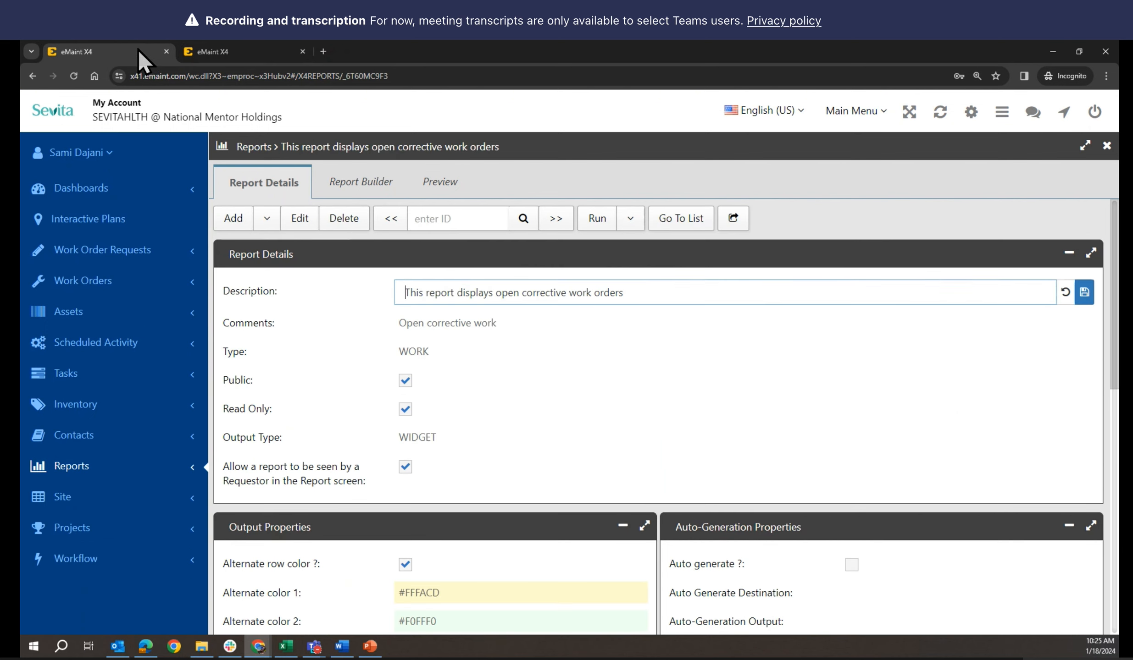
pyautogui.moveTo(406, 292); pyautogui.dragTo(651, 297)
pyautogui.hotkey('ctrl', 'c')
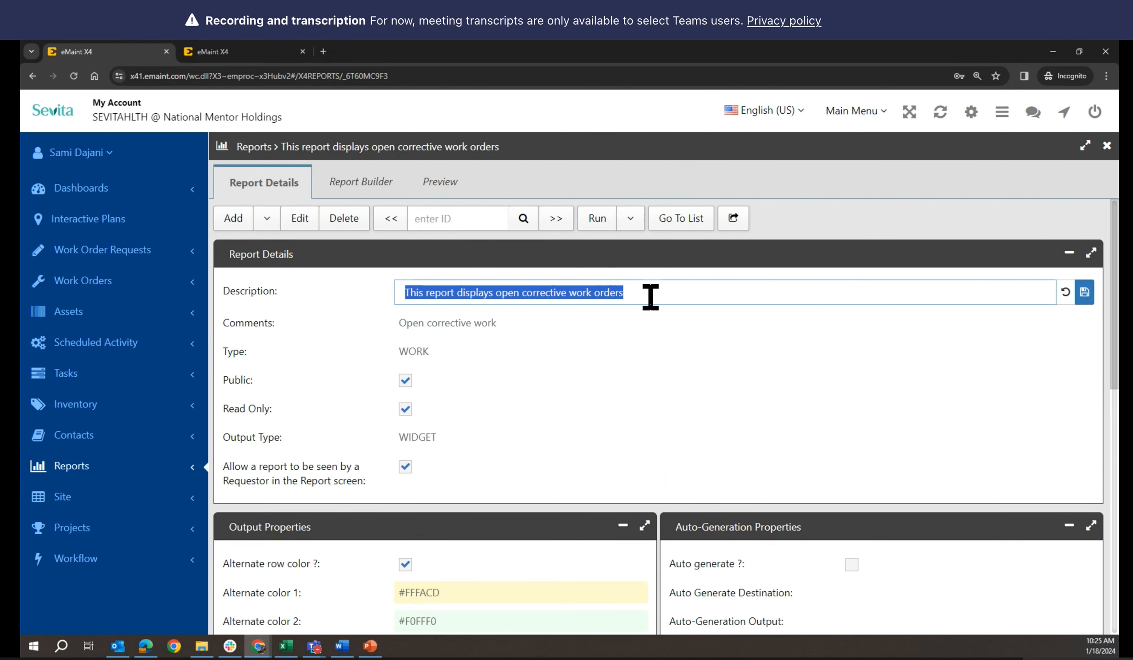
pyautogui.click(270, 51)
pyautogui.click(412, 289)
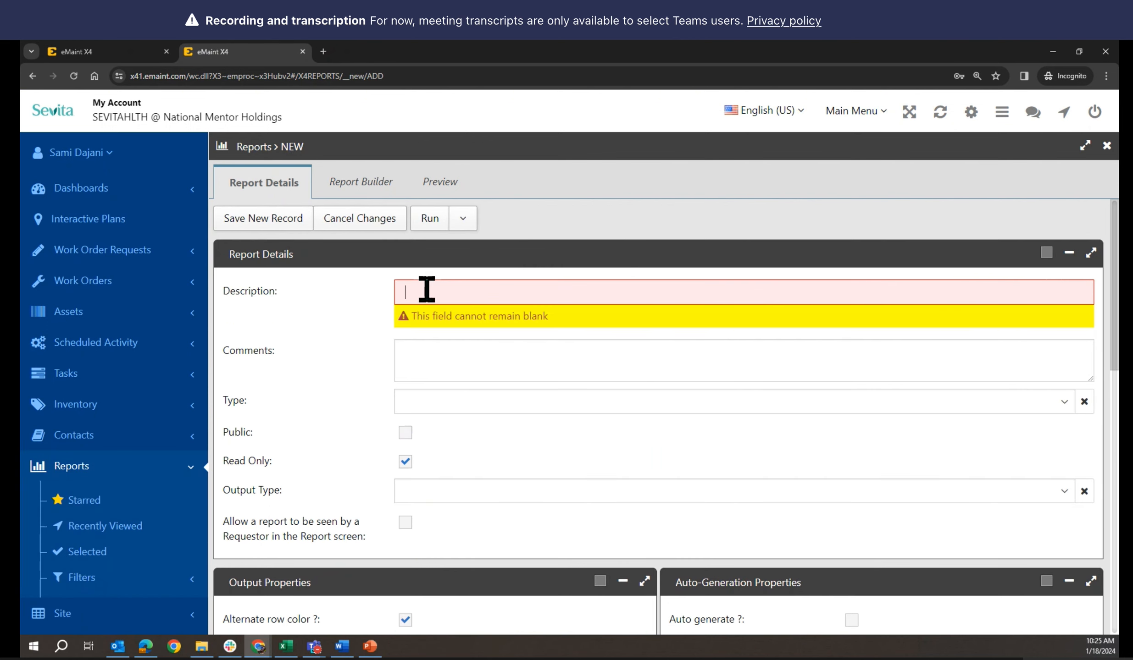
pyautogui.hotkey('ctrl', 'v')
# Copy the comment 'Open corrective work' into the new report's Comments
pyautogui.click(429, 355)
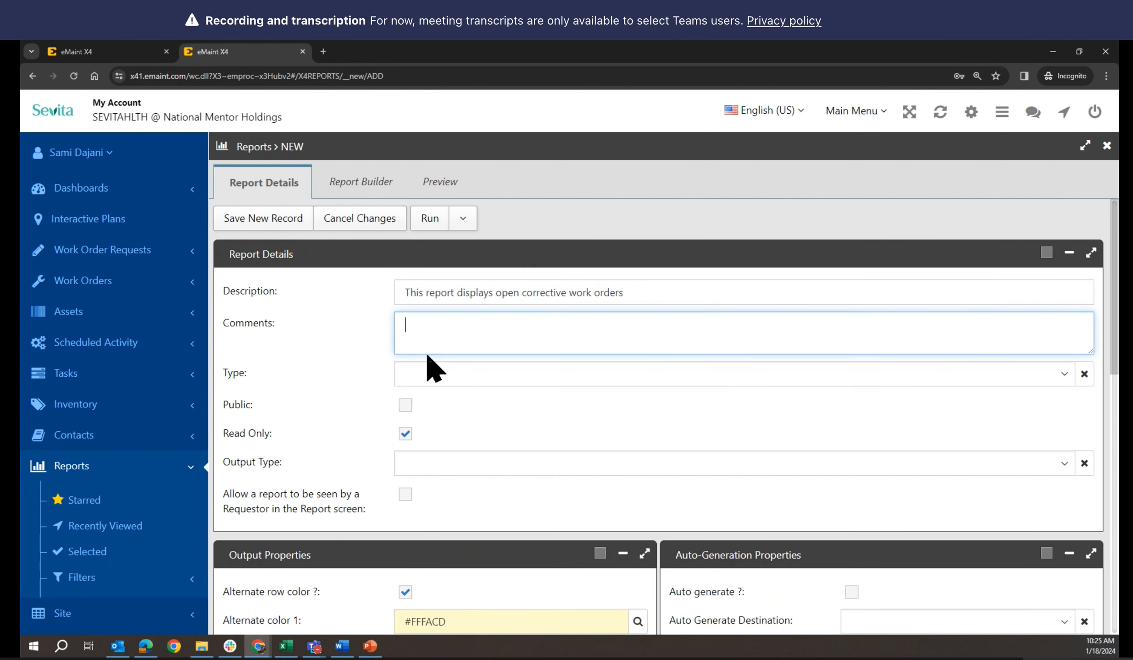
pyautogui.click(126, 53)
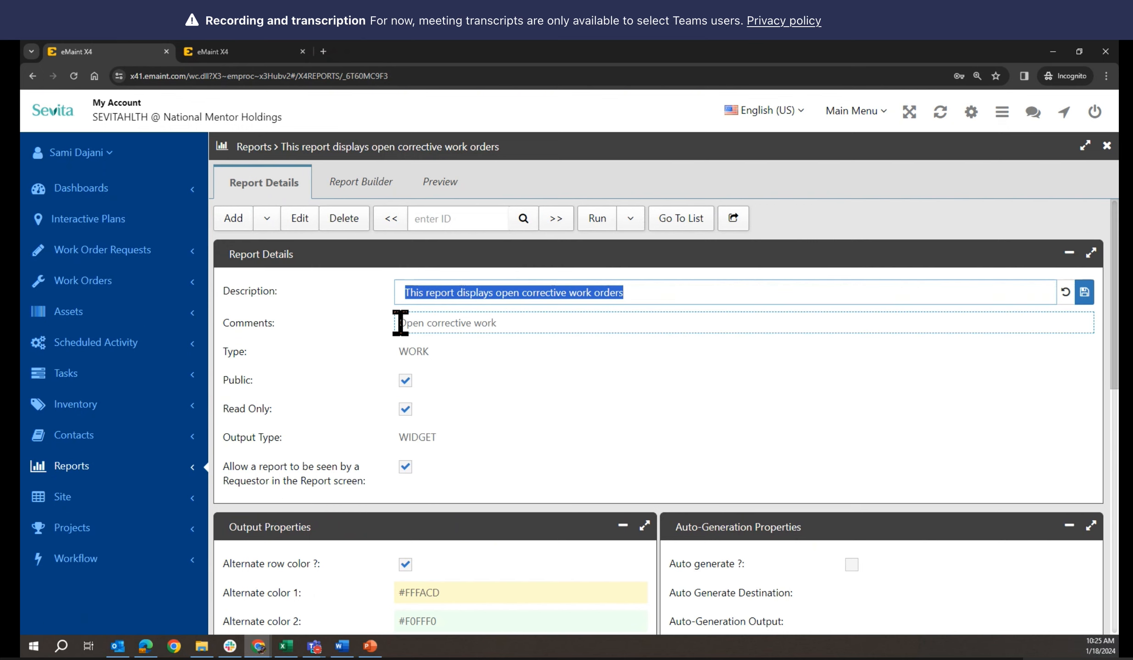
pyautogui.moveTo(400, 323); pyautogui.dragTo(508, 321)
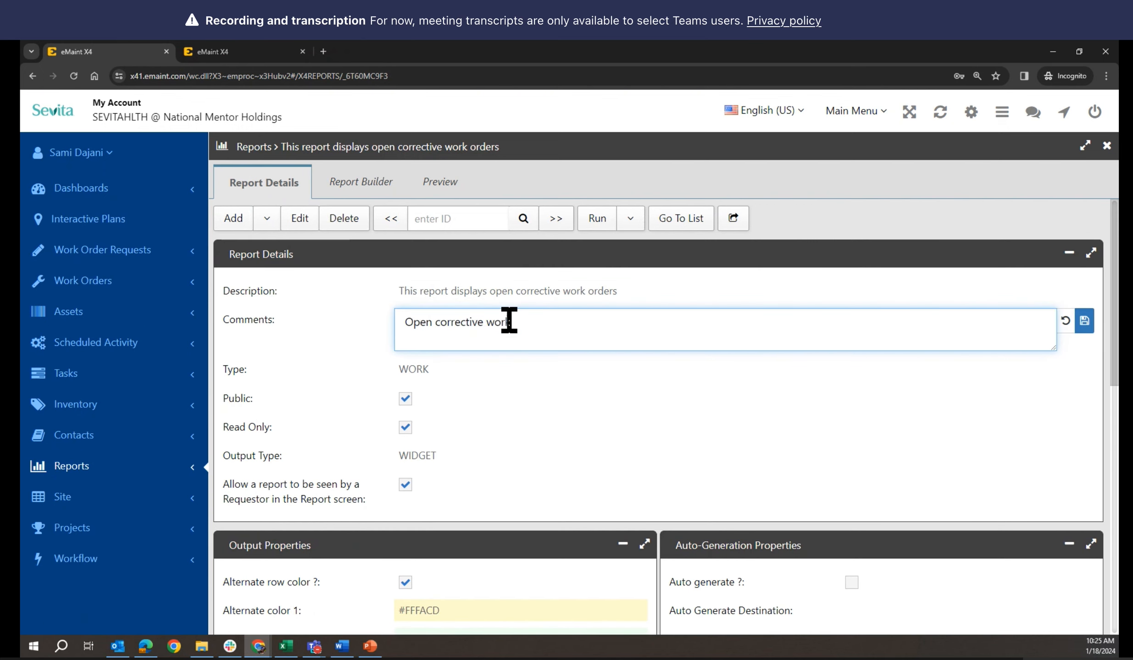
pyautogui.click(217, 46)
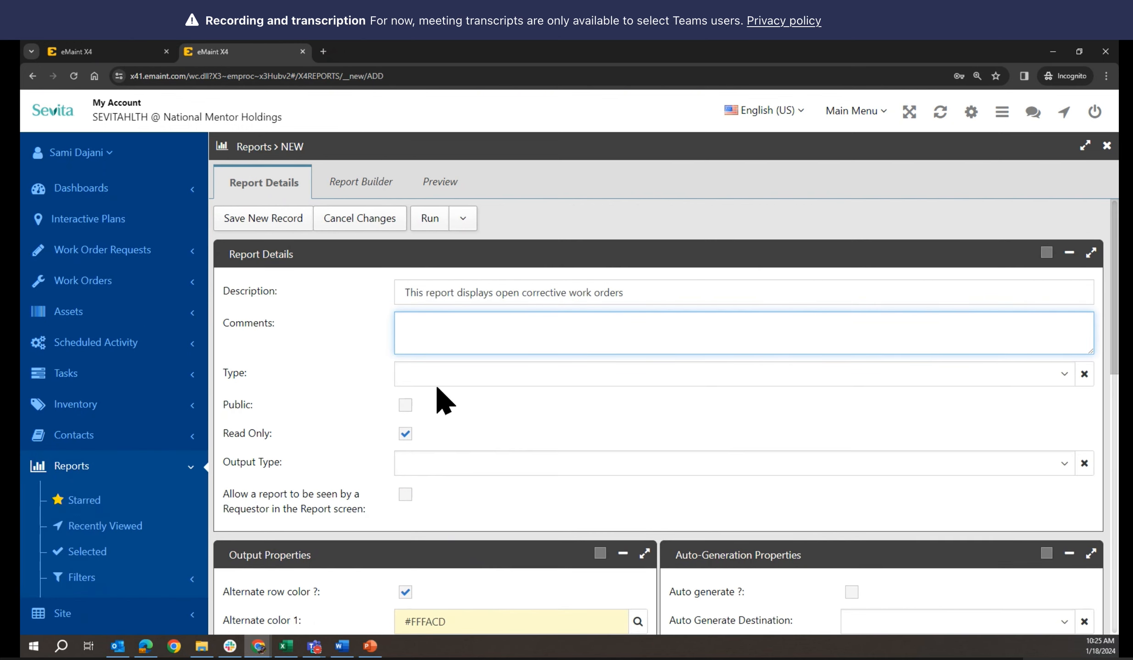
pyautogui.hotkey('ctrl', 'v')
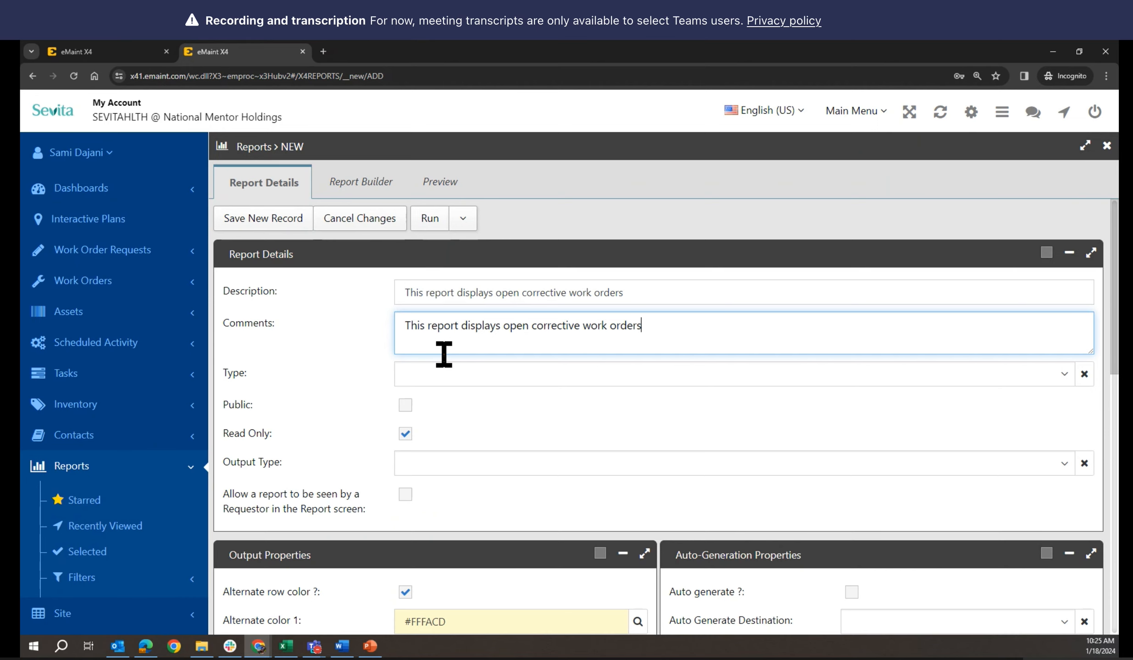
pyautogui.hotkey('ctrl', 'z')
pyautogui.click(130, 52)
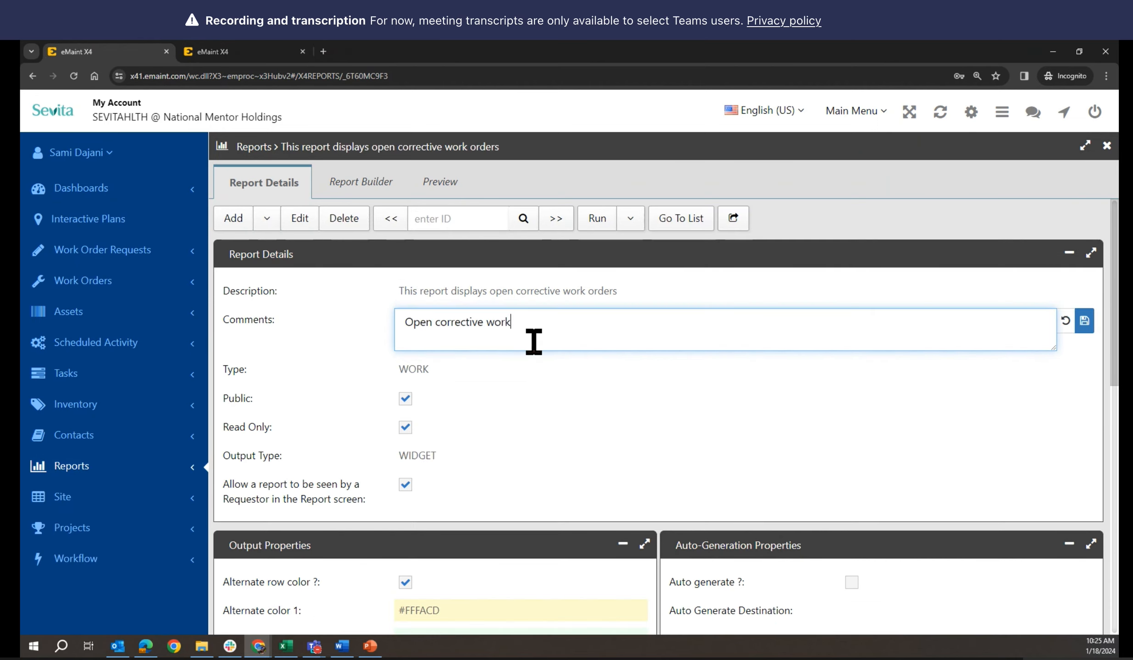
pyautogui.moveTo(536, 326); pyautogui.dragTo(375, 326)
pyautogui.hotkey('ctrl', 'c')
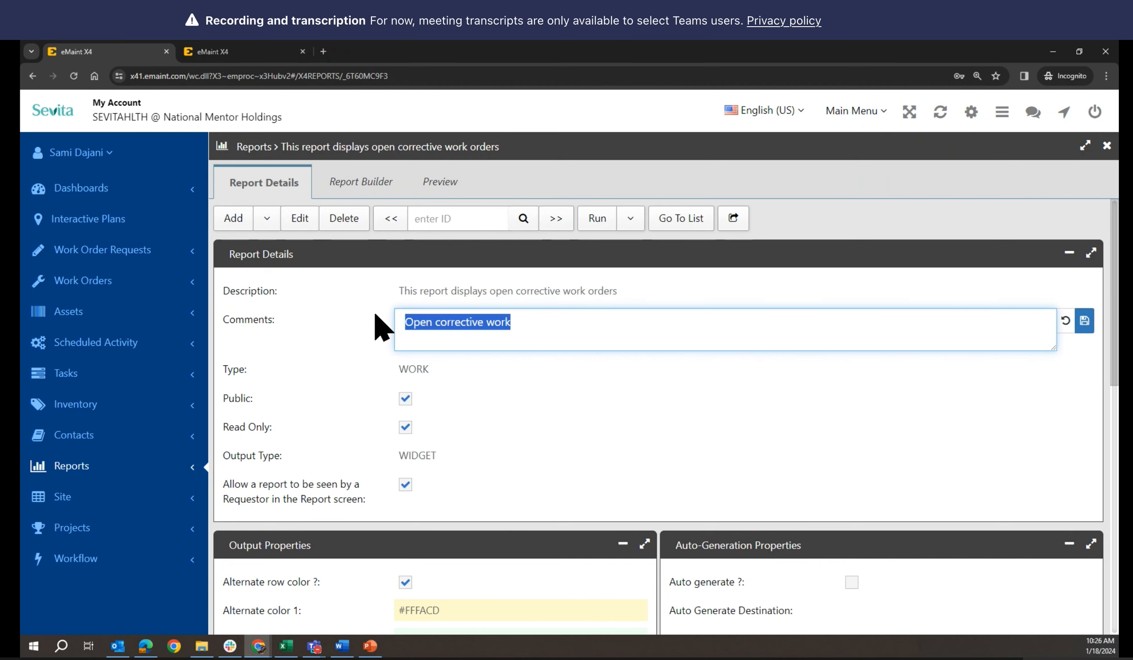
pyautogui.click(225, 51)
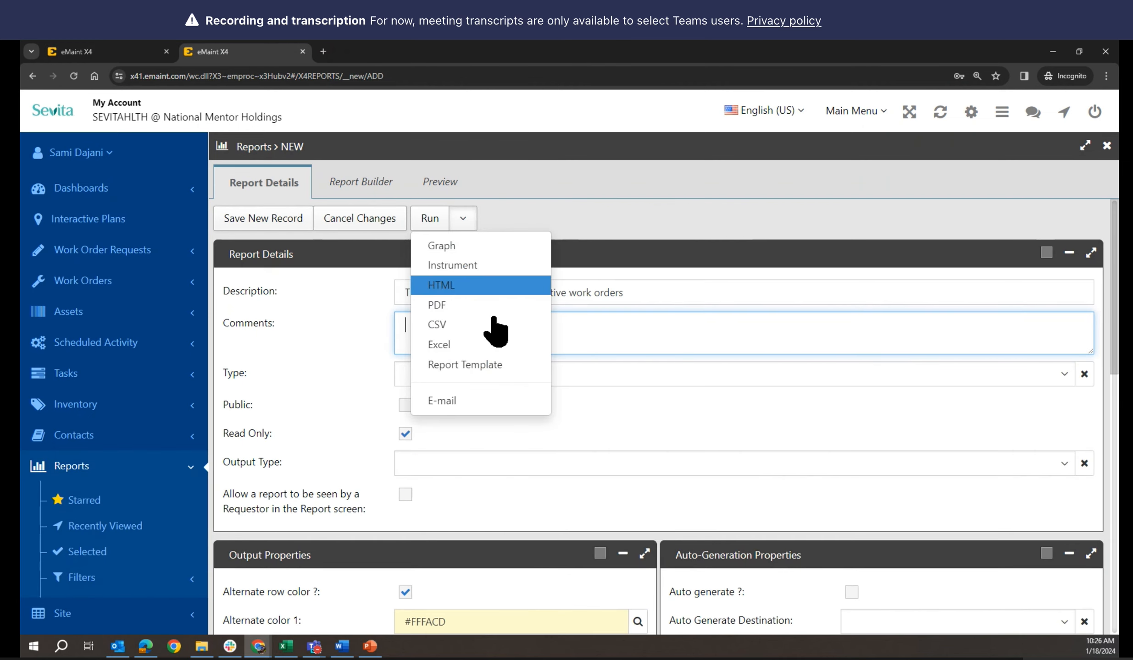
pyautogui.click(429, 325)
pyautogui.hotkey('ctrl', 'v')
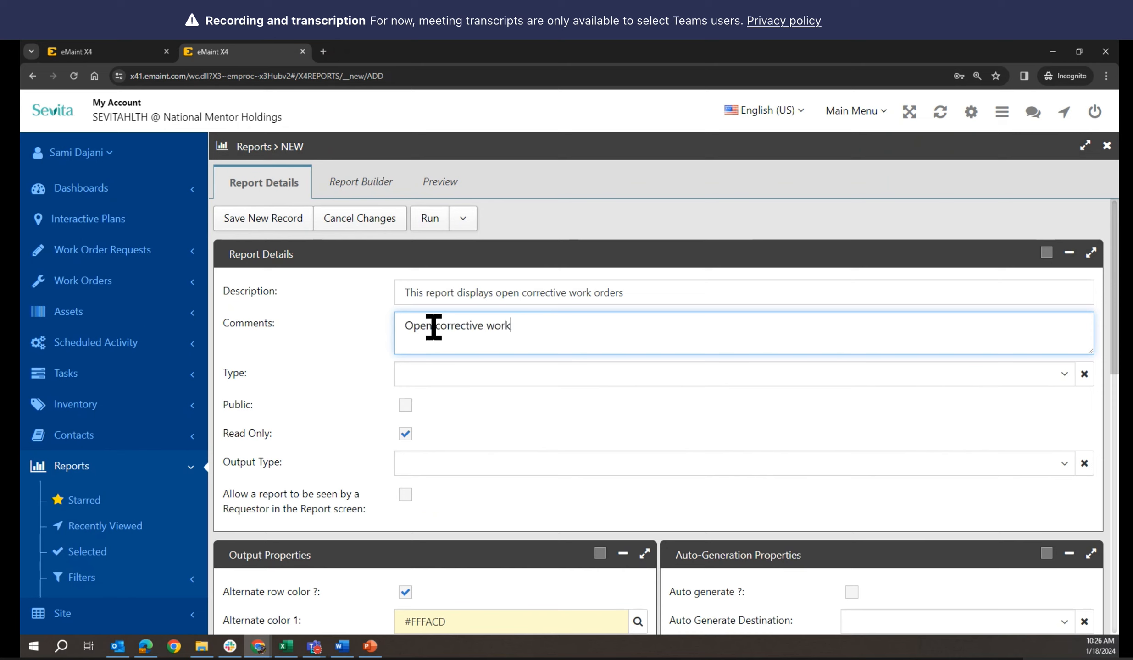
pyautogui.click(413, 374)
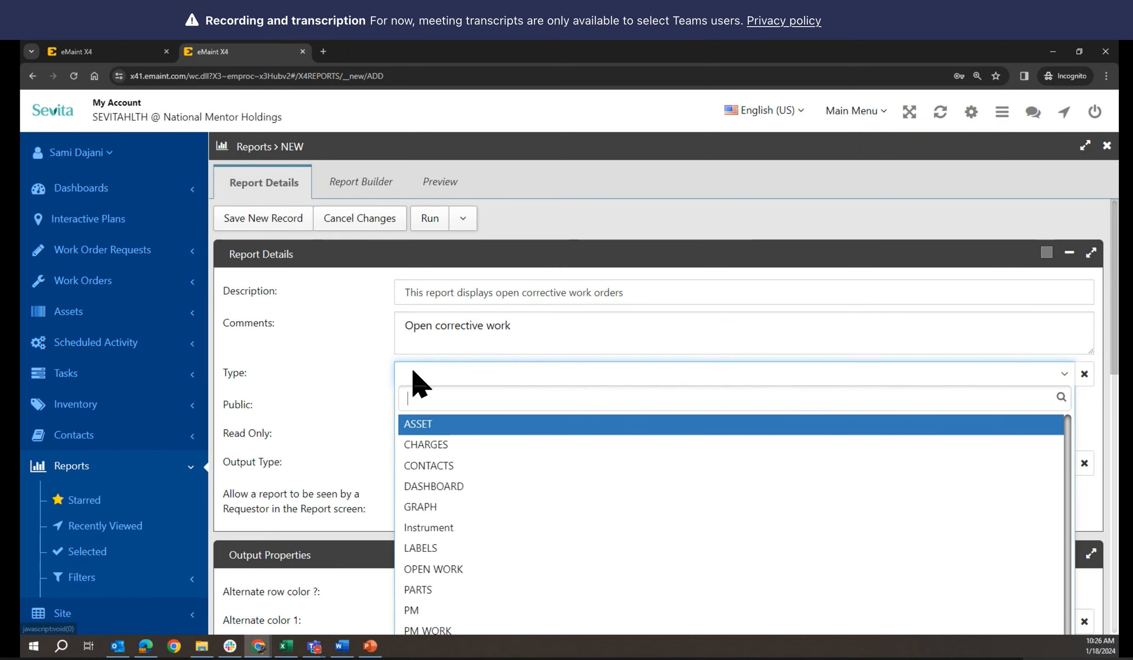
# Set the new report's Type to WORK, checking the saved report's settings
pyautogui.scroll(-1, 482, 505)
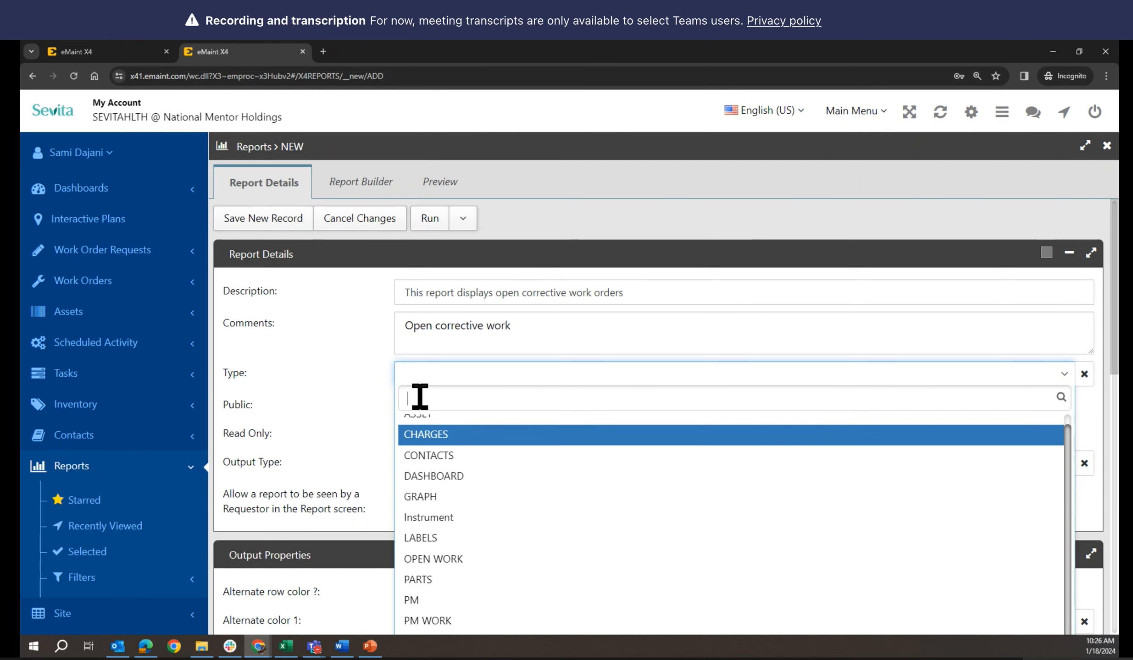
pyautogui.write('wo')
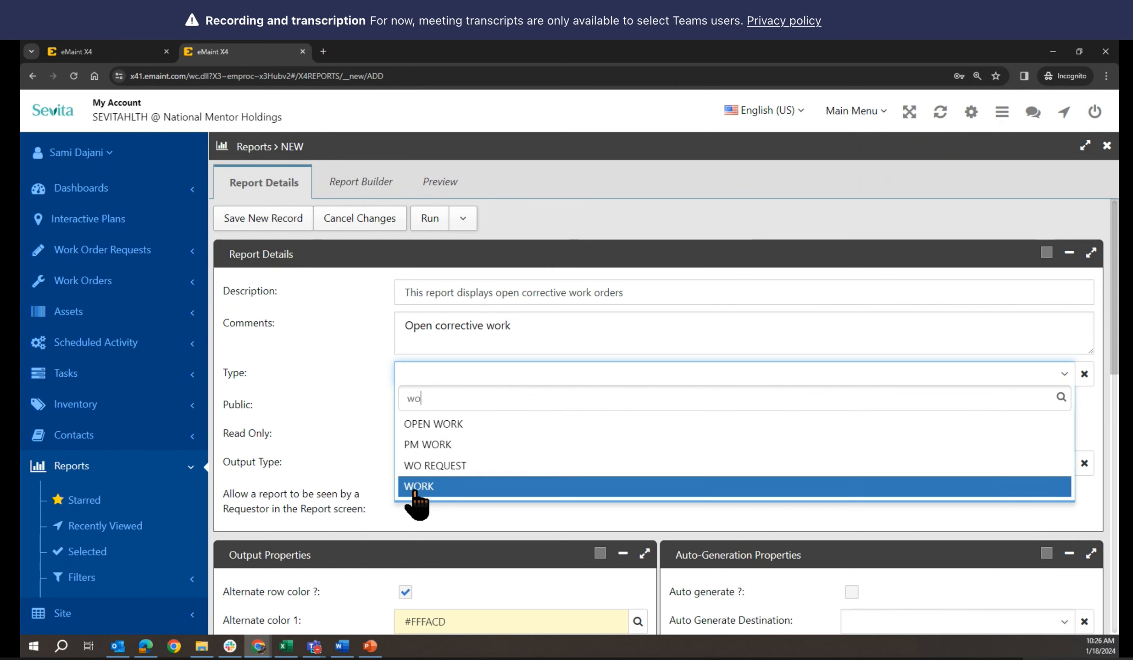
pyautogui.click(416, 487)
pyautogui.click(125, 45)
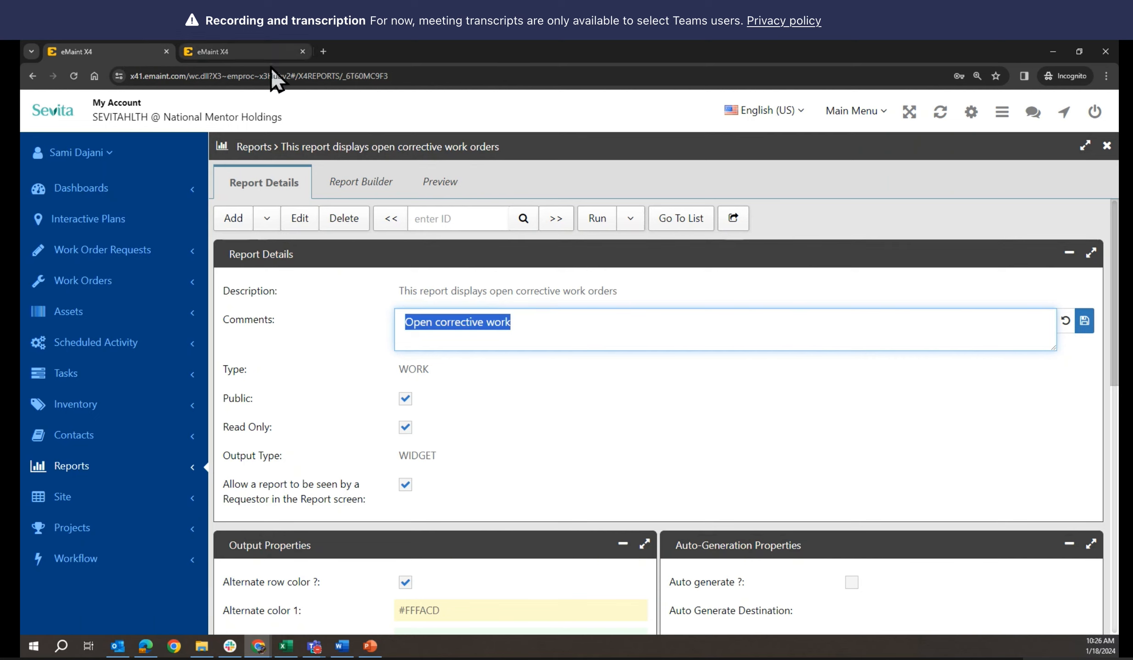
pyautogui.click(271, 51)
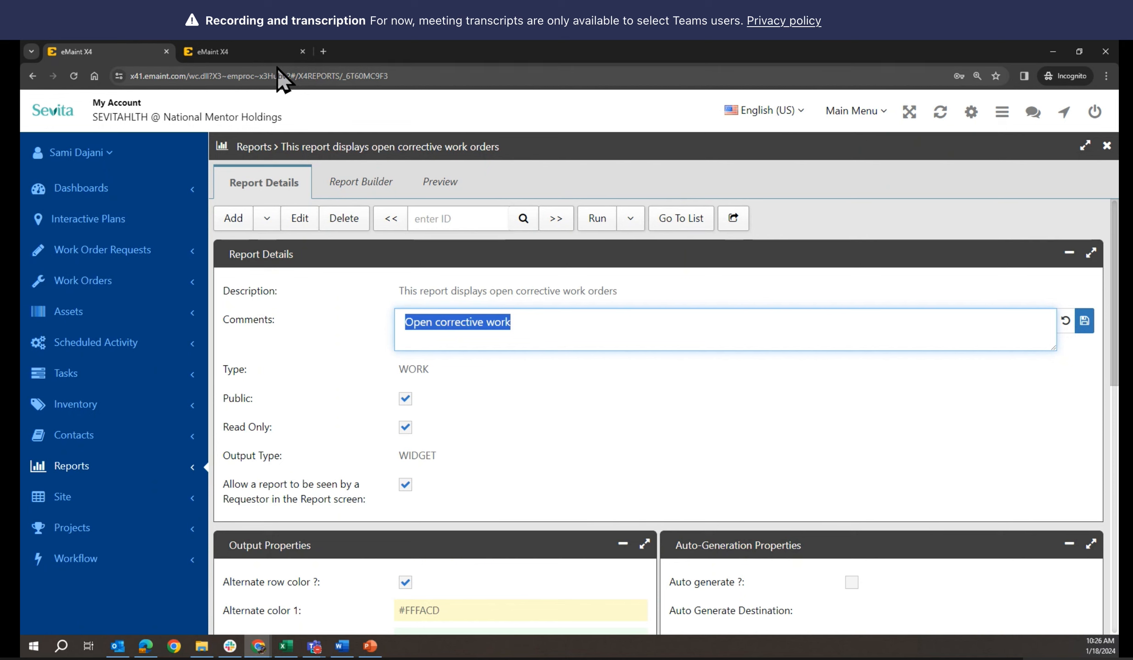
pyautogui.scroll(-2, 339, 404)
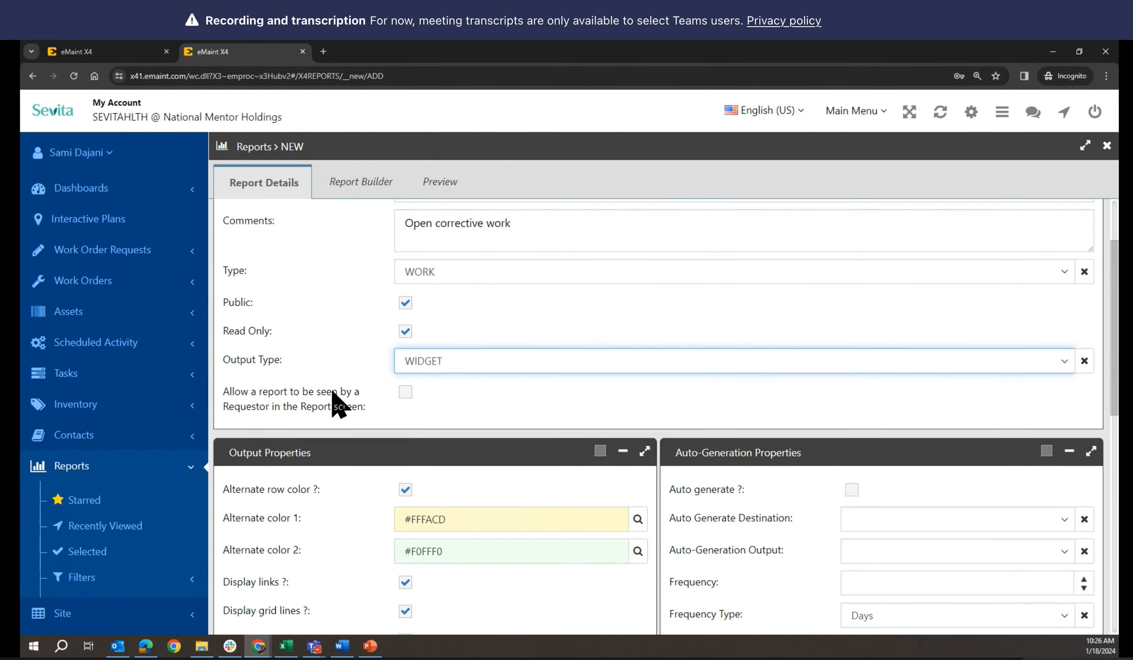
pyautogui.scroll(2, 339, 403)
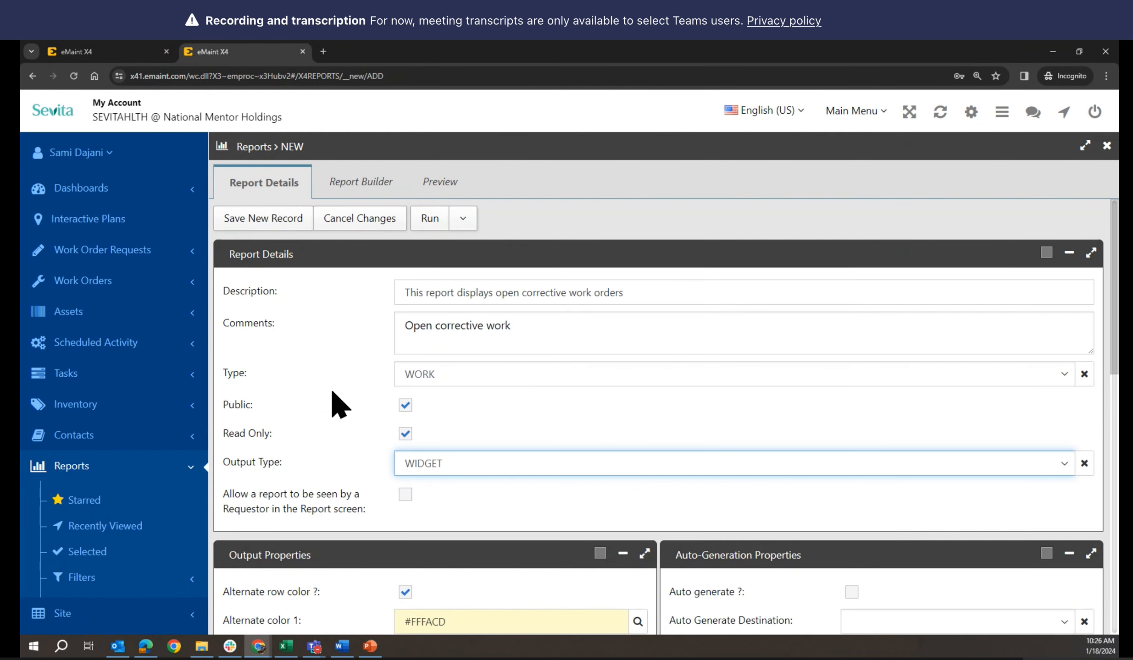
# Append '- Manu' to the new report's description
pyautogui.click(678, 296)
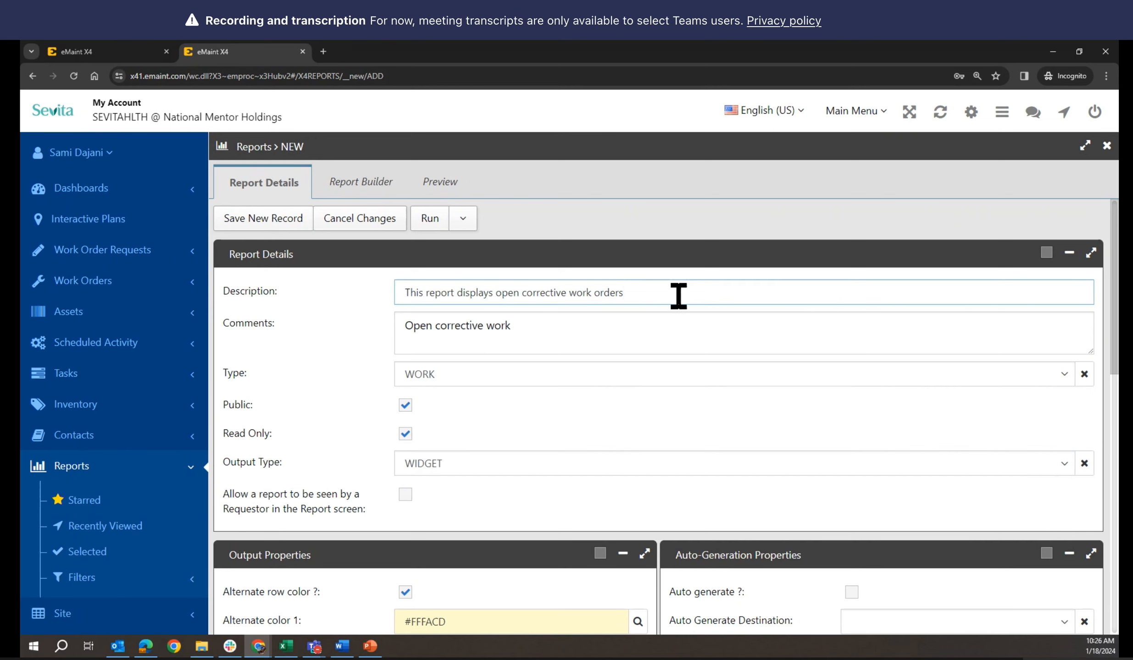
pyautogui.write('- Manu')
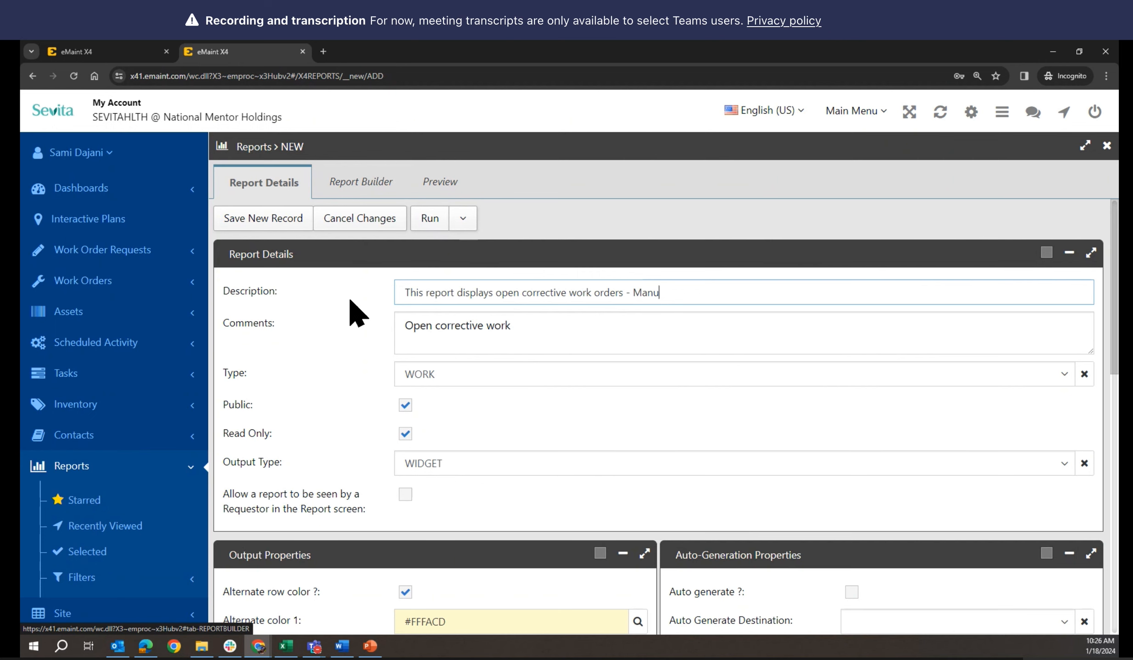
pyautogui.scroll(-8, 354, 349)
pyautogui.scroll(7, 354, 392)
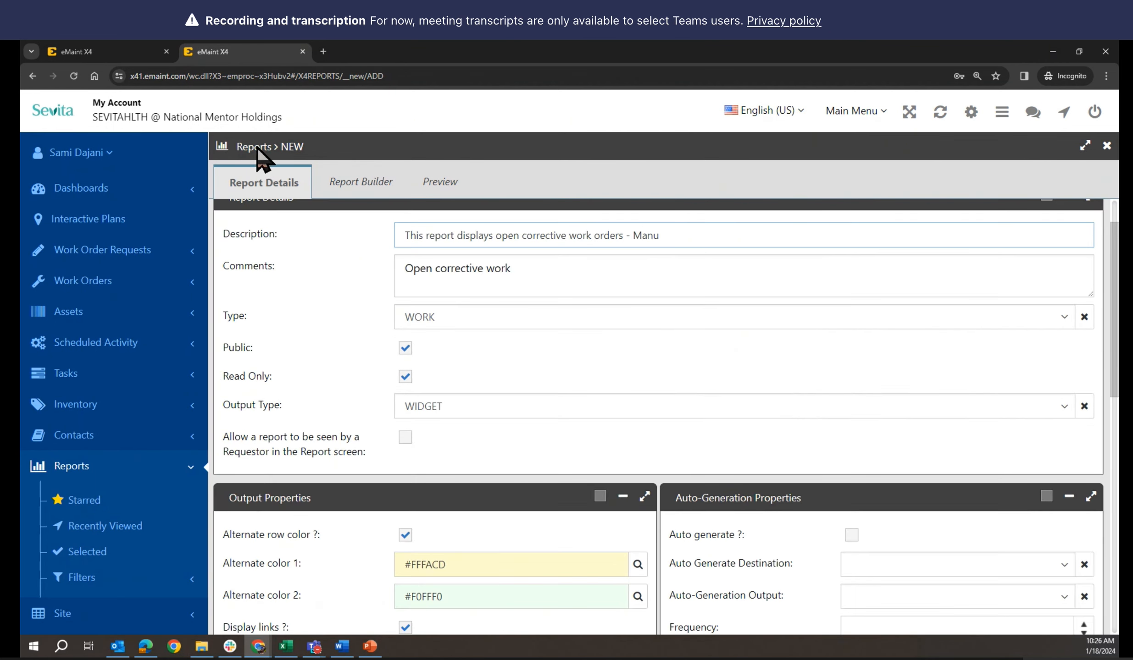
# Compare with the saved report's builder, then open the new report's Report Builder
pyautogui.click(132, 45)
pyautogui.scroll(-5, 329, 401)
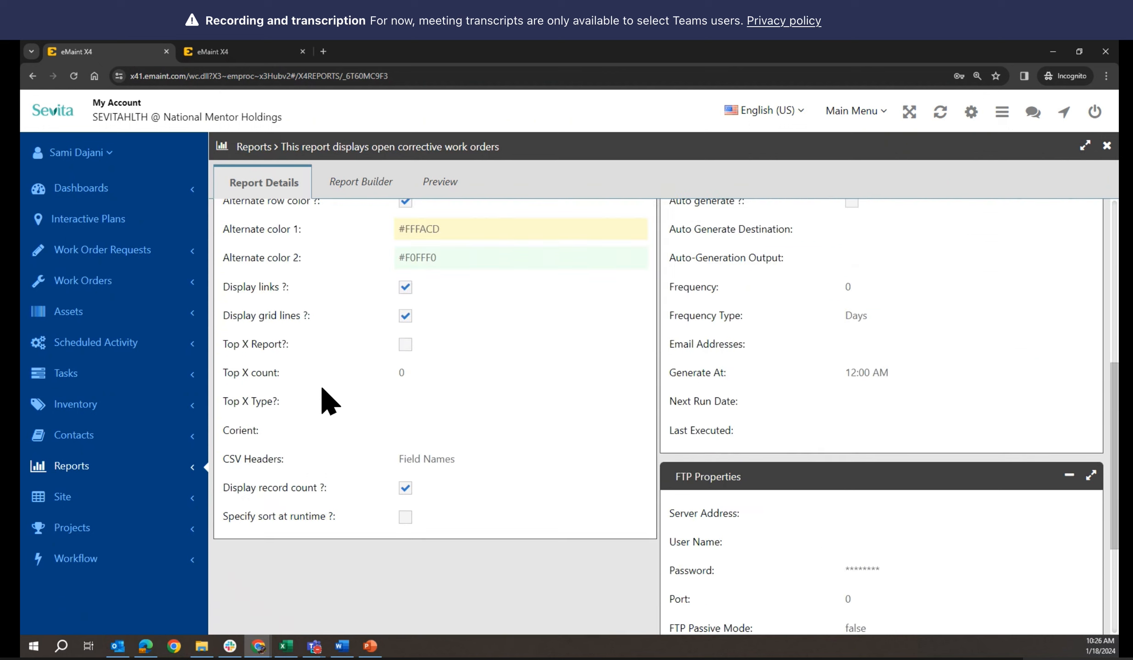
pyautogui.scroll(-1, 328, 401)
pyautogui.scroll(8, 329, 402)
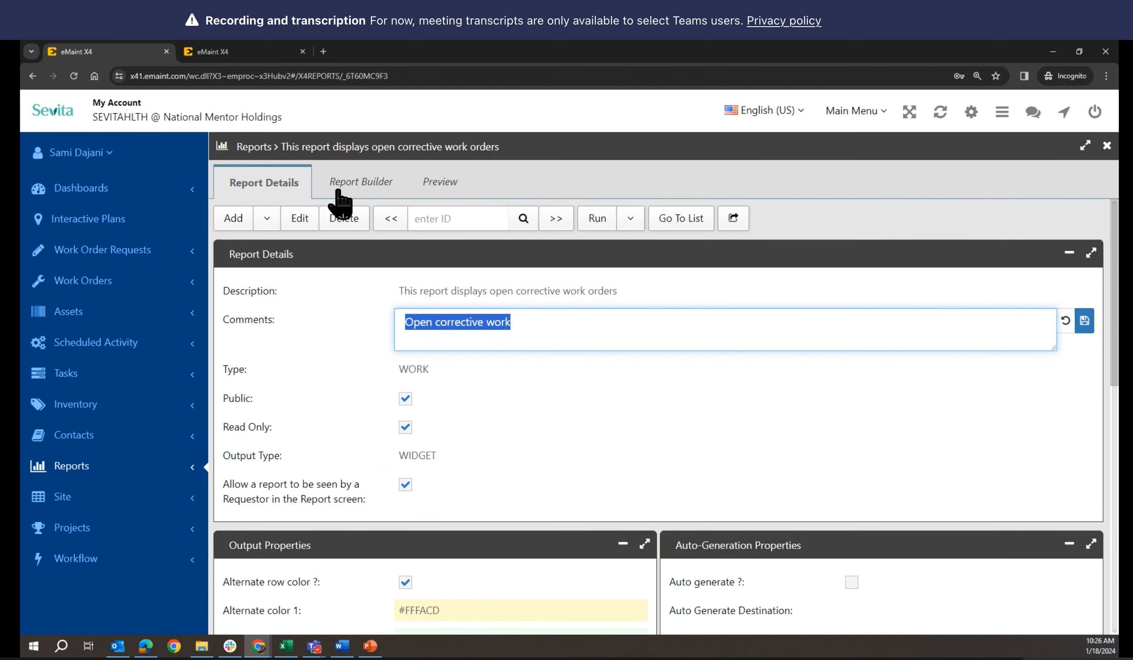
pyautogui.click(357, 186)
pyautogui.click(243, 53)
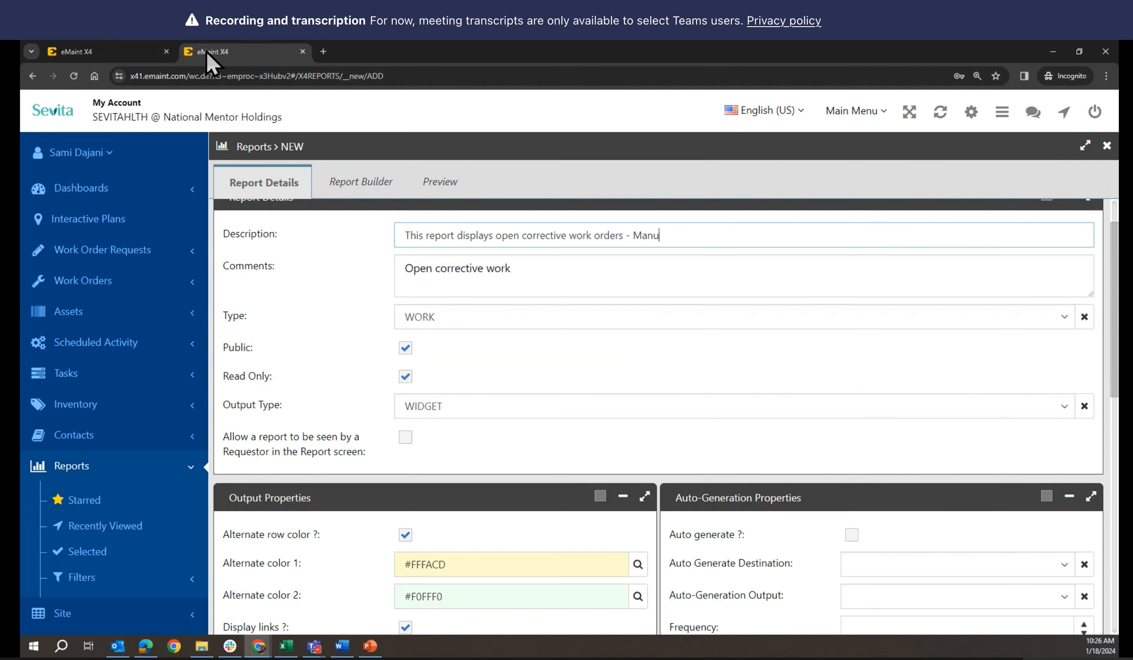
pyautogui.click(353, 185)
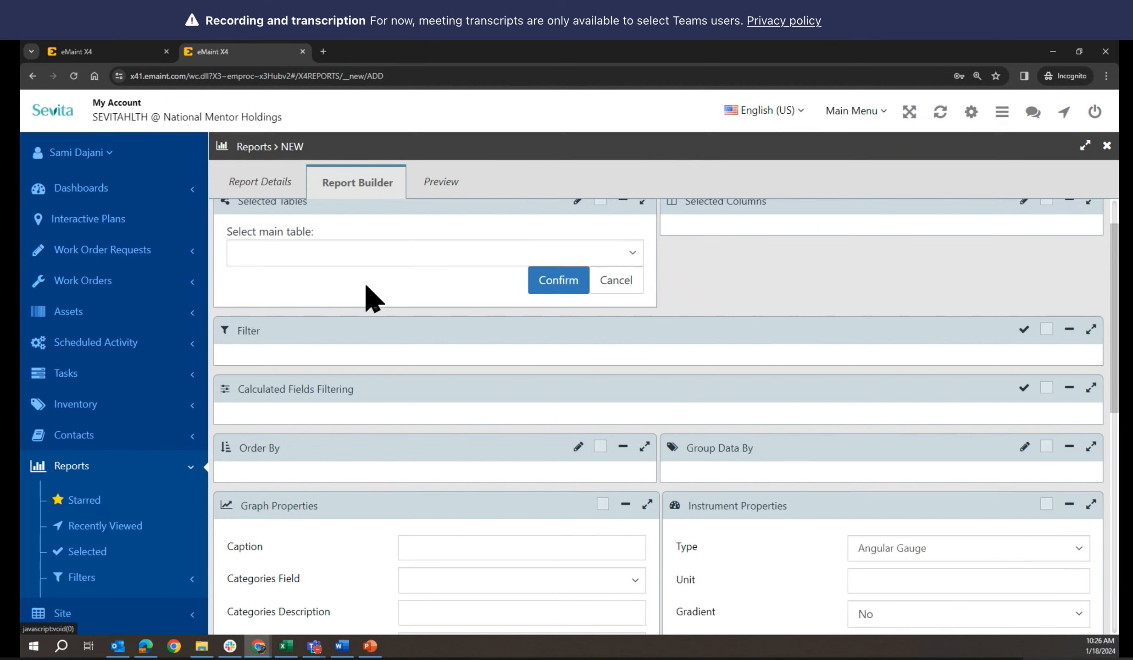
# Search 'work' and confirm WORK as the new report's main table
pyautogui.click(413, 257)
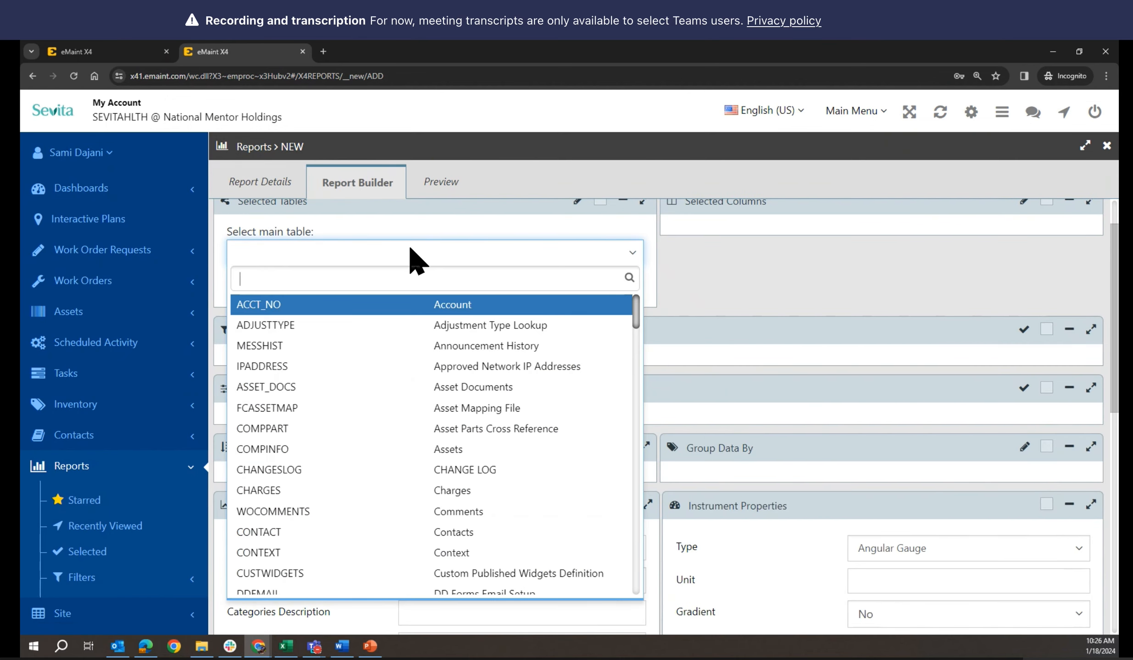
pyautogui.write('work')
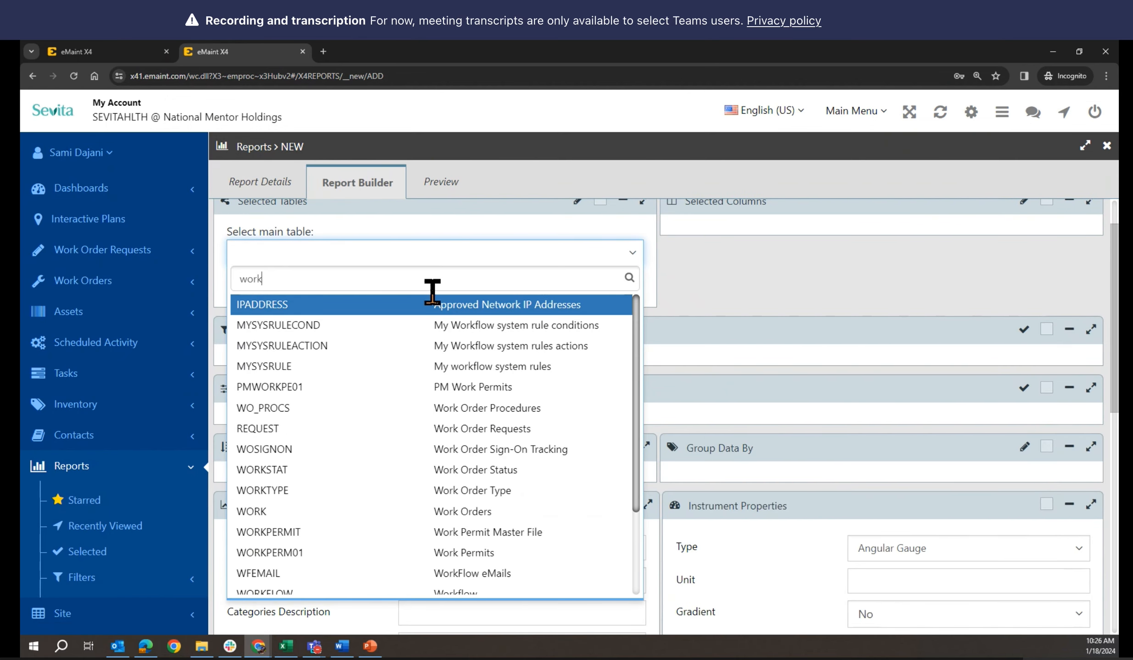
pyautogui.scroll(-3, 435, 364)
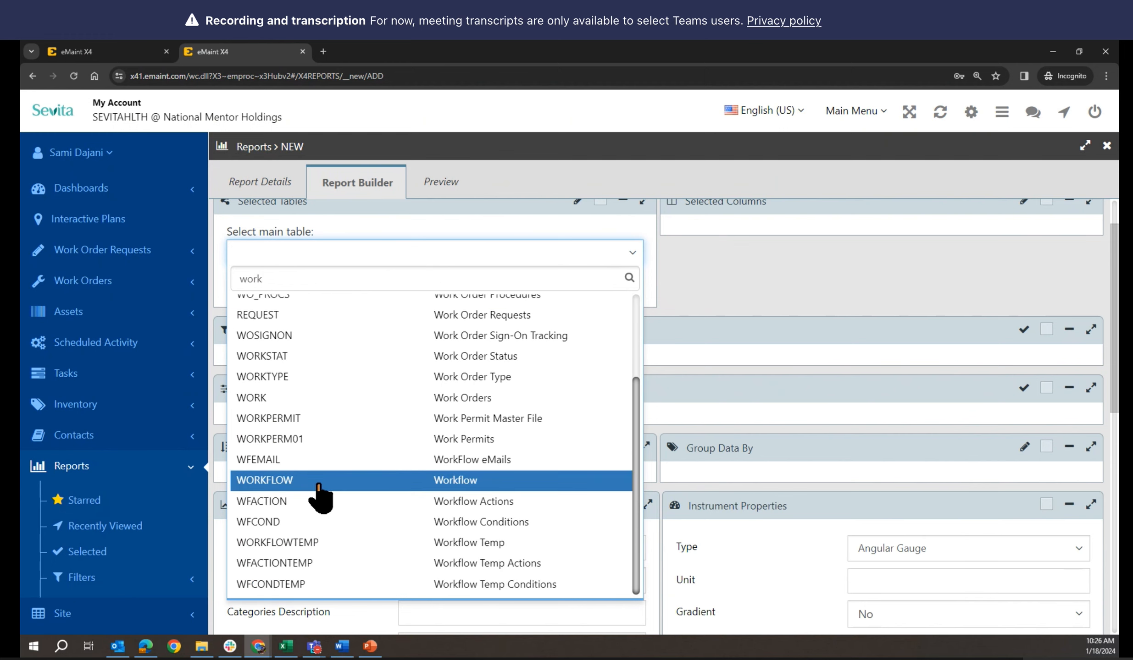
pyautogui.click(324, 398)
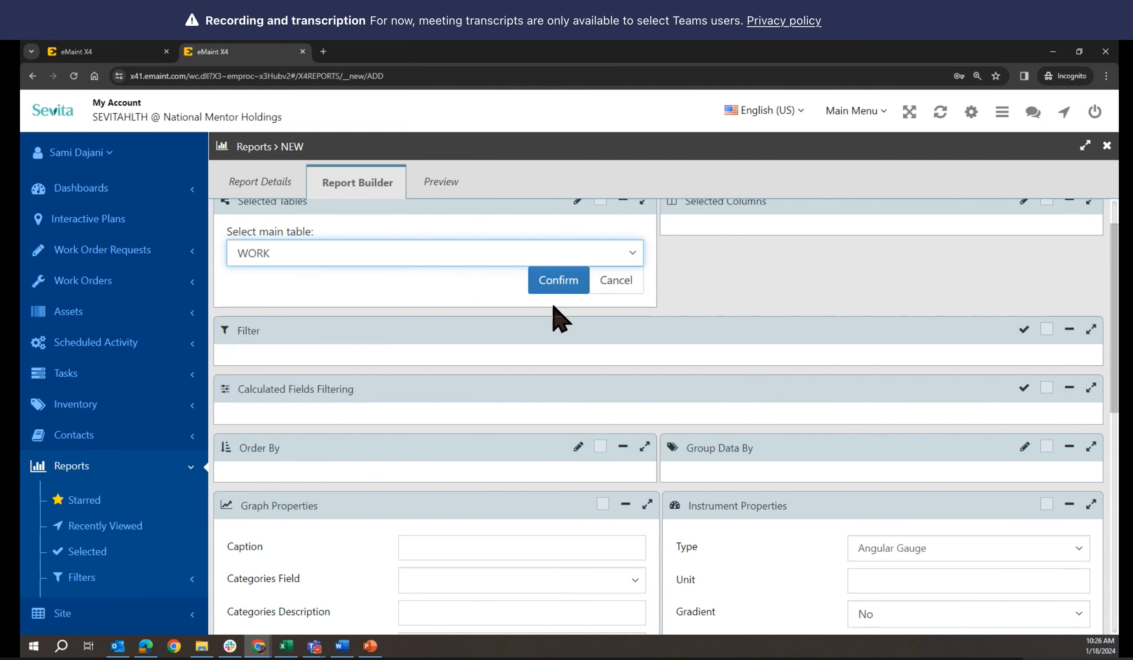
pyautogui.click(560, 280)
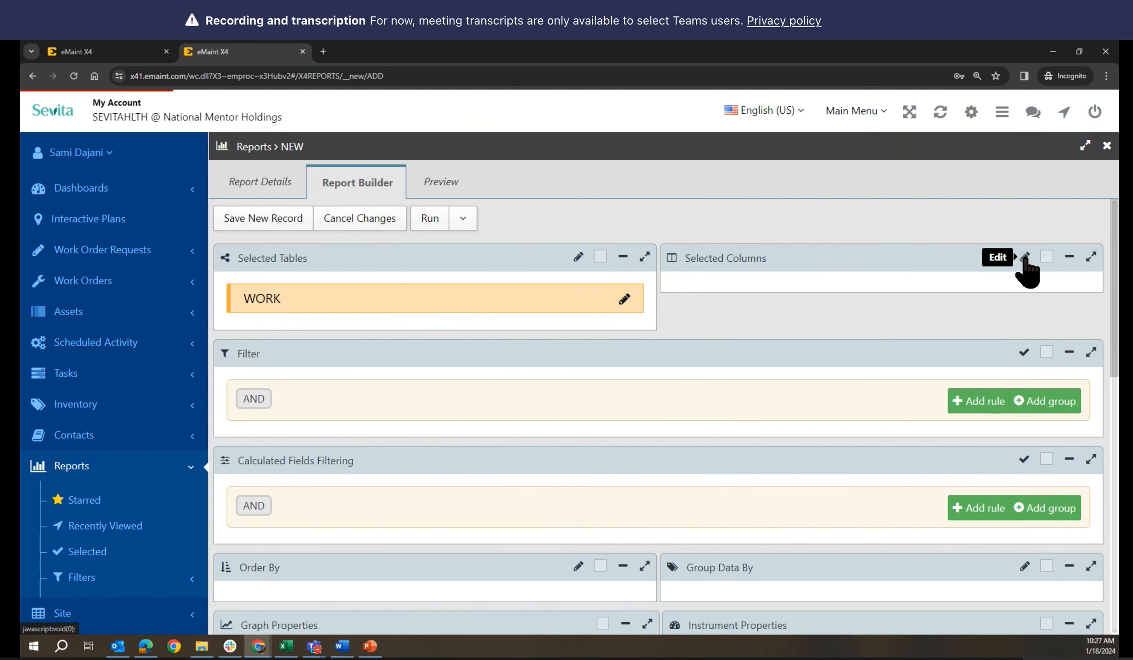
# Begin editing Selected Columns, then view the saved report's WORK columns for reference
pyautogui.click(1024, 258)
pyautogui.click(109, 53)
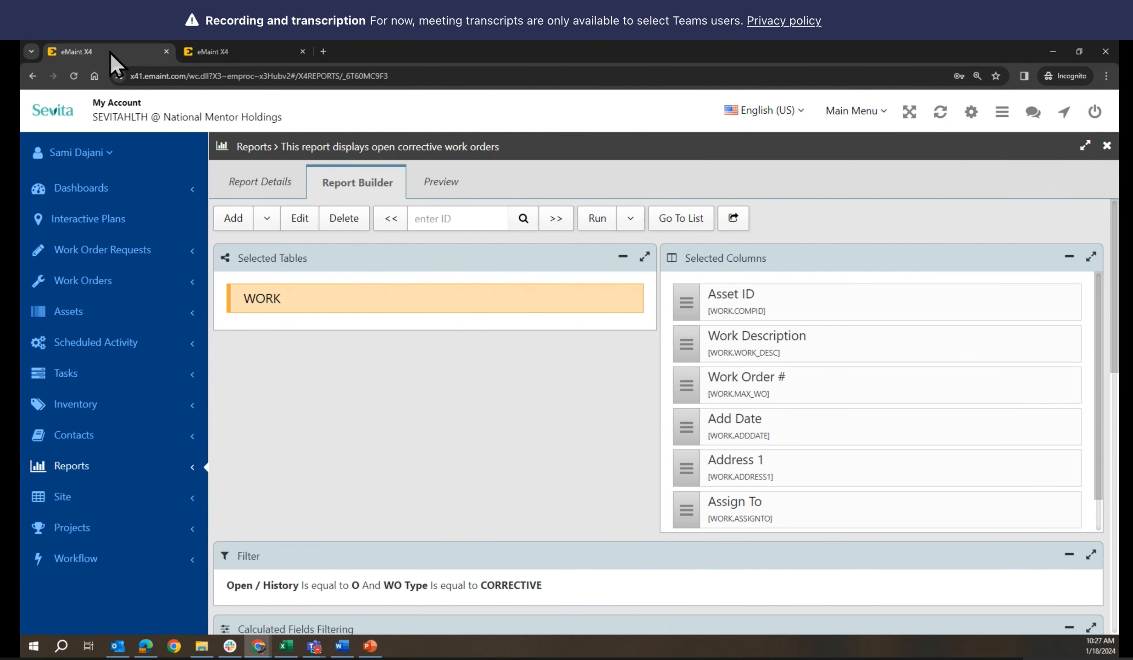
# Add the Asset ID and Work Description columns to the new report via the column search
pyautogui.click(257, 49)
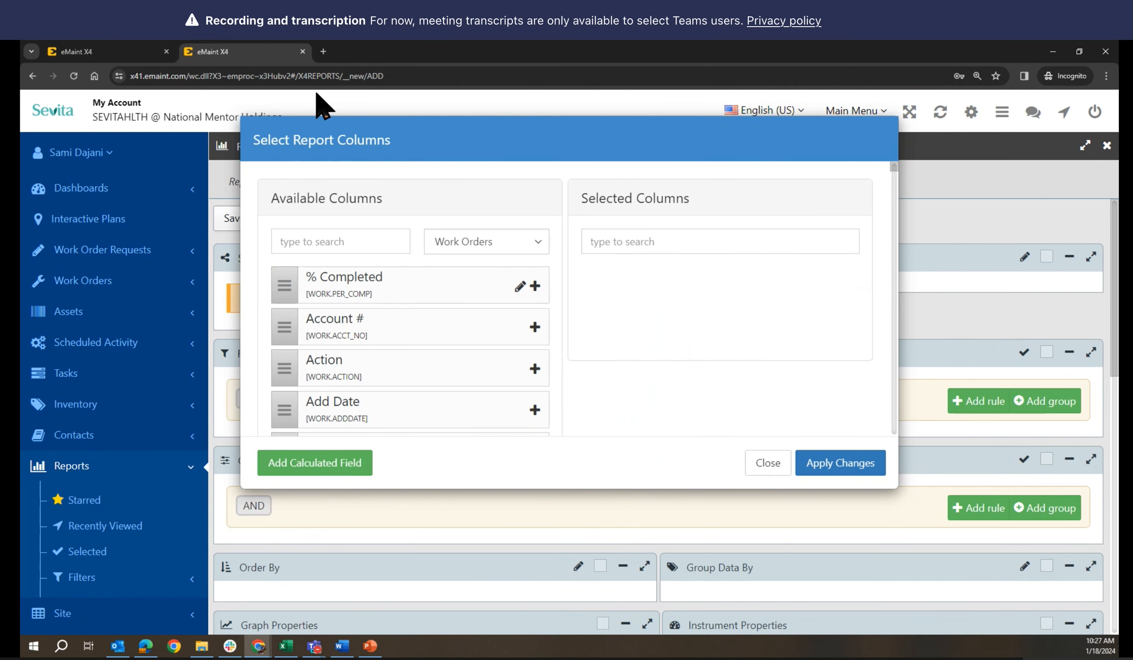
pyautogui.click(379, 240)
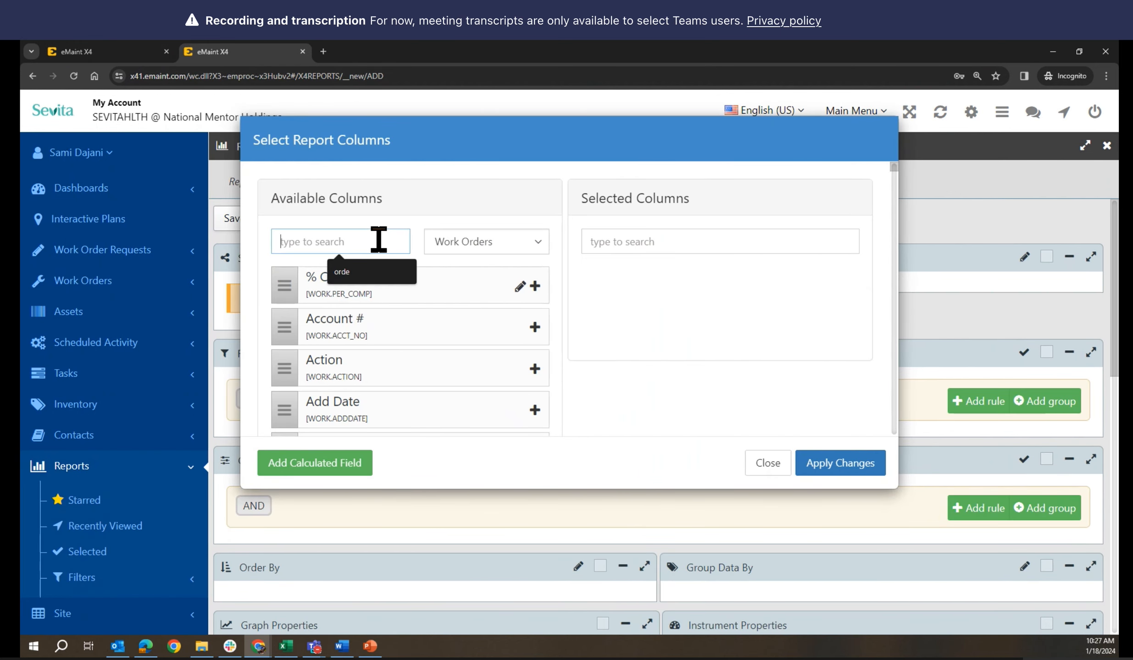
pyautogui.write('id')
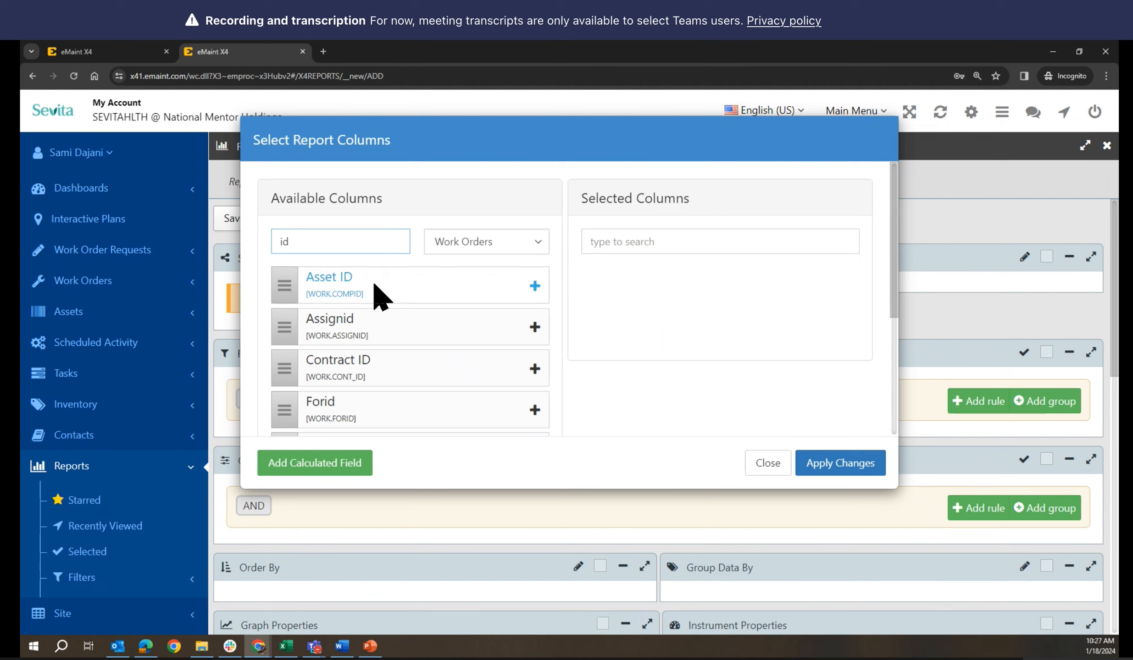
pyautogui.click(535, 286)
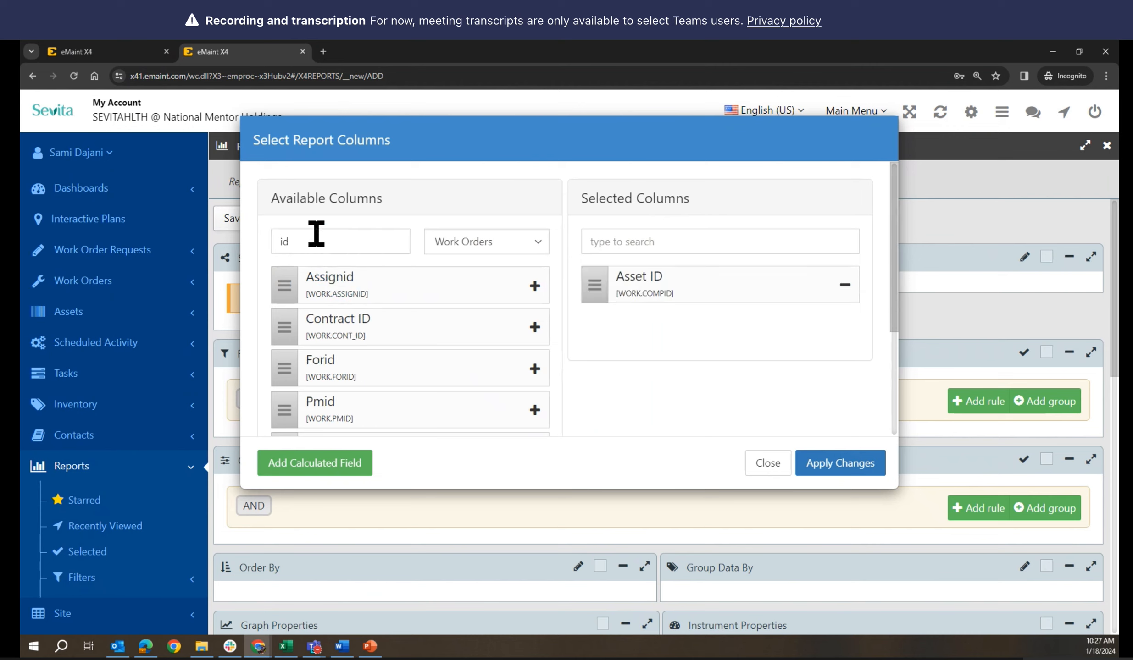
pyautogui.moveTo(316, 236); pyautogui.dragTo(266, 234)
pyautogui.write('desc')
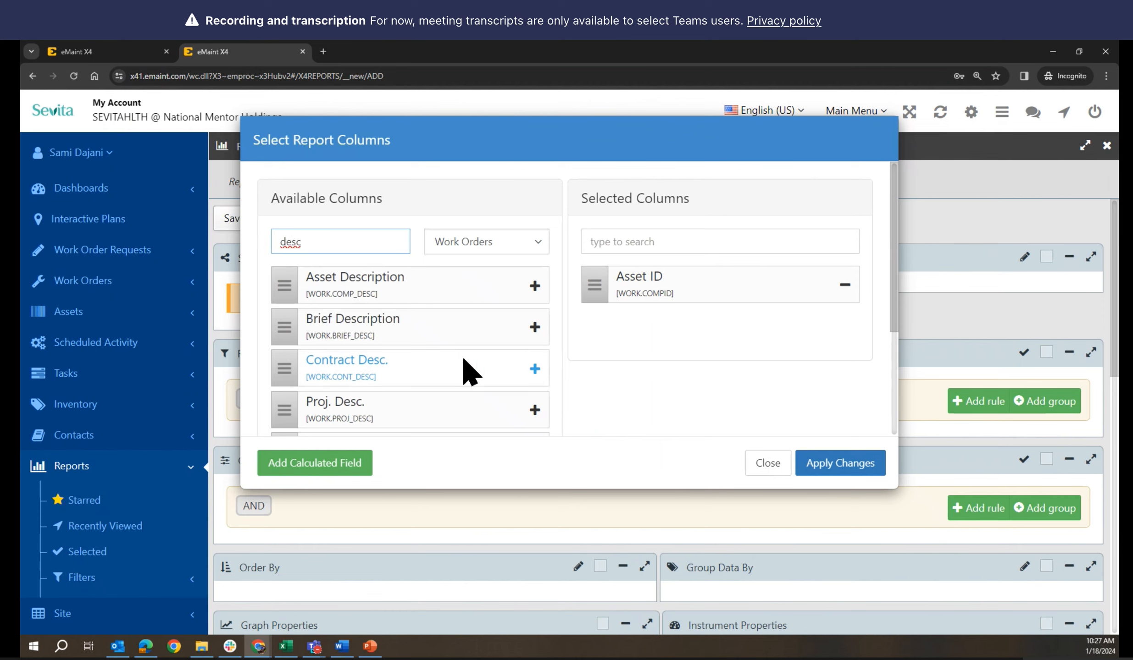
pyautogui.scroll(-3, 465, 367)
pyautogui.click(535, 326)
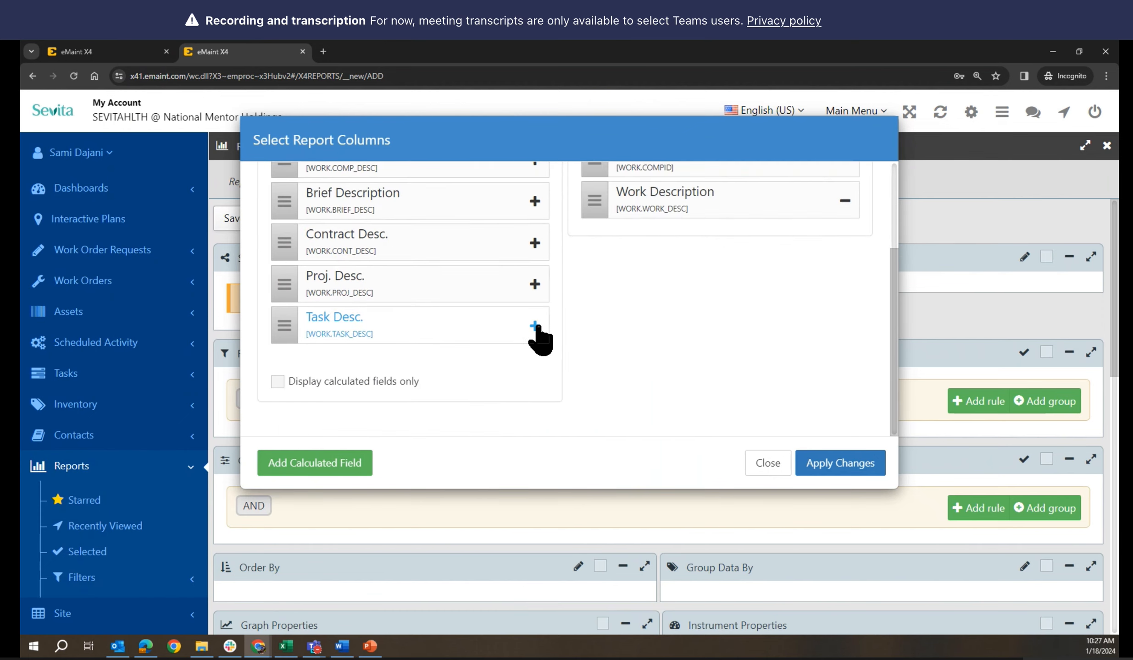
# Add the WO No. column after checking the existing corrective work orders report's columns
pyautogui.click(147, 52)
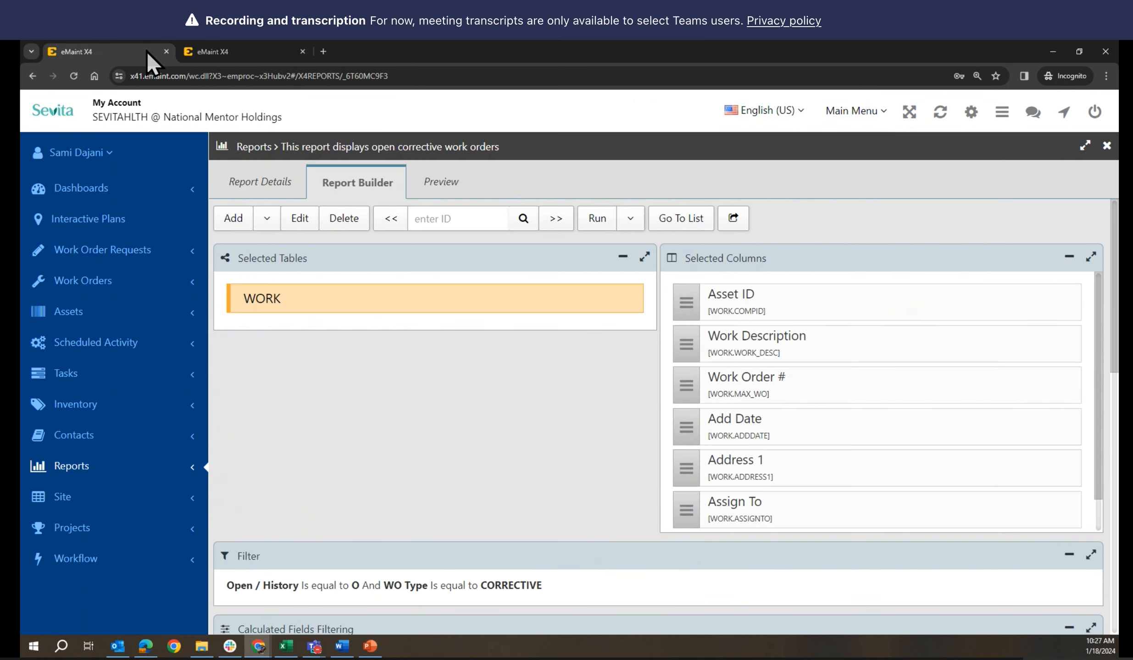
pyautogui.click(221, 52)
pyautogui.scroll(3, 504, 298)
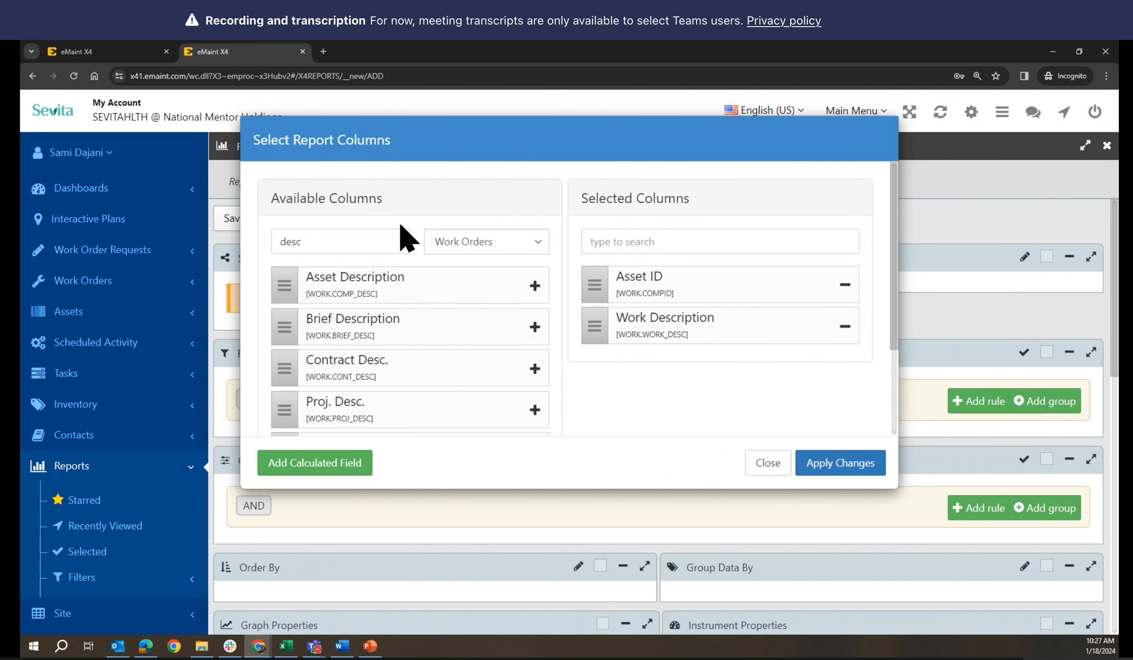
pyautogui.moveTo(361, 235); pyautogui.dragTo(253, 228)
pyautogui.write('no.')
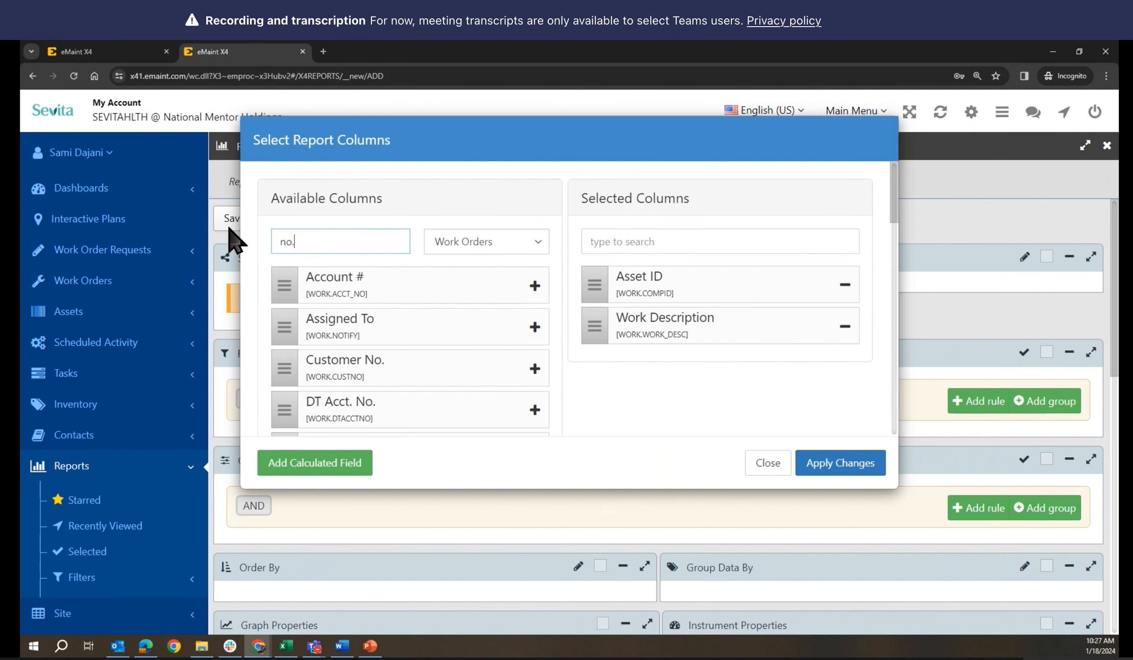
pyautogui.scroll(-10, 537, 422)
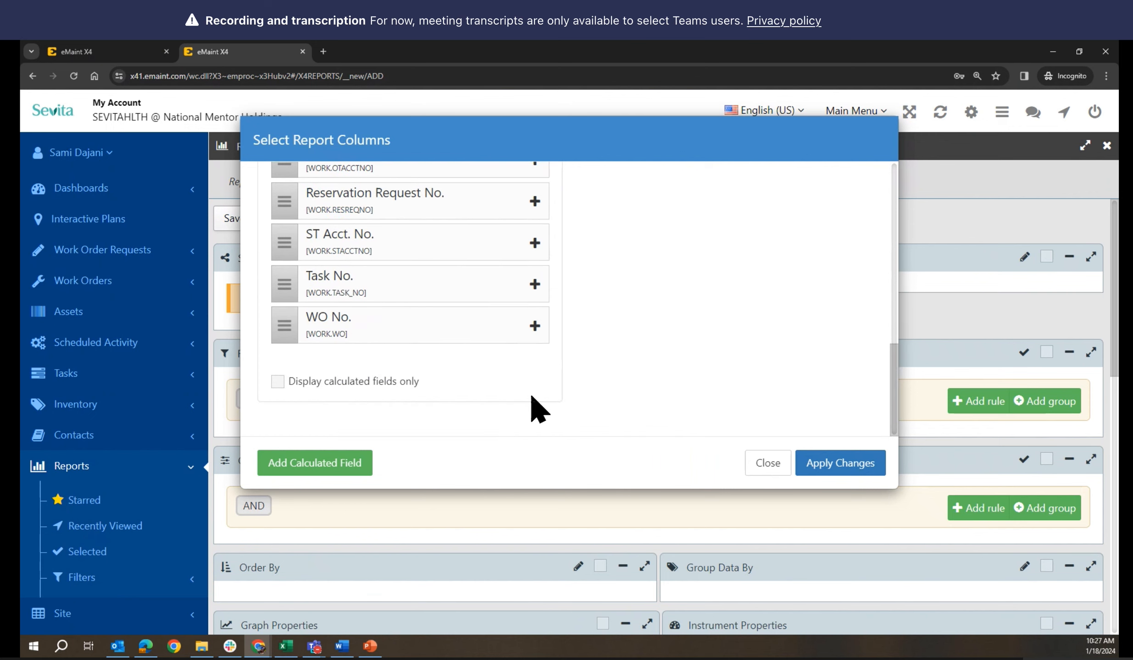
pyautogui.click(534, 326)
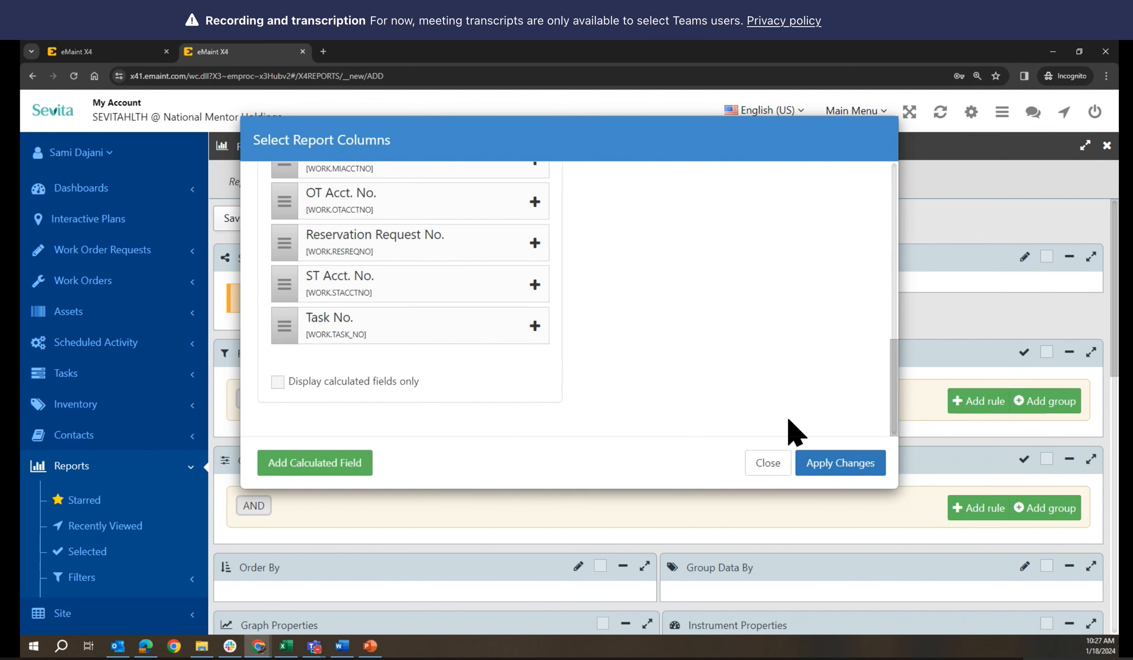
pyautogui.click(144, 54)
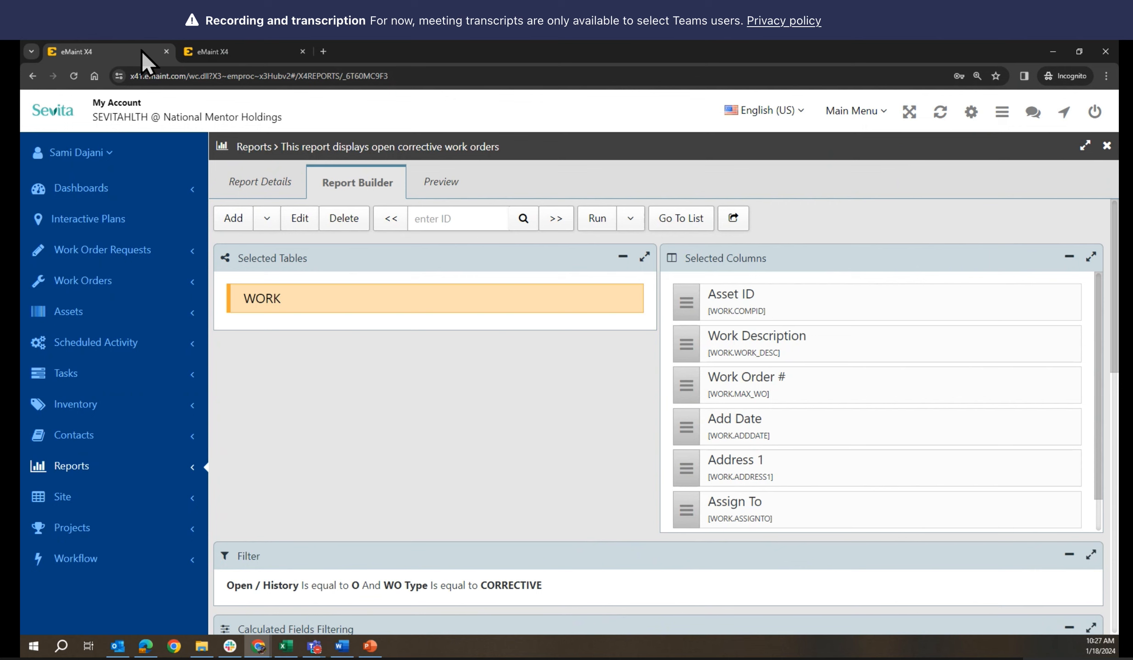
# Add the Add Date and Address 1 columns, searching 'add' and 'addr'
pyautogui.click(218, 55)
pyautogui.scroll(5, 617, 358)
pyautogui.scroll(3, 617, 358)
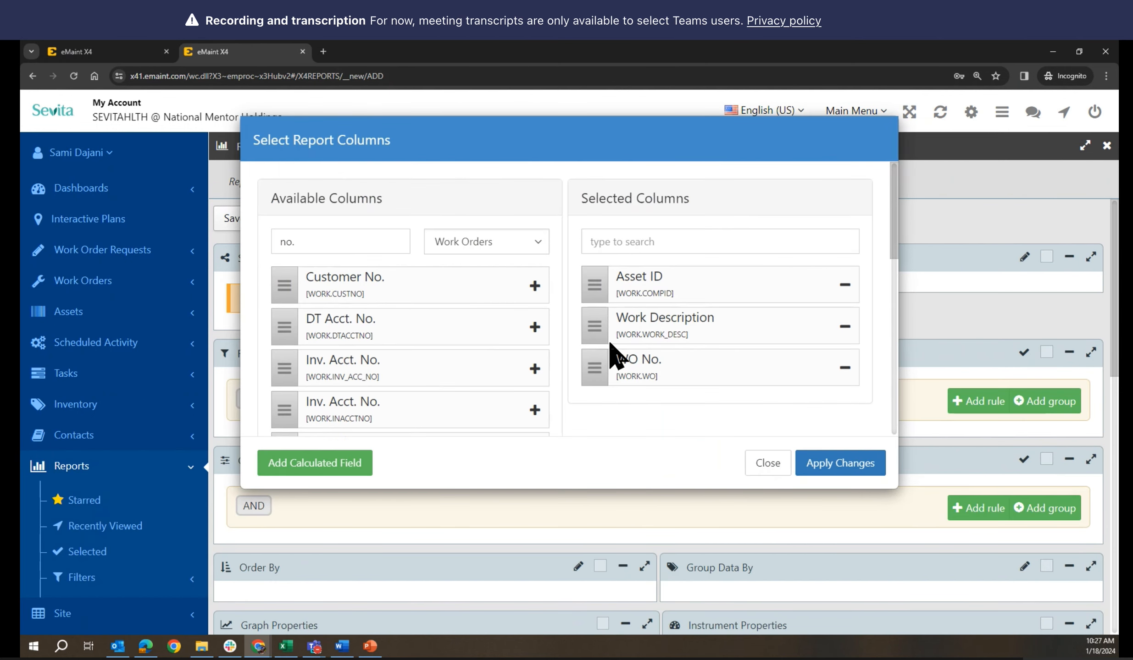
pyautogui.moveTo(316, 242); pyautogui.dragTo(266, 240)
pyautogui.write('add')
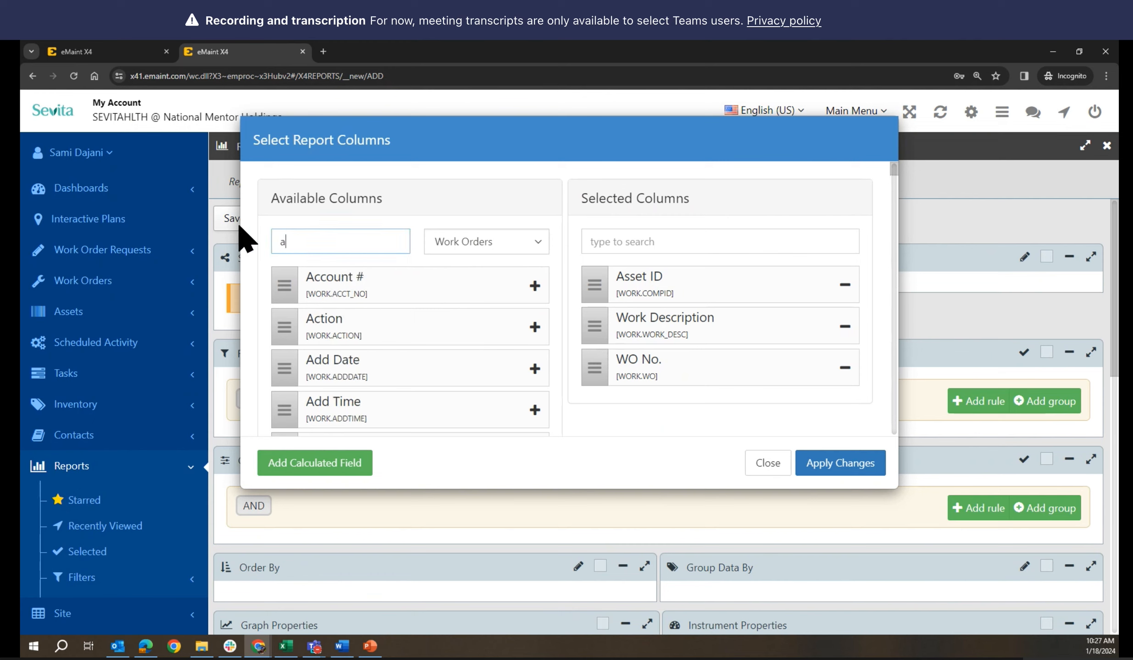
pyautogui.click(535, 286)
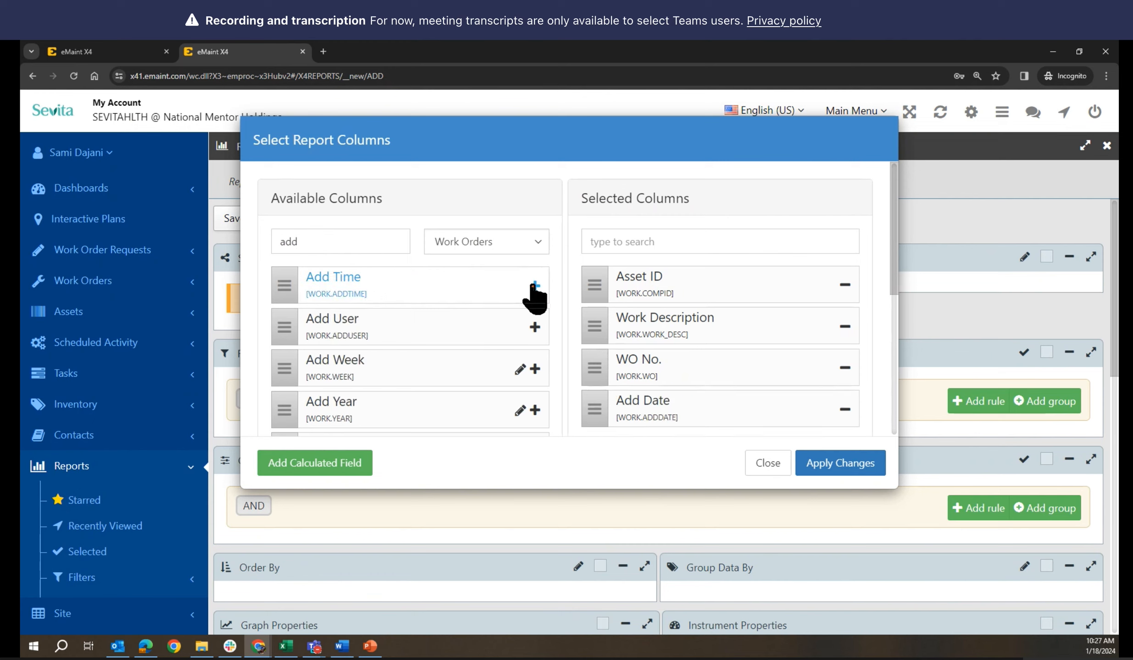
pyautogui.click(117, 48)
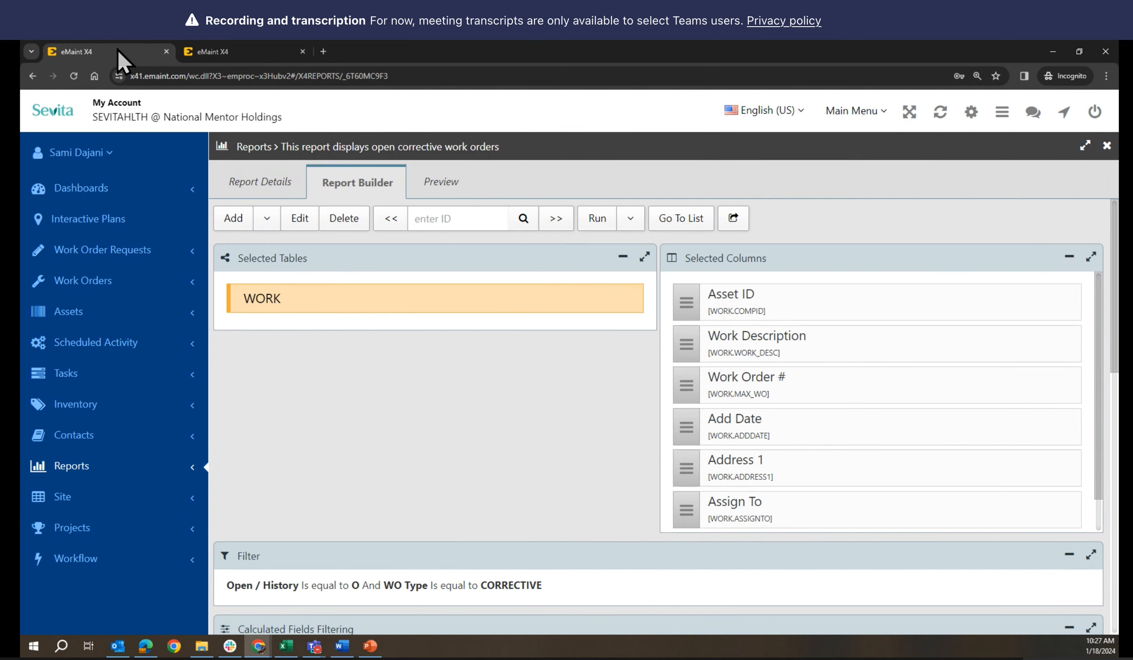
pyautogui.click(238, 55)
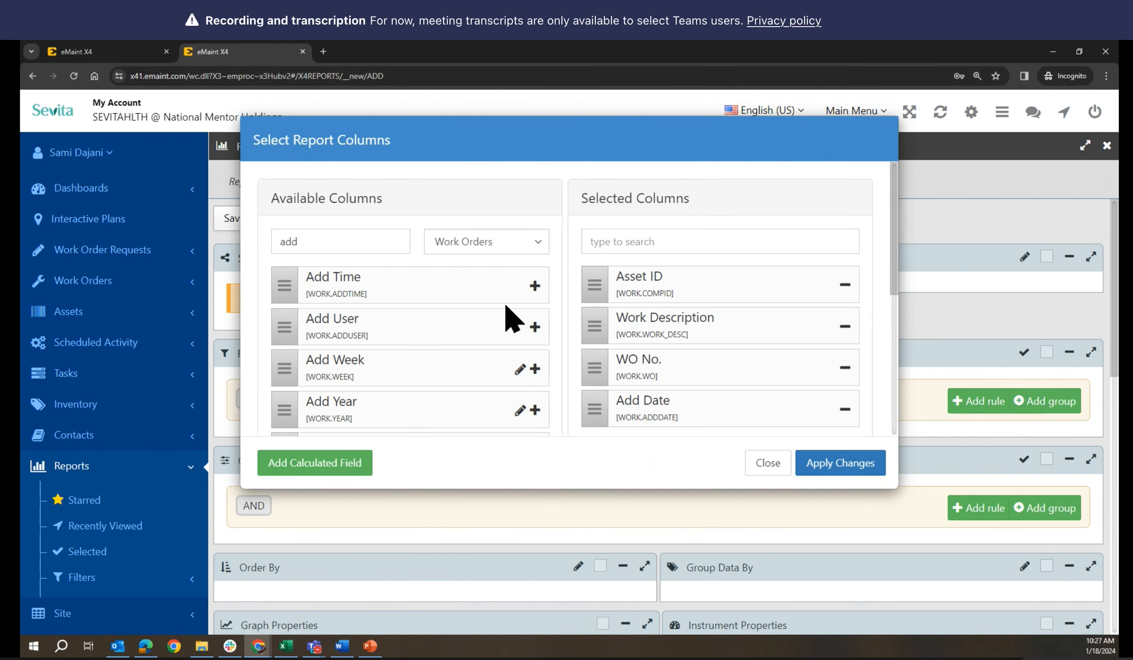
pyautogui.click(361, 238)
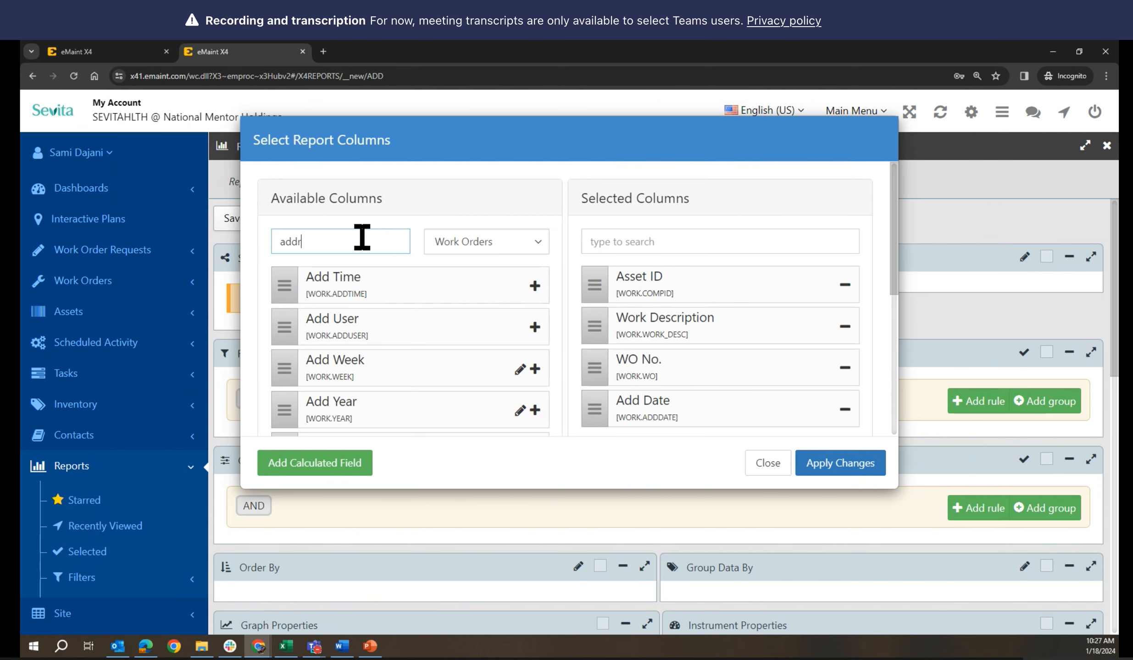
pyautogui.write('r')
pyautogui.click(533, 286)
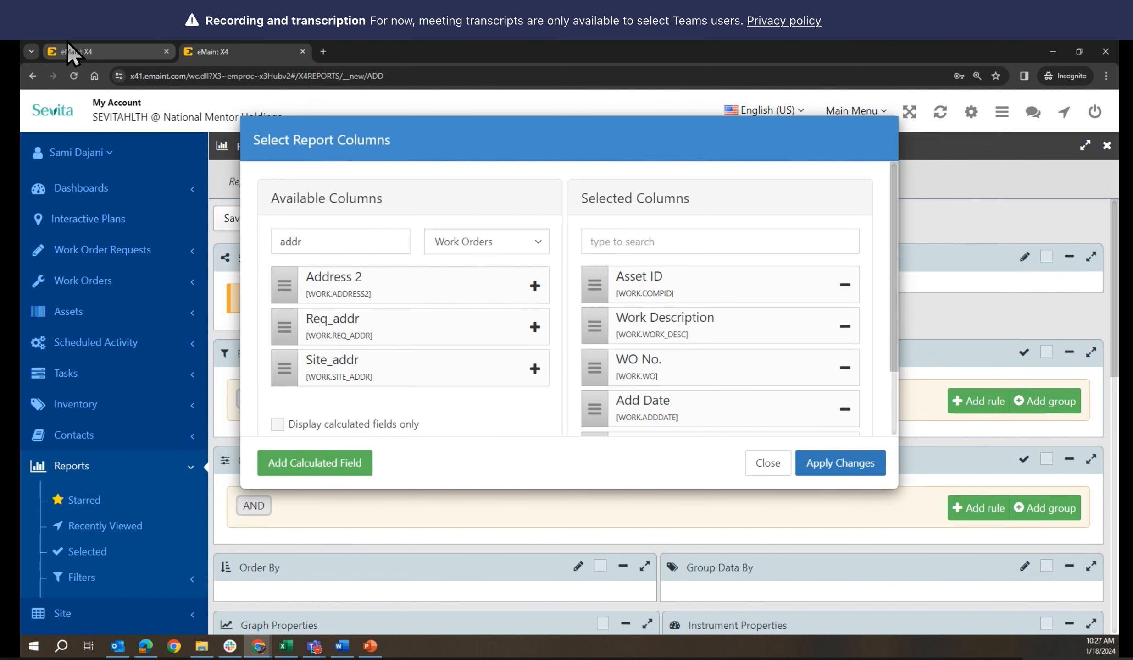
# Add the Assign To column, searching 'ass', matching the existing report's list
pyautogui.click(96, 51)
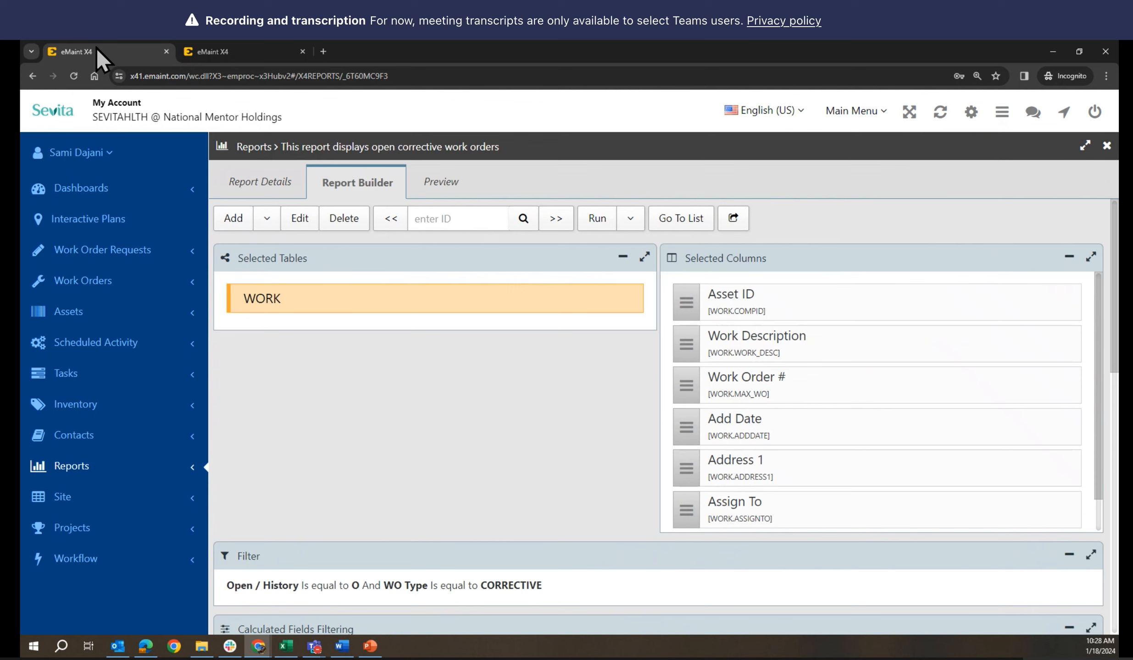
pyautogui.click(213, 52)
pyautogui.moveTo(316, 237); pyautogui.dragTo(241, 250)
pyautogui.write('ass')
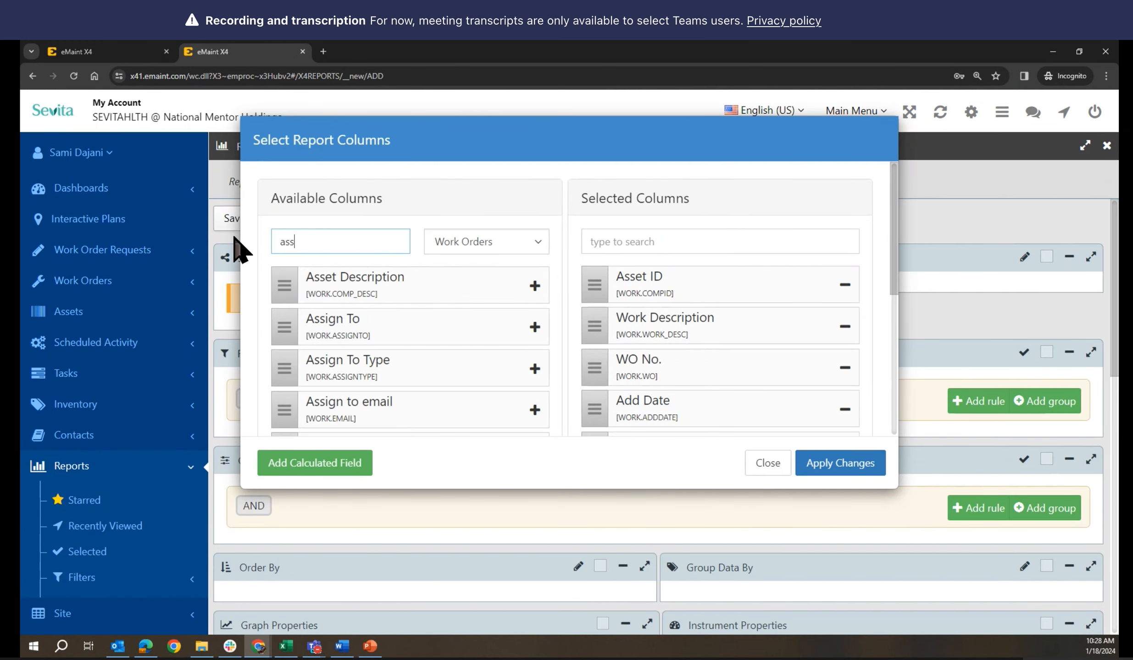
pyautogui.click(535, 327)
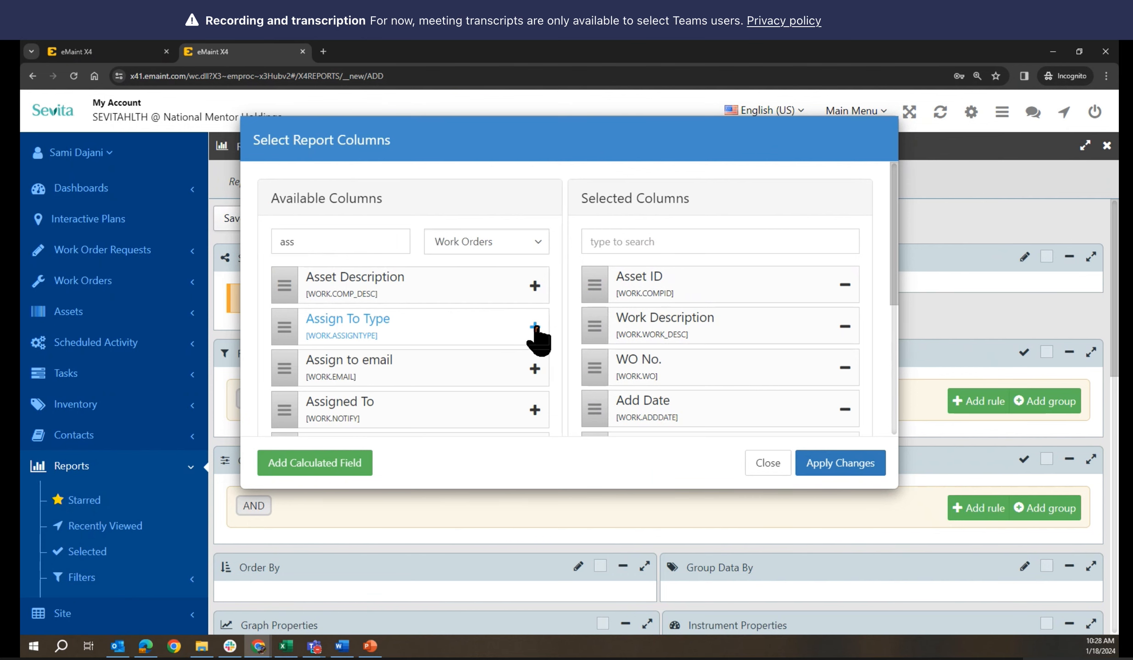
pyautogui.click(139, 52)
pyautogui.scroll(-3, 513, 419)
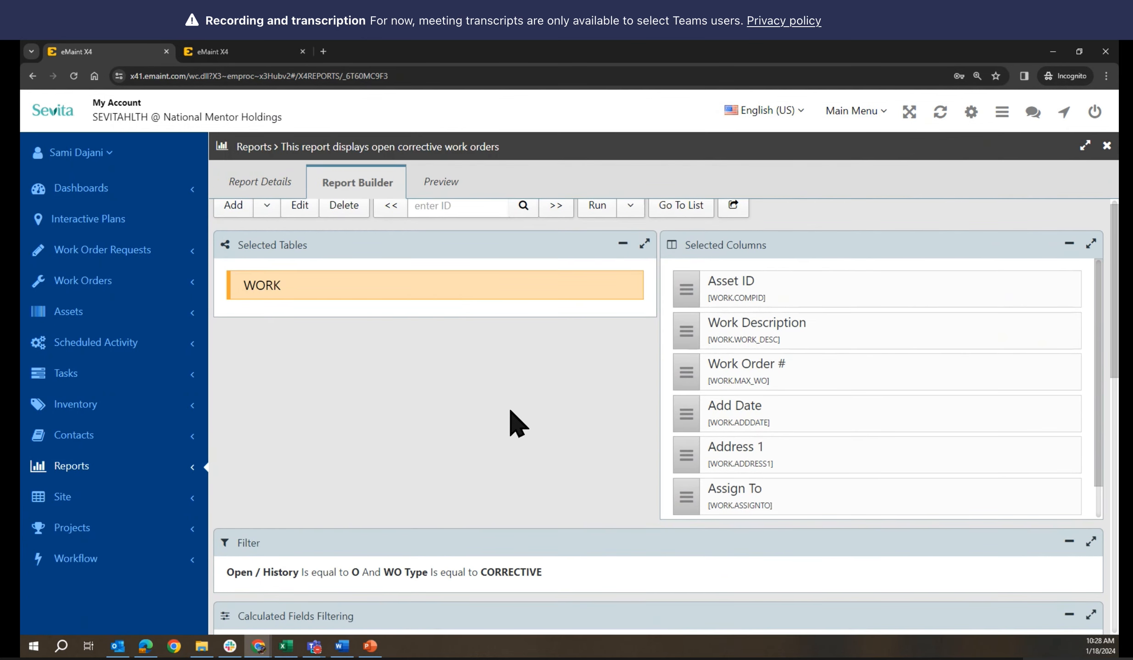
pyautogui.scroll(-1, 787, 358)
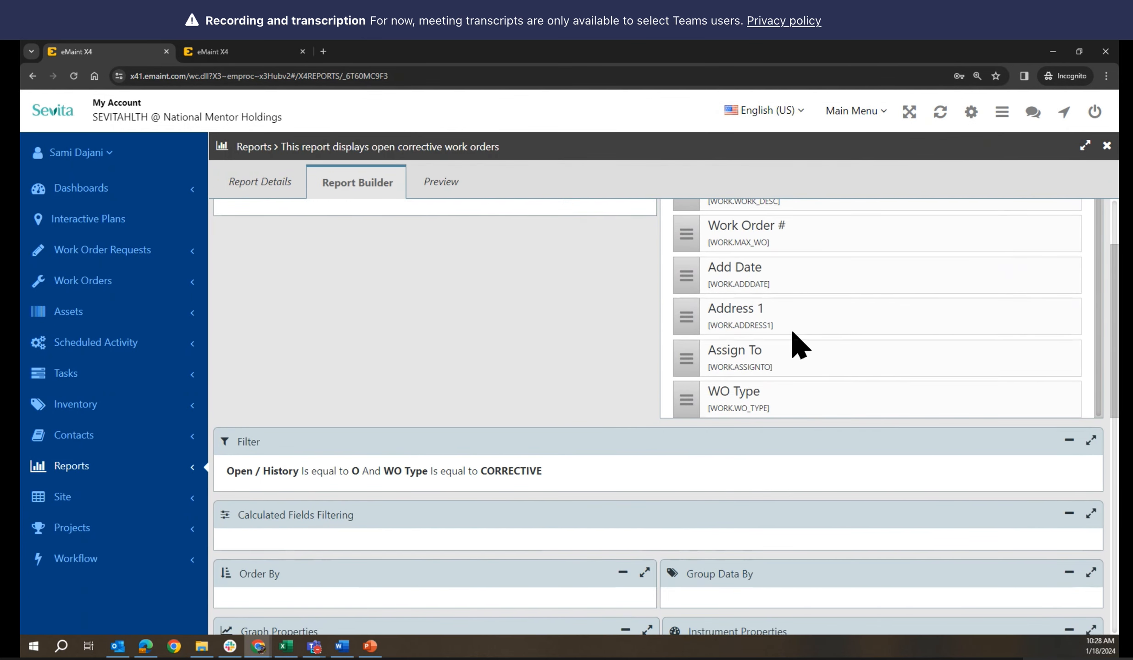
# Add the WO Type column, searching 'typ', and apply the column changes
pyautogui.click(211, 52)
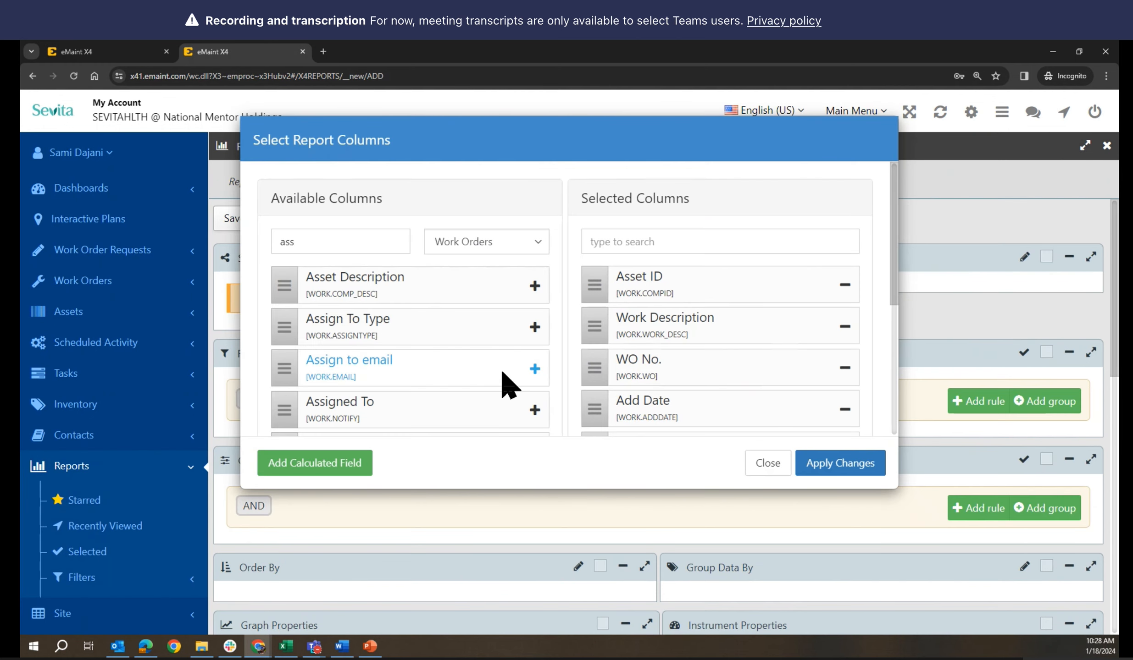
pyautogui.scroll(-2, 500, 376)
pyautogui.scroll(2, 494, 364)
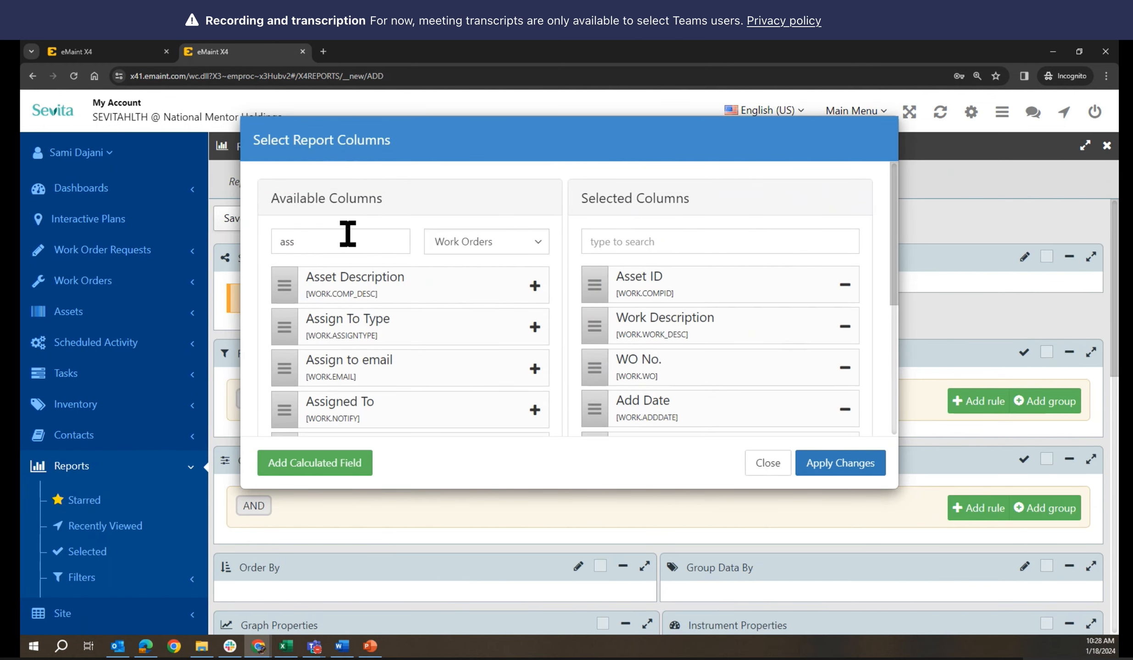
pyautogui.moveTo(342, 238); pyautogui.dragTo(248, 222)
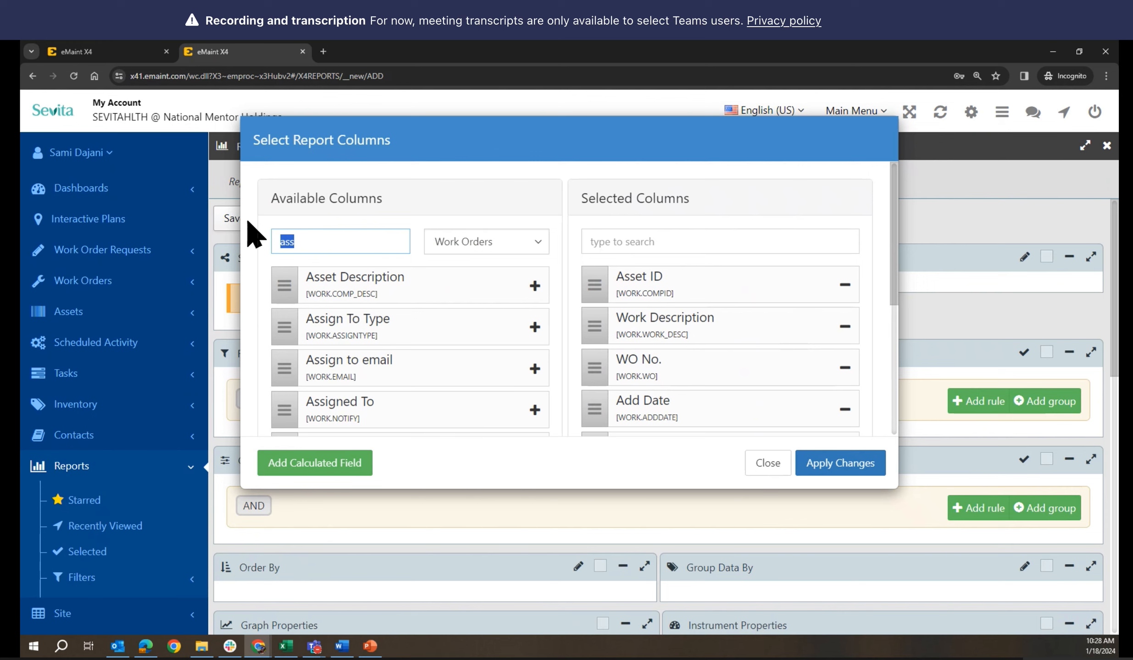
pyautogui.write('typ')
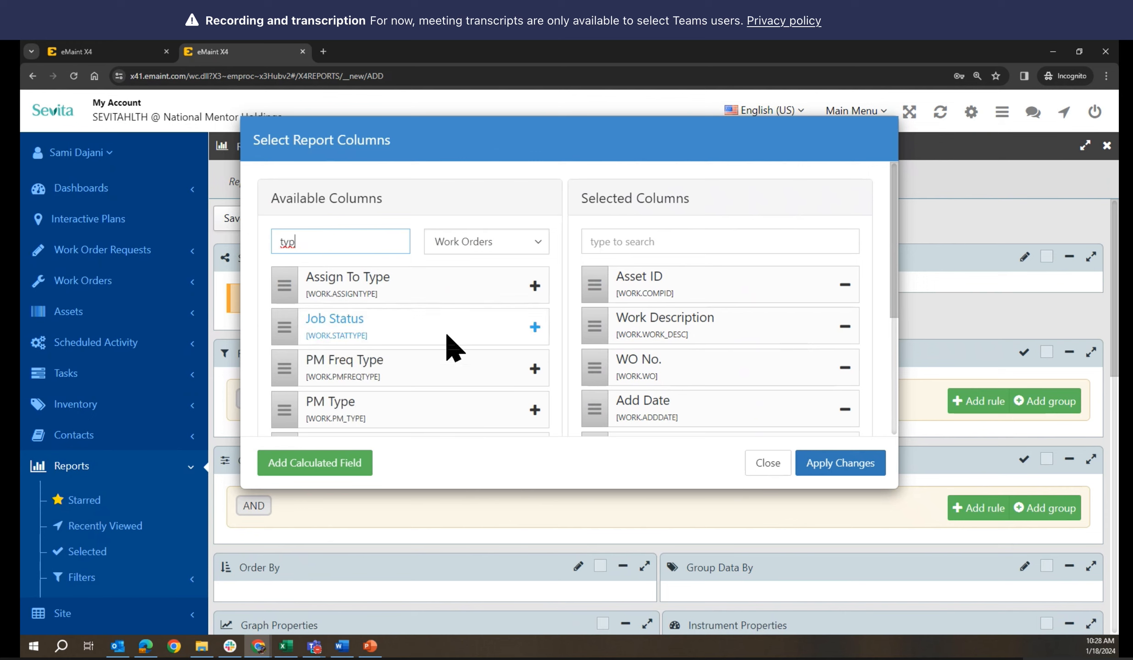
pyautogui.scroll(-5, 454, 348)
pyautogui.click(534, 326)
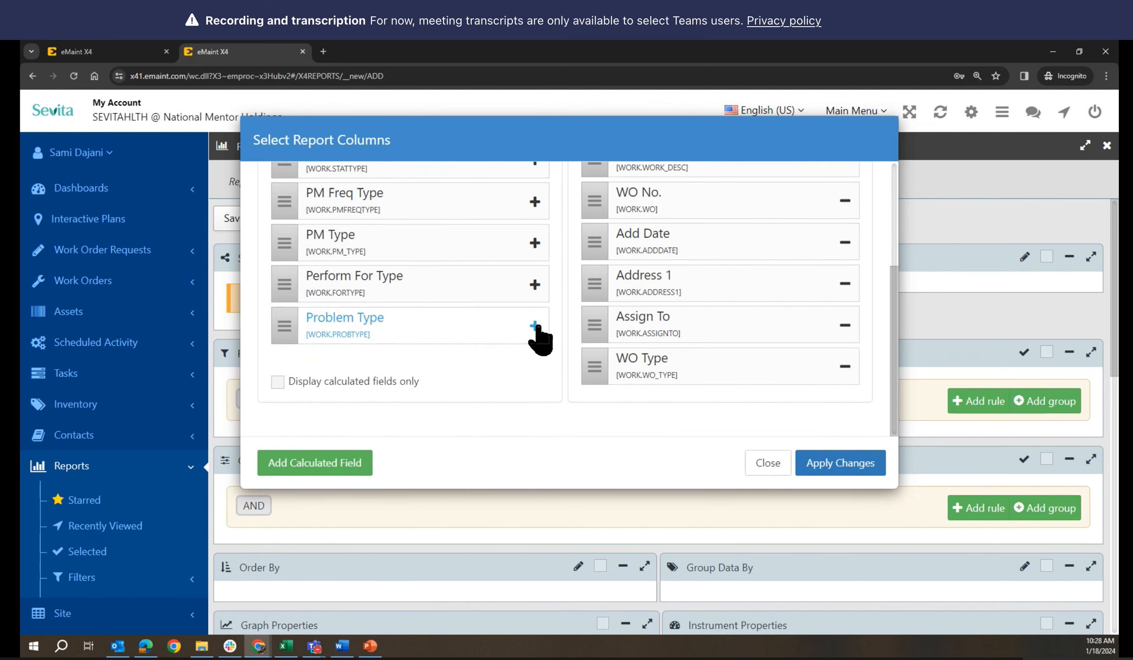
pyautogui.click(833, 466)
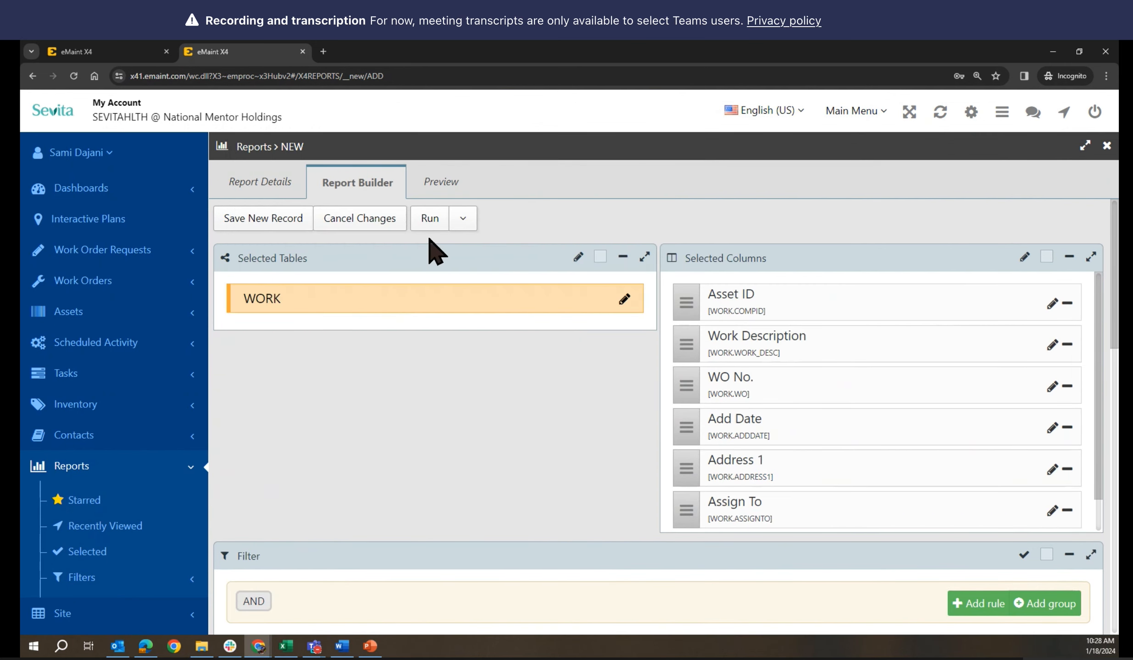
pyautogui.click(439, 184)
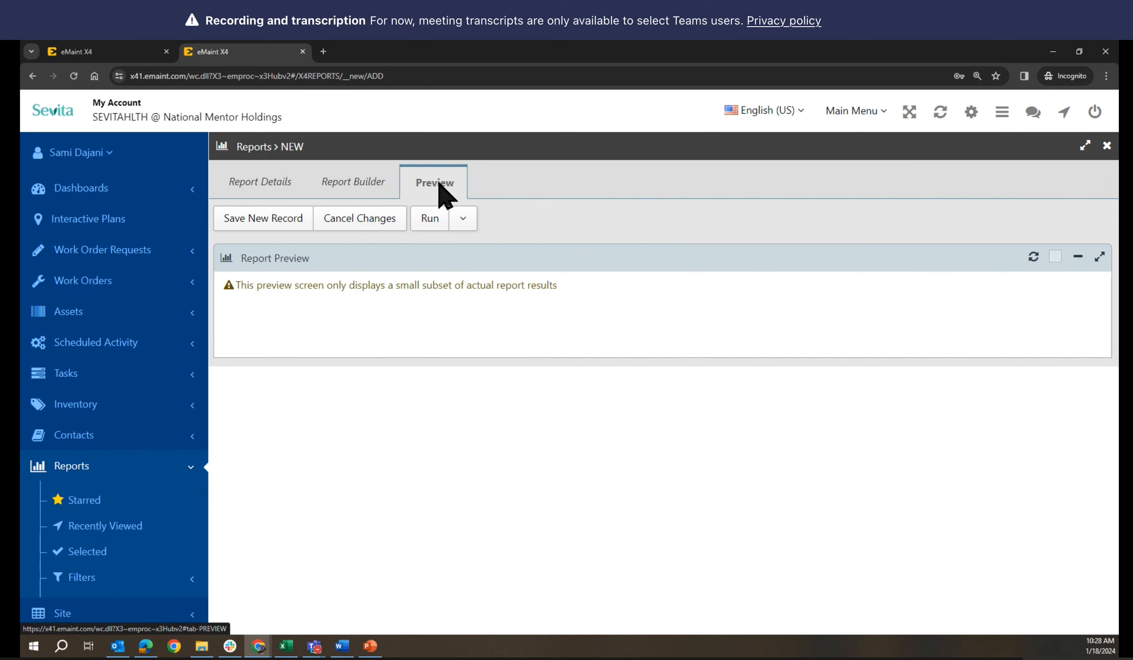
pyautogui.click(341, 186)
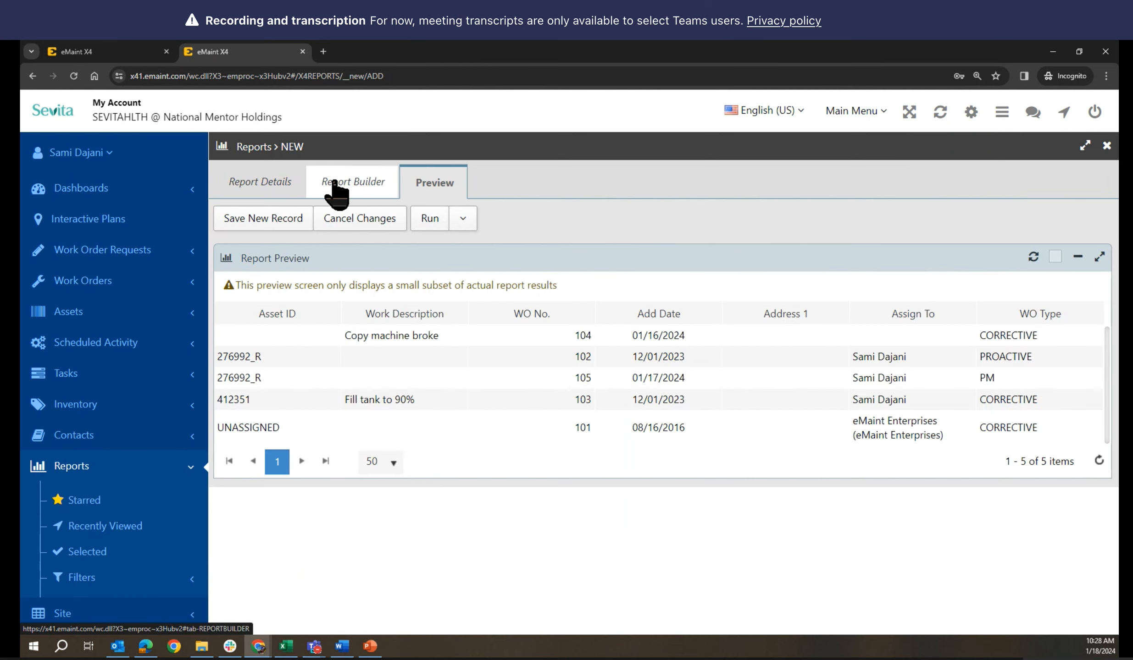
pyautogui.scroll(-3, 595, 440)
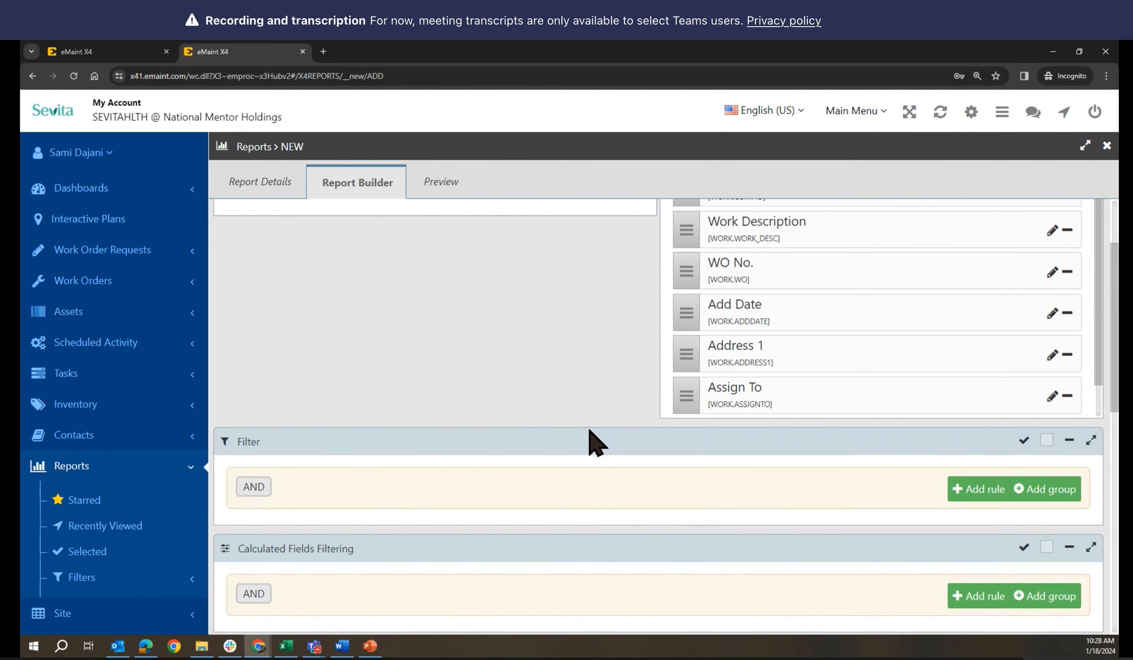
# Keep the filter group on AND and add a rule Open / History equals O
pyautogui.click(260, 490)
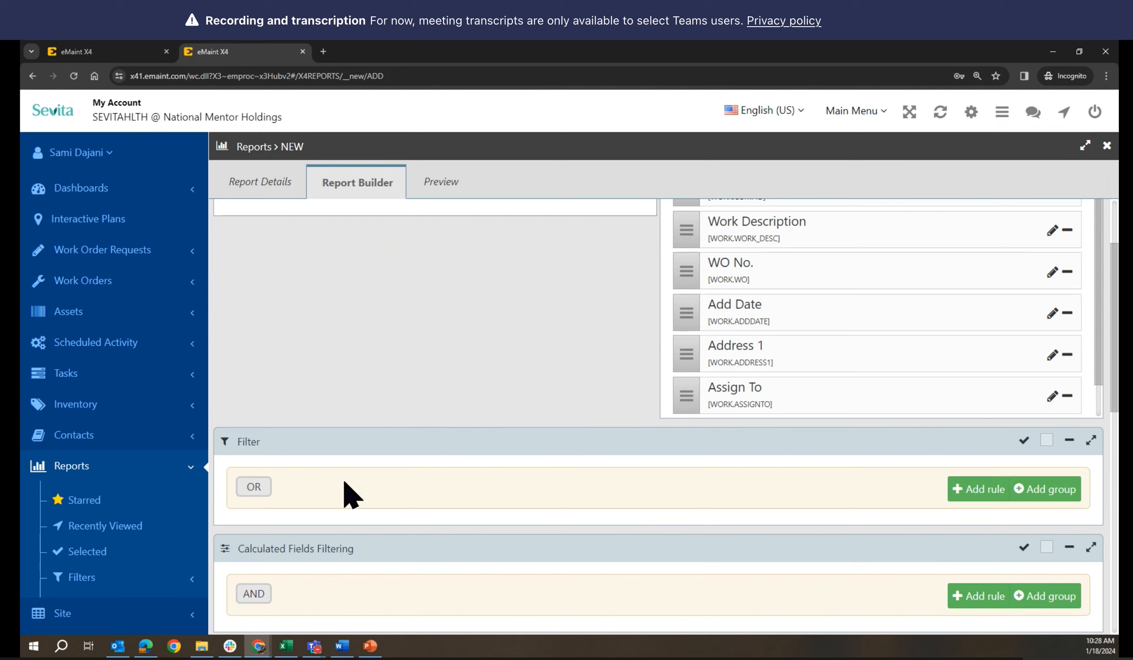
pyautogui.click(253, 488)
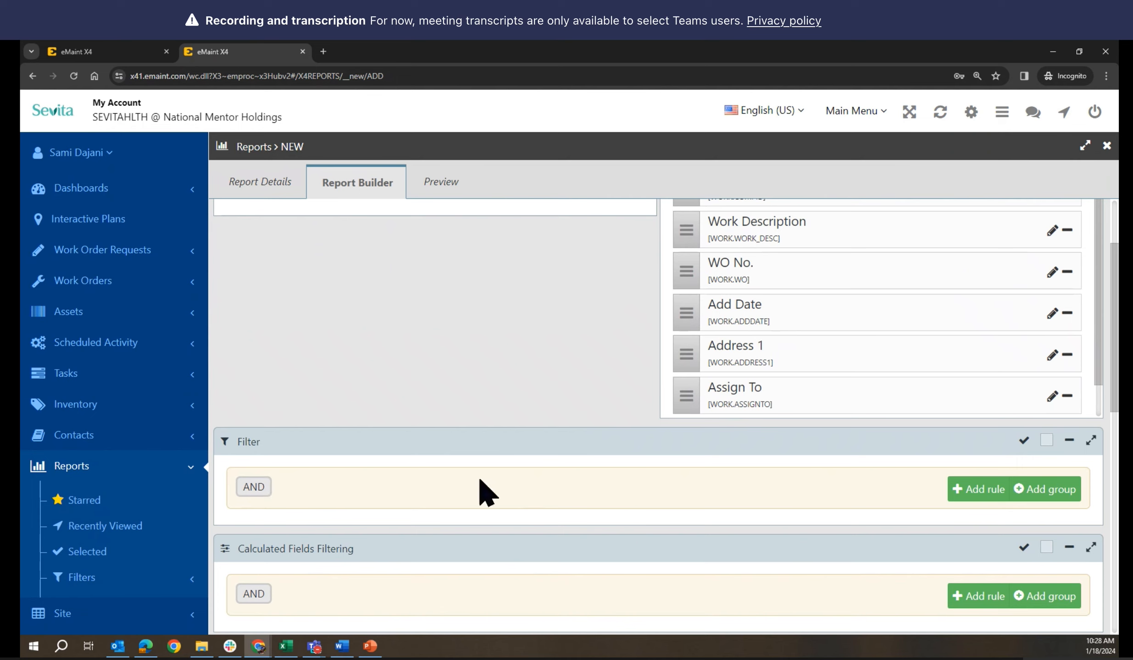
pyautogui.click(978, 492)
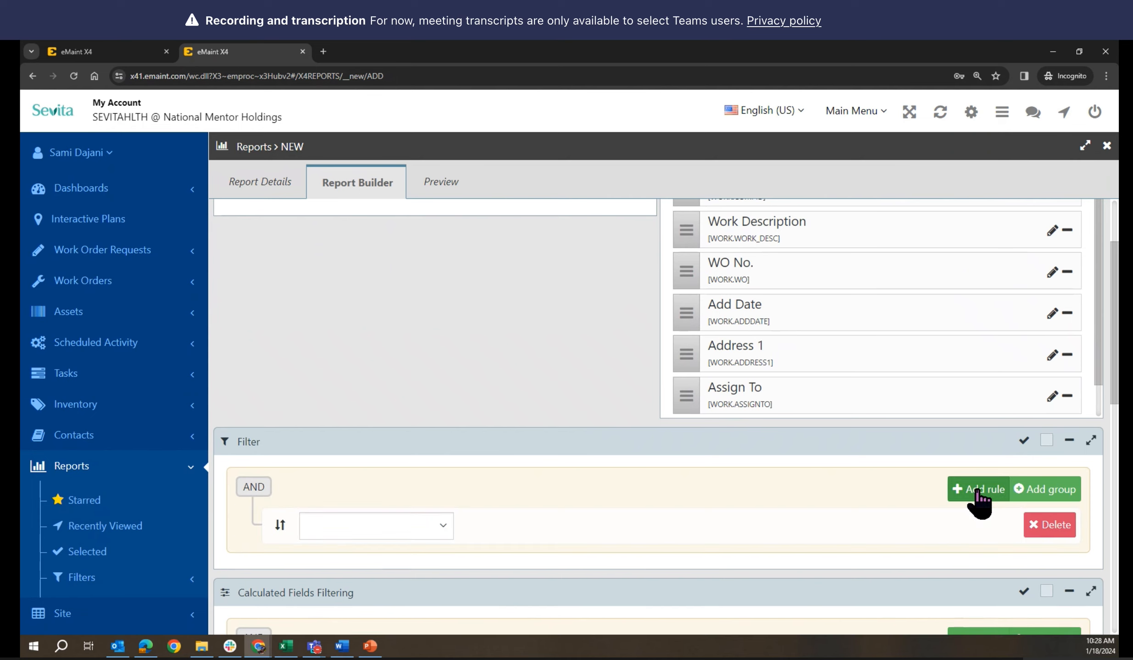
pyautogui.click(442, 532)
pyautogui.write('op')
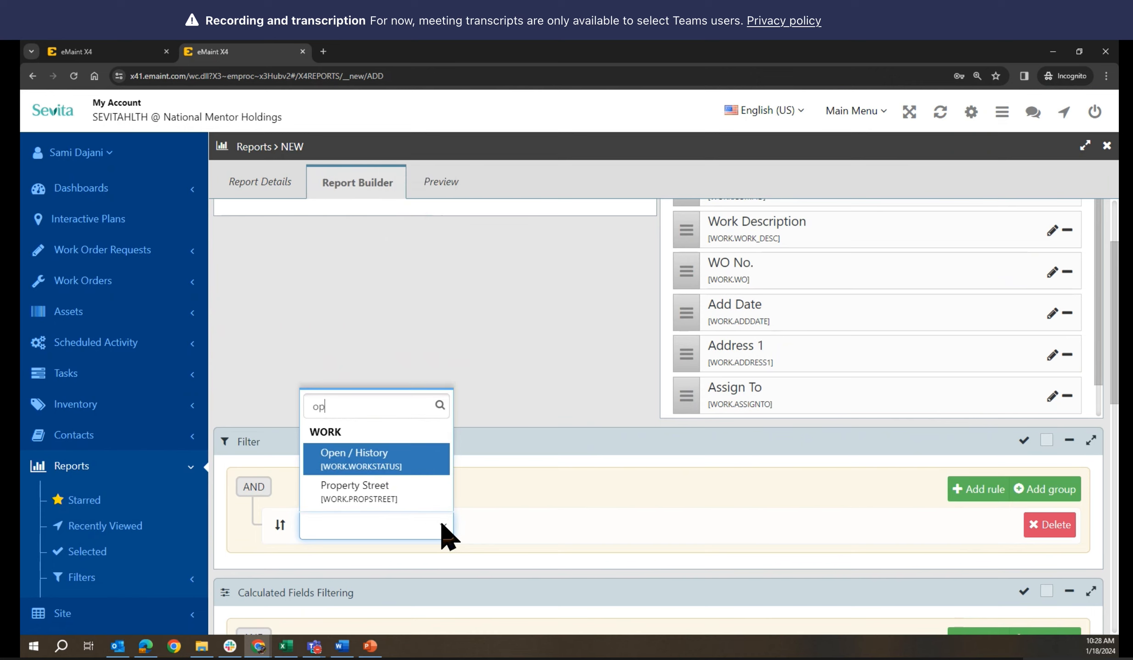
pyautogui.click(431, 458)
pyautogui.click(763, 532)
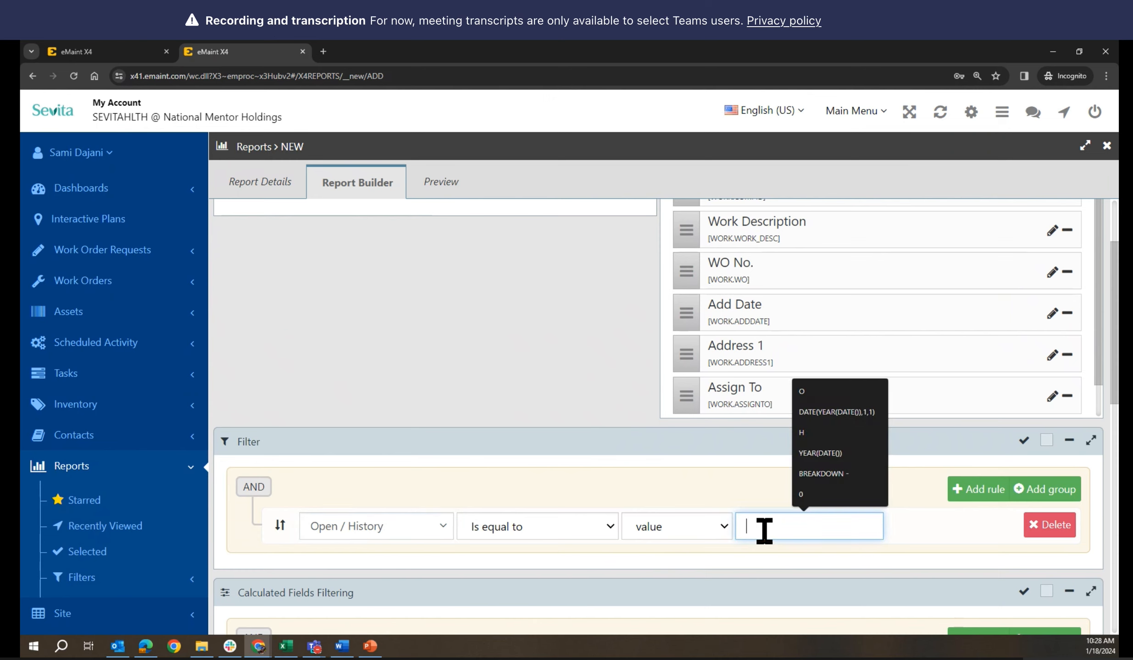
pyautogui.write('O')
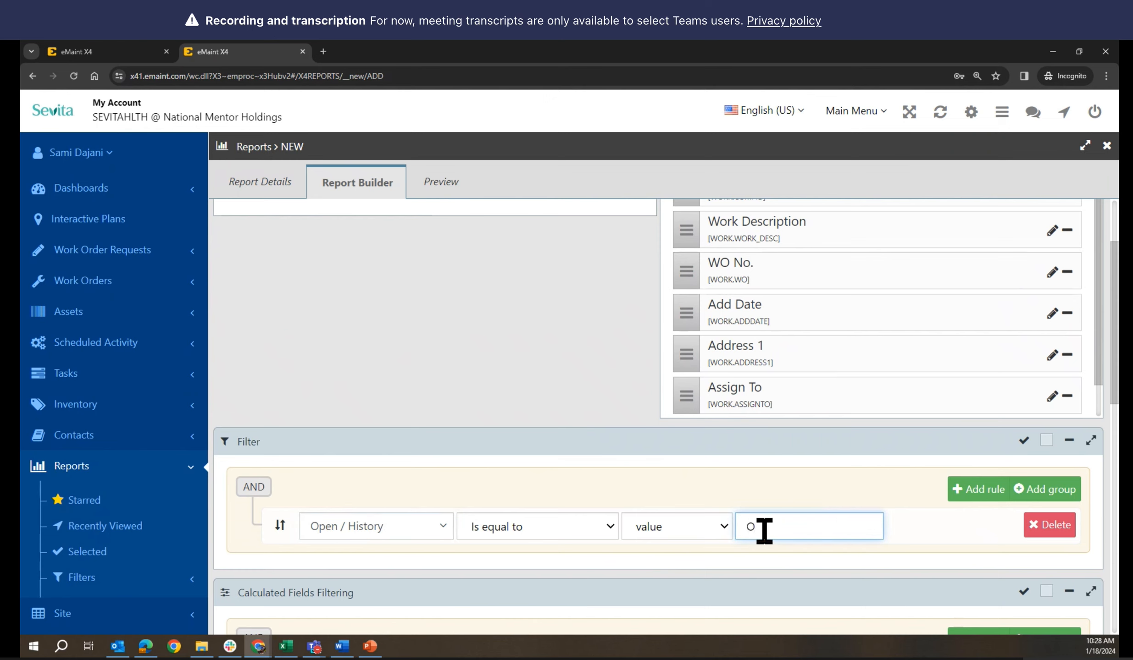
# Add a second rule requiring WO Type to equal CORRECTIVE
pyautogui.click(986, 494)
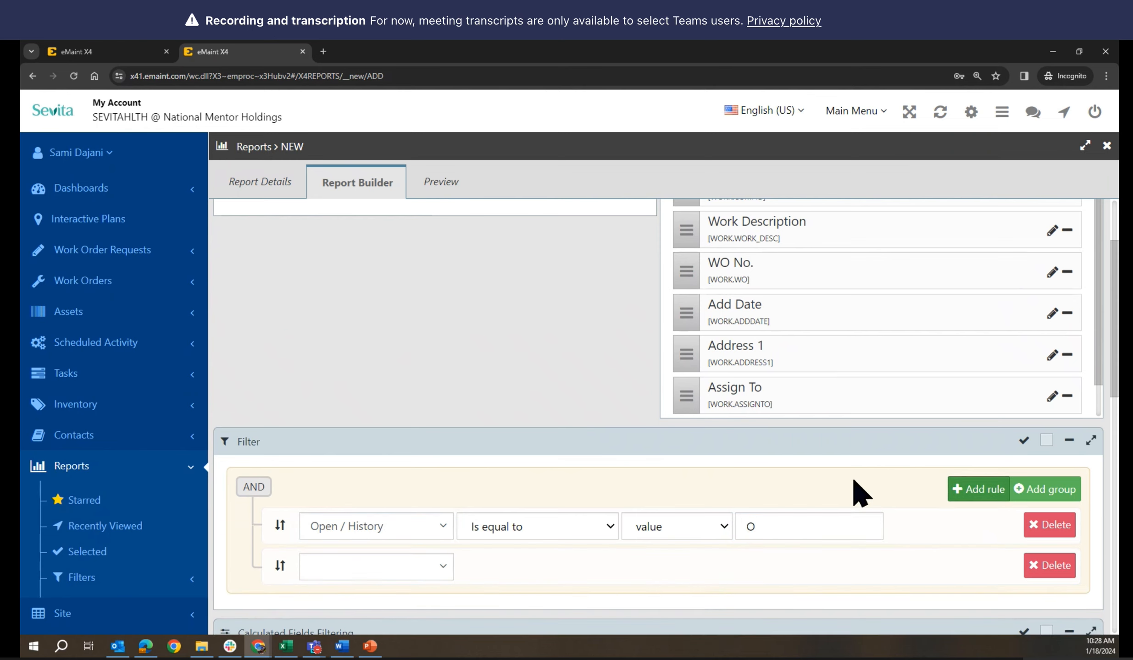
pyautogui.click(372, 567)
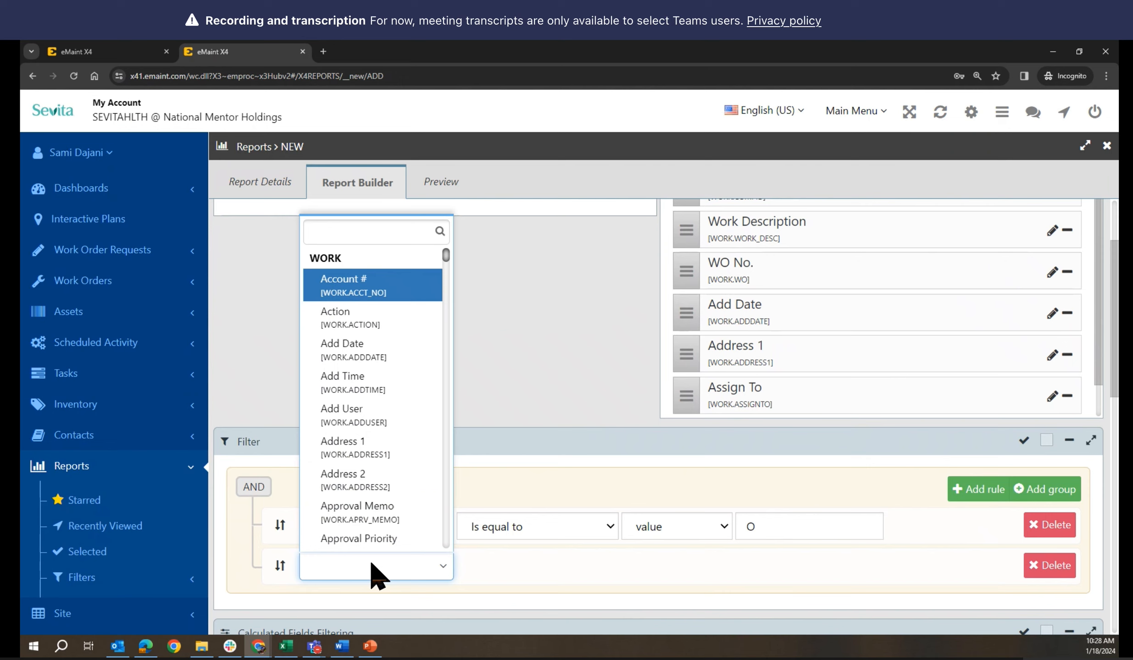
pyautogui.write('type')
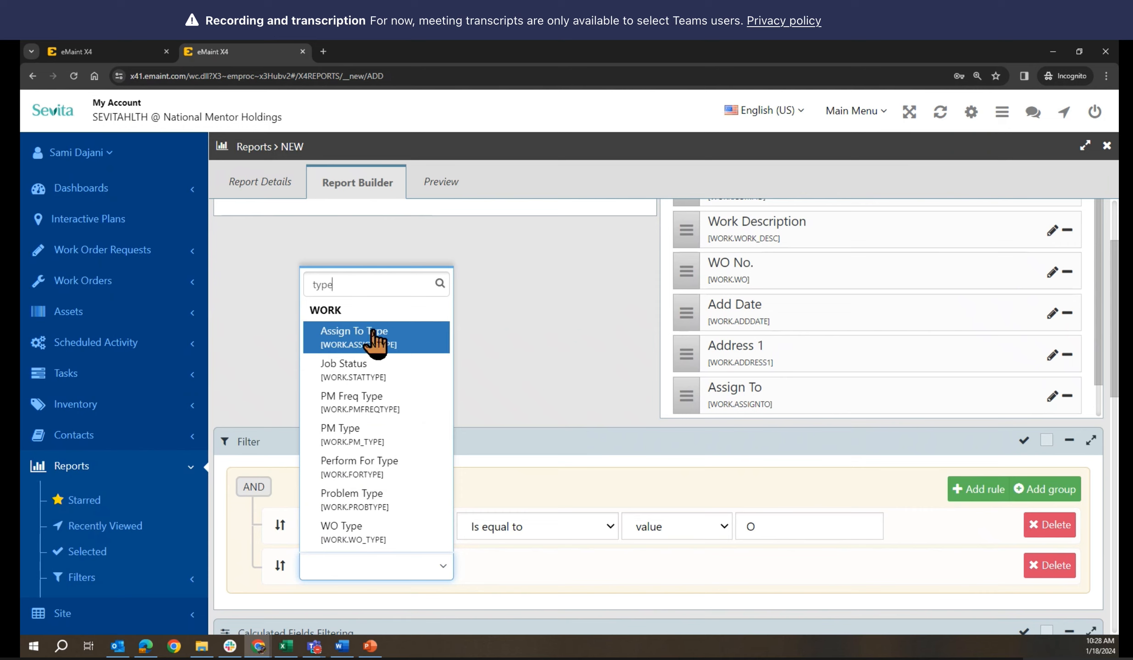
pyautogui.click(389, 534)
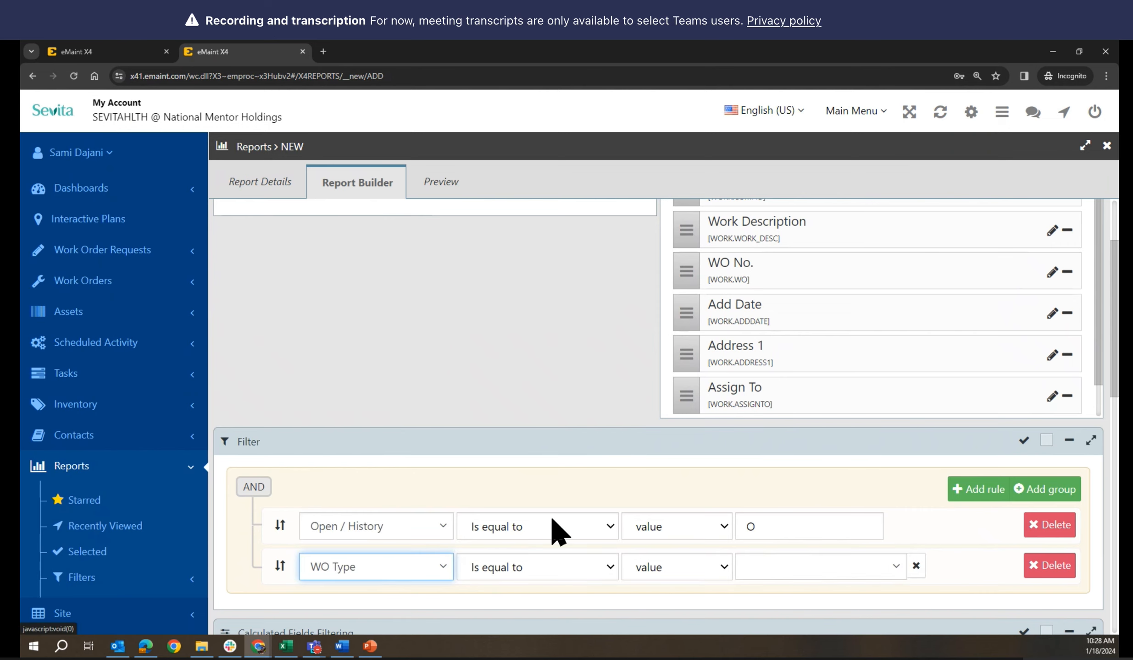
pyautogui.click(793, 576)
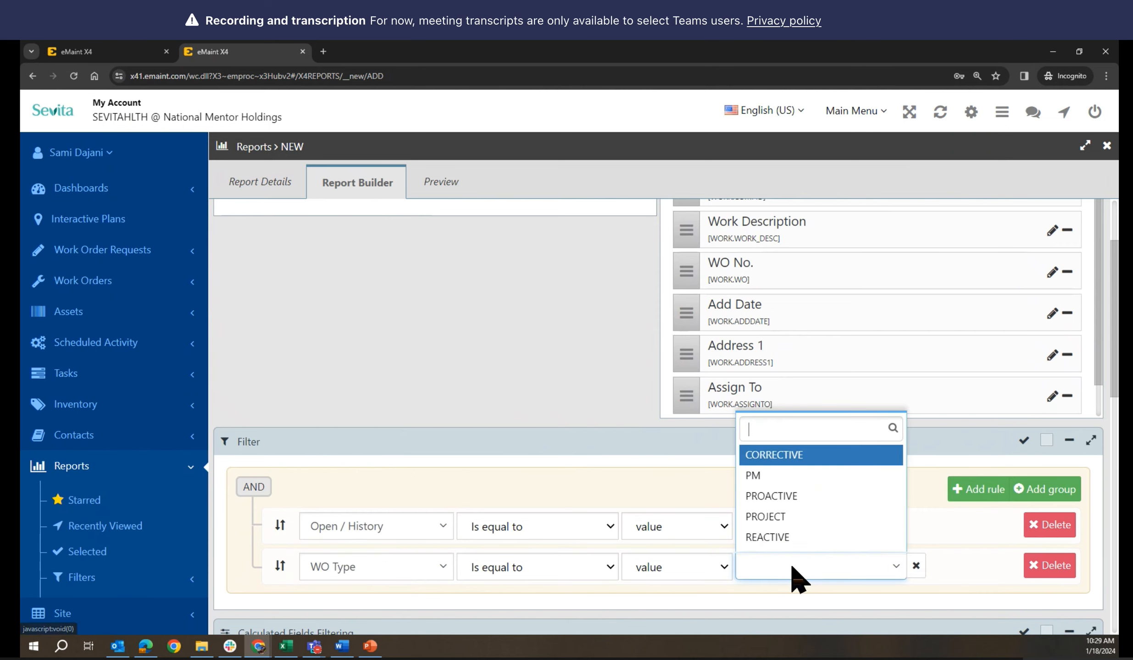
pyautogui.click(790, 459)
pyautogui.scroll(3, 543, 435)
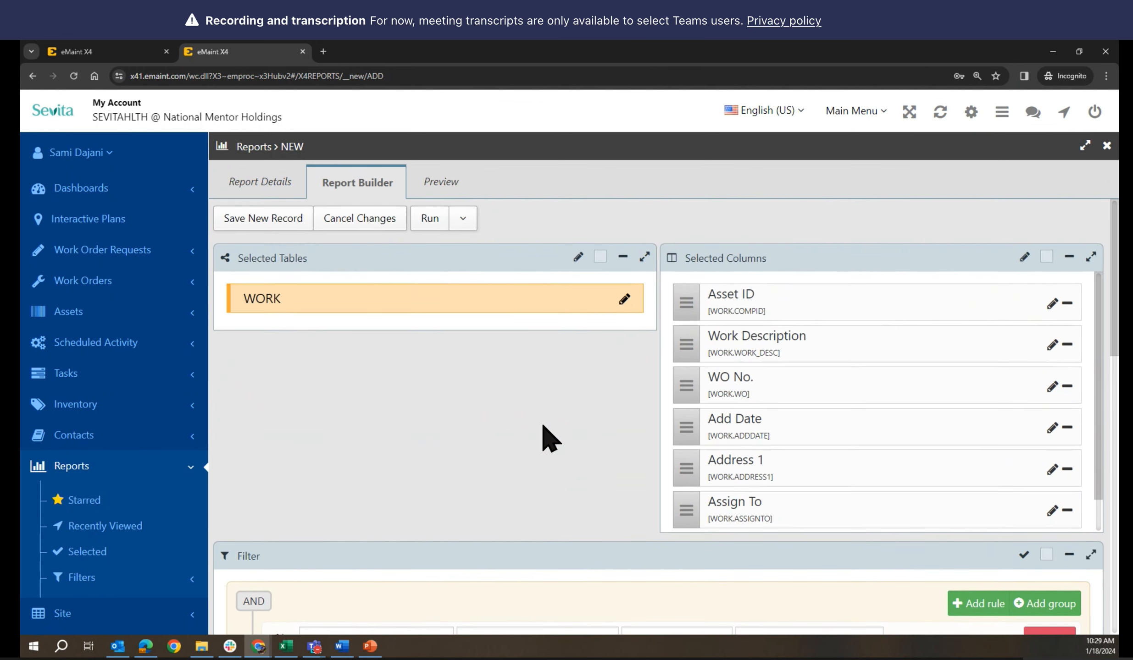
pyautogui.scroll(-3, 544, 434)
pyautogui.scroll(3, 543, 435)
# Compare the filters with the existing open corrective work orders report
pyautogui.click(138, 48)
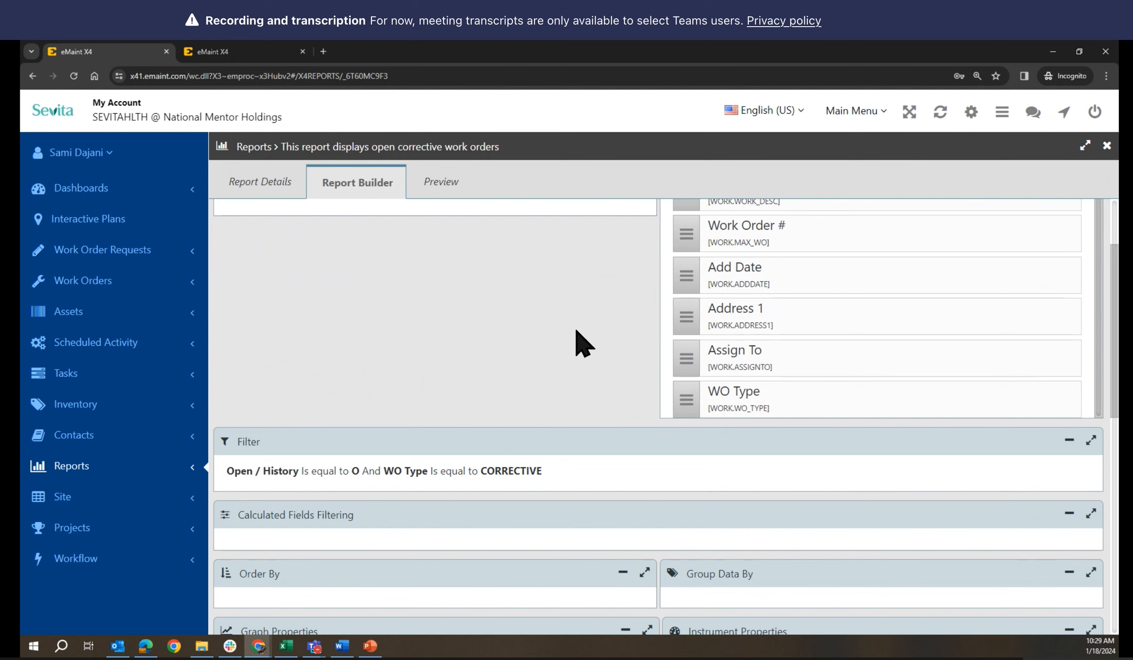
pyautogui.scroll(2, 582, 344)
pyautogui.scroll(2, 766, 358)
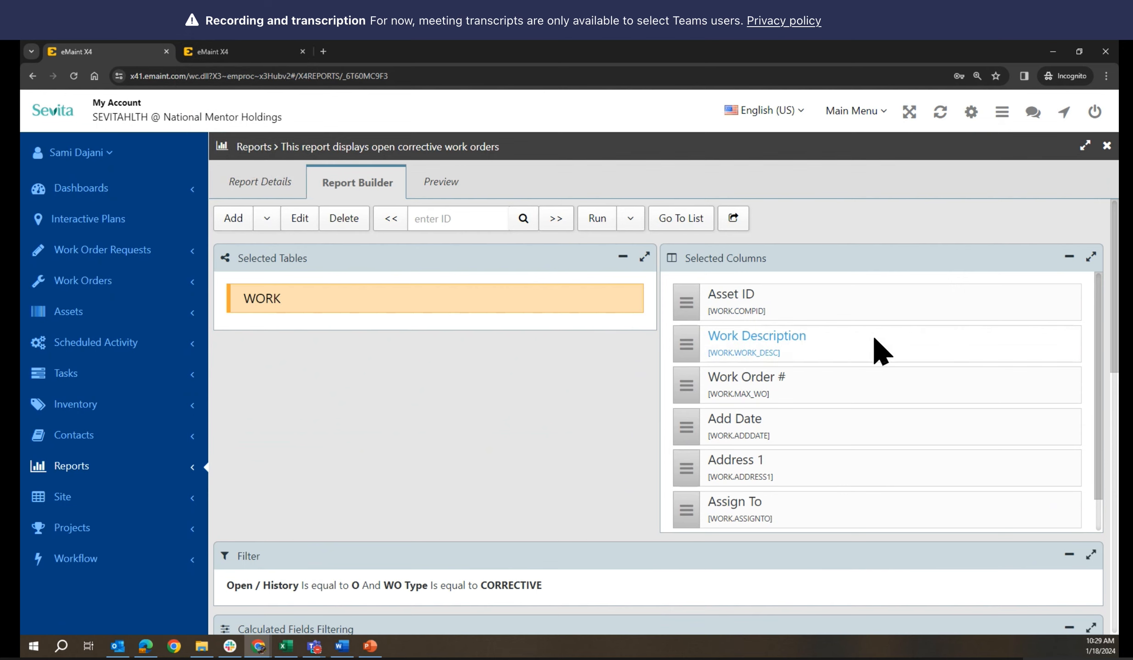
pyautogui.click(242, 53)
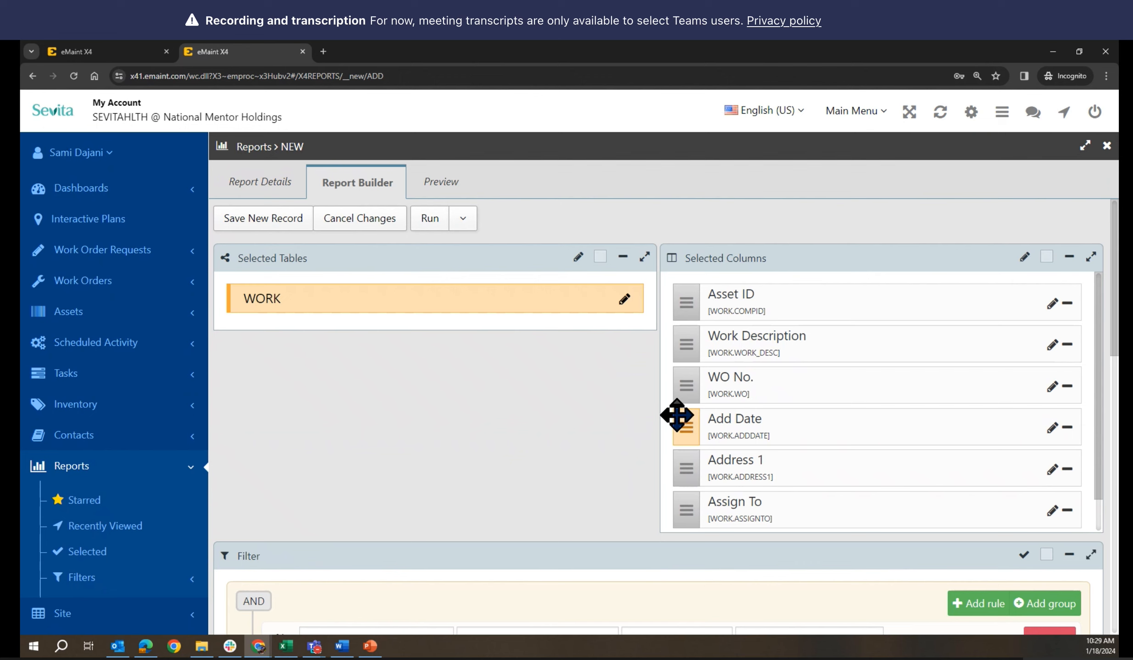
pyautogui.scroll(-1, 545, 405)
pyautogui.scroll(1, 545, 405)
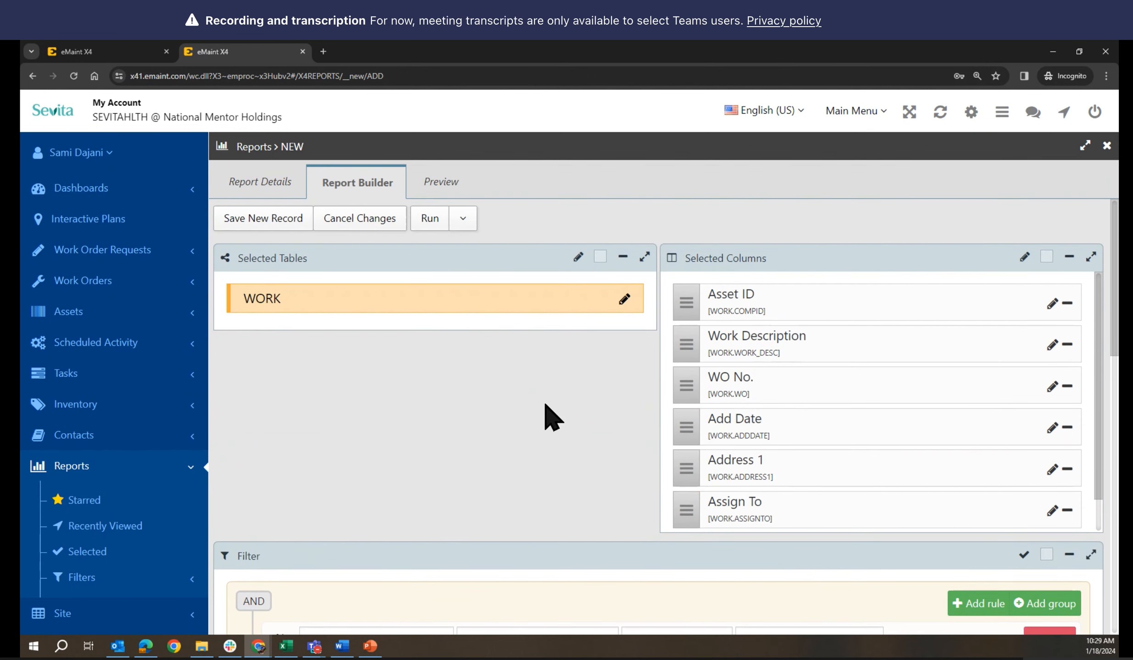
# Preview the three open corrective work orders returned, then save the new report
pyautogui.click(449, 188)
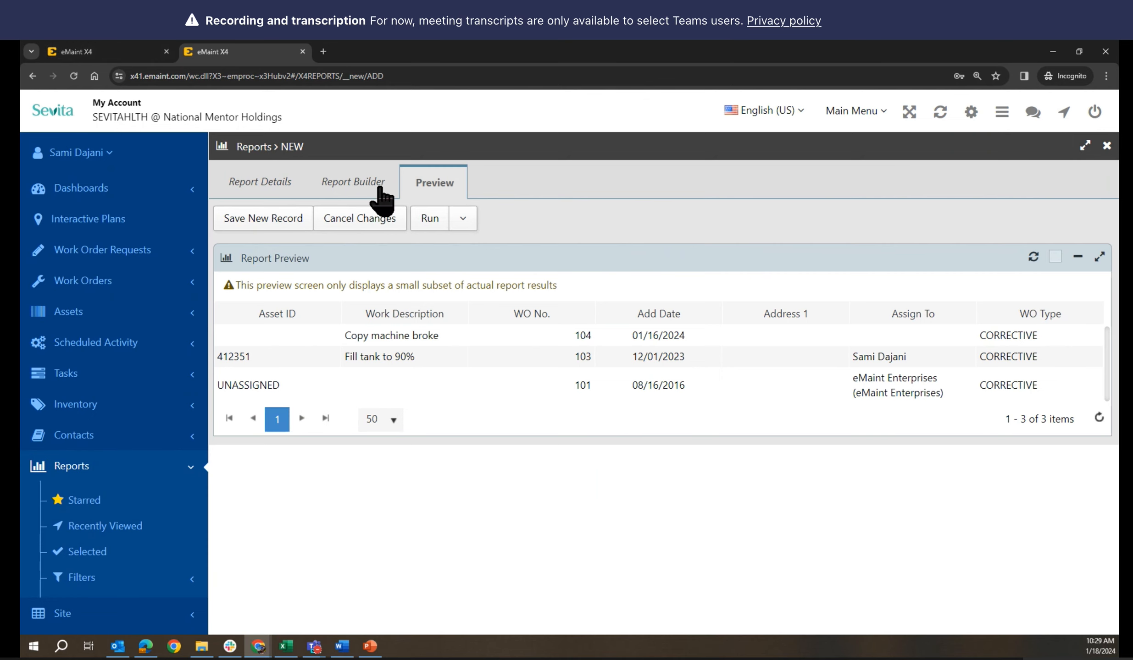
pyautogui.click(347, 188)
pyautogui.scroll(-3, 518, 386)
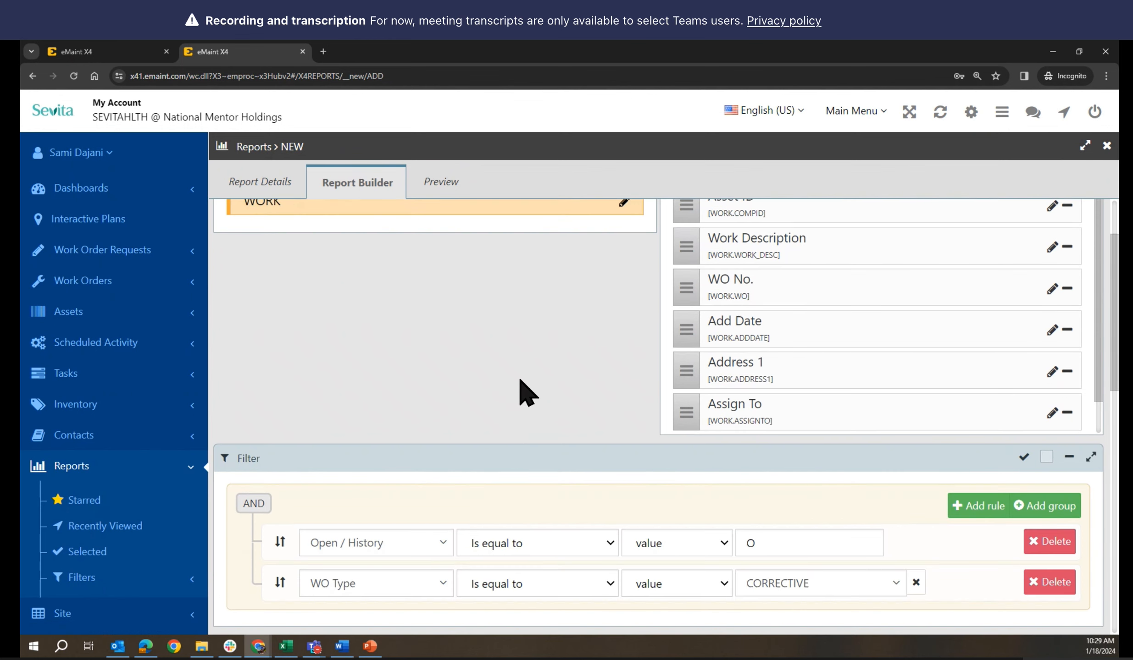
pyautogui.scroll(-4, 488, 483)
pyautogui.scroll(7, 488, 484)
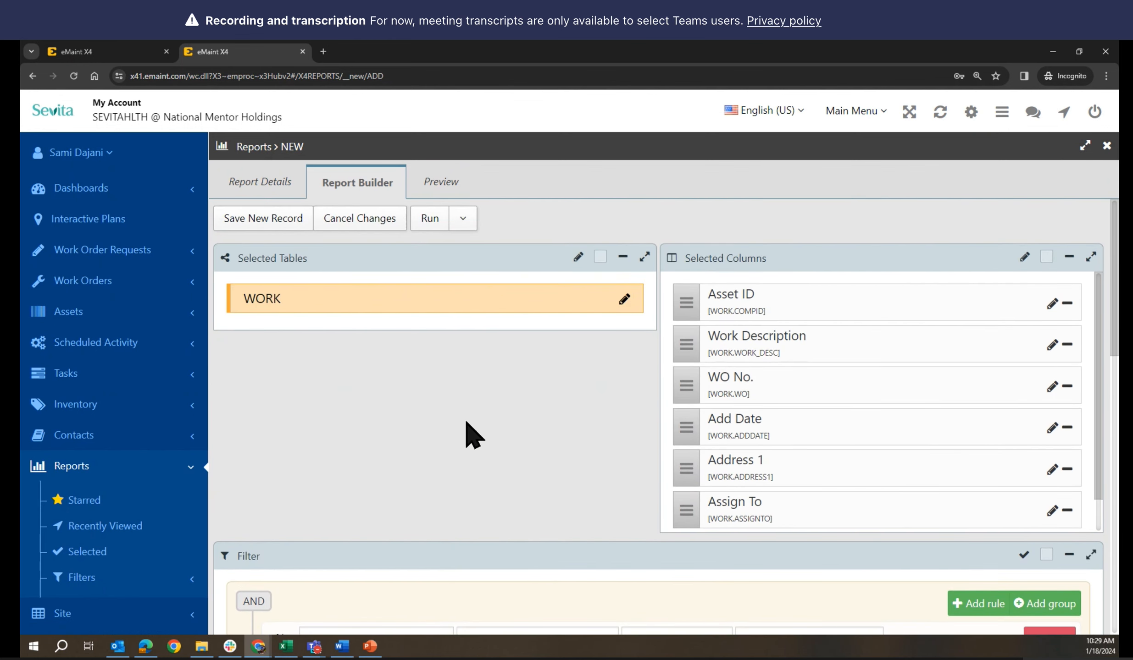
pyautogui.click(263, 225)
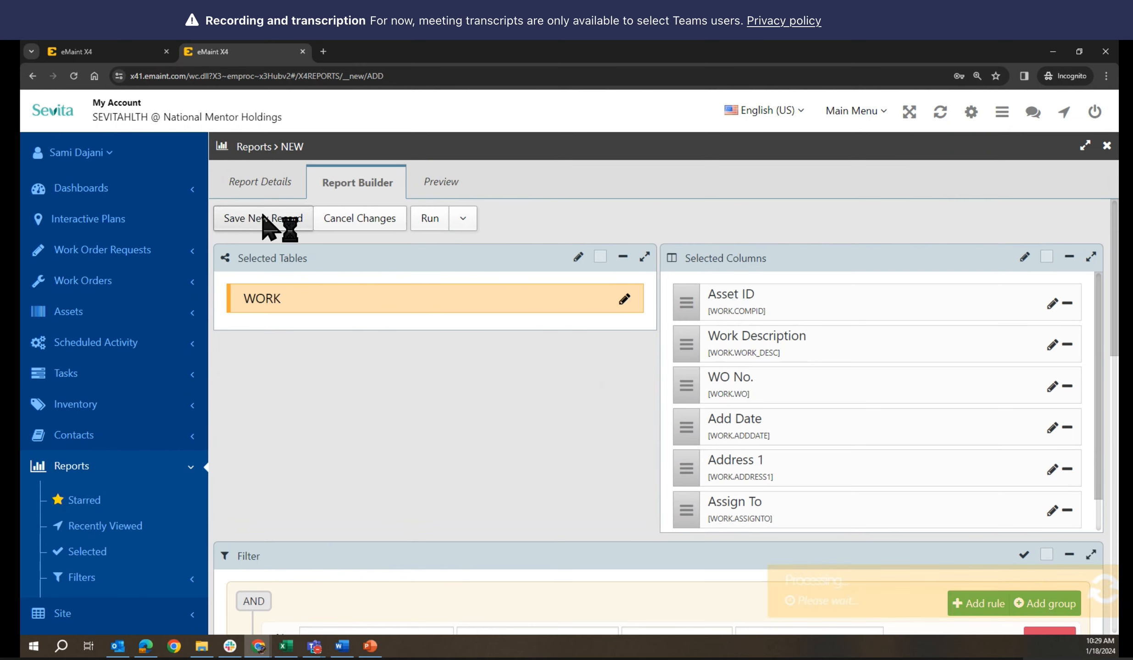
# Preview the original and the newly saved reports' results side by side
pyautogui.click(107, 44)
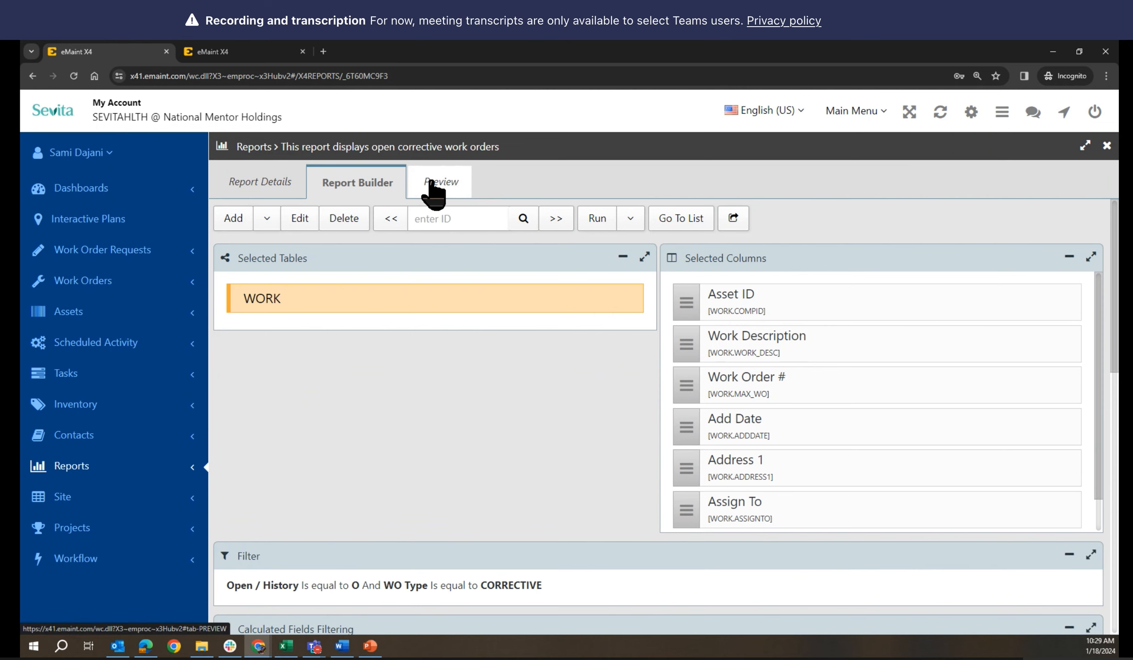
pyautogui.scroll(-5, 488, 397)
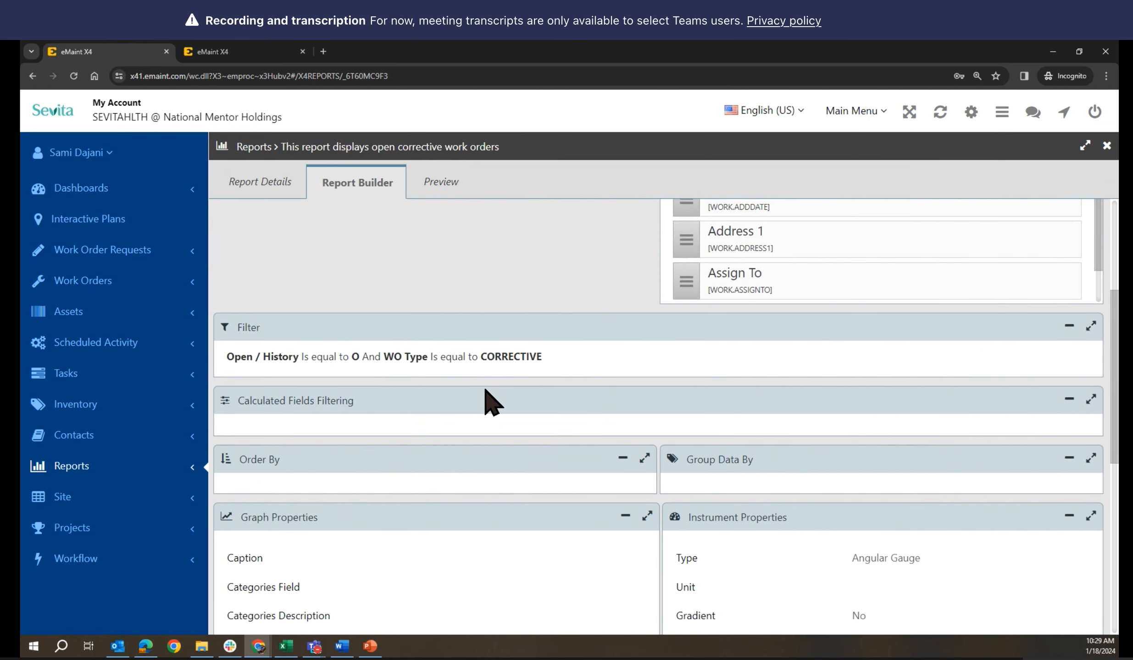
pyautogui.scroll(-9, 488, 397)
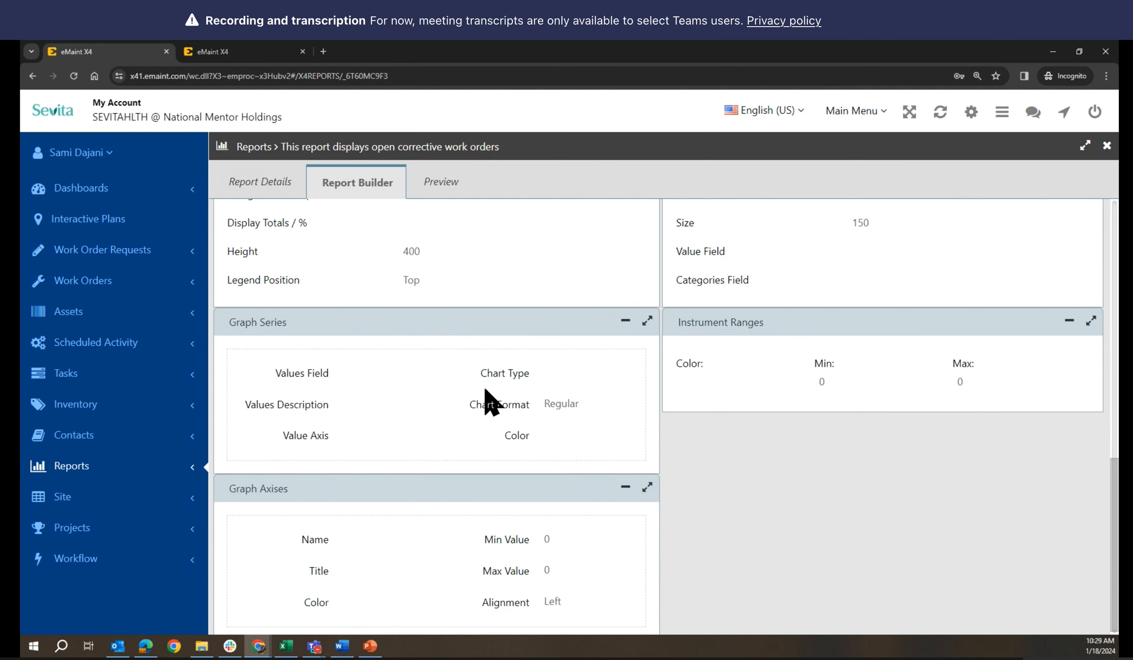
pyautogui.scroll(14, 488, 397)
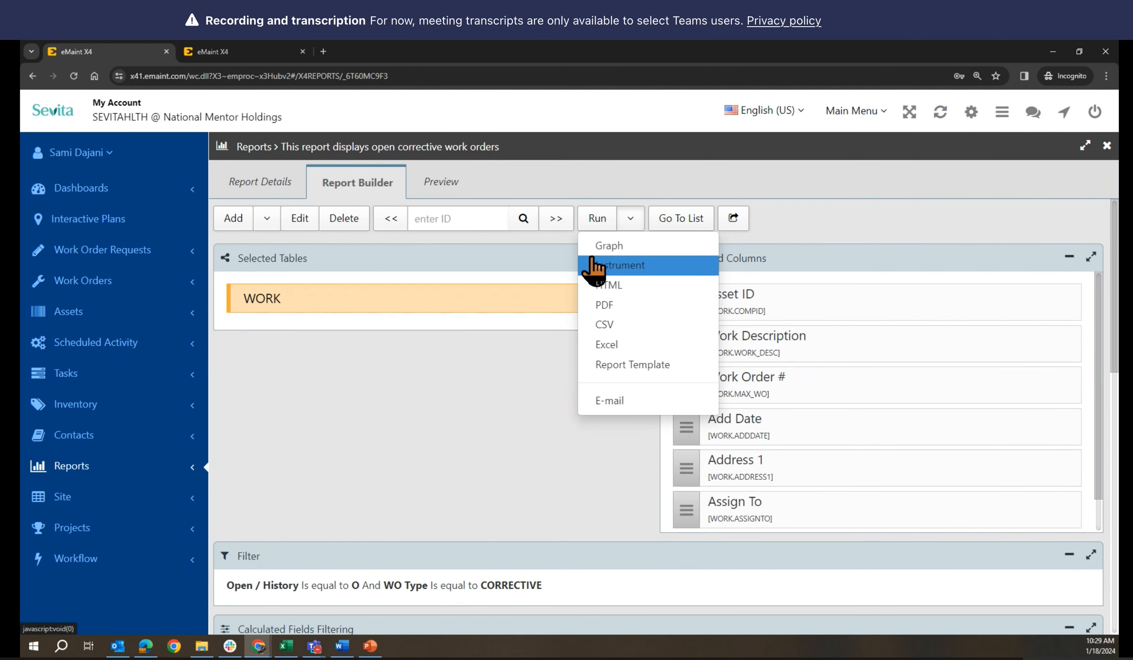
pyautogui.click(443, 183)
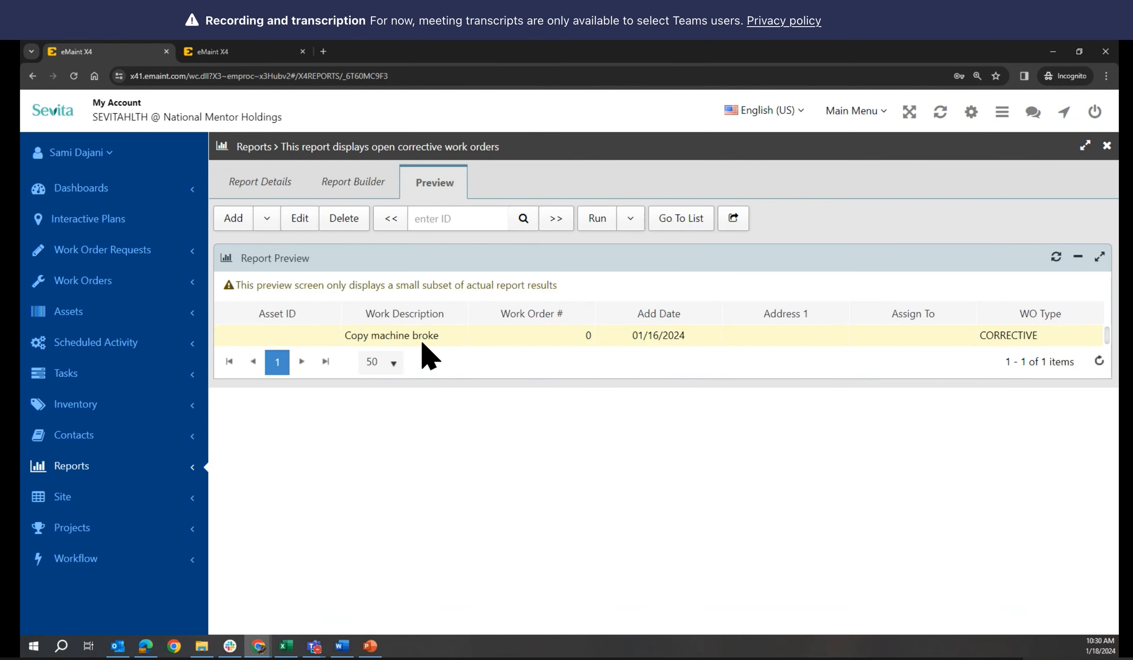
pyautogui.click(219, 47)
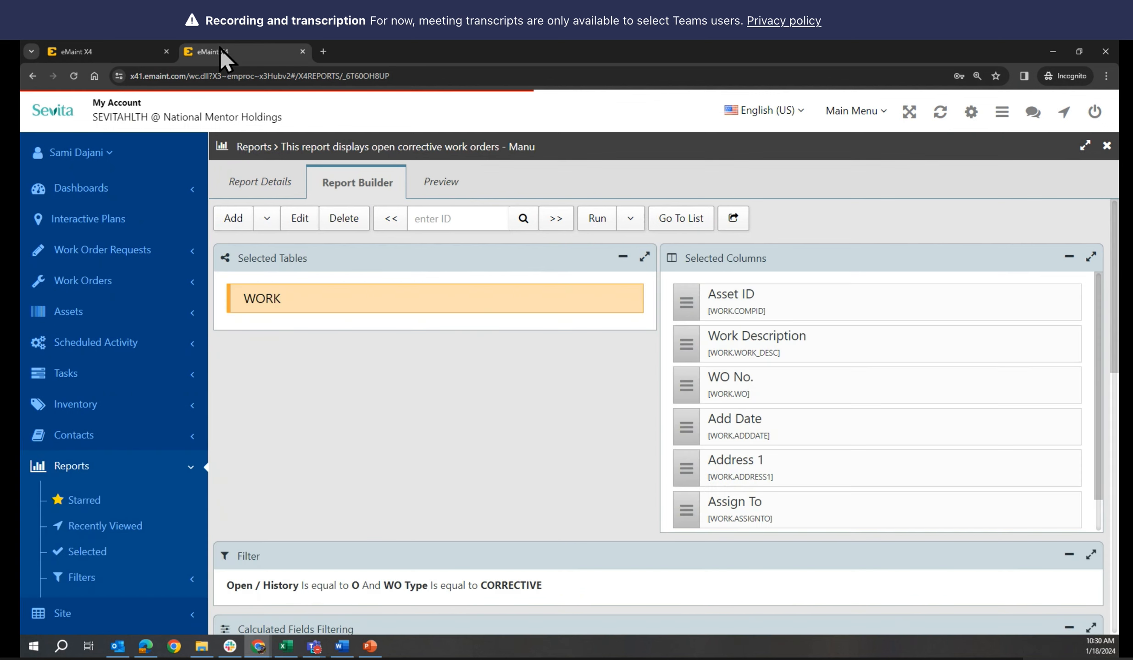
pyautogui.click(436, 186)
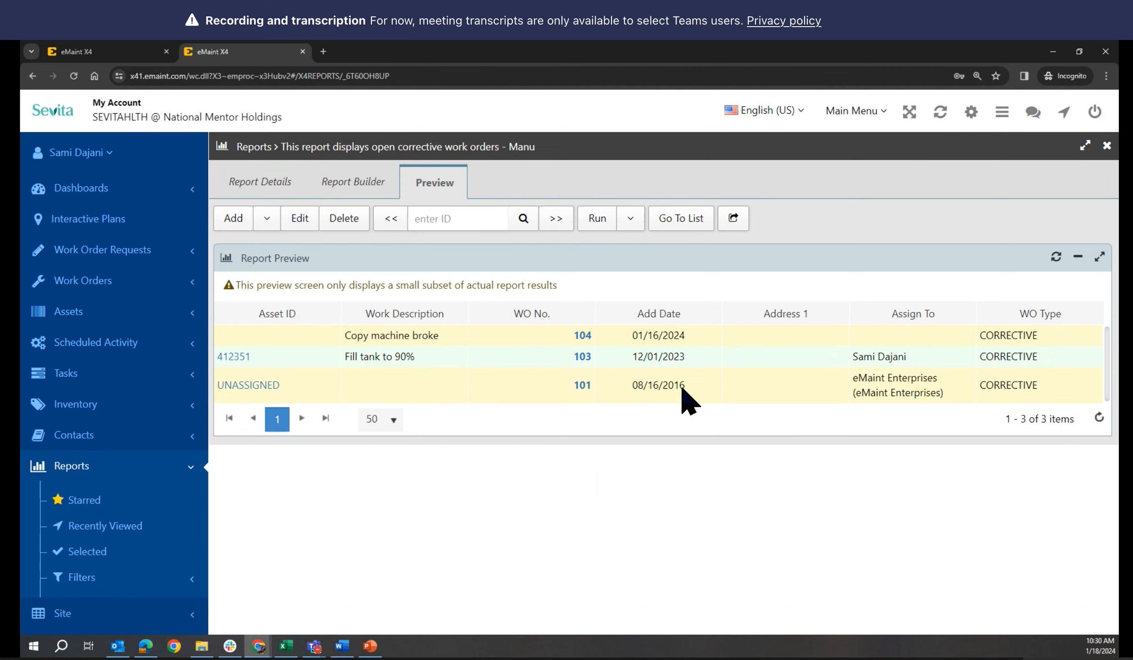
pyautogui.click(632, 218)
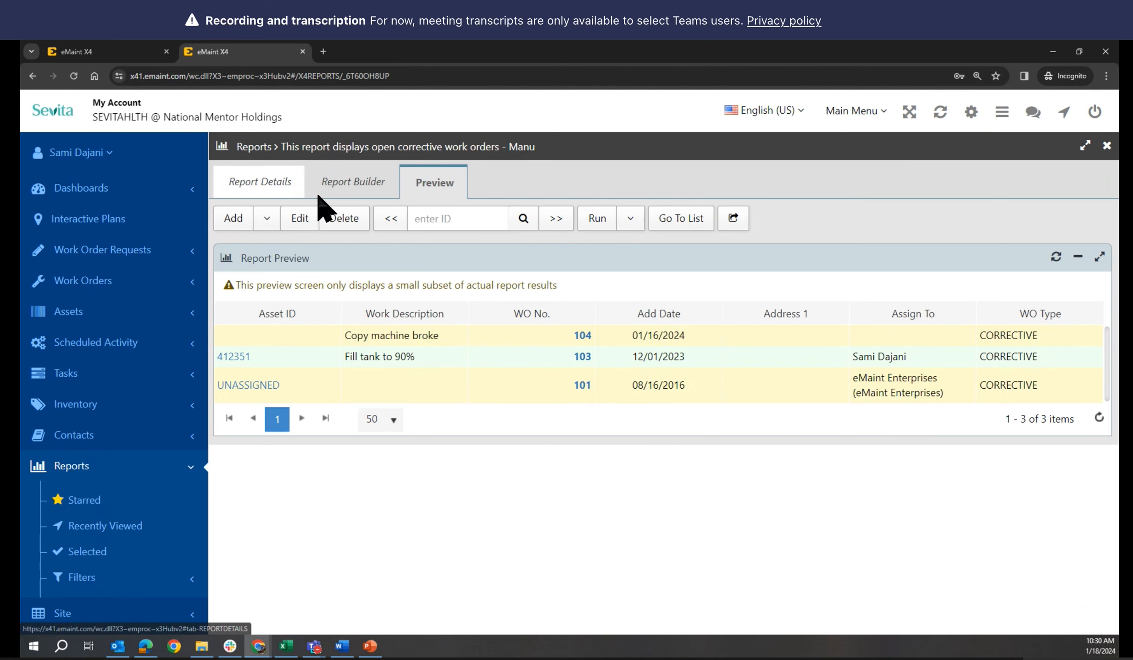
pyautogui.click(365, 192)
# Return to the original report's Report Builder
pyautogui.click(102, 49)
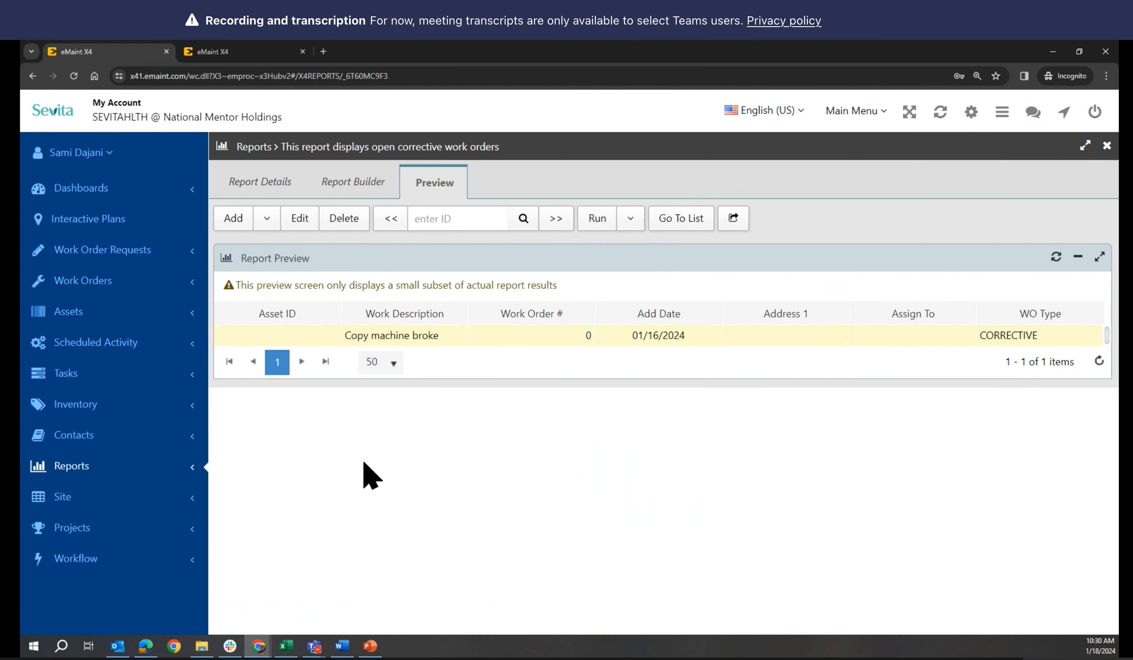
pyautogui.click(336, 186)
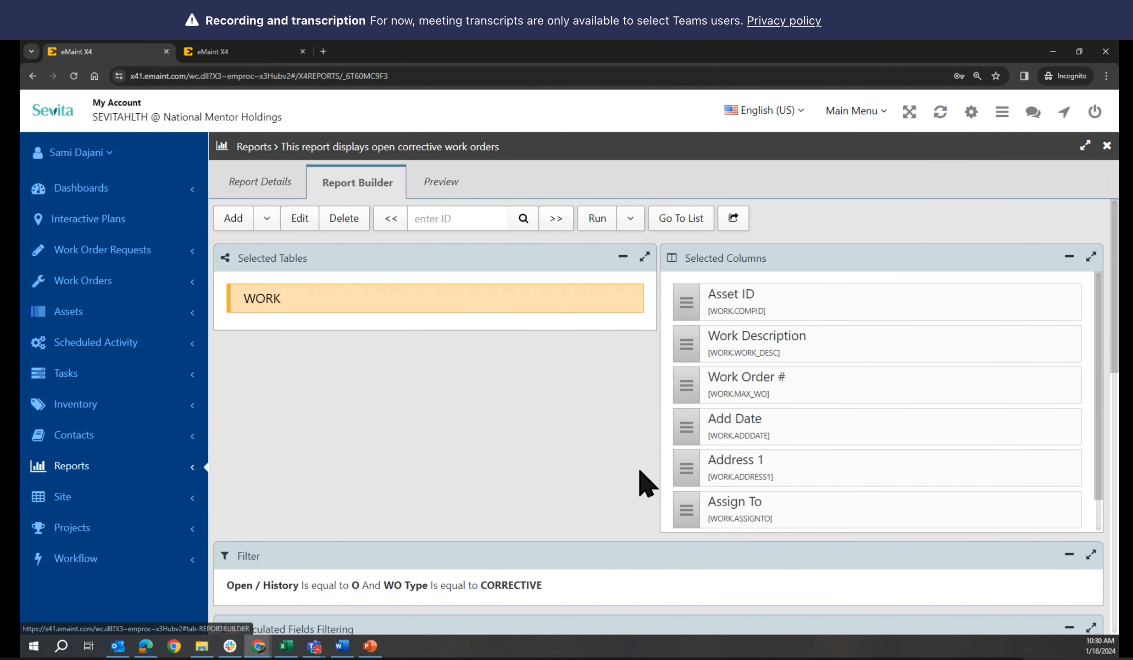
pyautogui.scroll(-5, 581, 475)
pyautogui.scroll(5, 579, 468)
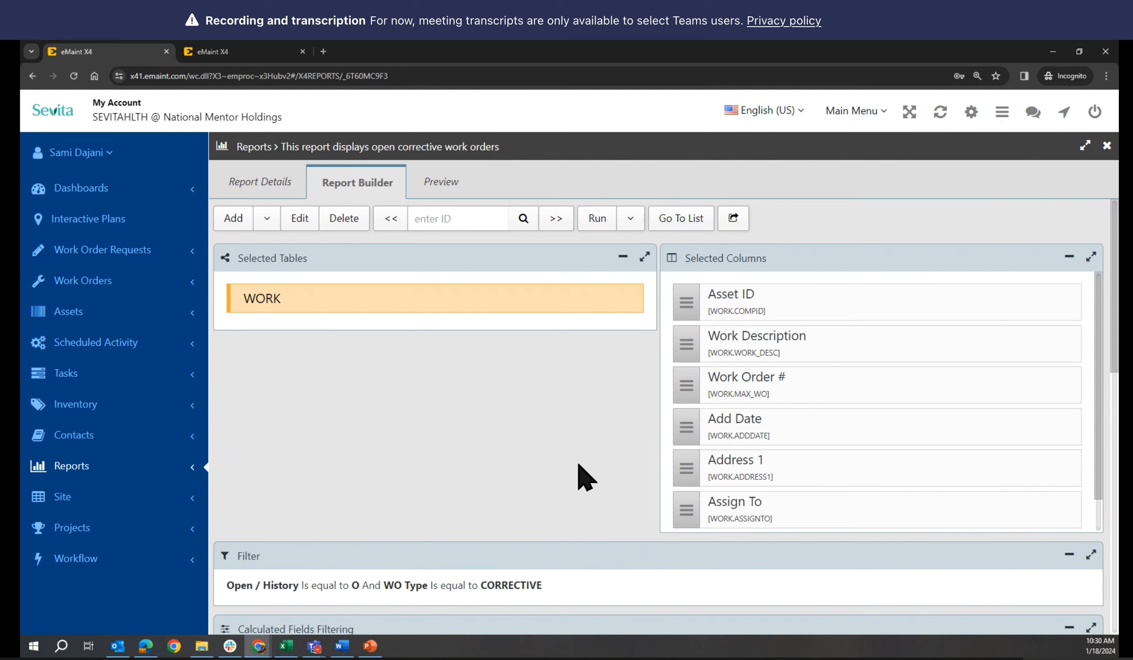
pyautogui.scroll(-3, 578, 465)
pyautogui.scroll(3, 577, 470)
# Review the saved copy's Report Details, then go back to the original report
pyautogui.click(216, 51)
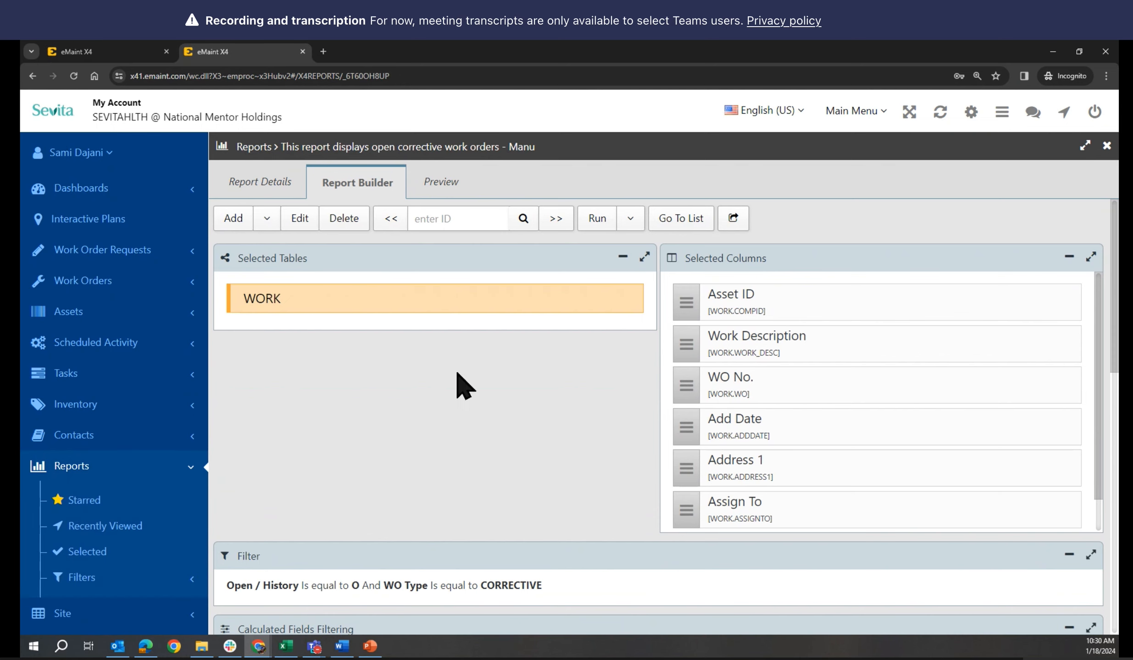
pyautogui.click(271, 183)
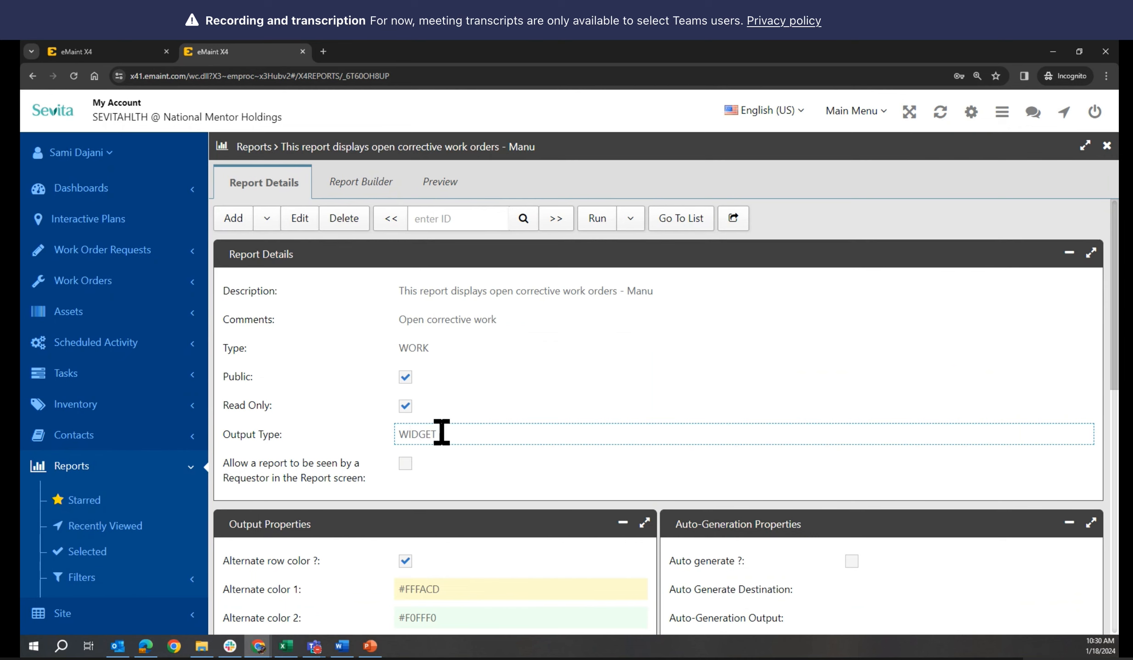
pyautogui.click(100, 48)
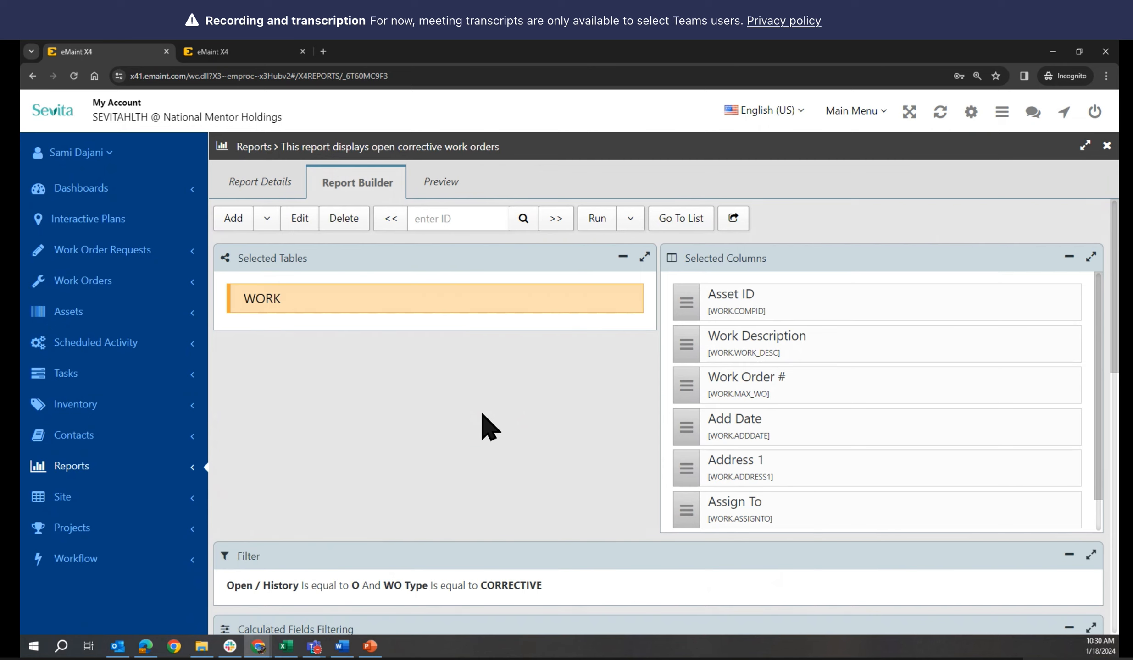
pyautogui.moveTo(259, 650)
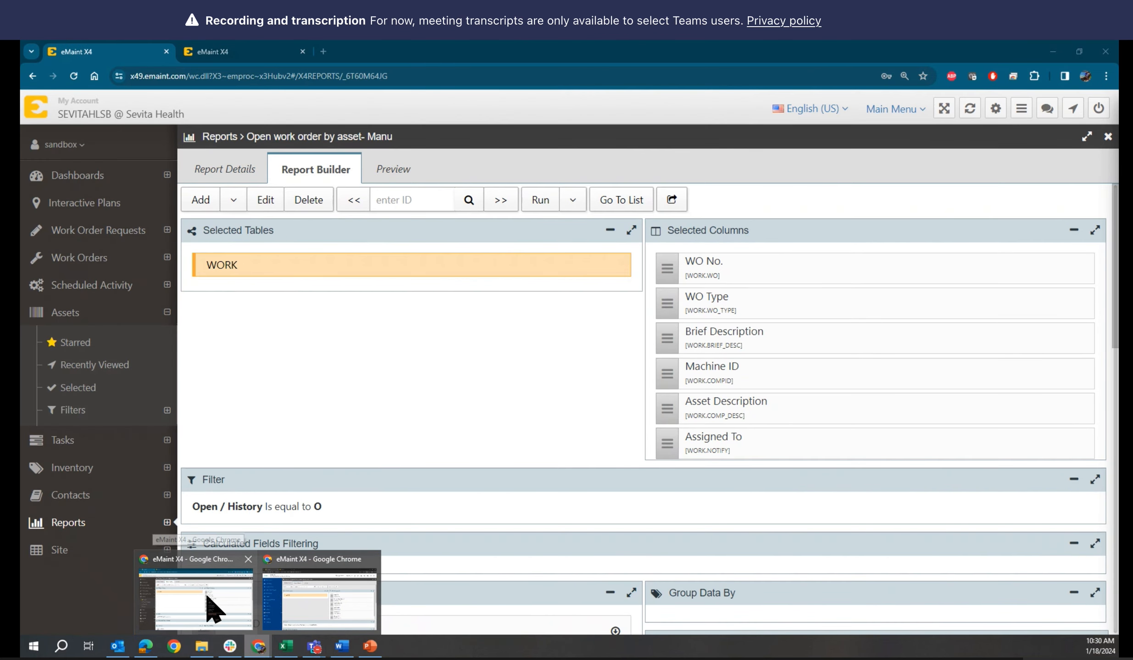
pyautogui.click(209, 605)
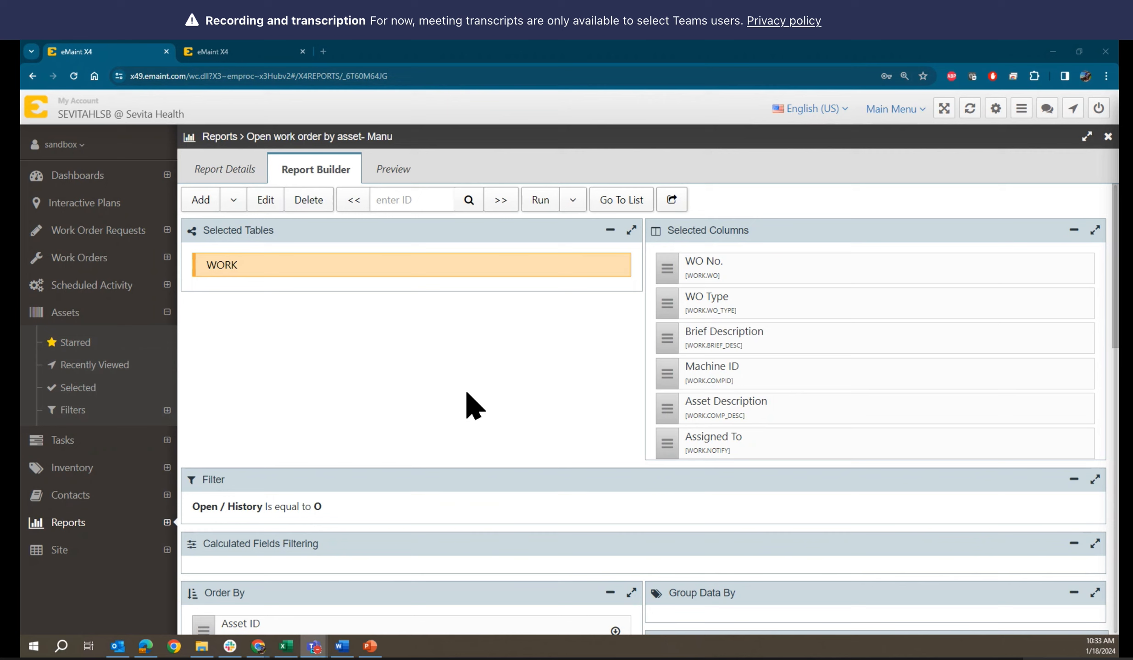
pyautogui.moveTo(324, 645)
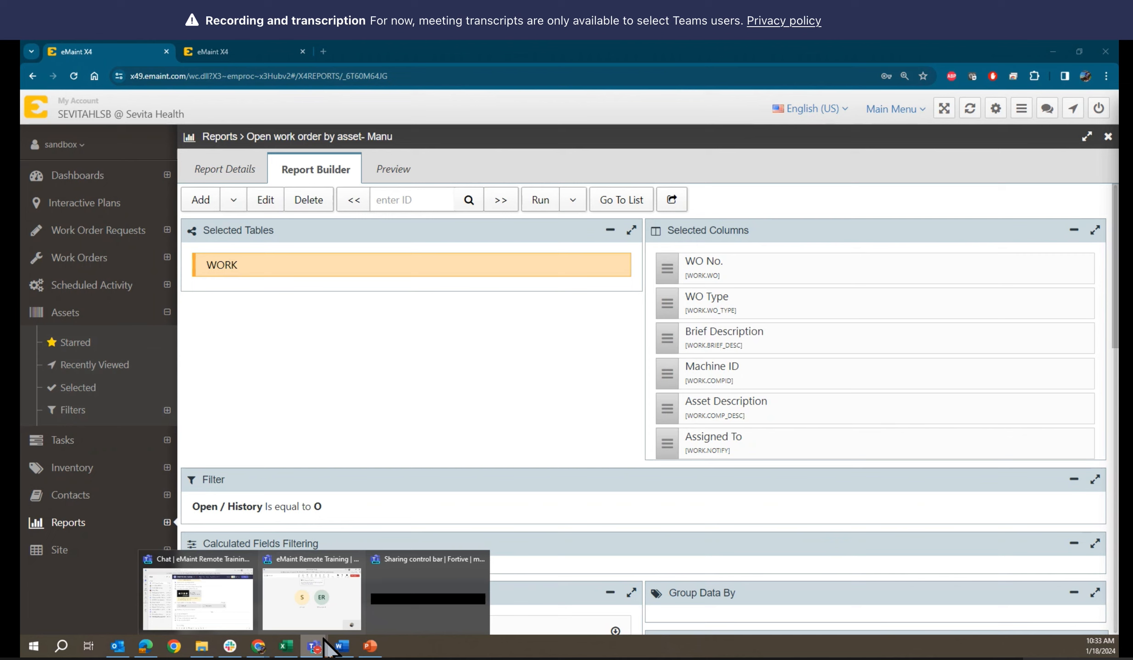
pyautogui.moveTo(258, 648)
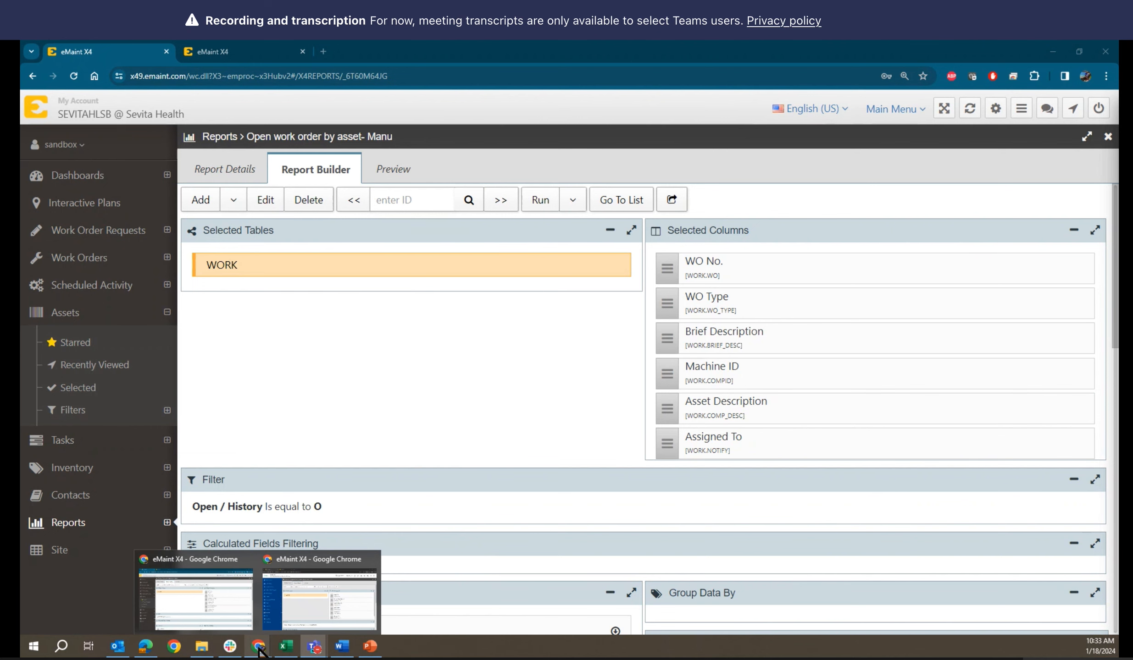
# Bring the other eMaint window forward and open the Work Orders list and account menu
pyautogui.click(321, 613)
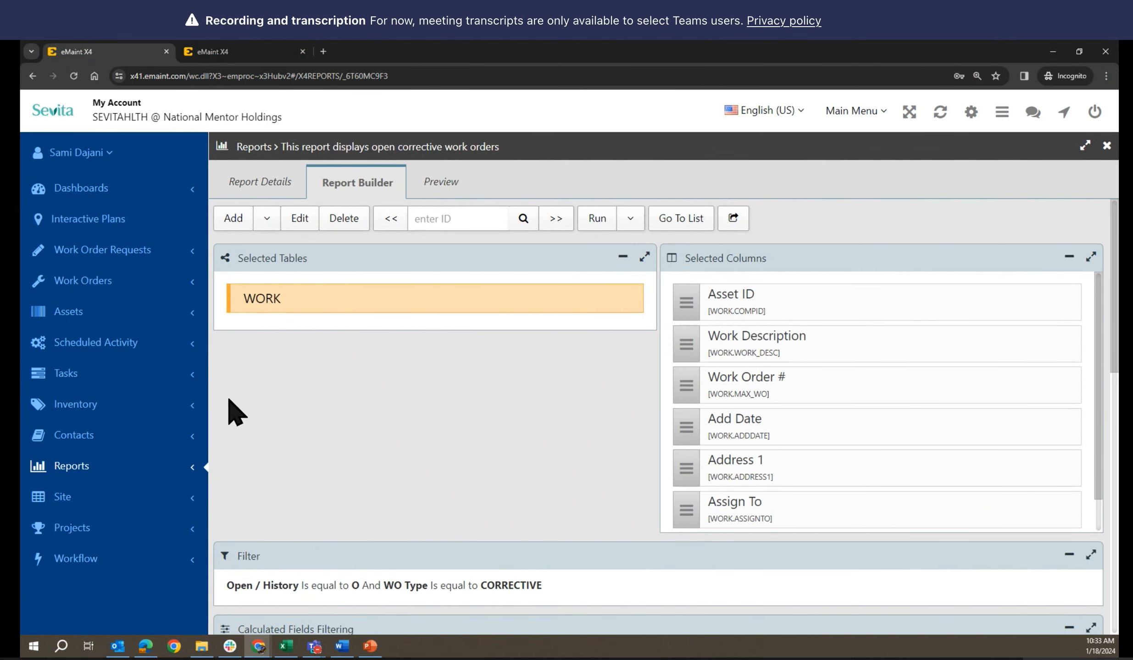
pyautogui.click(230, 49)
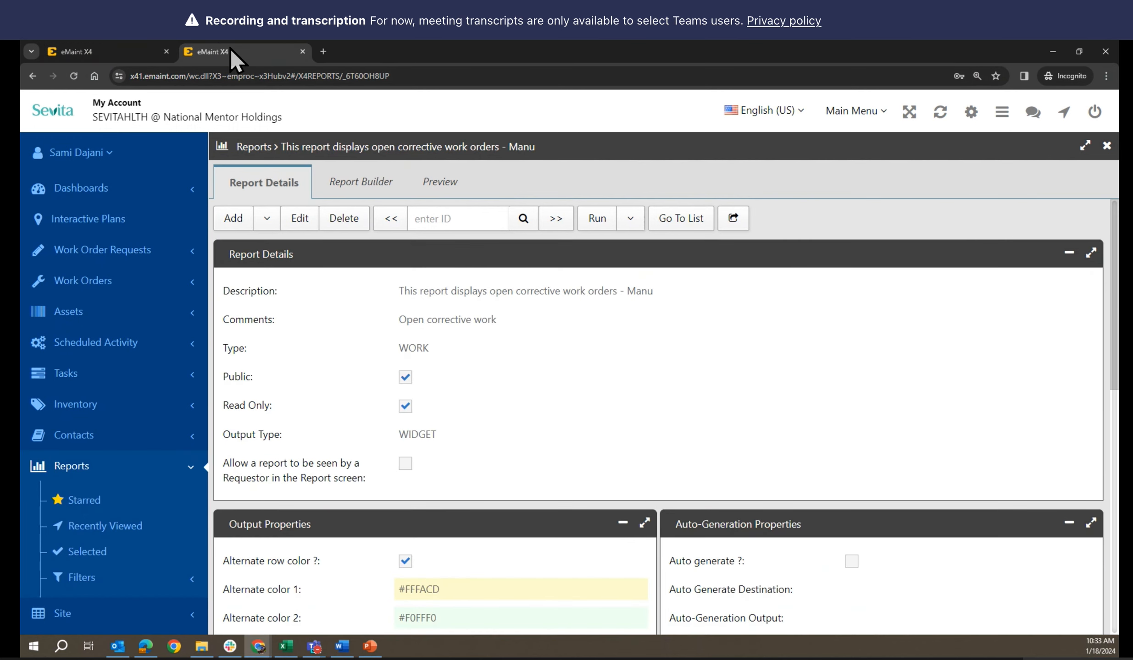
pyautogui.click(136, 51)
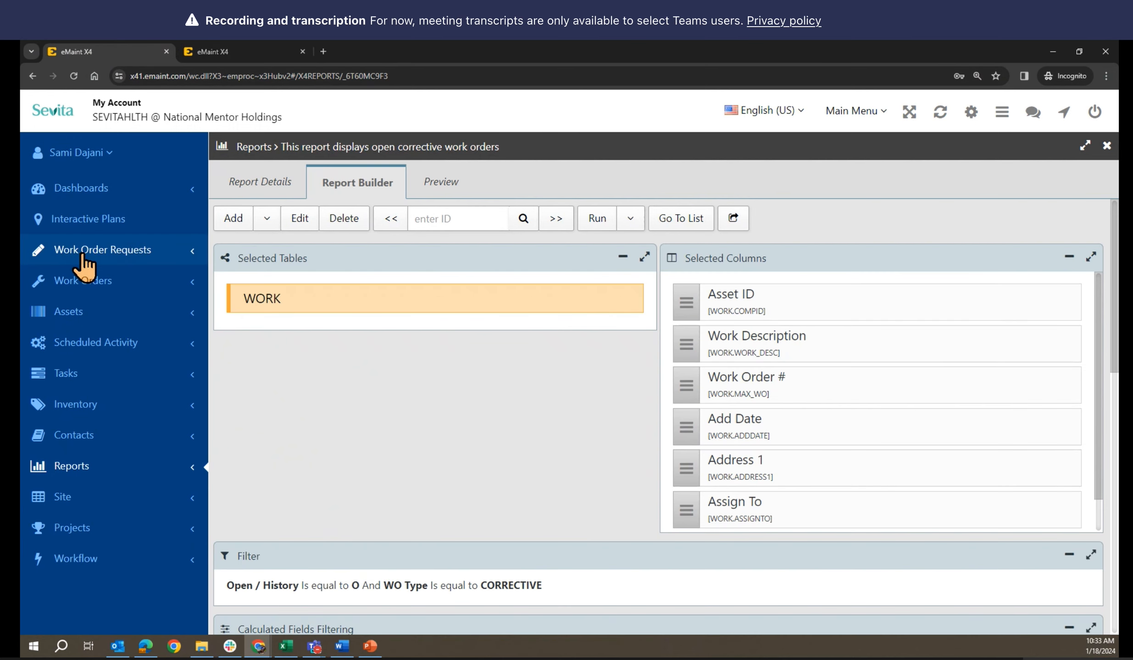
pyautogui.click(38, 285)
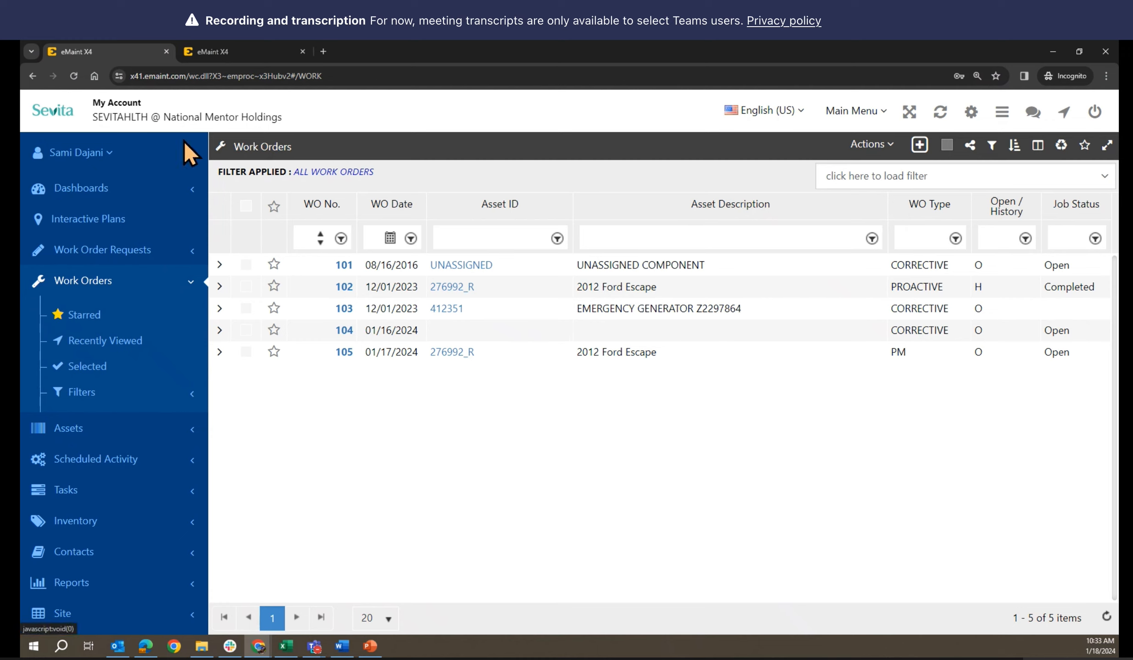
pyautogui.click(110, 154)
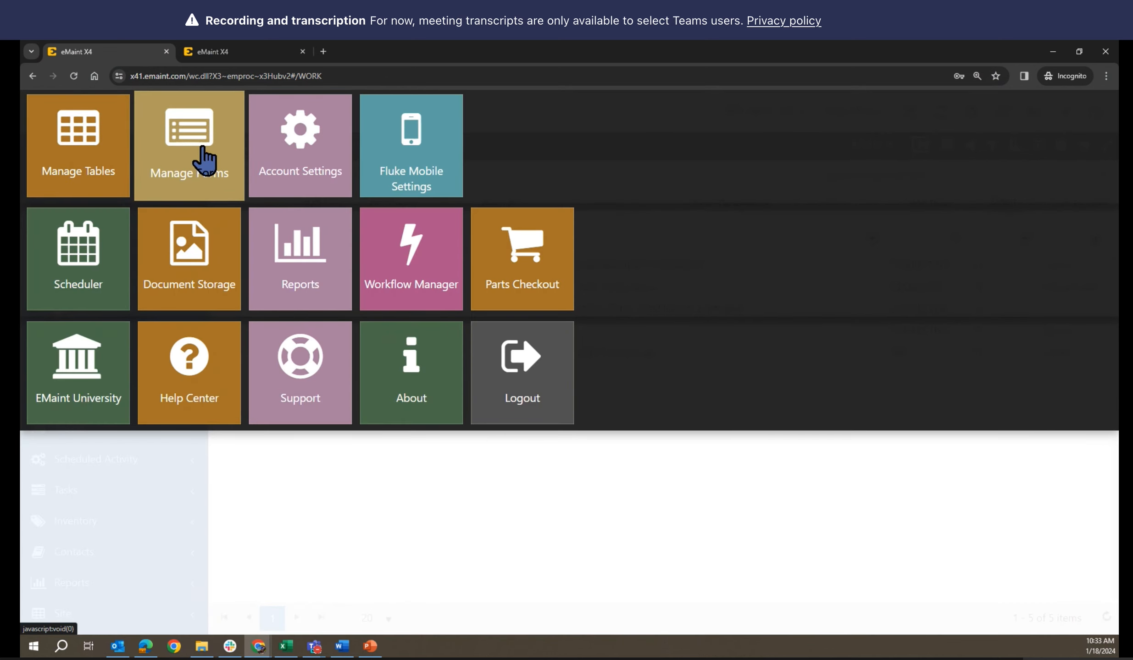
# In Manage Forms, search 'work' and edit the Work Orders table's Default form
pyautogui.click(202, 156)
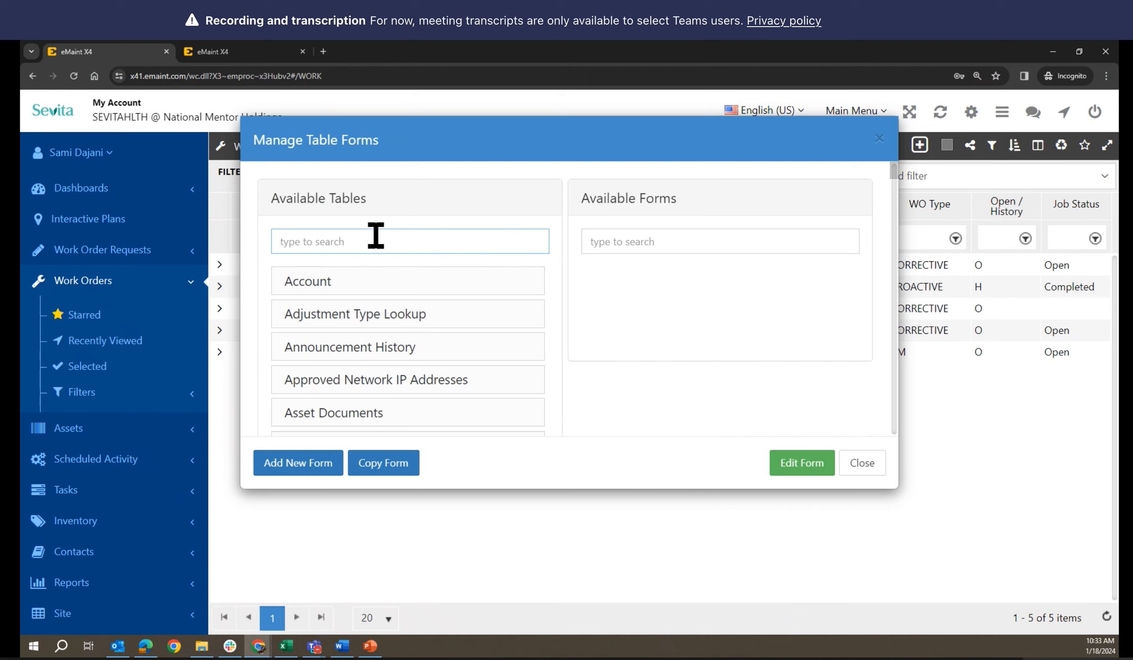
pyautogui.write('work')
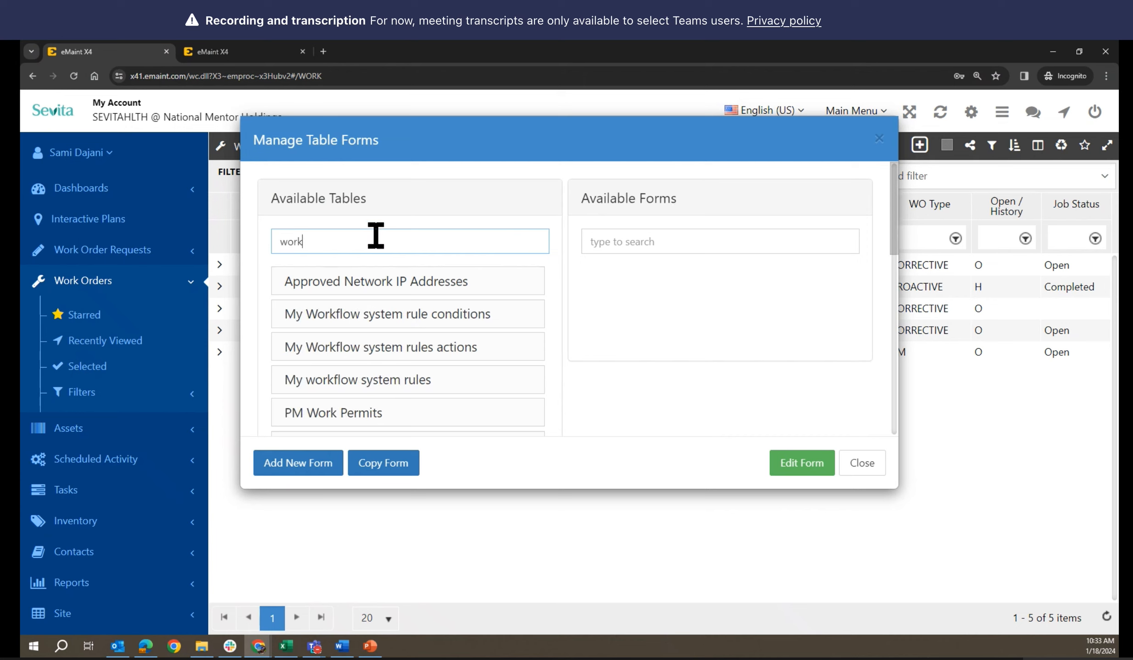
pyautogui.scroll(-5, 435, 338)
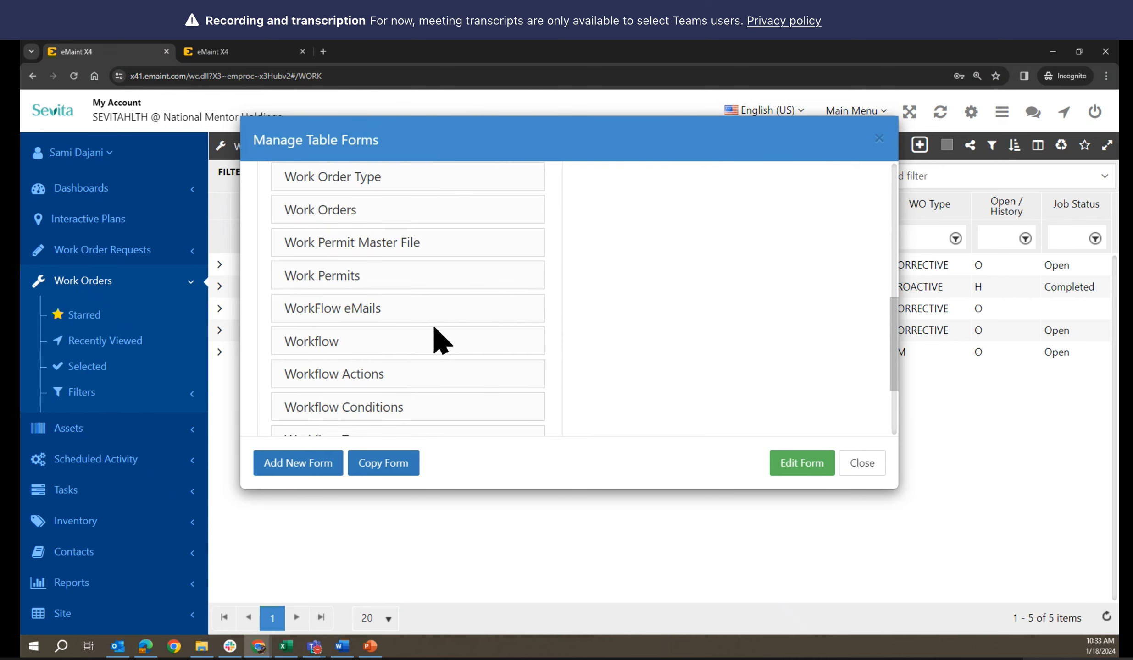
pyautogui.click(434, 328)
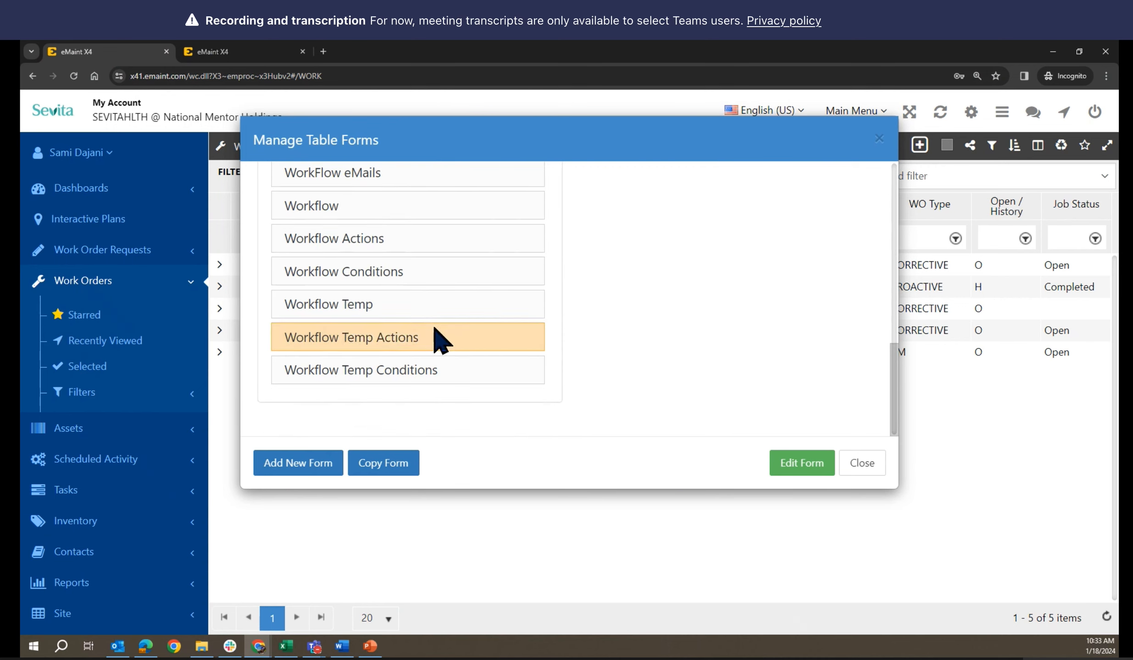
pyautogui.scroll(5, 436, 337)
pyautogui.click(361, 311)
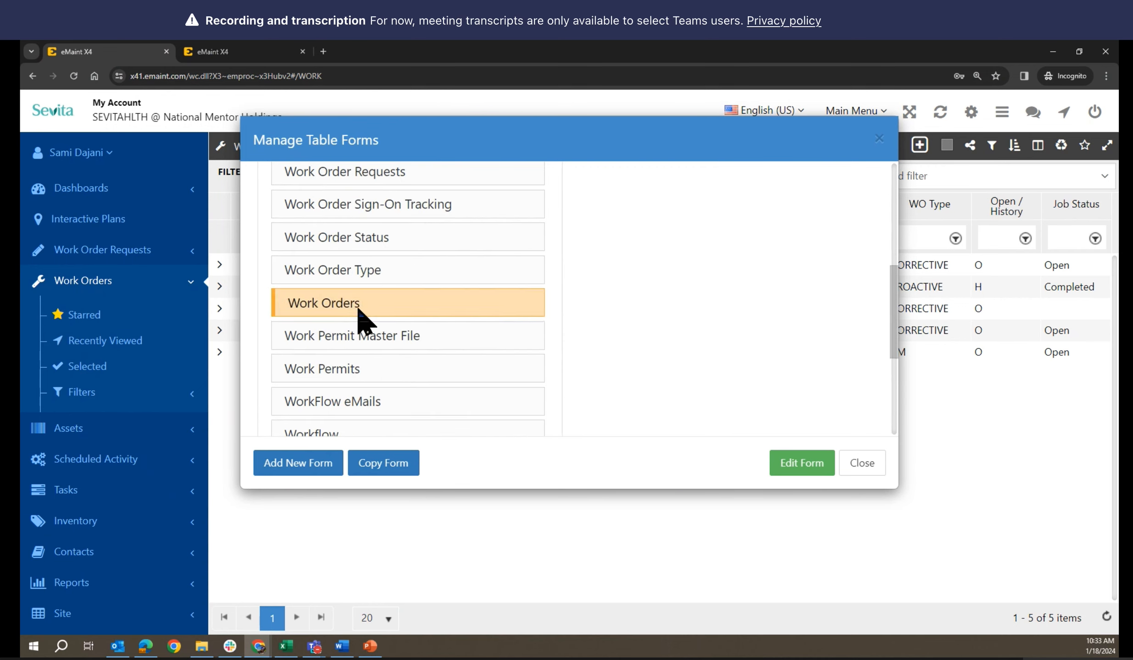
pyautogui.scroll(5, 705, 314)
pyautogui.click(612, 314)
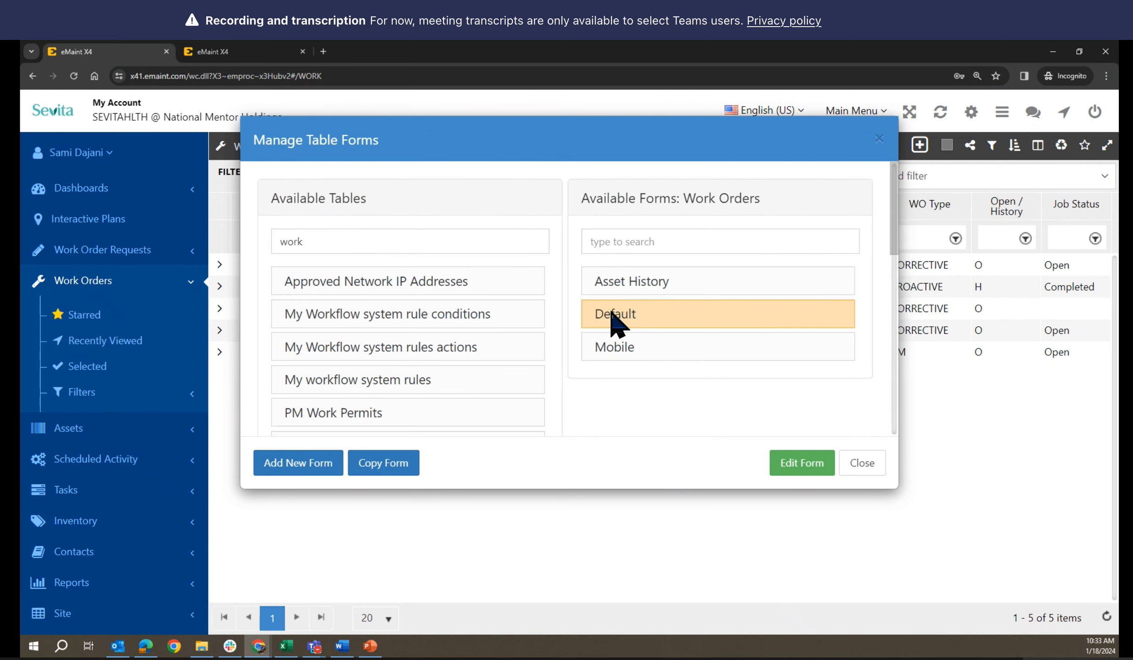
pyautogui.click(797, 464)
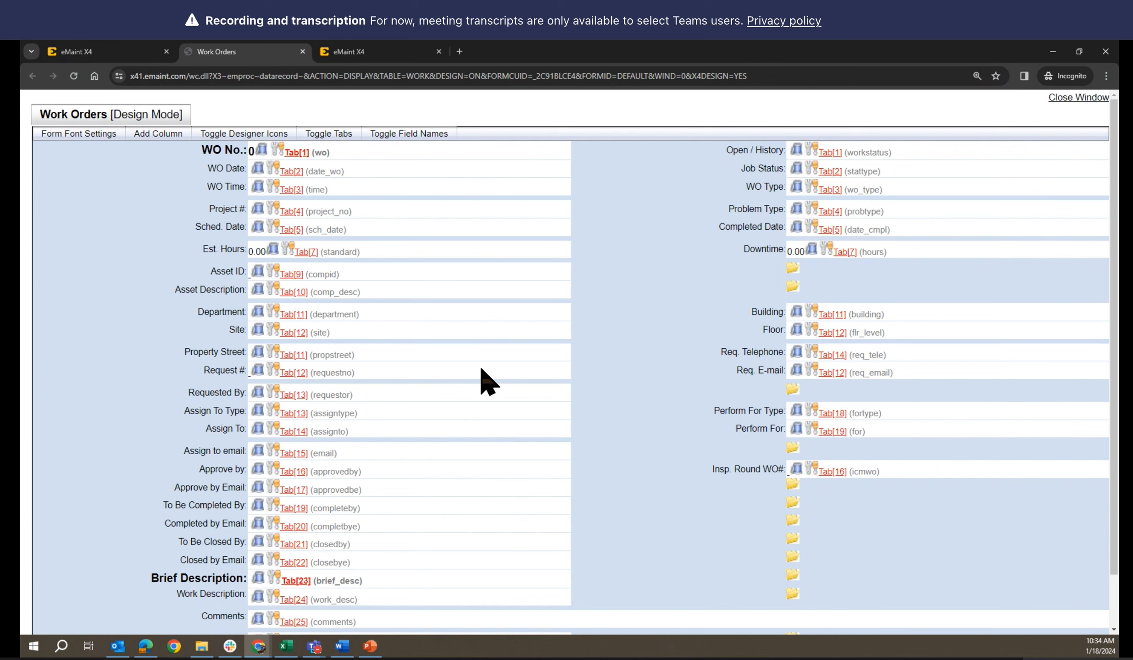
# Confirm WO Type's lookup uses the Work Order Type table, then close the forms manager
pyautogui.click(811, 186)
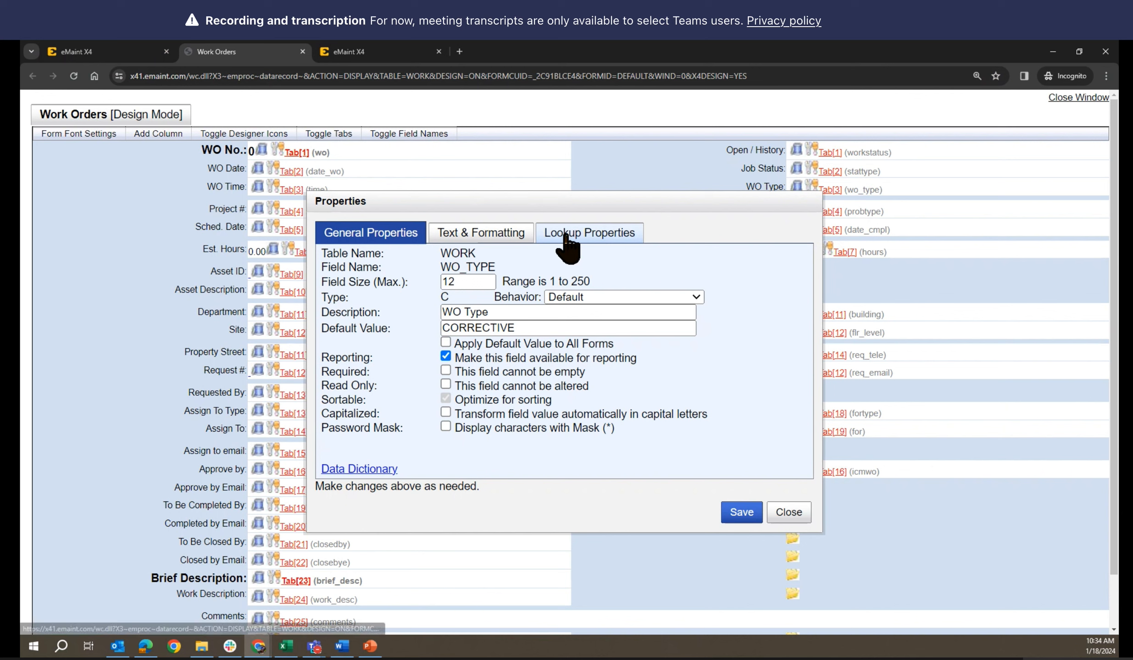
pyautogui.click(565, 235)
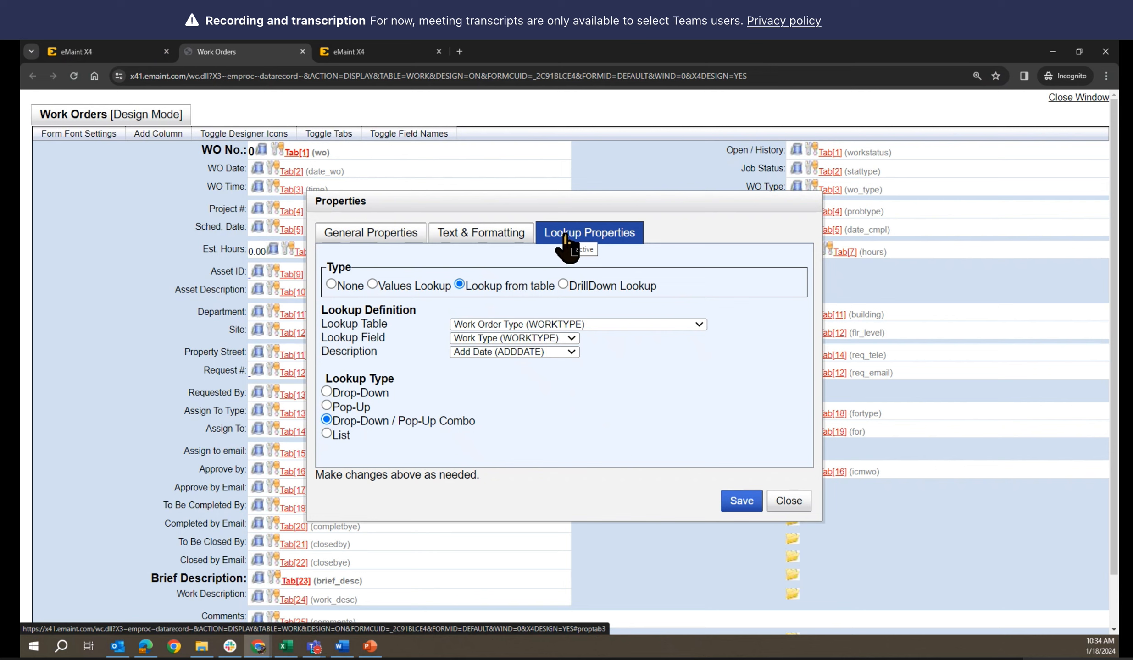
pyautogui.click(787, 501)
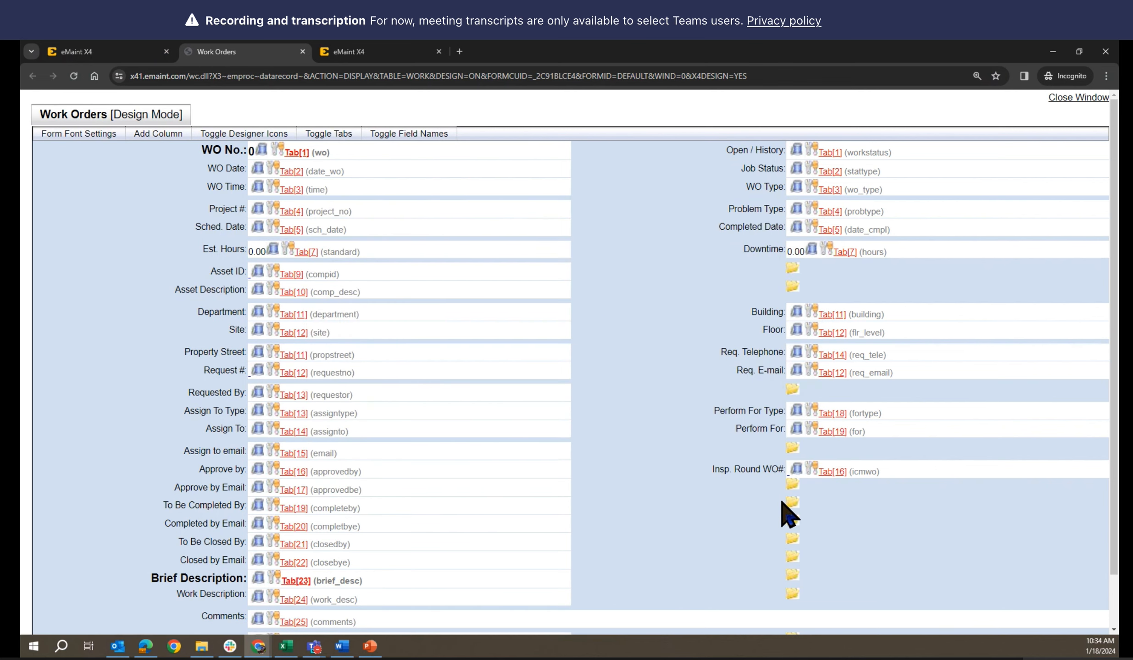
pyautogui.click(125, 46)
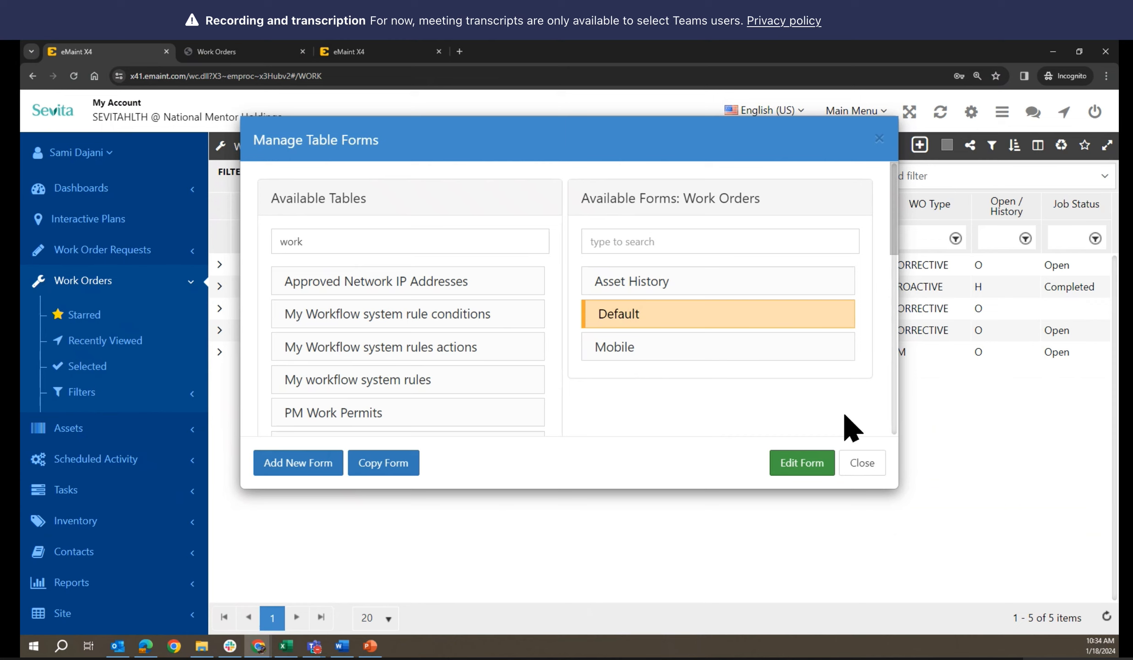
pyautogui.scroll(-6, 512, 341)
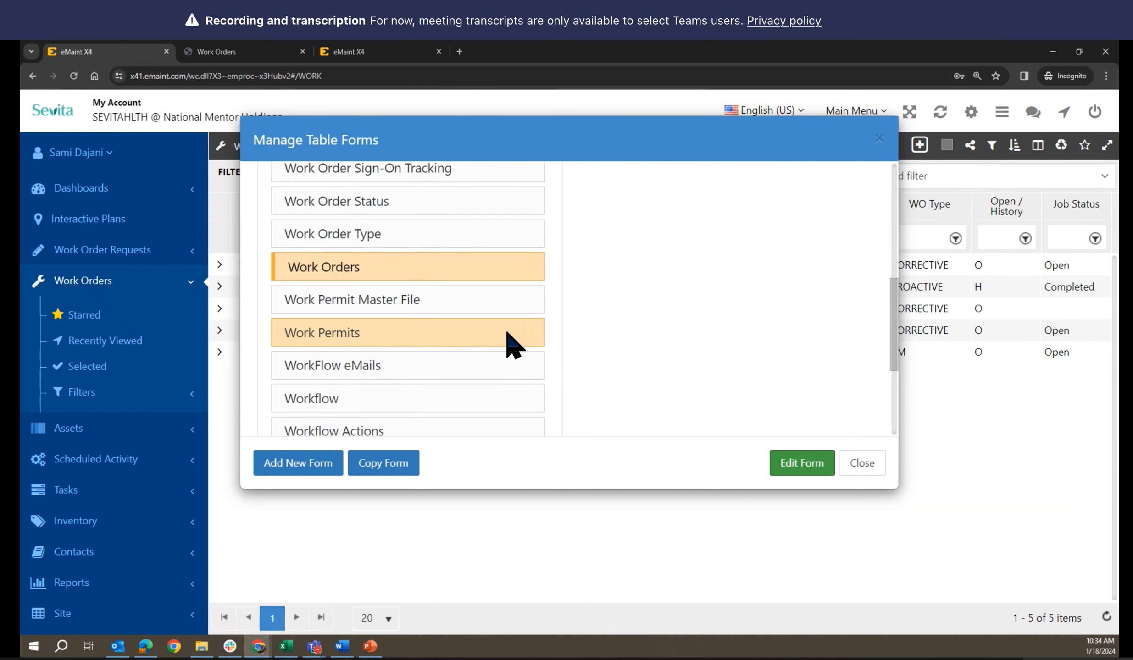
pyautogui.click(868, 473)
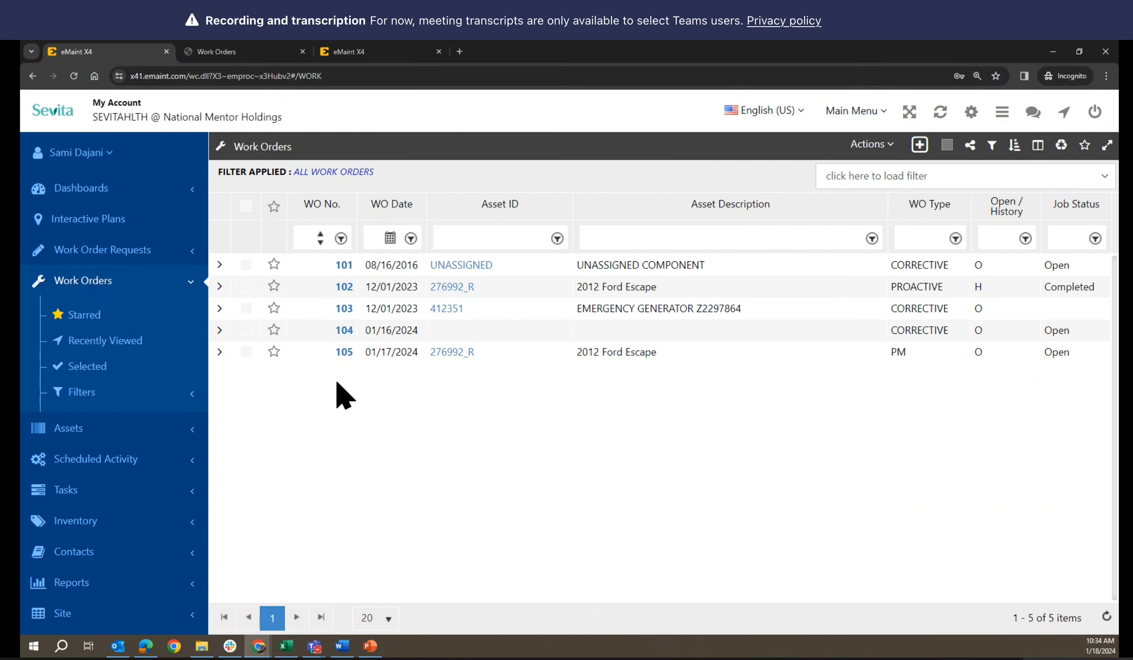
pyautogui.click(73, 153)
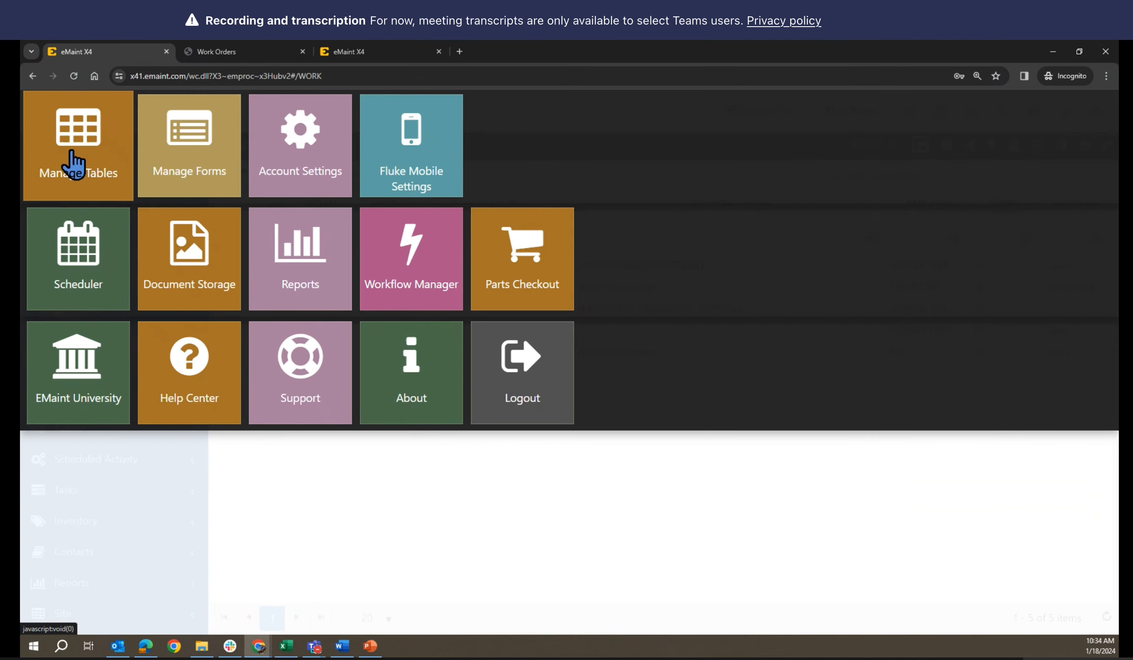
pyautogui.click(77, 144)
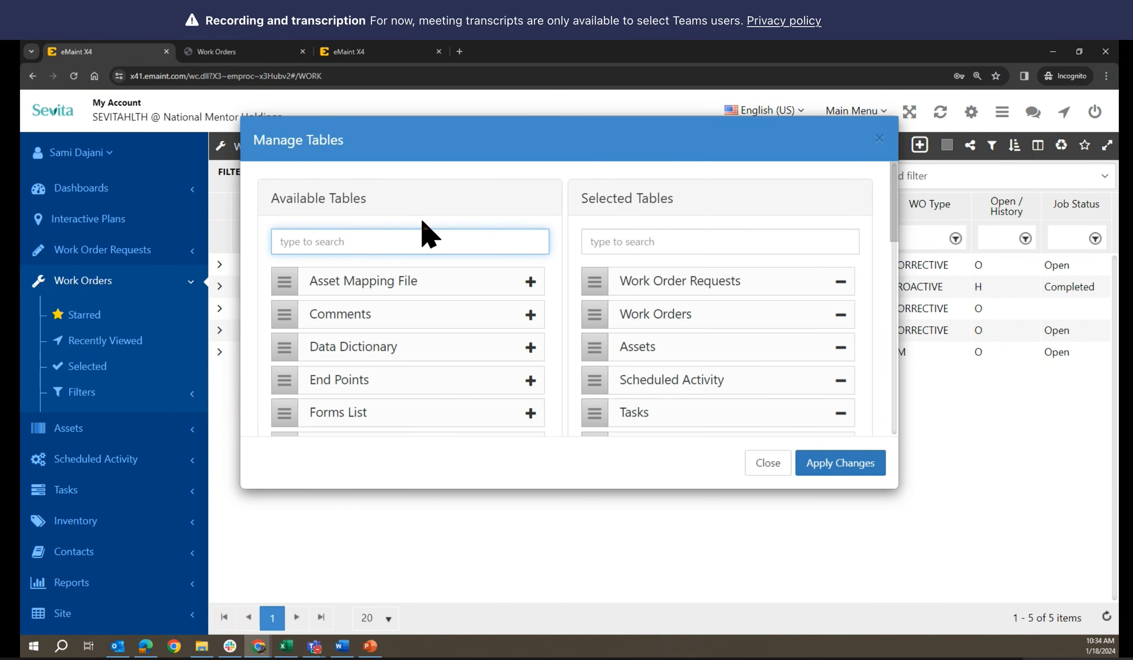
pyautogui.write('type')
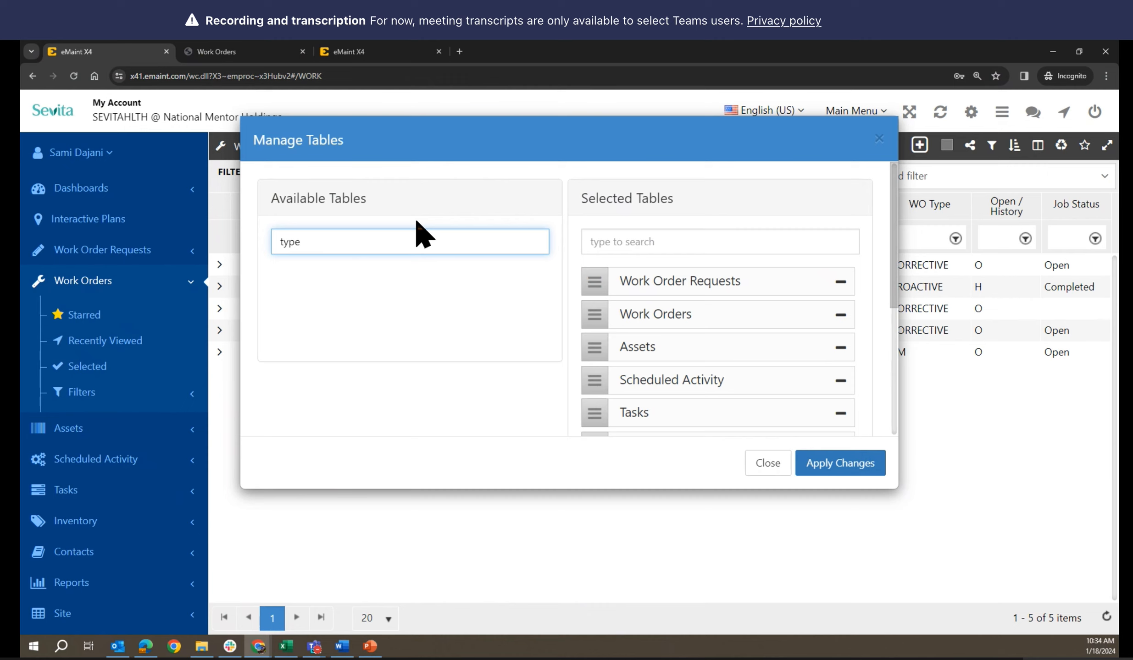
pyautogui.press('BackSpace')
pyautogui.press('BackSpace')
pyautogui.press('BackSpace')
pyautogui.press('BackSpace')
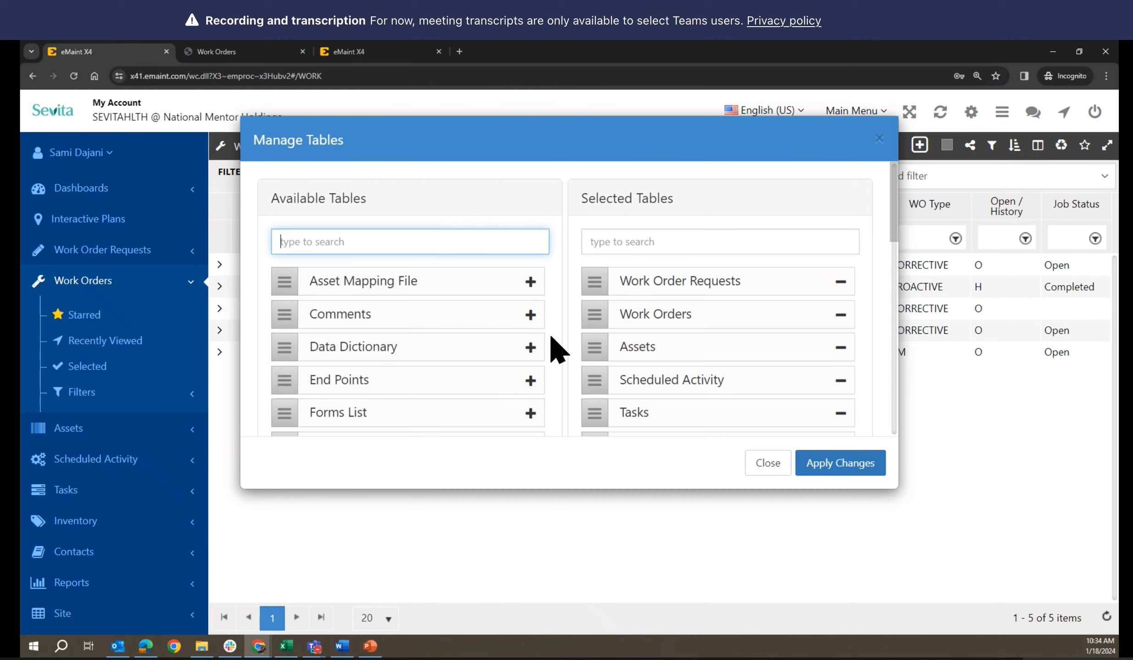
pyautogui.scroll(-4, 552, 329)
pyautogui.scroll(-4, 555, 330)
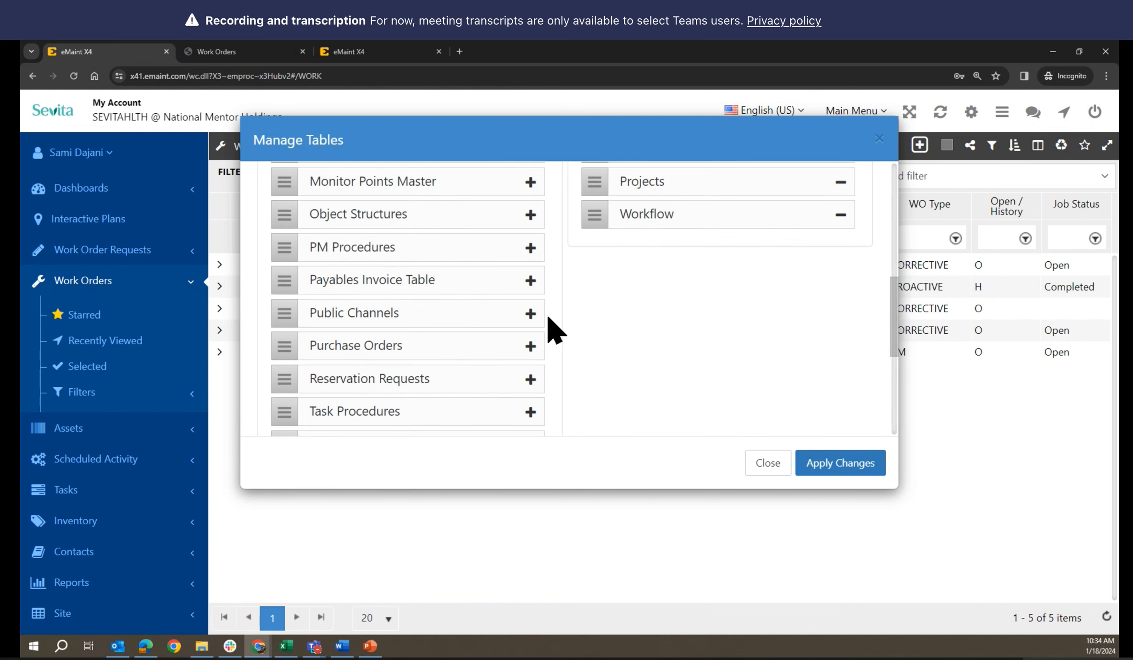
pyautogui.scroll(5, 555, 331)
pyautogui.scroll(2, 555, 329)
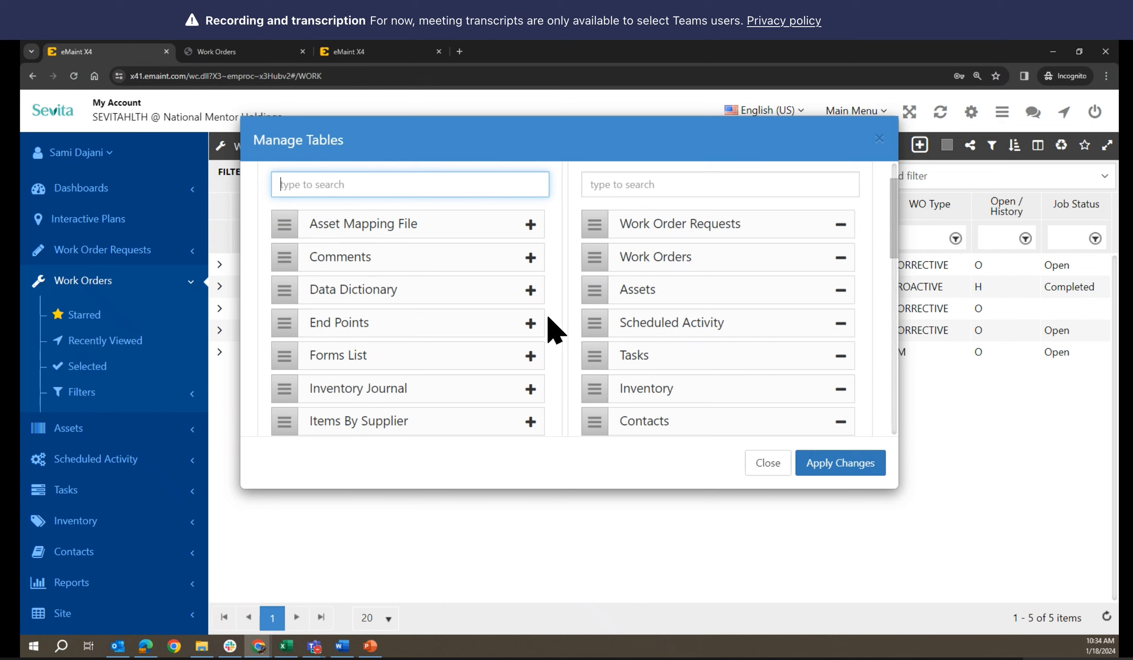
pyautogui.write('work')
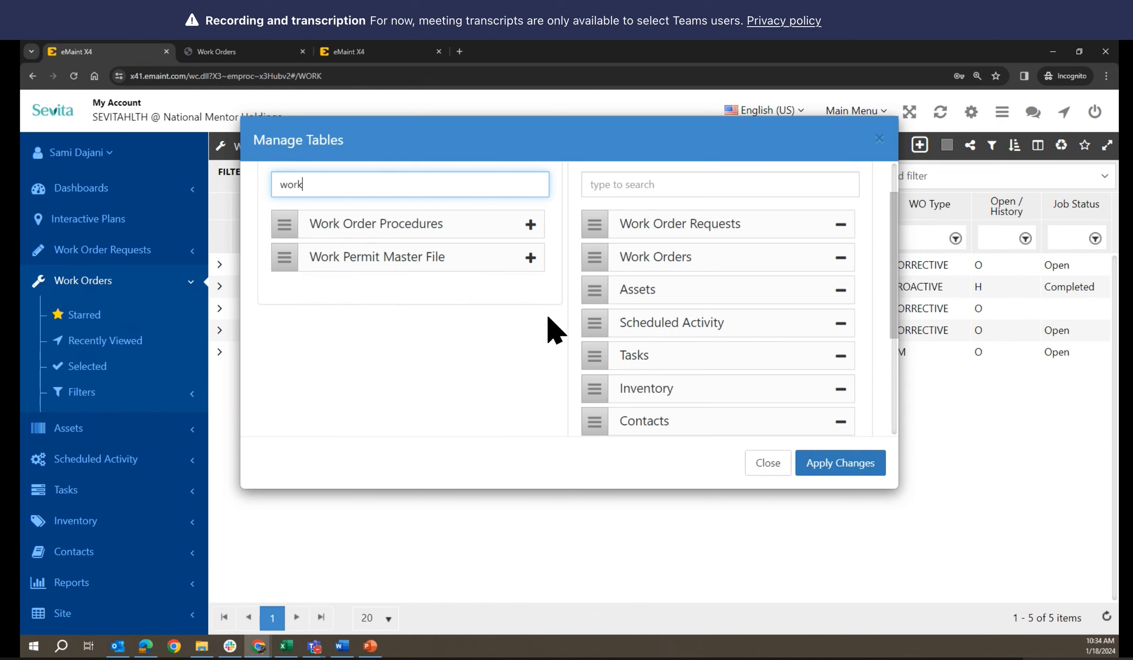
pyautogui.click(764, 463)
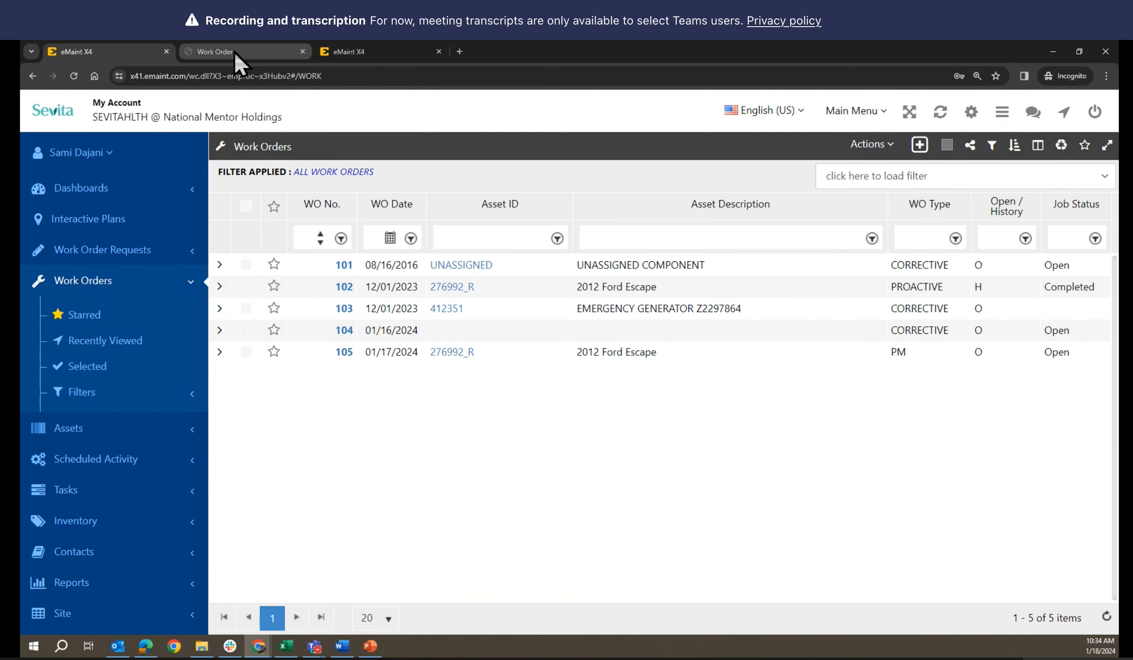
# Open work order 101 and search its WO Type choices for EMERGENCY
pyautogui.moveTo(235, 53)
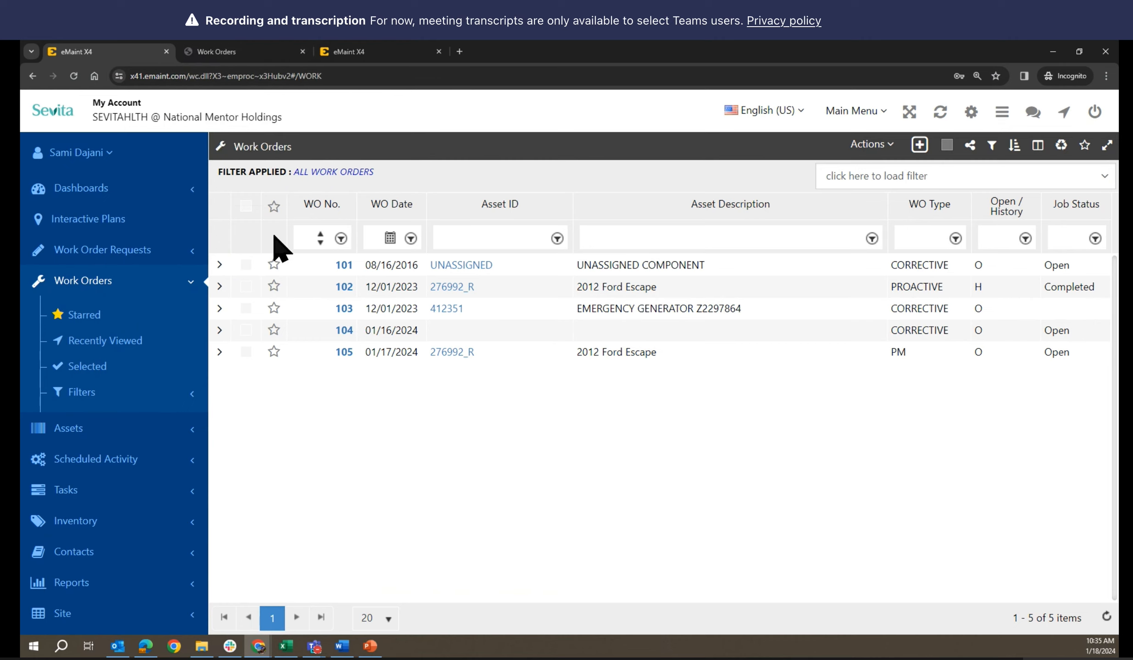
pyautogui.click(343, 266)
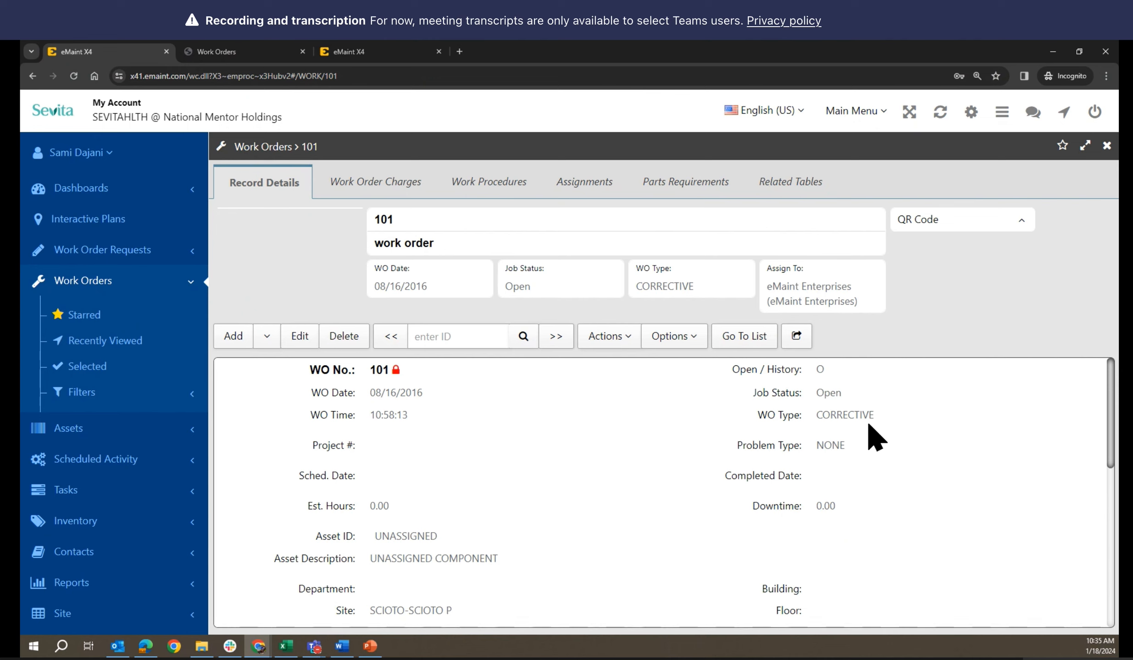
pyautogui.click(877, 415)
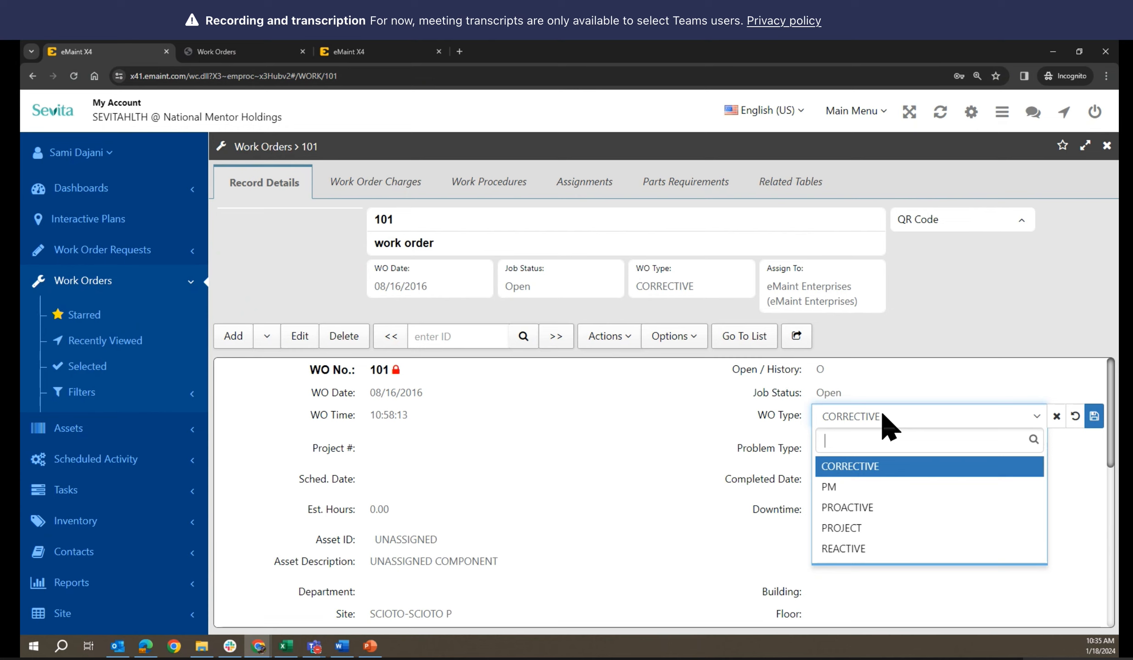
pyautogui.write('eme')
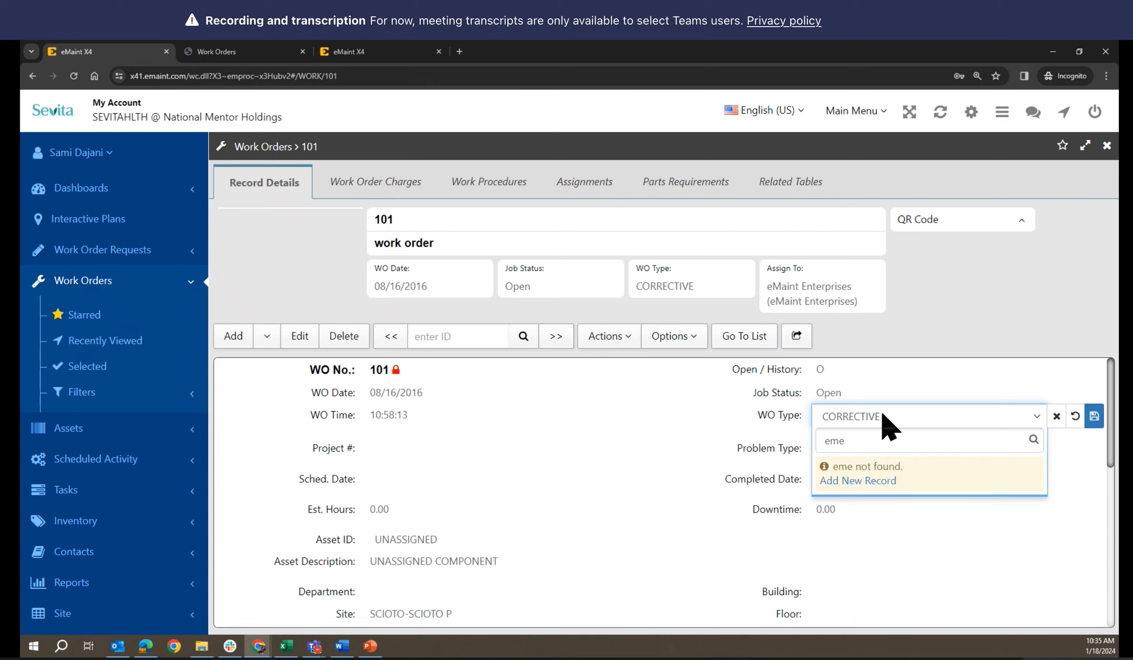
pyautogui.press('BackSpace')
pyautogui.press('BackSpace')
pyautogui.press('BackSpace')
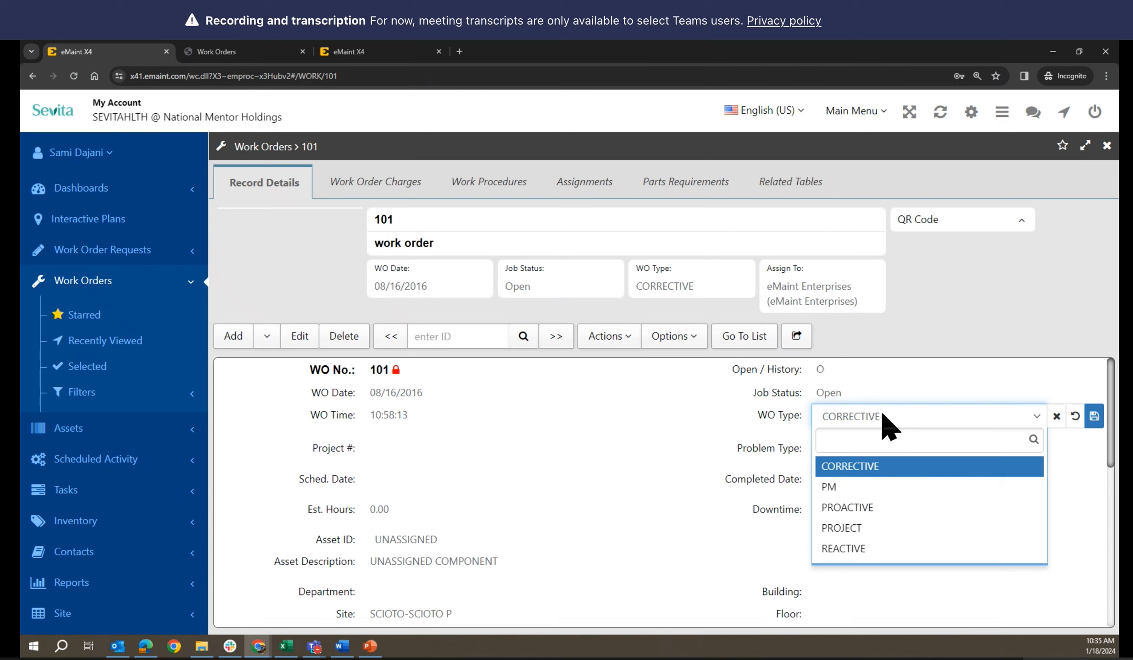
pyautogui.write('EMERGE')
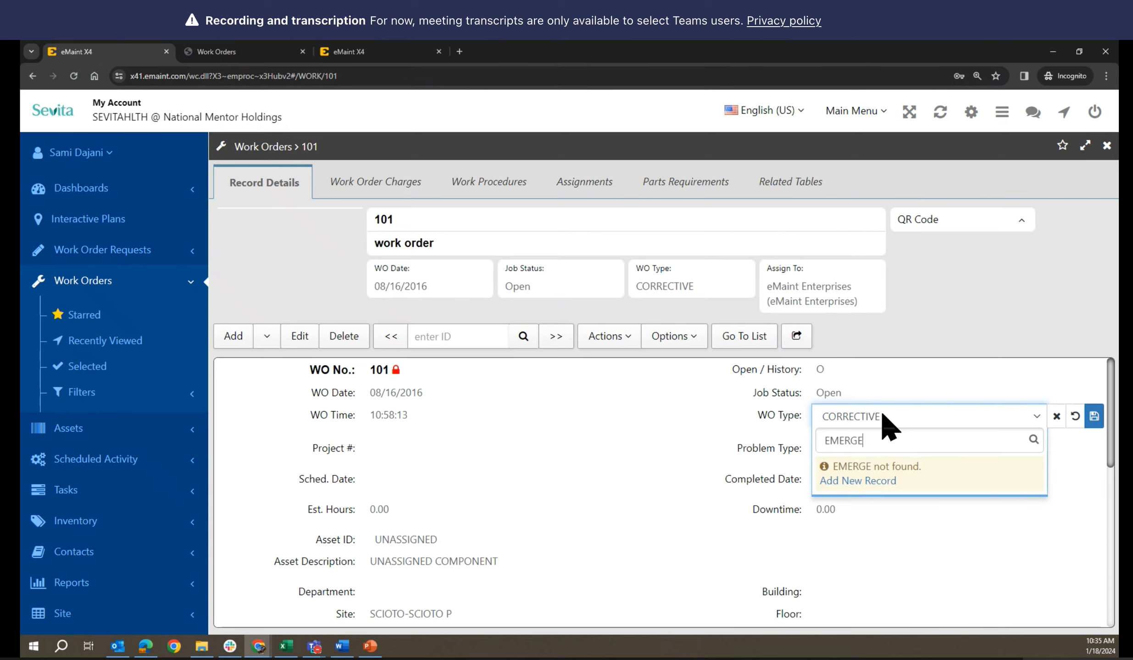
pyautogui.write('NCY')
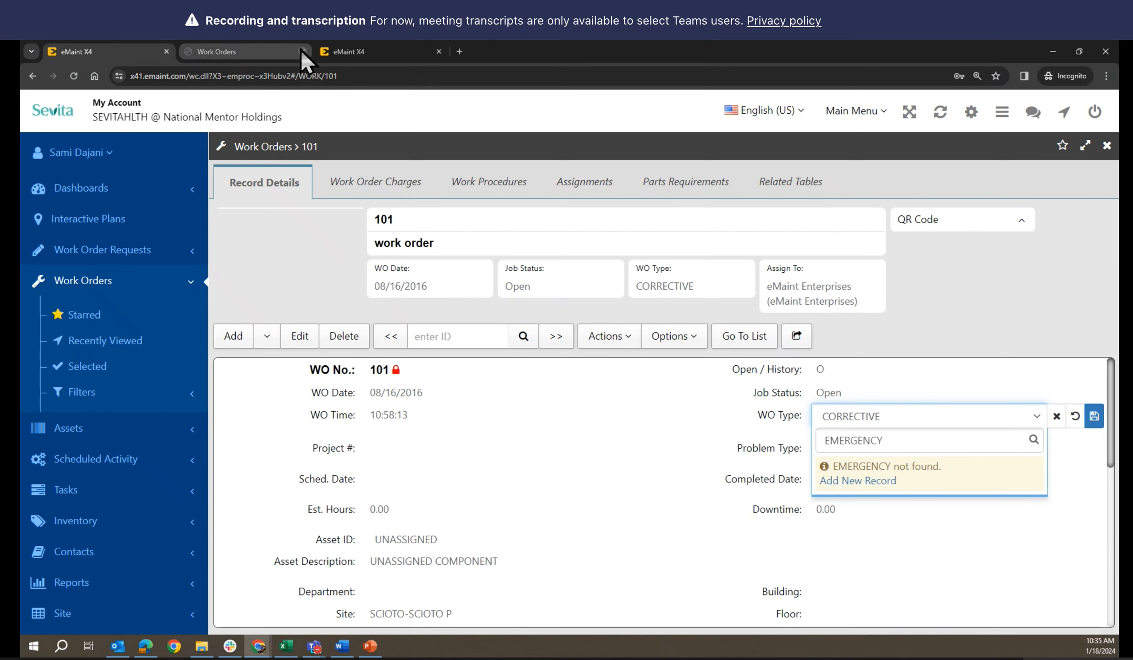
# Close the Work Orders design-mode page and leave WO Type as CORRECTIVE
pyautogui.click(203, 46)
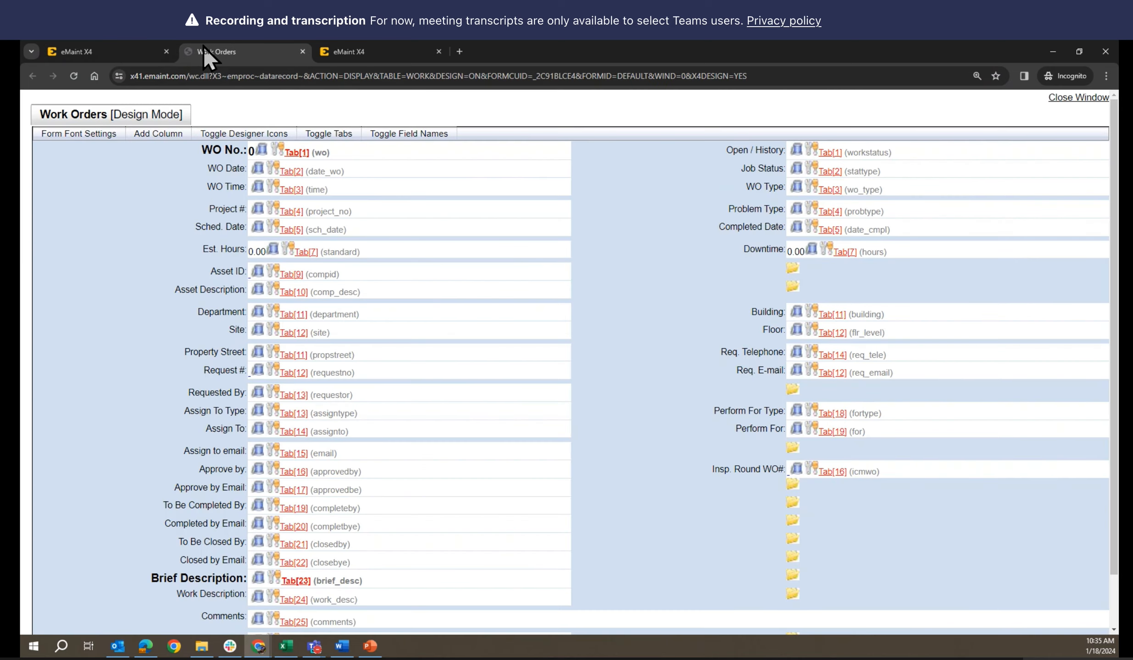
pyautogui.click(303, 51)
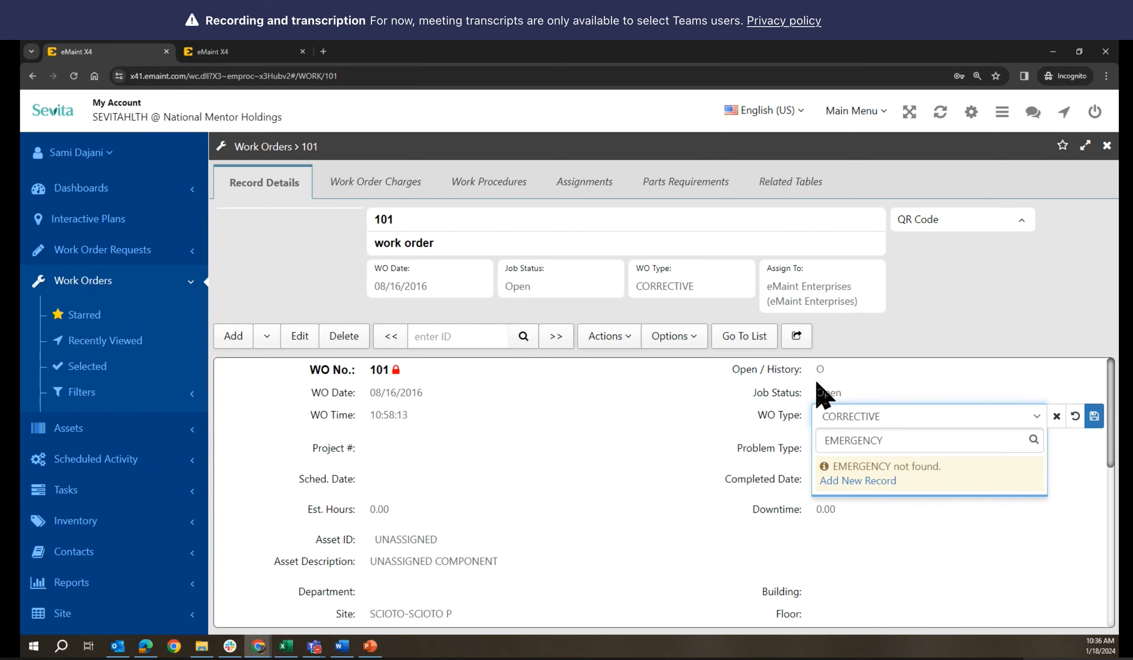
pyautogui.click(1056, 418)
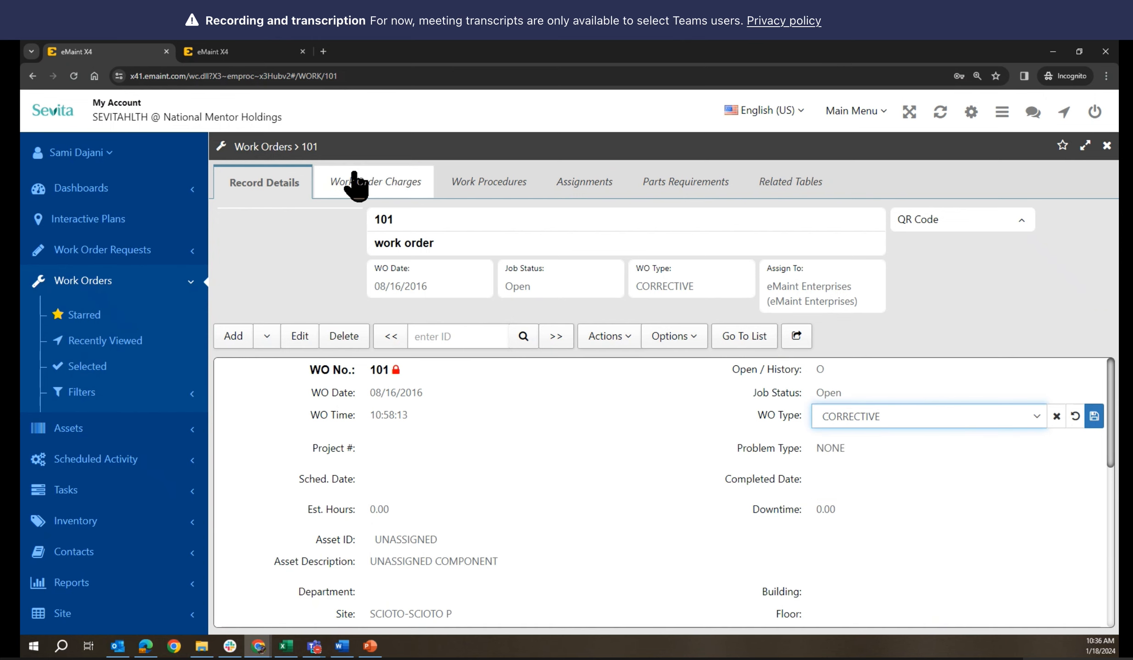
# Start a new Default-layout work order from the Work Orders list
pyautogui.click(748, 334)
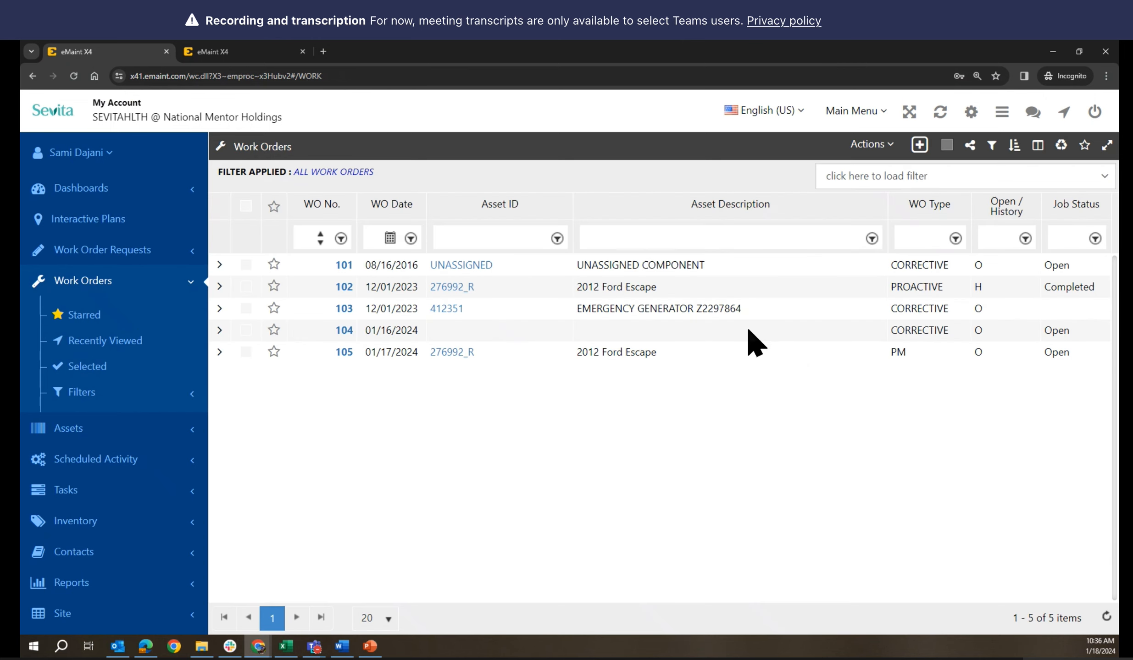
pyautogui.click(919, 146)
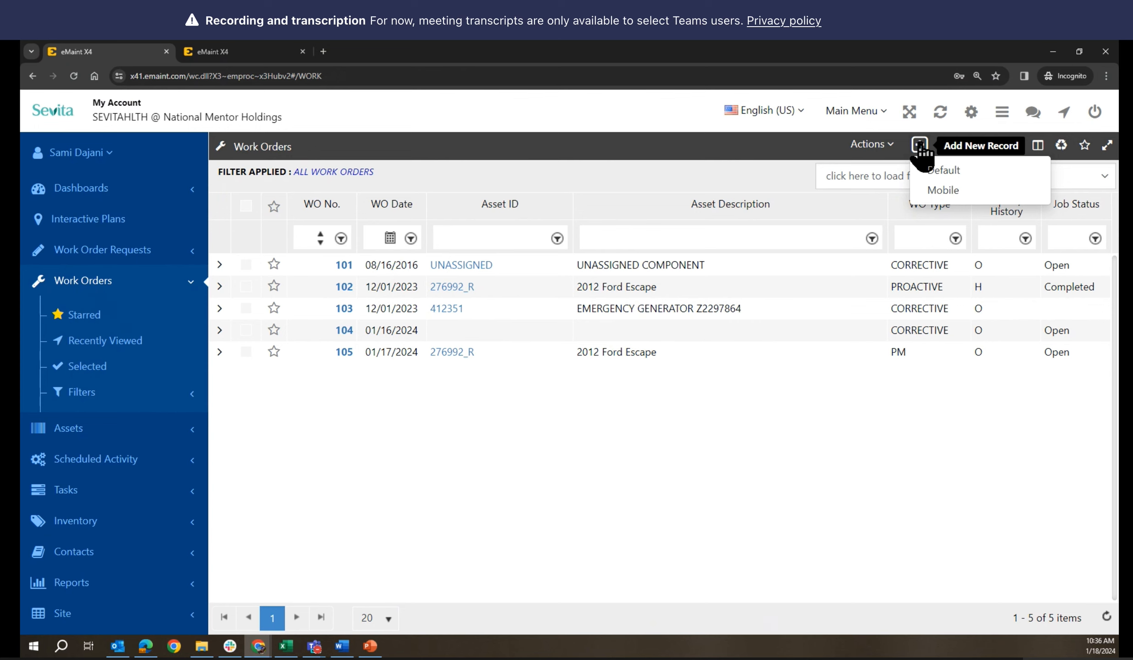
pyautogui.click(920, 146)
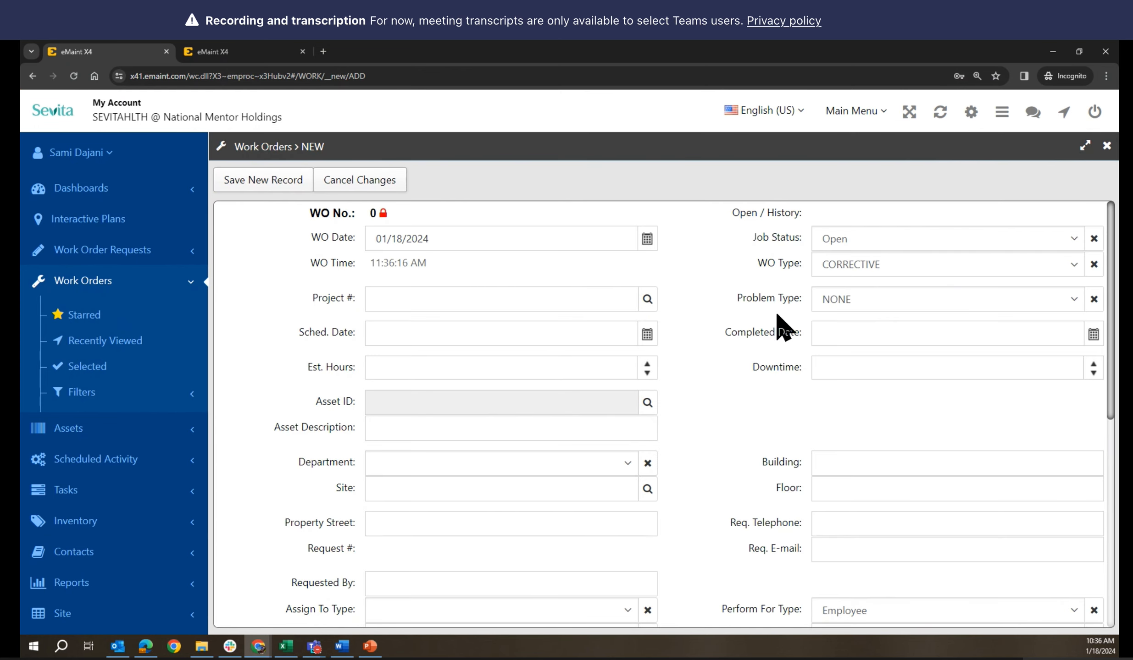
# Confirm the WO Type choices lack EMERGENCY, then cancel and close the new order
pyautogui.click(910, 278)
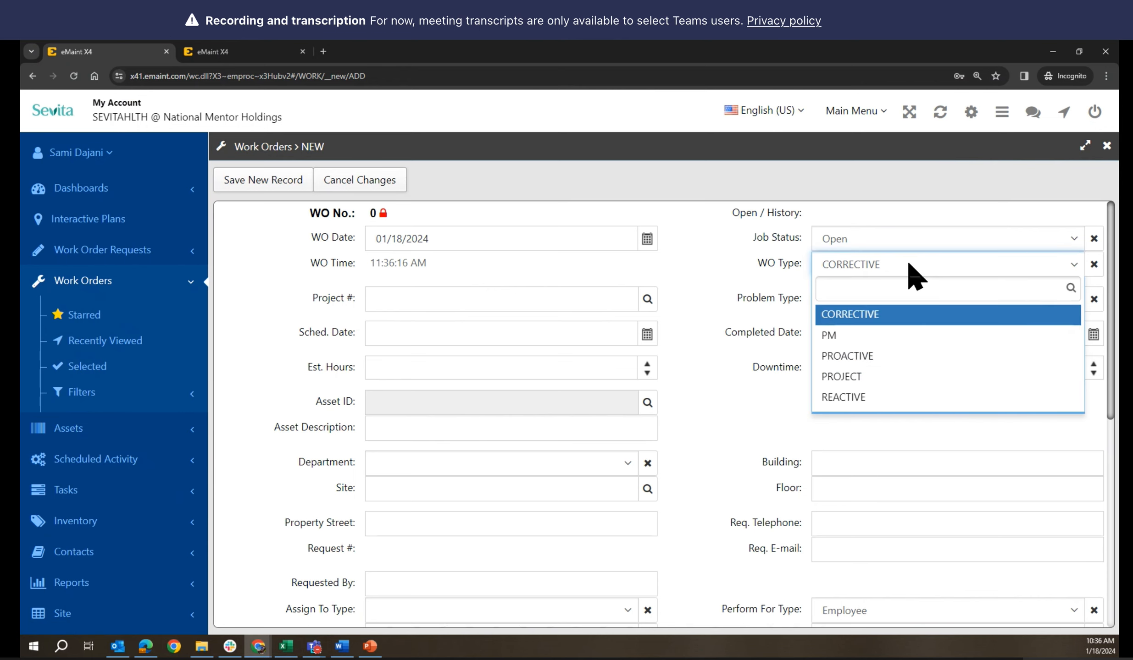
pyautogui.write('e')
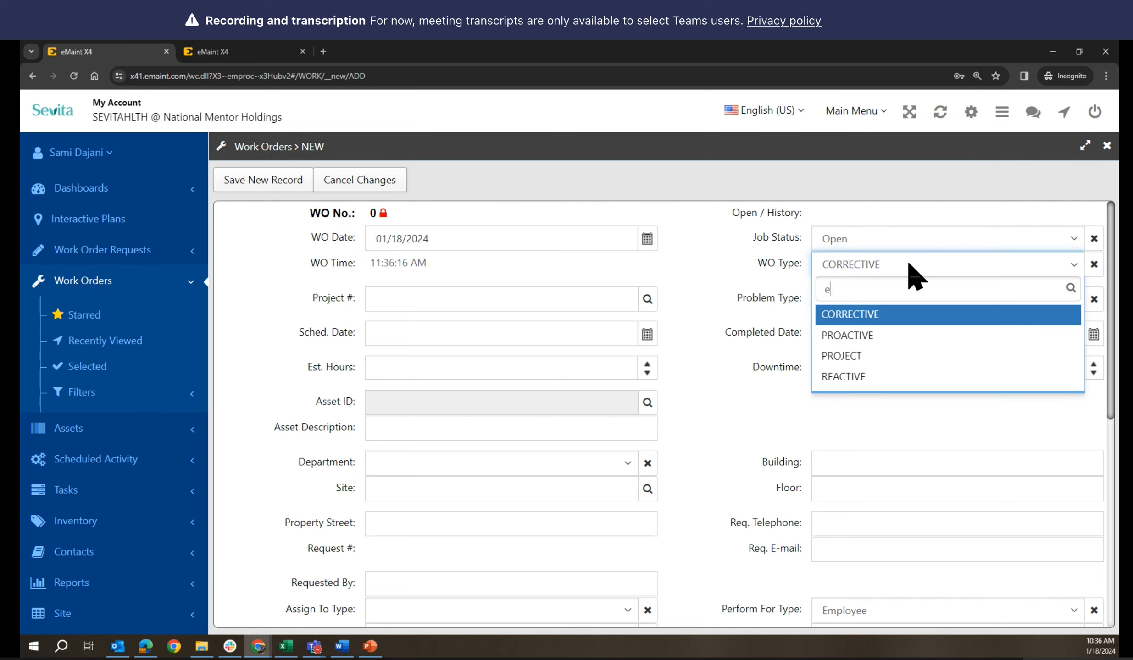
pyautogui.press('BackSpace')
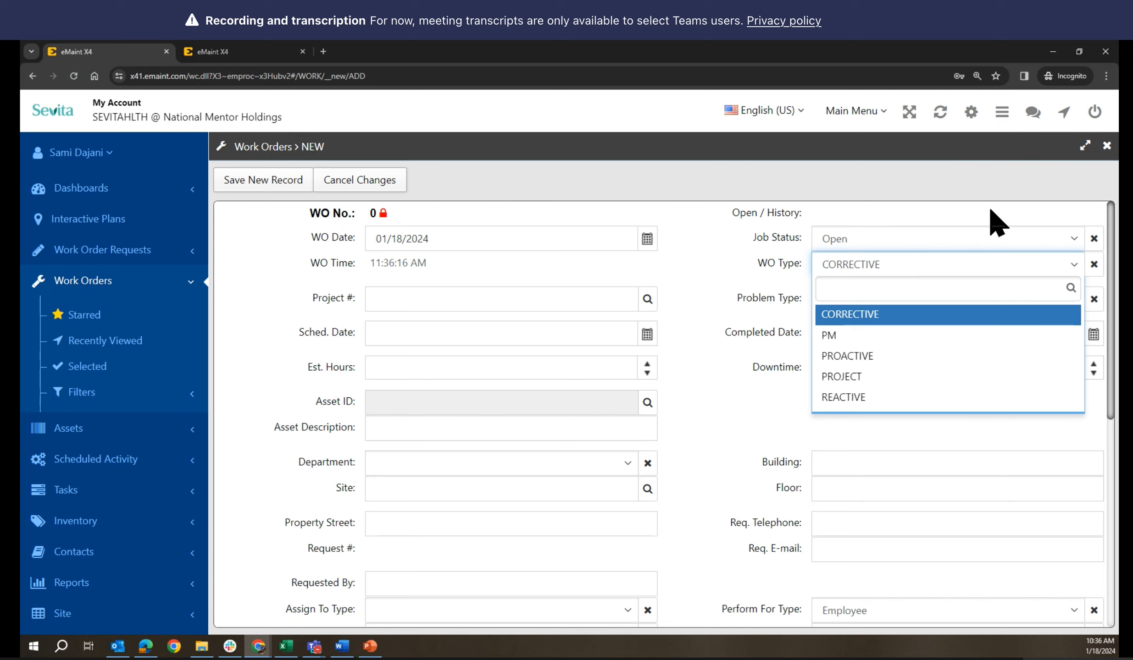
pyautogui.click(354, 188)
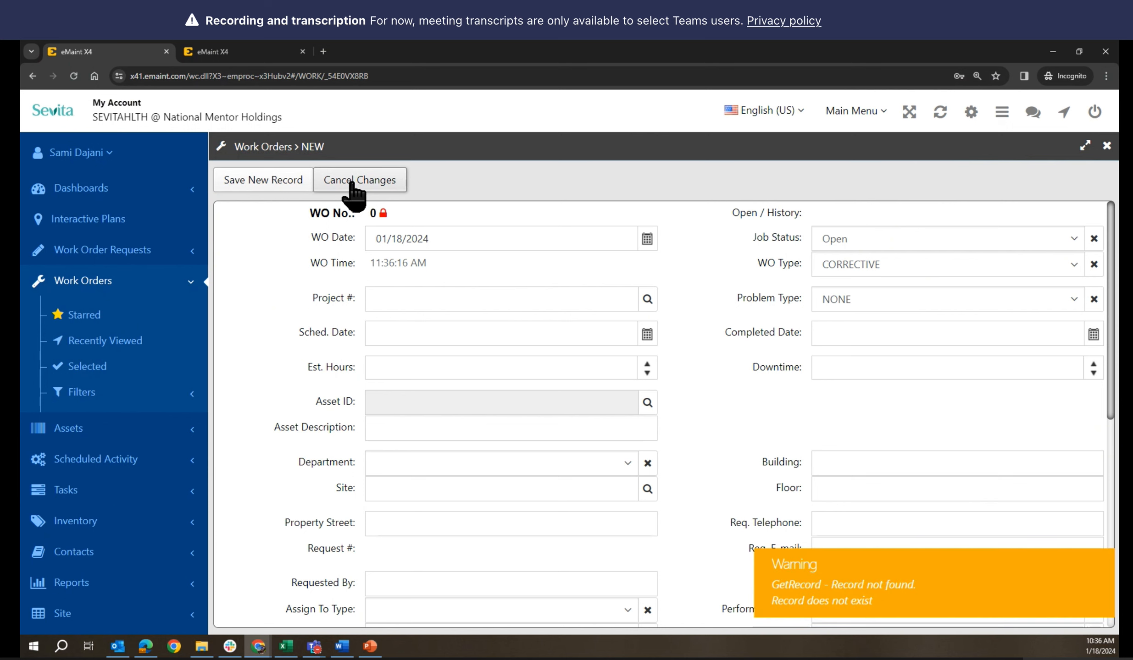
pyautogui.click(1107, 146)
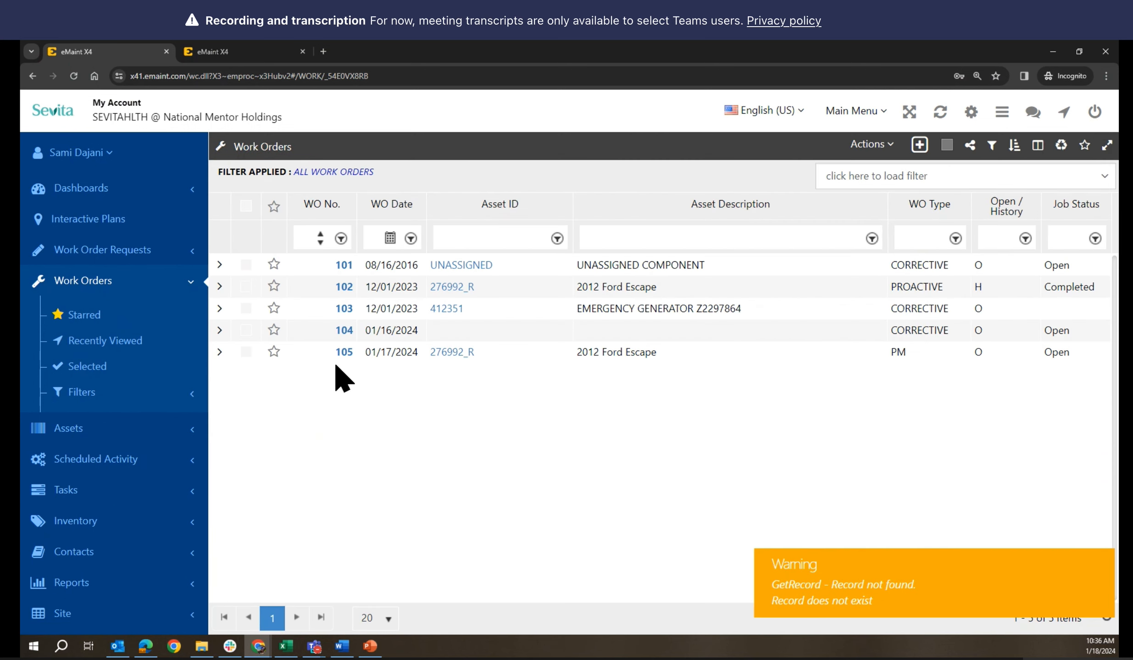
# Add EMERGENCY as a new WO Type record from work order 101
pyautogui.click(344, 266)
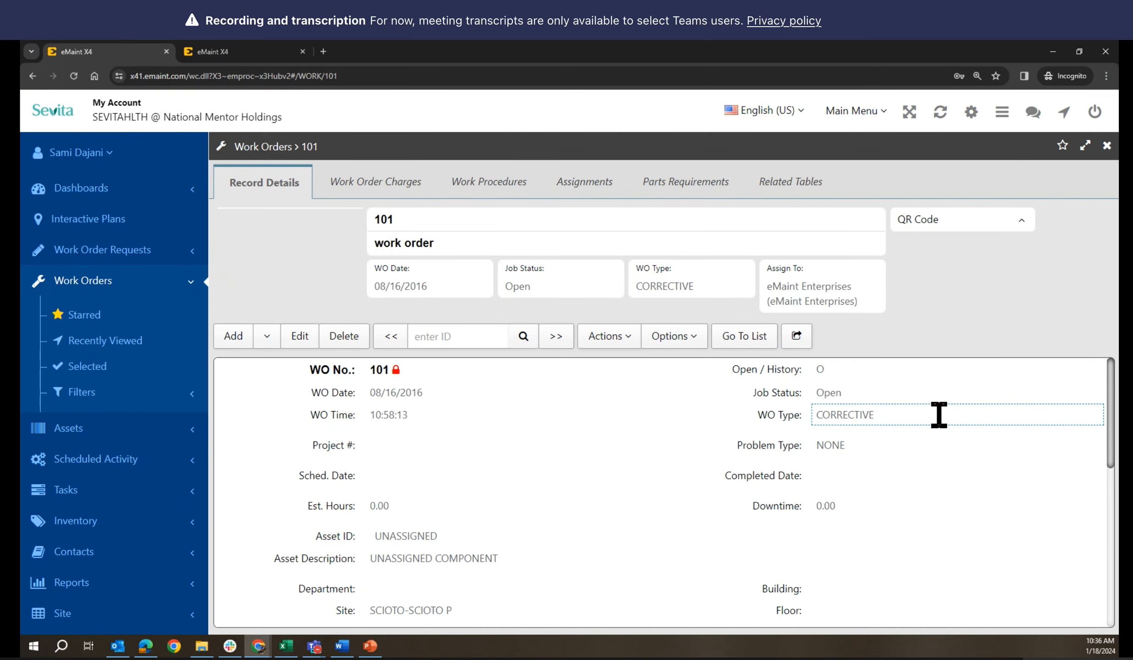
pyautogui.click(939, 415)
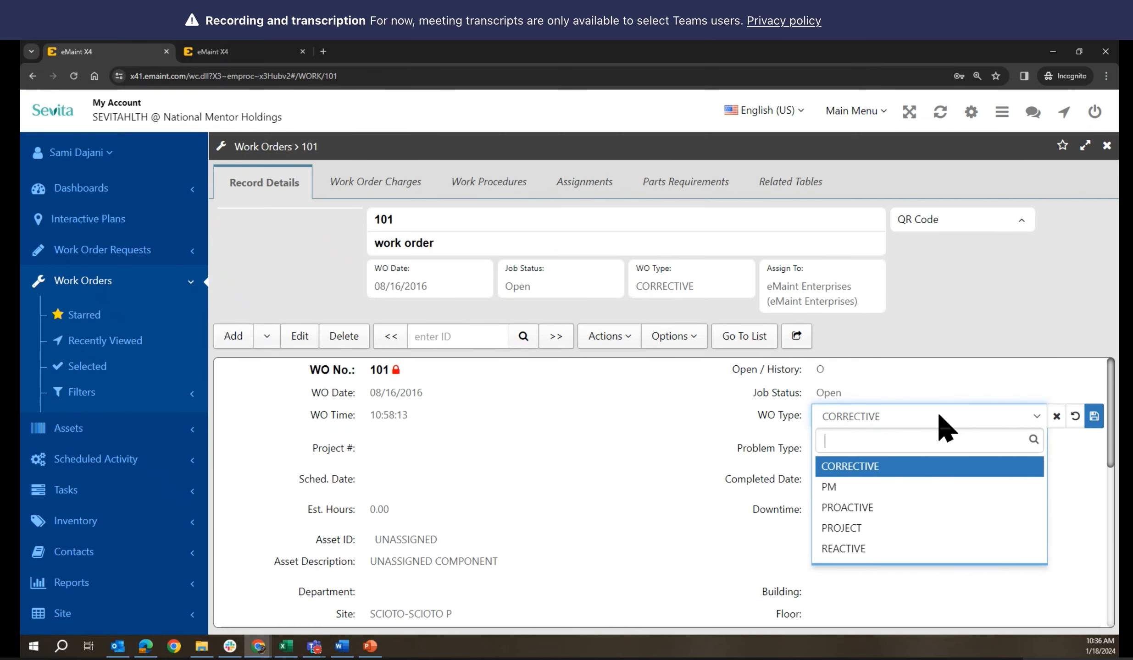
pyautogui.write('E')
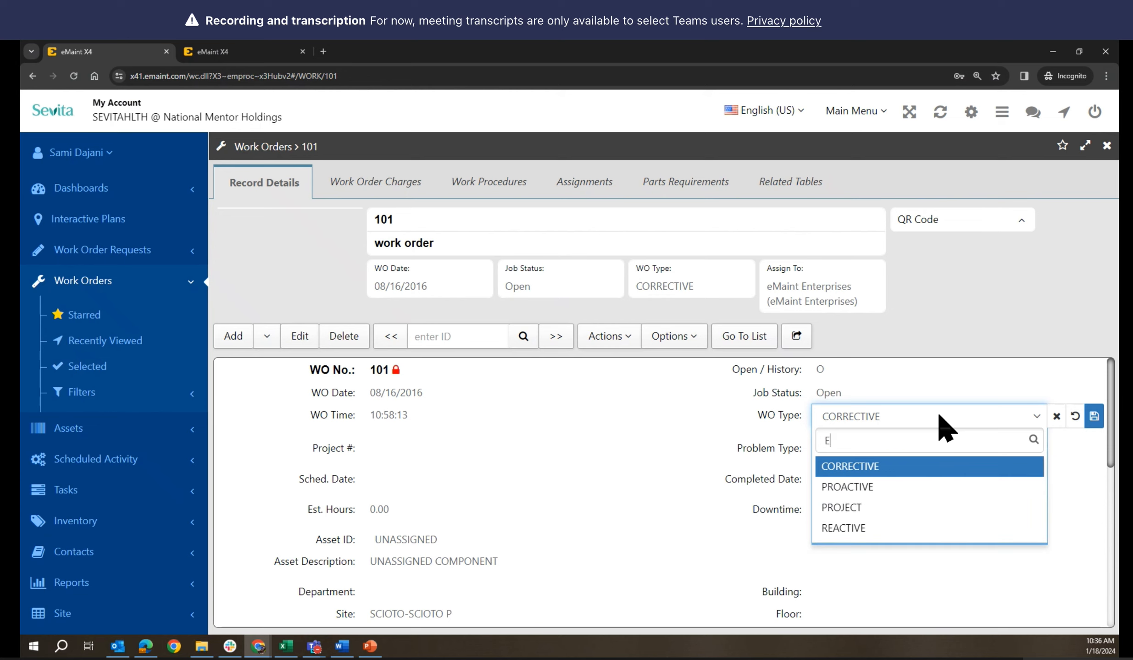
pyautogui.write('ME')
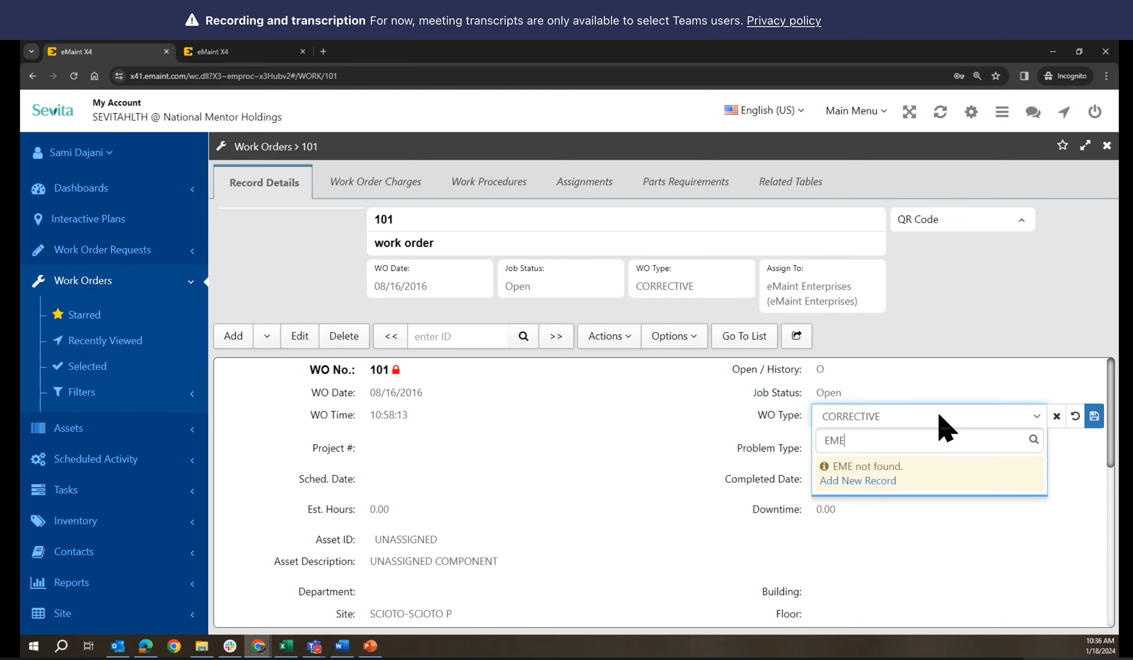
pyautogui.write('RGENCY')
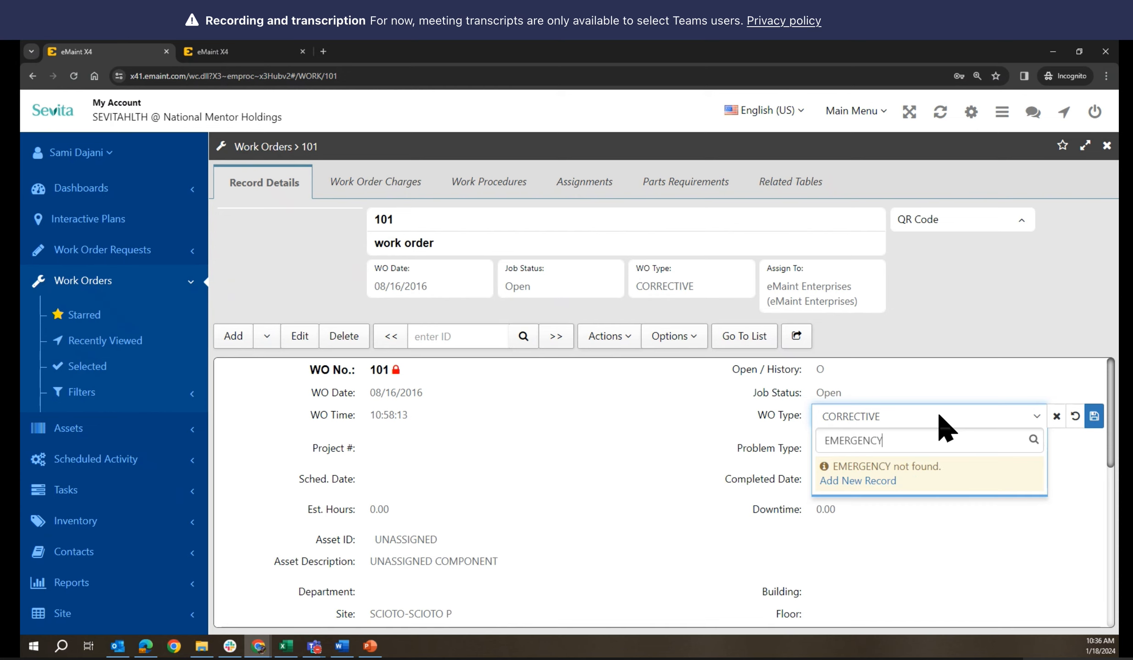
pyautogui.click(853, 482)
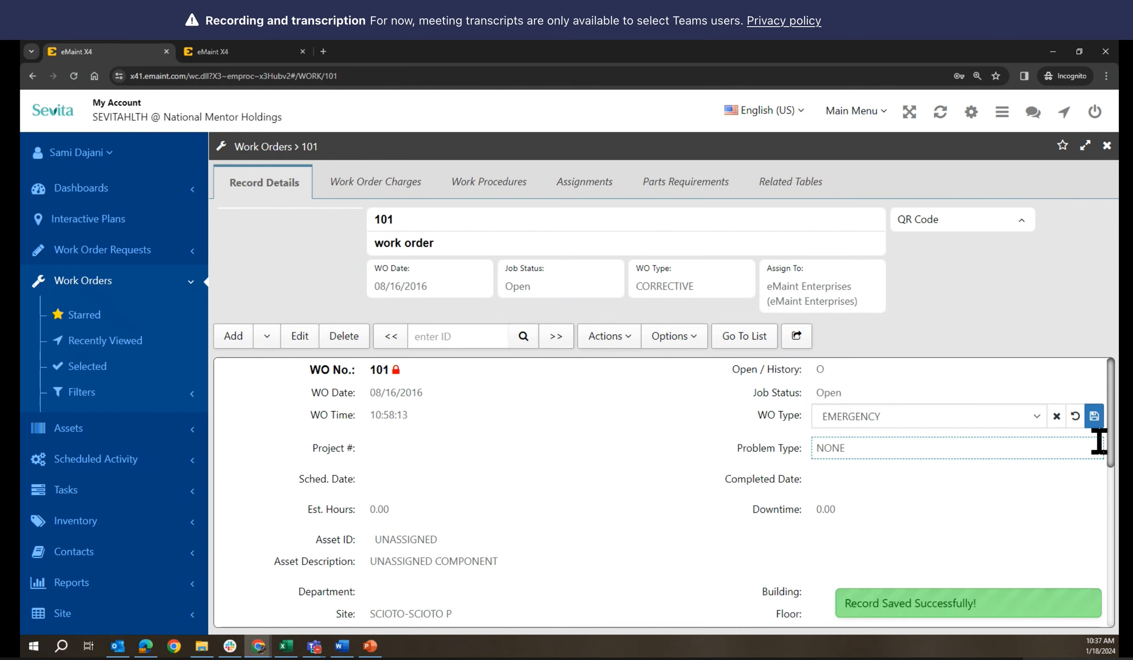
# Set work order 101's type back to CORRECTIVE, save it, and return to the list
pyautogui.click(1075, 418)
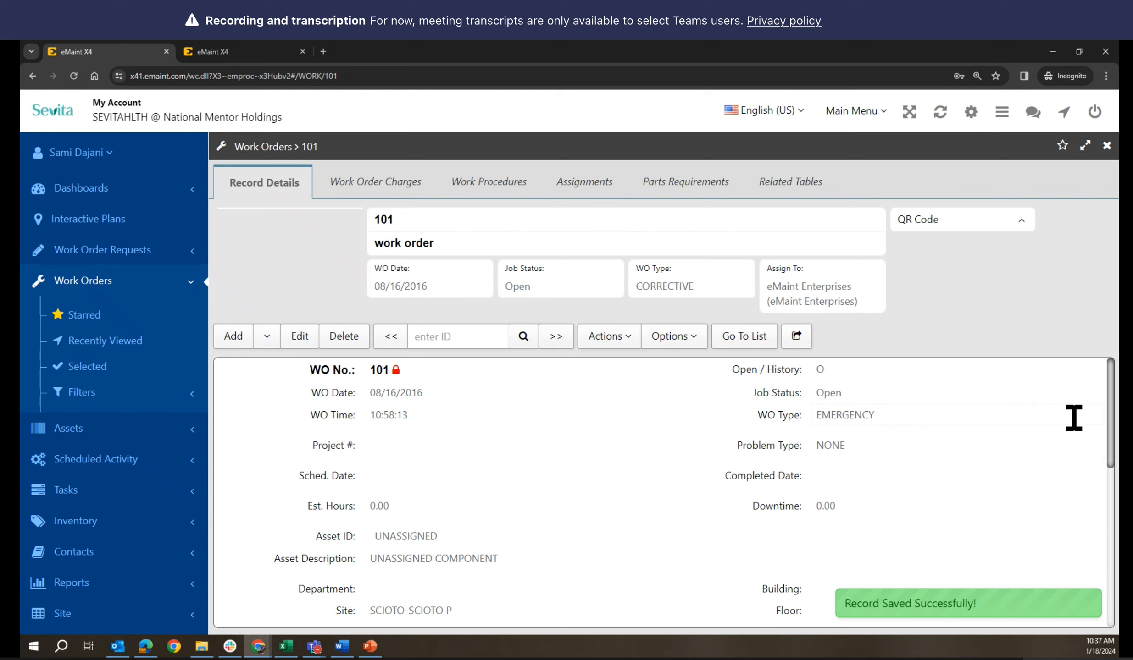
pyautogui.click(914, 408)
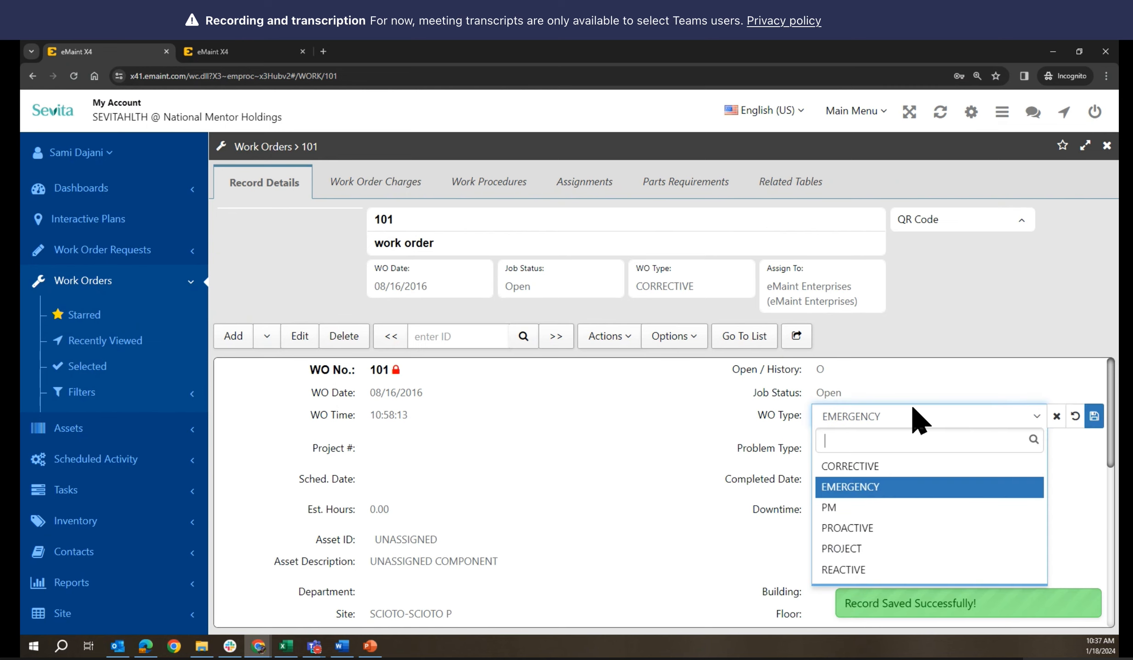
pyautogui.click(865, 472)
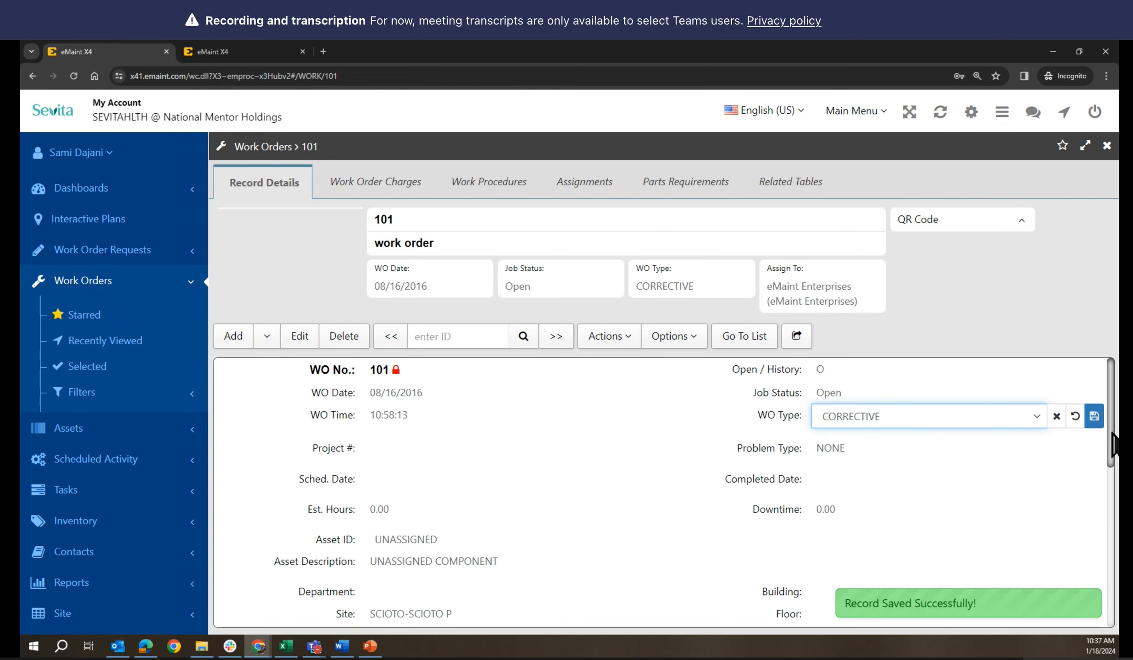
pyautogui.click(1093, 416)
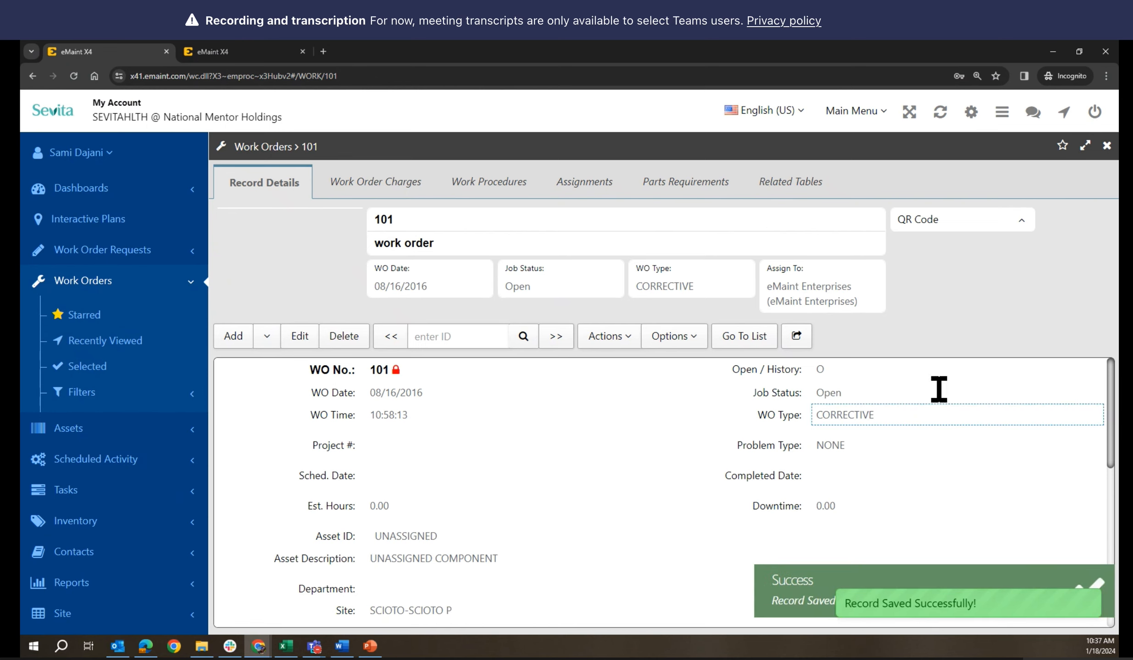
pyautogui.click(744, 337)
# Verify a new Default work order lists EMERGENCY under WO Type, then close it unsaved
pyautogui.moveTo(919, 152)
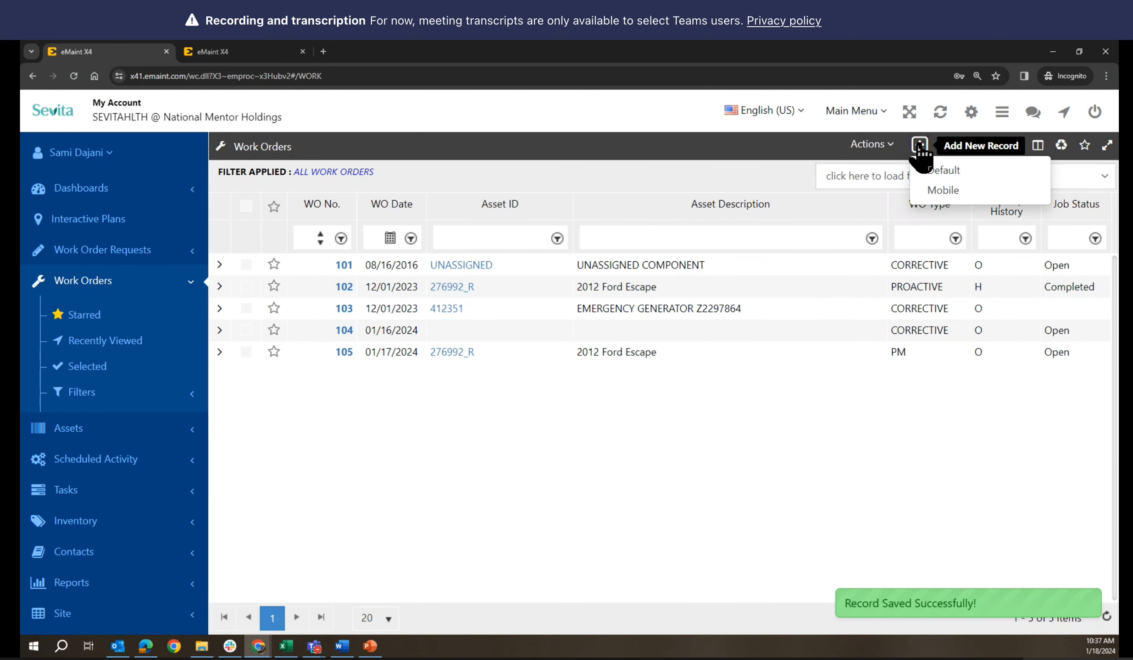
pyautogui.click(919, 147)
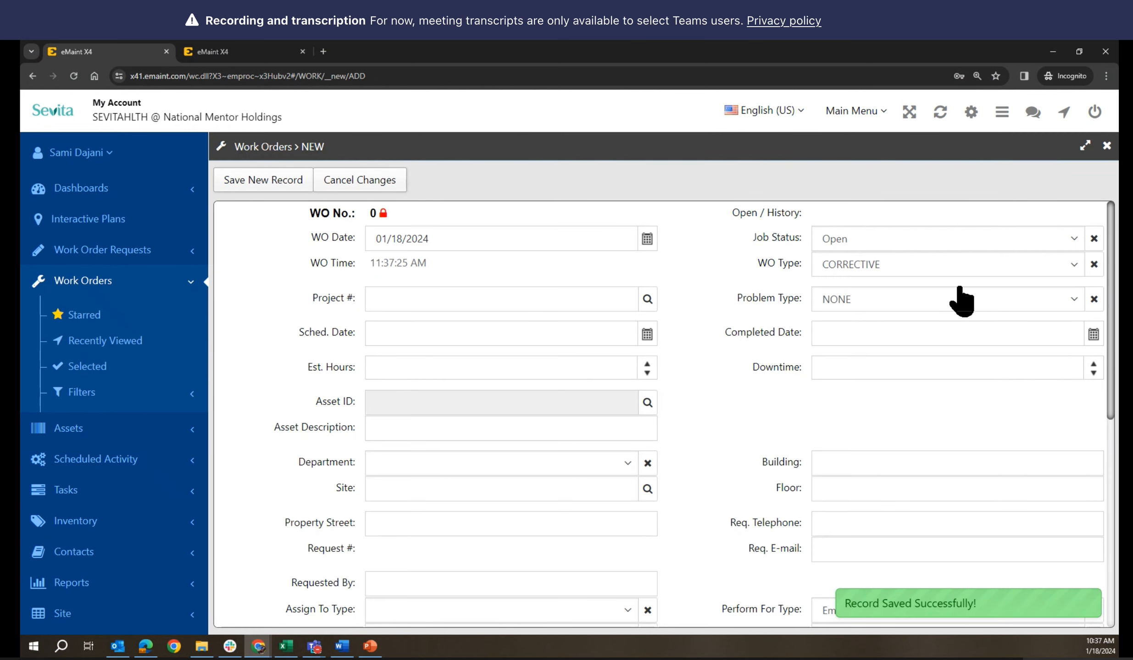
pyautogui.click(949, 267)
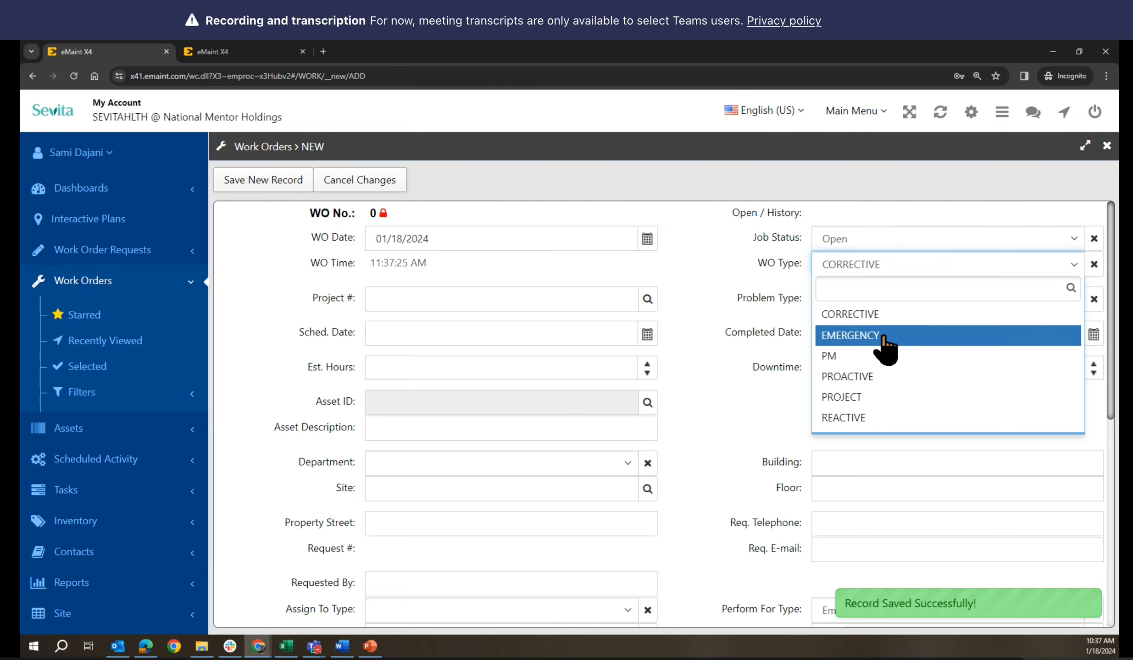
pyautogui.click(718, 387)
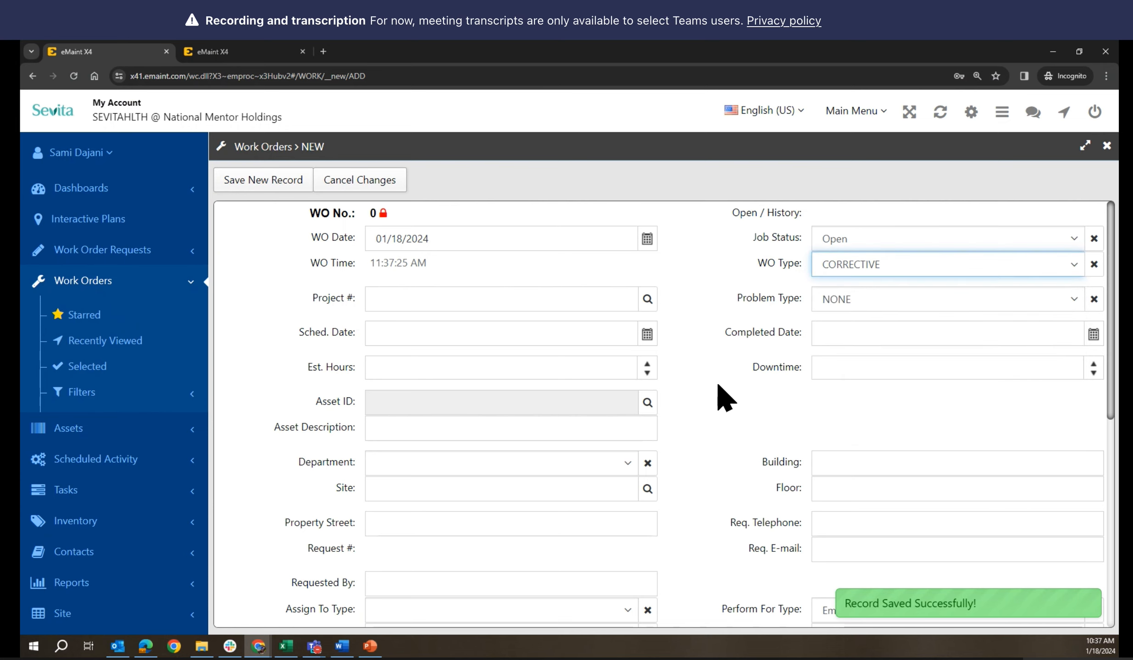
pyautogui.click(1105, 148)
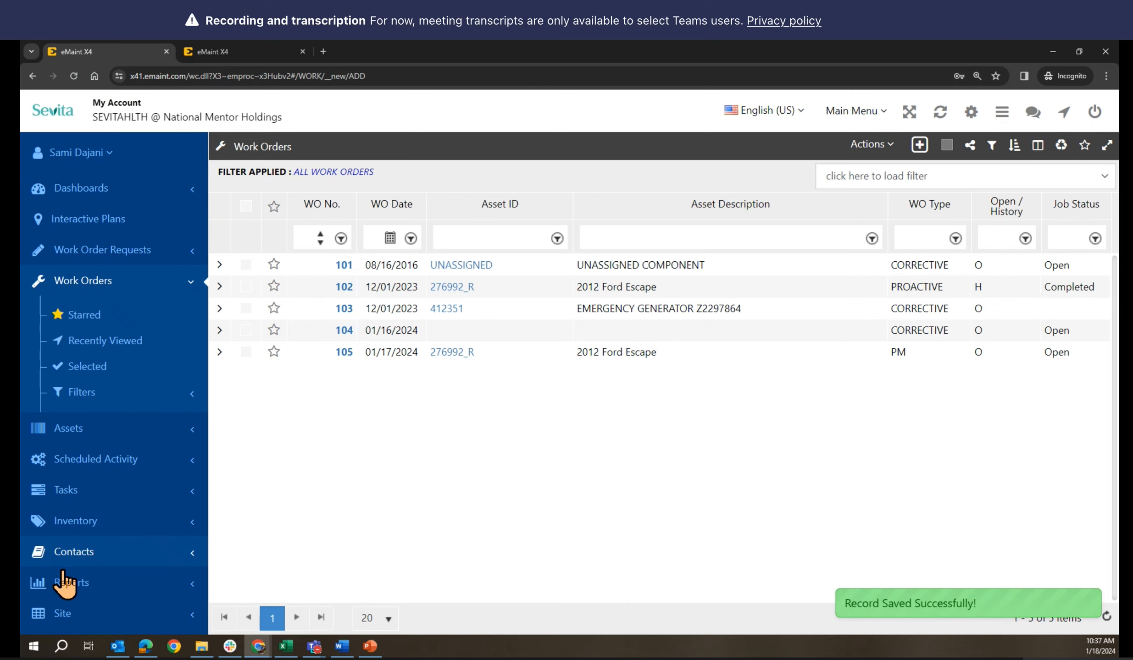
pyautogui.click(53, 584)
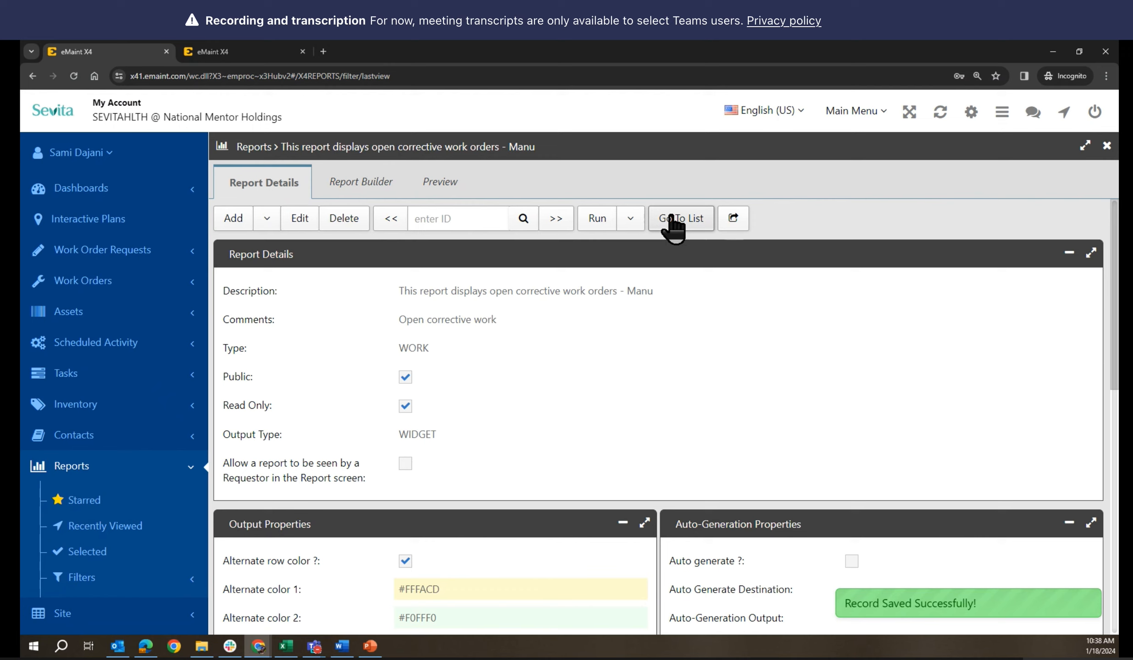
# Go from the report's details page to the full Reports list
pyautogui.click(672, 220)
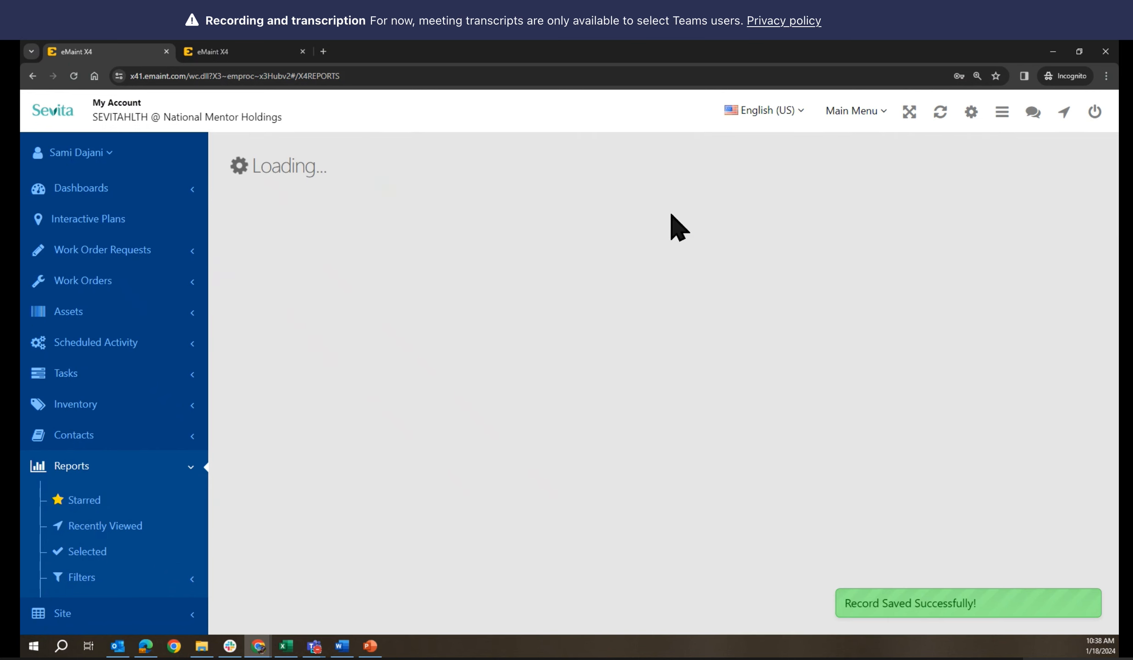
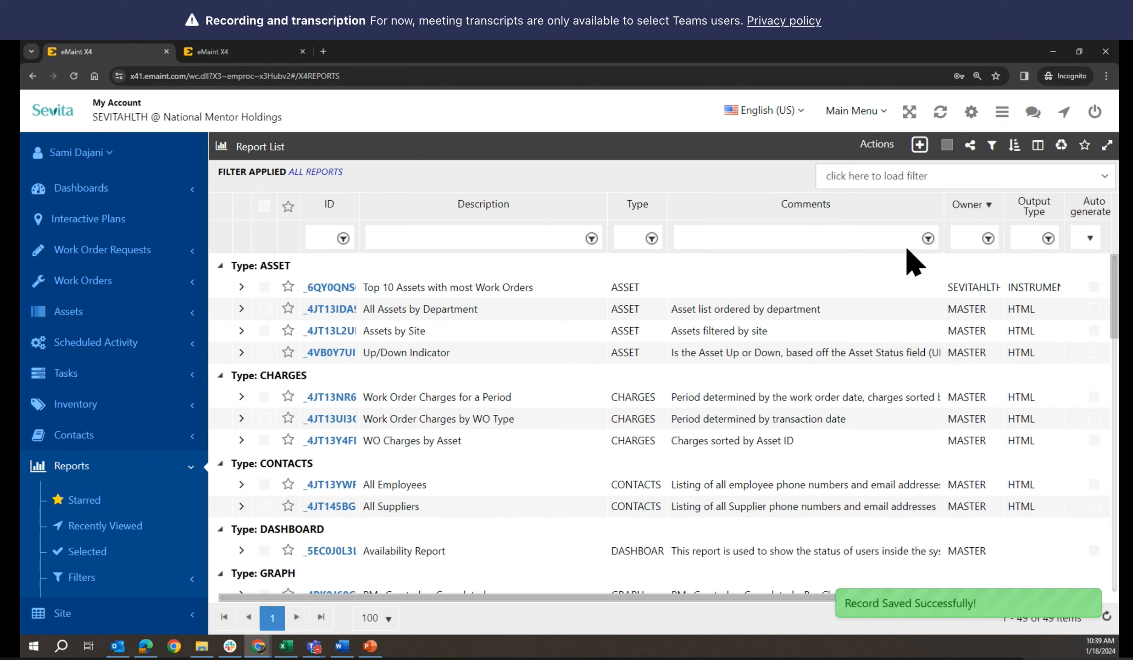
# Add a new report with description 'Emergency Work Orders' and comment 'This is the list of all Emergency WO'
pyautogui.click(919, 146)
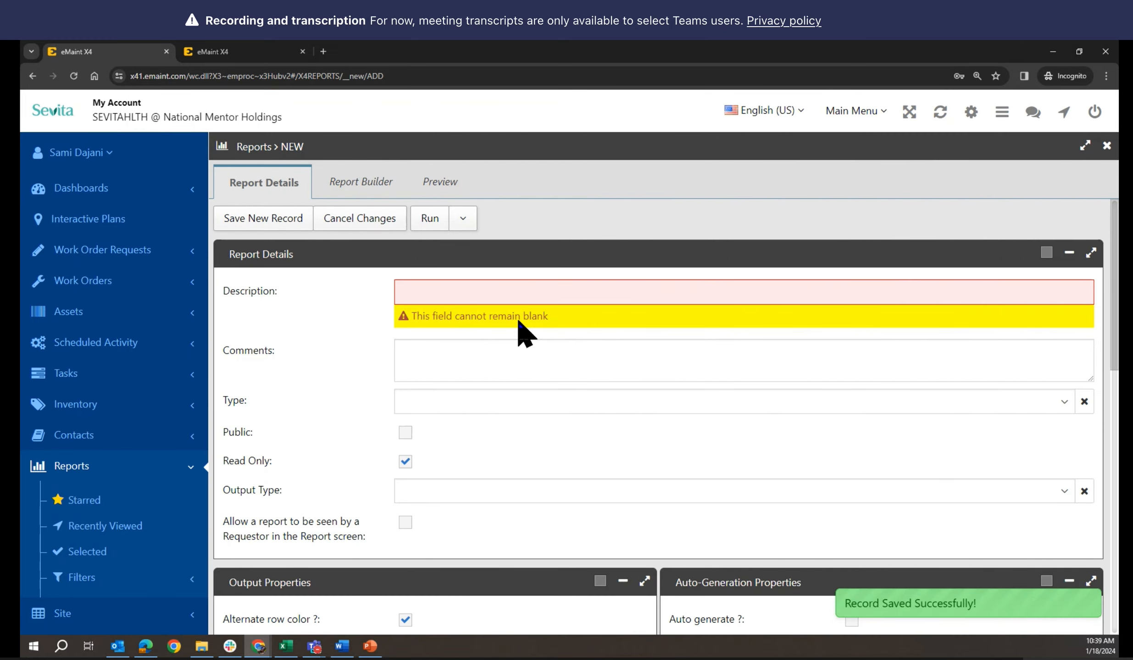
pyautogui.click(435, 293)
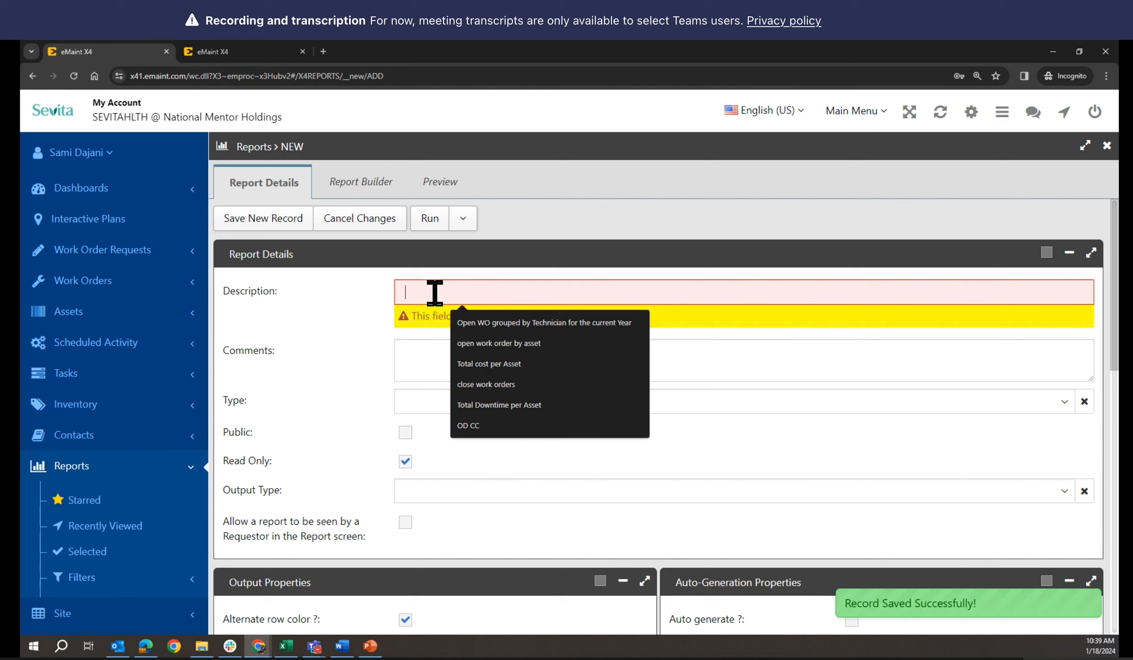
pyautogui.write('eMERGE')
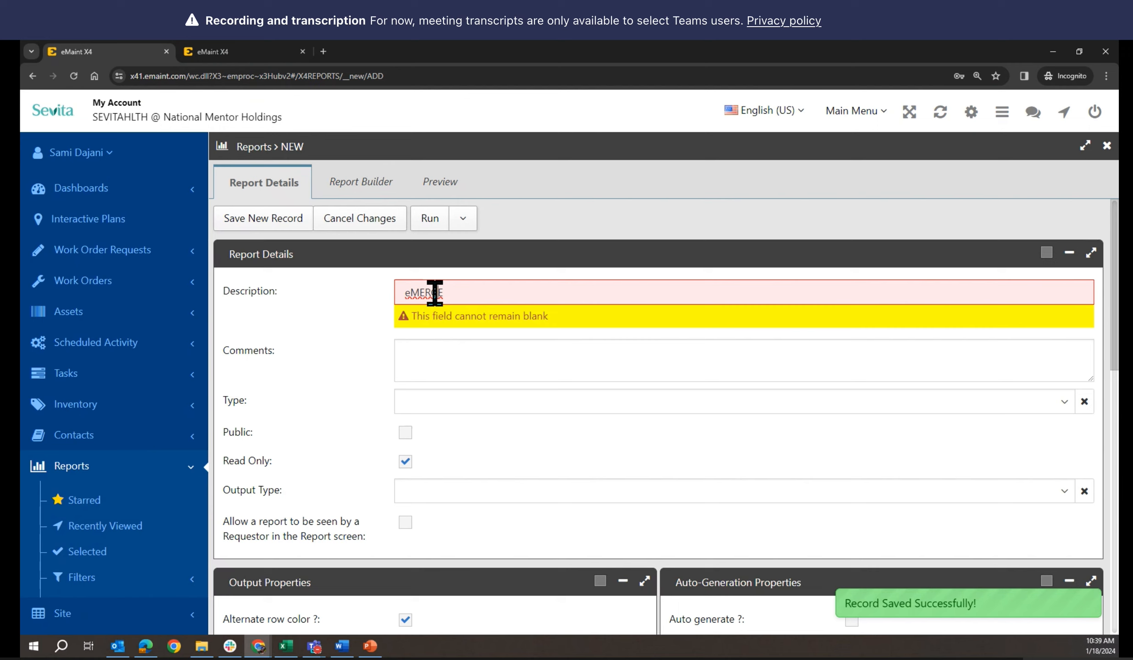
pyautogui.press('BackSpace')
pyautogui.press('BackSpace')
pyautogui.press('BackSpace')
pyautogui.press('BackSpace')
pyautogui.press('BackSpace')
pyautogui.press('BackSpace')
pyautogui.write('Em')
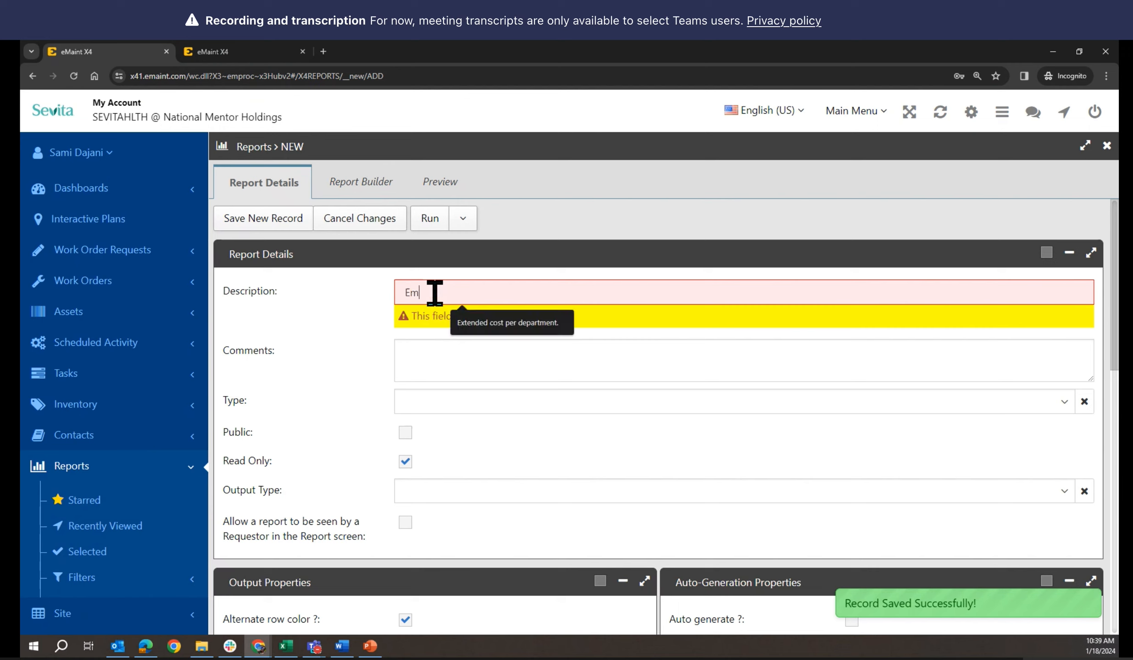
pyautogui.write('ergency')
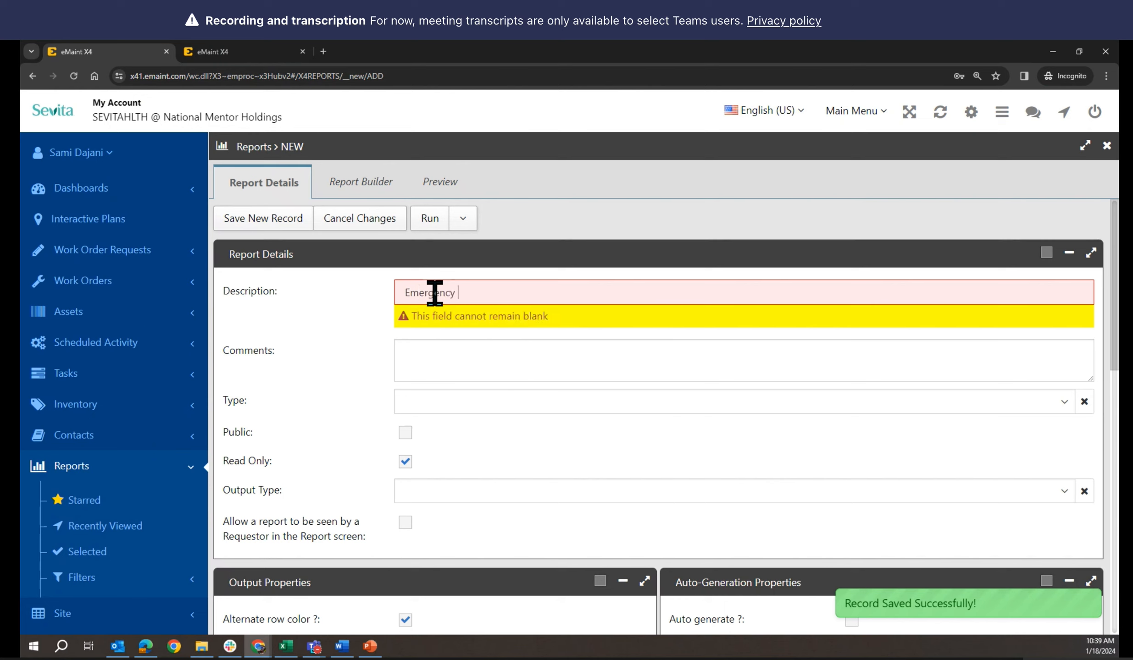
pyautogui.write(' Work')
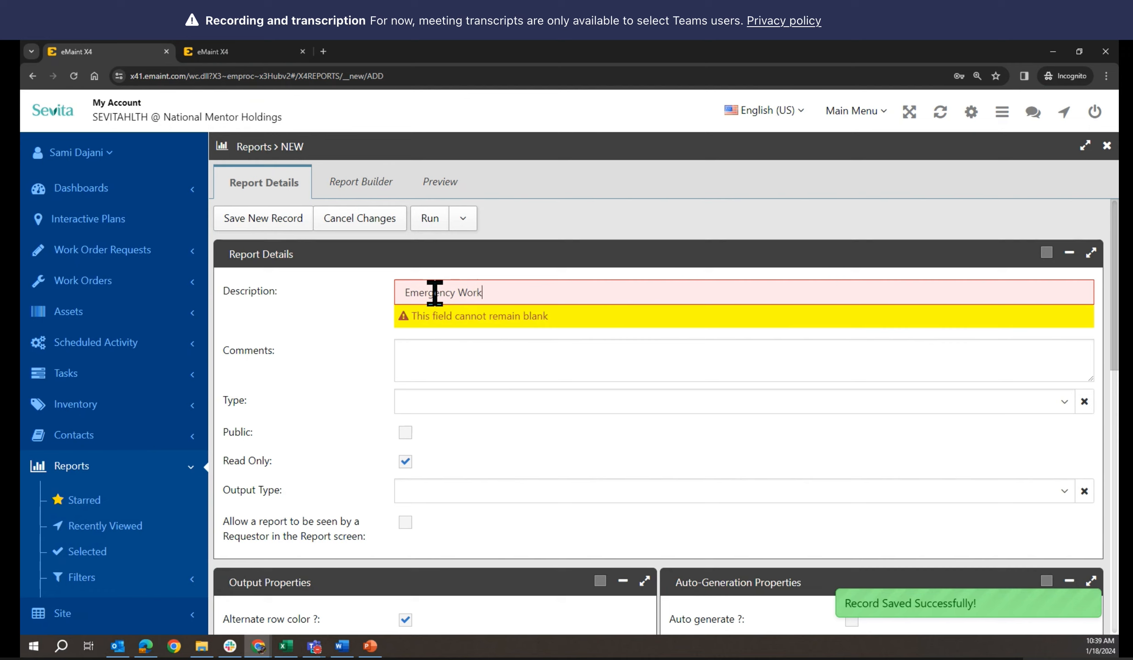
pyautogui.write(' Orders')
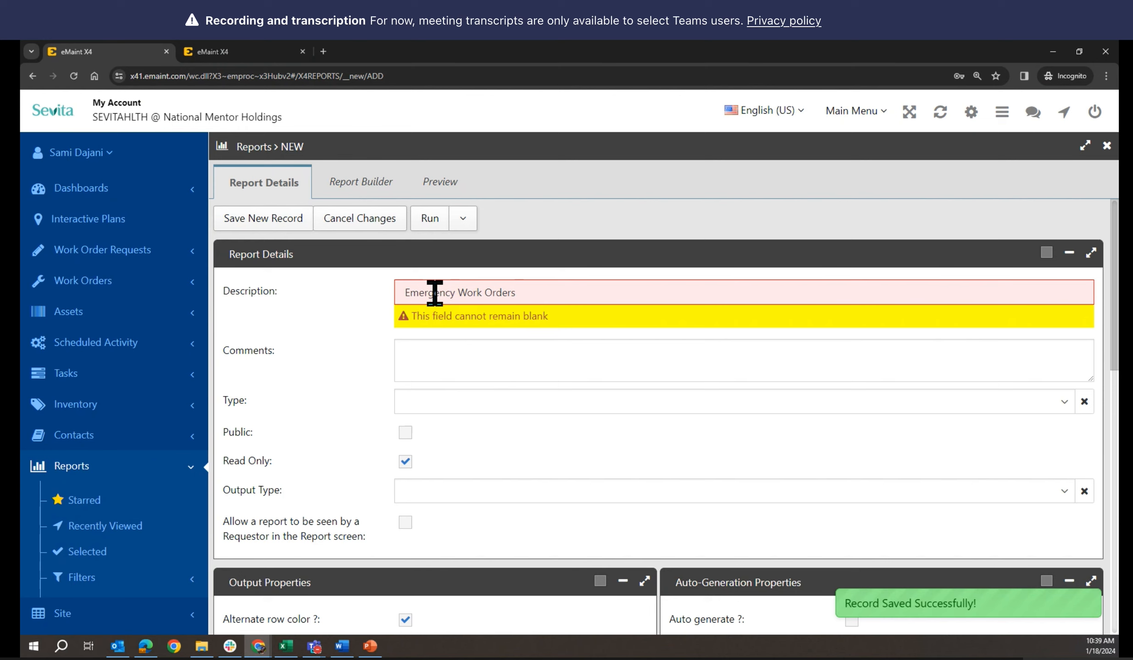
pyautogui.click(444, 351)
pyautogui.write('Thi')
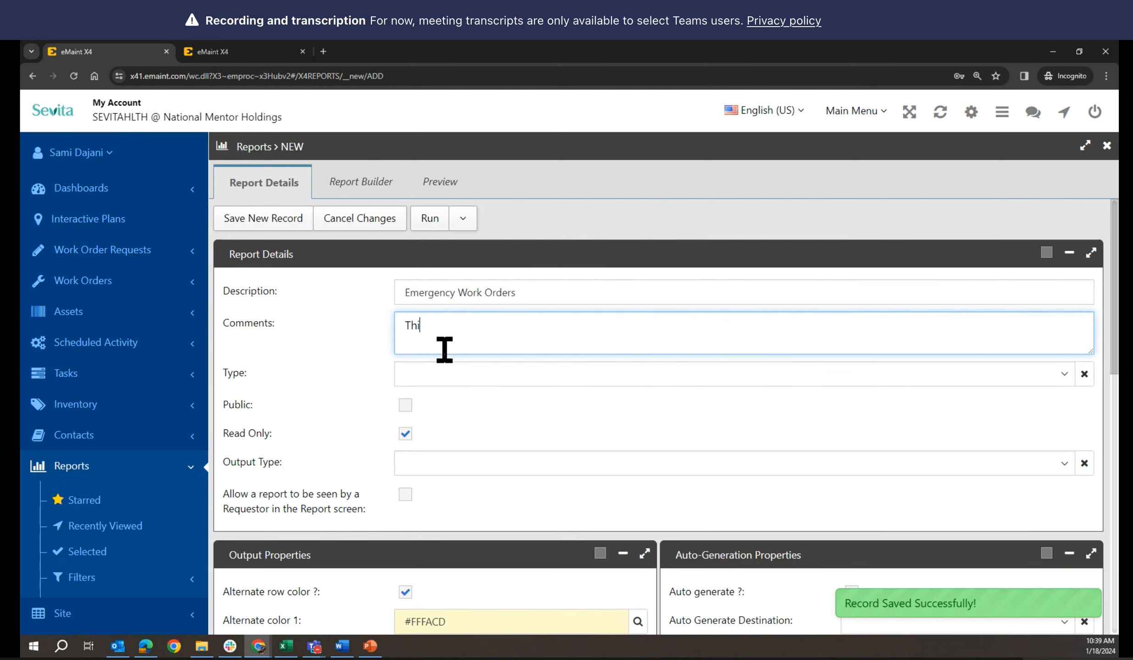
pyautogui.write('s is the list o')
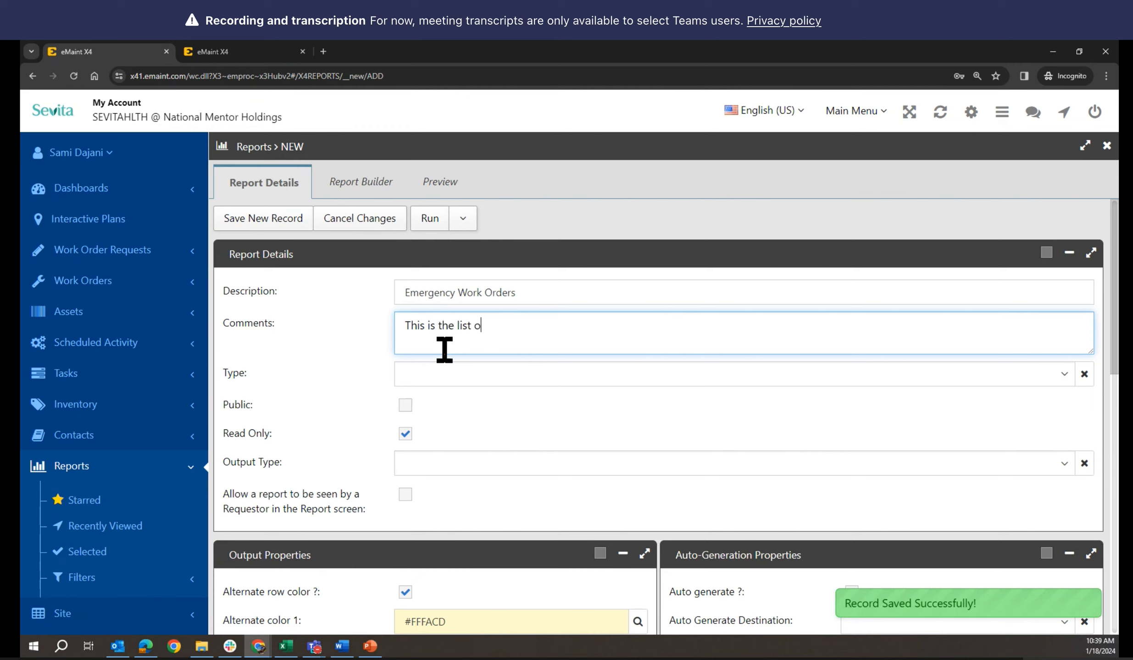
pyautogui.write('f all Emergency ')
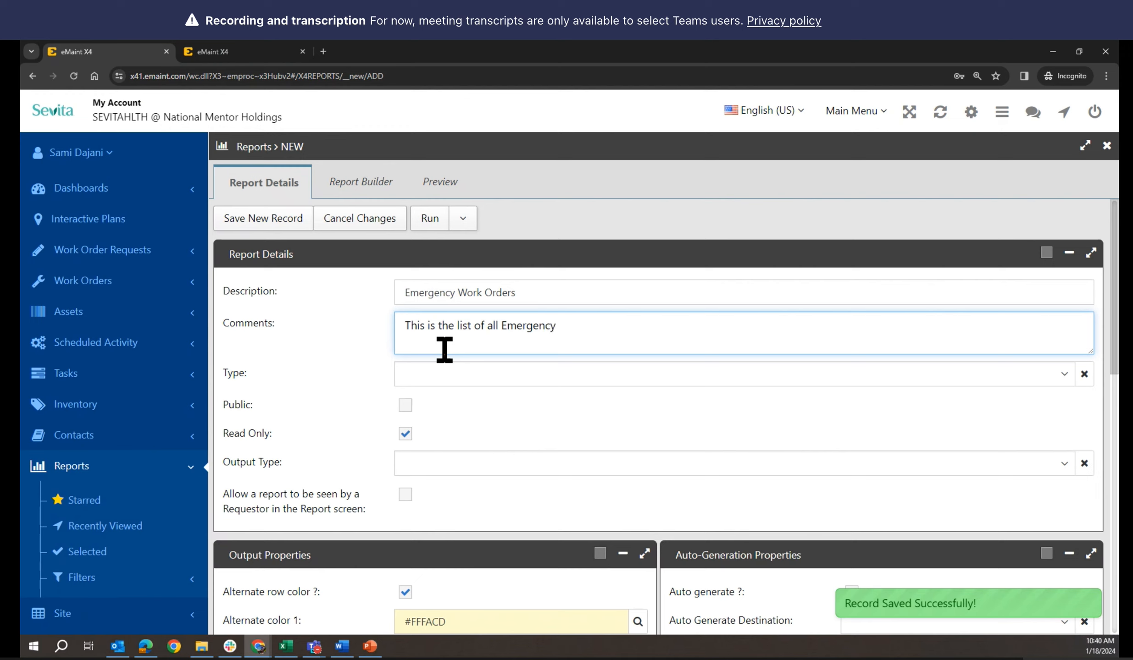
pyautogui.write('WO')
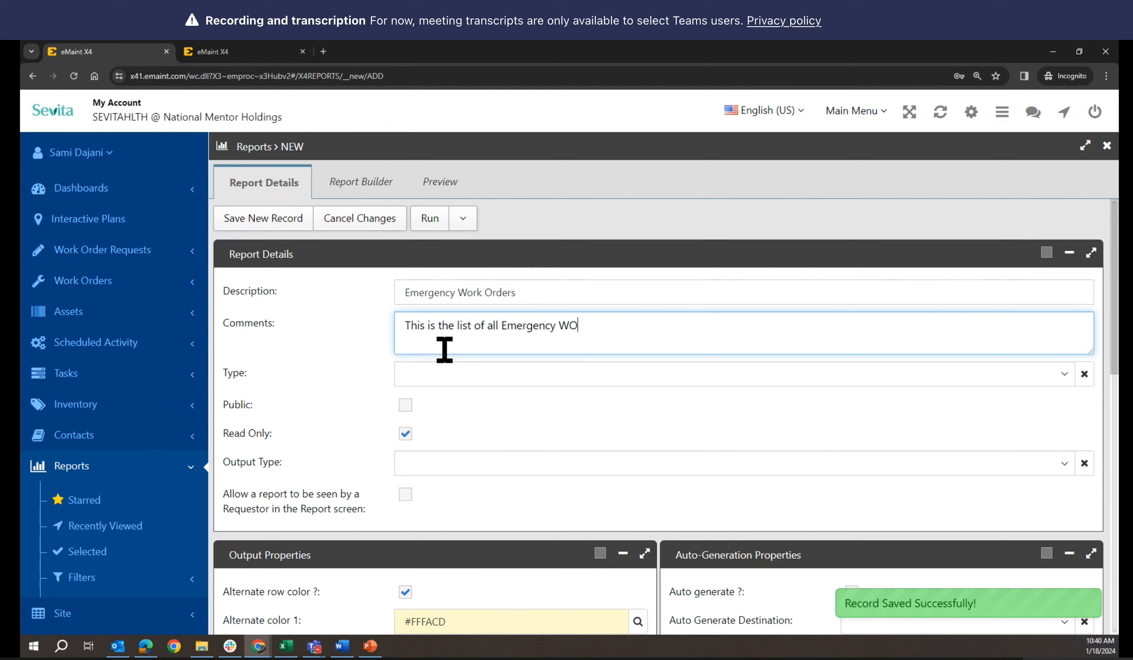
pyautogui.click(454, 375)
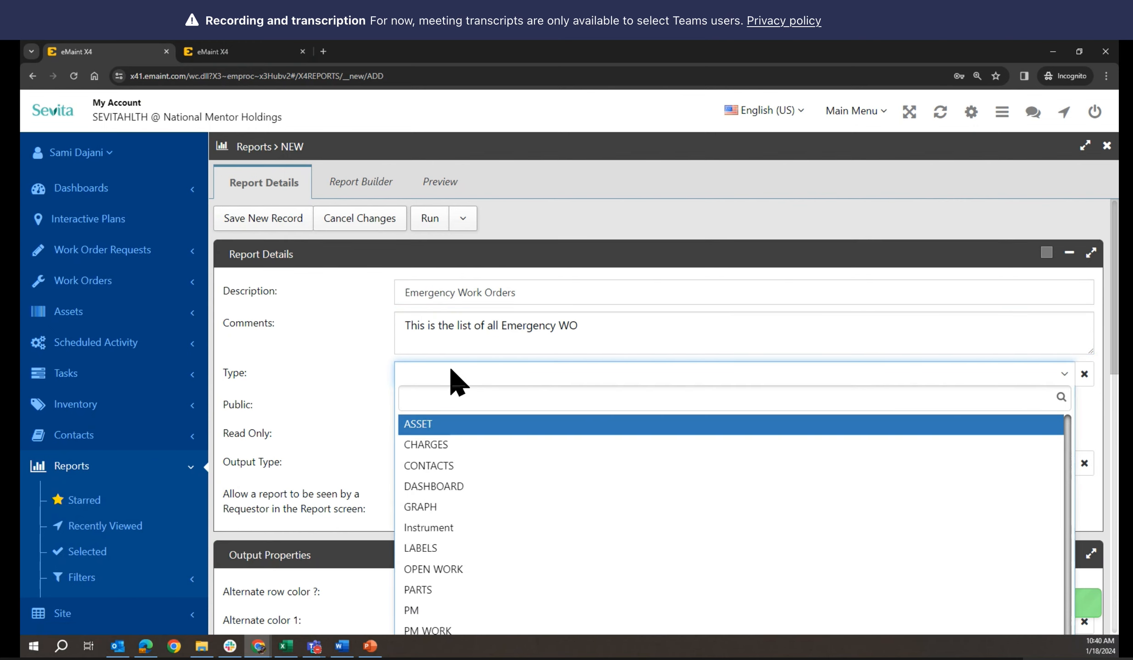
# Set the report type to WORK and mark the report Public
pyautogui.write('w')
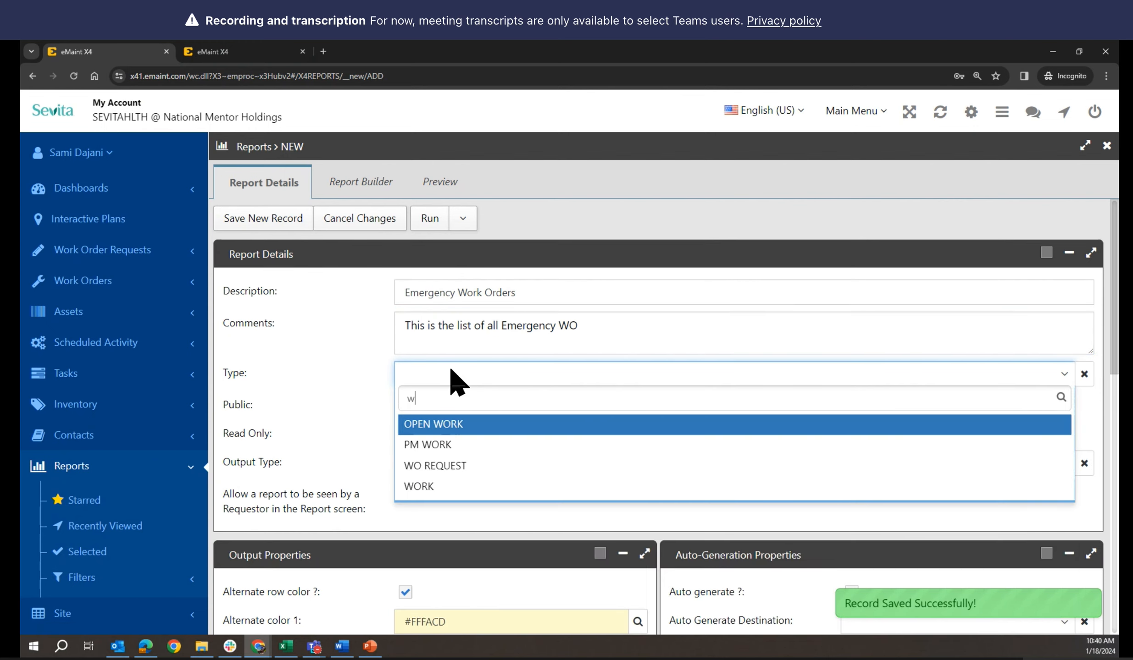
pyautogui.click(431, 487)
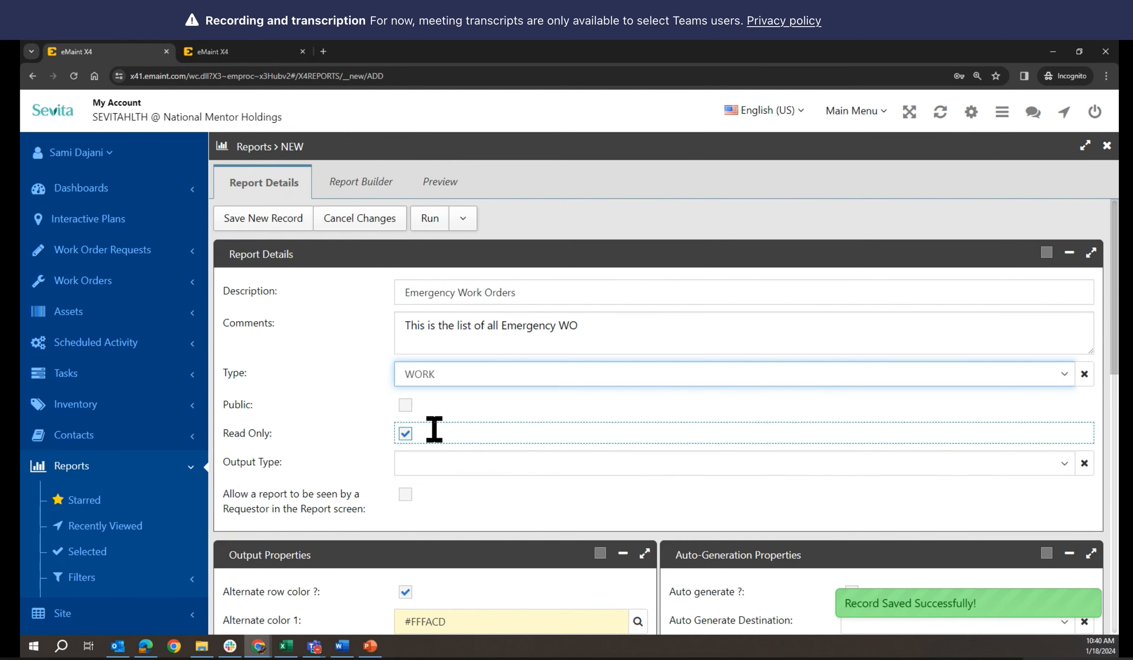
pyautogui.click(406, 406)
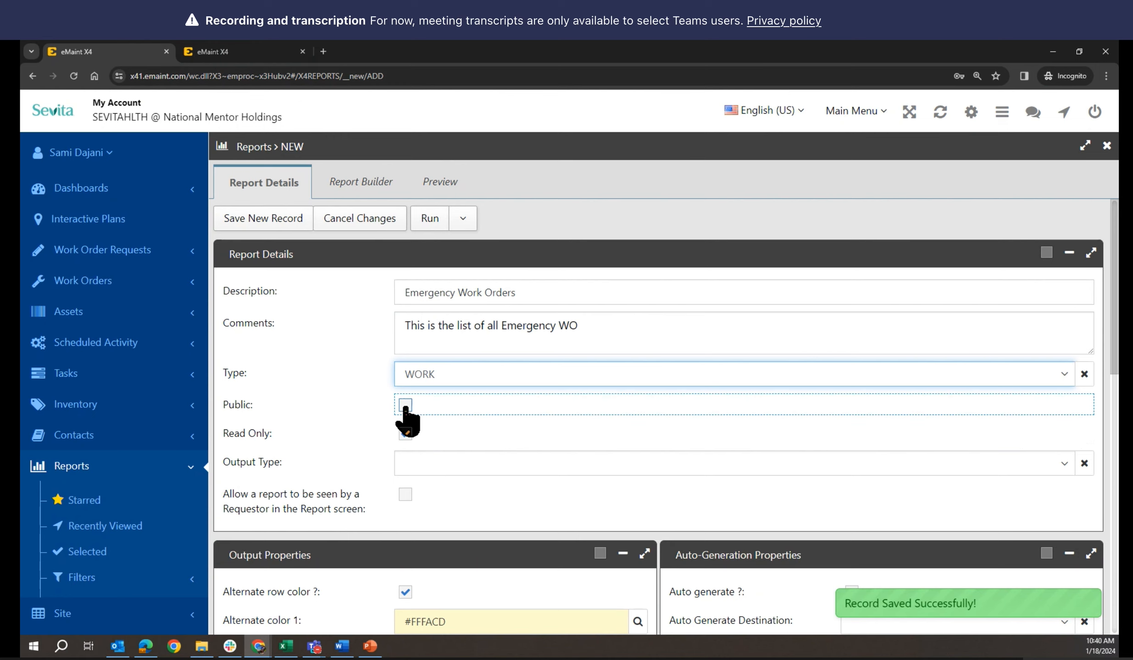
pyautogui.click(406, 407)
# Choose HTML as the report's output type
pyautogui.scroll(-1, 358, 418)
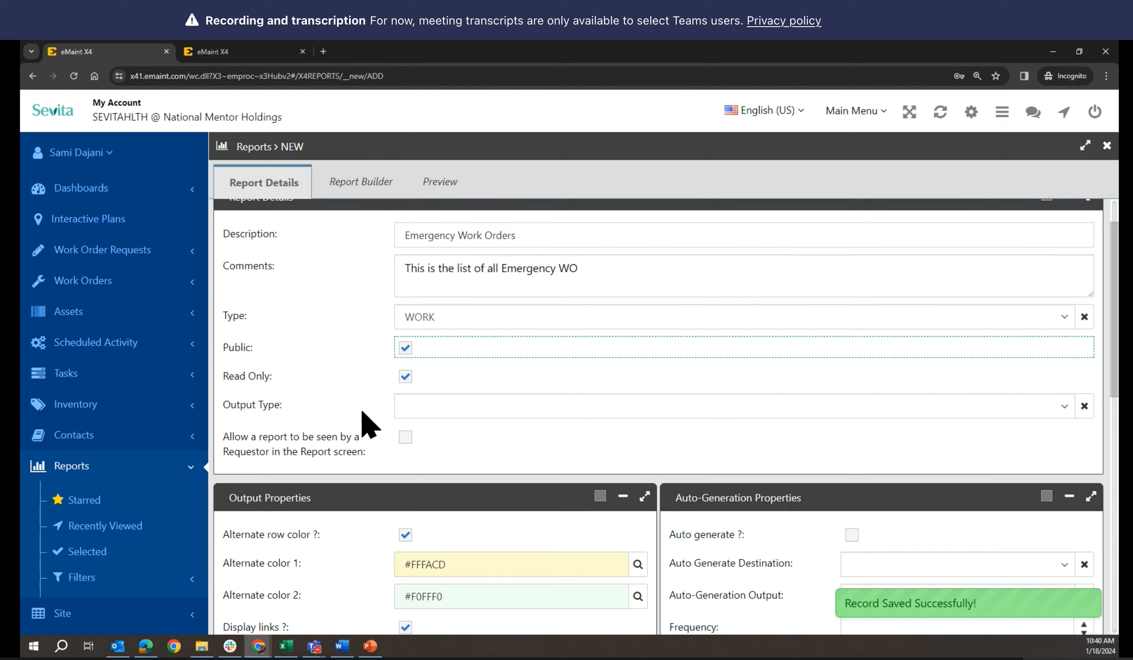
pyautogui.click(433, 408)
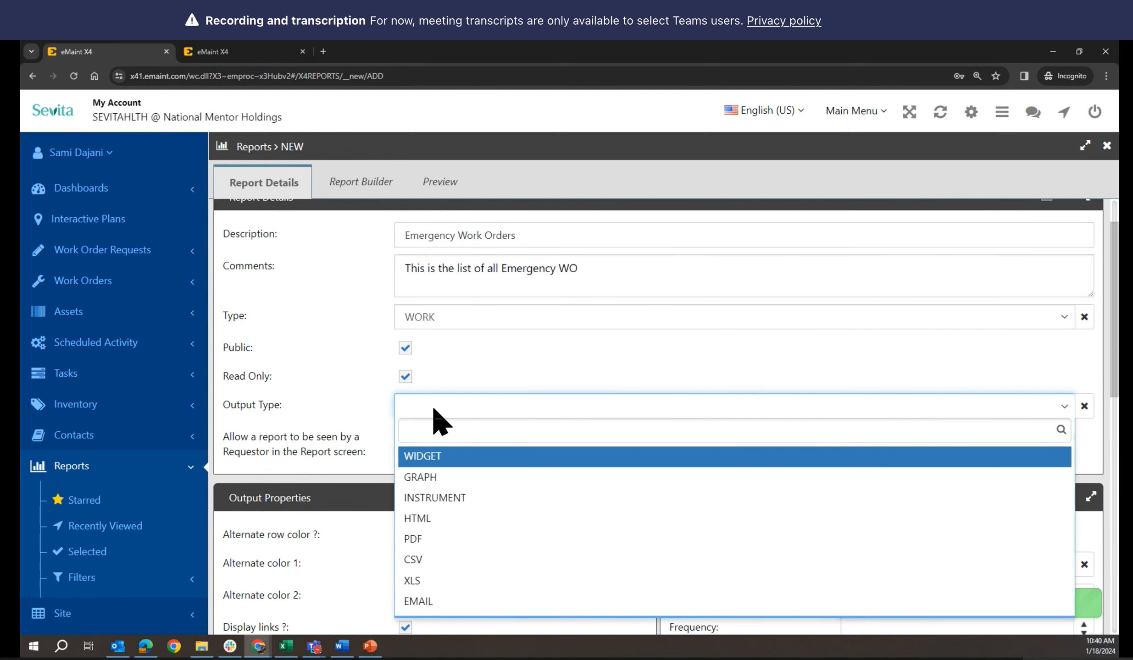
pyautogui.click(425, 518)
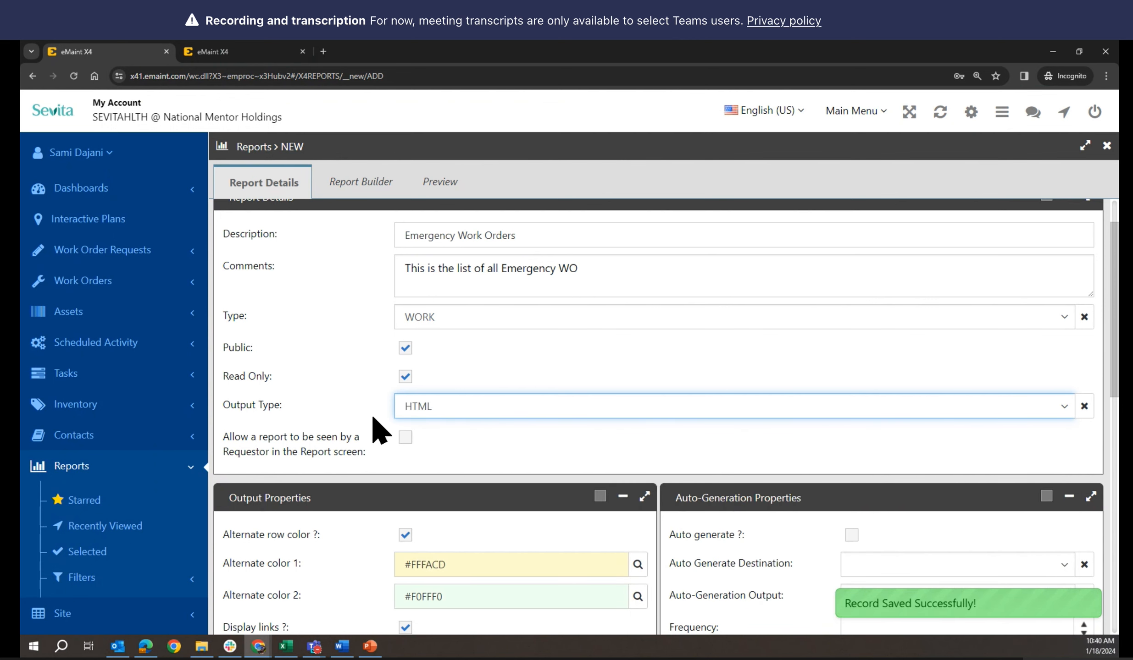
pyautogui.scroll(-2, 367, 419)
pyautogui.scroll(1, 361, 451)
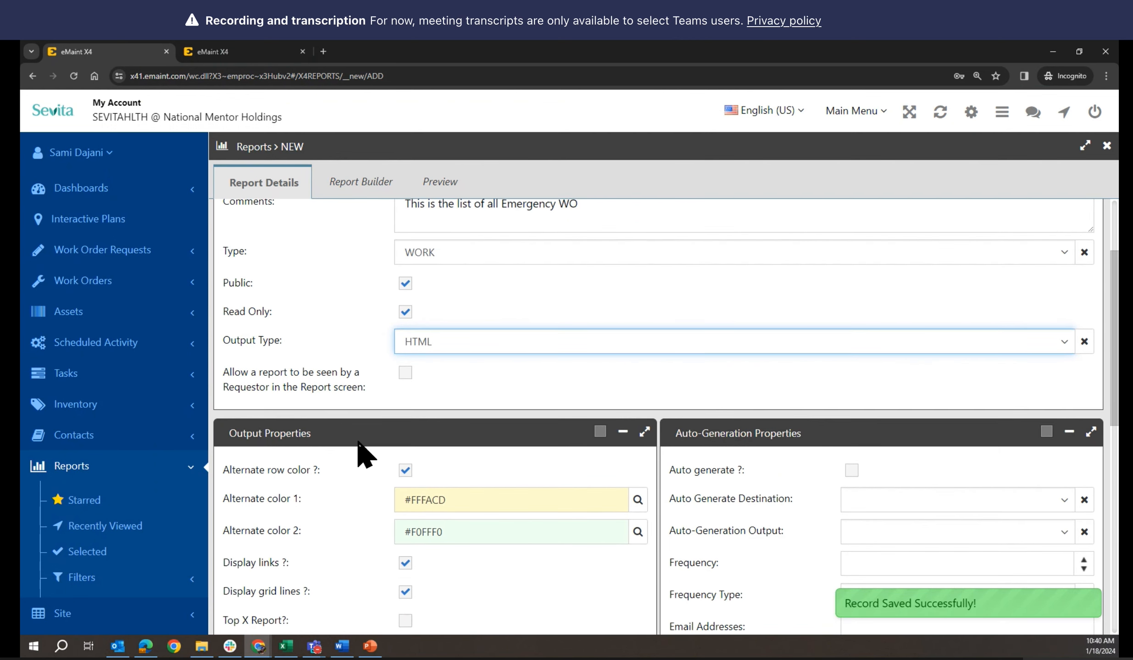
pyautogui.scroll(-4, 361, 452)
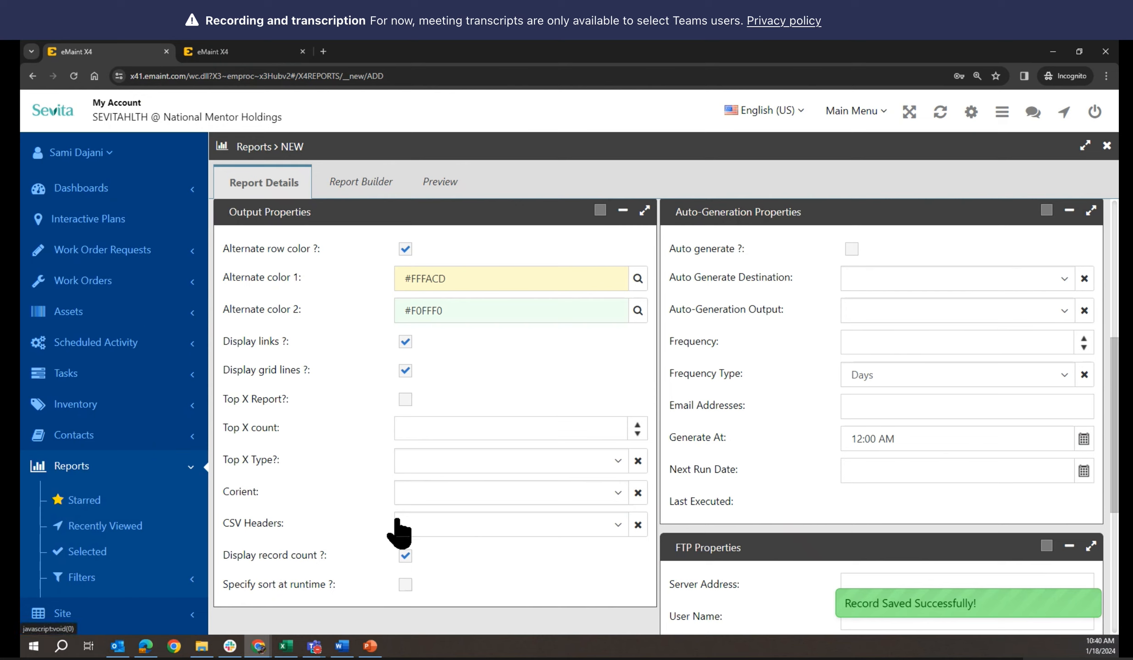
# Set the output orientation to Landscape and the CSV headers to Field Labels
pyautogui.click(409, 500)
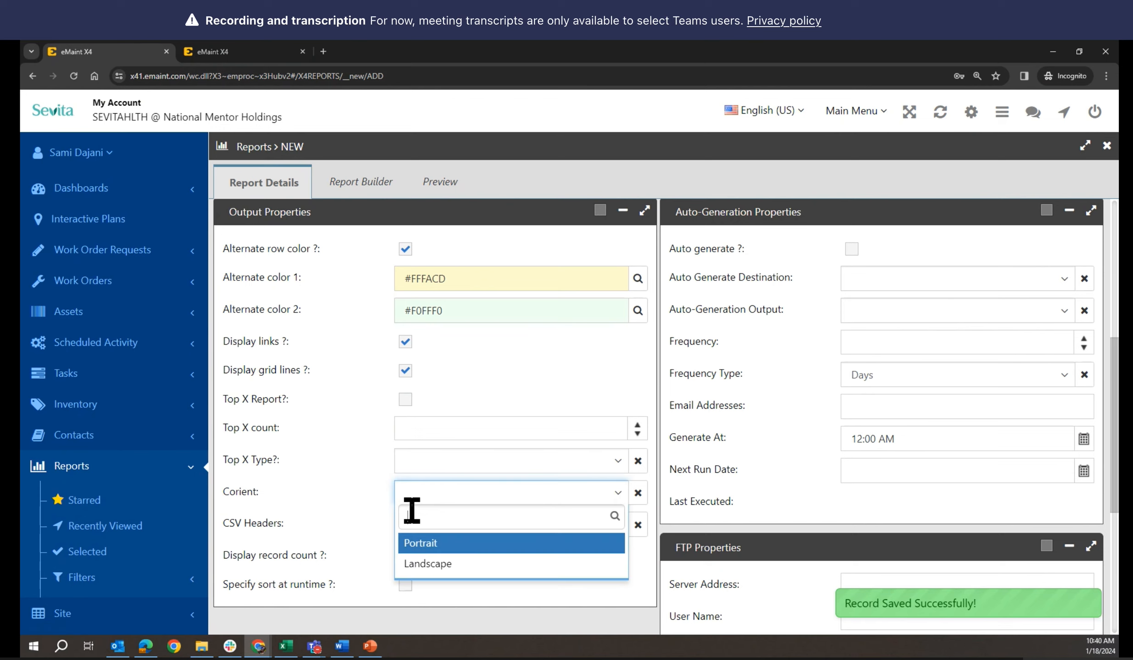
pyautogui.click(420, 563)
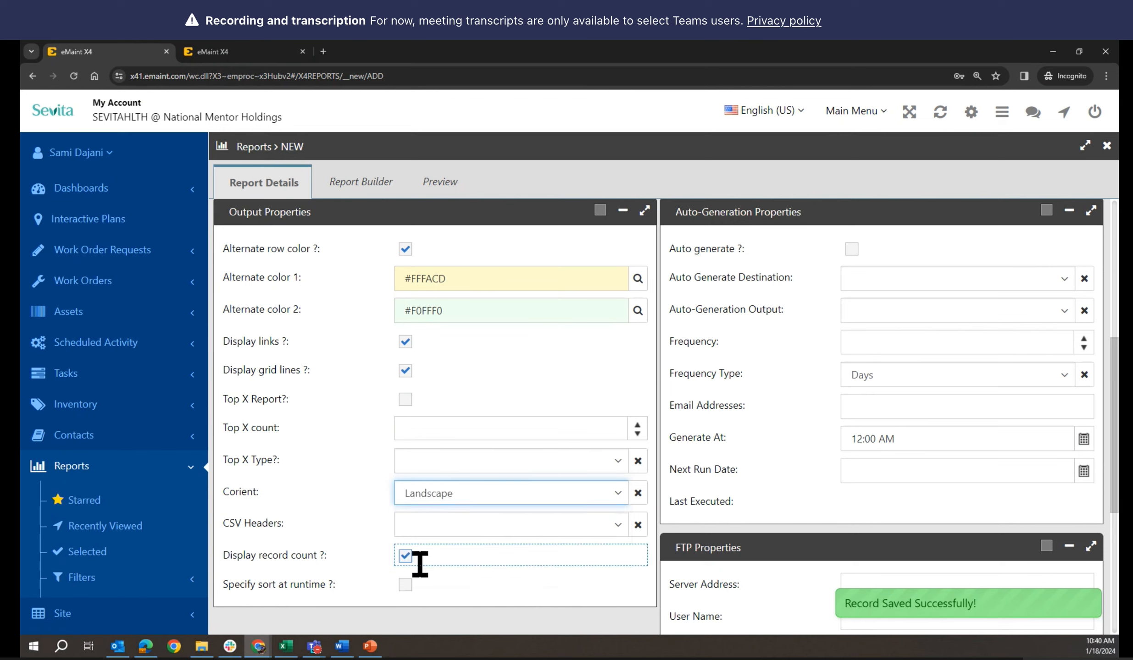
pyautogui.click(418, 526)
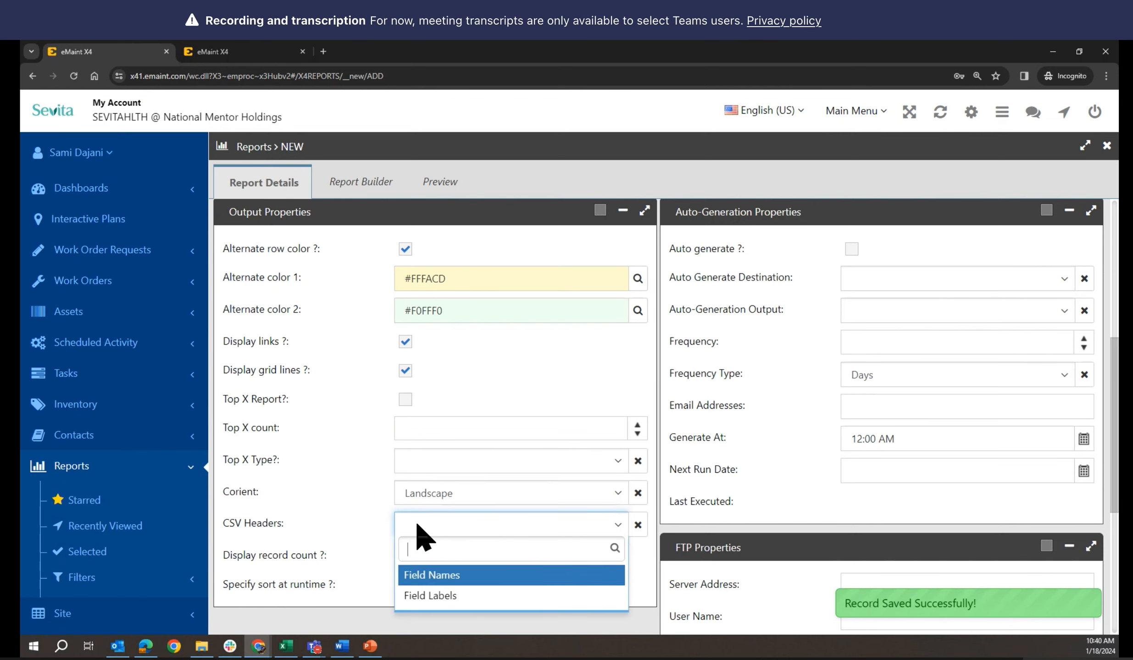
pyautogui.click(438, 596)
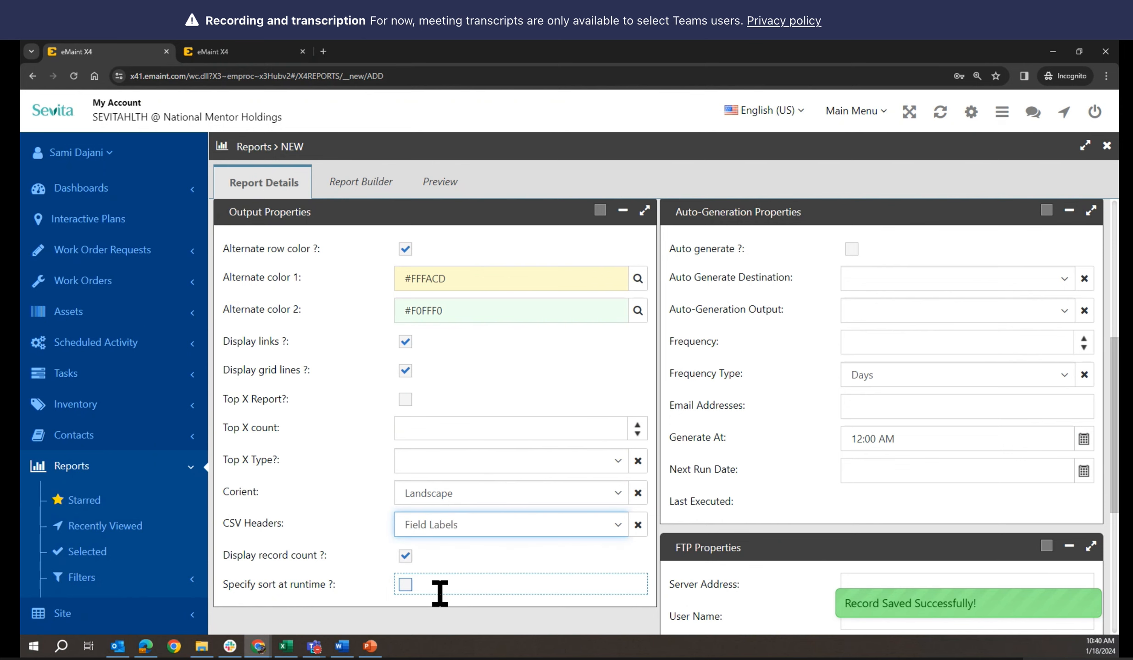
pyautogui.click(529, 402)
pyautogui.scroll(3, 528, 404)
pyautogui.scroll(-1, 529, 404)
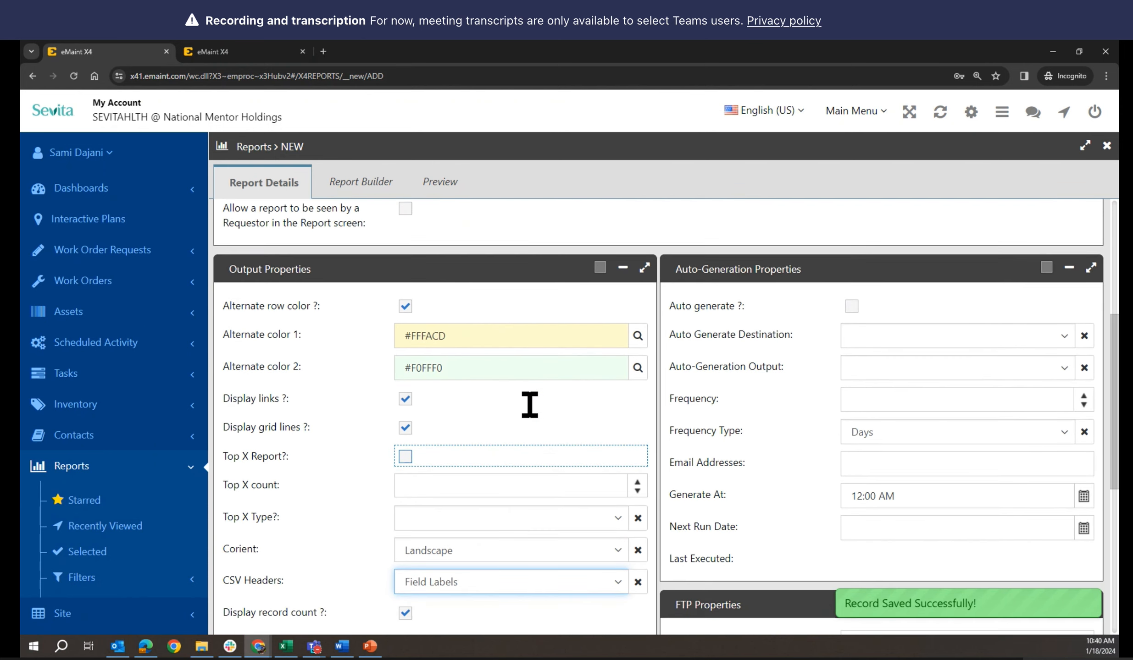
pyautogui.scroll(5, 529, 402)
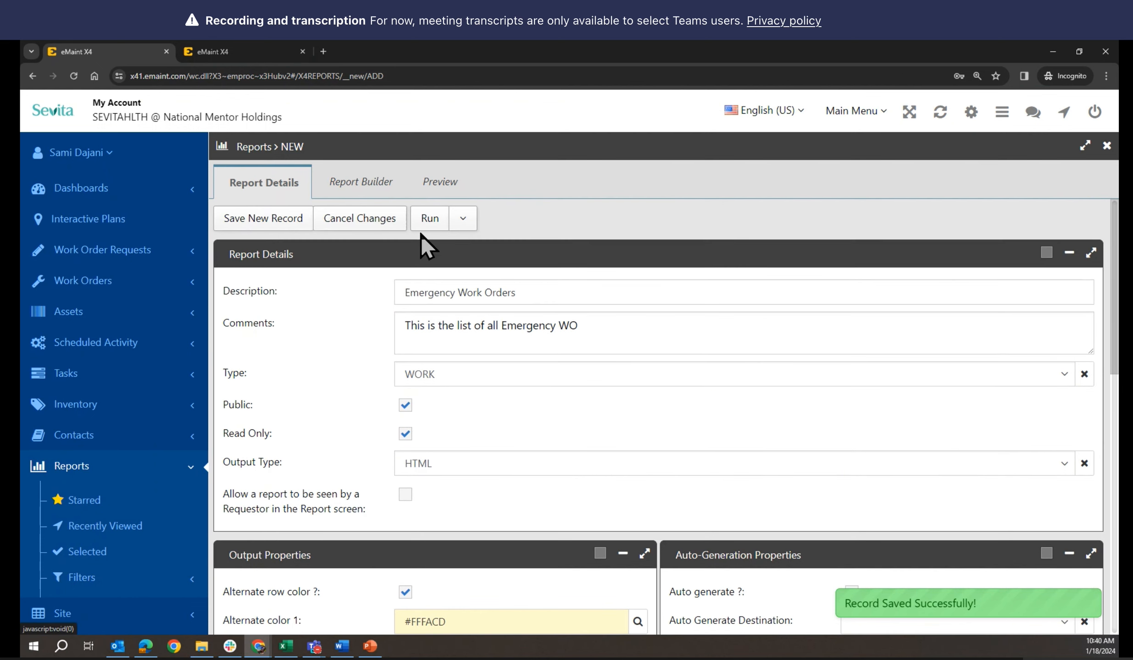
pyautogui.click(360, 181)
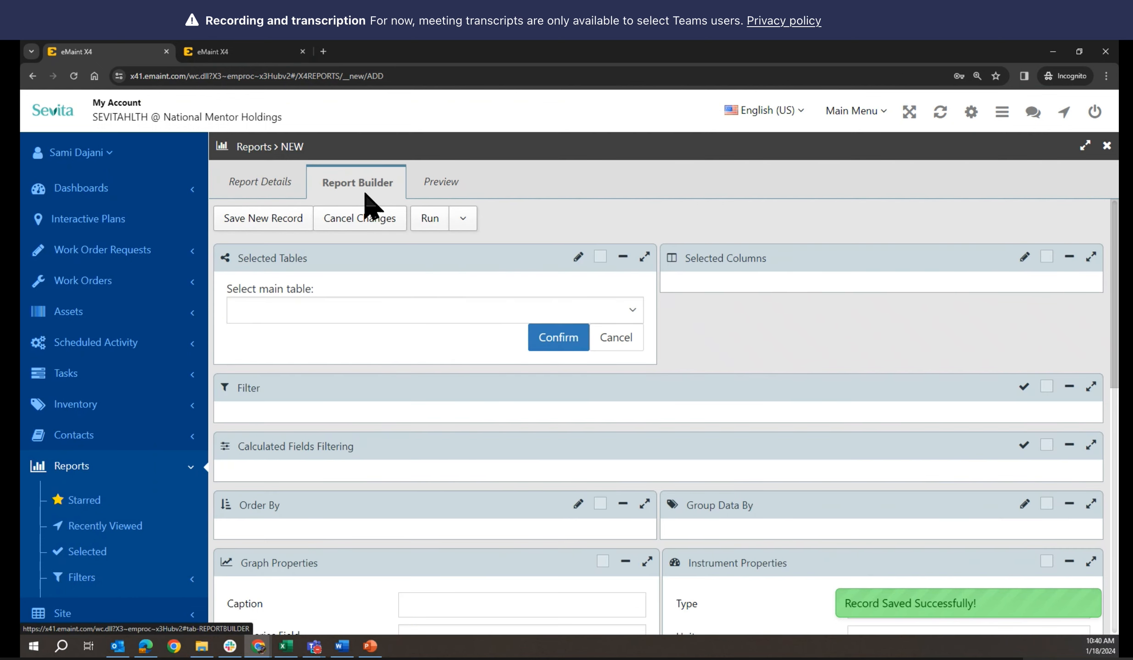
# Pick WORK as the report's main table and confirm it
pyautogui.click(423, 313)
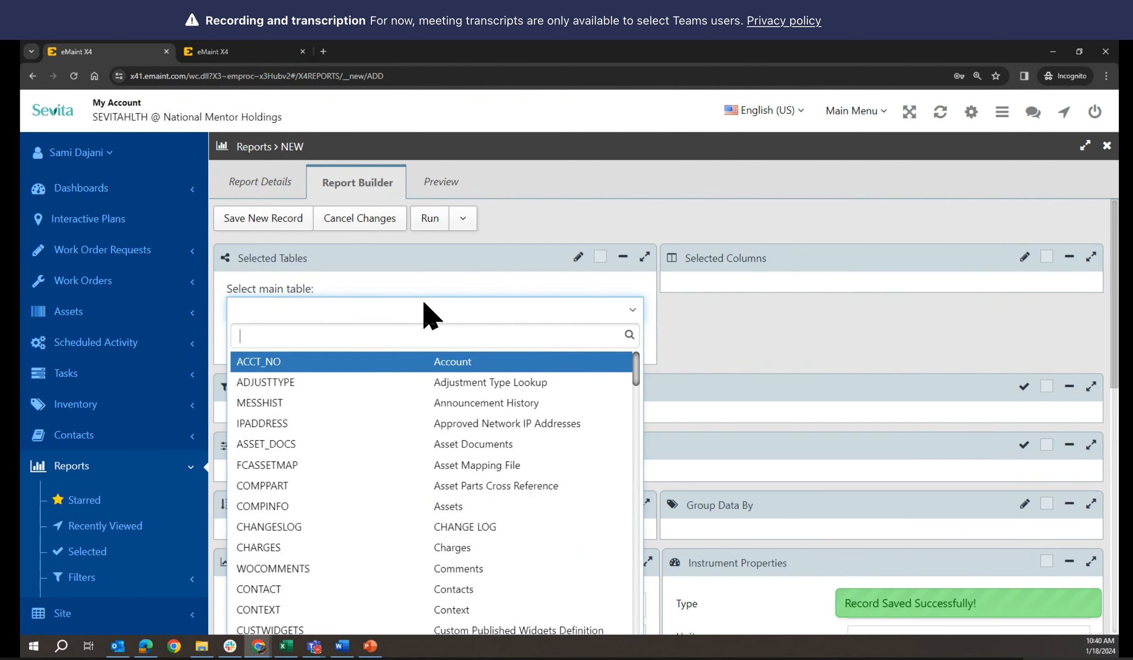
pyautogui.write('work')
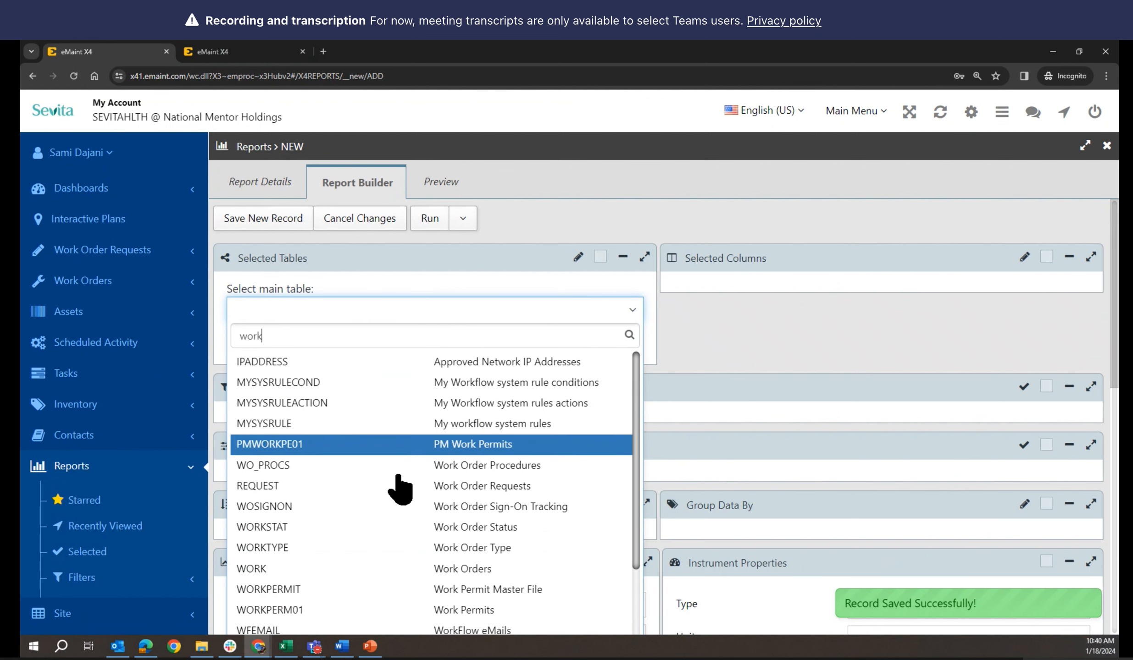
pyautogui.click(275, 569)
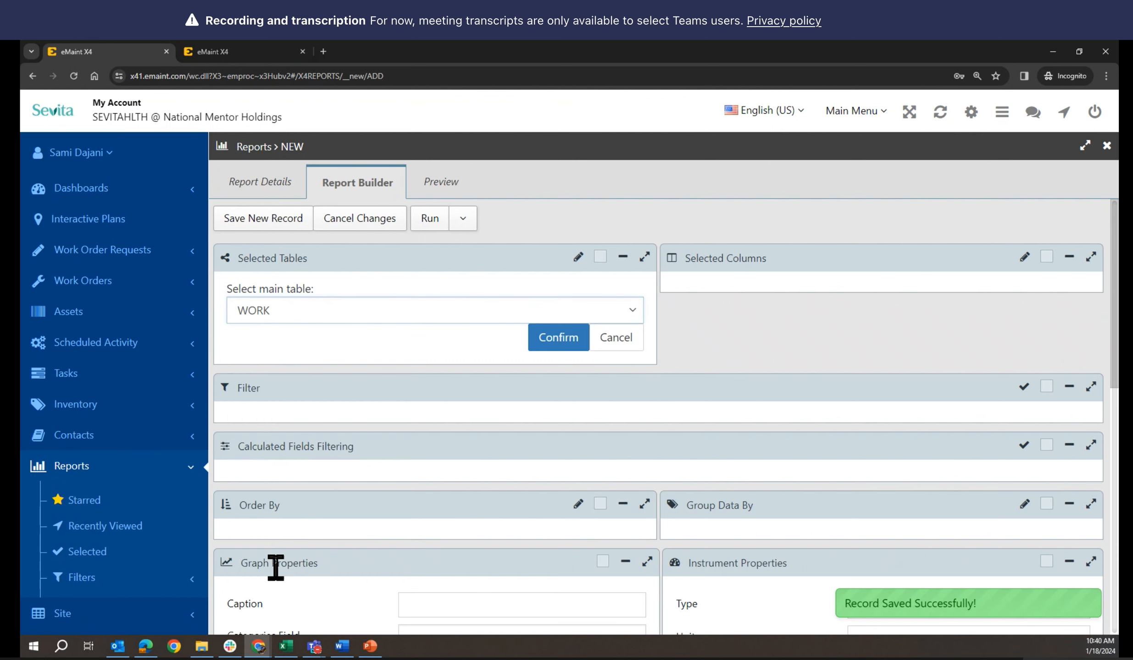
pyautogui.click(549, 347)
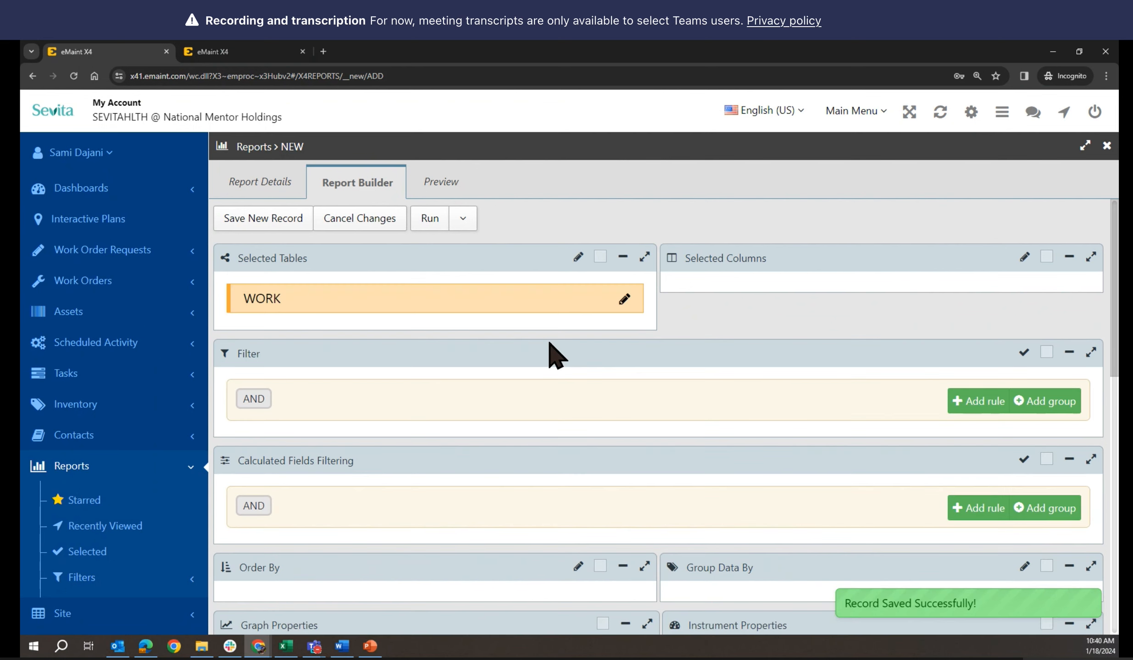
# Add WO No., Brief Description and Work Description to the selected report columns
pyautogui.click(1025, 258)
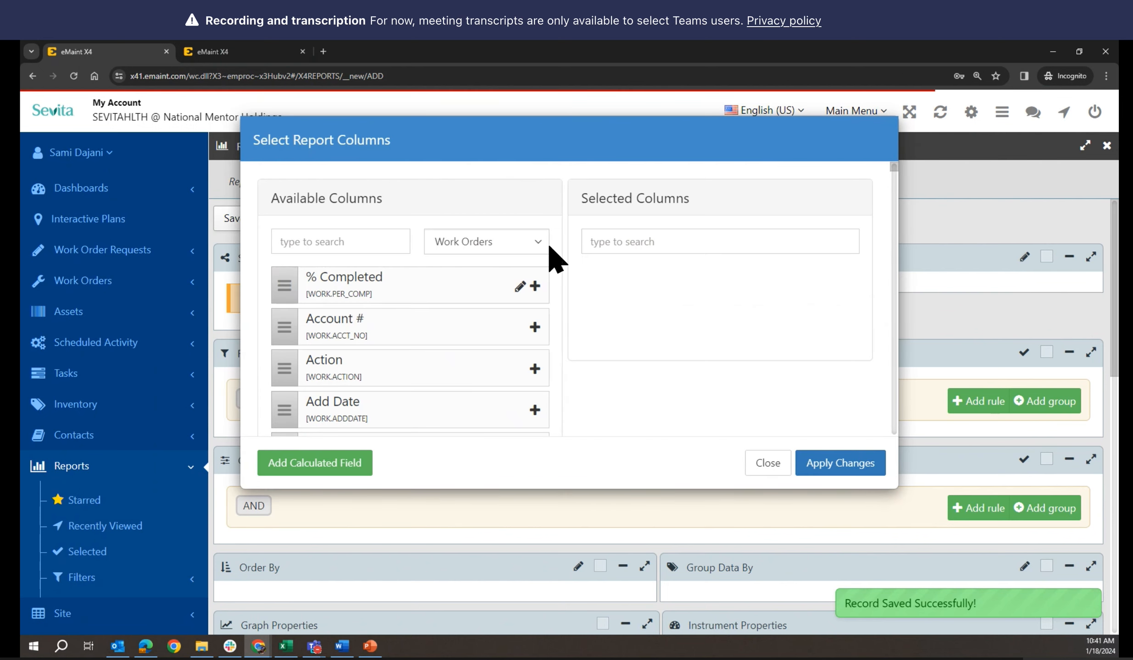
pyautogui.click(311, 243)
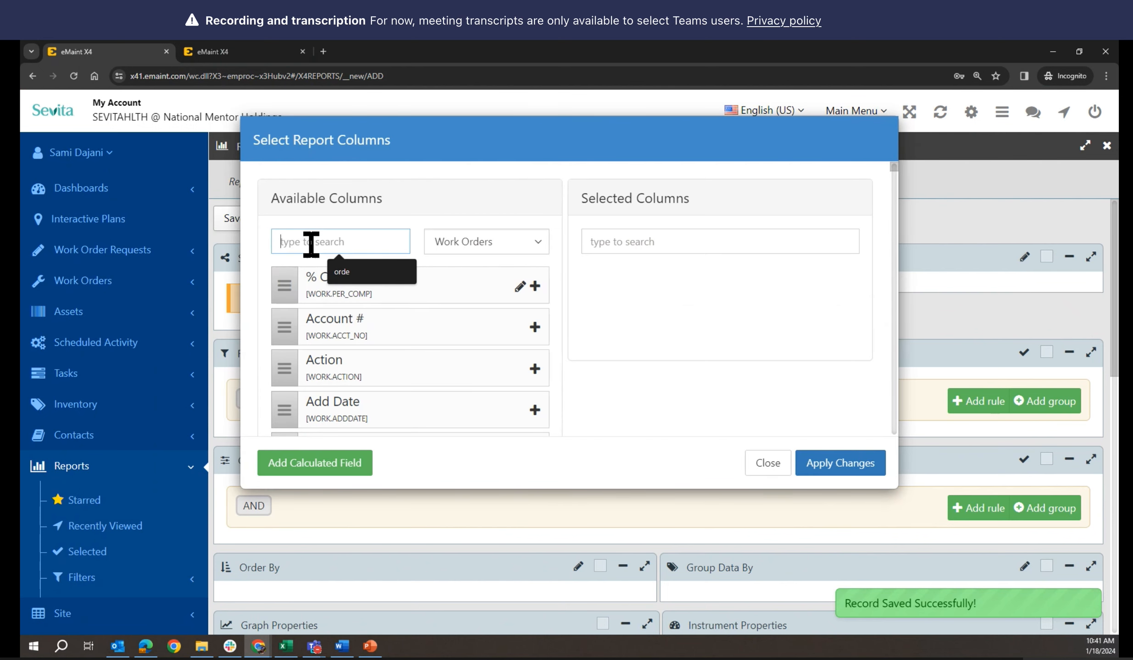
pyautogui.write('no')
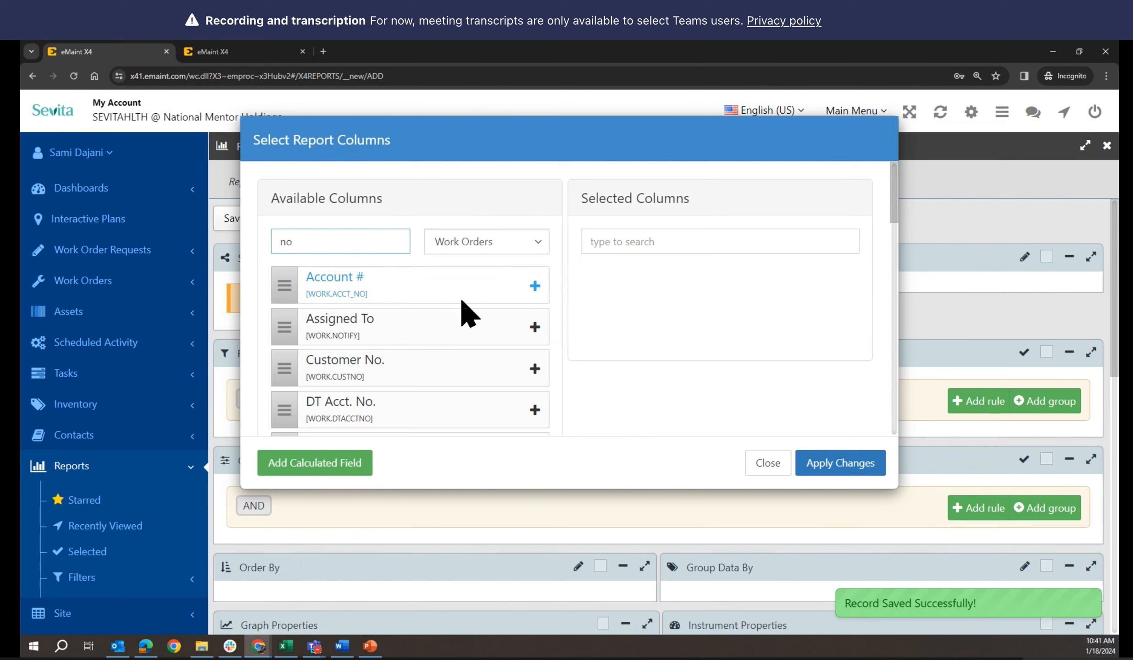
pyautogui.scroll(-2, 465, 312)
pyautogui.scroll(-5, 615, 359)
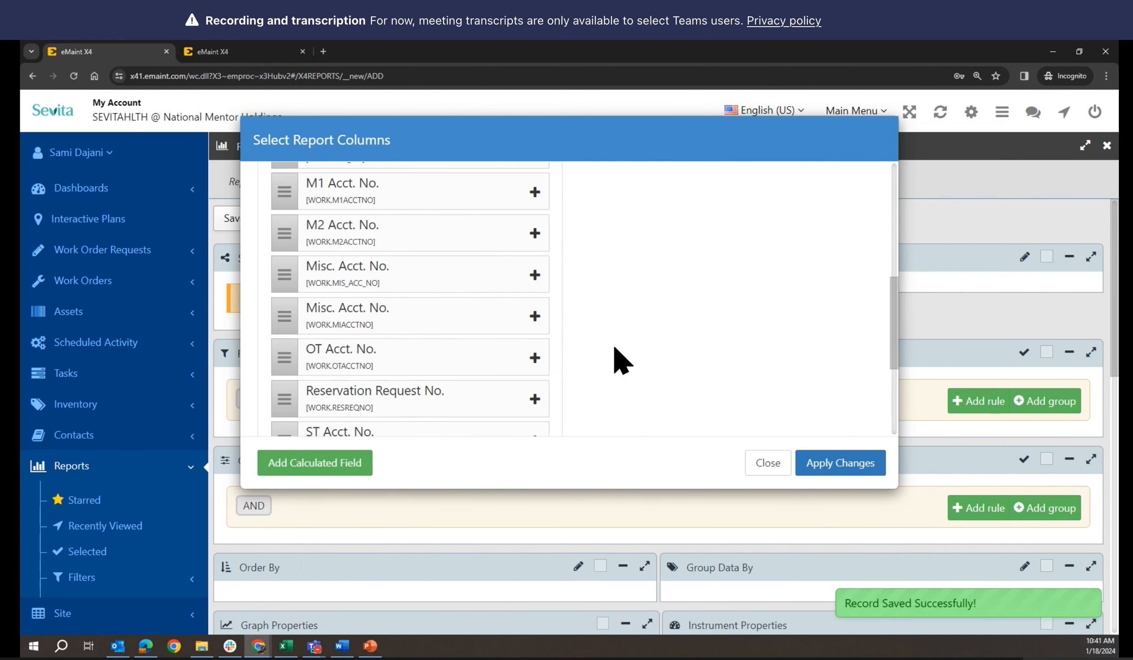
pyautogui.click(535, 327)
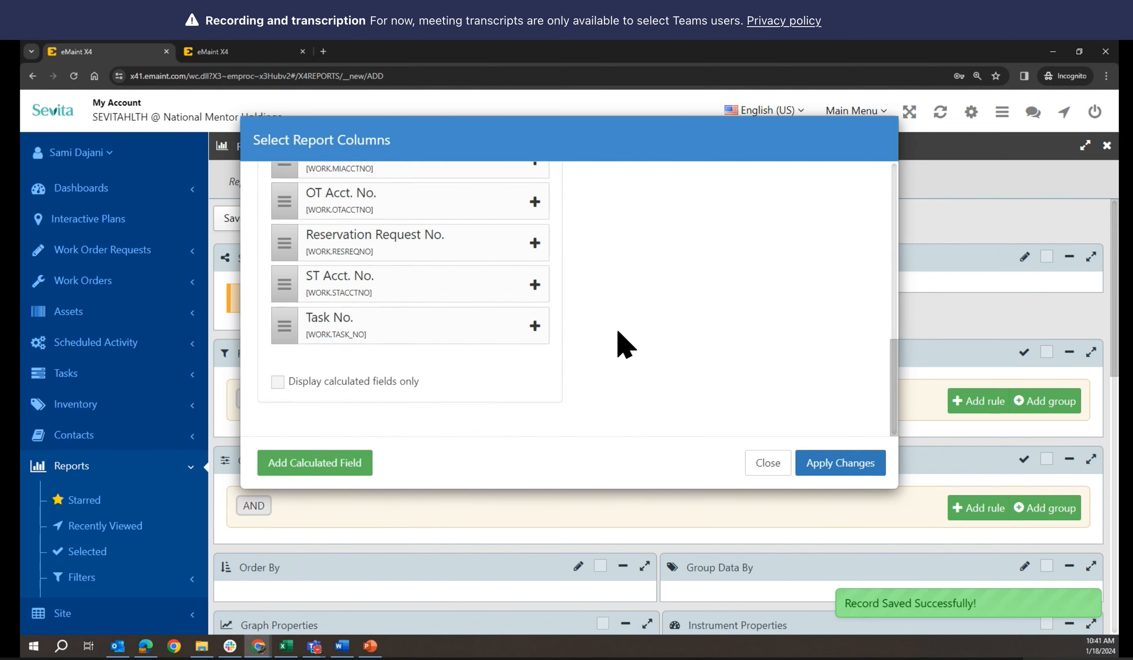
pyautogui.scroll(5, 704, 342)
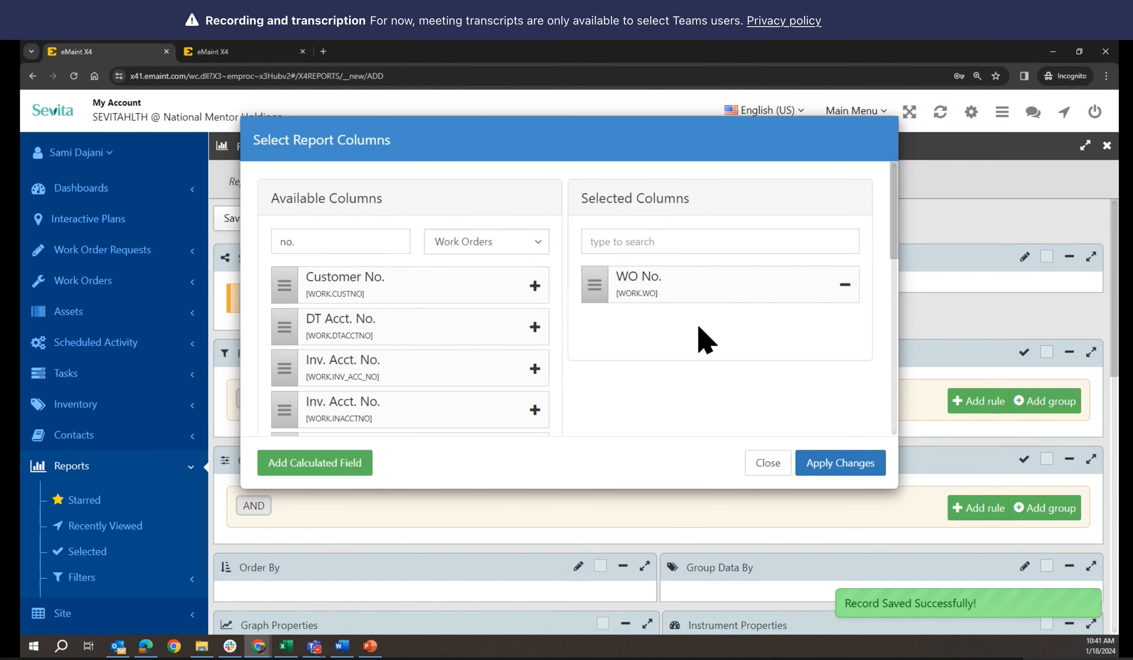
pyautogui.moveTo(303, 241); pyautogui.dragTo(258, 243)
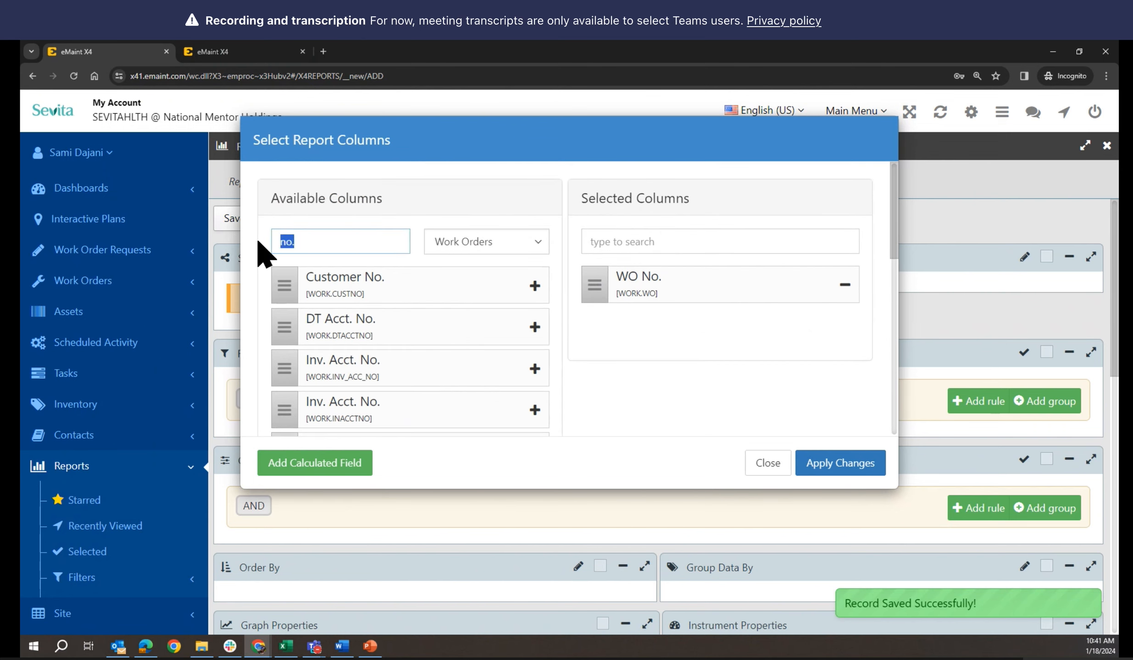
pyautogui.write('desc')
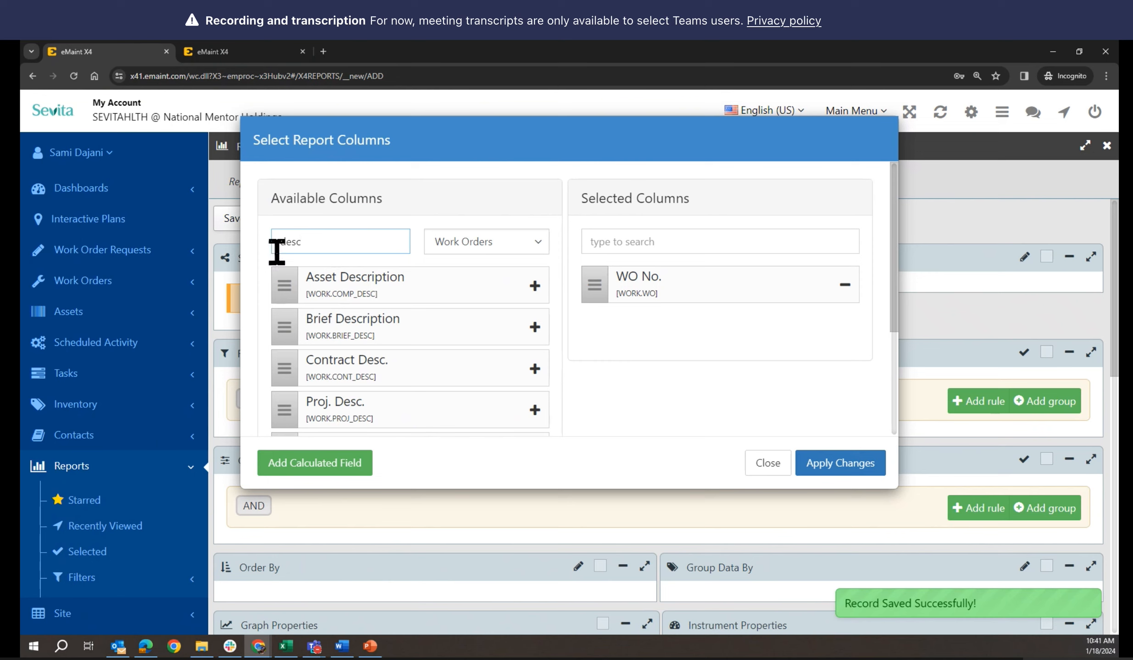
pyautogui.click(534, 327)
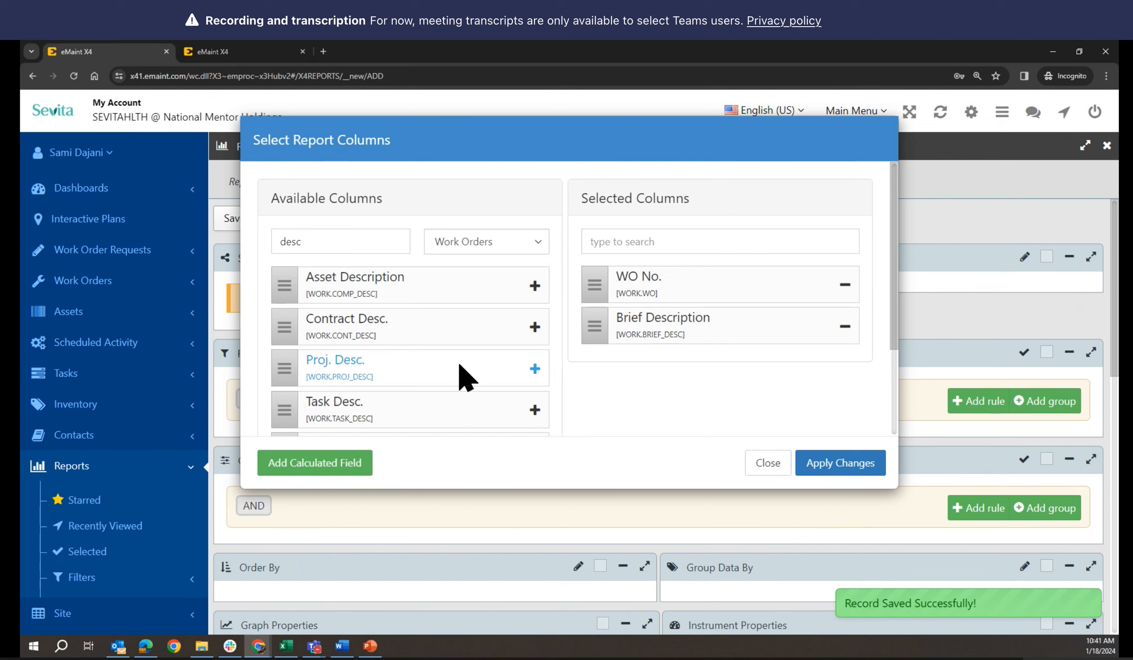
pyautogui.scroll(-3, 463, 374)
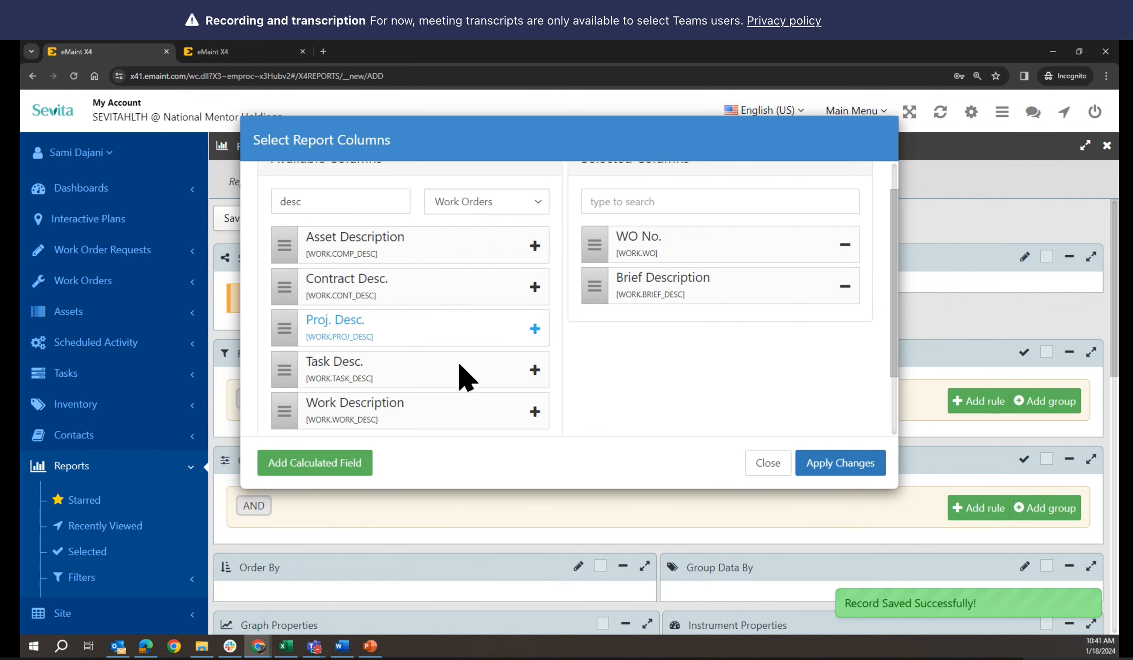
pyautogui.click(535, 339)
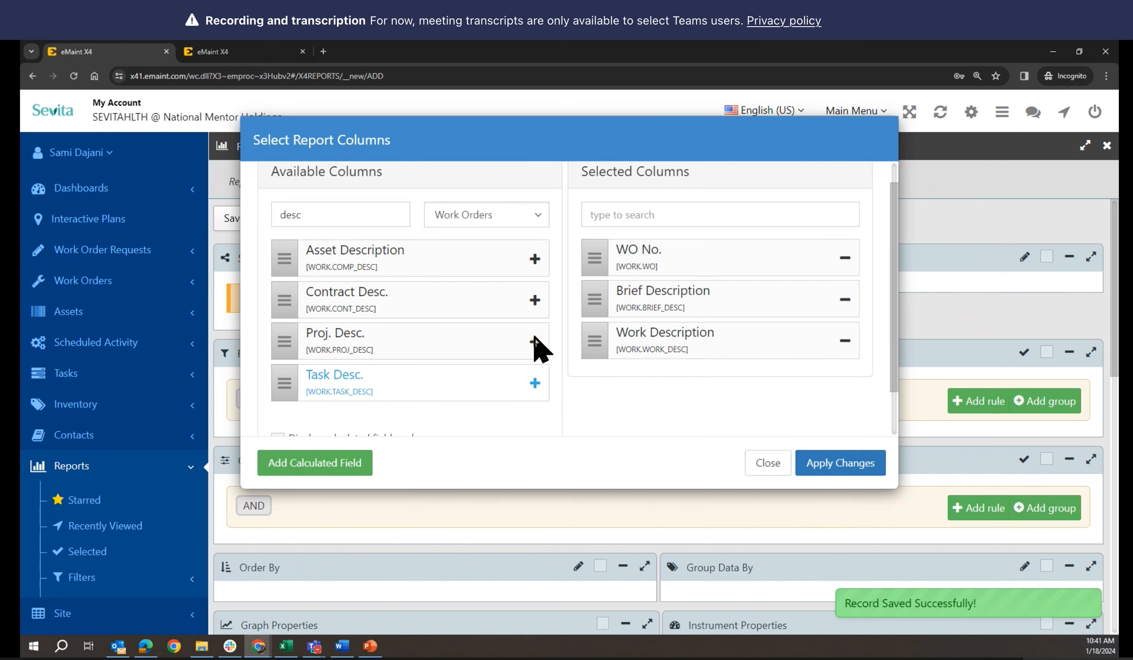
# Add Asset ID and Asset Description to the selected report columns
pyautogui.scroll(3, 437, 290)
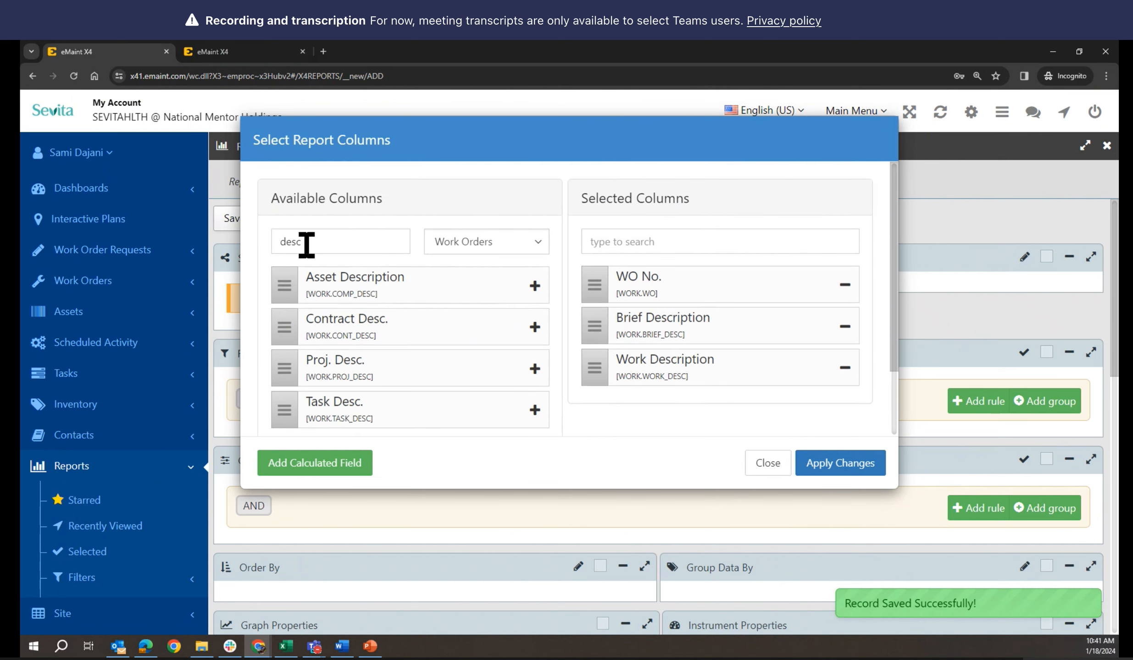
pyautogui.moveTo(306, 242); pyautogui.dragTo(248, 257)
pyautogui.write('ass')
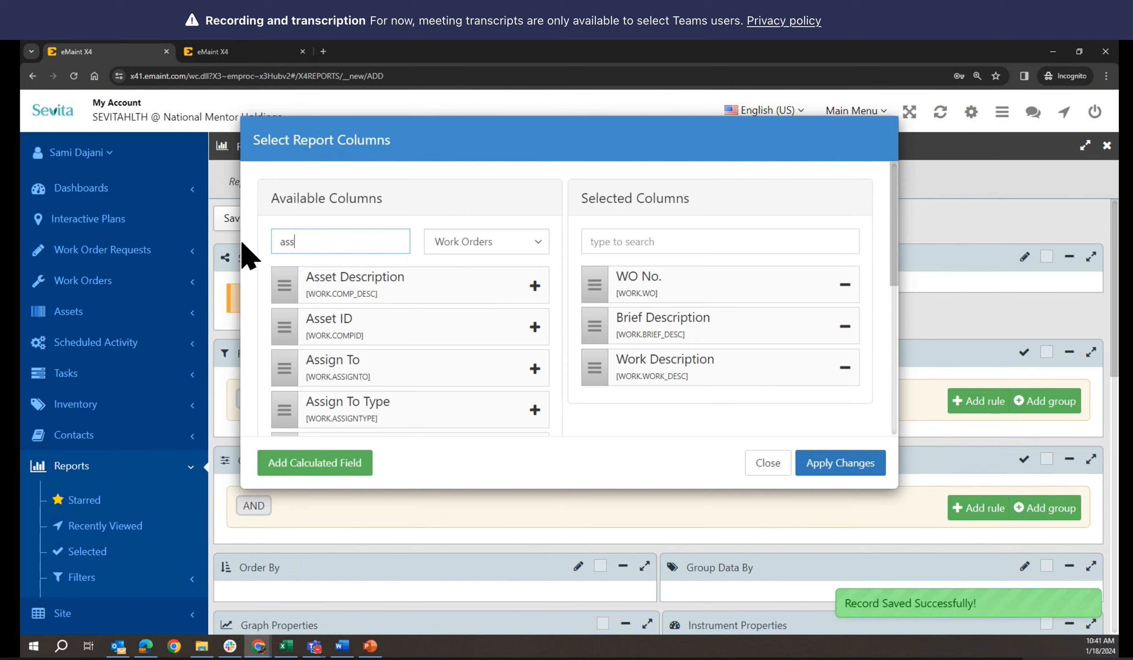
pyautogui.click(535, 327)
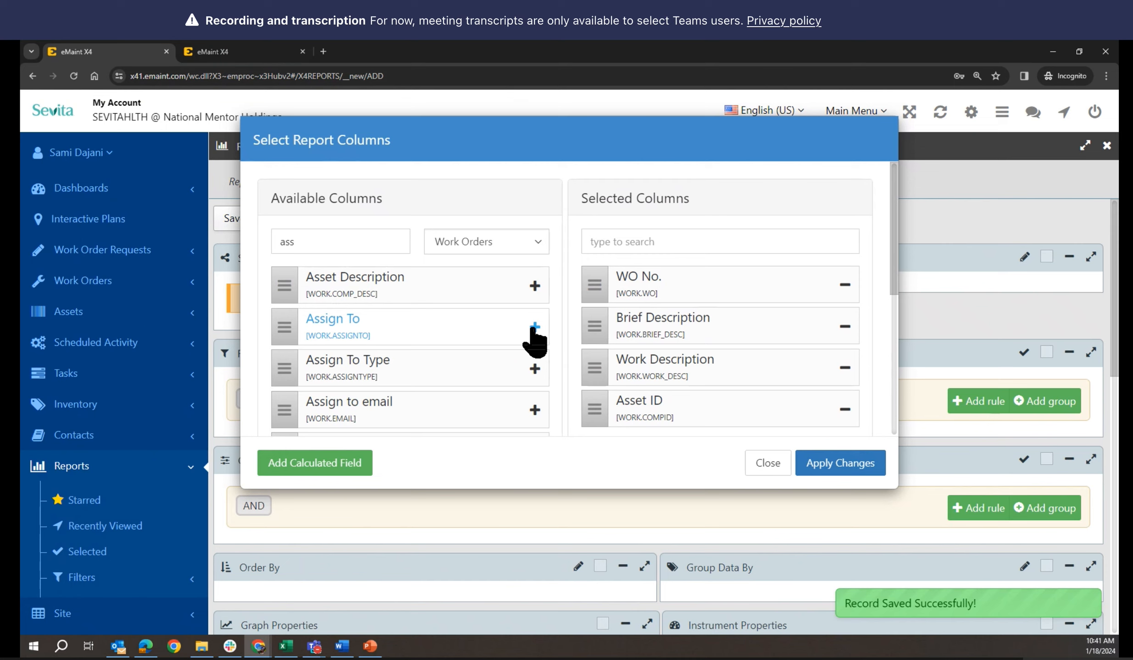
pyautogui.click(535, 286)
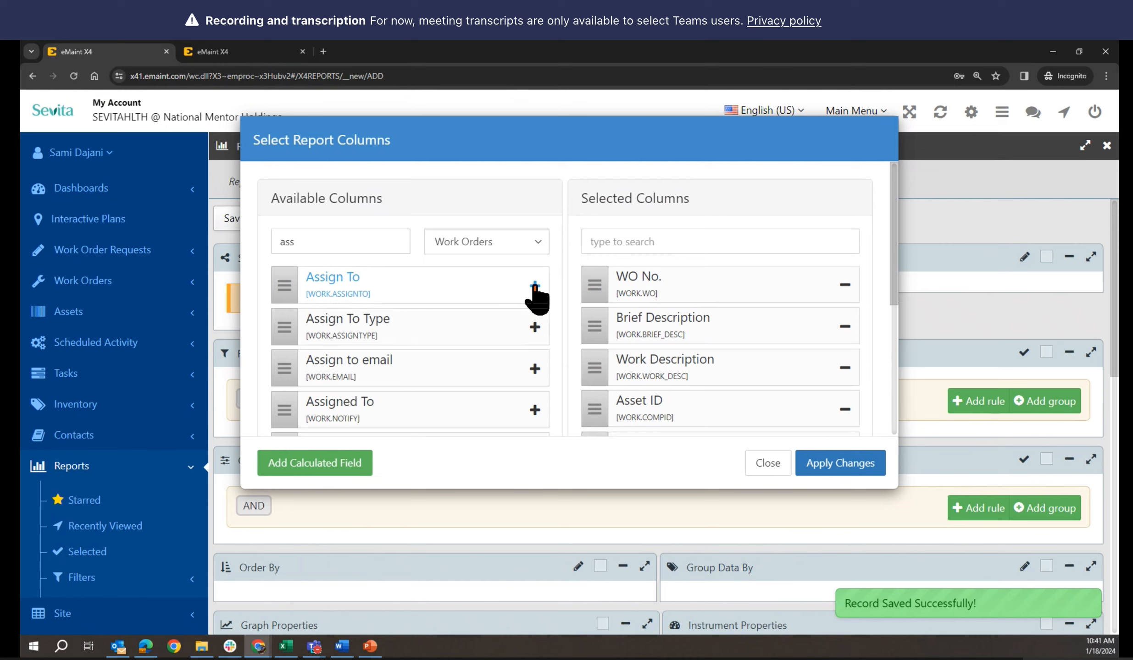
pyautogui.scroll(-3, 536, 293)
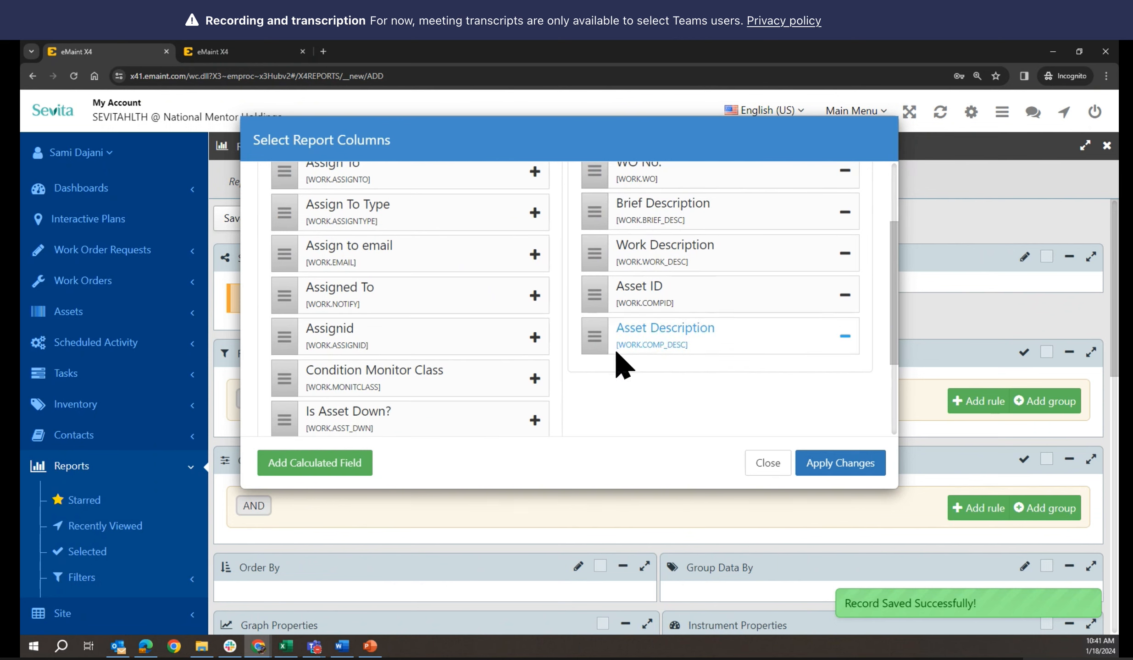
pyautogui.scroll(2, 623, 362)
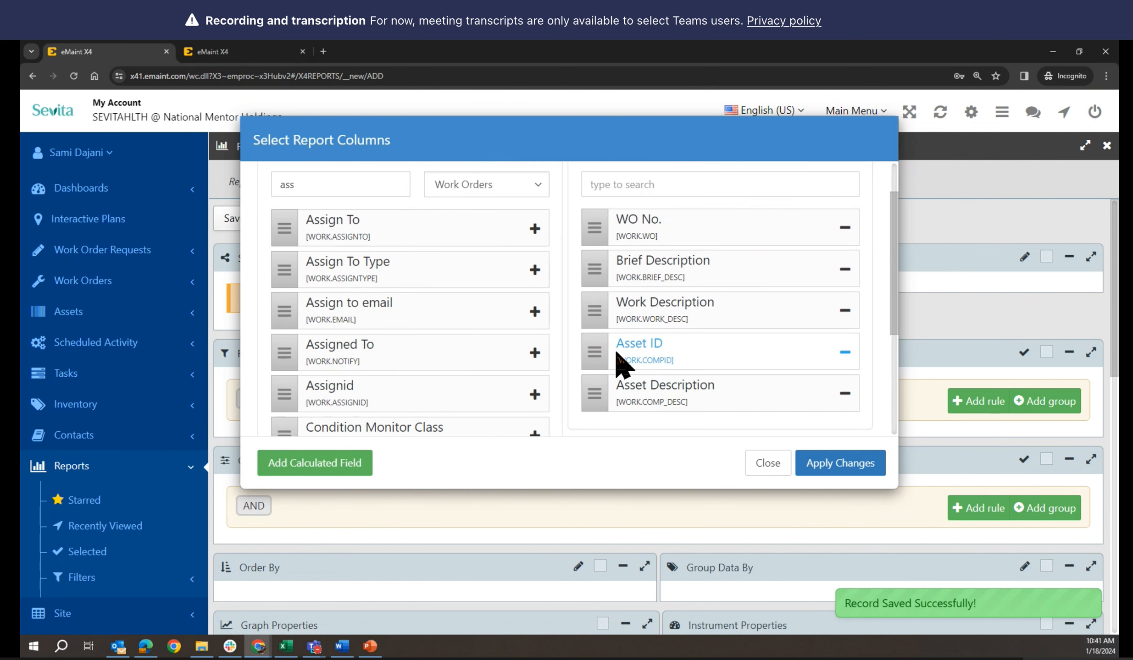
pyautogui.click(354, 185)
pyautogui.moveTo(355, 185); pyautogui.dragTo(252, 184)
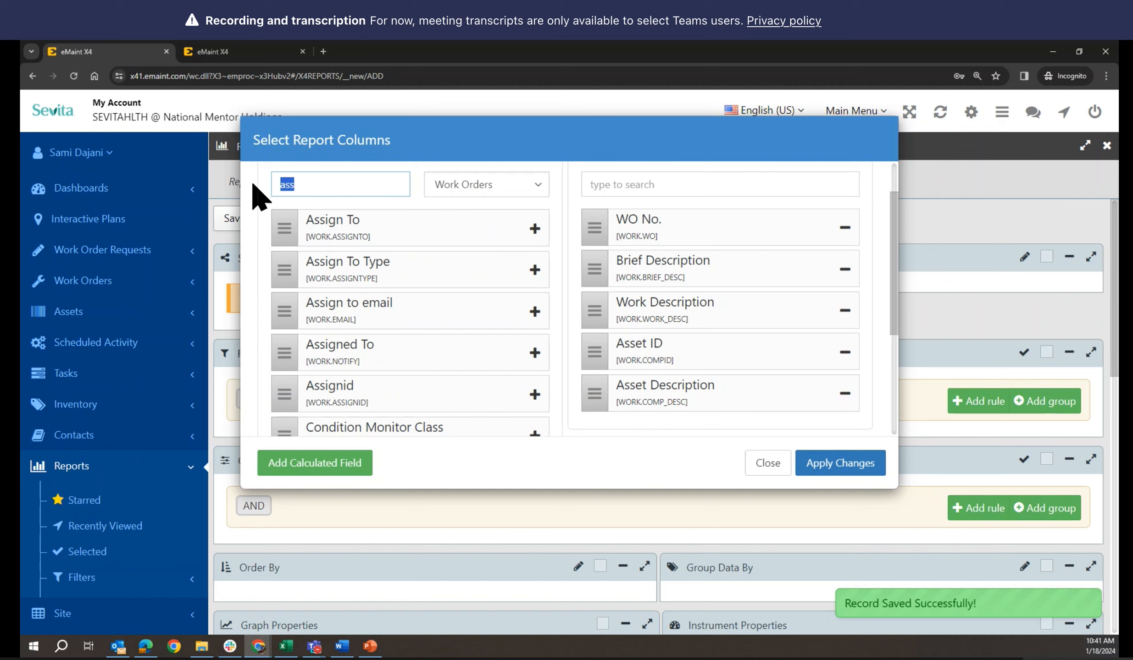
pyautogui.write('dat')
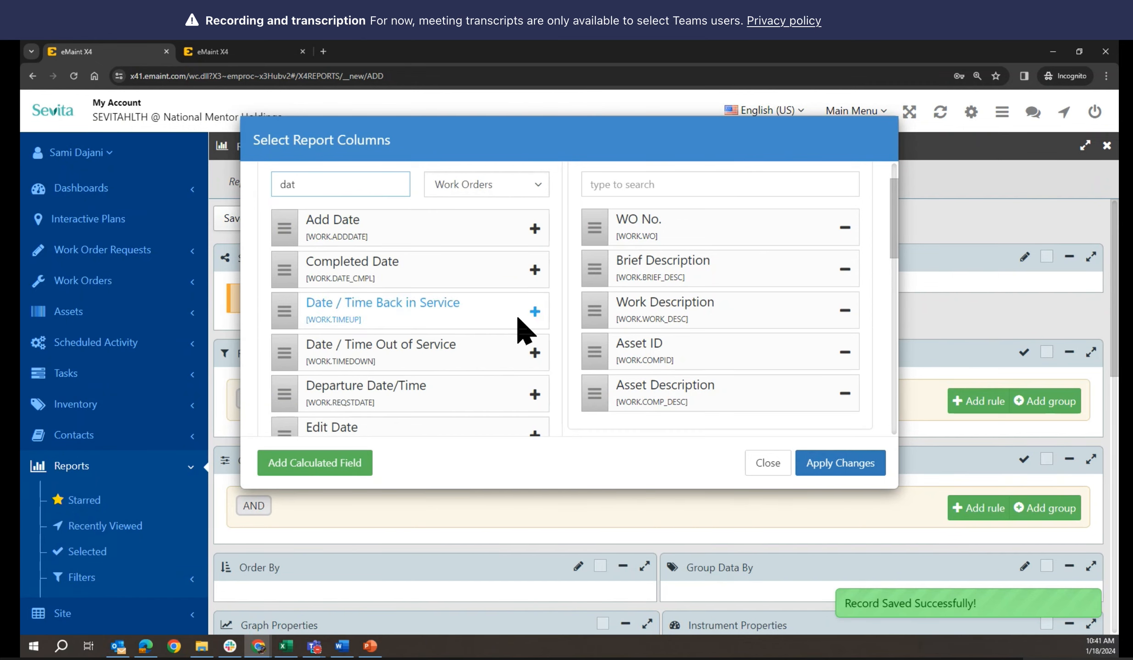
# Add the WO Date column and move it up to sit directly under WO No
pyautogui.scroll(-15, 519, 319)
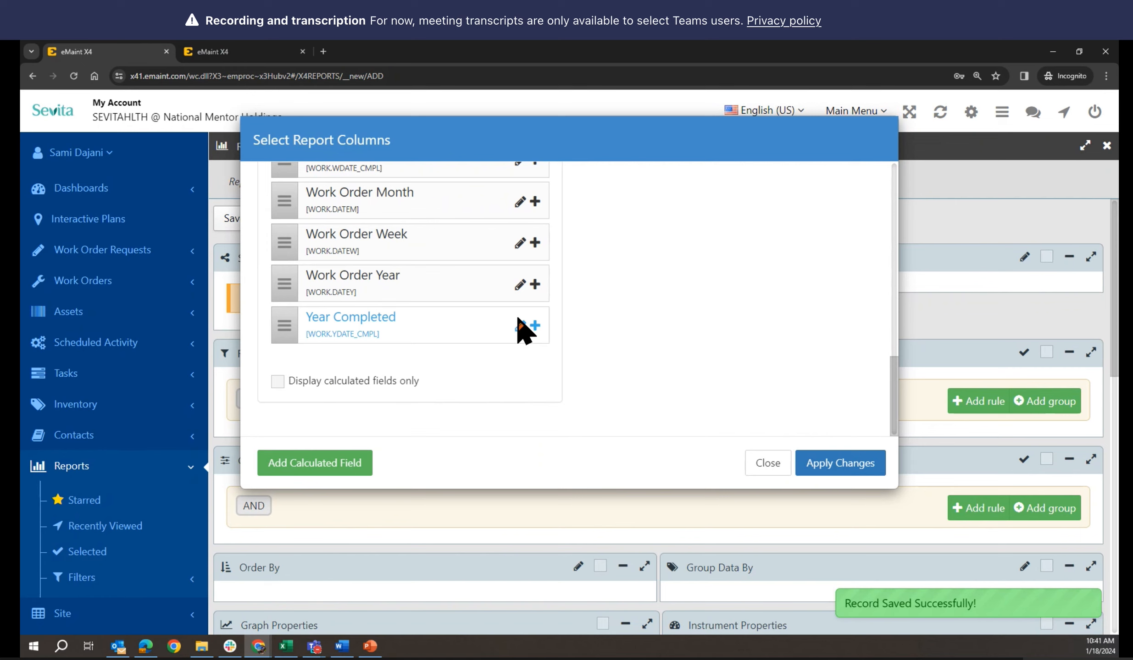
pyautogui.scroll(4, 522, 329)
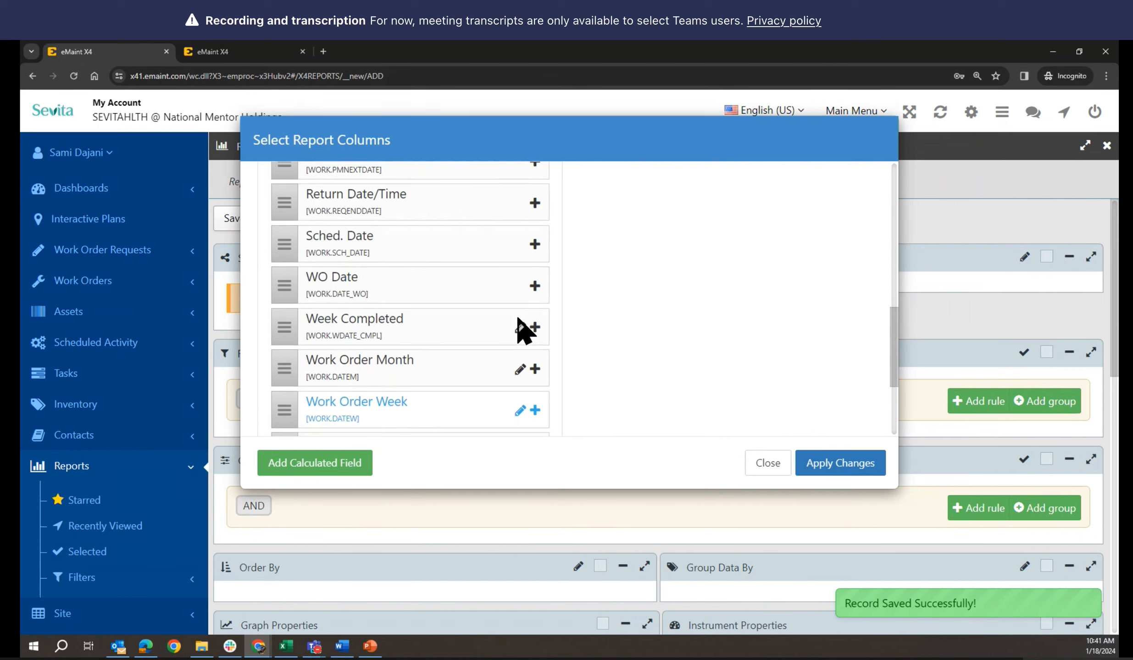
pyautogui.click(535, 289)
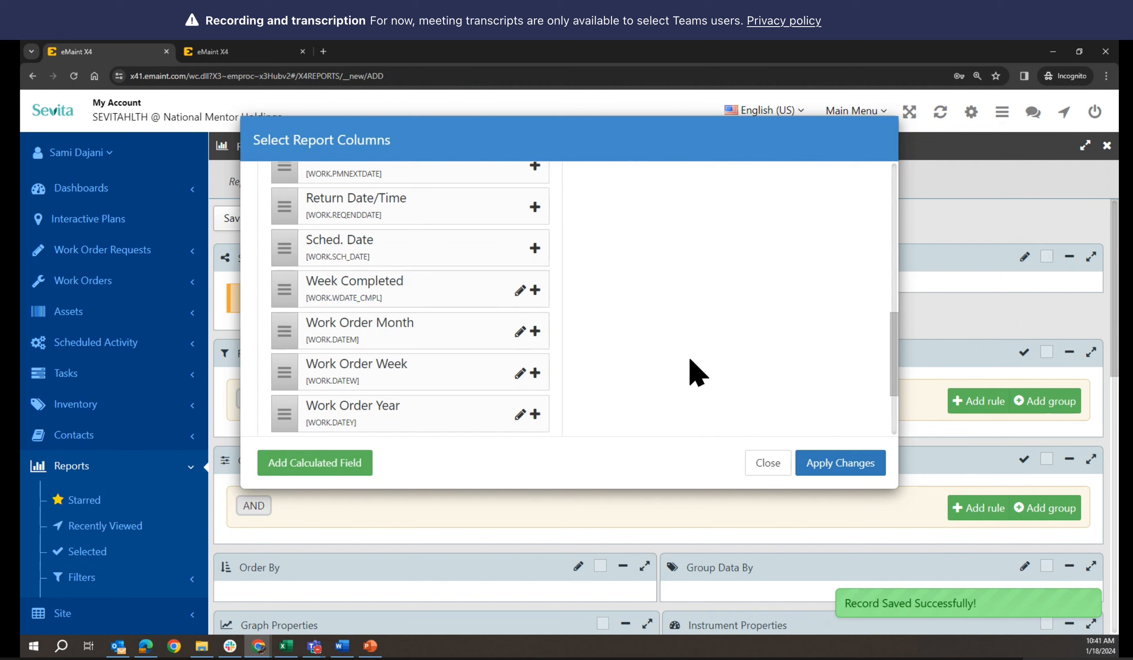
pyautogui.scroll(1, 690, 372)
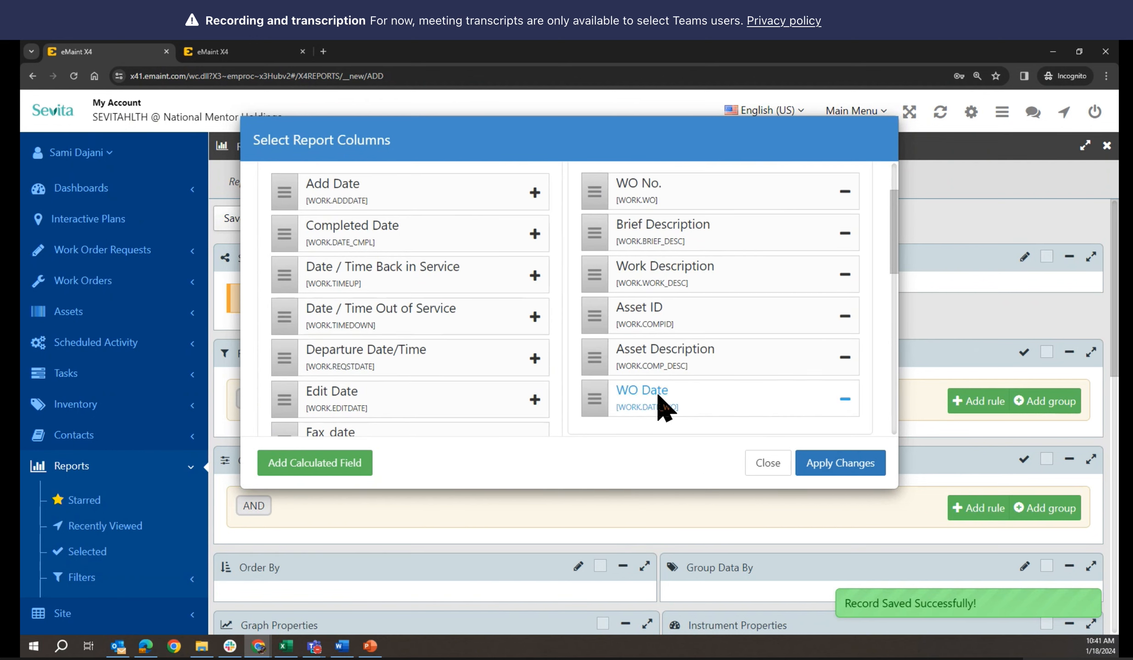
pyautogui.moveTo(596, 393); pyautogui.dragTo(598, 234)
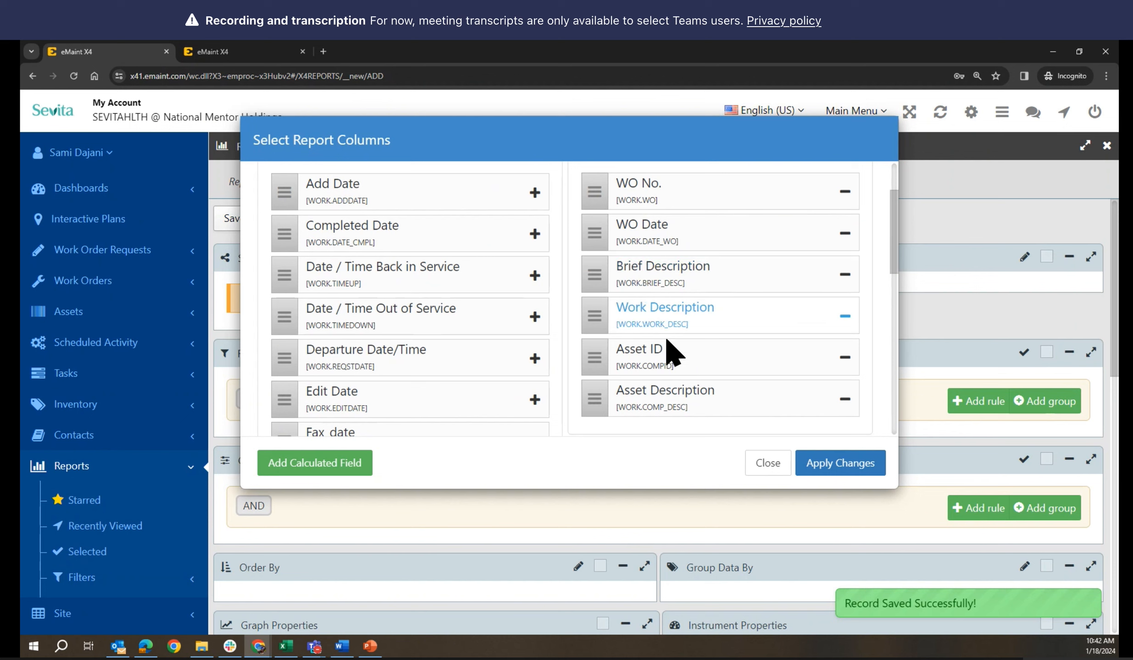
pyautogui.scroll(-1, 670, 369)
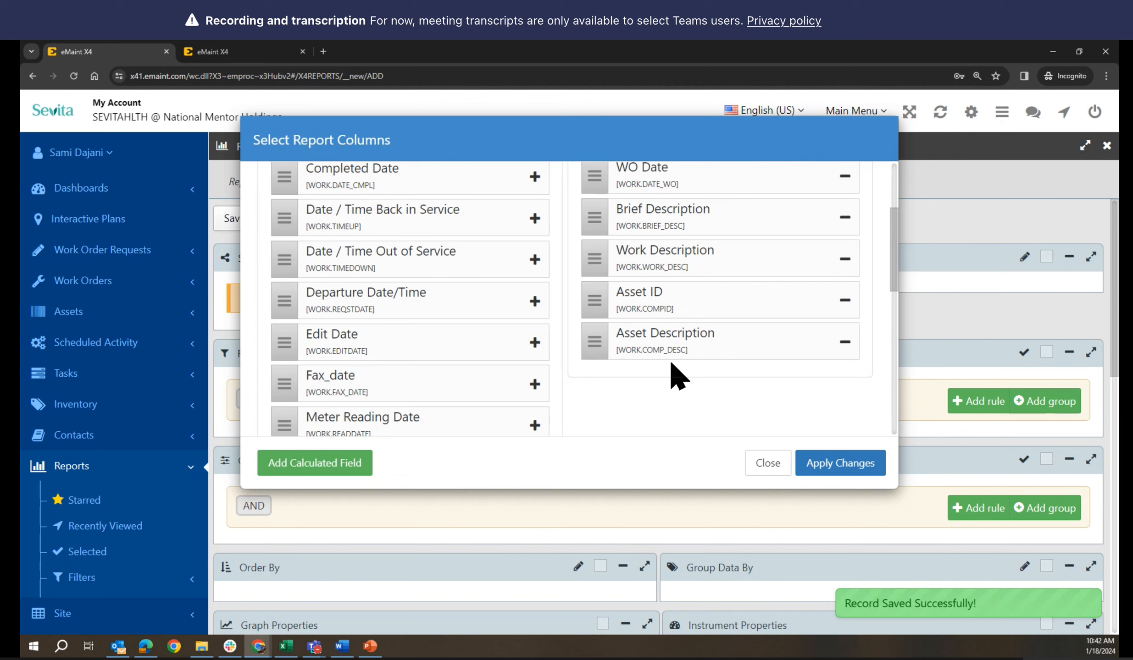
pyautogui.scroll(4, 505, 266)
# Search 'addr' and add the Address 1 and Address 2 columns
pyautogui.click(366, 238)
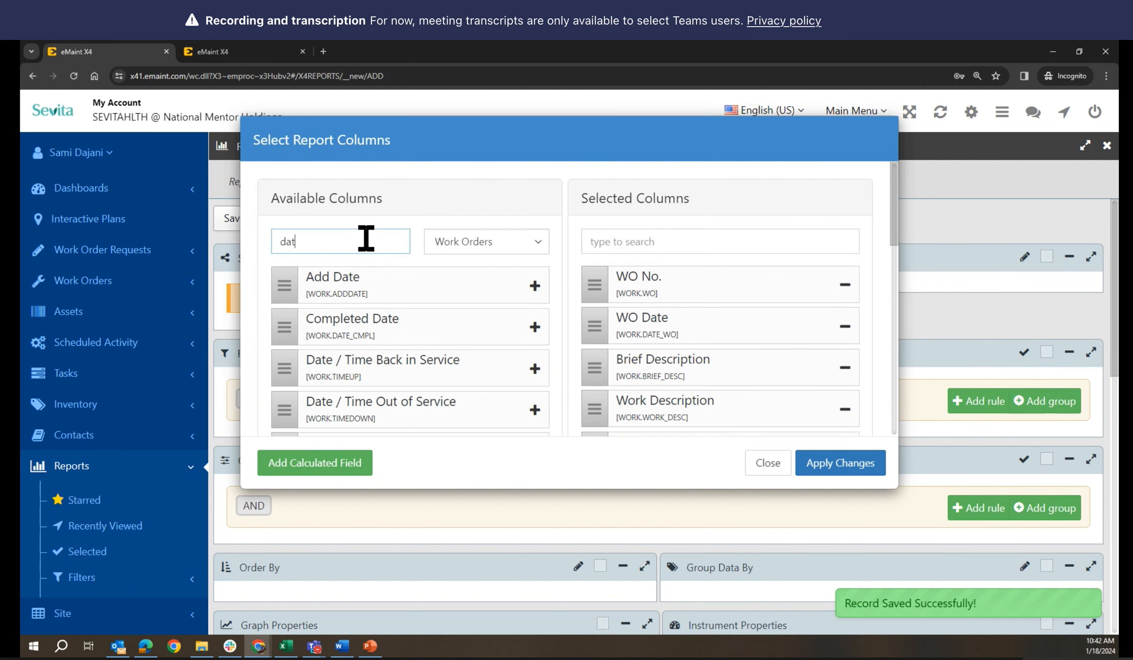
pyautogui.moveTo(366, 238); pyautogui.dragTo(247, 232)
pyautogui.write('add')
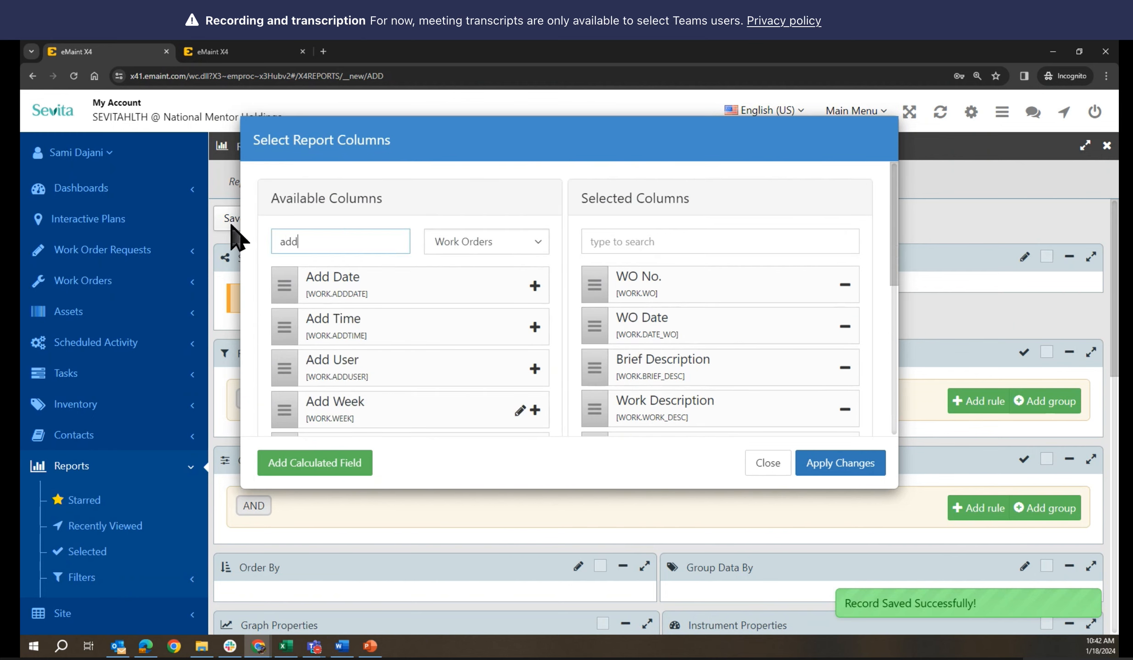
pyautogui.write('r')
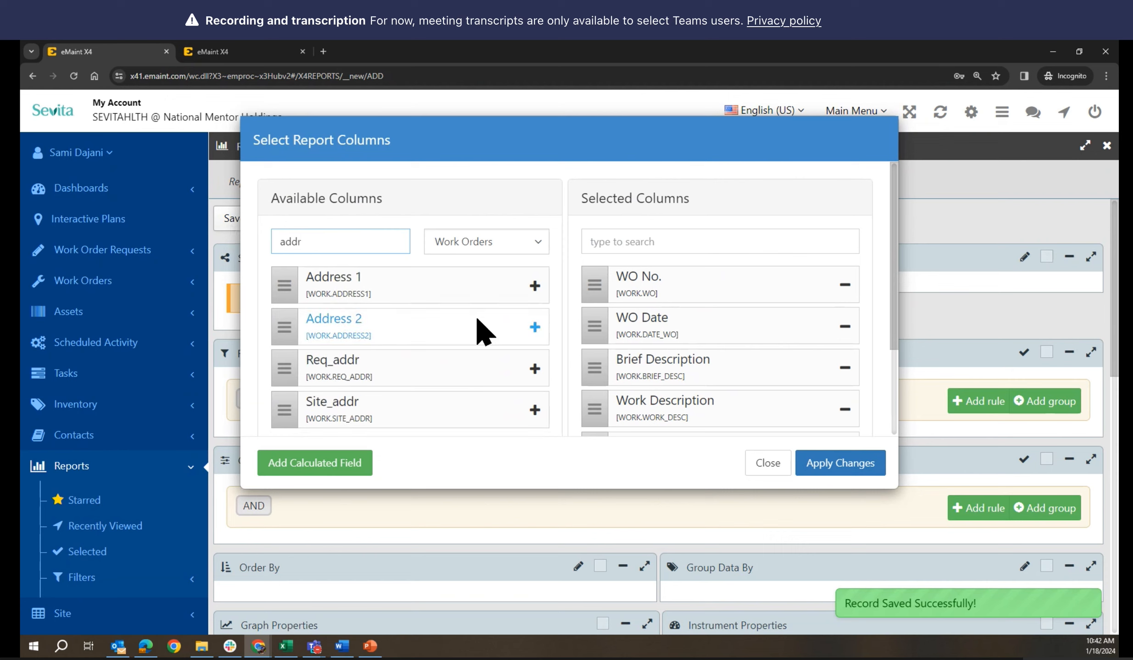
pyautogui.click(534, 287)
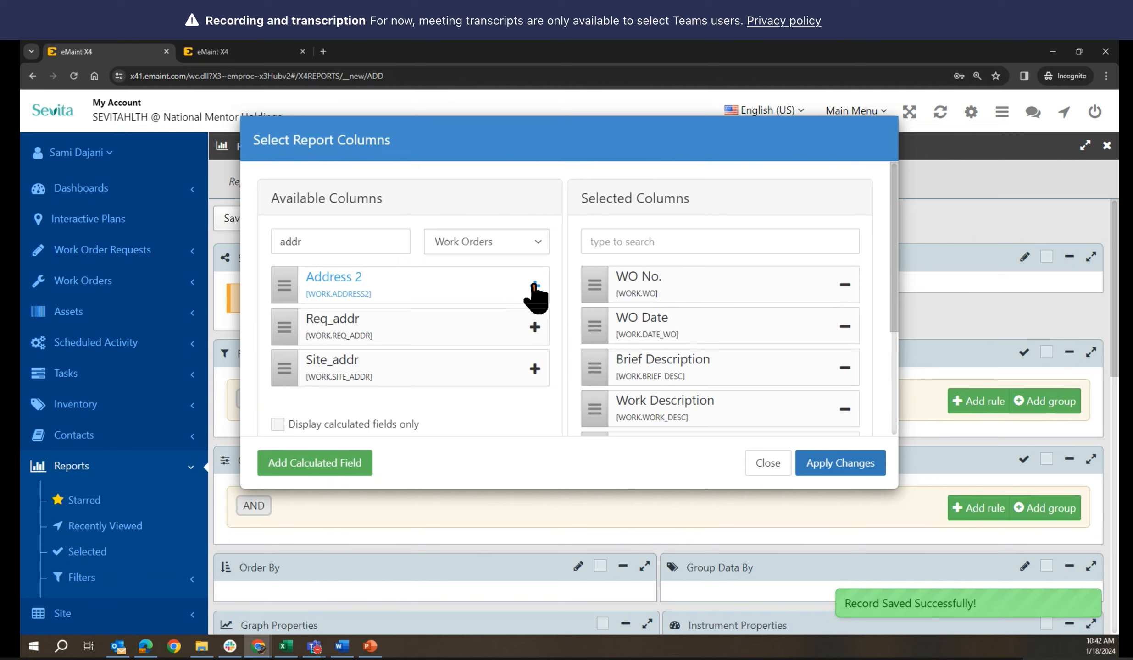
pyautogui.click(534, 286)
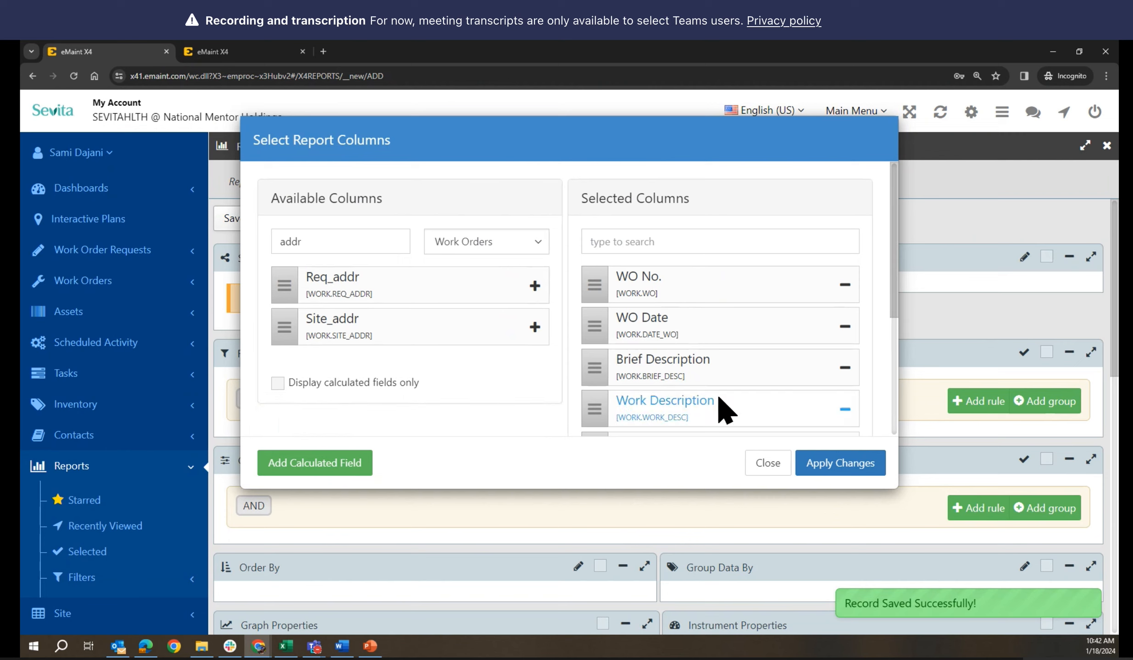
pyautogui.scroll(-5, 739, 398)
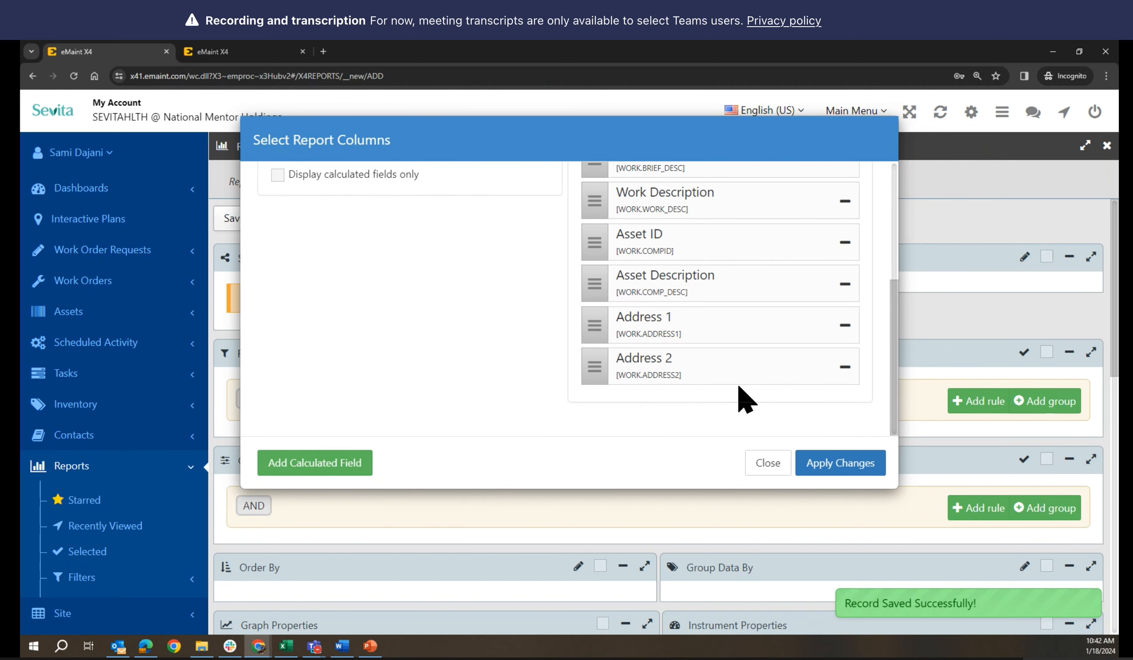
pyautogui.scroll(4, 738, 397)
pyautogui.scroll(-2, 514, 392)
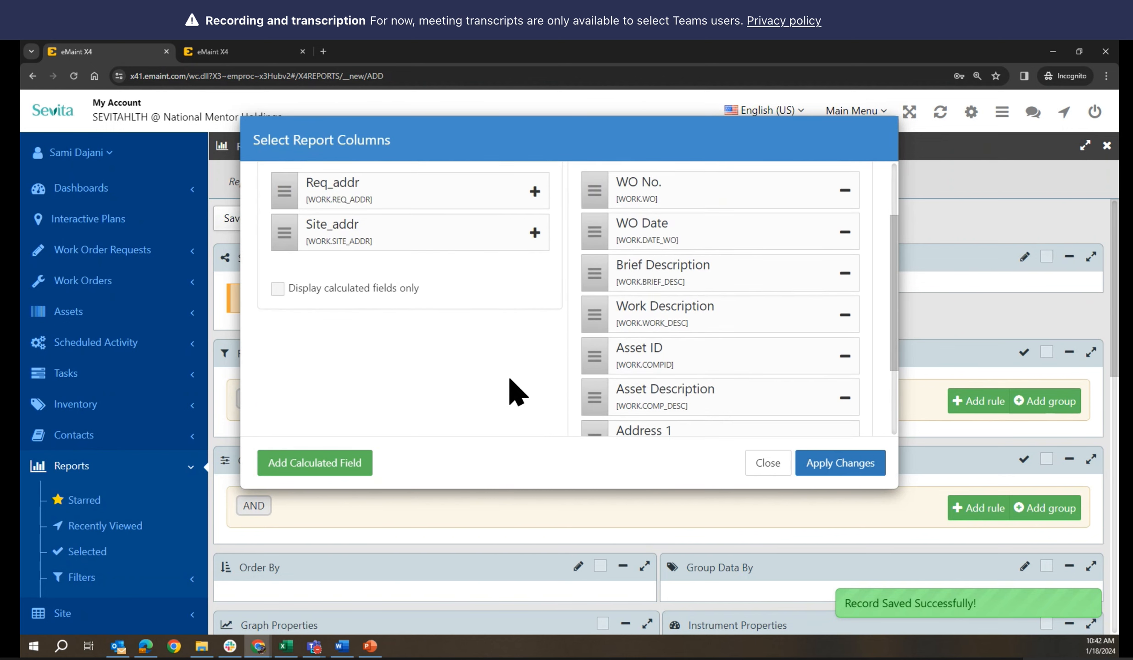
pyautogui.scroll(3, 399, 275)
# Clear the column search, review the full list, and apply the column changes
pyautogui.click(351, 240)
pyautogui.moveTo(351, 240); pyautogui.dragTo(269, 239)
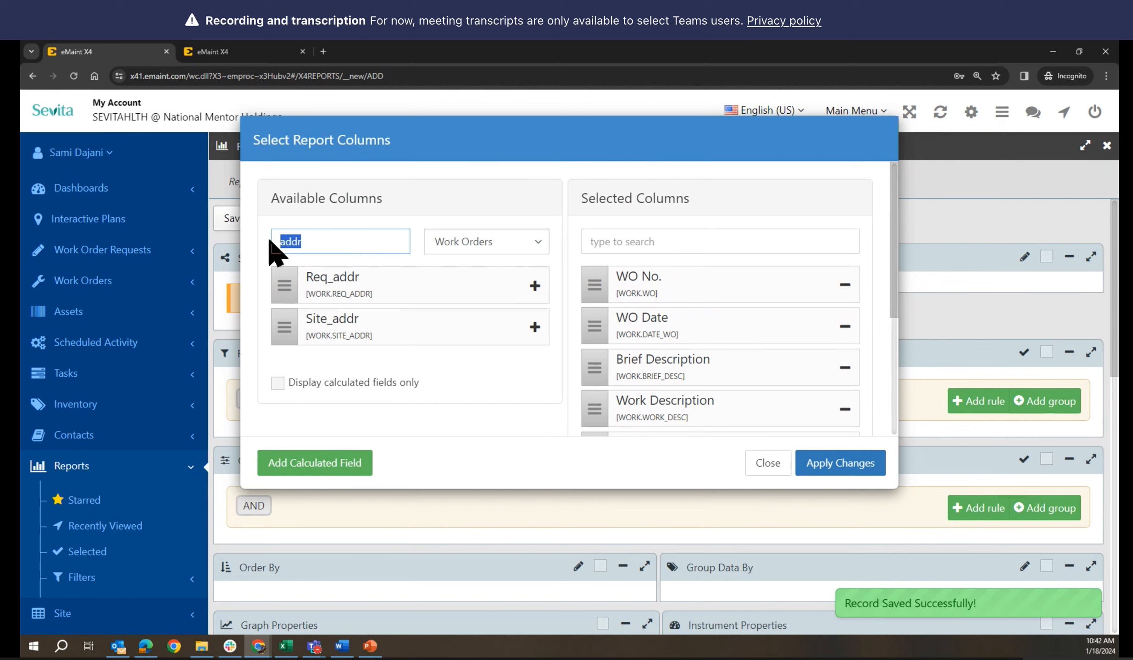
pyautogui.press('BackSpace')
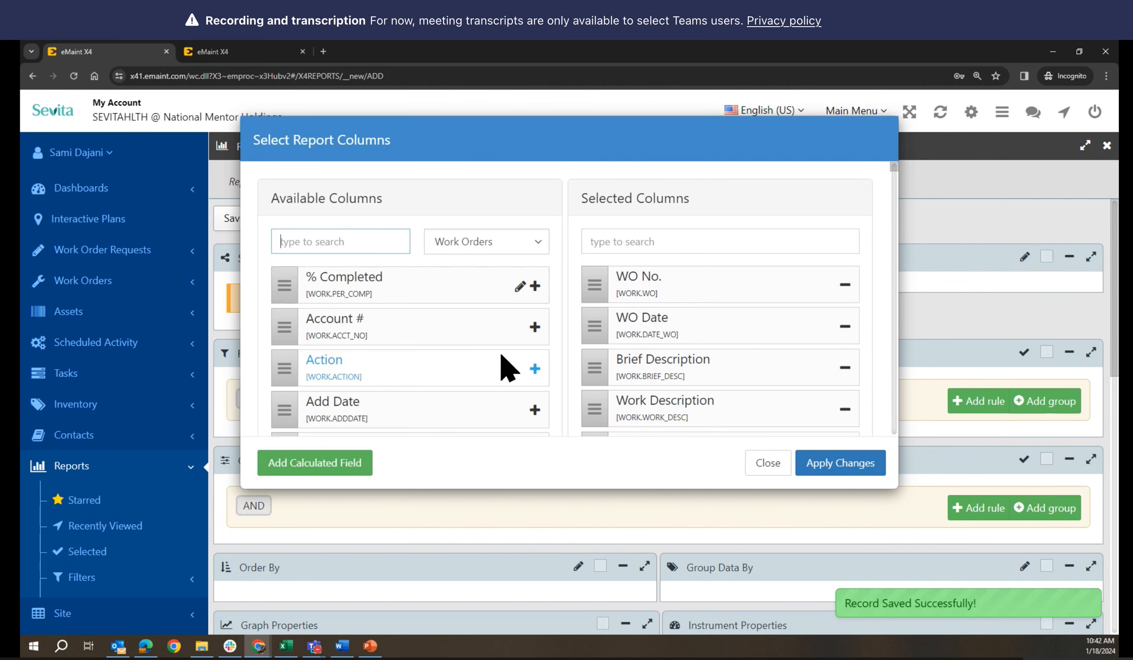
pyautogui.scroll(-2, 507, 367)
pyautogui.scroll(-5, 507, 367)
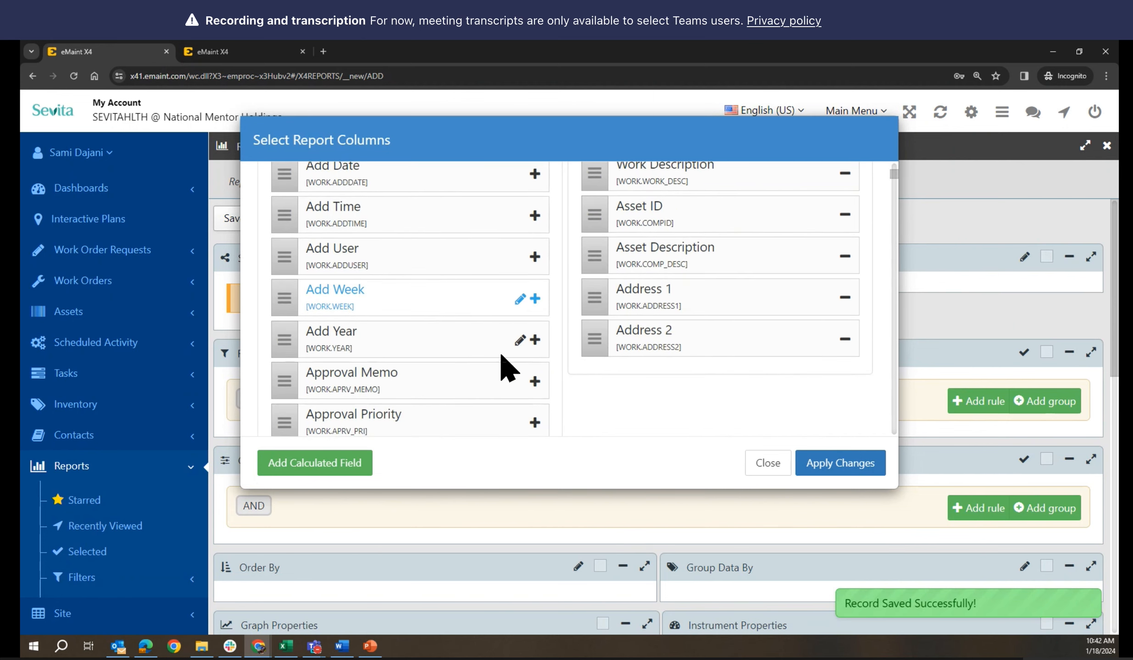
pyautogui.scroll(-3, 507, 367)
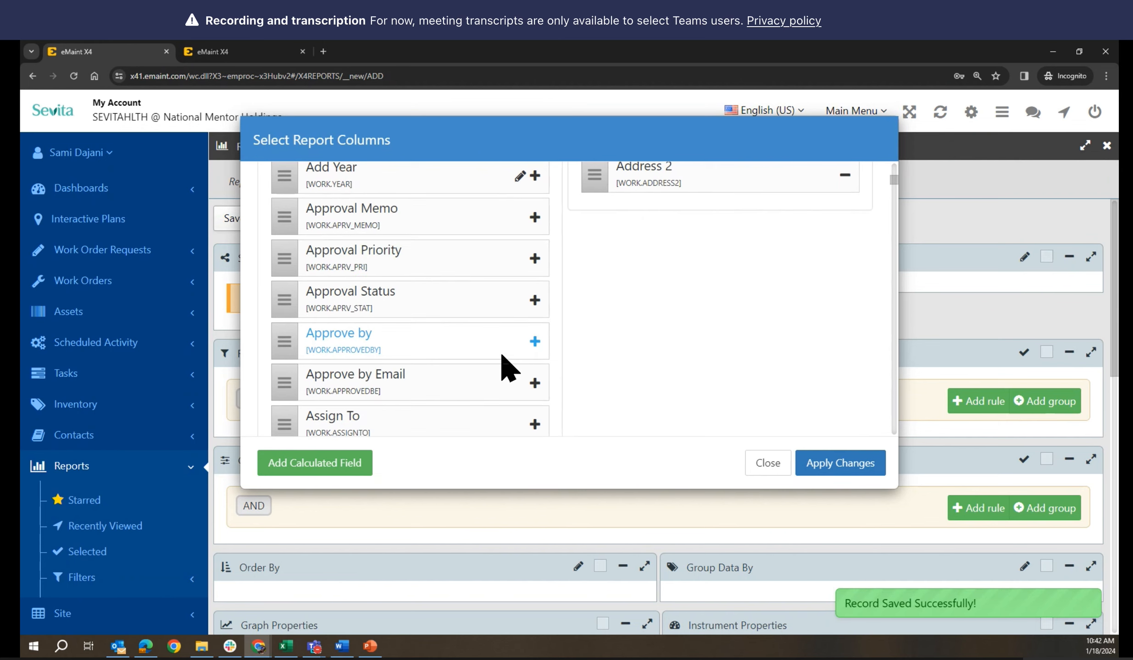
pyautogui.scroll(-7, 626, 366)
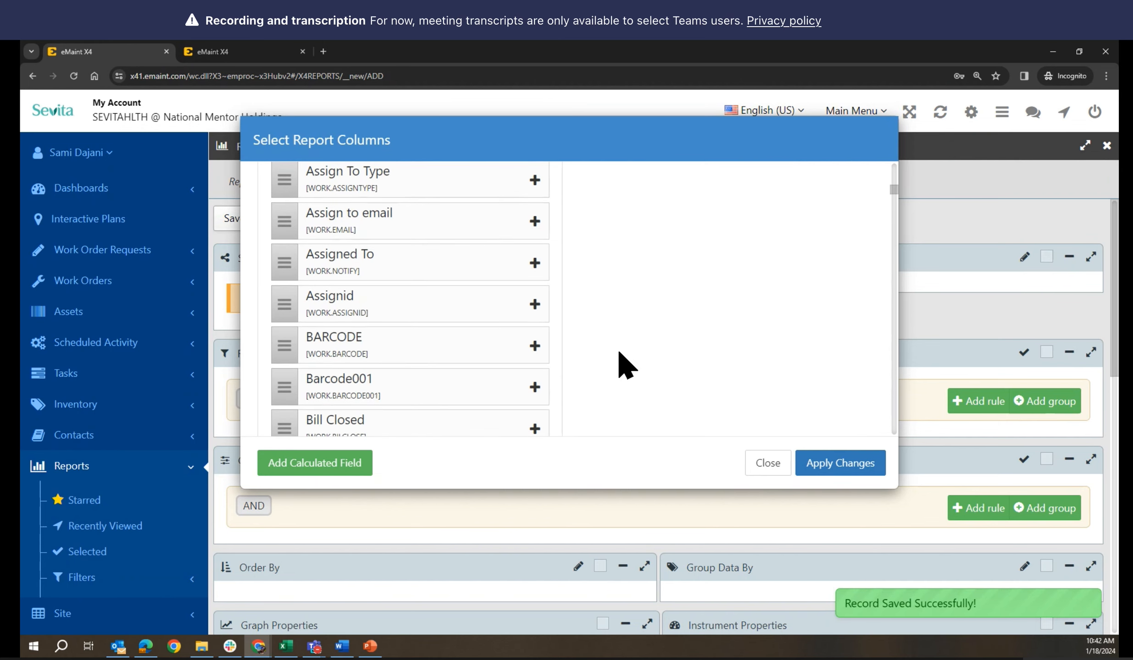
pyautogui.scroll(-4, 626, 365)
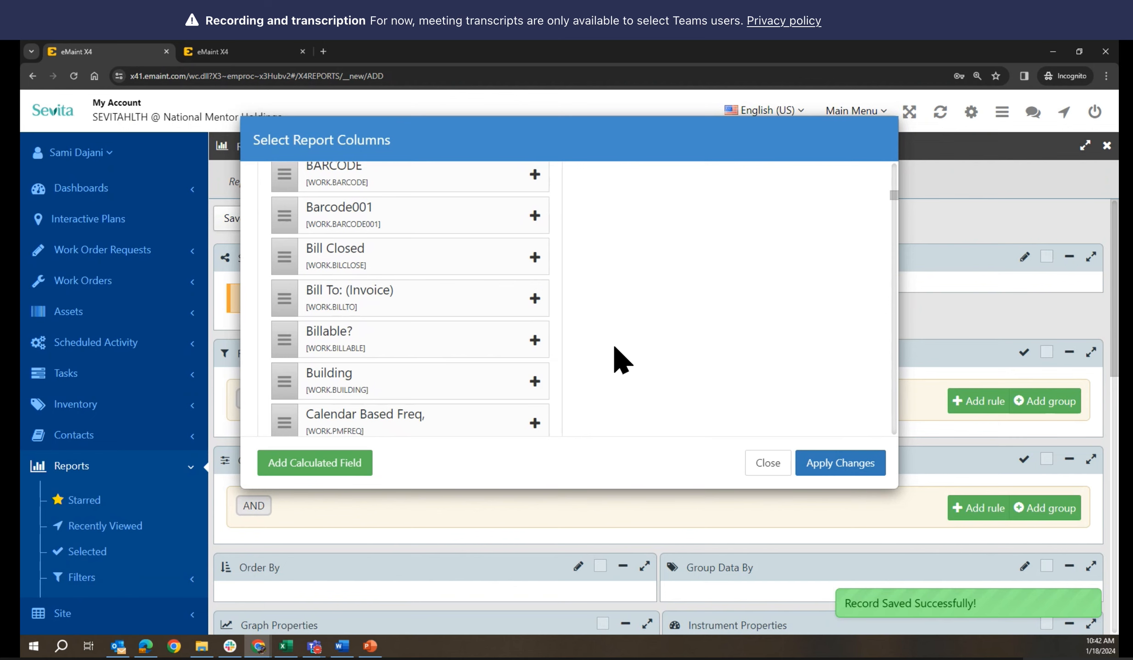
pyautogui.scroll(15, 617, 357)
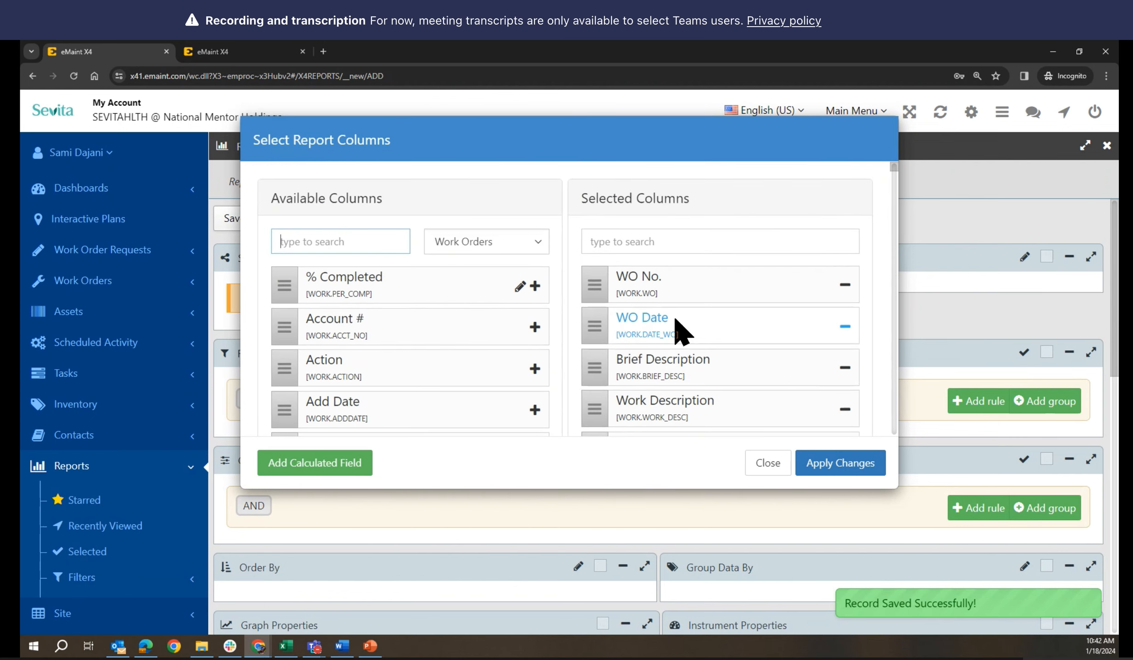
pyautogui.scroll(-5, 811, 333)
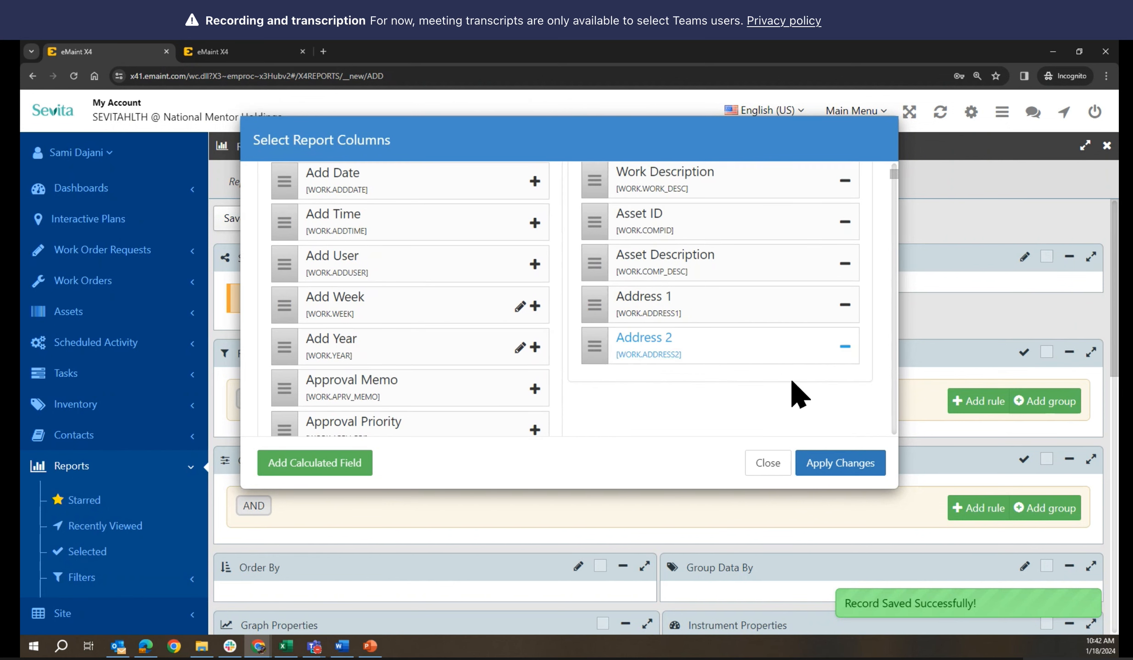
pyautogui.click(827, 461)
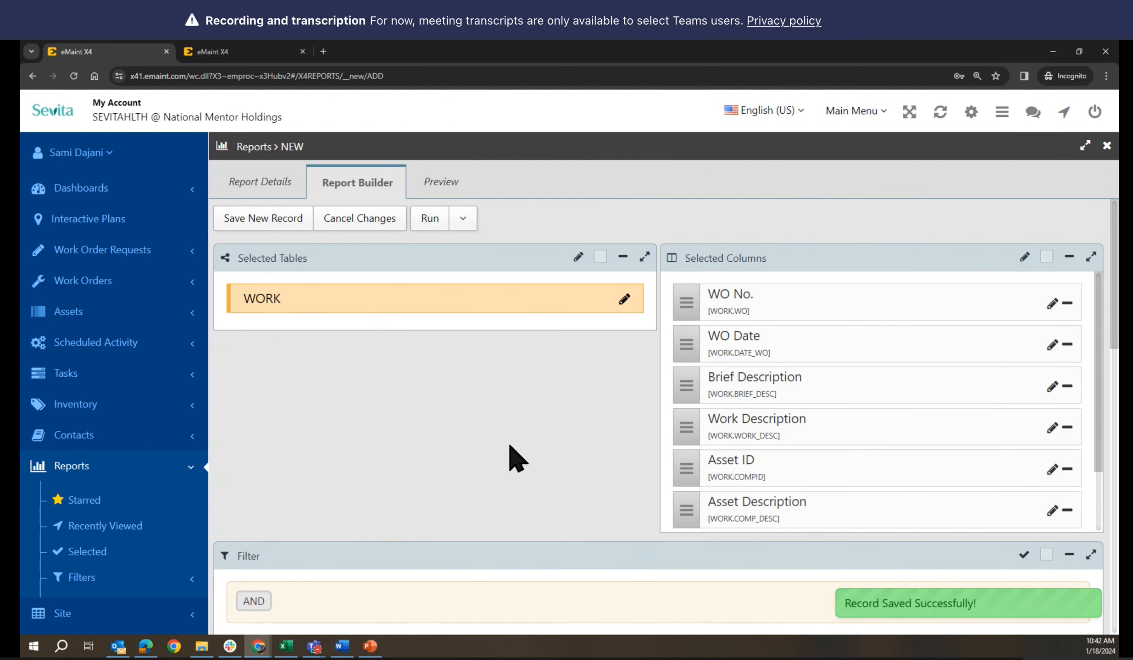
# Add a filter rule requiring WO Type is equal to EMERGENCY
pyautogui.scroll(-2, 576, 404)
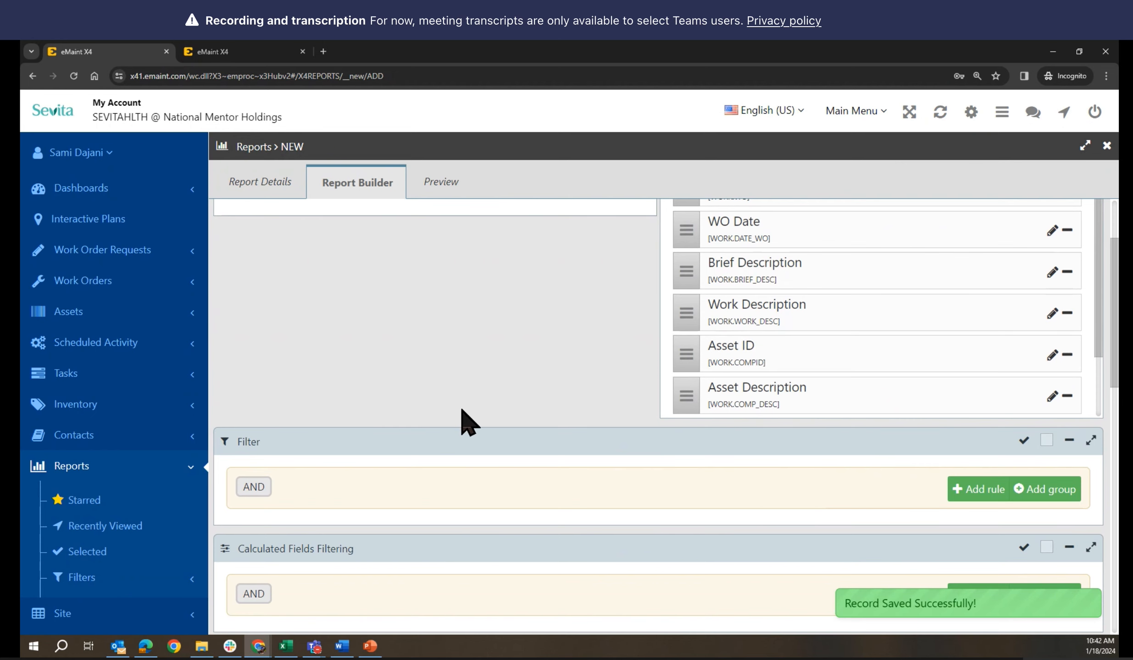
pyautogui.scroll(2, 463, 422)
pyautogui.scroll(-3, 464, 422)
pyautogui.scroll(2, 463, 422)
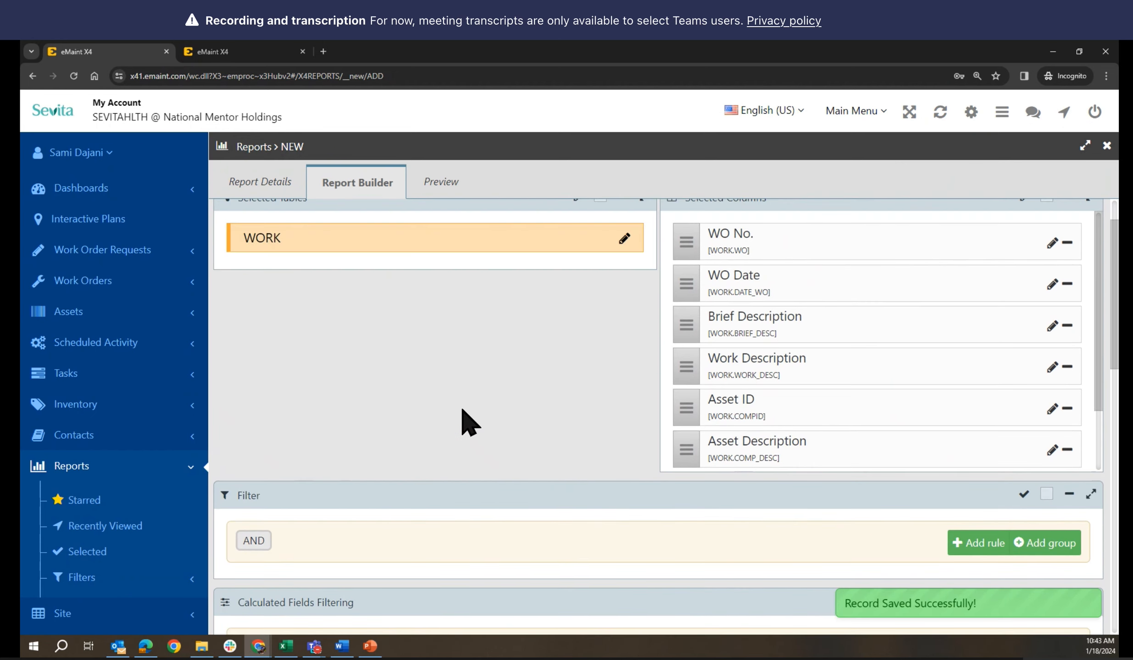
pyautogui.scroll(-3, 463, 422)
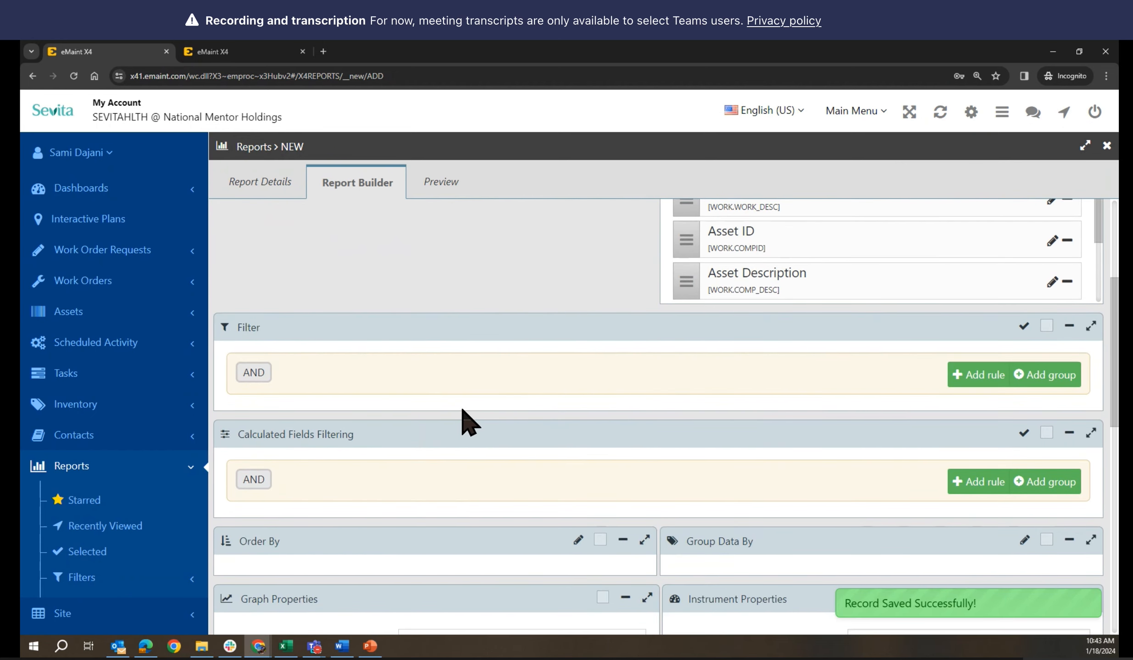
pyautogui.click(979, 381)
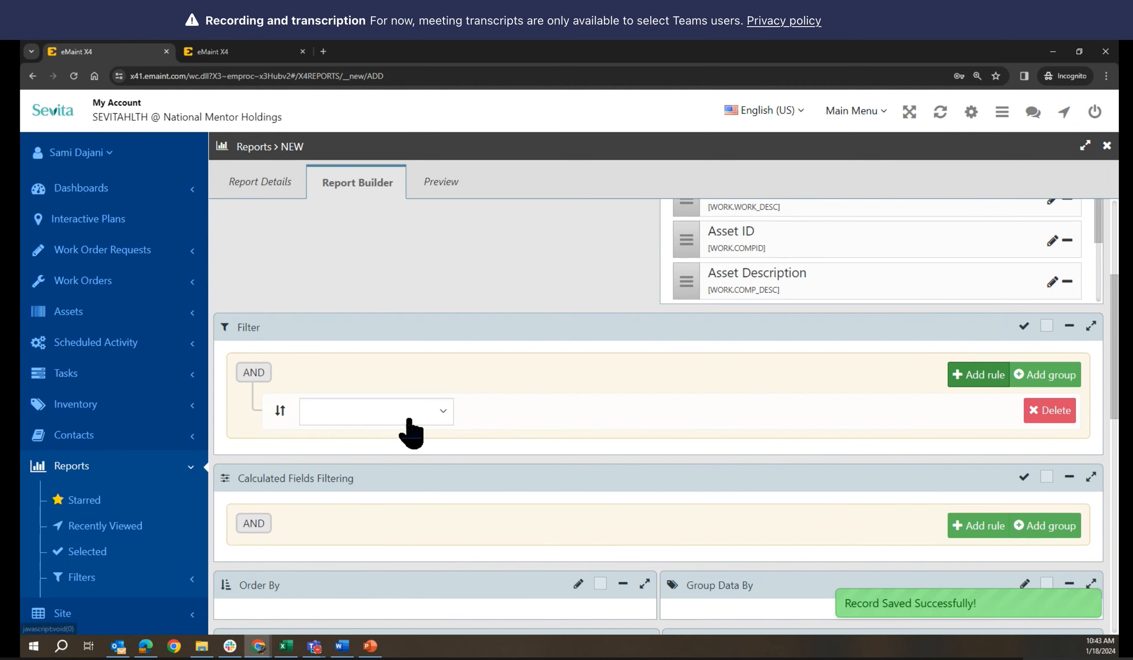
pyautogui.click(443, 415)
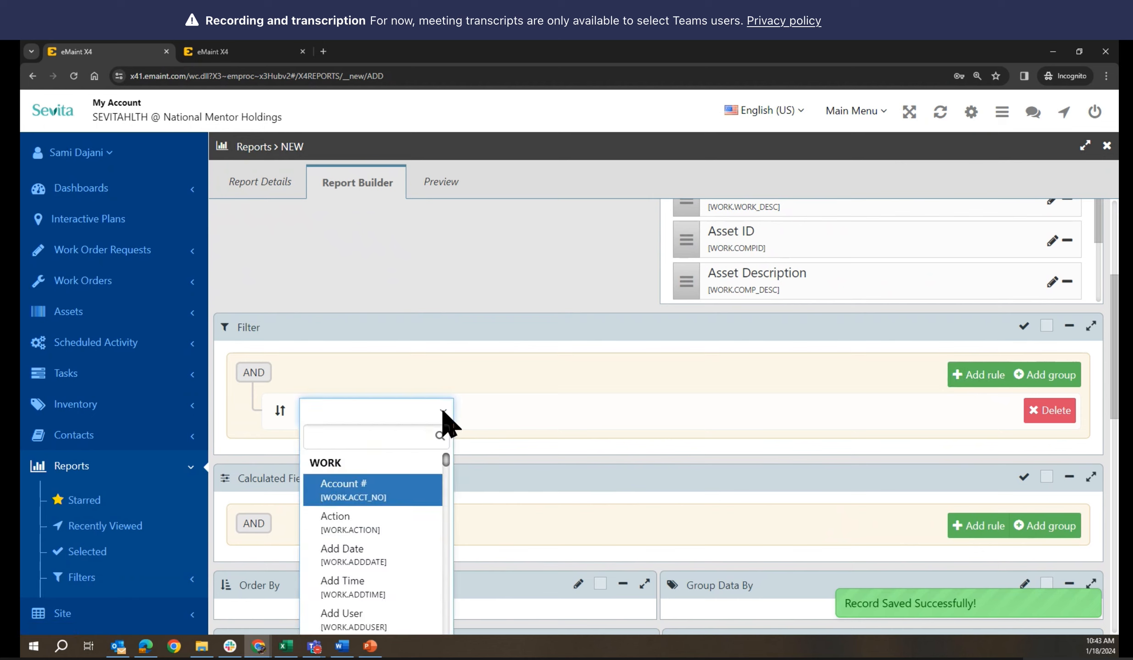
pyautogui.write('typ')
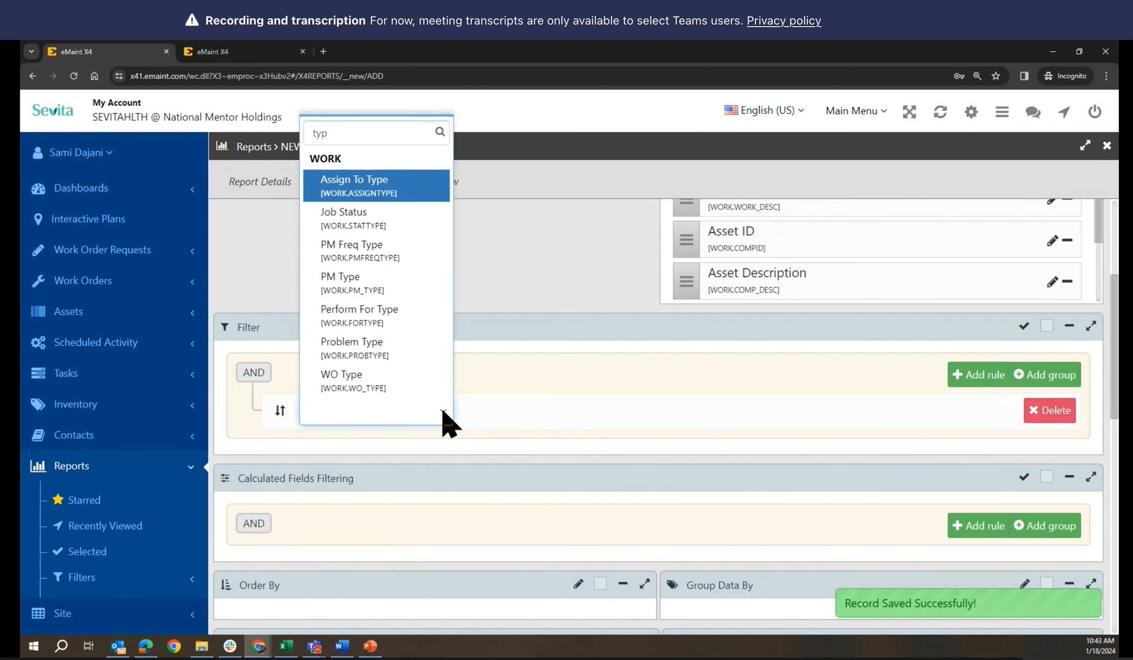
pyautogui.click(352, 382)
pyautogui.click(792, 415)
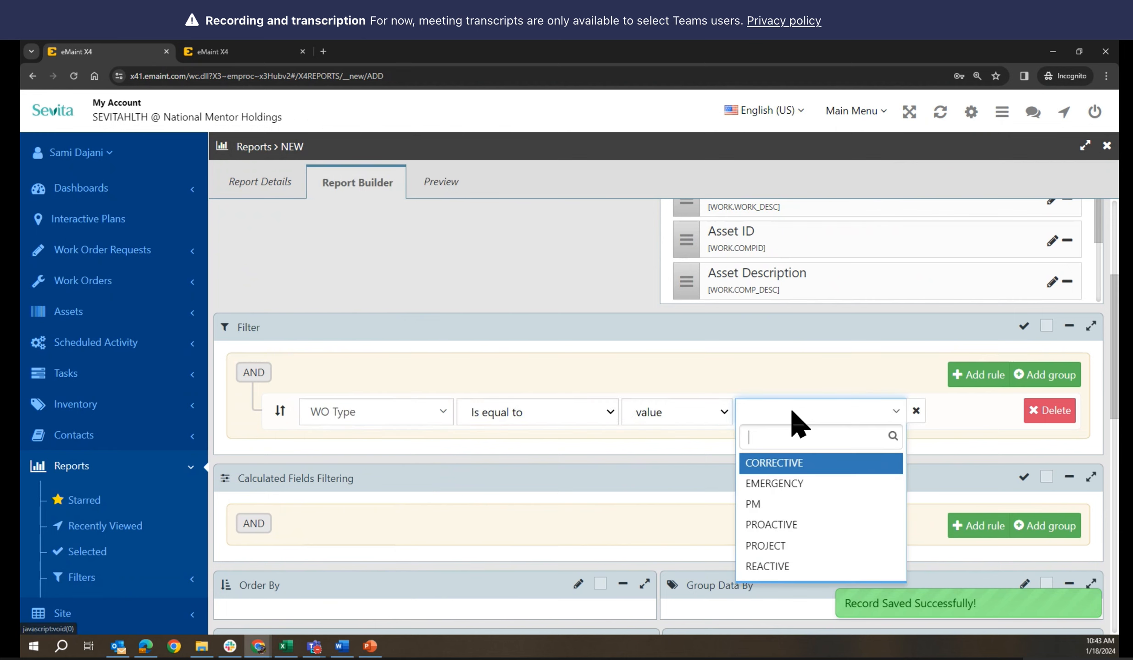
pyautogui.click(798, 482)
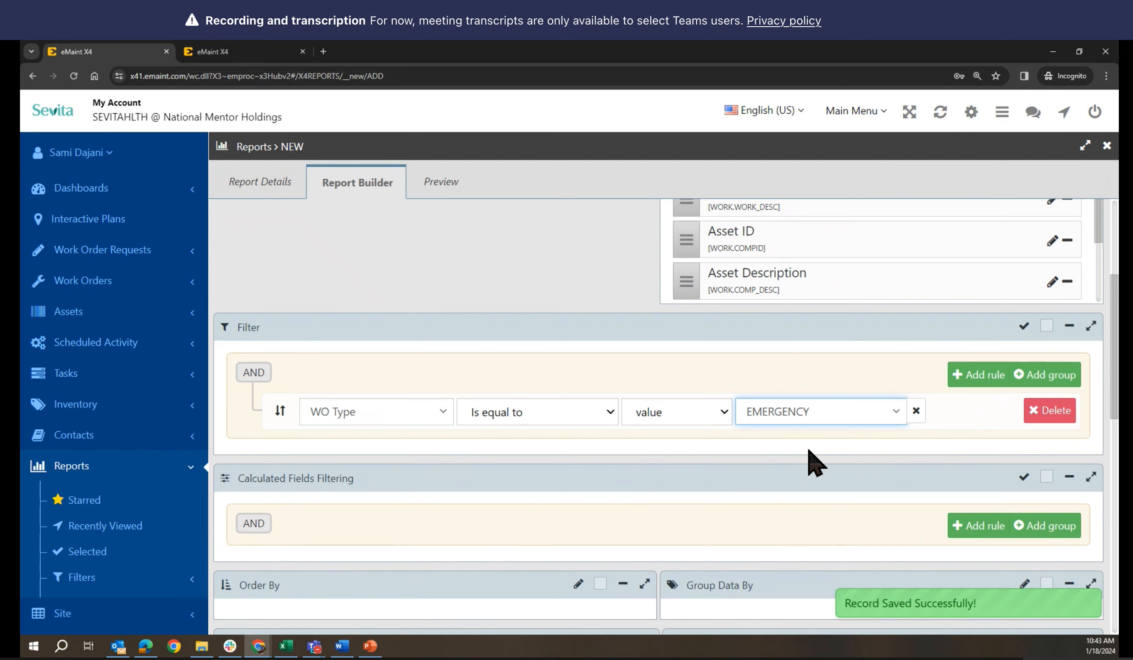
pyautogui.click(991, 379)
# Set the second filter rule to Open / History equal to O
pyautogui.click(408, 453)
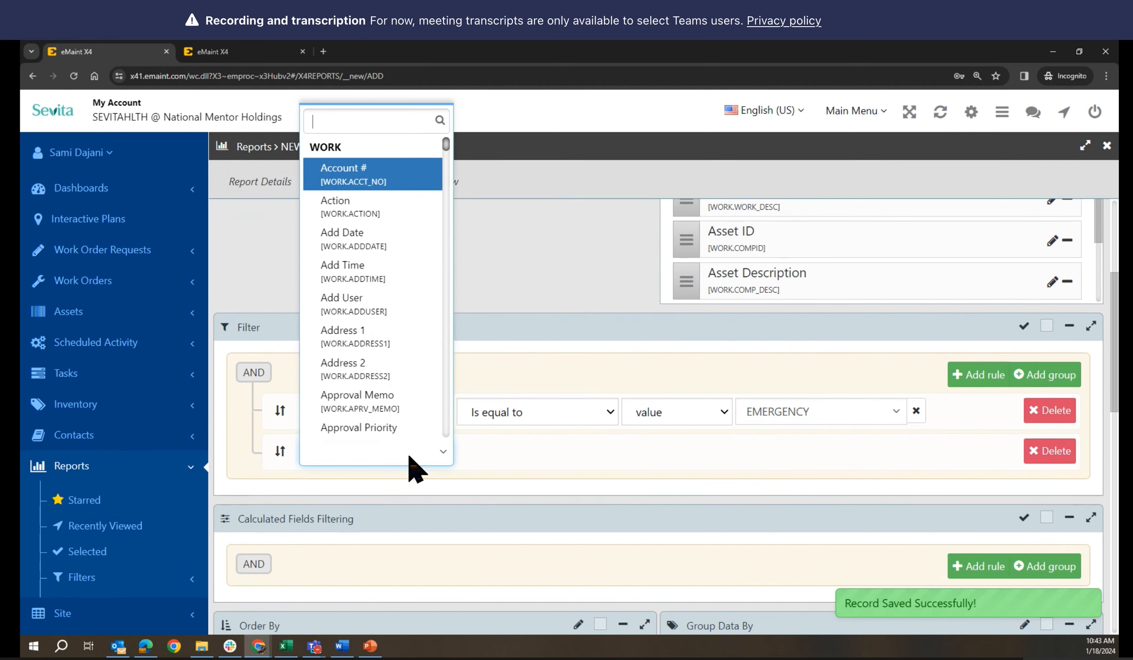
pyautogui.write('op')
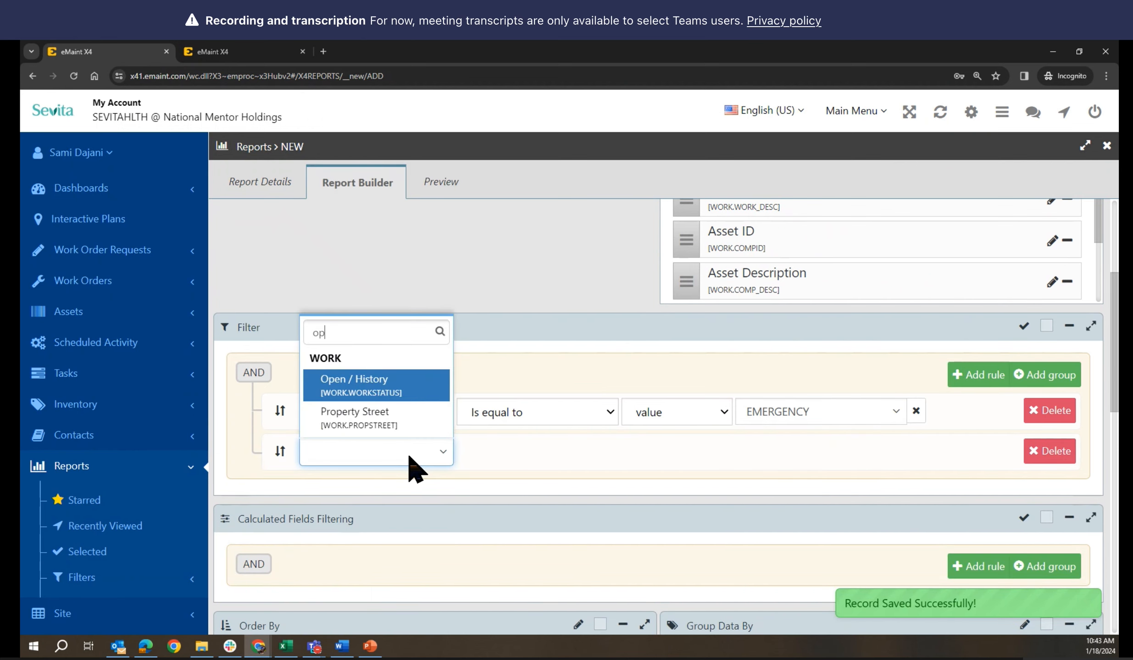
pyautogui.click(412, 382)
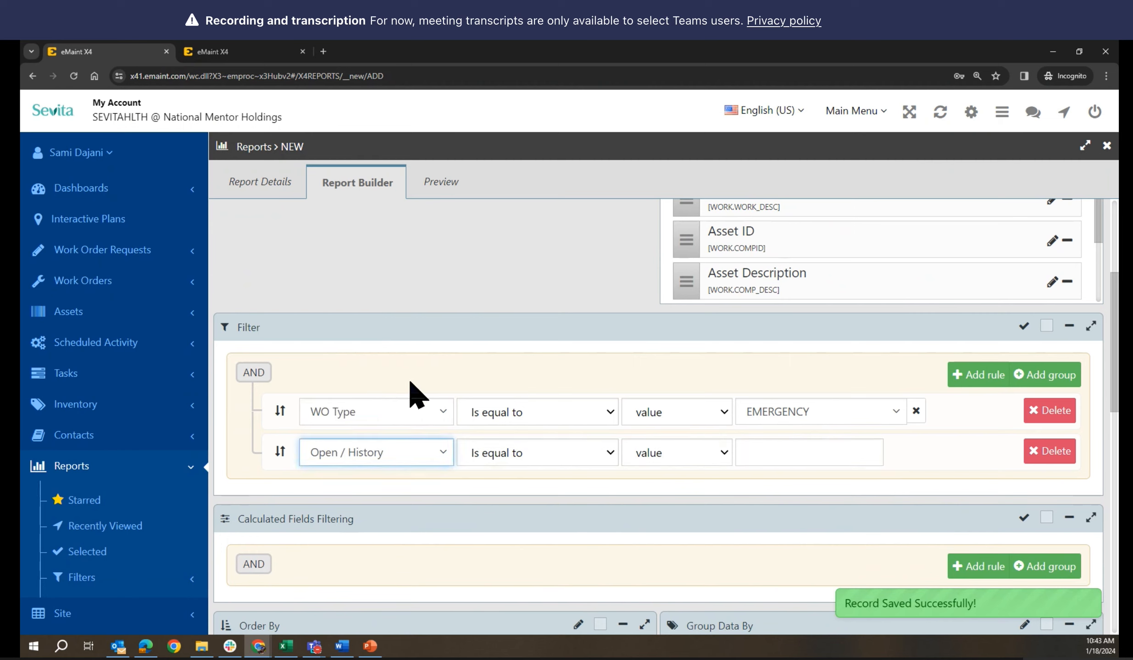
pyautogui.click(771, 455)
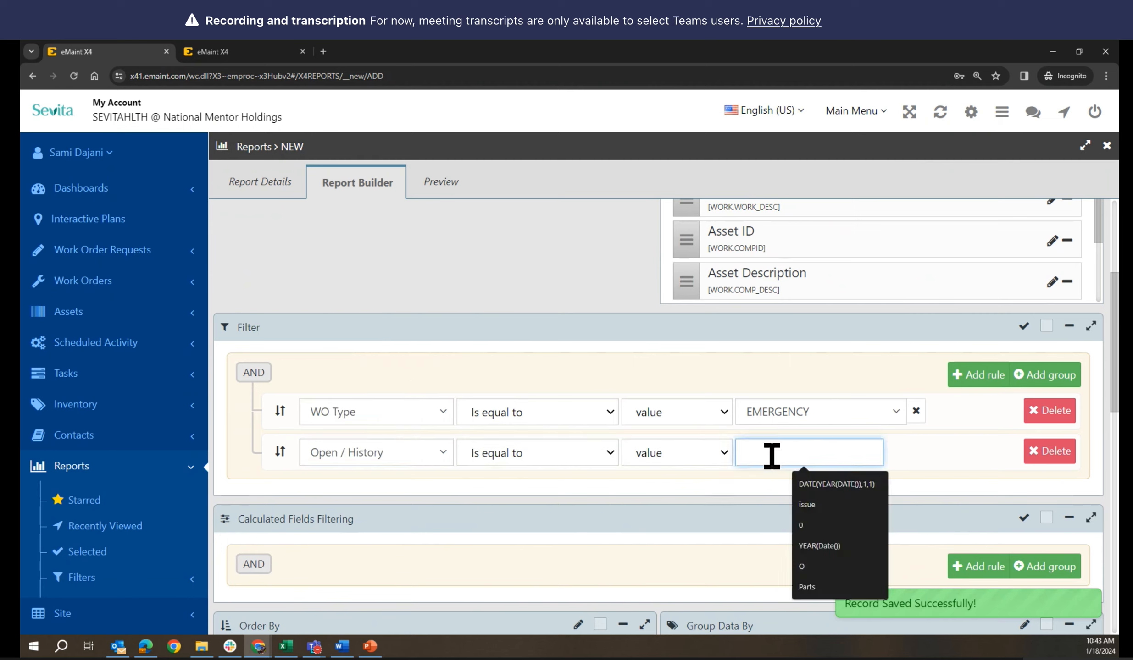
pyautogui.write('O')
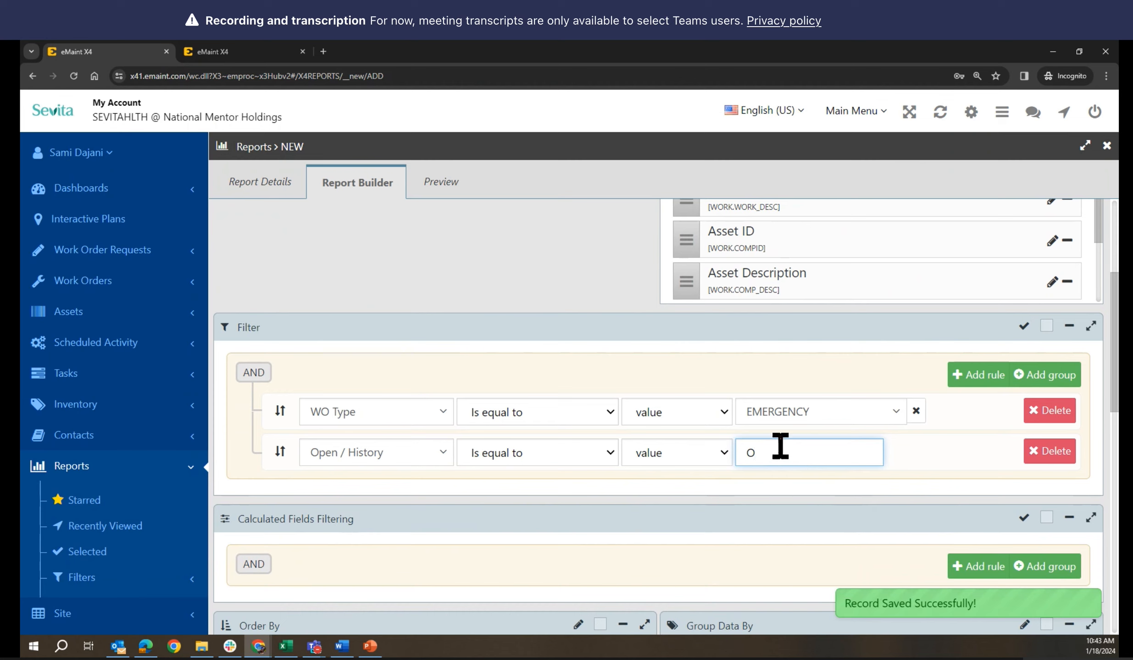
pyautogui.scroll(5, 817, 447)
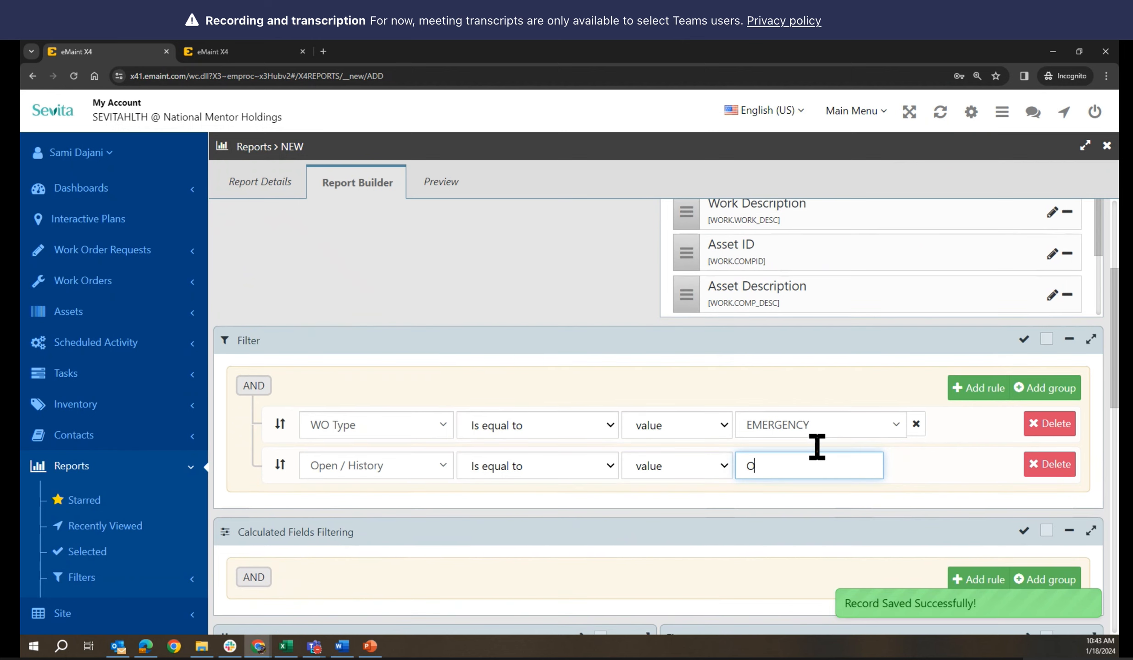
pyautogui.scroll(-2, 815, 458)
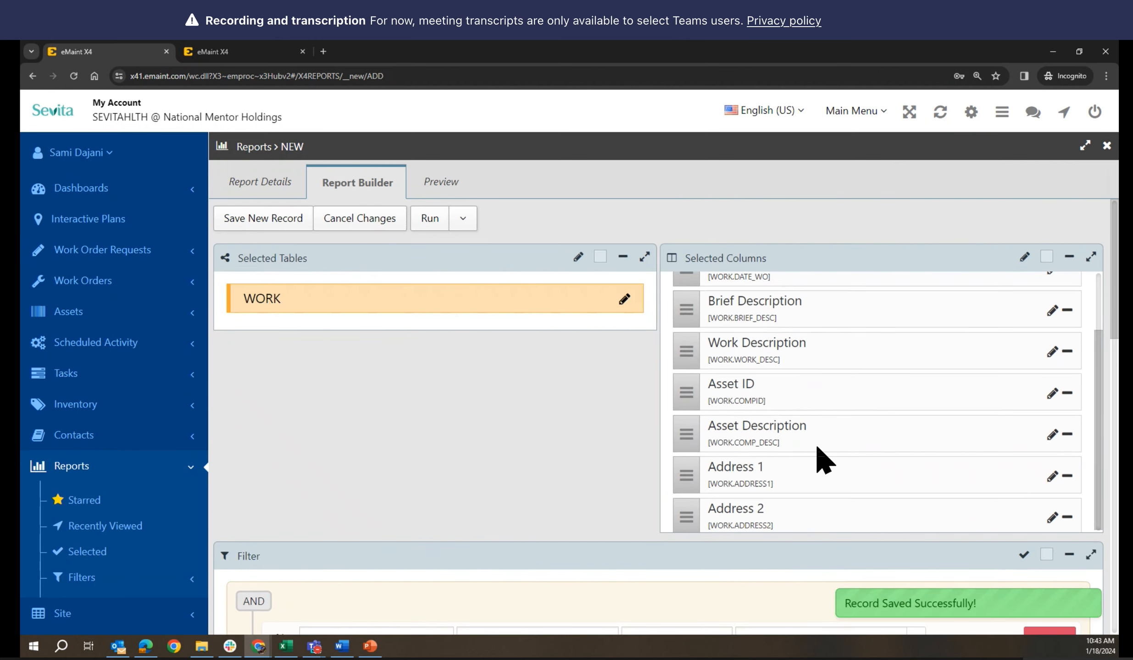
pyautogui.scroll(1, 814, 457)
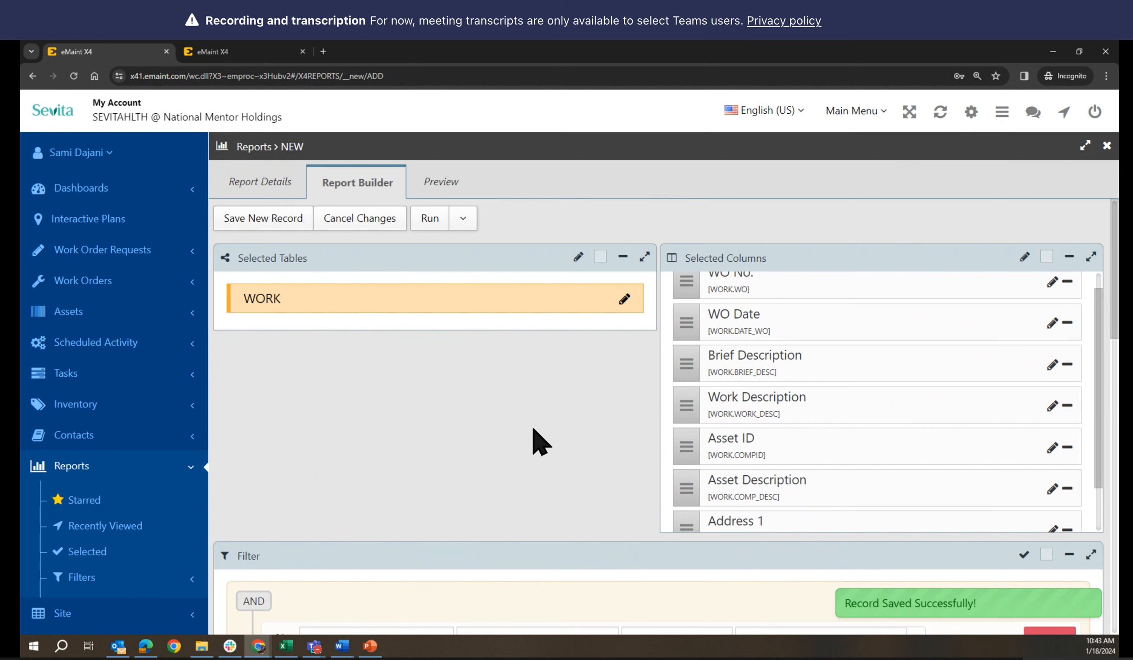
pyautogui.scroll(-5, 554, 438)
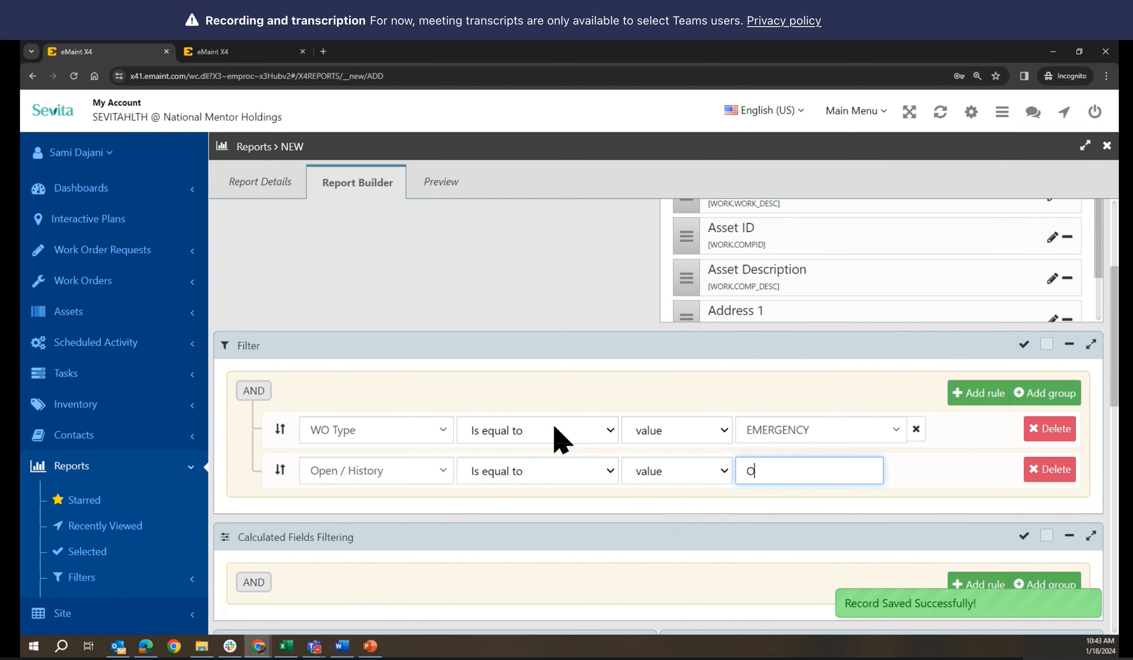
pyautogui.scroll(5, 560, 440)
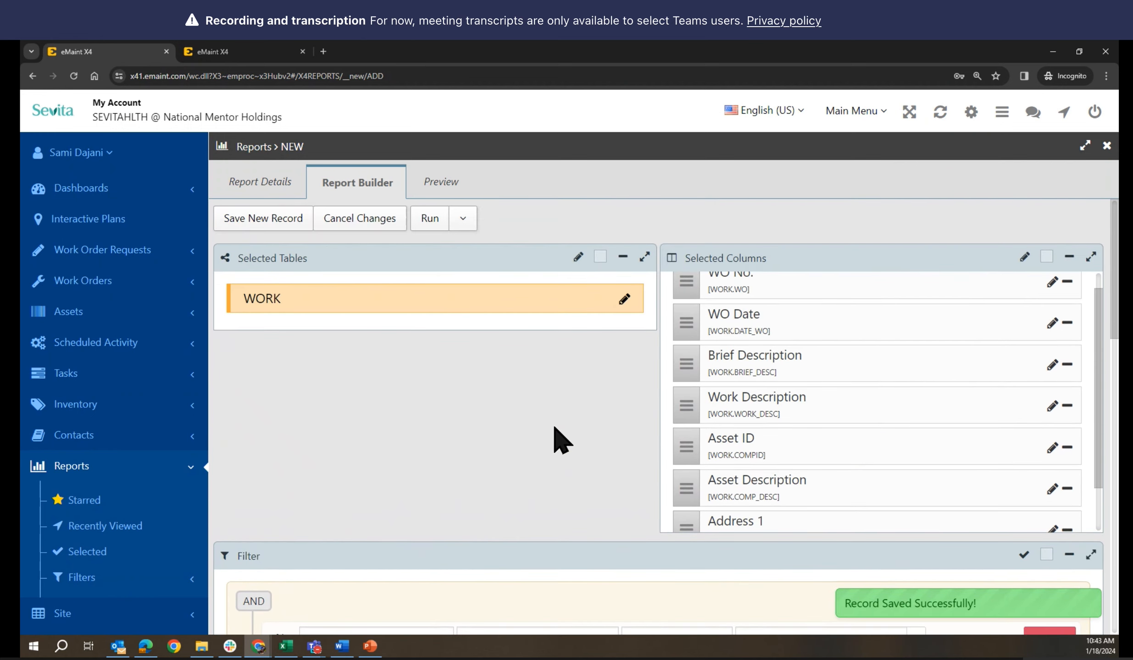
pyautogui.scroll(-5, 555, 429)
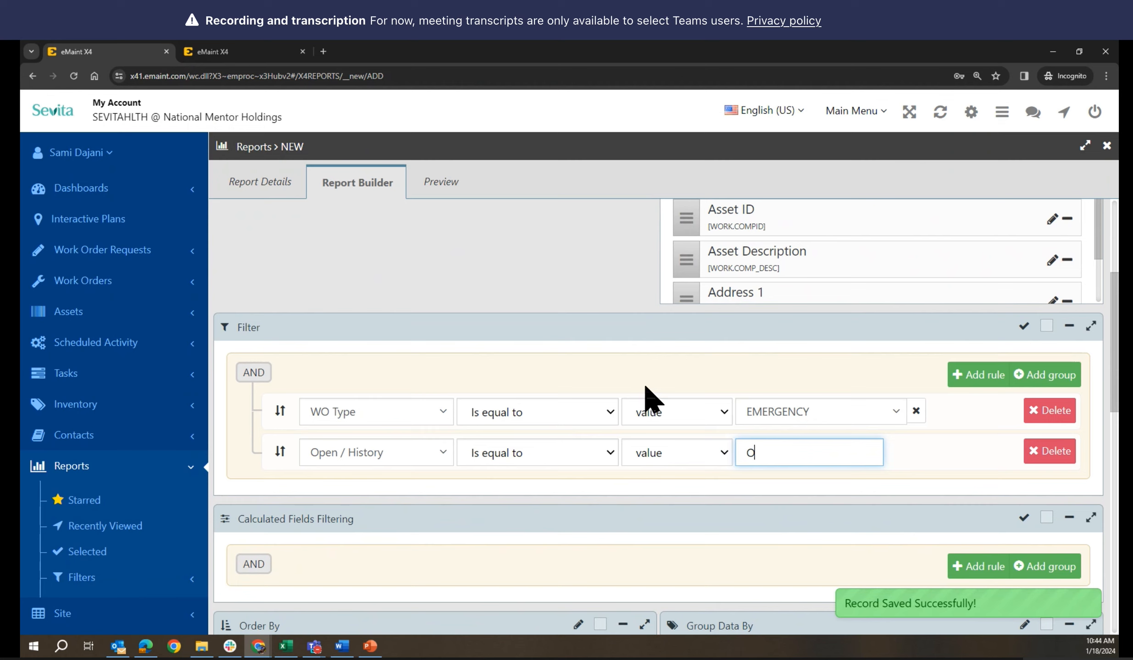
pyautogui.scroll(1, 597, 309)
pyautogui.scroll(3, 597, 309)
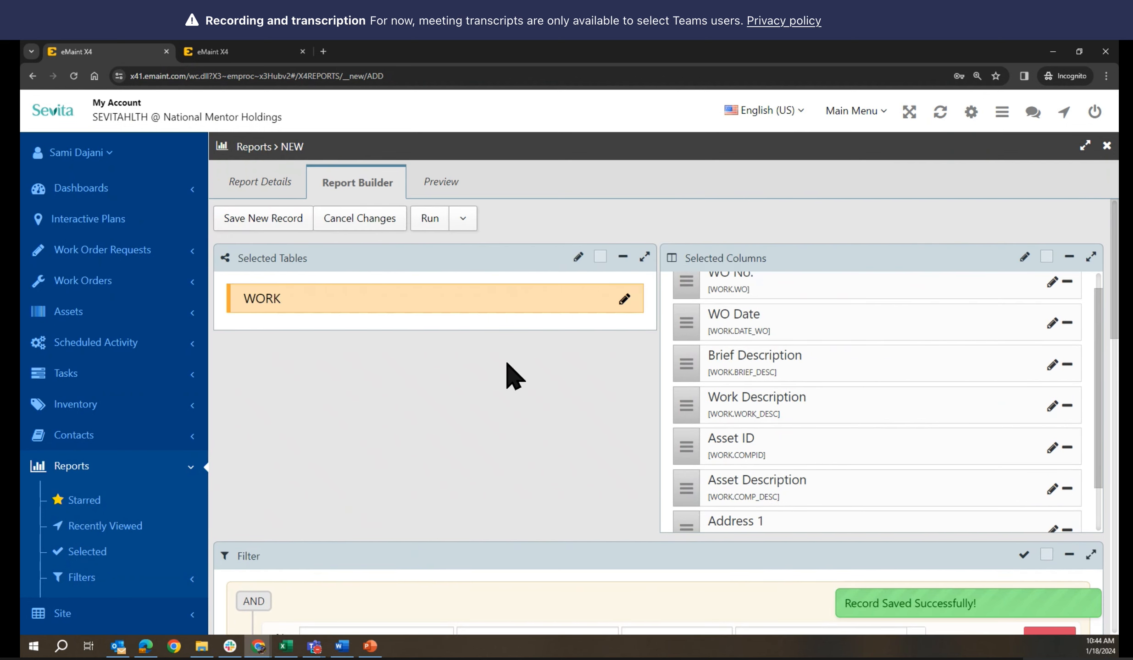
# Save the Emergency Work Orders report, then expand Dashboards in the sidebar
pyautogui.click(463, 219)
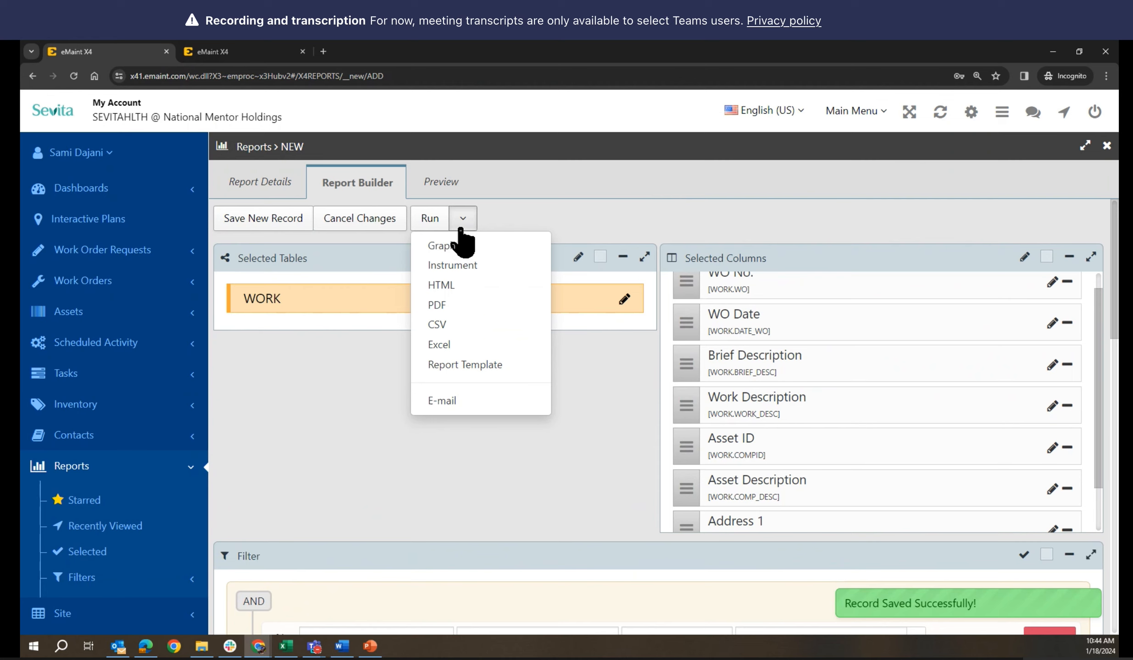
pyautogui.click(251, 220)
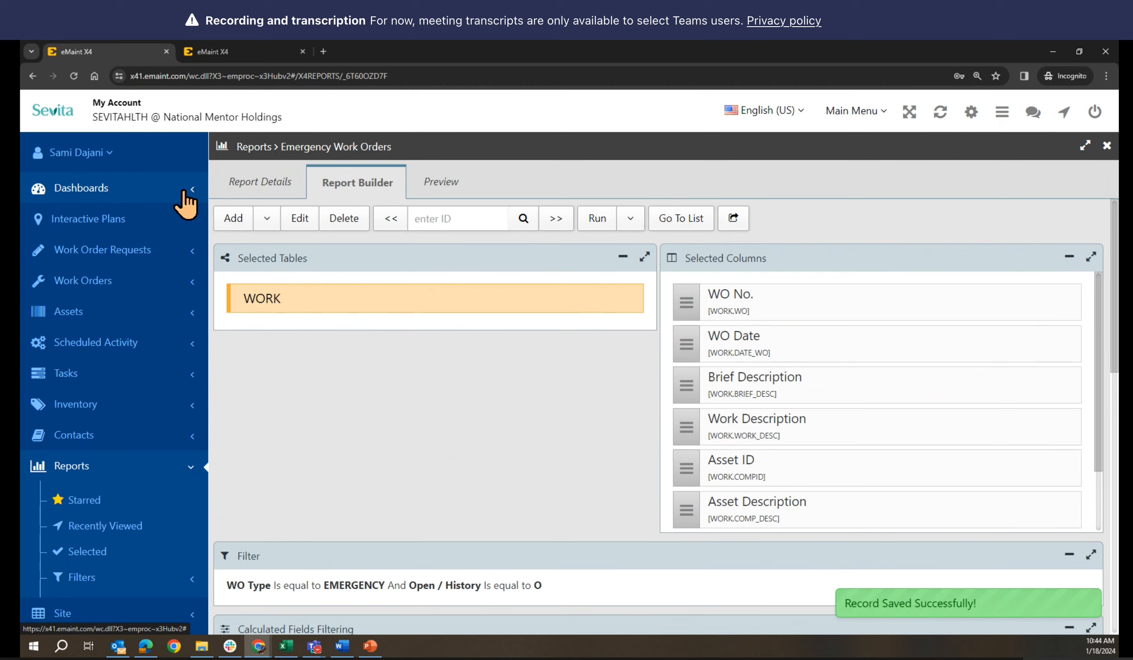
pyautogui.click(113, 193)
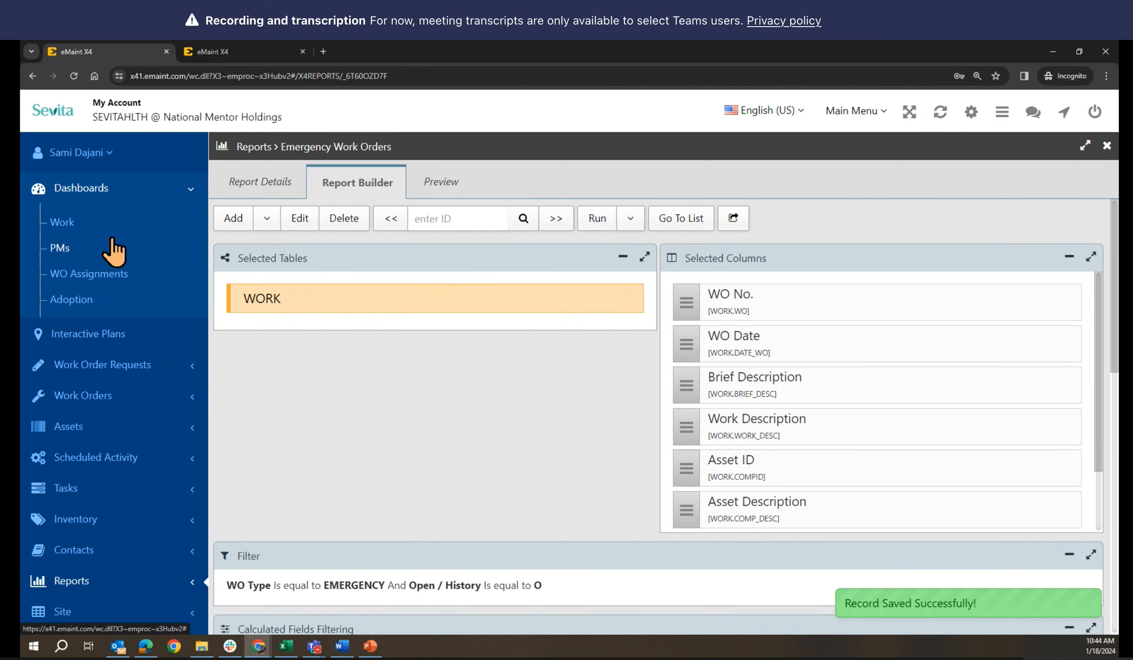
# Go to the Work dashboard, begin a System dashboard titled 'Emergency WO', then cancel it
pyautogui.click(63, 225)
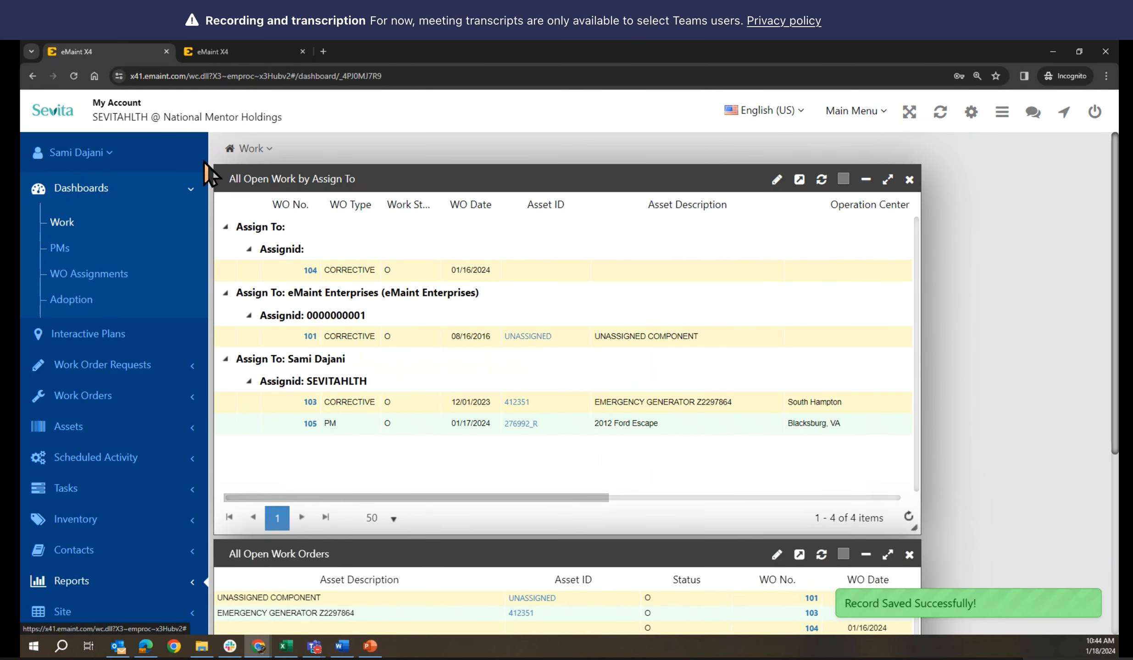
pyautogui.click(253, 149)
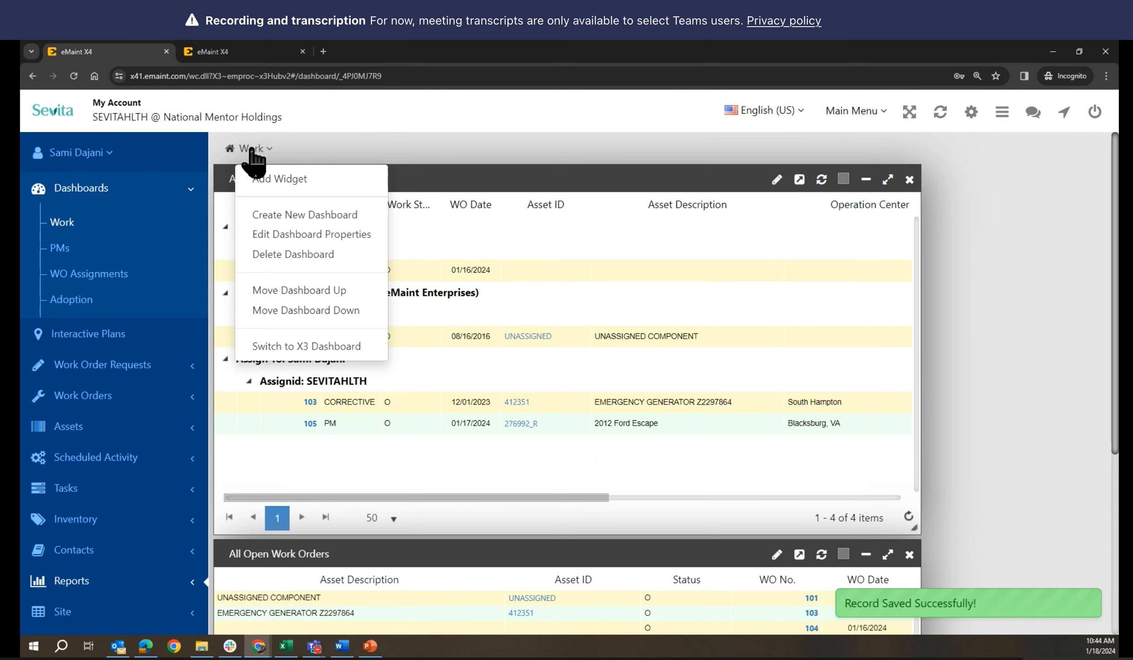
pyautogui.click(273, 218)
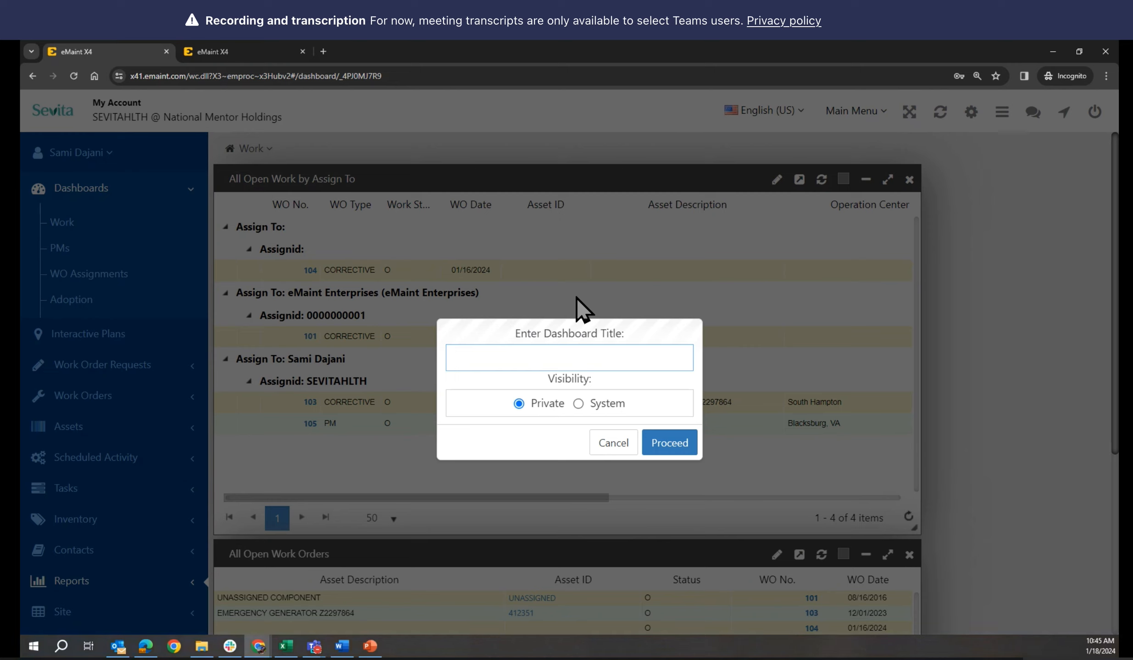
pyautogui.click(579, 404)
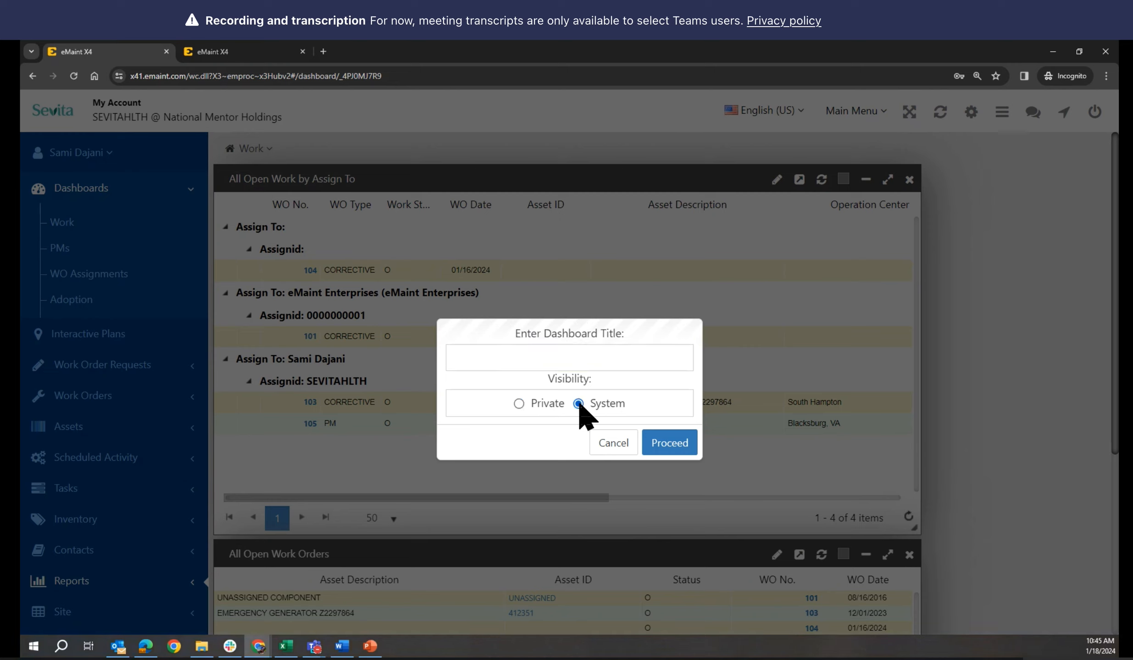
pyautogui.click(514, 357)
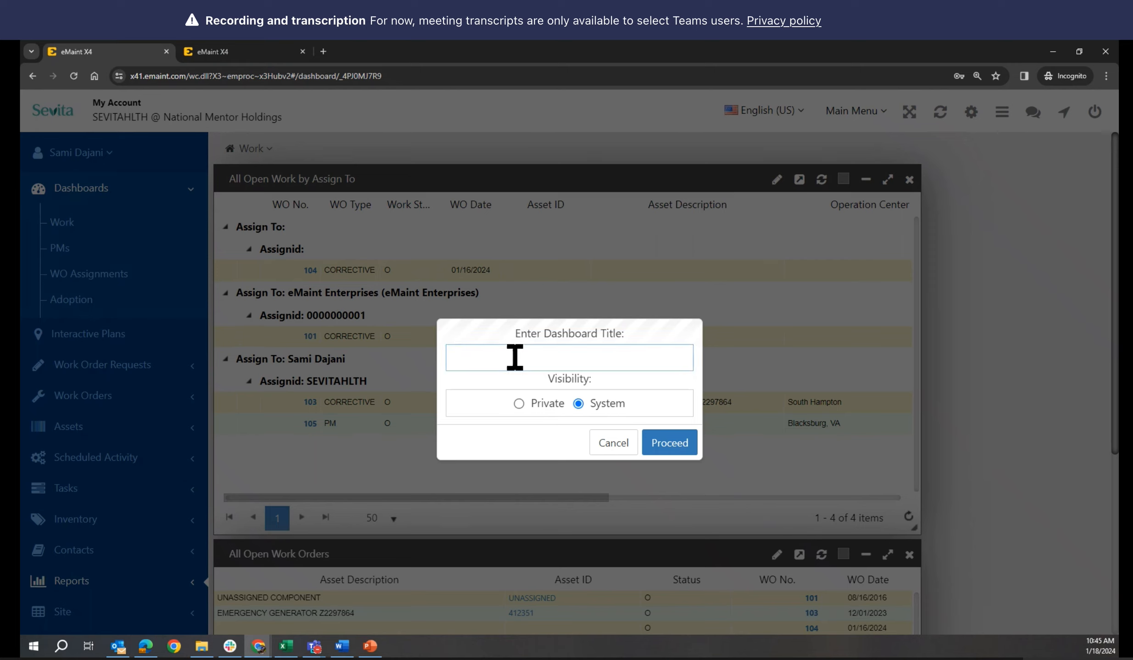
pyautogui.write('Emergency WO')
pyautogui.click(612, 444)
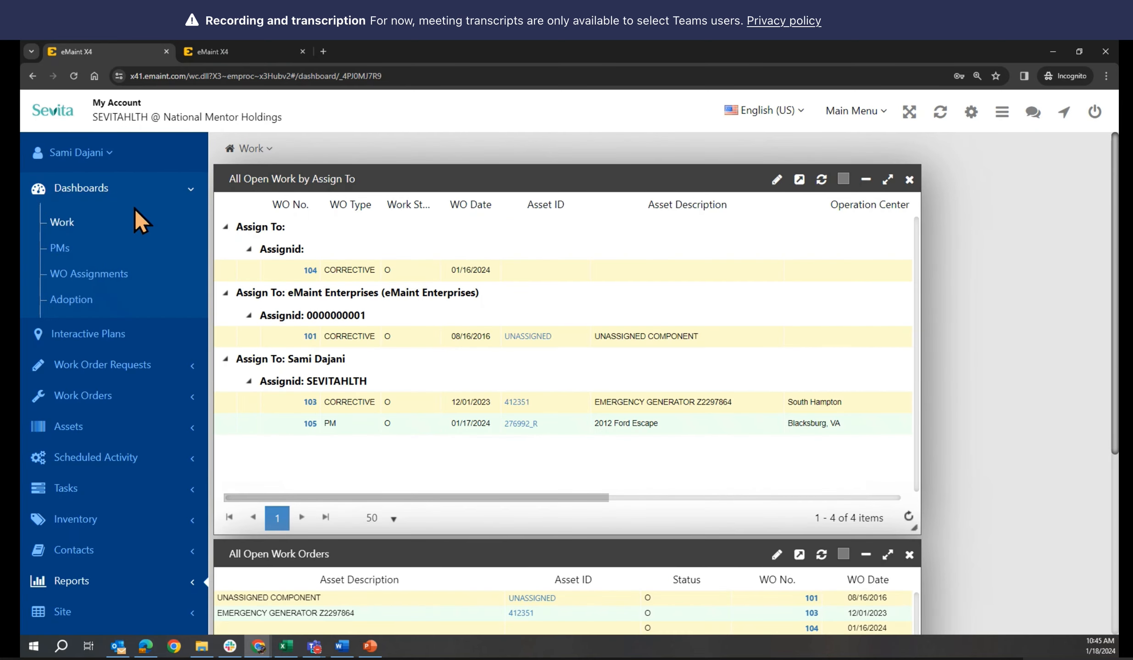
# Switch from the Work dashboard to the PMs dashboard and show its options menu
pyautogui.click(46, 193)
pyautogui.click(45, 194)
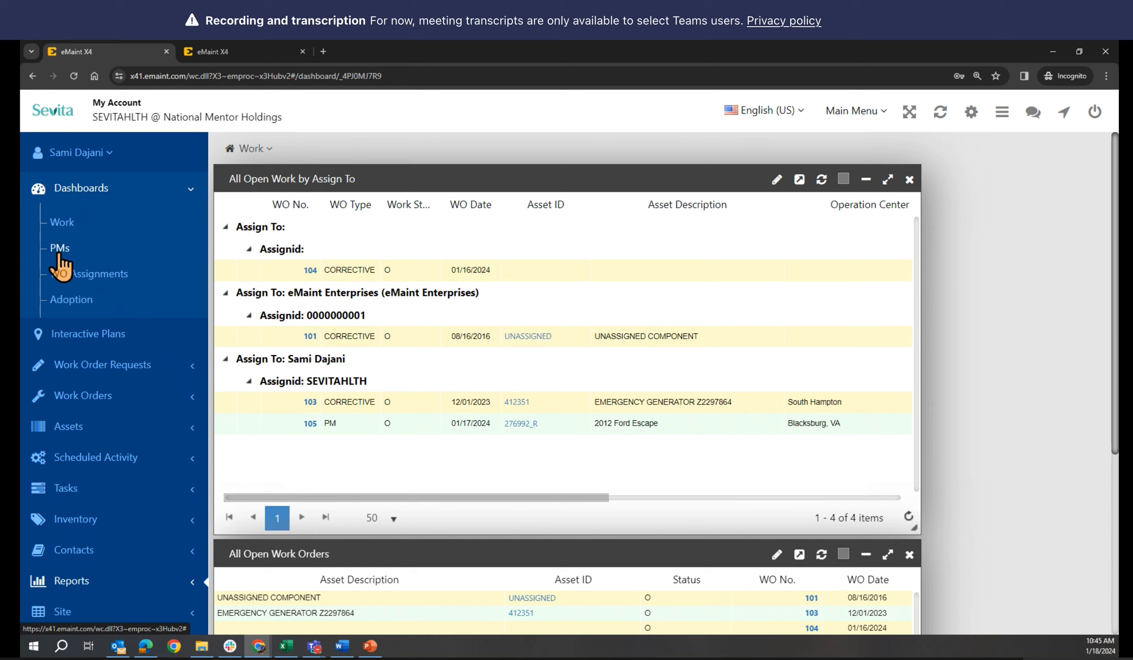
pyautogui.click(266, 154)
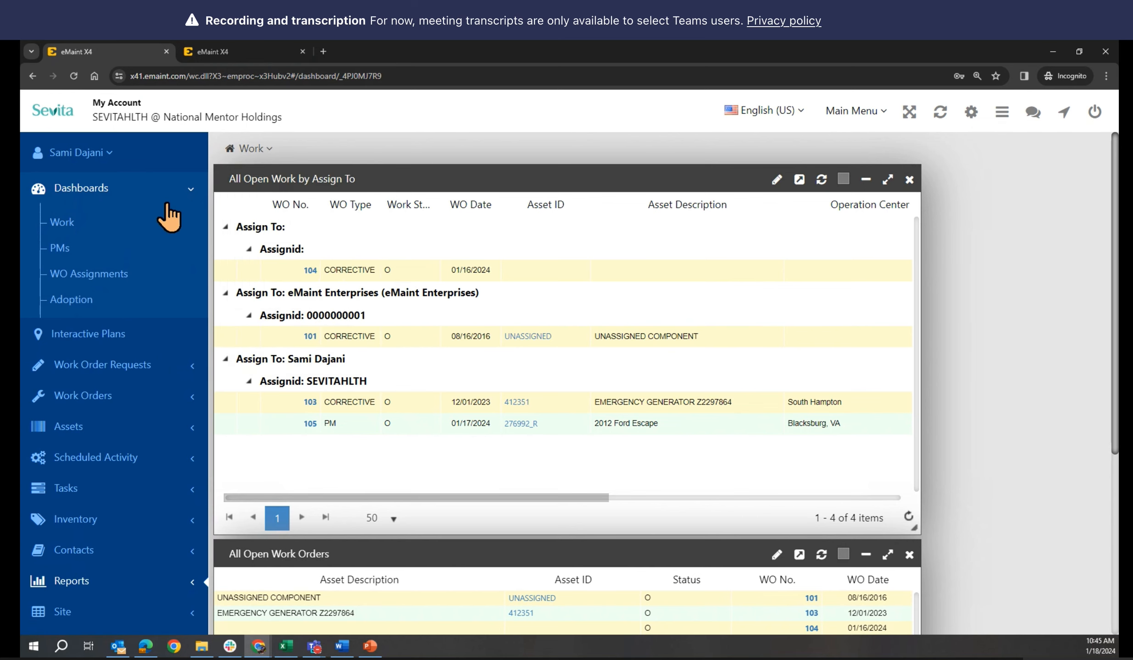
pyautogui.click(60, 254)
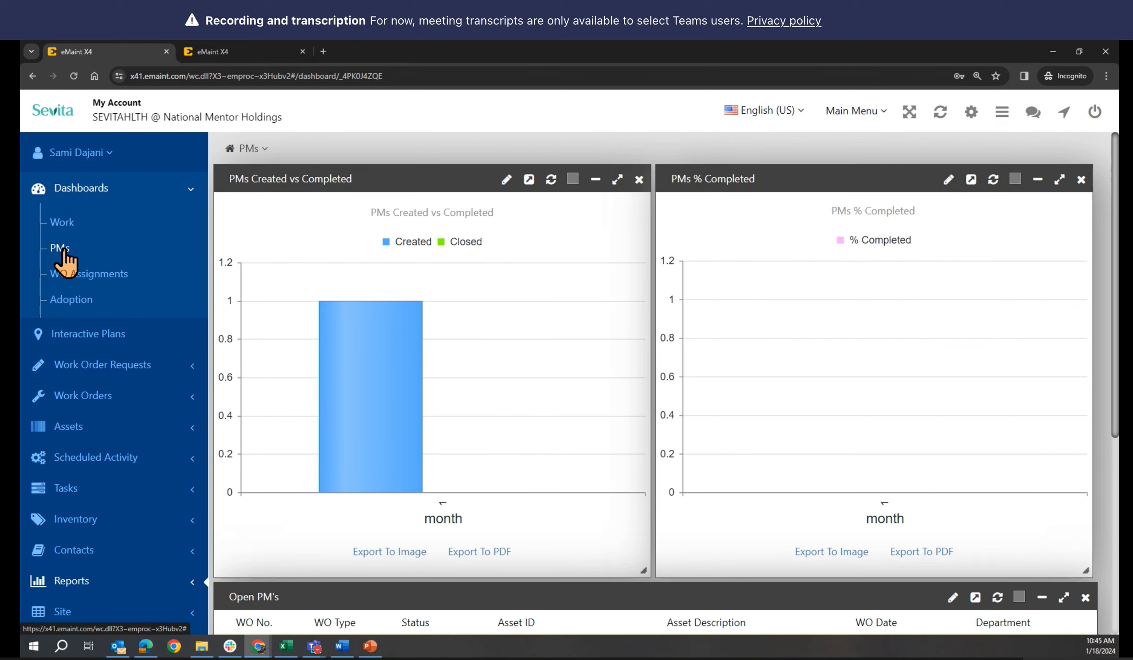
pyautogui.click(250, 148)
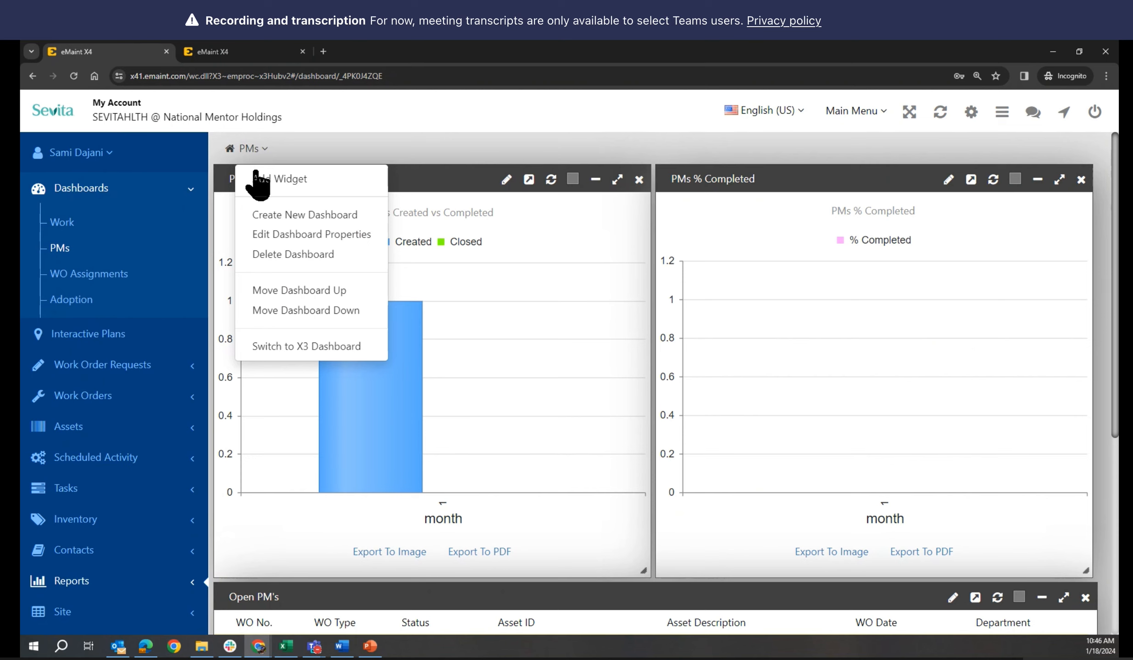
# Create a new dashboard with System visibility titled 'Emergency WO'
pyautogui.click(262, 216)
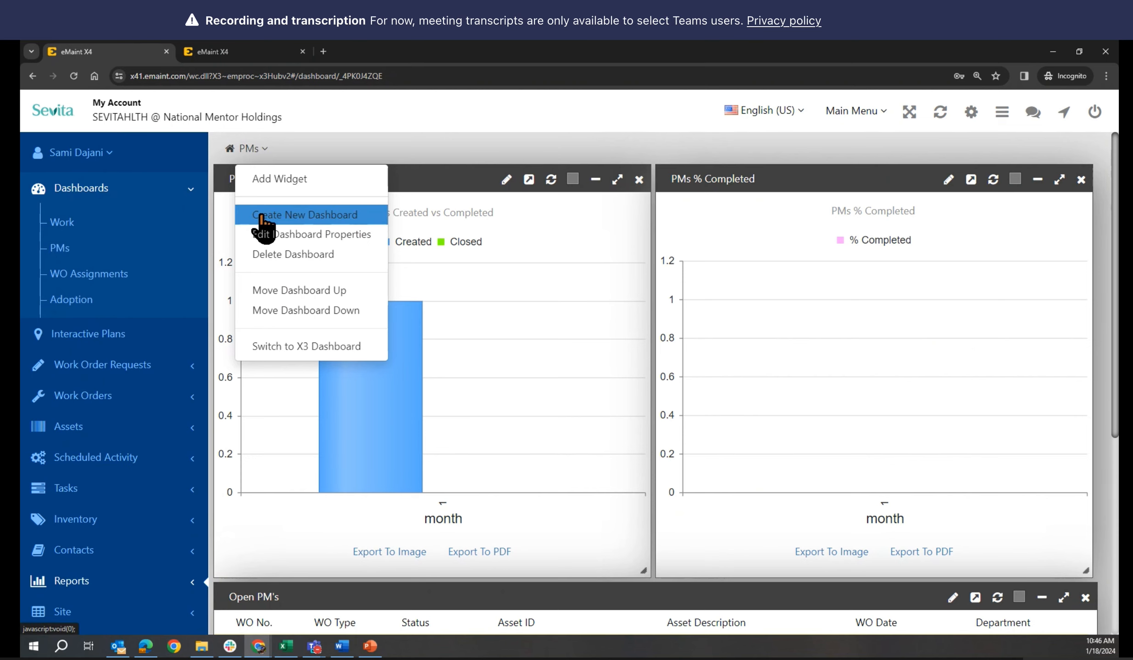
pyautogui.click(261, 215)
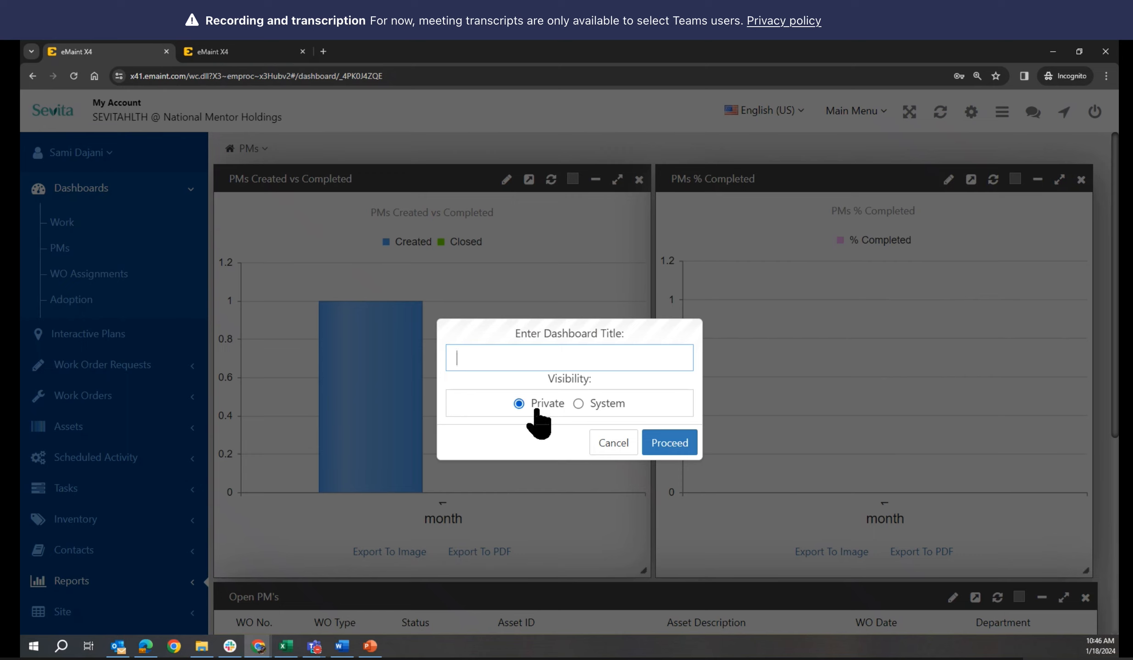
pyautogui.click(578, 404)
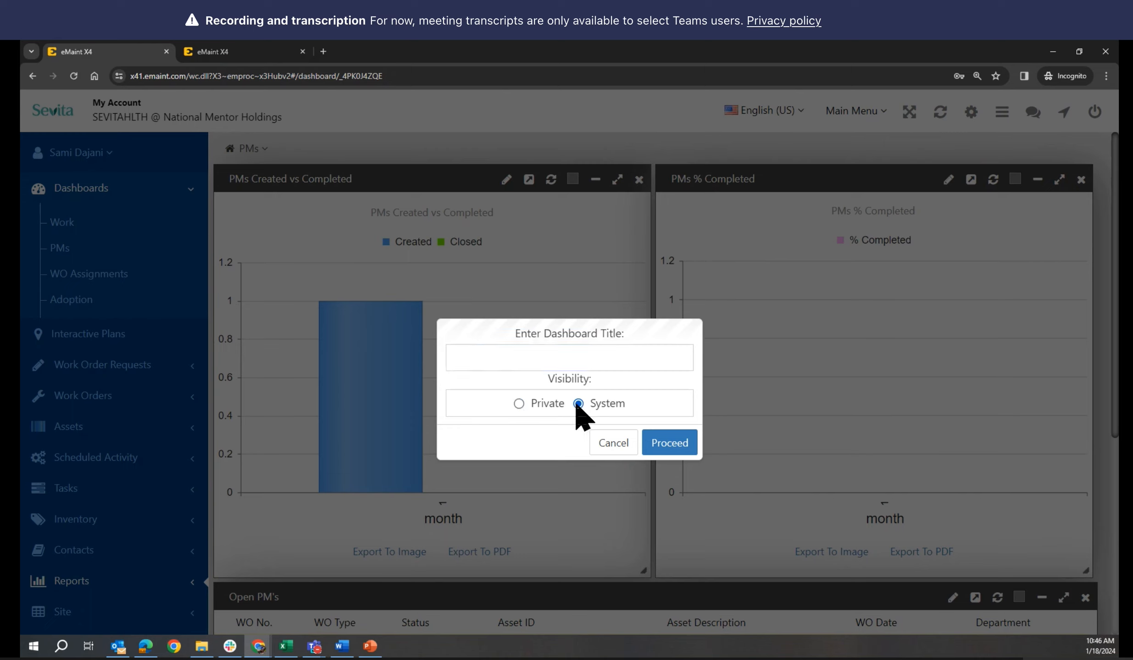
pyautogui.click(517, 359)
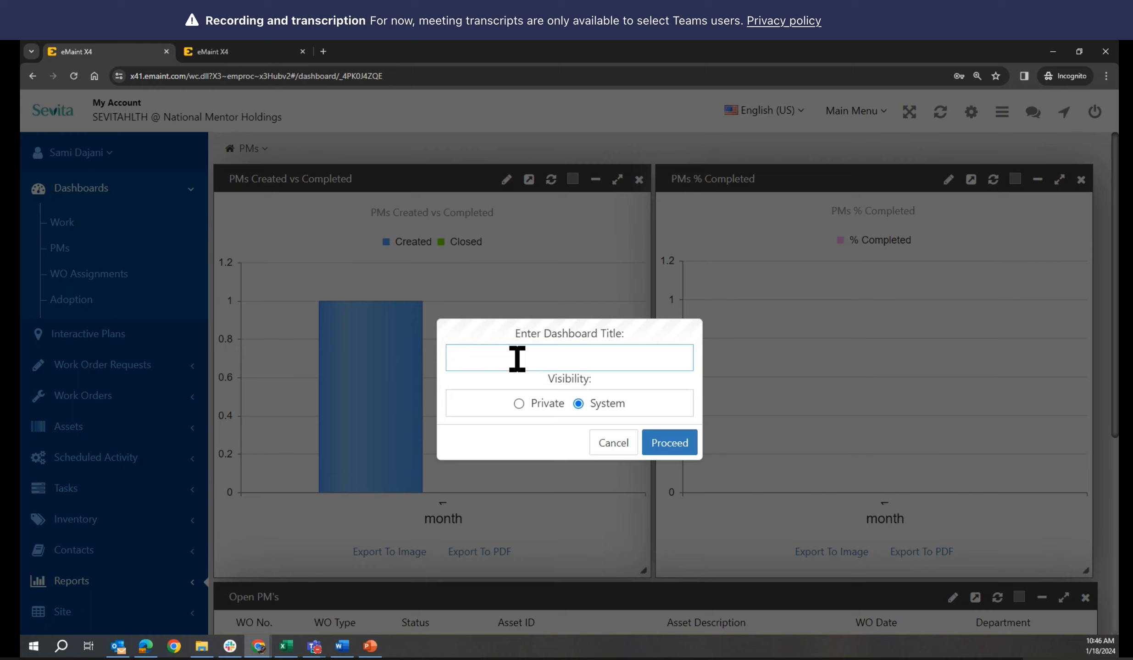
pyautogui.write('Emergency WO')
pyautogui.click(679, 445)
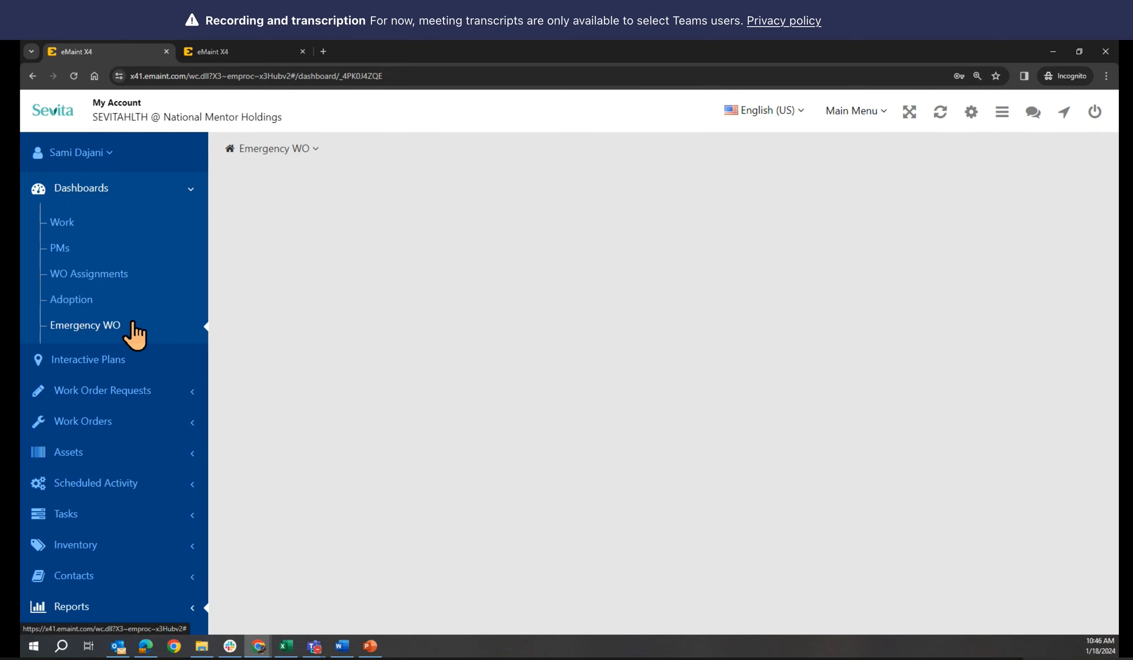
pyautogui.moveTo(306, 153)
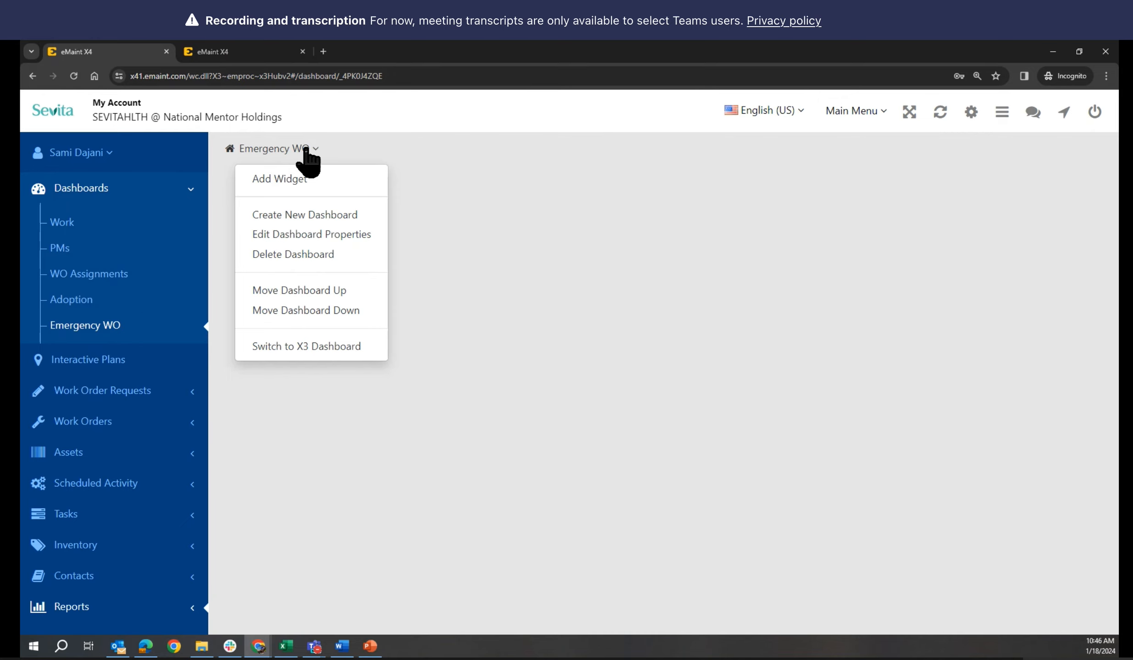
# Start adding a widget, filter the categories to My reports, and pick Emergency Work Orders
pyautogui.click(291, 186)
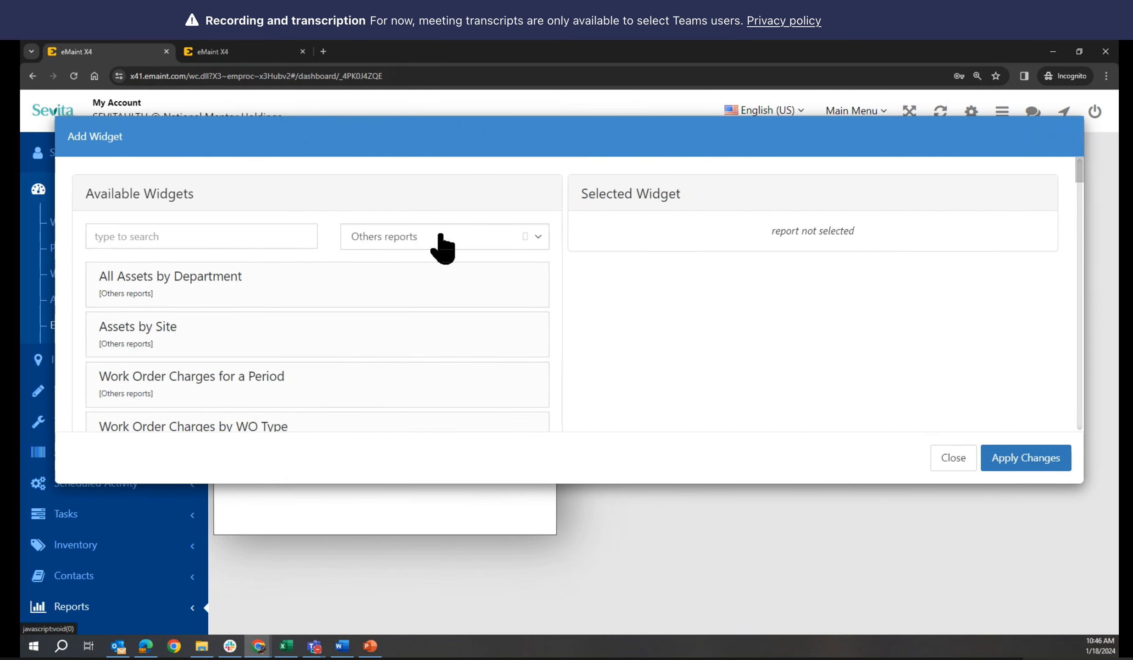
pyautogui.scroll(-4, 396, 369)
pyautogui.scroll(5, 401, 367)
pyautogui.click(431, 243)
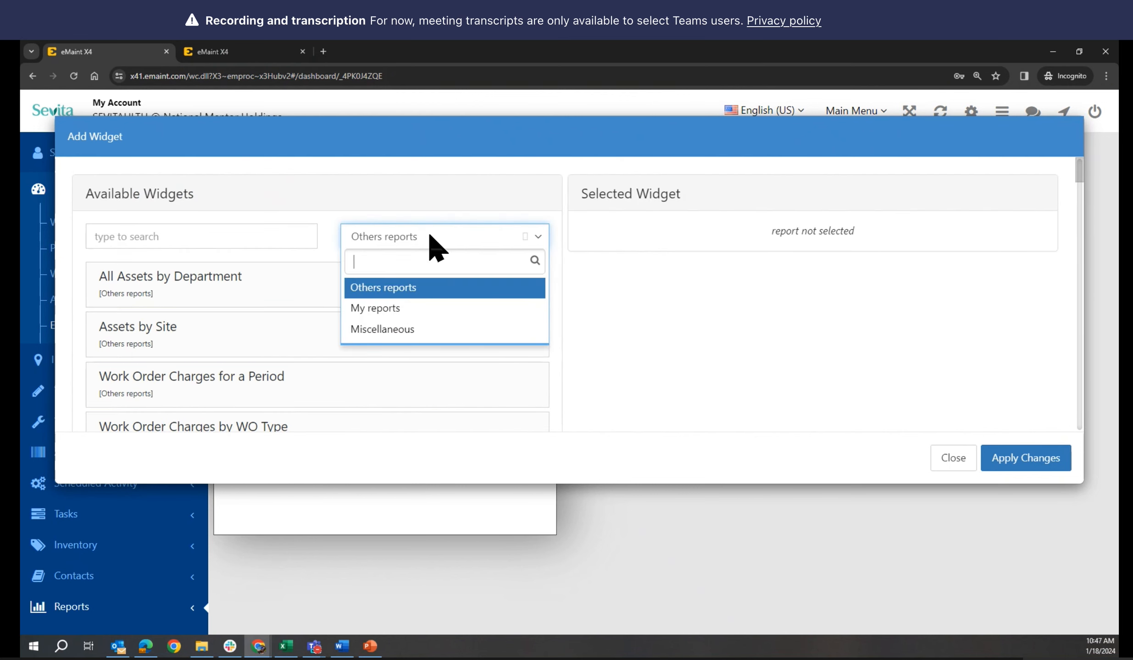
pyautogui.click(384, 316)
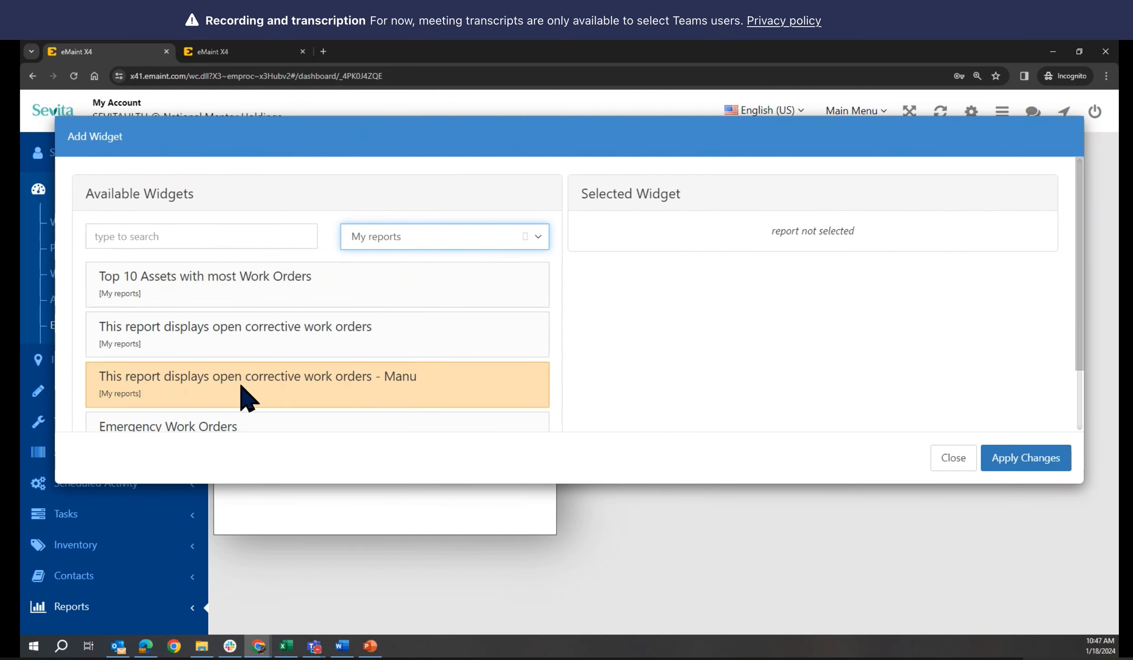
pyautogui.scroll(-1, 248, 399)
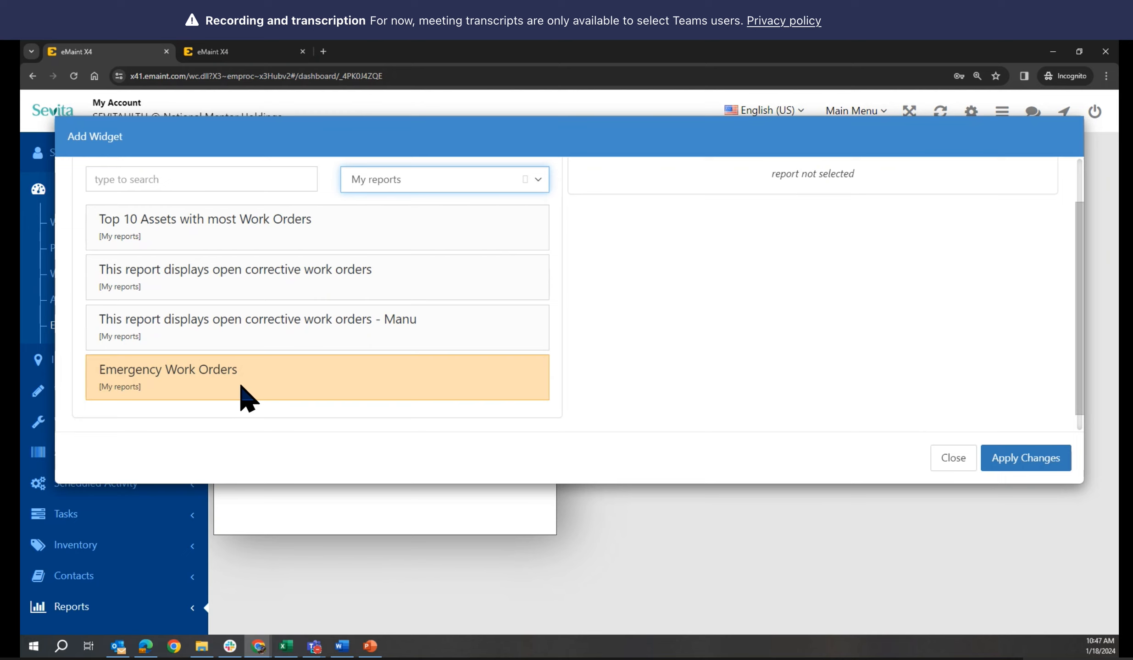
pyautogui.click(167, 390)
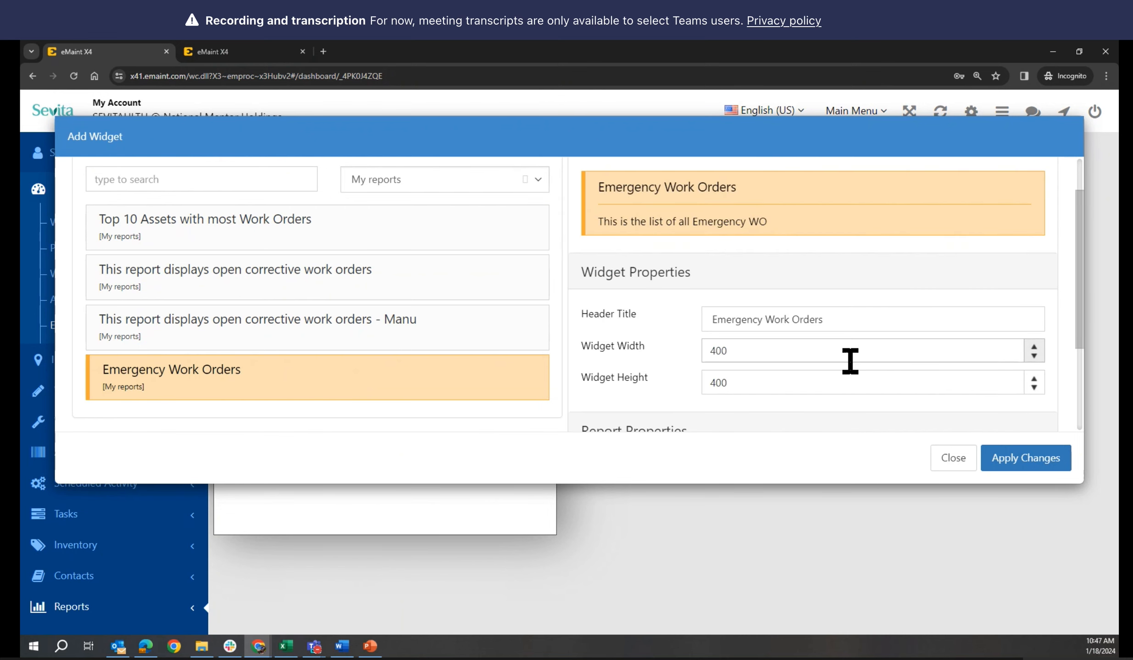
# Set the widget's output type to HTML and refresh period to 60 seconds, then apply
pyautogui.scroll(-3, 821, 344)
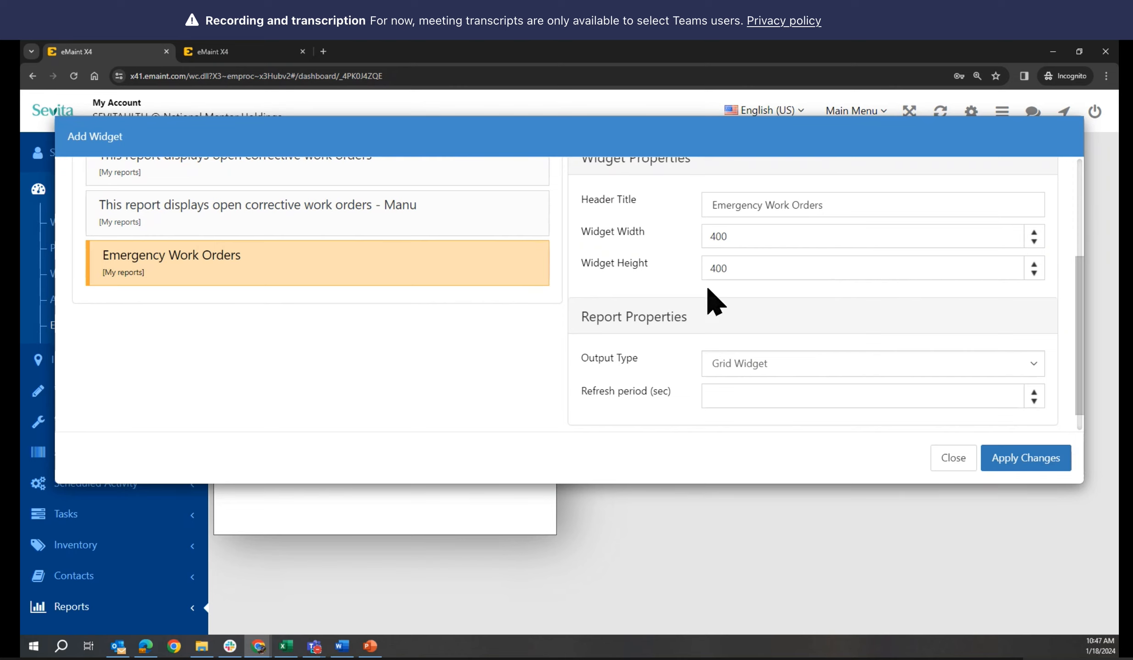
pyautogui.scroll(-1, 699, 325)
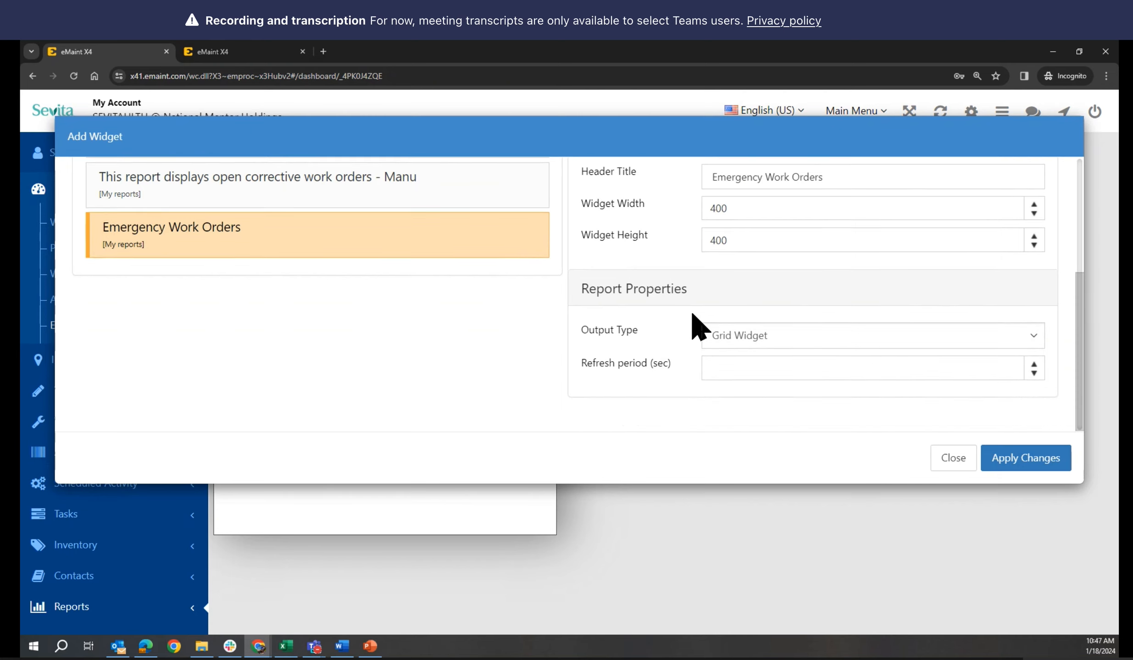
pyautogui.click(783, 341)
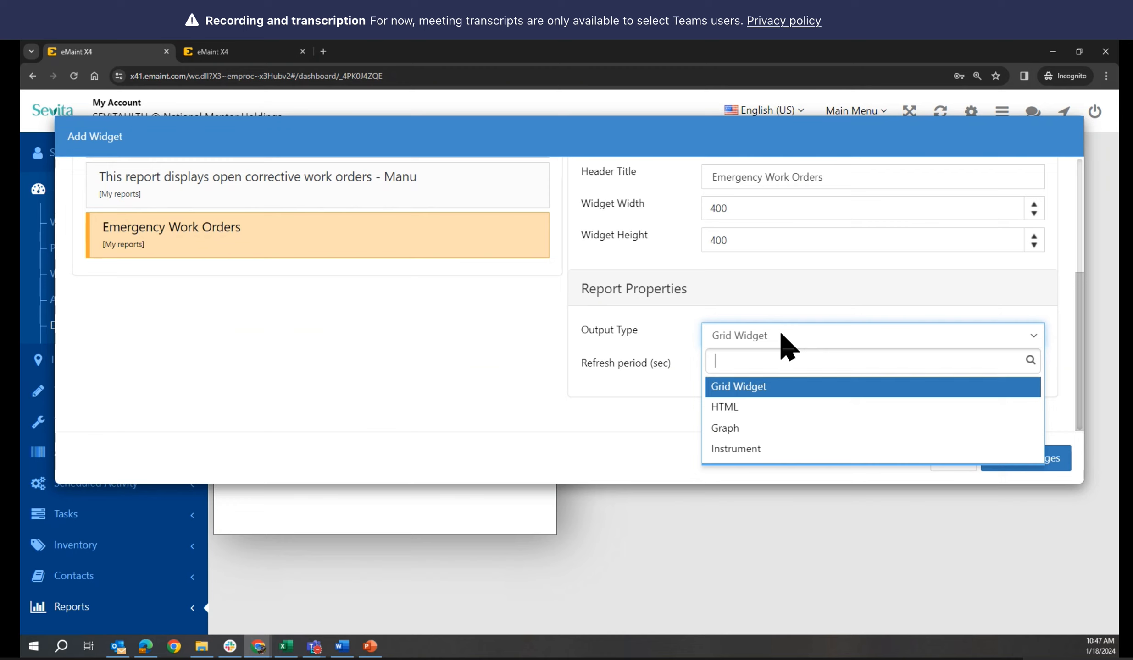
pyautogui.click(728, 408)
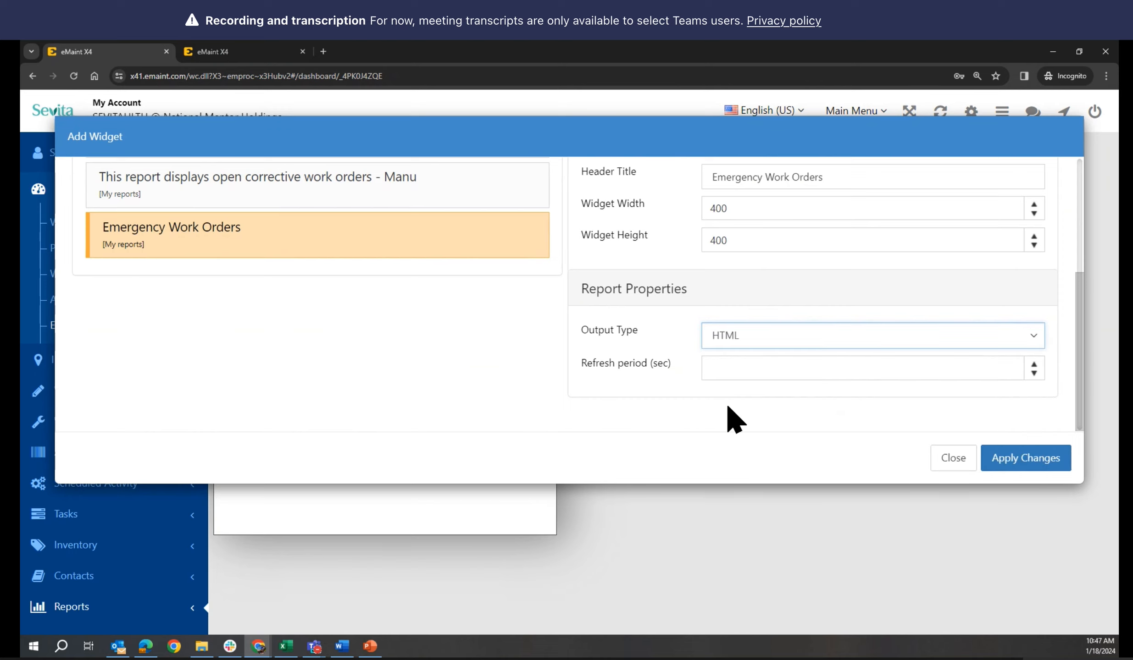
pyautogui.click(759, 368)
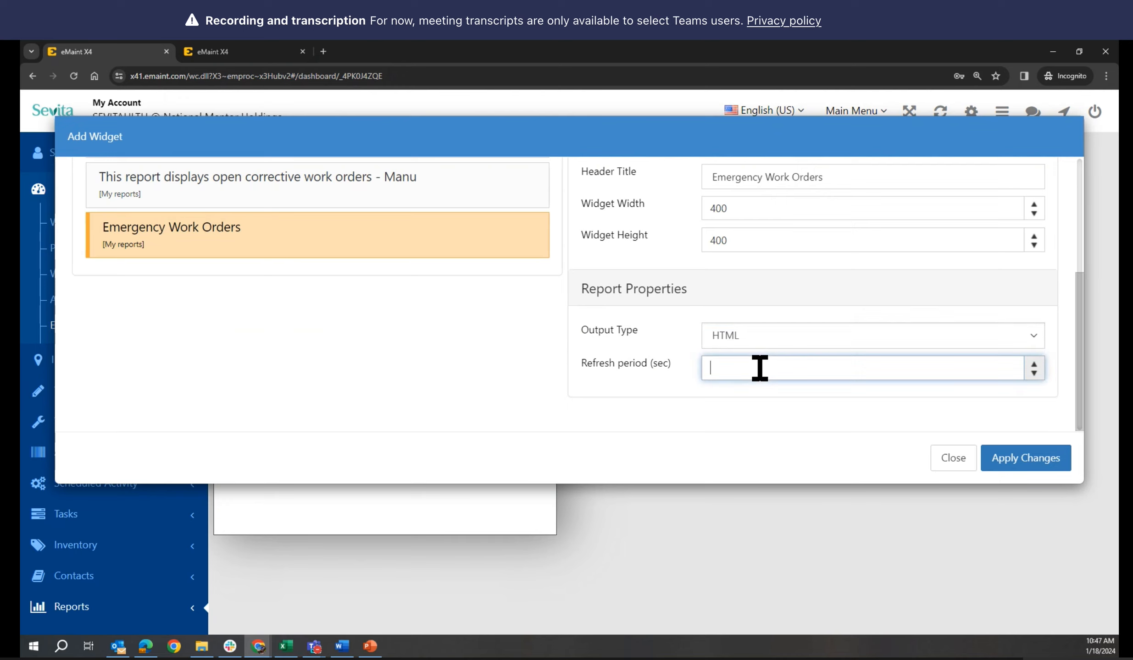
pyautogui.write('60')
pyautogui.click(1023, 460)
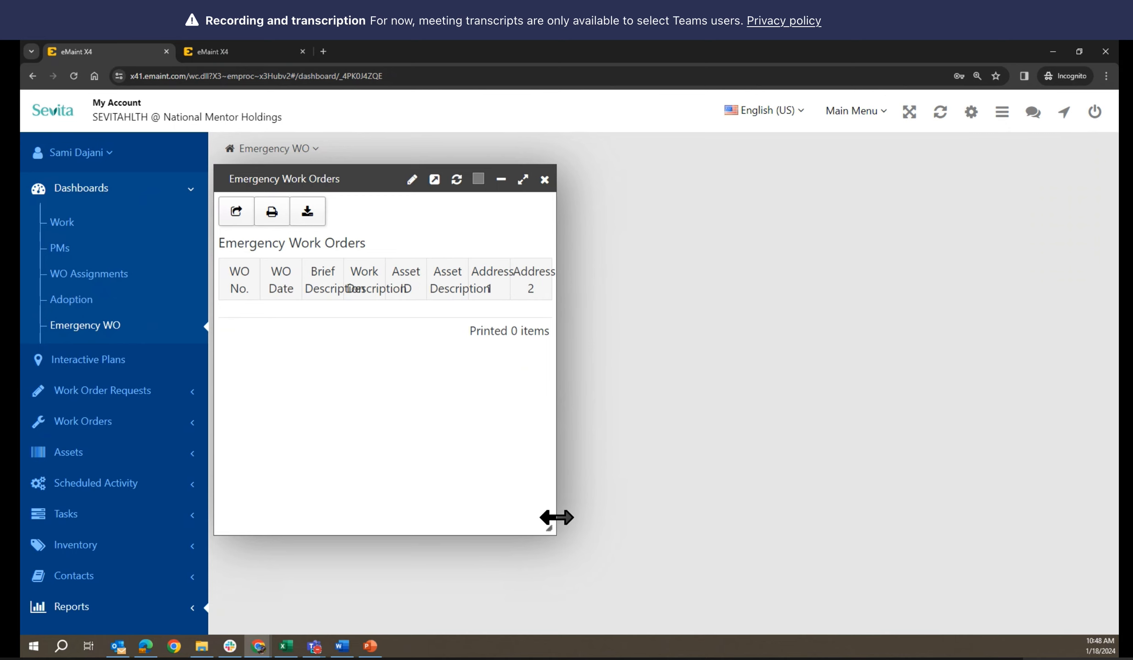
# Stretch the Emergency Work Orders widget to the dashboard's right edge and collapse the Dashboards list
pyautogui.moveTo(556, 519); pyautogui.dragTo(1103, 496)
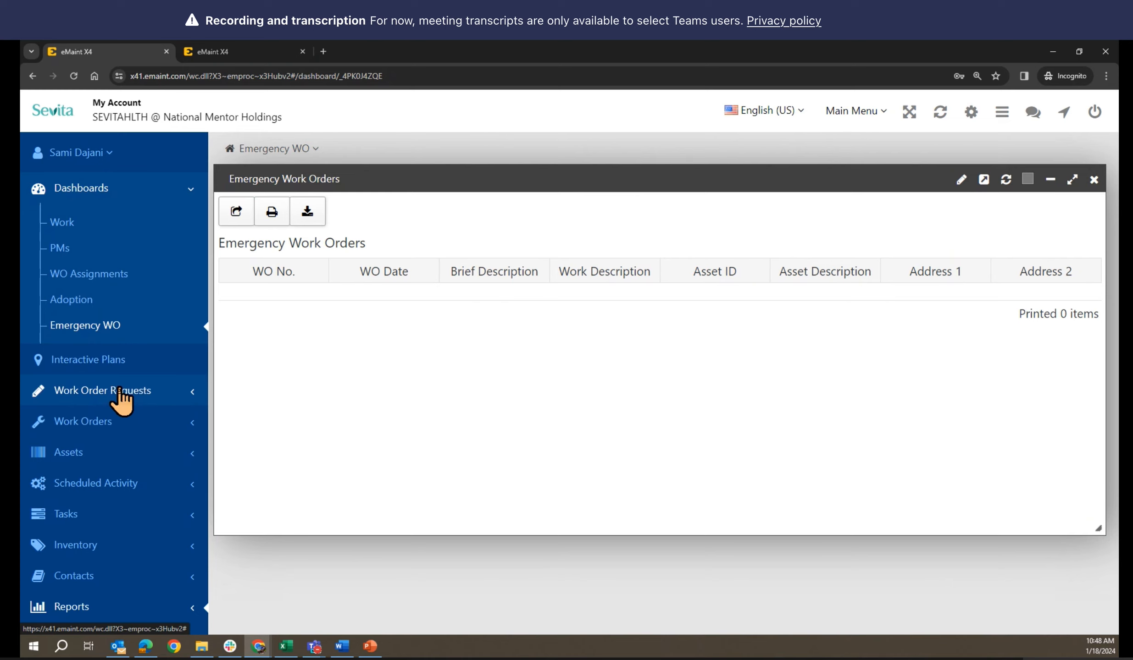
pyautogui.click(39, 193)
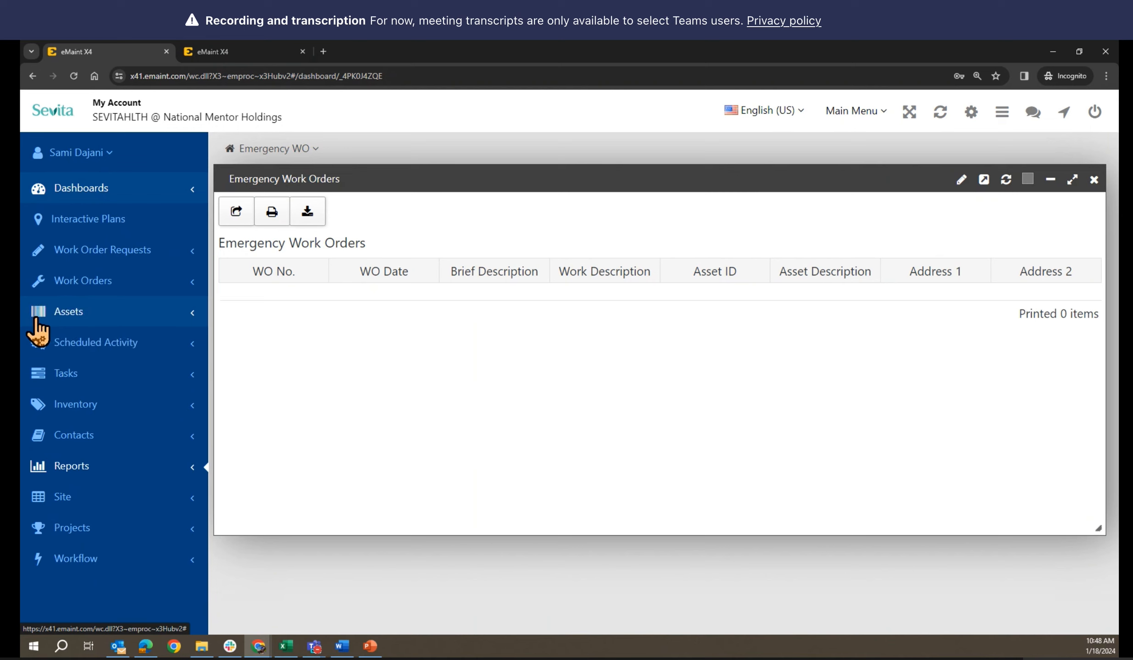
pyautogui.click(40, 293)
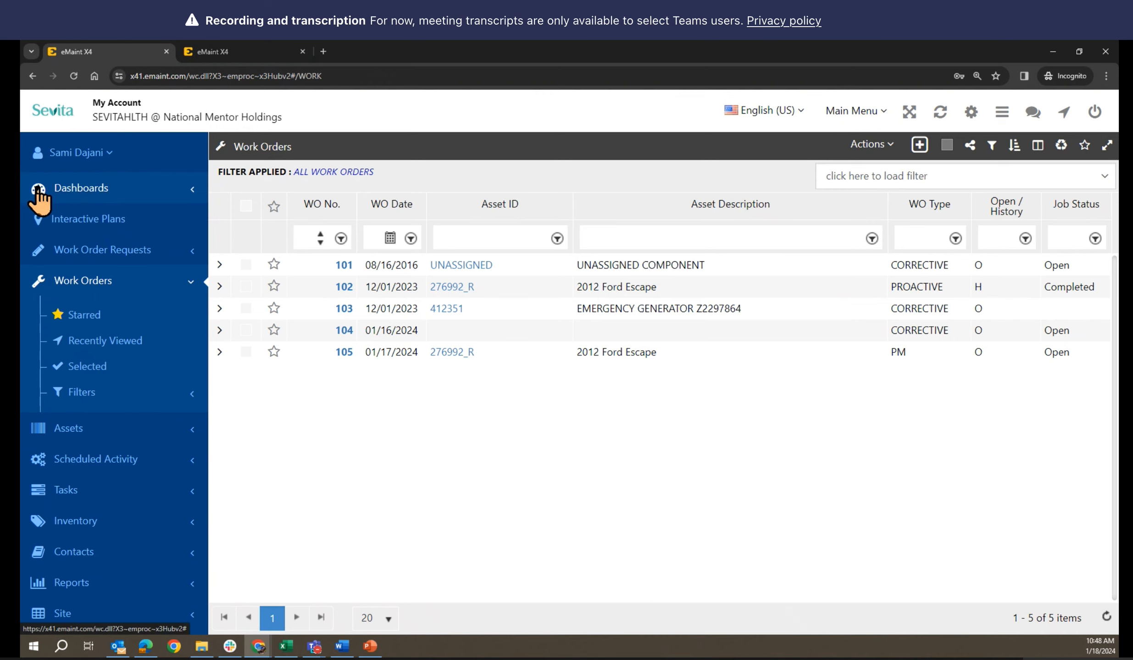
pyautogui.click(39, 199)
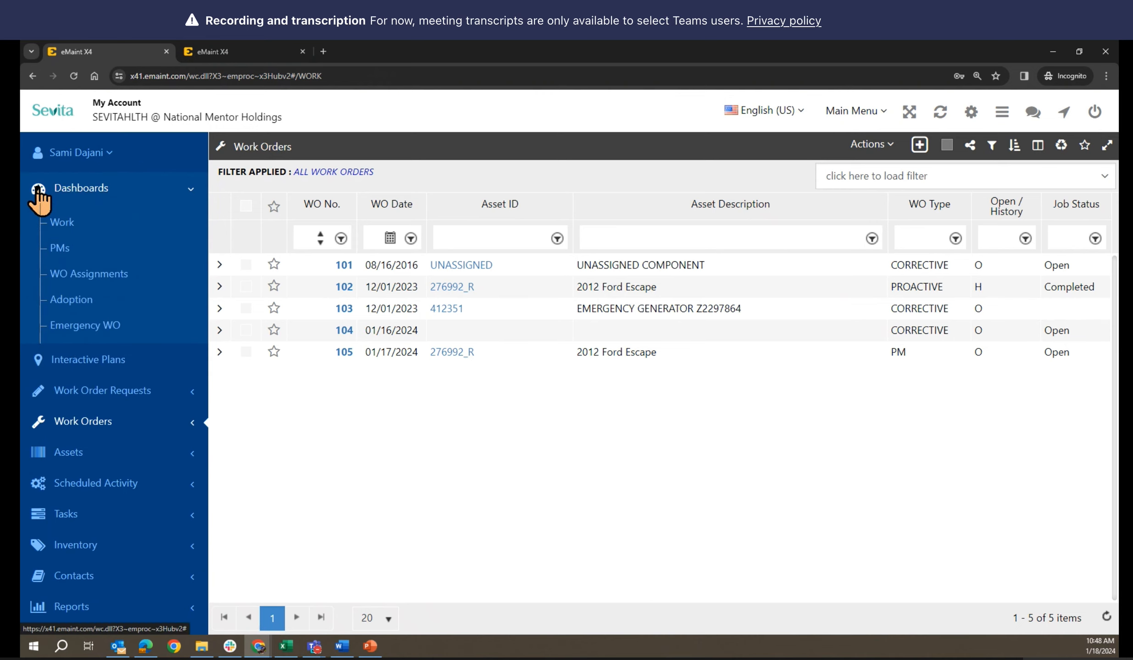
pyautogui.click(85, 327)
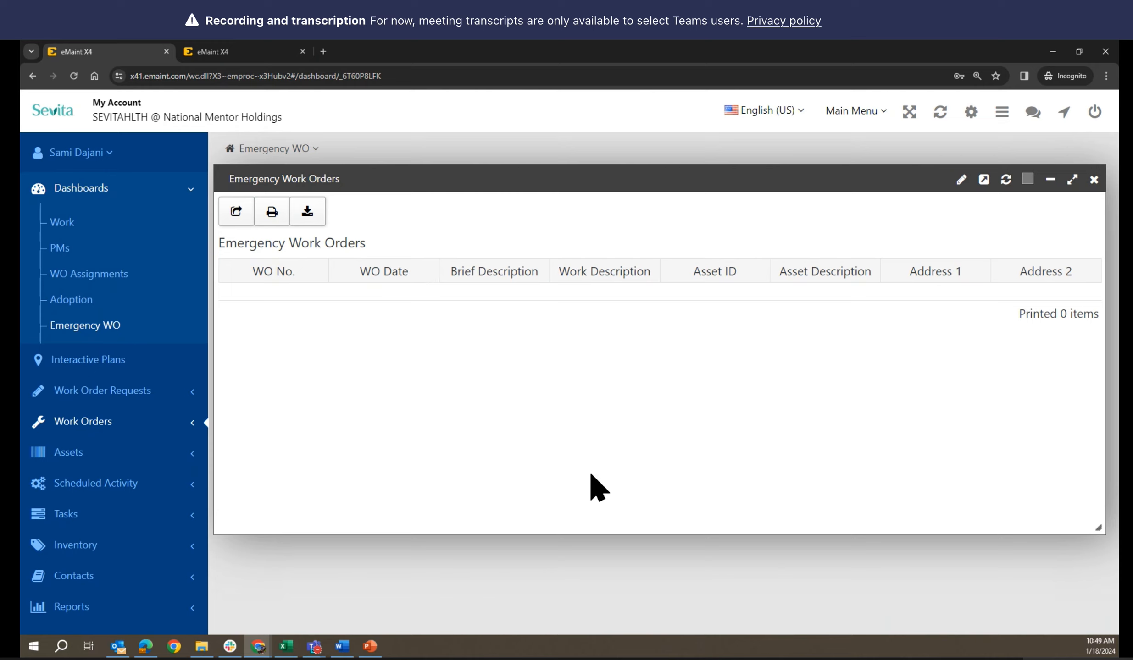
pyautogui.click(71, 327)
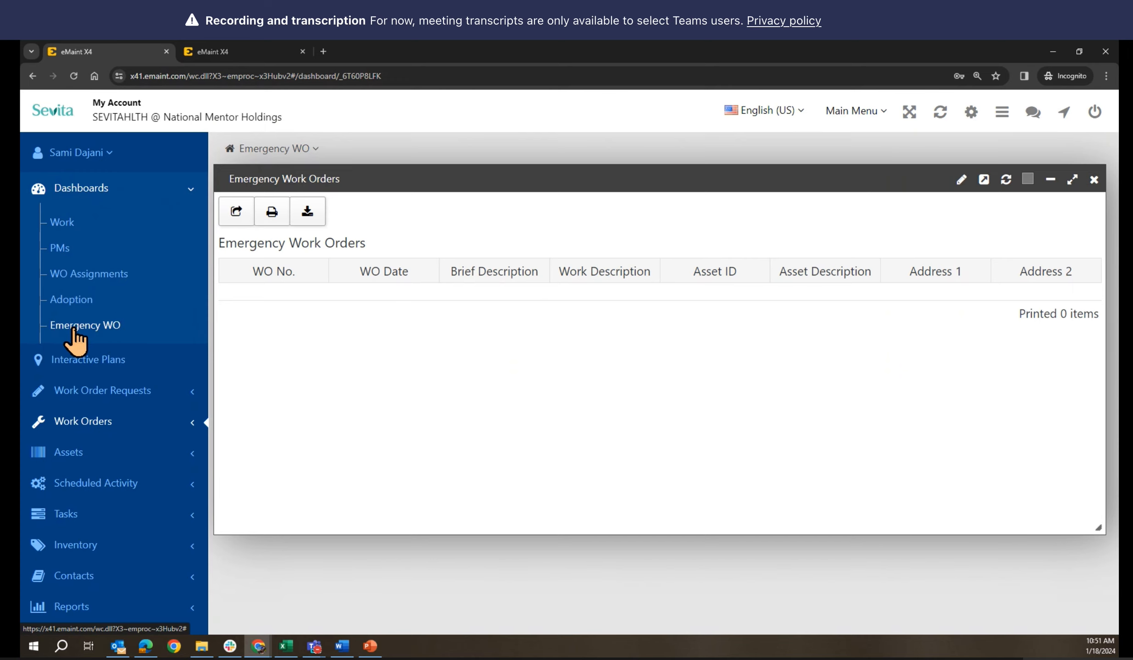
pyautogui.click(87, 327)
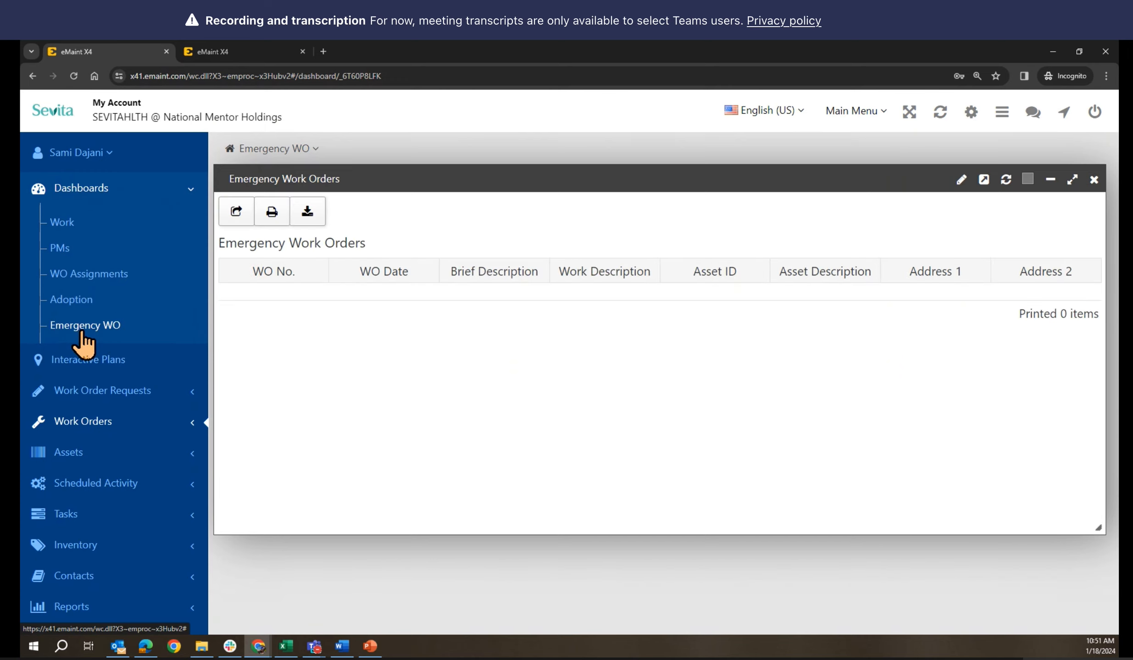